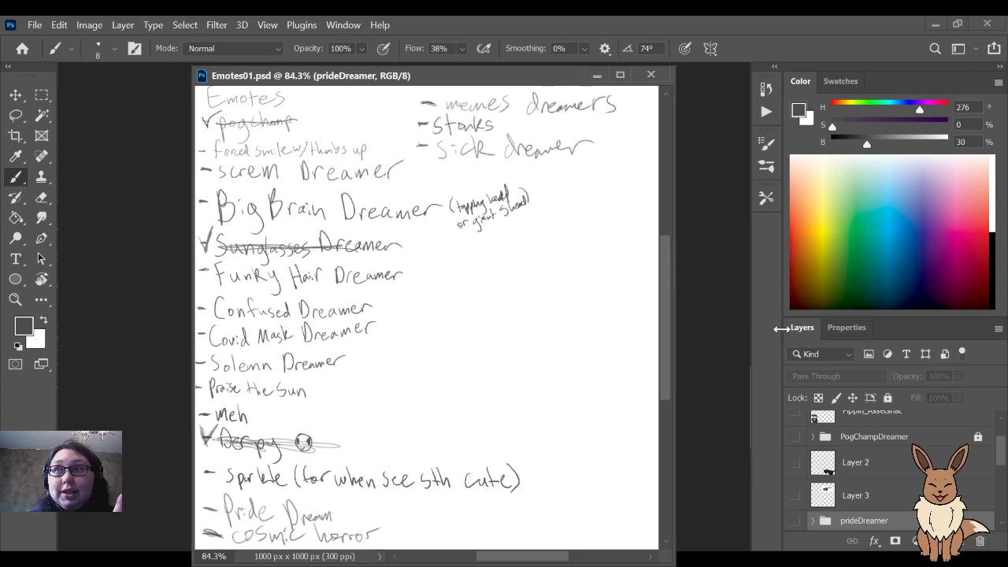
# Step: Close the Emotes01.psd idea list and add a new layer above the background of the blank 3300 x 2550 px document
pyautogui.scroll(2, 849, 440)
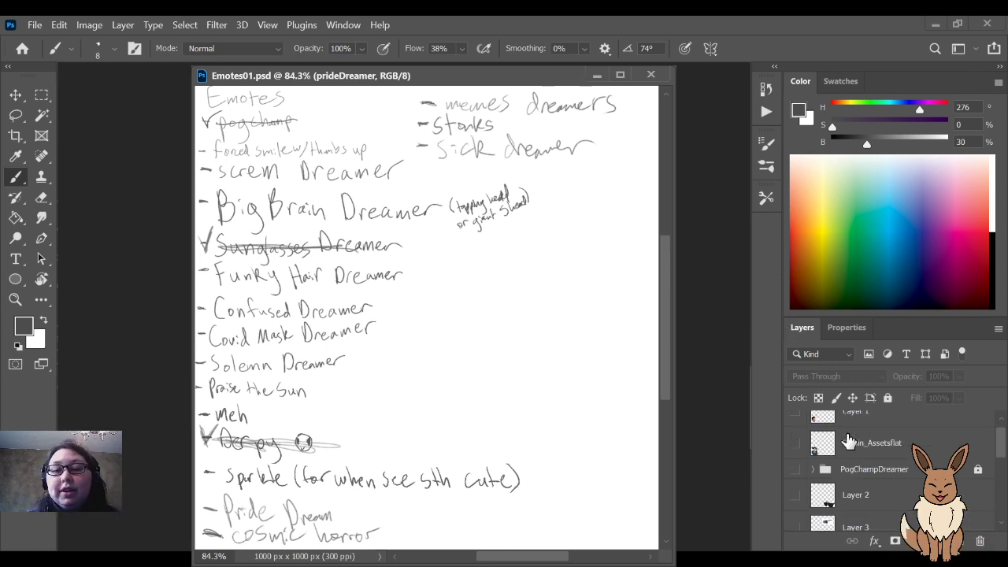
pyautogui.scroll(-5, 849, 441)
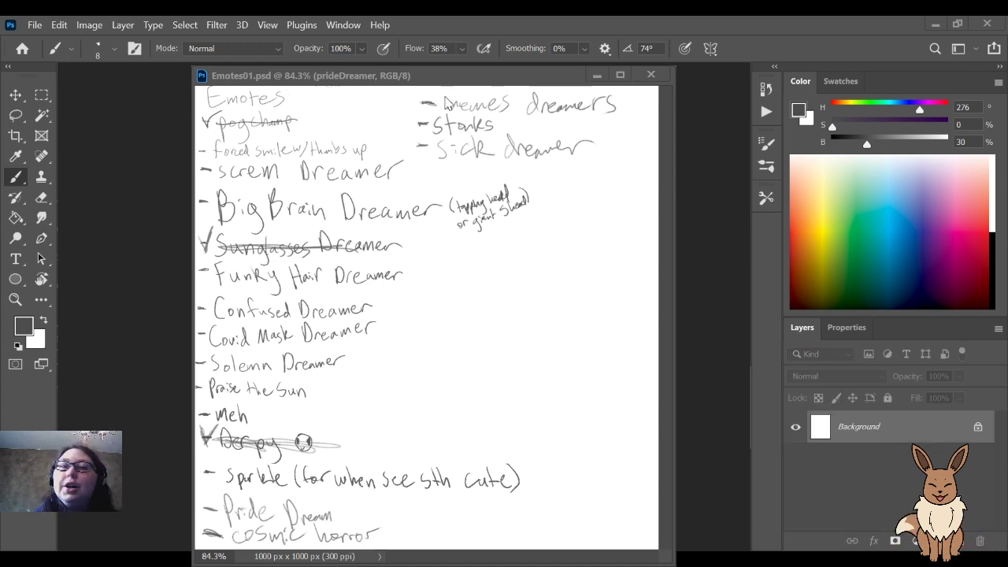
pyautogui.click(651, 75)
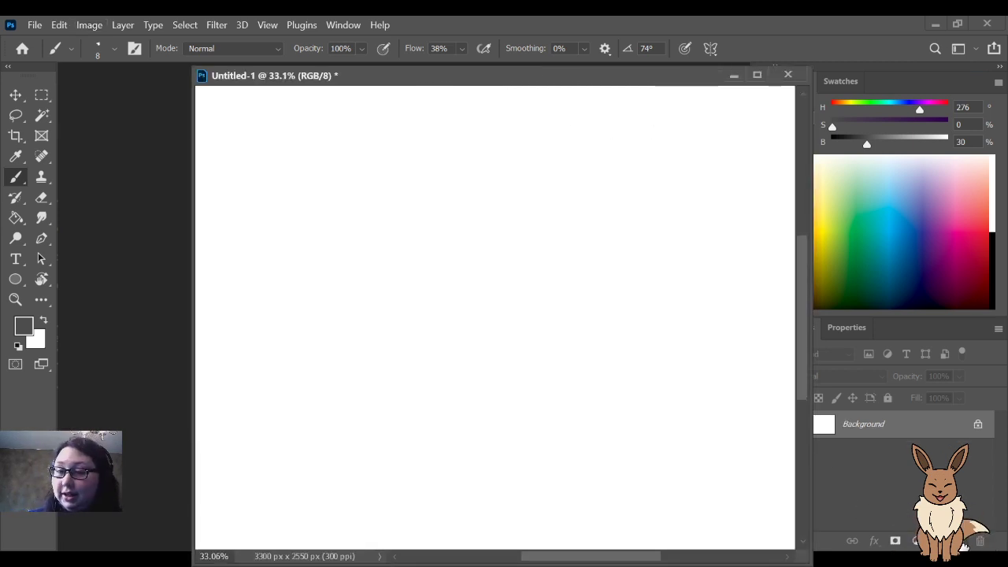
pyautogui.click(962, 540)
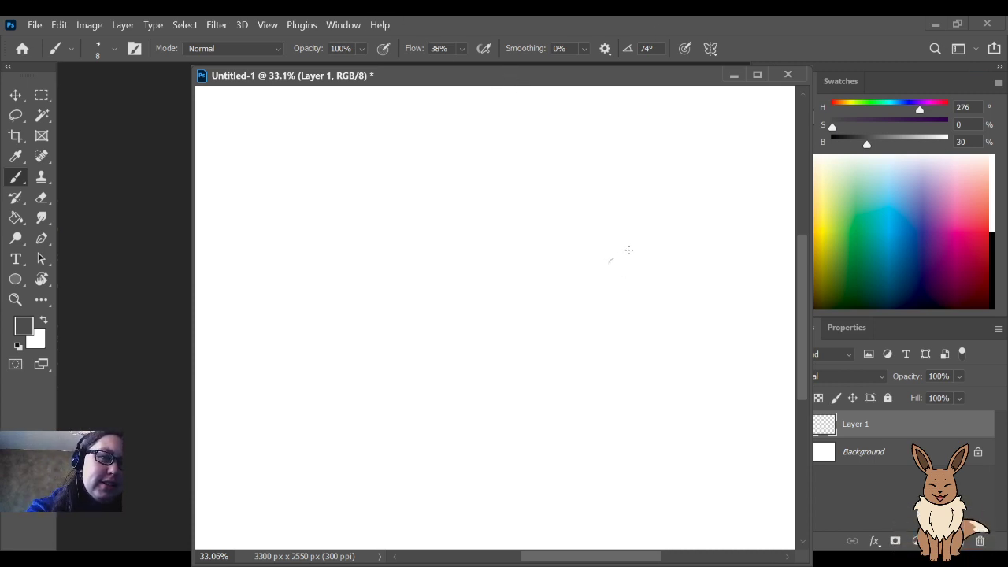
pyautogui.moveTo(634, 203)
pyautogui.mouseDown()
pyautogui.moveTo(622, 322)
pyautogui.moveTo(578, 371)
pyautogui.moveTo(472, 434)
pyautogui.mouseUp()
pyautogui.hotkey('ctrl', 'z')
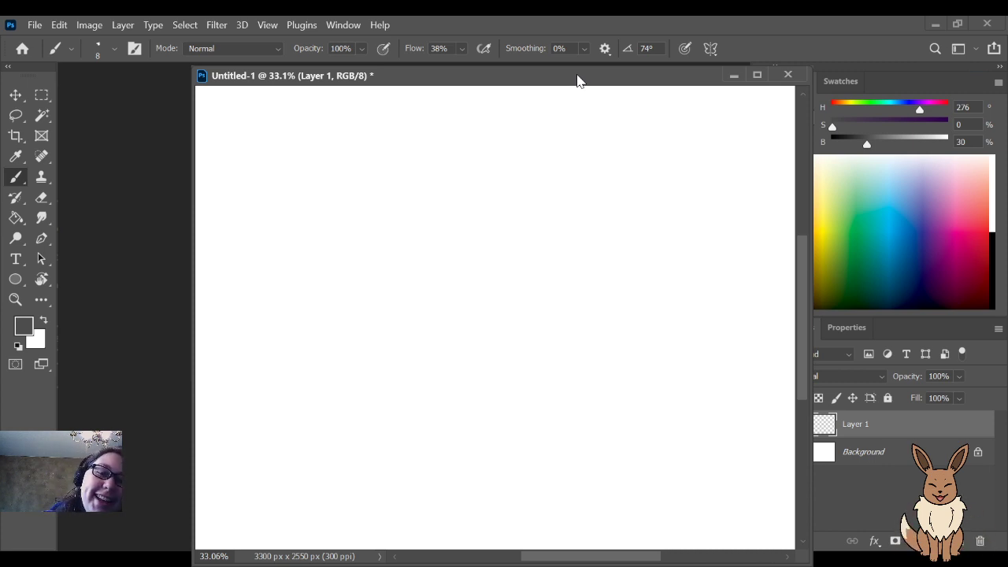
pyautogui.moveTo(464, 340)
pyautogui.mouseDown()
pyautogui.moveTo(581, 323)
pyautogui.moveTo(580, 292)
pyautogui.mouseUp()
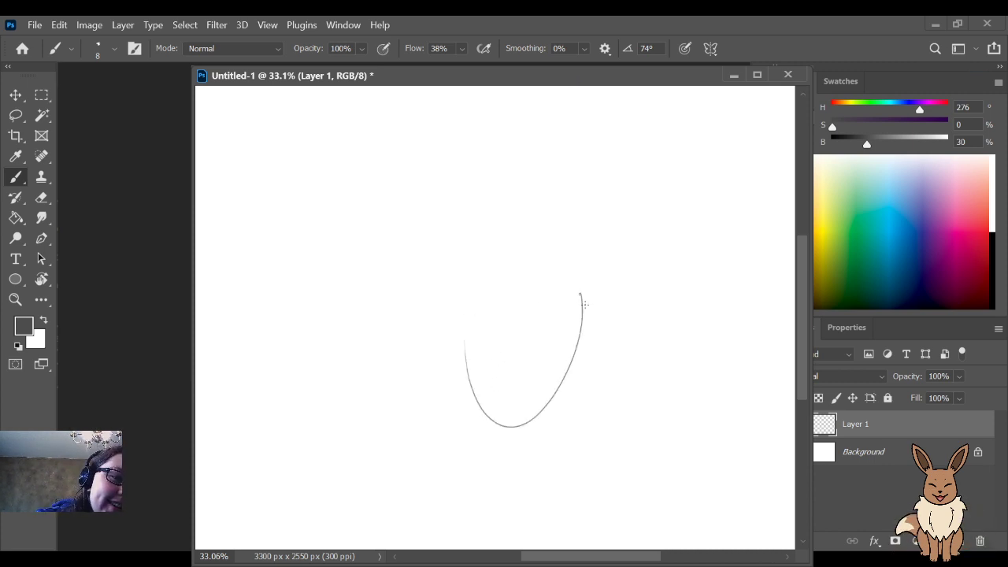
pyautogui.moveTo(497, 329)
pyautogui.mouseDown()
pyautogui.moveTo(488, 263)
pyautogui.moveTo(508, 334)
pyautogui.mouseUp()
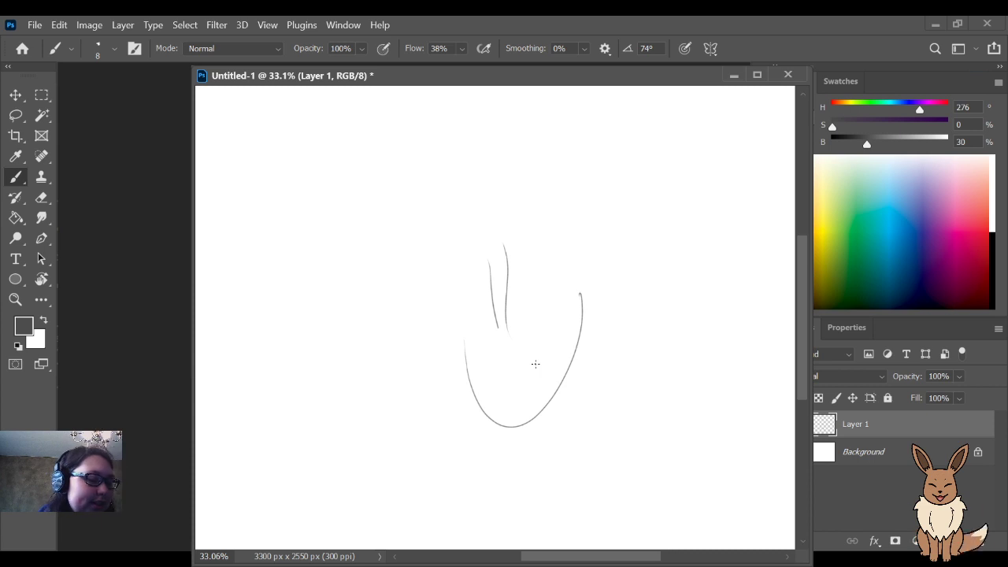
pyautogui.hotkey('ctrl', 'z')
pyautogui.hotkey('ctrl', 'z')
pyautogui.hotkey('ctrl', 'z')
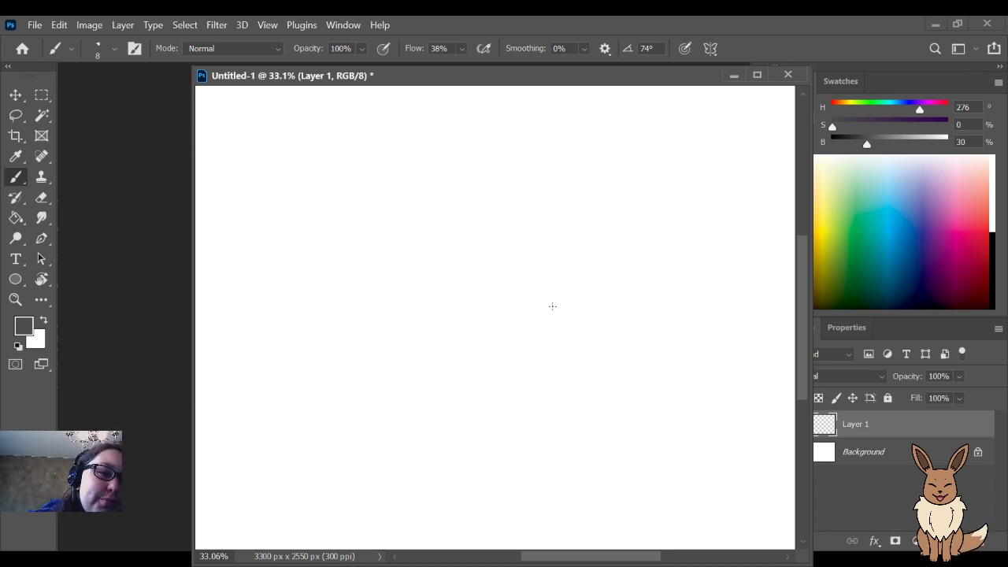
# Step: Sketch two tilted almond-shaped eye outlines on Layer 1, the right one larger and higher than the left
pyautogui.moveTo(608, 252); pyautogui.dragTo(647, 267)
pyautogui.moveTo(553, 306)
pyautogui.mouseDown()
pyautogui.moveTo(581, 321)
pyautogui.moveTo(638, 264)
pyautogui.mouseUp()
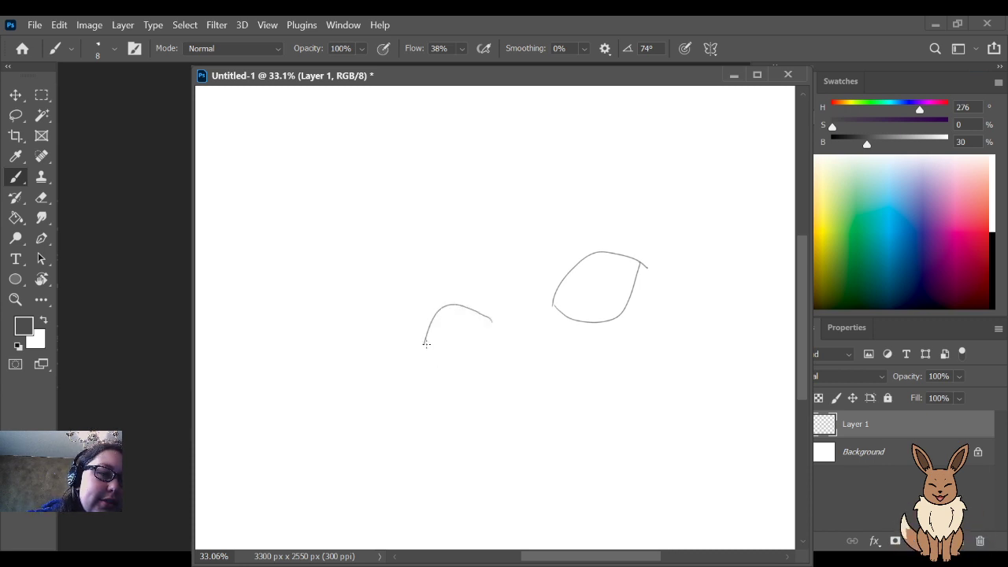
pyautogui.moveTo(425, 342); pyautogui.dragTo(492, 318)
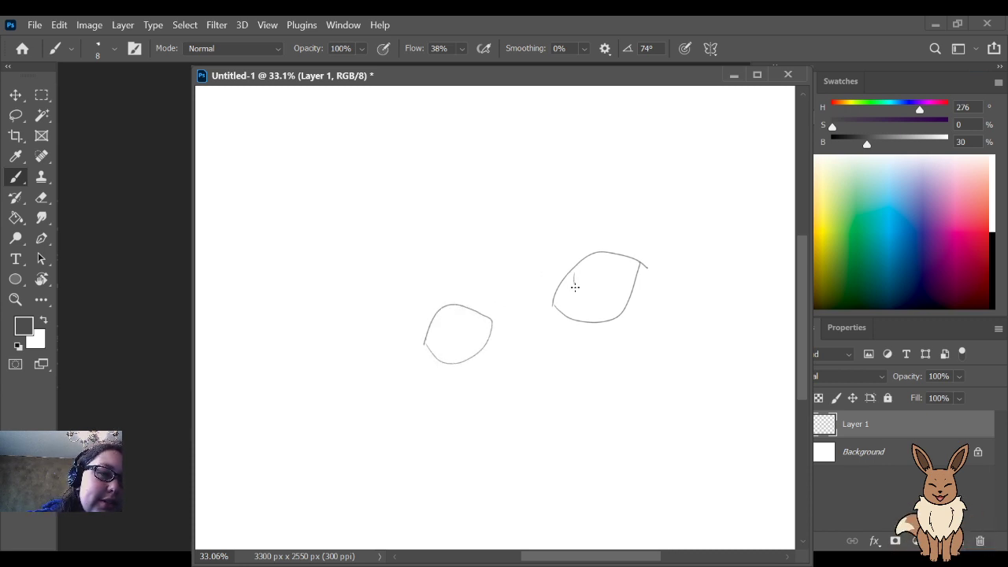
pyautogui.moveTo(574, 283)
pyautogui.mouseDown()
pyautogui.moveTo(607, 282)
pyautogui.moveTo(578, 267)
pyautogui.moveTo(596, 308)
pyautogui.moveTo(590, 258)
pyautogui.mouseUp()
pyautogui.hotkey('ctrl', 'z')
pyautogui.moveTo(445, 311)
pyautogui.mouseDown()
pyautogui.moveTo(460, 351)
pyautogui.moveTo(471, 309)
pyautogui.mouseUp()
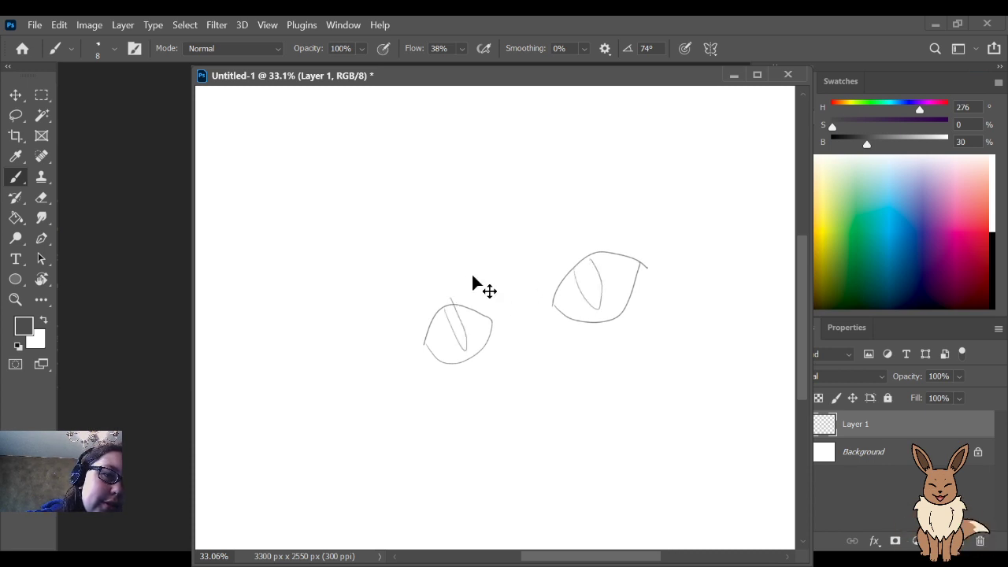
pyautogui.hotkey('ctrl', 'z')
pyautogui.hotkey('ctrl', 'z')
# Step: Draw a slanted single-line slit pupil inside each eye and short lashes above both eyes
pyautogui.moveTo(583, 261); pyautogui.dragTo(601, 318)
pyautogui.moveTo(455, 307); pyautogui.dragTo(470, 356)
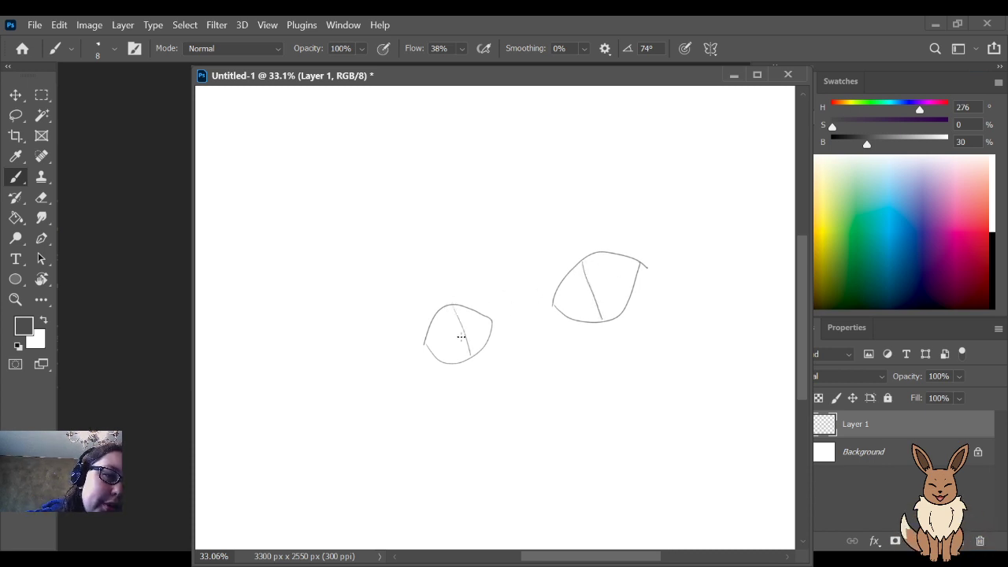
pyautogui.moveTo(568, 261); pyautogui.dragTo(565, 233)
pyautogui.moveTo(589, 254)
pyautogui.mouseDown()
pyautogui.moveTo(592, 227)
pyautogui.moveTo(646, 229)
pyautogui.mouseUp()
pyautogui.moveTo(439, 300); pyautogui.dragTo(427, 286)
pyautogui.moveTo(415, 328); pyautogui.dragTo(382, 325)
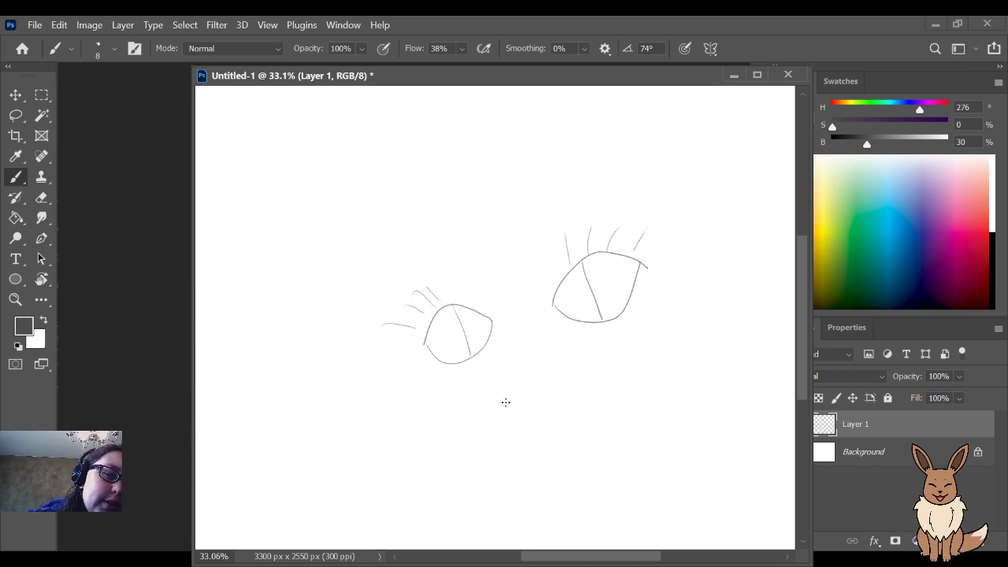
# Step: Sketch a wide, tilted open grin below the eyes with an upper row of teeth and a tongue line
pyautogui.moveTo(465, 405); pyautogui.dragTo(611, 360)
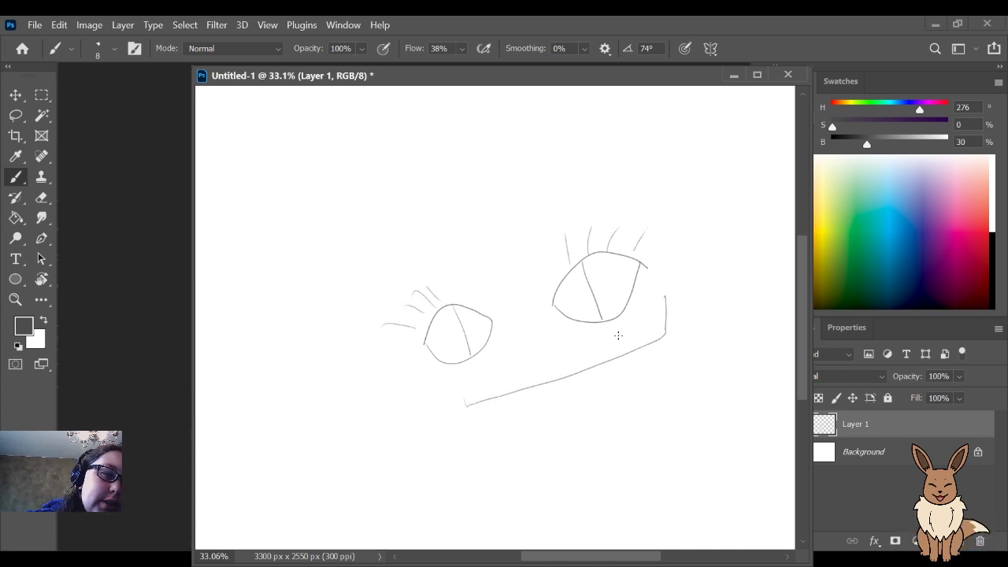
pyautogui.moveTo(486, 401)
pyautogui.mouseDown()
pyautogui.moveTo(514, 440)
pyautogui.moveTo(565, 469)
pyautogui.moveTo(621, 404)
pyautogui.moveTo(639, 346)
pyautogui.mouseUp()
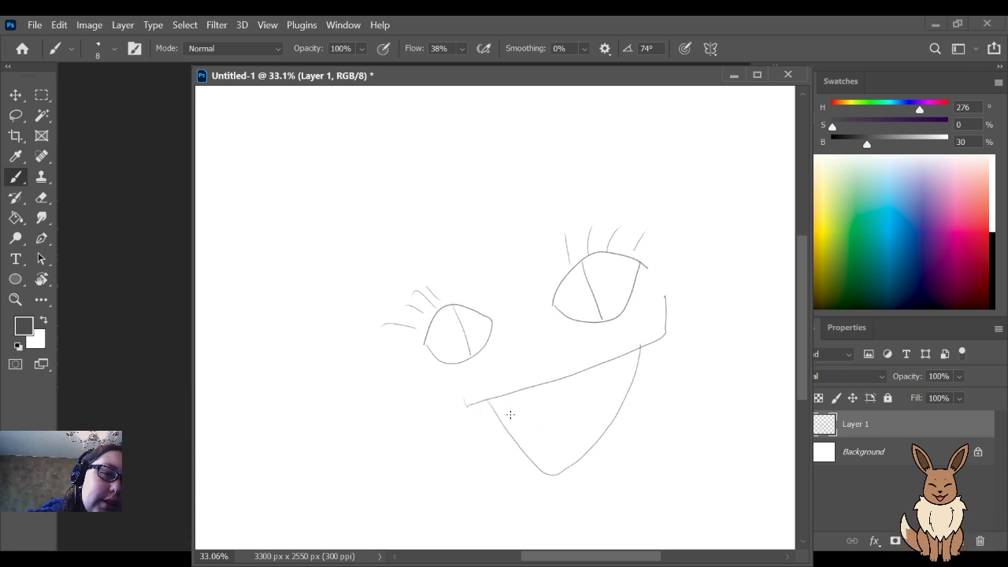
pyautogui.moveTo(556, 408); pyautogui.dragTo(630, 385)
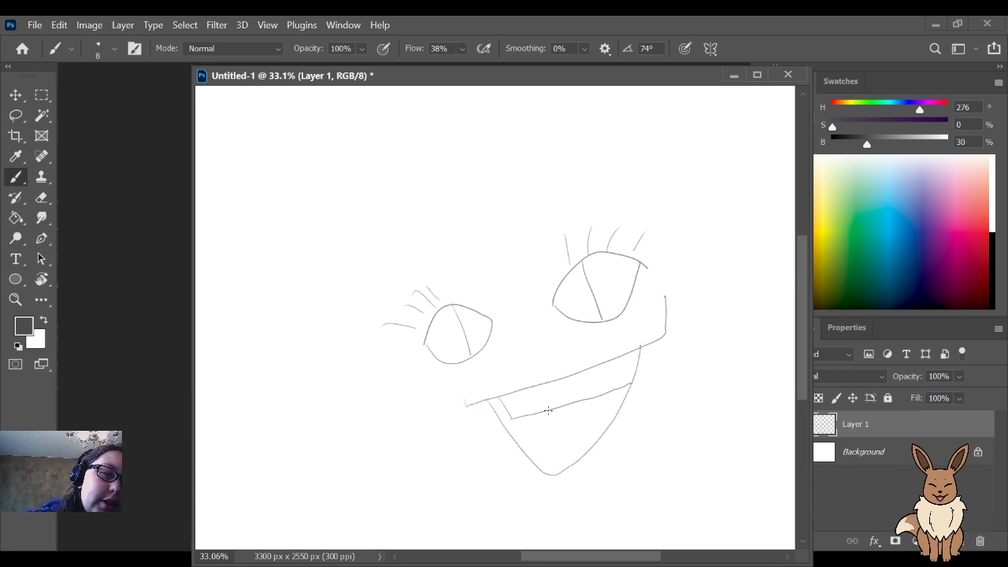
pyautogui.moveTo(559, 379); pyautogui.dragTo(561, 401)
pyautogui.moveTo(590, 373); pyautogui.dragTo(590, 393)
pyautogui.moveTo(609, 368); pyautogui.dragTo(609, 389)
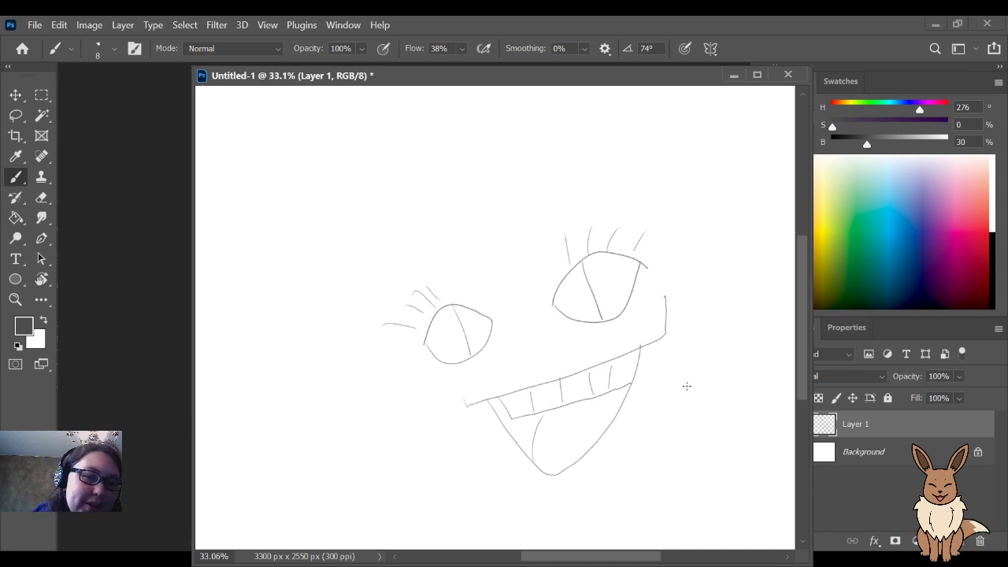
# Step: Select the whole face sketch, scale it to about 55.87%, move it to the canvas's upper-left corner, and deselect it
pyautogui.press('e')
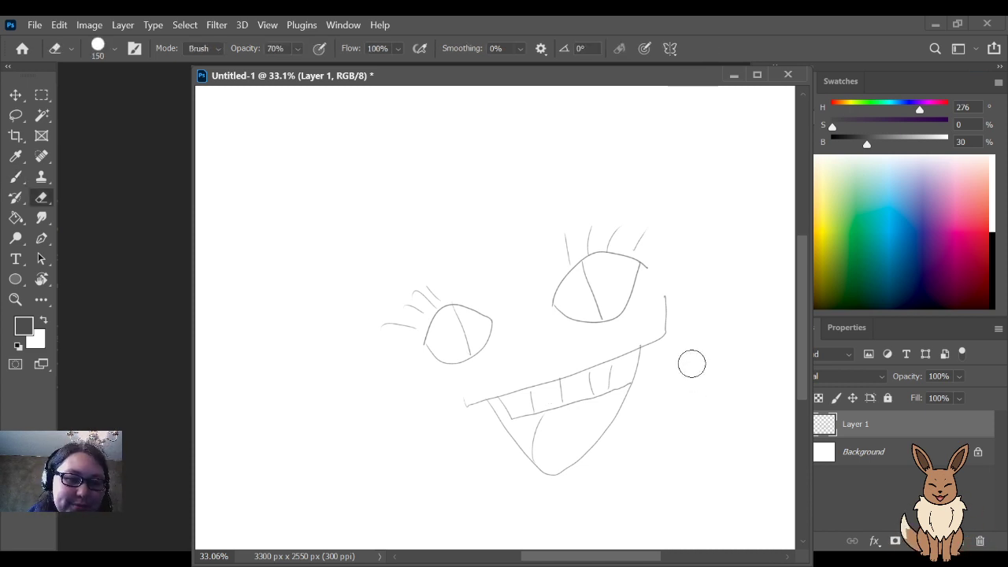
pyautogui.press(']')
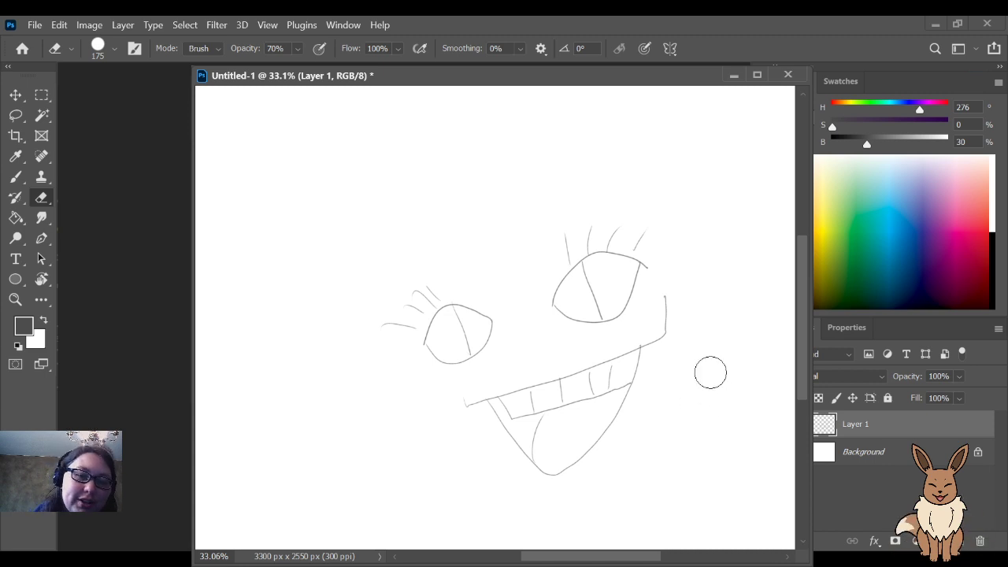
pyautogui.press('m')
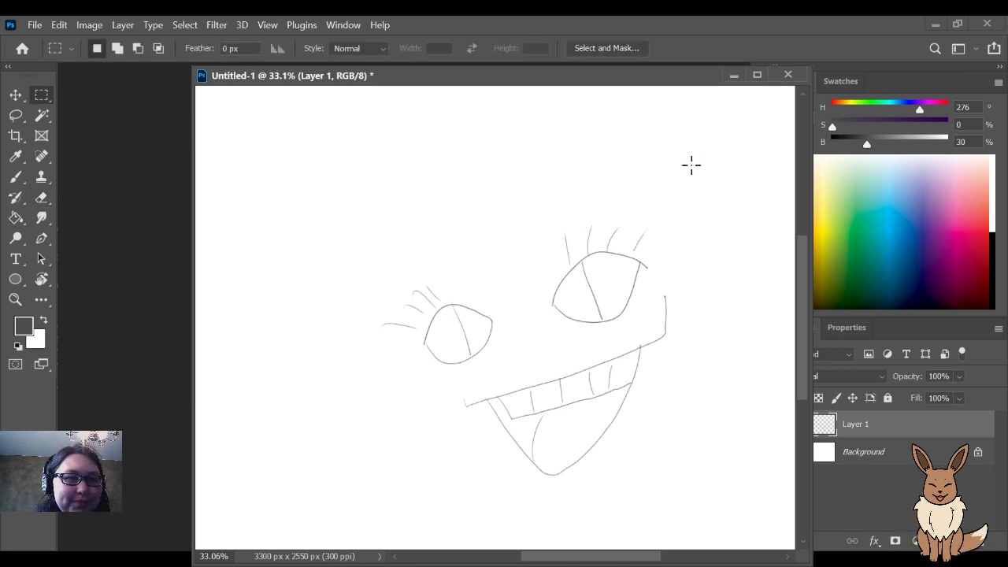
pyautogui.moveTo(705, 172)
pyautogui.mouseDown()
pyautogui.moveTo(449, 470)
pyautogui.moveTo(404, 474)
pyautogui.mouseUp()
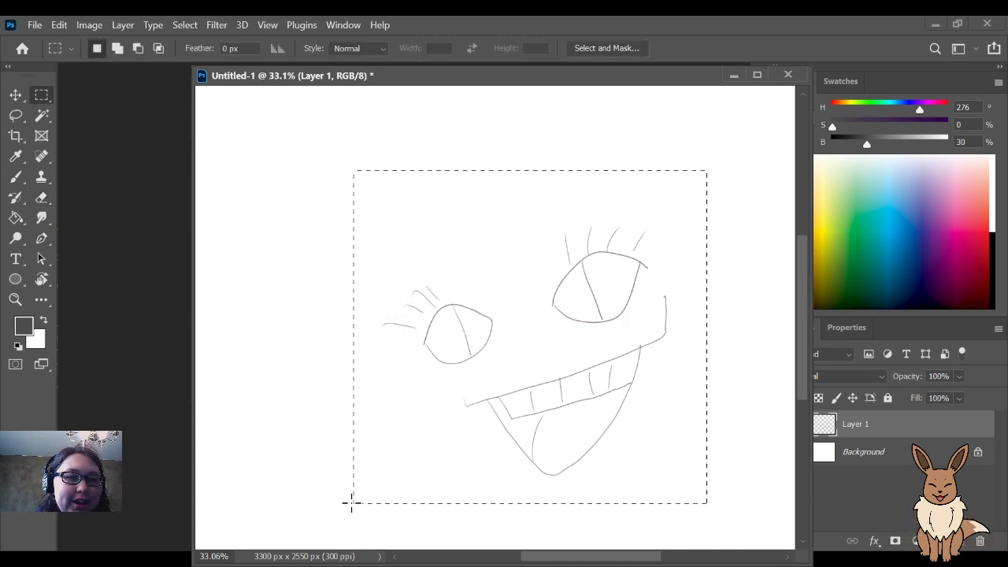
pyautogui.moveTo(352, 502); pyautogui.dragTo(351, 504)
pyautogui.press('v')
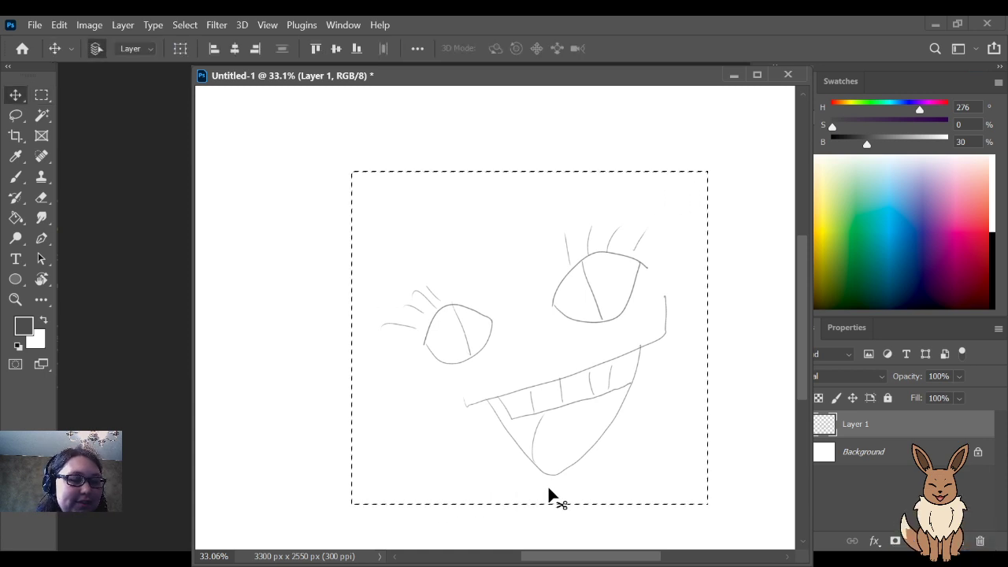
pyautogui.hotkey('ctrl', 't')
pyautogui.moveTo(707, 504)
pyautogui.mouseDown()
pyautogui.moveTo(591, 422)
pyautogui.moveTo(549, 355)
pyautogui.mouseUp()
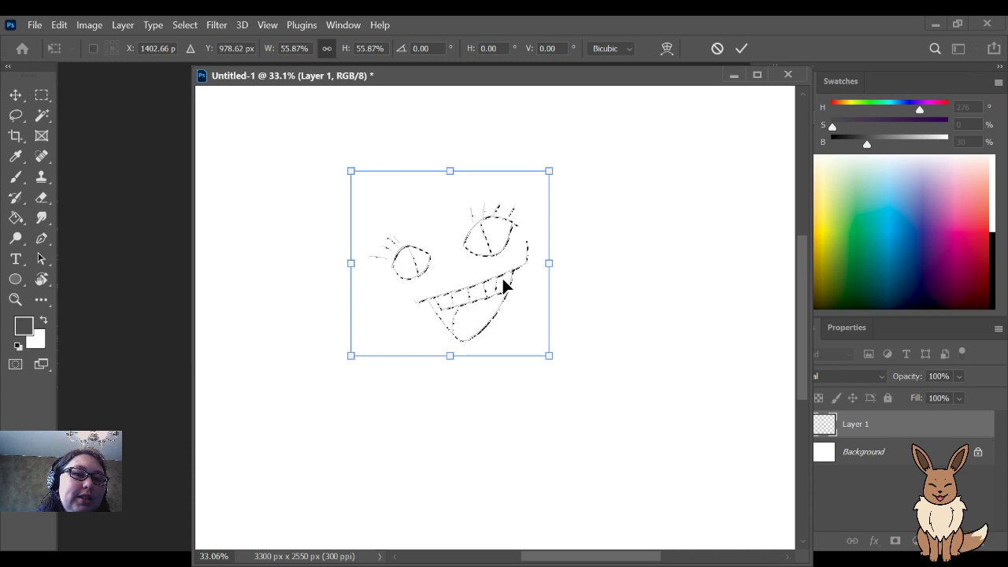
pyautogui.moveTo(507, 280)
pyautogui.mouseDown()
pyautogui.moveTo(386, 252)
pyautogui.moveTo(351, 178)
pyautogui.mouseUp()
pyautogui.press('Return')
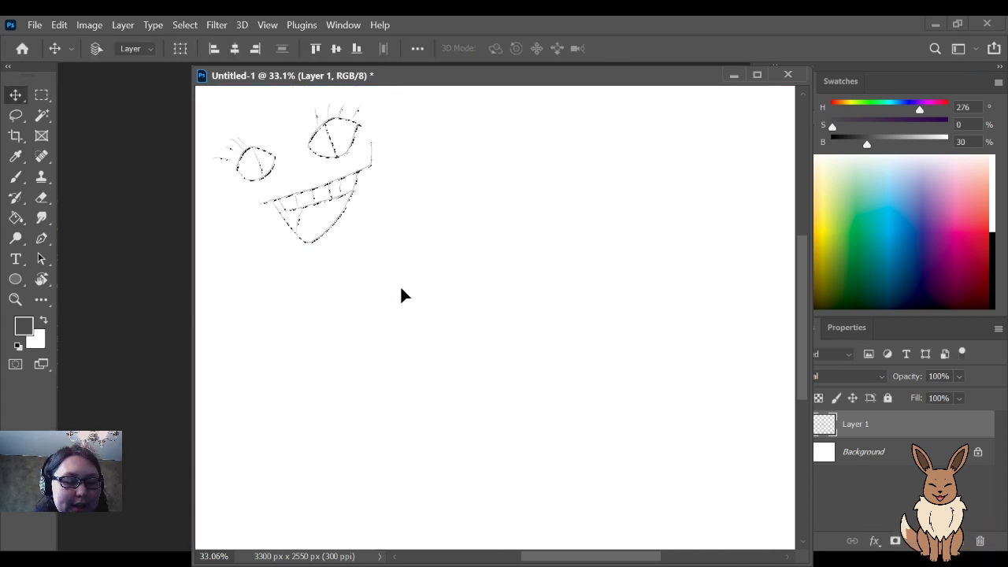
pyautogui.press('l')
pyautogui.hotkey('ctrl', 'd')
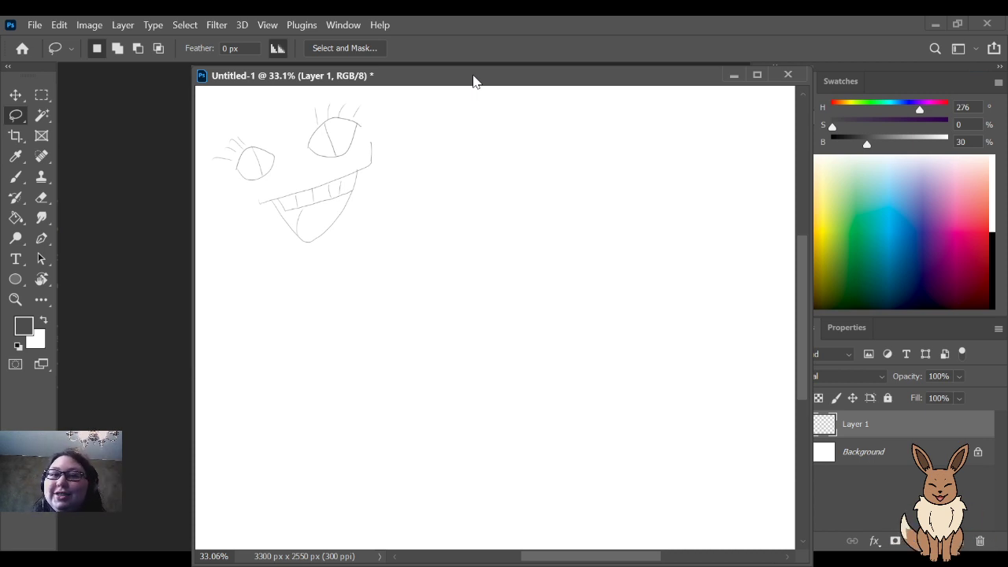
# Step: Clear the face sketch from view and ready the Brush tool on a new empty layer above Layer 1
pyautogui.scroll(1, 478, 187)
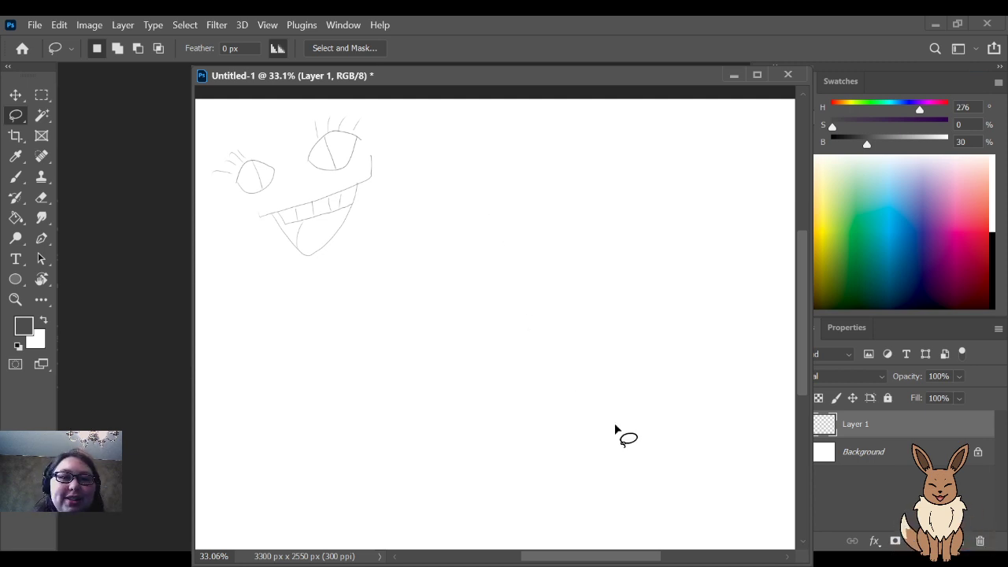
pyautogui.scroll(1, 716, 416)
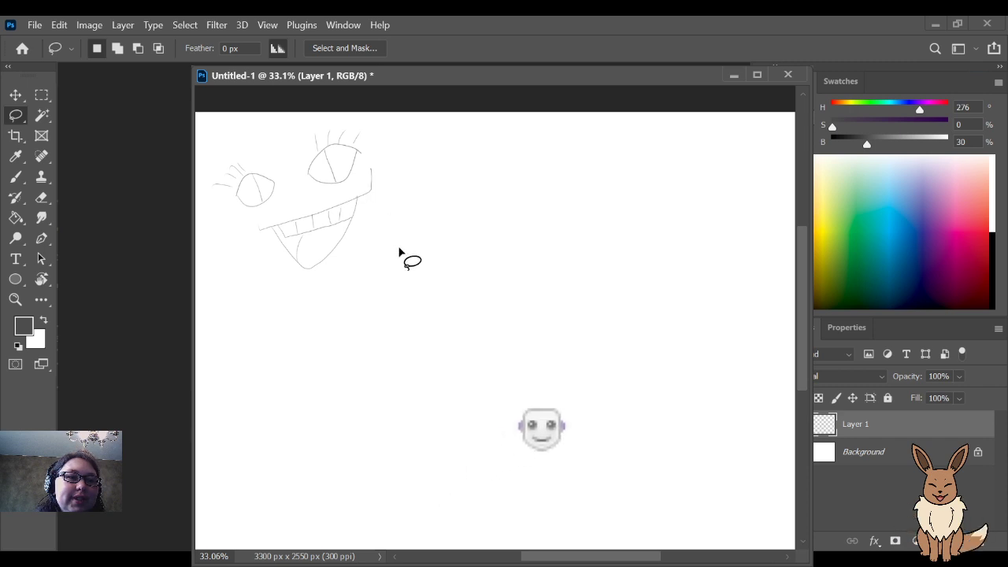
pyautogui.moveTo(427, 200)
pyautogui.mouseDown()
pyautogui.moveTo(323, 115)
pyautogui.moveTo(262, 126)
pyautogui.moveTo(230, 148)
pyautogui.moveTo(209, 189)
pyautogui.moveTo(330, 291)
pyautogui.moveTo(427, 215)
pyautogui.mouseUp()
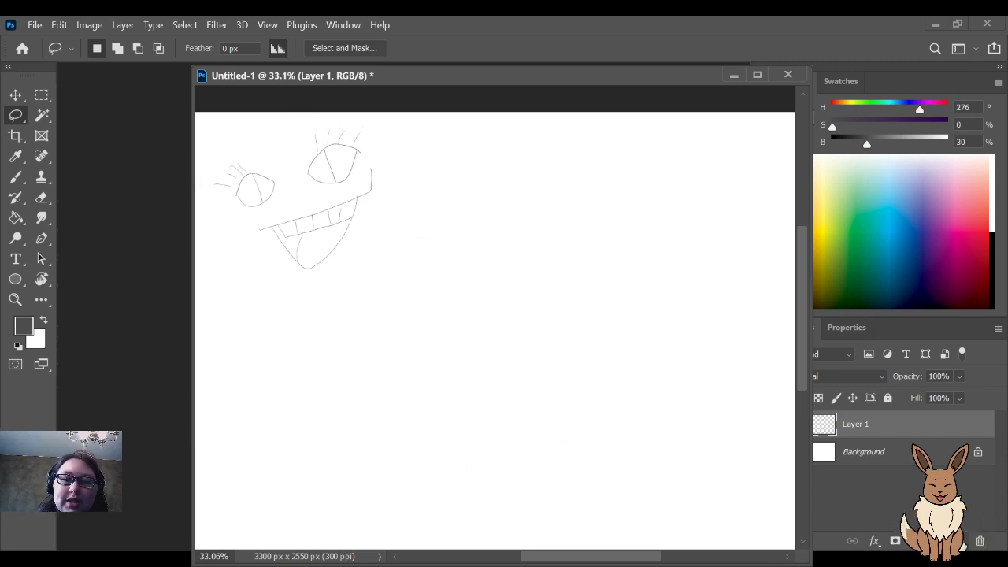
pyautogui.hotkey('ctrl', 'j')
pyautogui.press('Delete')
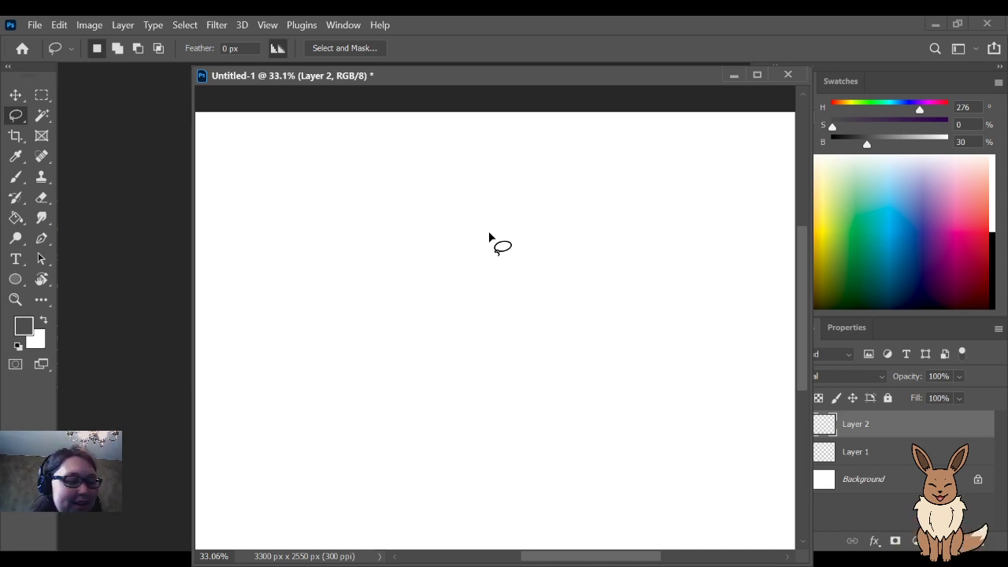
pyautogui.press('b')
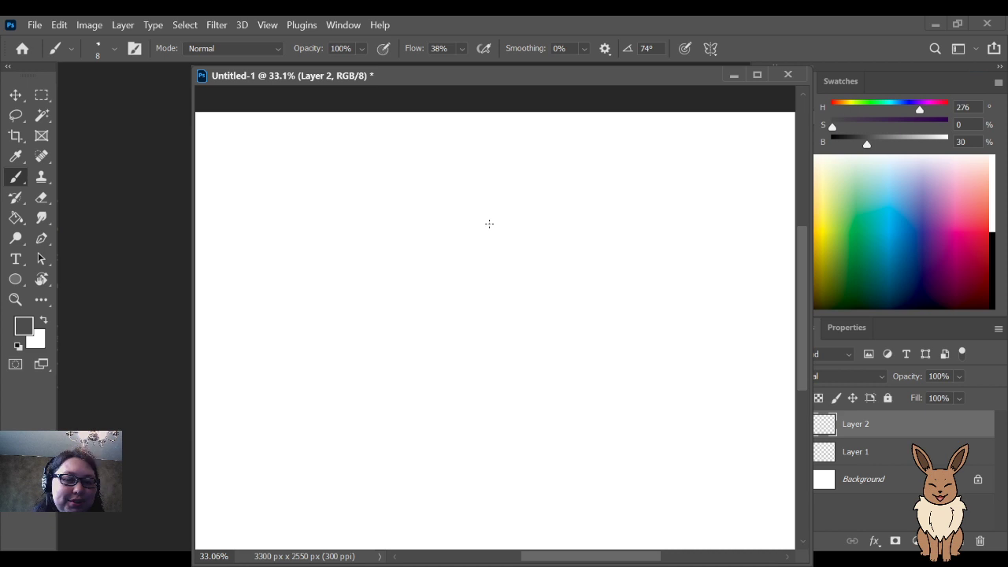
pyautogui.scroll(-1, 489, 223)
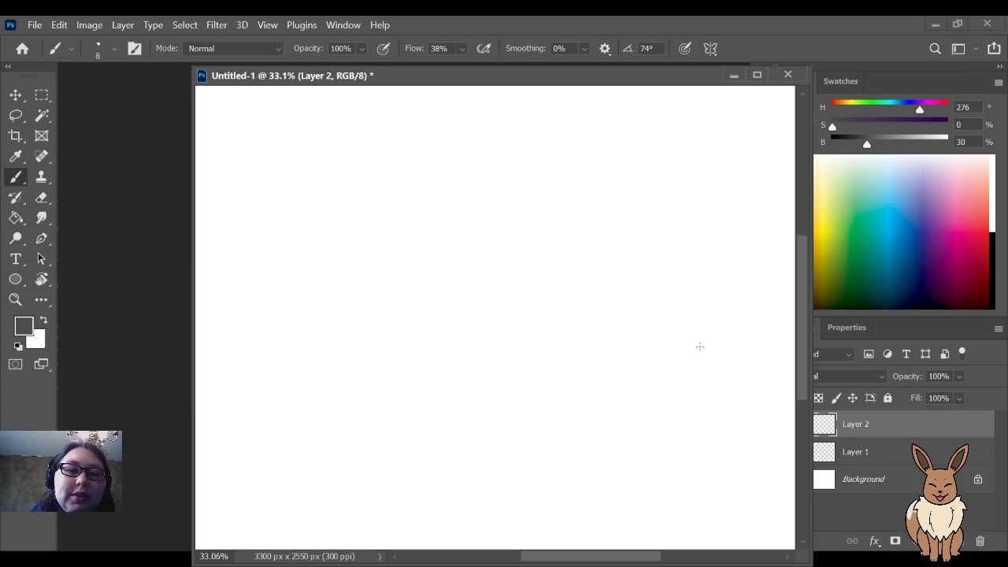
pyautogui.moveTo(483, 315)
pyautogui.mouseDown()
pyautogui.moveTo(587, 376)
pyautogui.moveTo(483, 307)
pyautogui.mouseUp()
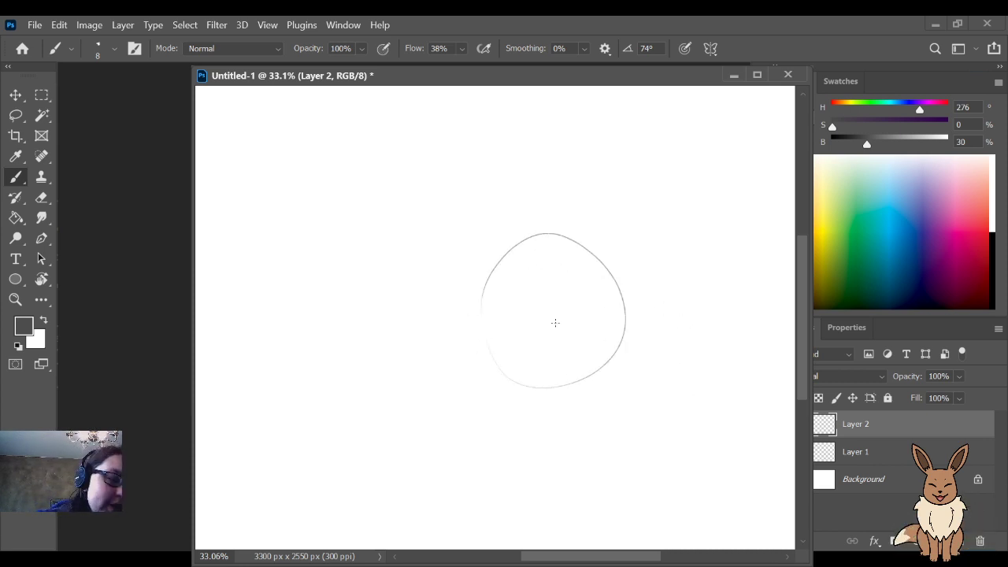
pyautogui.hotkey('ctrl', 'z')
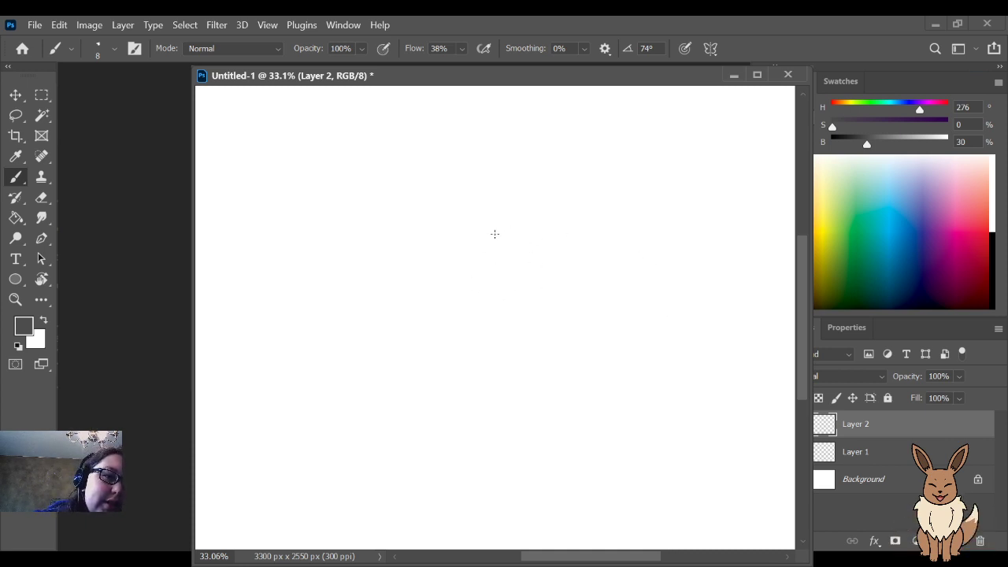
pyautogui.moveTo(494, 234)
pyautogui.mouseDown()
pyautogui.moveTo(552, 281)
pyautogui.moveTo(483, 255)
pyautogui.moveTo(548, 254)
pyautogui.moveTo(480, 291)
pyautogui.moveTo(535, 226)
pyautogui.moveTo(549, 288)
pyautogui.mouseUp()
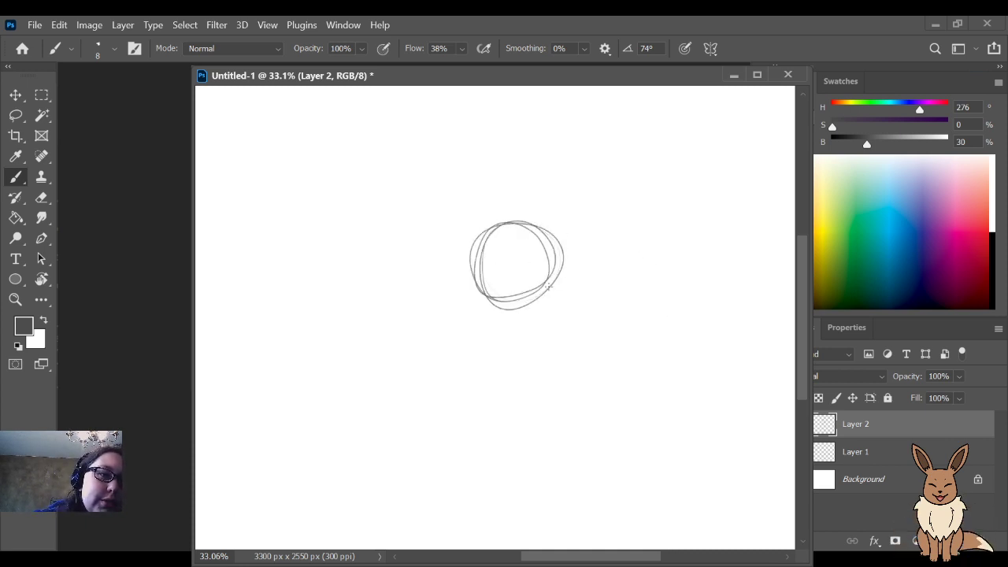
pyautogui.hotkey('ctrl', 'z')
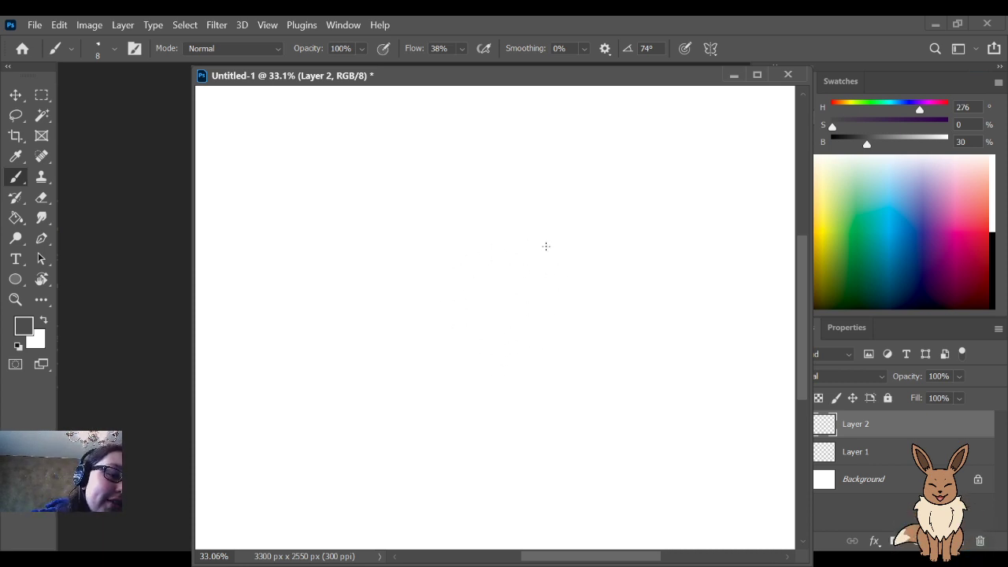
# Step: Sketch a round head outline near the canvas centre and lighten its stray lines with a smaller Eraser
pyautogui.moveTo(484, 307)
pyautogui.mouseDown()
pyautogui.moveTo(512, 231)
pyautogui.moveTo(561, 267)
pyautogui.moveTo(555, 288)
pyautogui.moveTo(511, 319)
pyautogui.moveTo(480, 307)
pyautogui.moveTo(545, 313)
pyautogui.mouseUp()
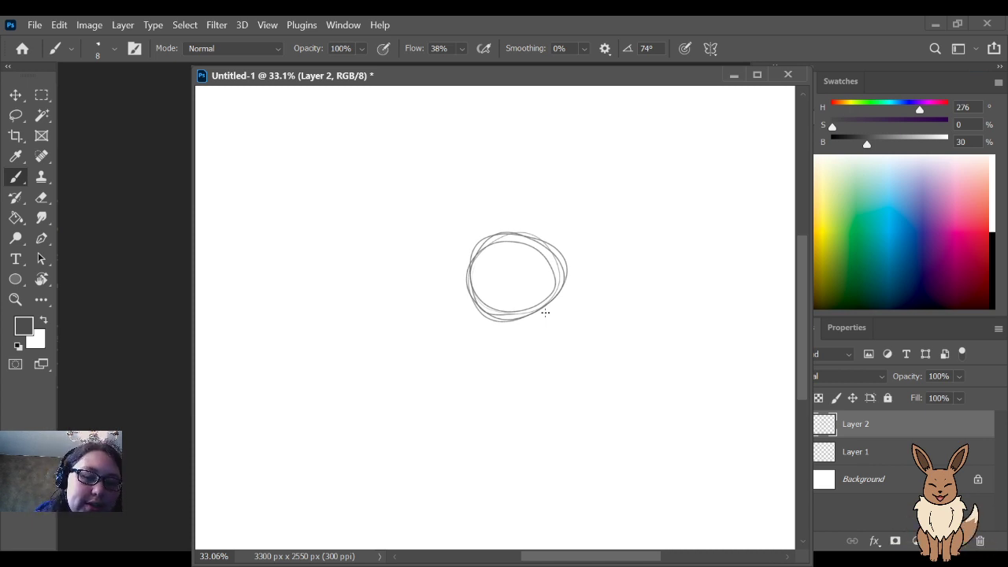
pyautogui.press('e')
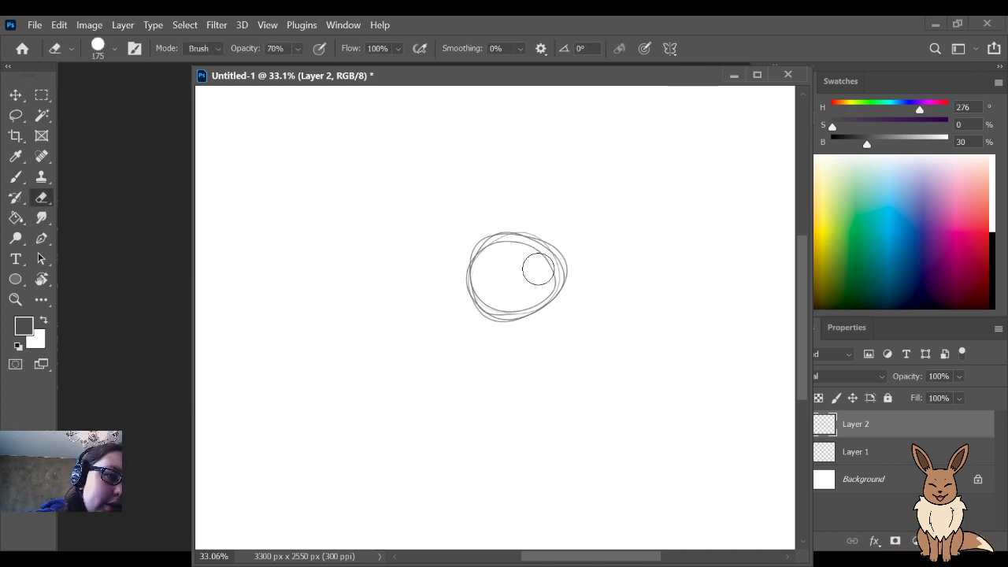
pyautogui.moveTo(542, 281)
pyautogui.mouseDown()
pyautogui.moveTo(473, 317)
pyautogui.moveTo(525, 326)
pyautogui.moveTo(495, 307)
pyautogui.moveTo(543, 317)
pyautogui.moveTo(478, 305)
pyautogui.moveTo(542, 310)
pyautogui.moveTo(529, 309)
pyautogui.moveTo(563, 288)
pyautogui.moveTo(561, 263)
pyautogui.moveTo(543, 238)
pyautogui.mouseUp()
pyautogui.press('[')
pyautogui.press('[')
pyautogui.press('b')
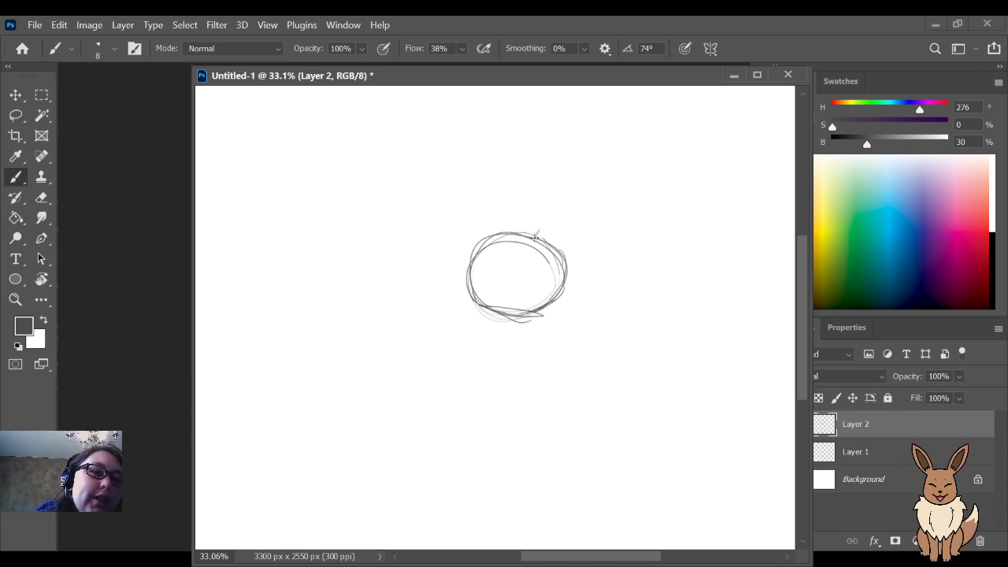
# Step: Try a short wavy horn on the head's upper right
pyautogui.moveTo(536, 235)
pyautogui.mouseDown()
pyautogui.moveTo(535, 201)
pyautogui.moveTo(554, 184)
pyautogui.moveTo(548, 193)
pyautogui.moveTo(554, 249)
pyautogui.mouseUp()
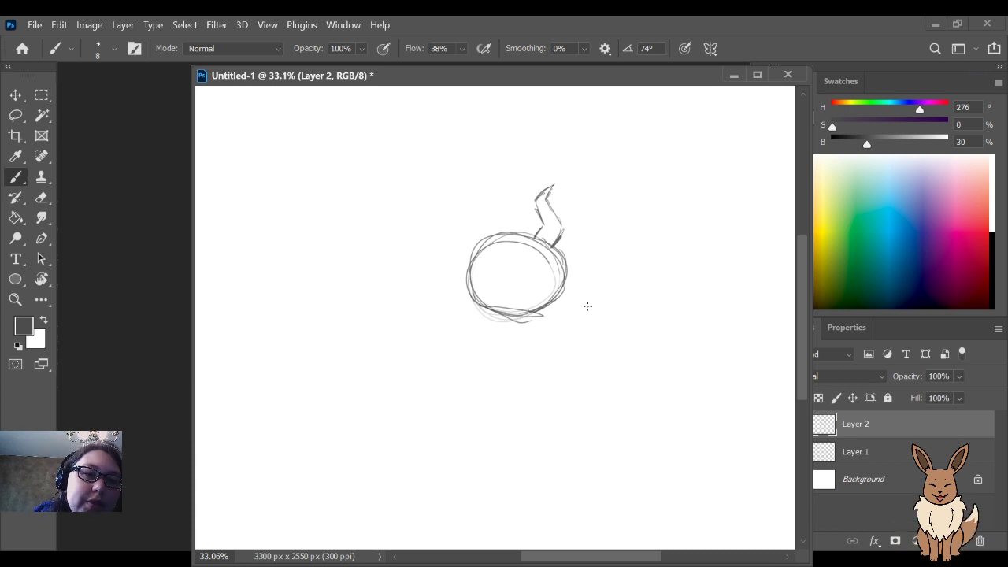
pyautogui.moveTo(577, 250)
pyautogui.mouseDown()
pyautogui.moveTo(599, 232)
pyautogui.moveTo(607, 181)
pyautogui.mouseUp()
pyautogui.hotkey('ctrl', 'z')
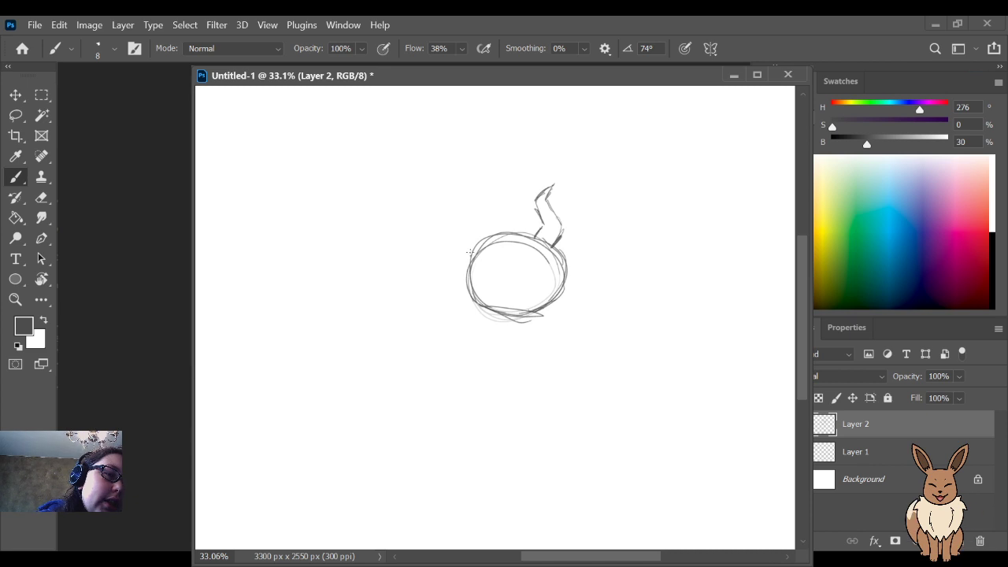
# Step: Sketch a tall oval ear with an inner fold against the left side of the head
pyautogui.moveTo(449, 239)
pyautogui.mouseDown()
pyautogui.moveTo(445, 303)
pyautogui.moveTo(443, 247)
pyautogui.moveTo(464, 294)
pyautogui.moveTo(458, 265)
pyautogui.moveTo(452, 291)
pyautogui.mouseUp()
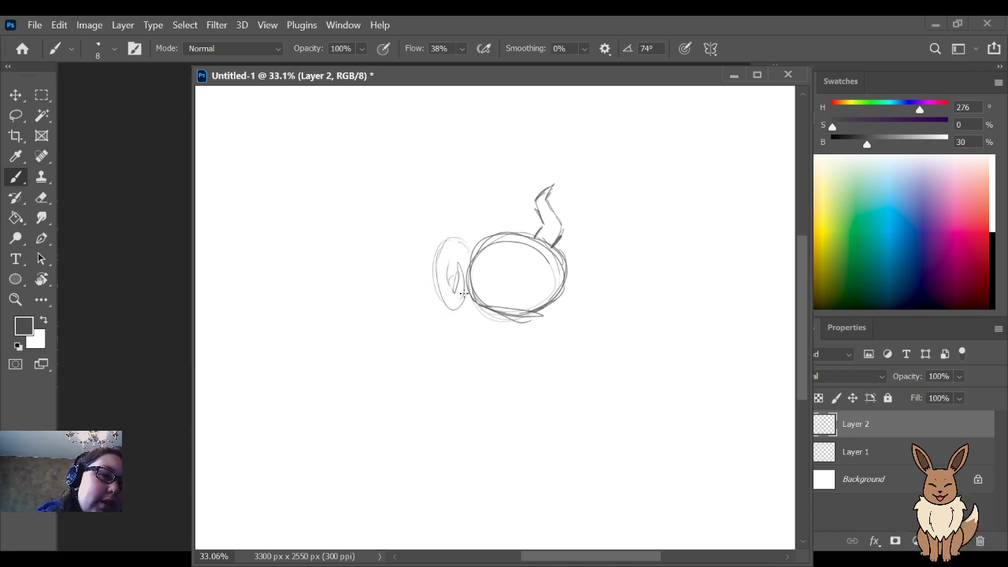
pyautogui.moveTo(472, 251)
pyautogui.mouseDown()
pyautogui.moveTo(460, 236)
pyautogui.moveTo(455, 268)
pyautogui.mouseUp()
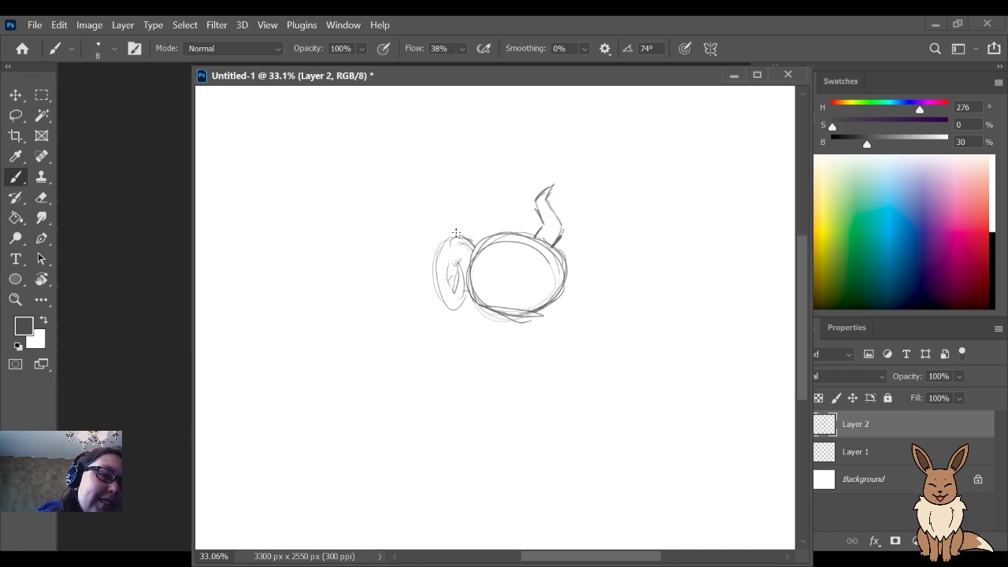
pyautogui.moveTo(447, 230); pyautogui.dragTo(446, 304)
pyautogui.moveTo(441, 248); pyautogui.dragTo(464, 306)
pyautogui.moveTo(468, 265)
pyautogui.mouseDown()
pyautogui.moveTo(463, 301)
pyautogui.moveTo(460, 260)
pyautogui.moveTo(457, 278)
pyautogui.mouseUp()
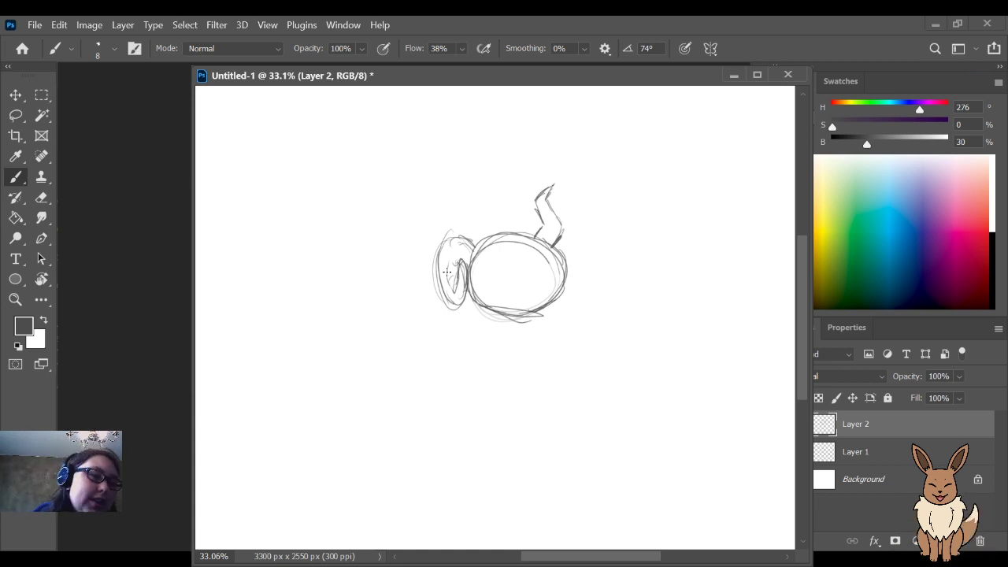
# Step: Erase the whole ear beside the head with the Eraser at 100% opacity
pyautogui.press('e')
pyautogui.press('0')
pyautogui.moveTo(446, 268)
pyautogui.mouseDown()
pyautogui.moveTo(444, 303)
pyautogui.moveTo(440, 264)
pyautogui.moveTo(454, 278)
pyautogui.moveTo(462, 268)
pyautogui.moveTo(451, 241)
pyautogui.moveTo(442, 330)
pyautogui.moveTo(459, 257)
pyautogui.mouseUp()
pyautogui.press('b')
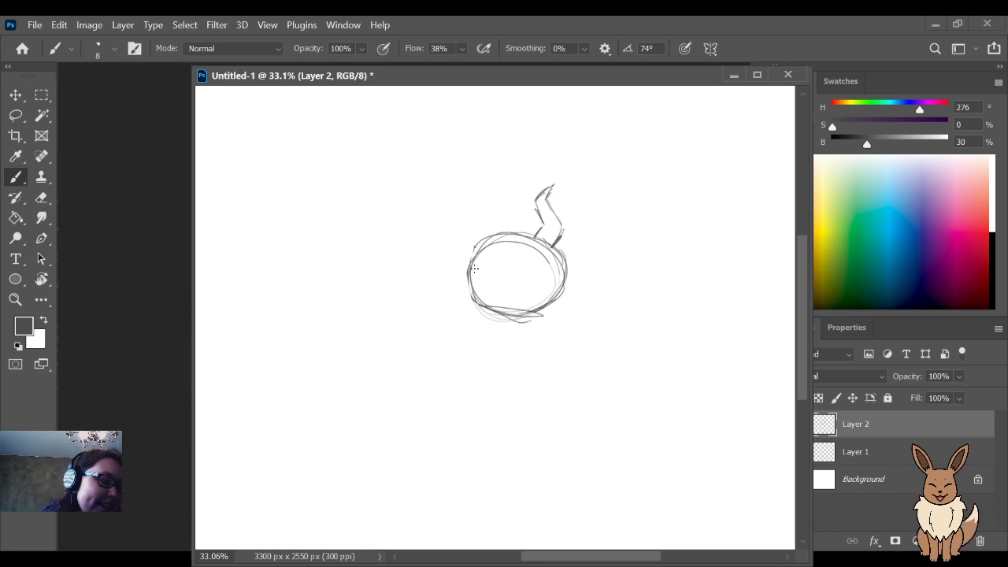
# Step: Erase the horn on the head's upper right and redraw it larger, curving outward with a pointed tip
pyautogui.press('e')
pyautogui.moveTo(551, 219)
pyautogui.mouseDown()
pyautogui.moveTo(574, 231)
pyautogui.moveTo(536, 218)
pyautogui.moveTo(543, 192)
pyautogui.moveTo(566, 229)
pyautogui.mouseUp()
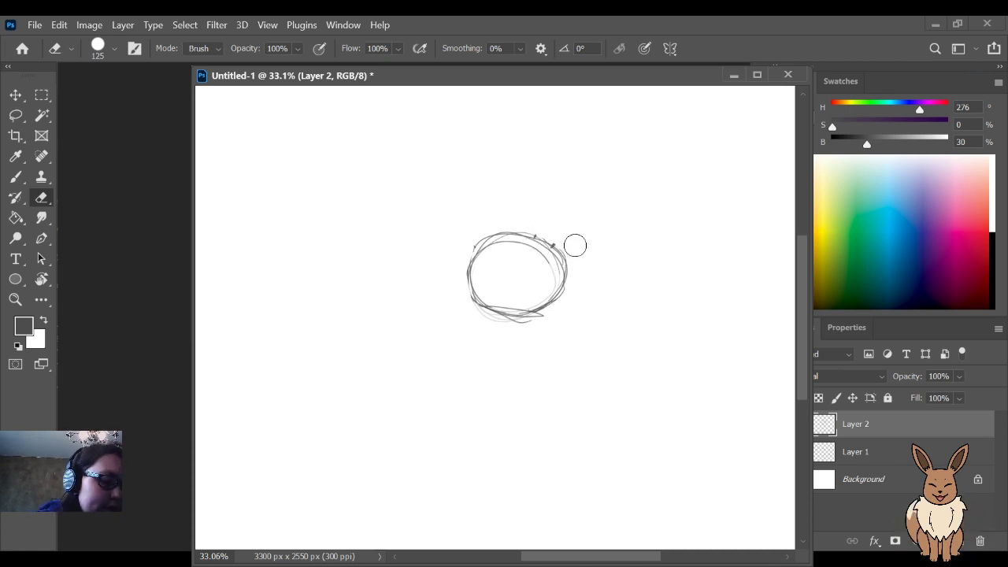
pyautogui.press('b')
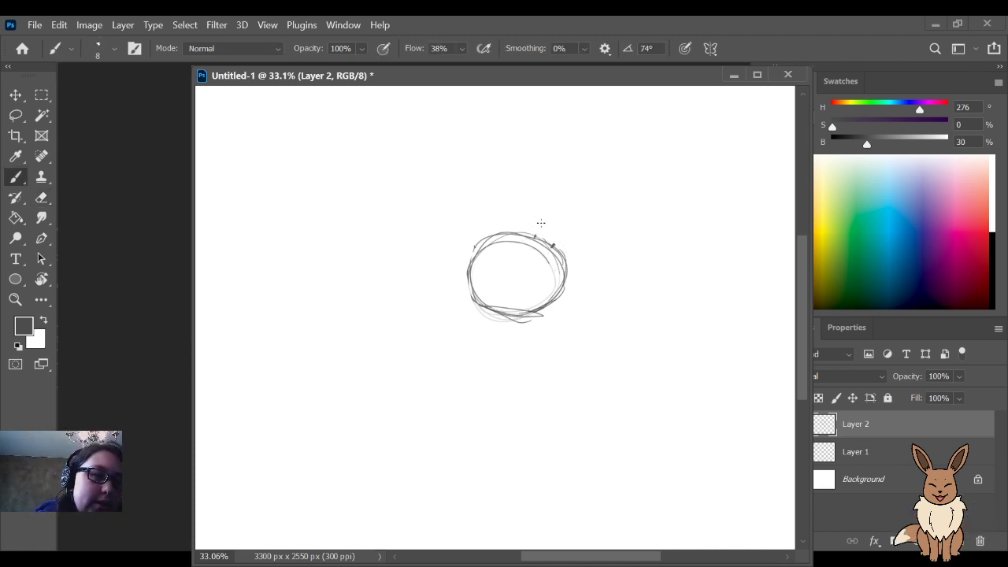
pyautogui.moveTo(535, 234)
pyautogui.mouseDown()
pyautogui.moveTo(551, 215)
pyautogui.moveTo(542, 186)
pyautogui.moveTo(555, 180)
pyautogui.moveTo(557, 202)
pyautogui.moveTo(583, 236)
pyautogui.moveTo(563, 250)
pyautogui.moveTo(578, 228)
pyautogui.moveTo(549, 224)
pyautogui.moveTo(559, 192)
pyautogui.moveTo(558, 177)
pyautogui.moveTo(550, 182)
pyautogui.mouseUp()
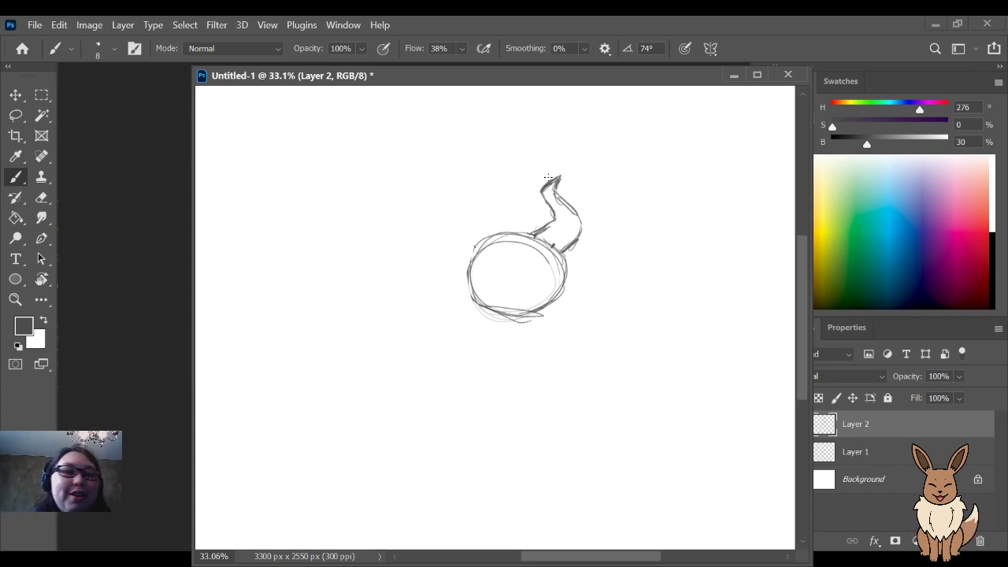
# Step: Try a matching horn on the head's upper left and fade it with the Eraser at 90% opacity
pyautogui.moveTo(483, 221)
pyautogui.mouseDown()
pyautogui.moveTo(489, 230)
pyautogui.moveTo(469, 188)
pyautogui.mouseUp()
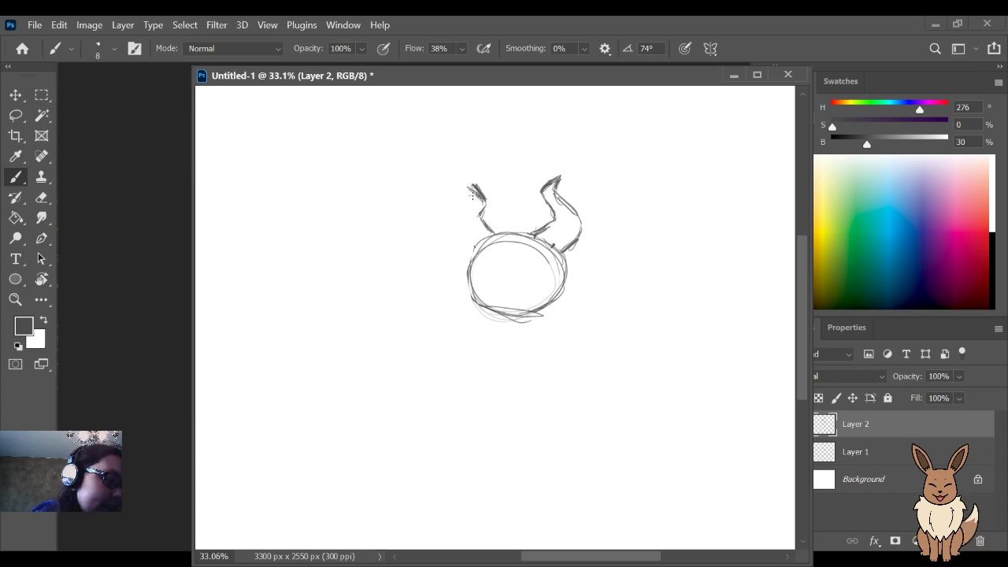
pyautogui.press('e')
pyautogui.moveTo(462, 197)
pyautogui.mouseDown()
pyautogui.moveTo(483, 215)
pyautogui.moveTo(488, 196)
pyautogui.moveTo(463, 174)
pyautogui.moveTo(460, 219)
pyautogui.moveTo(474, 249)
pyautogui.moveTo(458, 211)
pyautogui.moveTo(460, 236)
pyautogui.moveTo(490, 217)
pyautogui.moveTo(467, 182)
pyautogui.moveTo(466, 227)
pyautogui.moveTo(462, 189)
pyautogui.mouseUp()
pyautogui.press('b')
pyautogui.press('e')
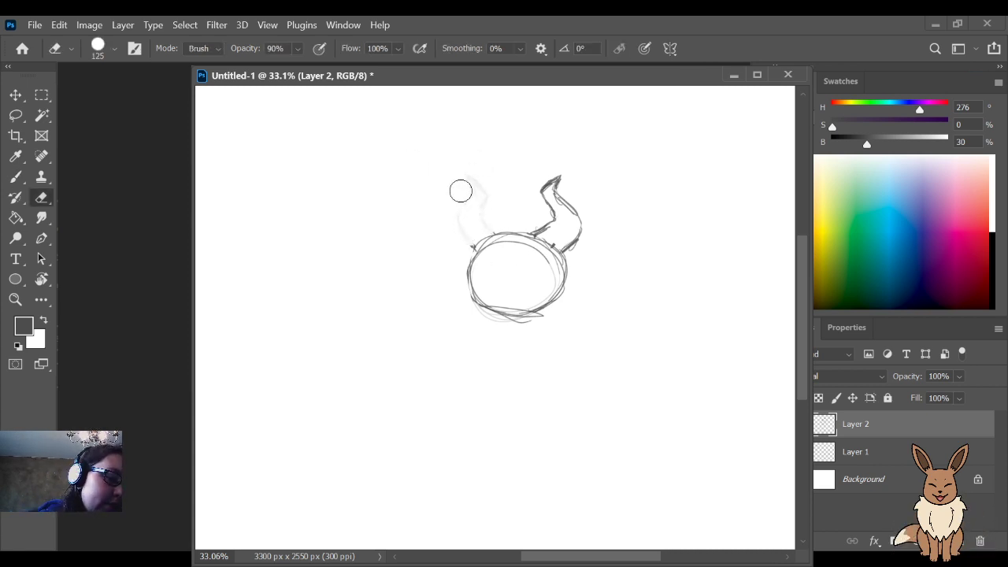
# Step: Draw the left horn over the faded guide, mirroring the outward curve and pointed tip of the right horn
pyautogui.press('b')
pyautogui.moveTo(490, 233)
pyautogui.mouseDown()
pyautogui.moveTo(472, 213)
pyautogui.moveTo(468, 176)
pyautogui.mouseUp()
pyautogui.moveTo(469, 251)
pyautogui.mouseDown()
pyautogui.moveTo(455, 212)
pyautogui.moveTo(461, 172)
pyautogui.moveTo(480, 186)
pyautogui.moveTo(460, 176)
pyautogui.mouseUp()
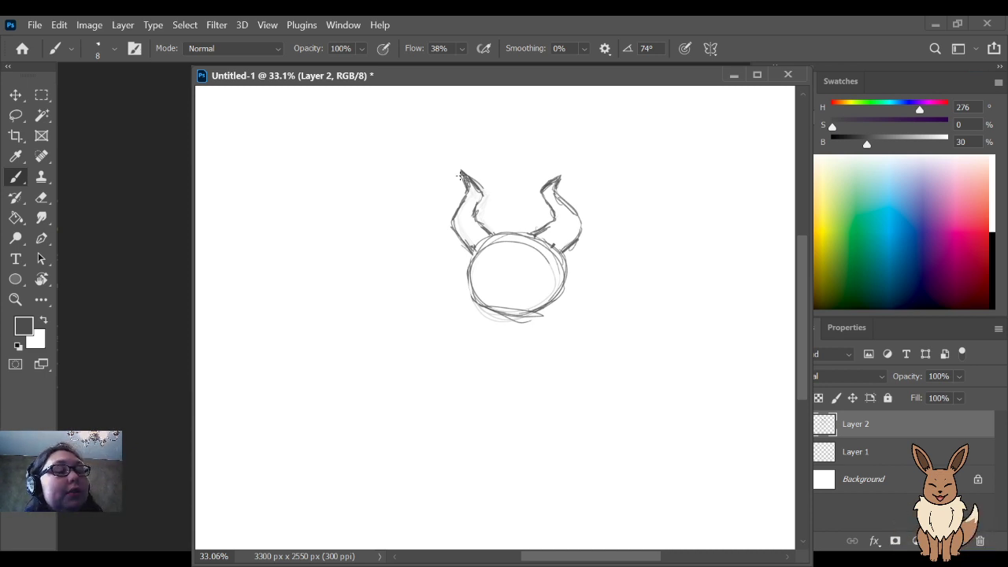
# Step: Erase the head outline inside both horn bases with a size 100 Eraser and redraw the left horn's outer edge
pyautogui.press('e')
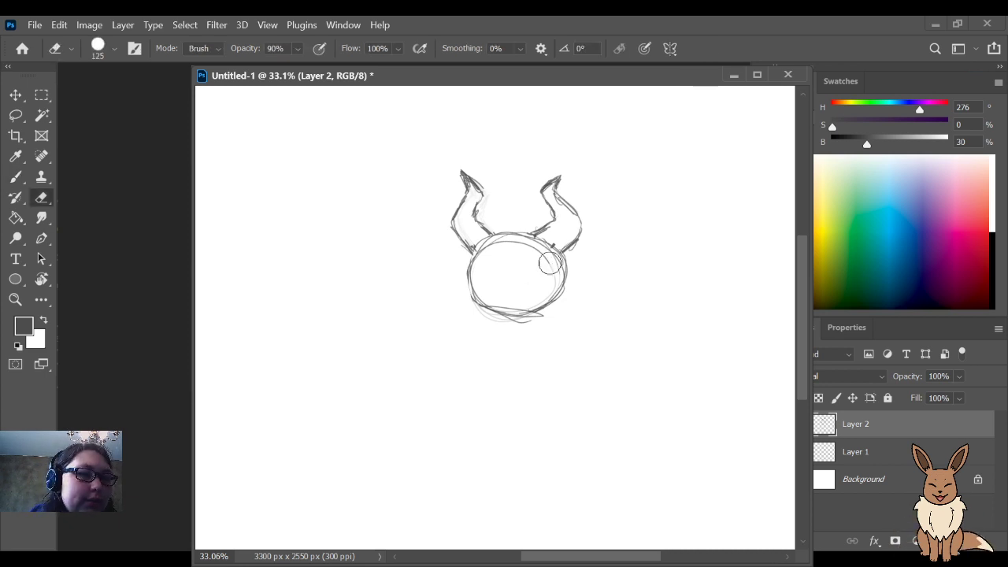
pyautogui.moveTo(541, 251); pyautogui.dragTo(542, 239)
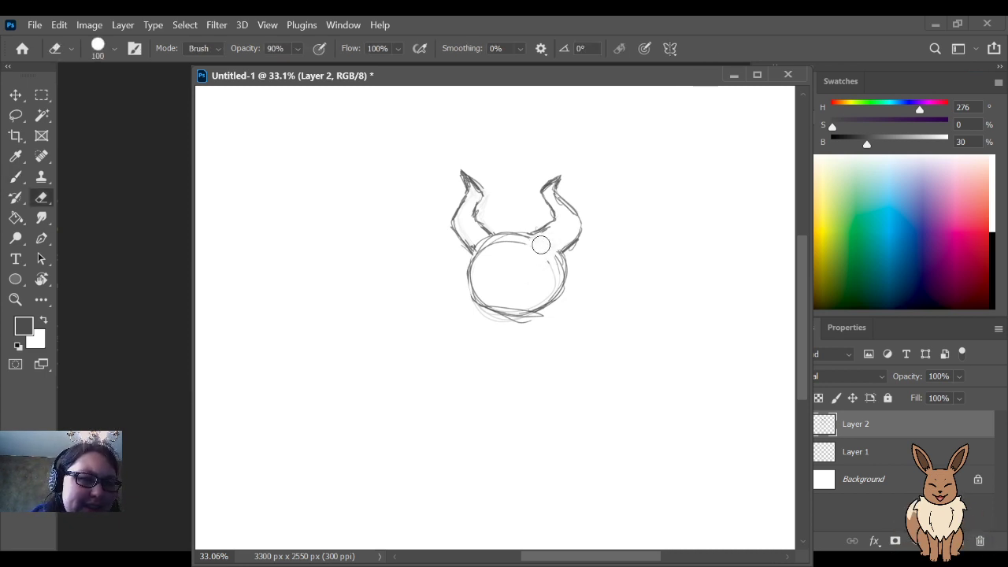
pyautogui.press('[')
pyautogui.moveTo(481, 247)
pyautogui.mouseDown()
pyautogui.moveTo(462, 231)
pyautogui.moveTo(474, 251)
pyautogui.mouseUp()
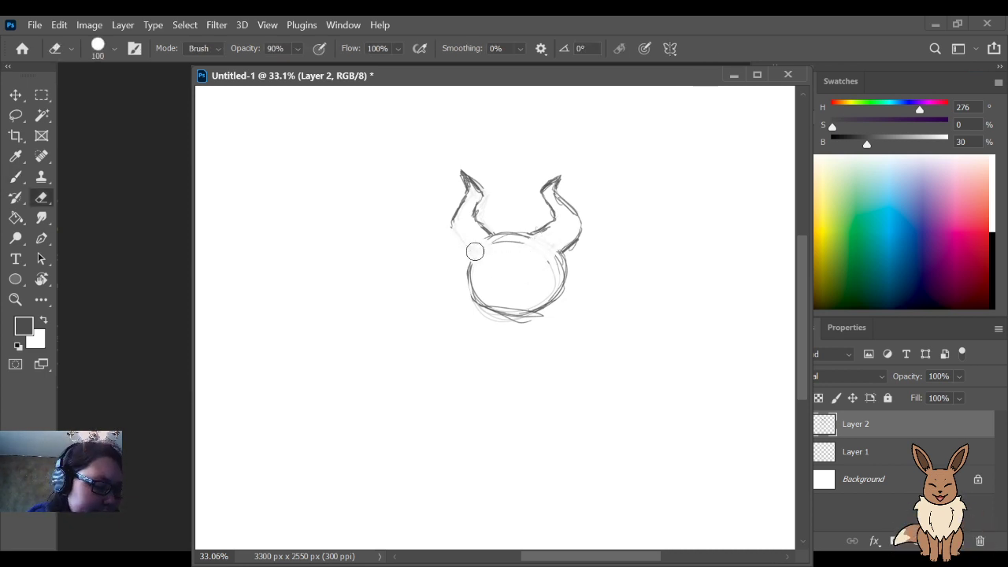
pyautogui.press('b')
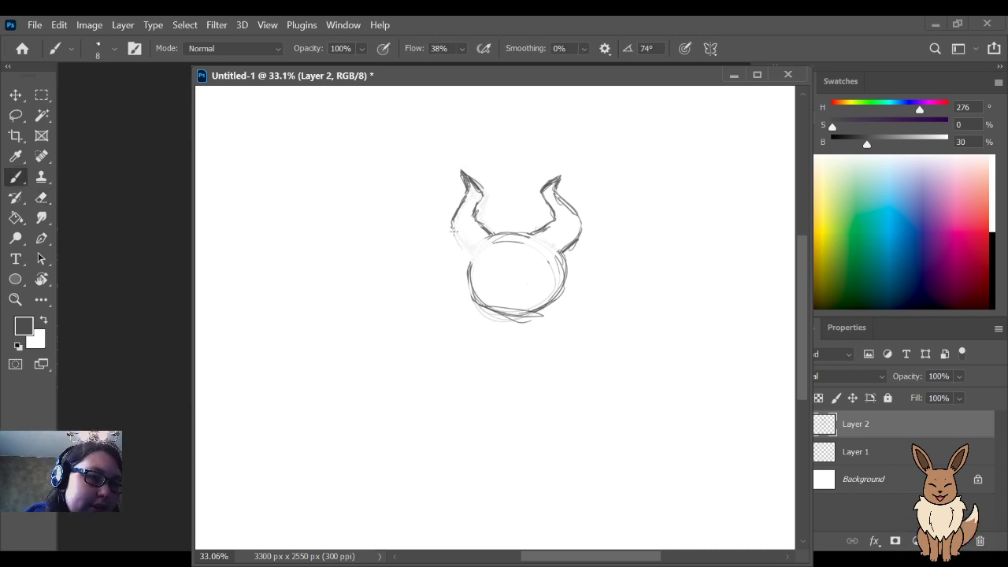
pyautogui.moveTo(450, 221); pyautogui.dragTo(463, 253)
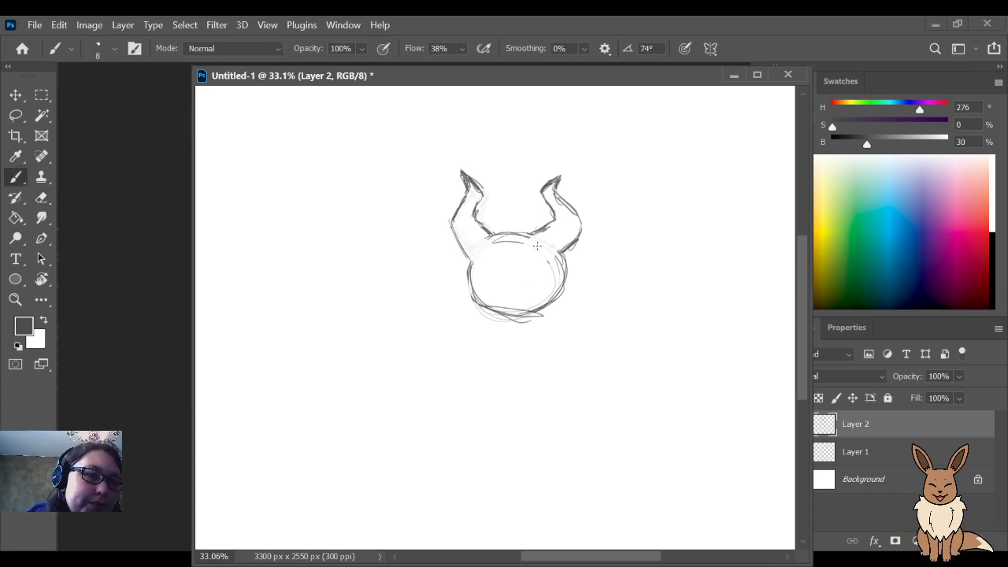
# Step: Try a curved base line where the right horn meets the head, and undo it
pyautogui.moveTo(539, 230)
pyautogui.mouseDown()
pyautogui.moveTo(555, 255)
pyautogui.moveTo(545, 245)
pyautogui.mouseUp()
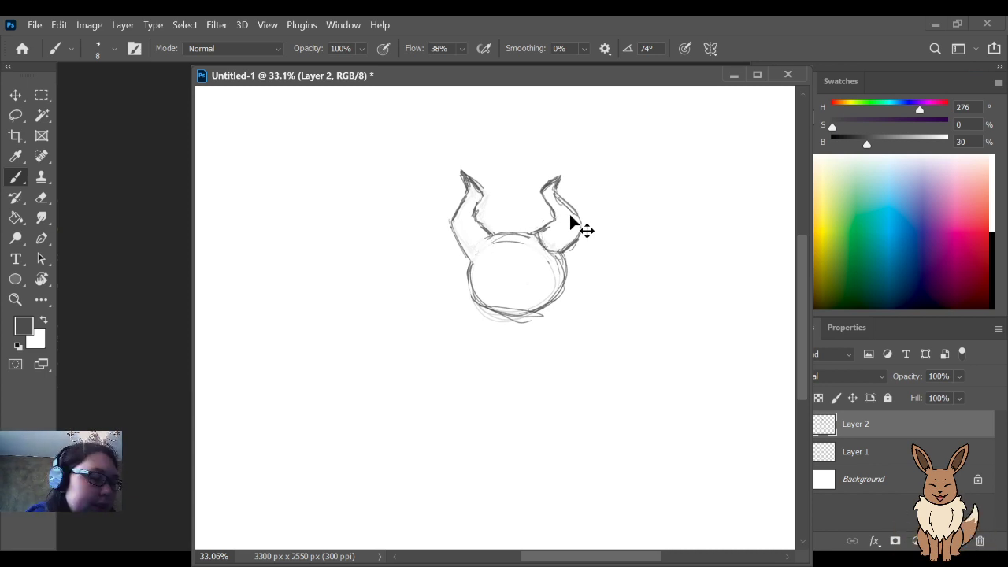
pyautogui.hotkey('ctrl', 'z')
pyautogui.hotkey('ctrl', 'z')
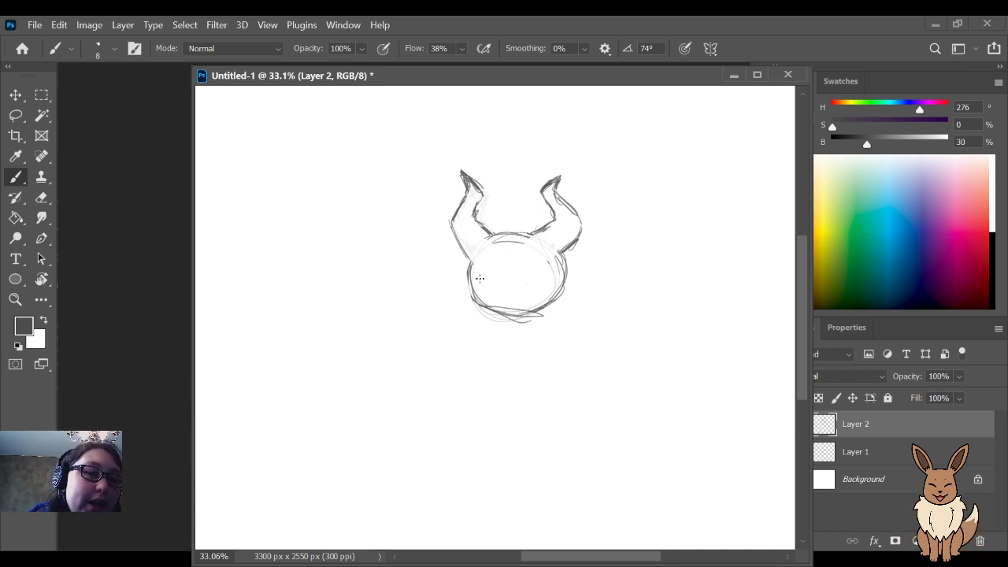
# Step: Try hair strokes across the forehead and beside the left of the face, and undo them
pyautogui.moveTo(474, 280); pyautogui.dragTo(520, 246)
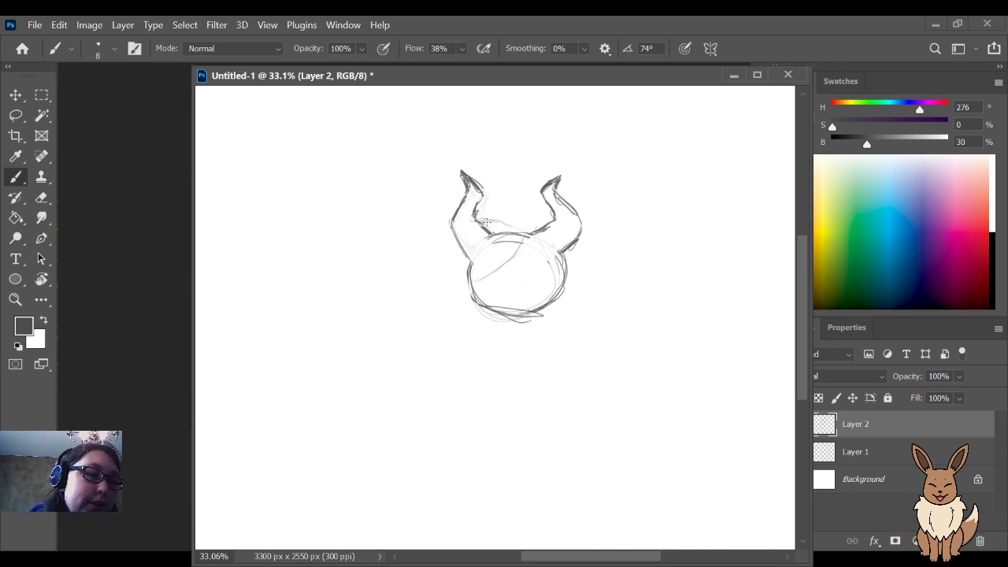
pyautogui.moveTo(458, 274); pyautogui.dragTo(453, 246)
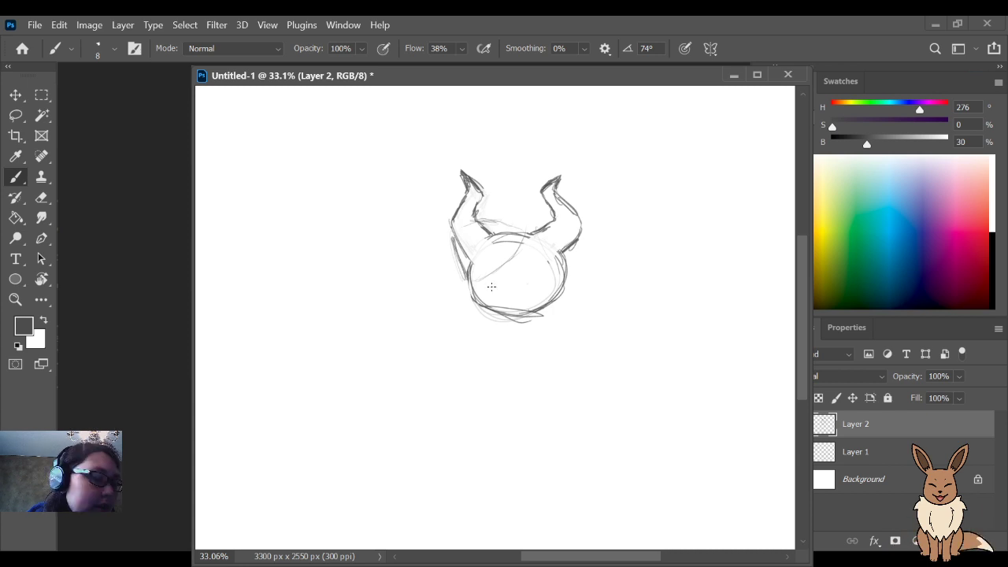
pyautogui.hotkey('ctrl', 'z')
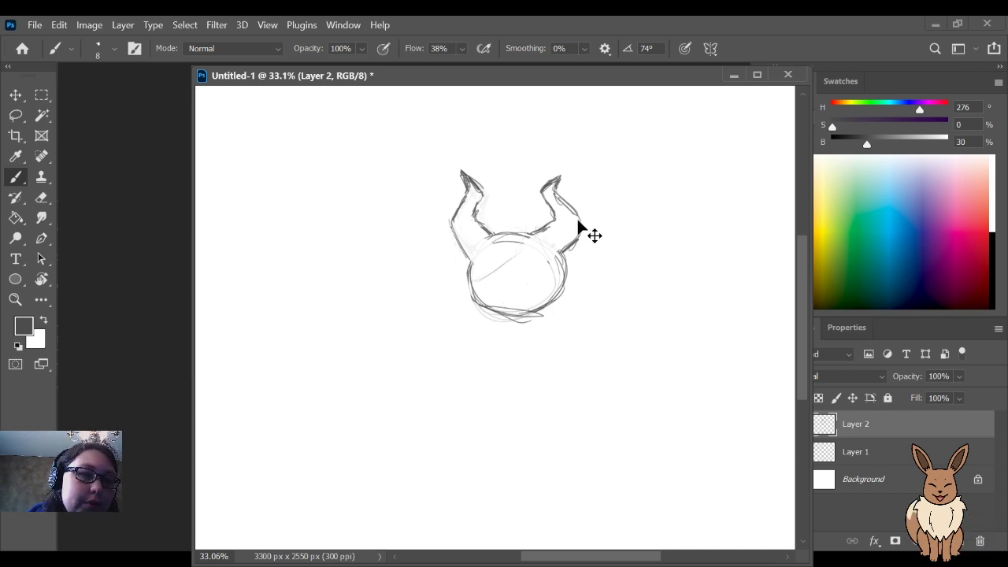
pyautogui.hotkey('ctrl', 'z')
pyautogui.hotkey('ctrl', 'z')
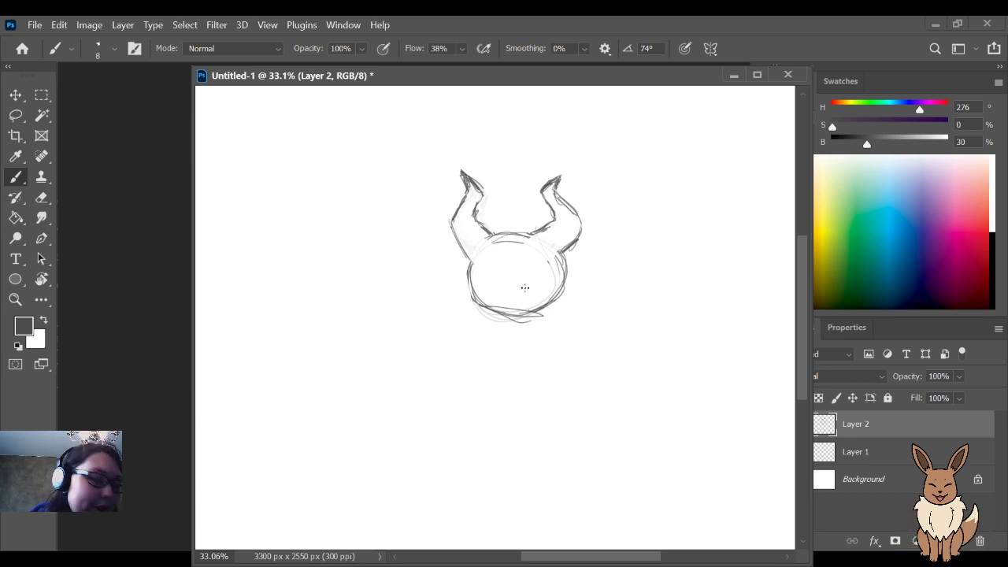
# Step: Erase the stray lines at the chin and sketch two short vertical neck lines beneath the head
pyautogui.press('e')
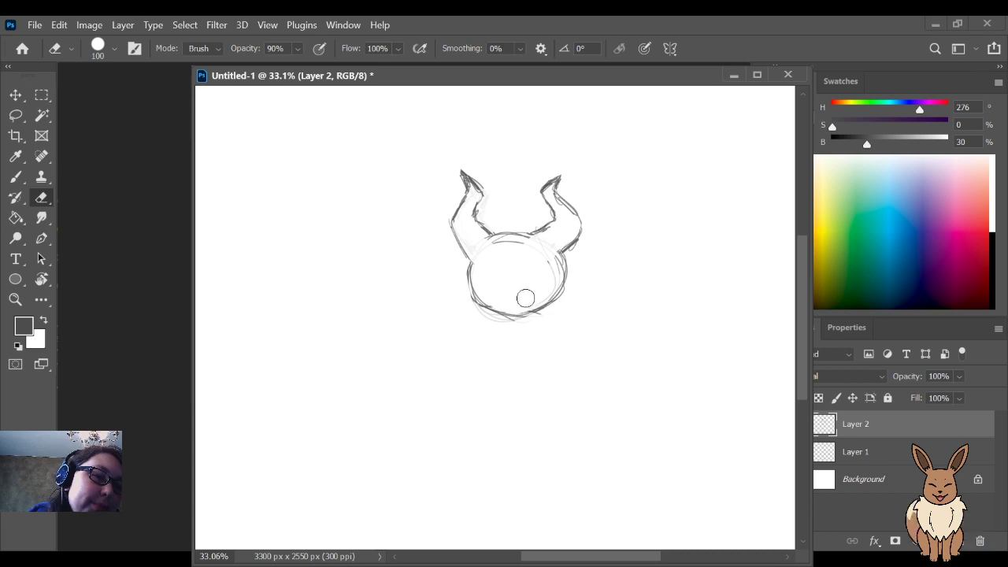
pyautogui.press('b')
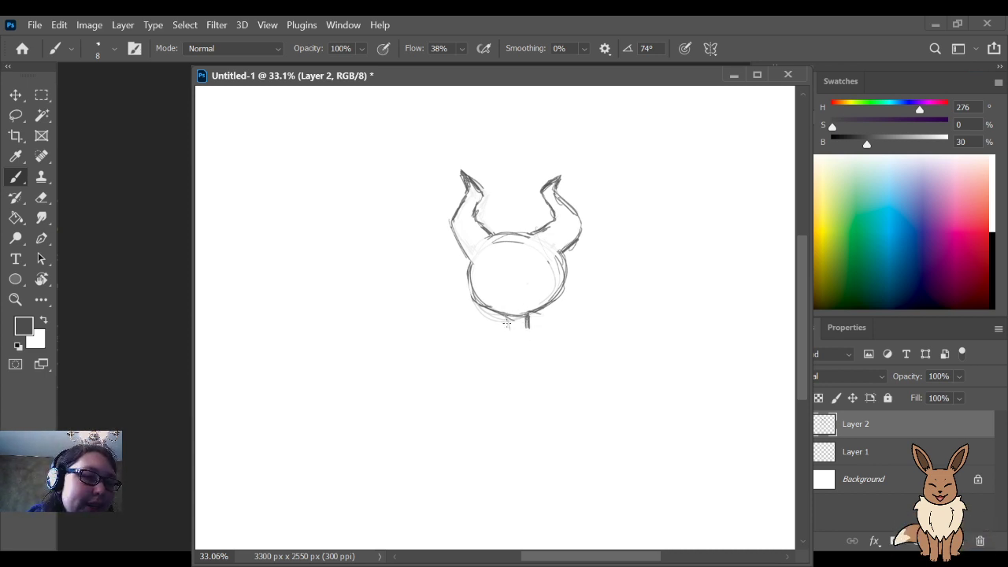
pyautogui.moveTo(505, 318); pyautogui.dragTo(507, 330)
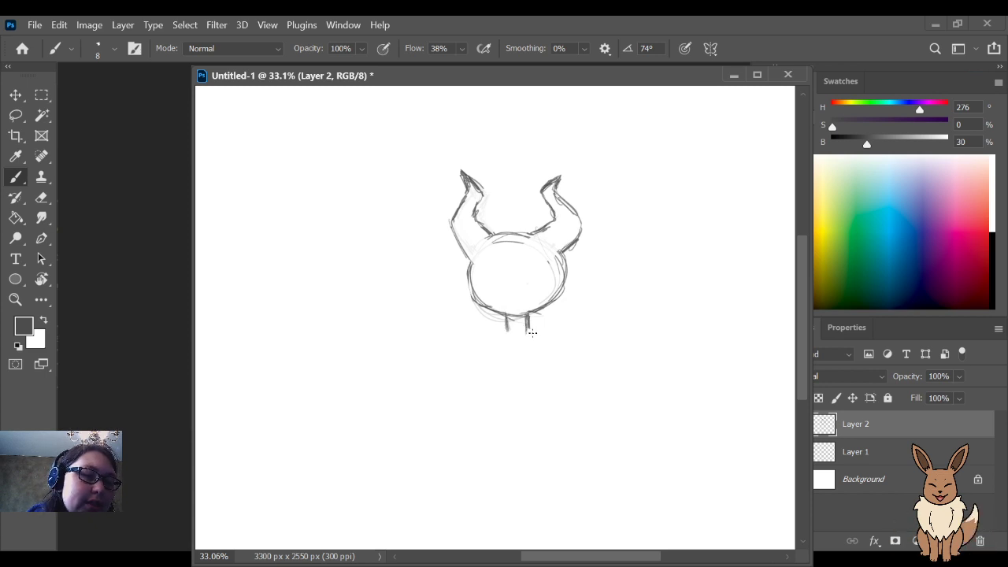
# Step: Sketch a V-shaped neckline and a pointed collar flap on each side of the neck
pyautogui.moveTo(527, 316)
pyautogui.mouseDown()
pyautogui.moveTo(526, 355)
pyautogui.moveTo(573, 305)
pyautogui.moveTo(545, 300)
pyautogui.mouseUp()
pyautogui.moveTo(500, 348)
pyautogui.mouseDown()
pyautogui.moveTo(507, 331)
pyautogui.moveTo(507, 344)
pyautogui.moveTo(519, 345)
pyautogui.moveTo(473, 320)
pyautogui.moveTo(496, 350)
pyautogui.mouseUp()
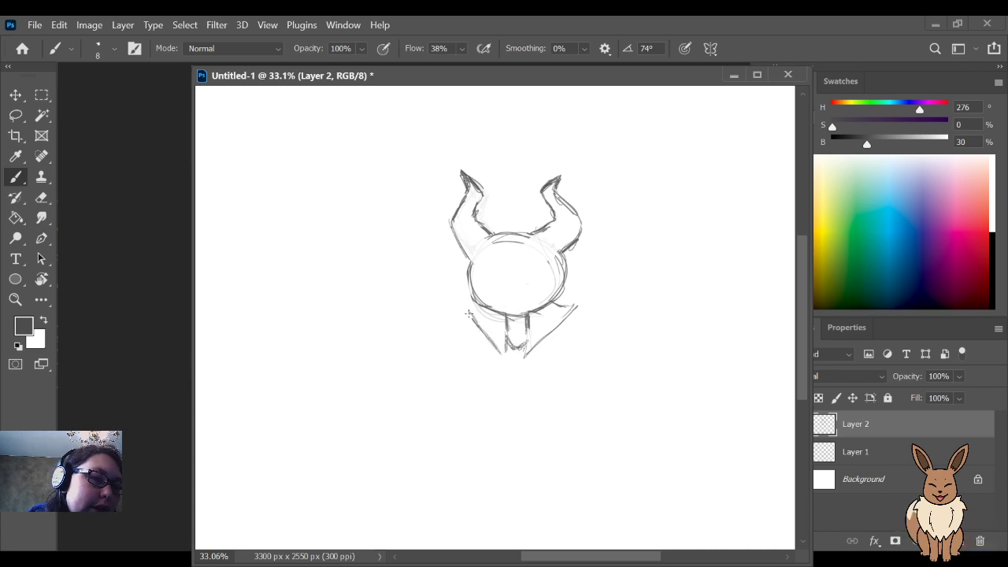
pyautogui.moveTo(467, 310); pyautogui.dragTo(486, 302)
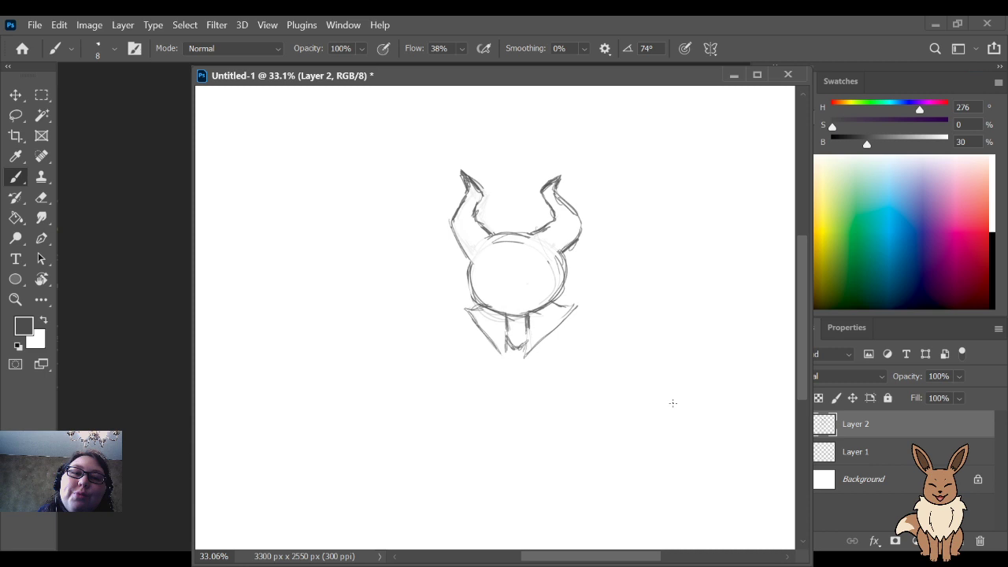
# Step: Erase the left collar flap and redraw it wider with its point farther from the head
pyautogui.press('e')
pyautogui.moveTo(473, 325)
pyautogui.mouseDown()
pyautogui.moveTo(491, 351)
pyautogui.moveTo(471, 333)
pyautogui.moveTo(472, 309)
pyautogui.moveTo(494, 352)
pyautogui.moveTo(447, 311)
pyautogui.moveTo(480, 305)
pyautogui.mouseUp()
pyautogui.press('b')
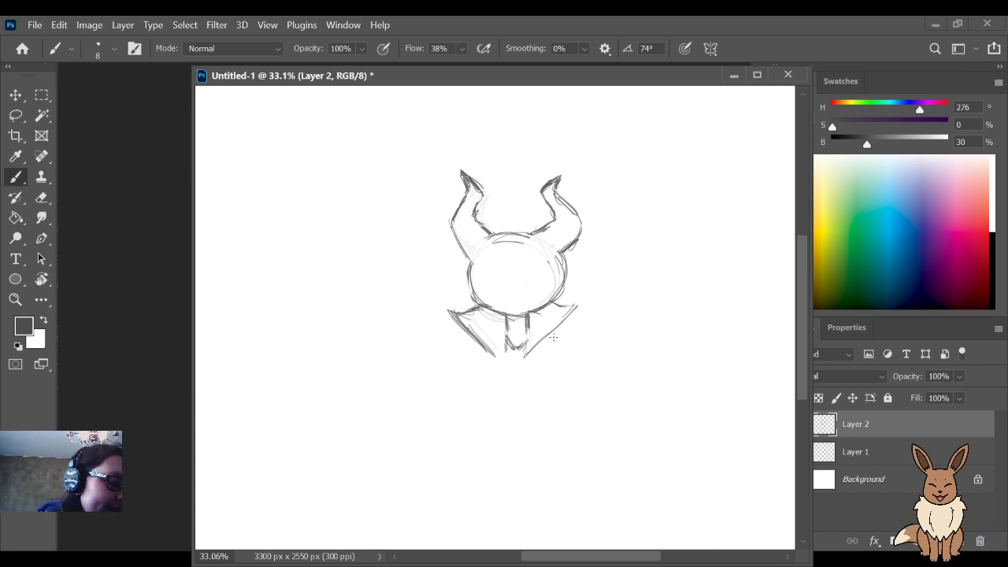
# Step: Erase the right collar flap's outer edge and redraw the flap wider to match the left one
pyautogui.press('e')
pyautogui.moveTo(551, 337)
pyautogui.mouseDown()
pyautogui.moveTo(576, 315)
pyautogui.moveTo(548, 341)
pyautogui.moveTo(584, 291)
pyautogui.moveTo(535, 353)
pyautogui.moveTo(571, 324)
pyautogui.mouseUp()
pyautogui.press('b')
pyautogui.moveTo(532, 354); pyautogui.dragTo(592, 305)
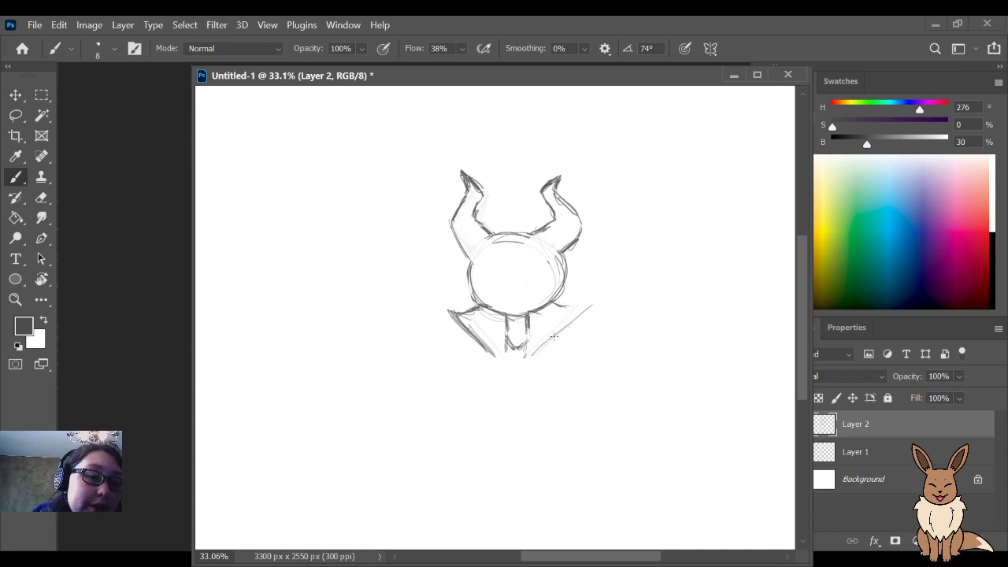
pyautogui.moveTo(554, 336)
pyautogui.mouseDown()
pyautogui.moveTo(535, 355)
pyautogui.moveTo(595, 306)
pyautogui.moveTo(551, 347)
pyautogui.moveTo(577, 302)
pyautogui.mouseUp()
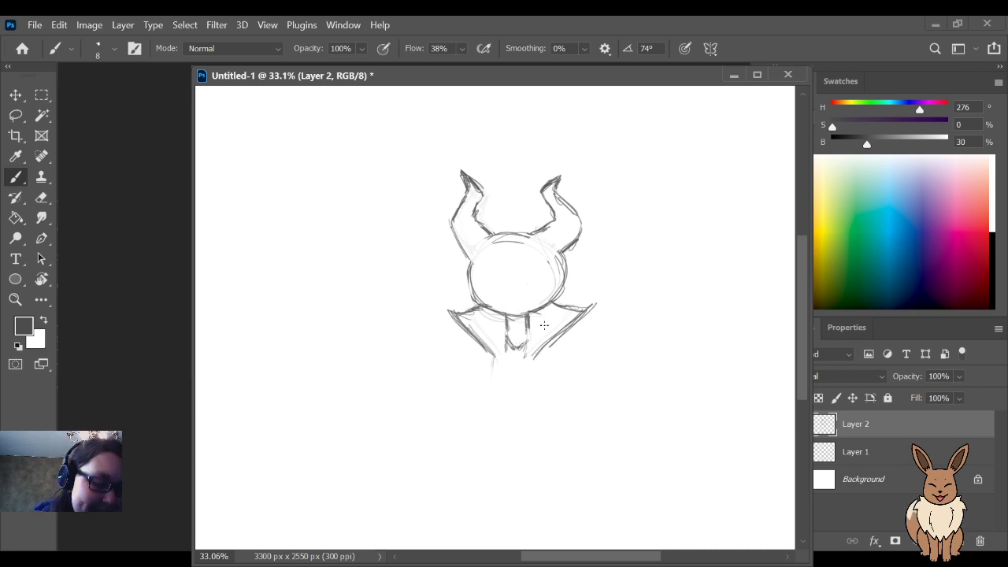
# Step: Move the horned character sketch up and to the left, and sketch a curved line across the base of its neck
pyautogui.press('v')
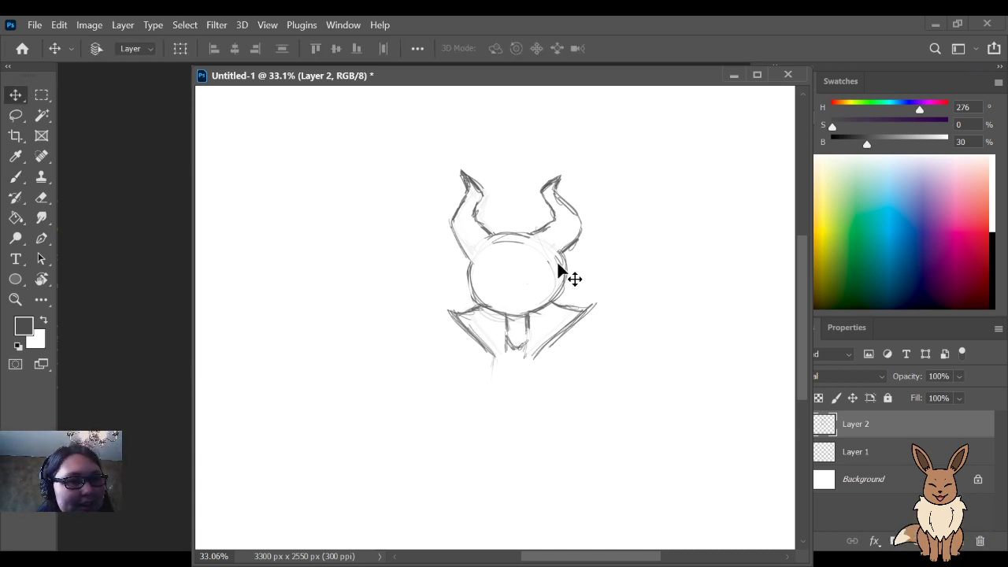
pyautogui.moveTo(578, 308)
pyautogui.mouseDown()
pyautogui.moveTo(549, 266)
pyautogui.moveTo(513, 250)
pyautogui.mouseUp()
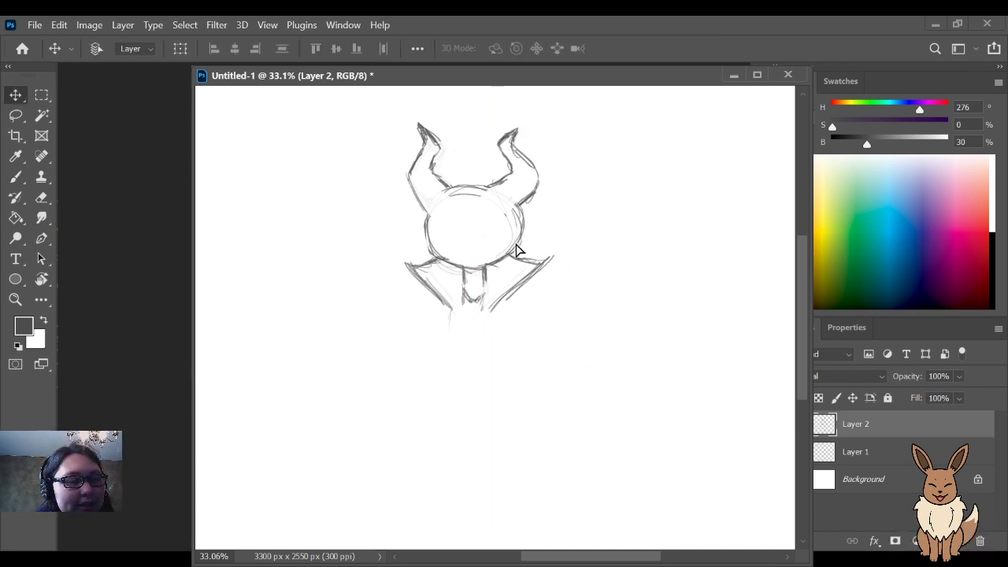
pyautogui.press('b')
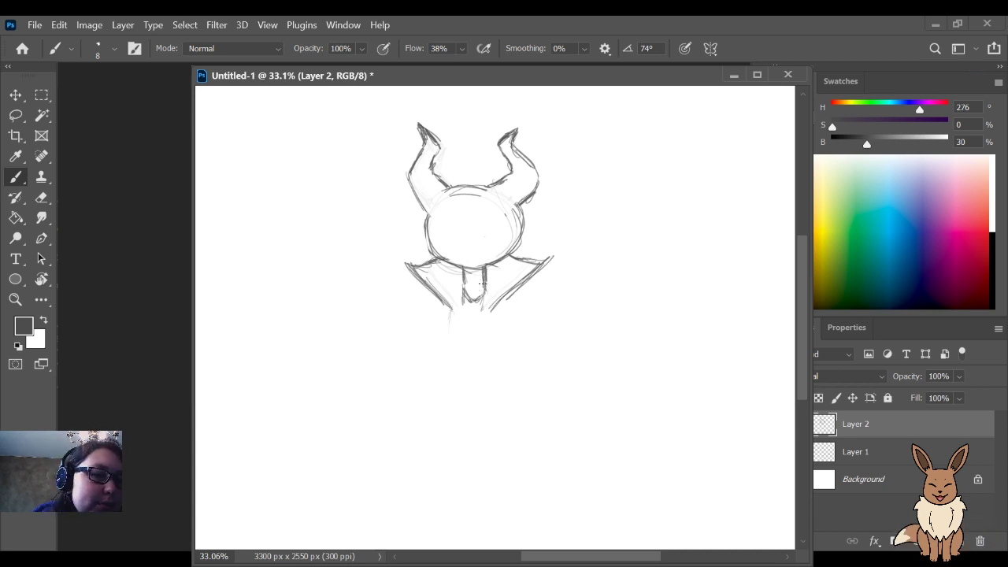
pyautogui.moveTo(464, 278)
pyautogui.mouseDown()
pyautogui.moveTo(472, 297)
pyautogui.moveTo(480, 288)
pyautogui.moveTo(470, 292)
pyautogui.mouseUp()
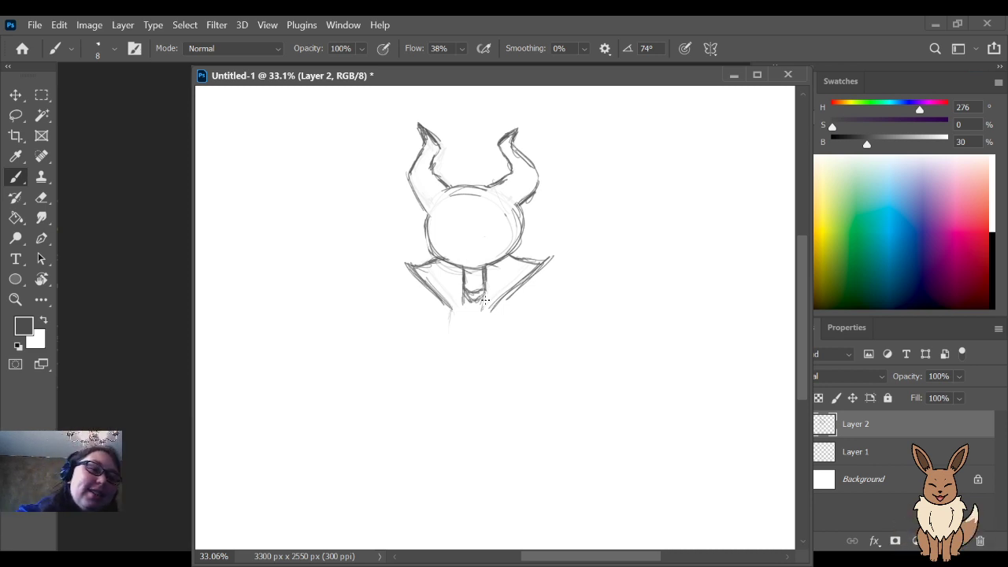
# Step: Erase the stray line beneath the left collar flap and sketch short sloping lines from the neck base to both flaps
pyautogui.press('e')
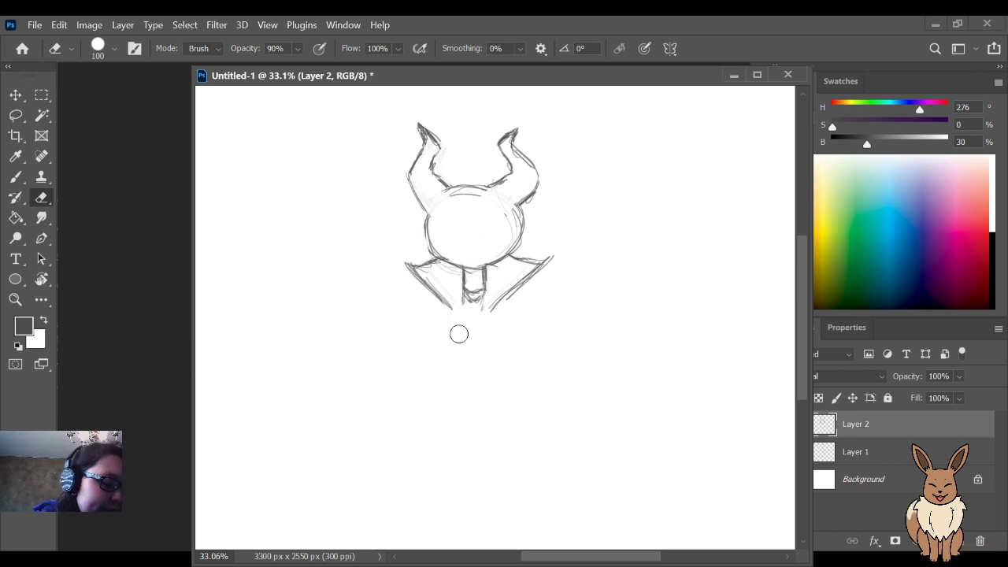
pyautogui.press('b')
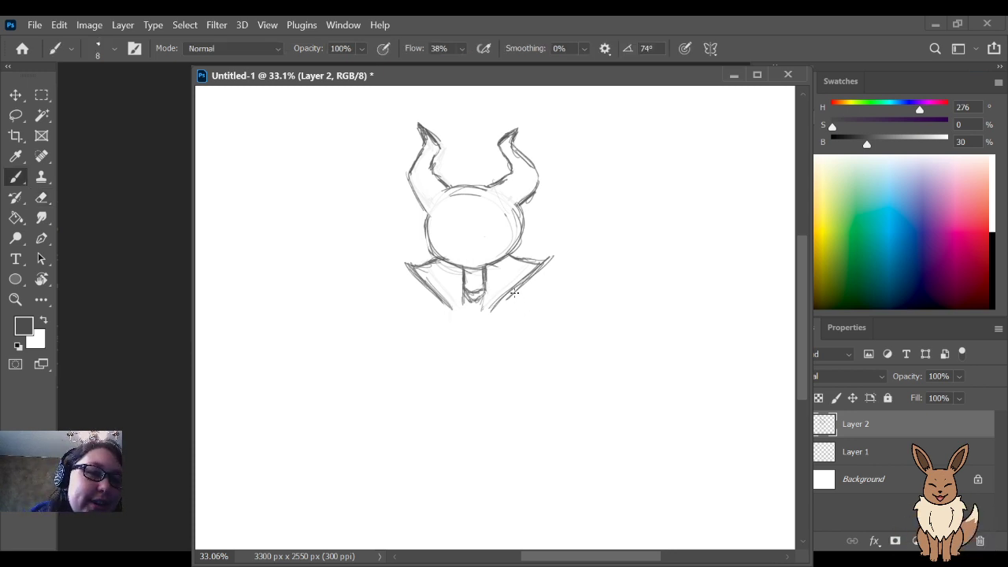
pyautogui.moveTo(509, 306); pyautogui.dragTo(505, 323)
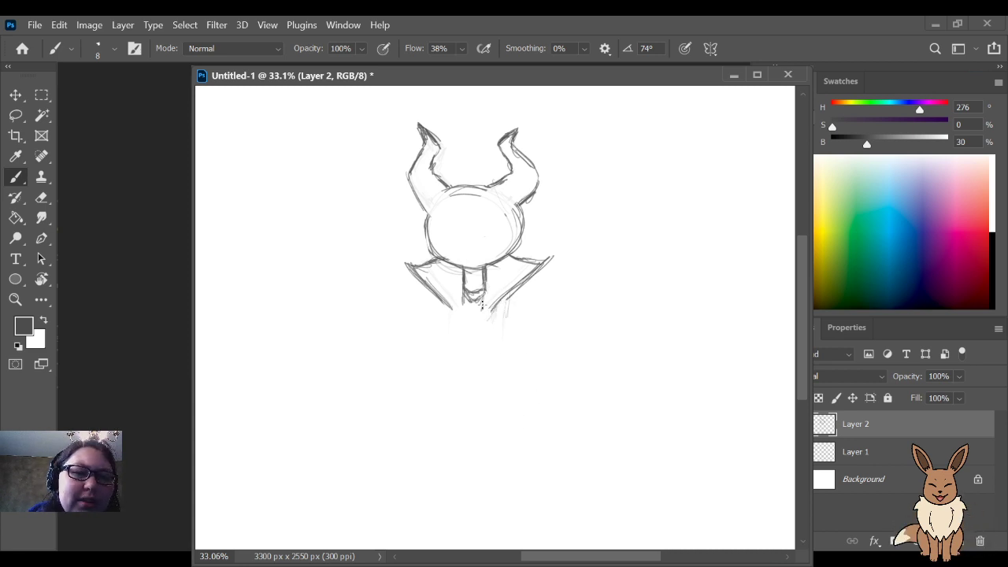
pyautogui.moveTo(452, 309)
pyautogui.mouseDown()
pyautogui.moveTo(494, 296)
pyautogui.moveTo(494, 305)
pyautogui.moveTo(461, 288)
pyautogui.mouseUp()
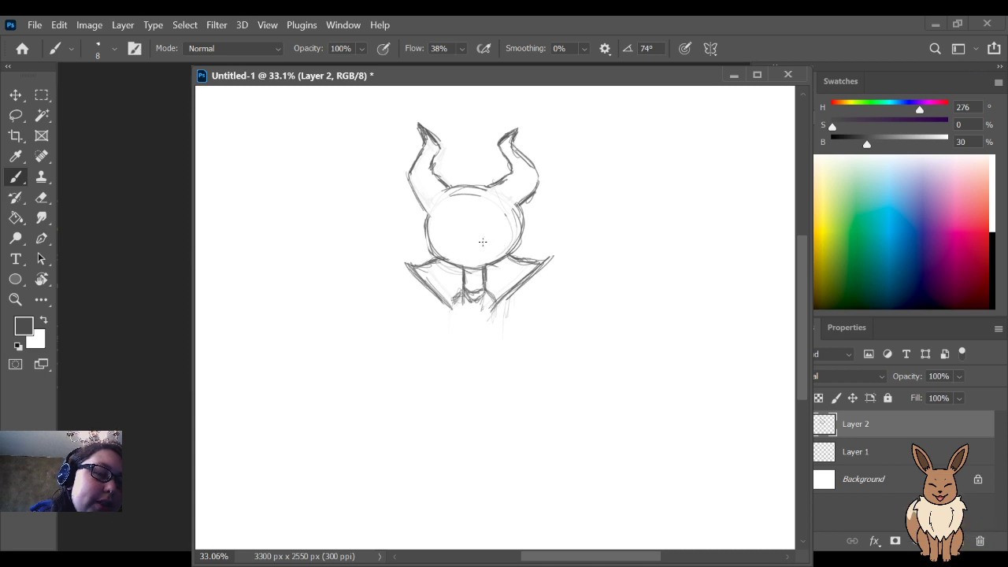
pyautogui.press('e')
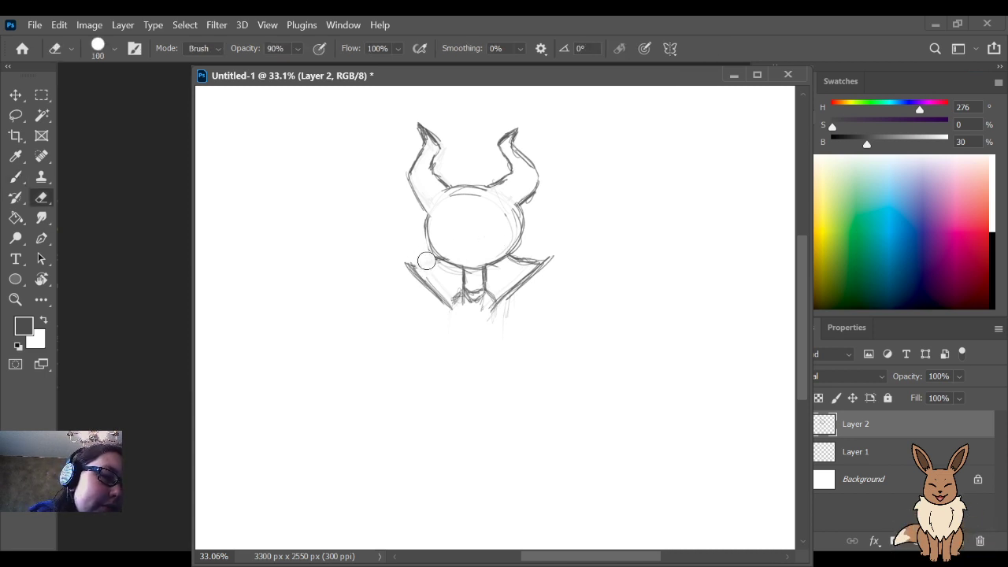
pyautogui.press('b')
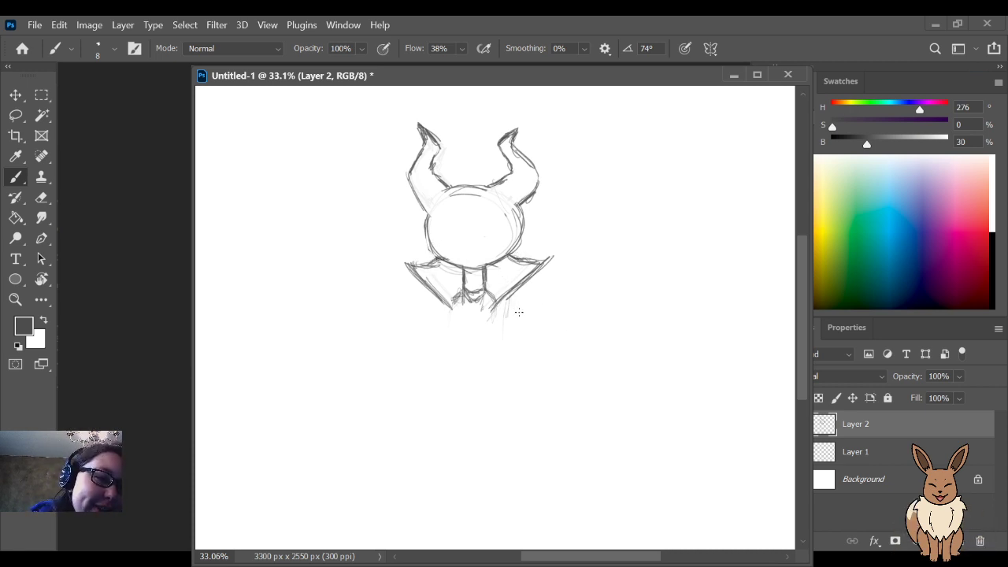
# Step: Sketch the long side edges of a robe flaring slightly downward from beneath both collar flaps
pyautogui.moveTo(510, 305); pyautogui.dragTo(523, 339)
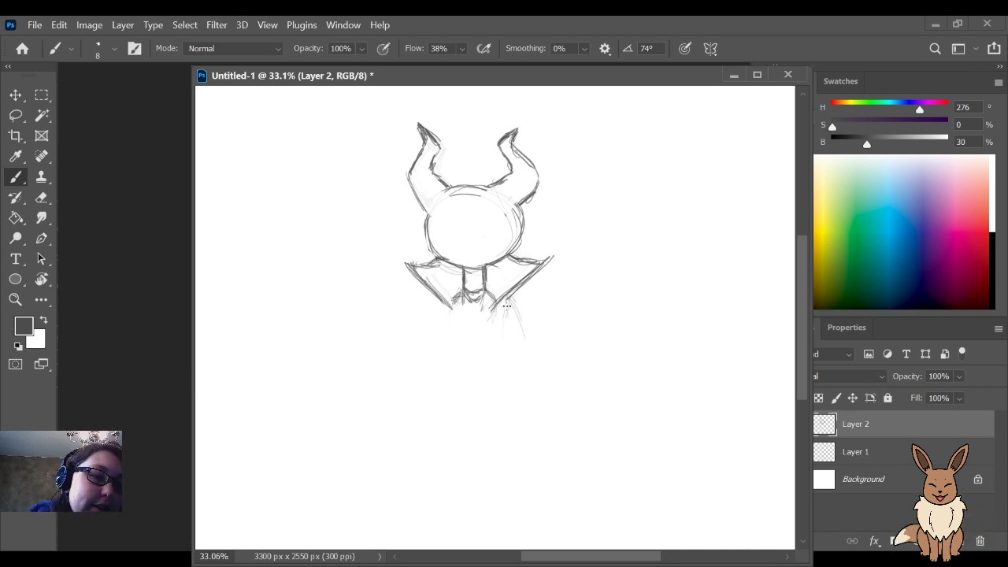
pyautogui.moveTo(506, 306); pyautogui.dragTo(528, 430)
pyautogui.moveTo(513, 326)
pyautogui.mouseDown()
pyautogui.moveTo(519, 450)
pyautogui.moveTo(523, 487)
pyautogui.mouseUp()
pyautogui.moveTo(442, 315); pyautogui.dragTo(431, 502)
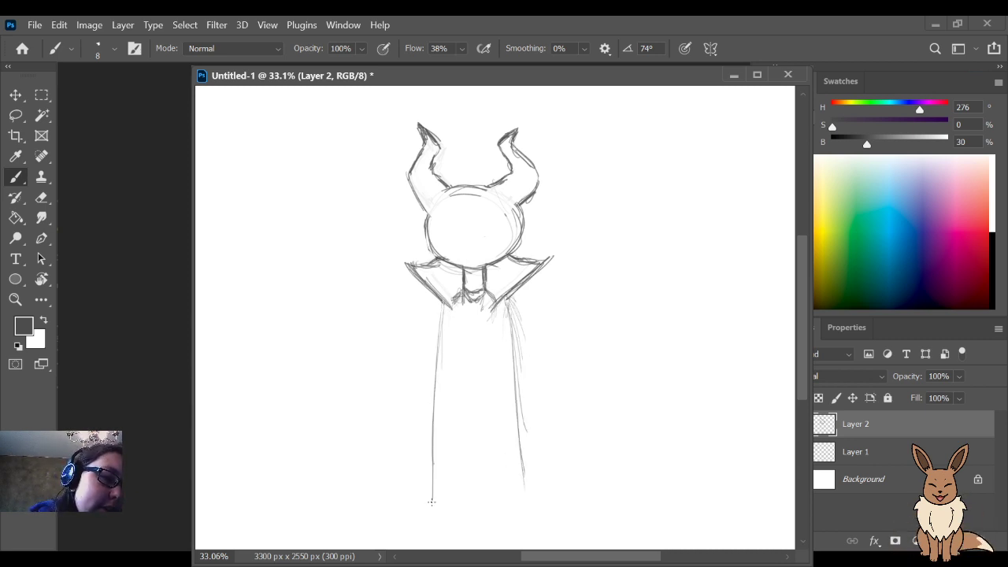
pyautogui.moveTo(445, 352); pyautogui.dragTo(414, 516)
pyautogui.moveTo(441, 304); pyautogui.dragTo(423, 499)
pyautogui.moveTo(433, 393); pyautogui.dragTo(420, 507)
pyautogui.moveTo(433, 458); pyautogui.dragTo(422, 500)
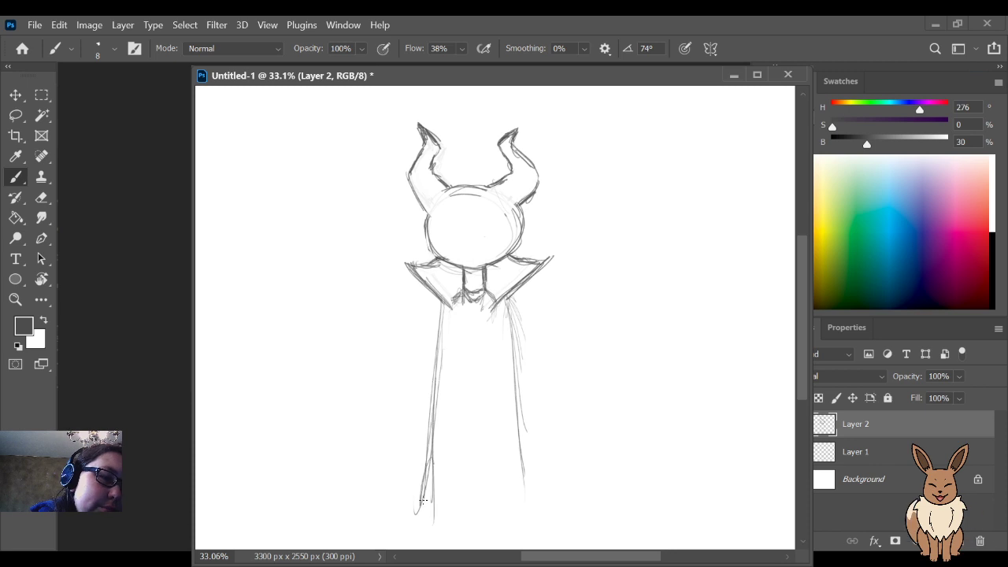
# Step: Darken the robe's right edge and close its lower end with a curved hem
pyautogui.moveTo(511, 316); pyautogui.dragTo(521, 455)
pyautogui.moveTo(515, 376); pyautogui.dragTo(526, 450)
pyautogui.moveTo(519, 424); pyautogui.dragTo(529, 496)
pyautogui.moveTo(521, 460); pyautogui.dragTo(528, 502)
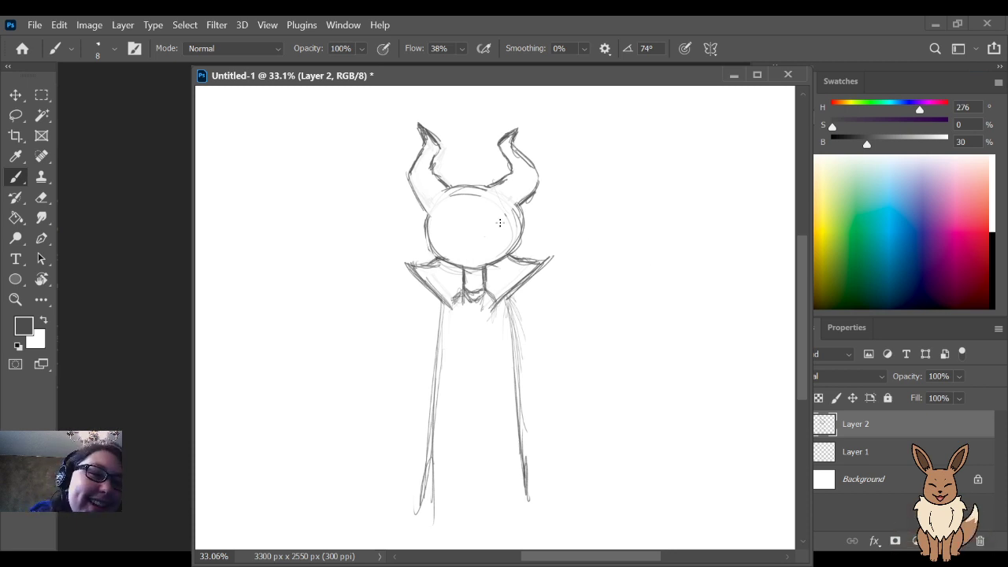
pyautogui.moveTo(425, 504)
pyautogui.mouseDown()
pyautogui.moveTo(529, 500)
pyautogui.moveTo(524, 510)
pyautogui.mouseUp()
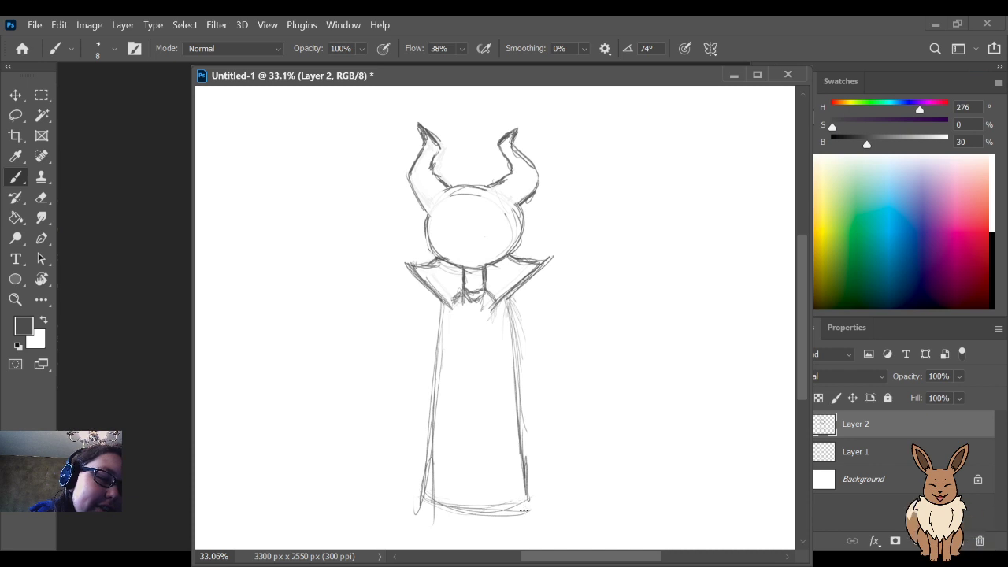
# Step: Move the sketch slightly farther up and left, and strengthen its outlines, joining the collar flaps with a curve beneath the neck
pyautogui.press('v')
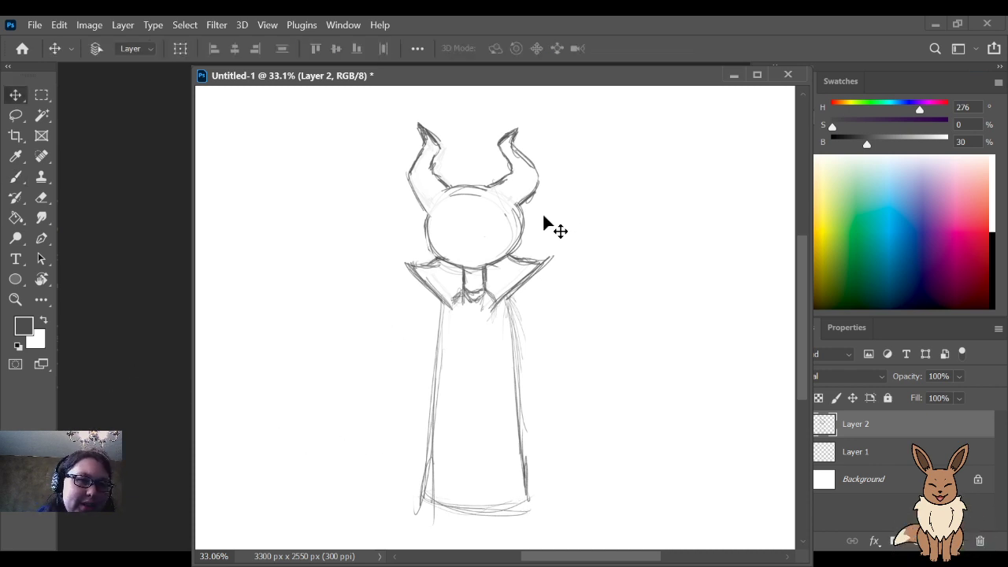
pyautogui.moveTo(525, 223); pyautogui.dragTo(503, 202)
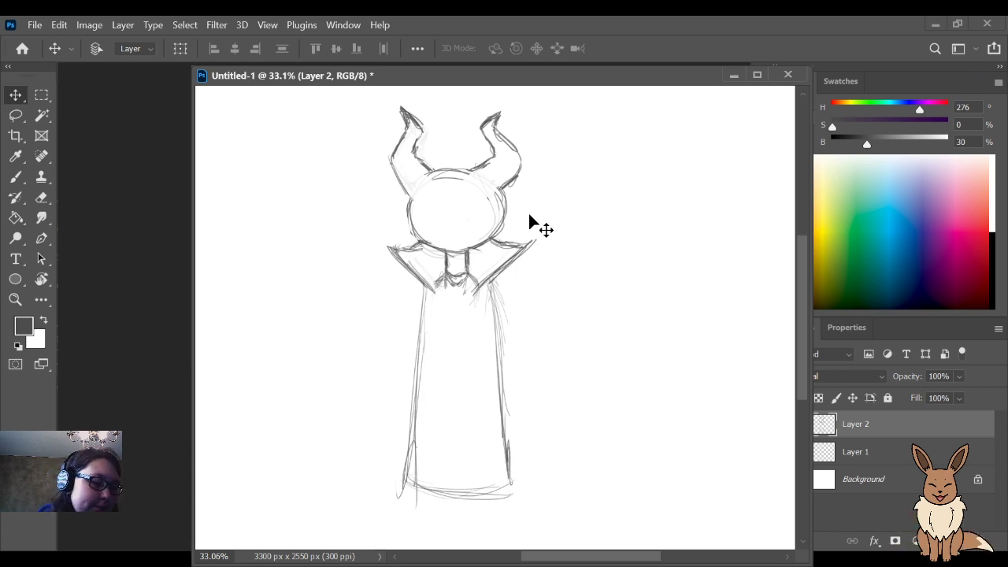
pyautogui.press('b')
pyautogui.moveTo(426, 288)
pyautogui.mouseDown()
pyautogui.moveTo(401, 459)
pyautogui.moveTo(406, 372)
pyautogui.moveTo(404, 463)
pyautogui.moveTo(407, 448)
pyautogui.moveTo(415, 487)
pyautogui.moveTo(405, 485)
pyautogui.moveTo(439, 500)
pyautogui.moveTo(429, 495)
pyautogui.moveTo(489, 499)
pyautogui.moveTo(459, 499)
pyautogui.moveTo(512, 491)
pyautogui.moveTo(509, 464)
pyautogui.mouseUp()
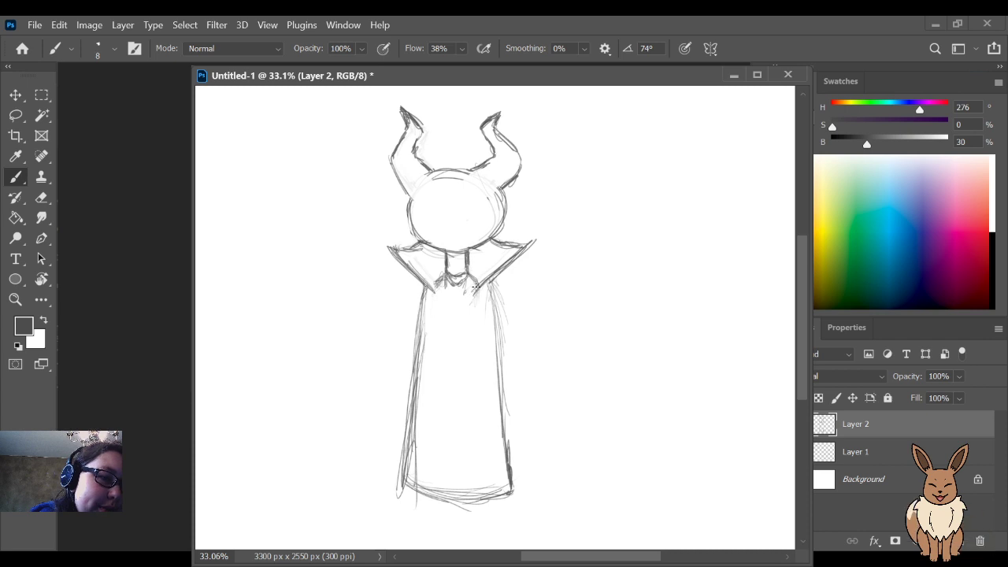
pyautogui.moveTo(476, 287); pyautogui.dragTo(493, 270)
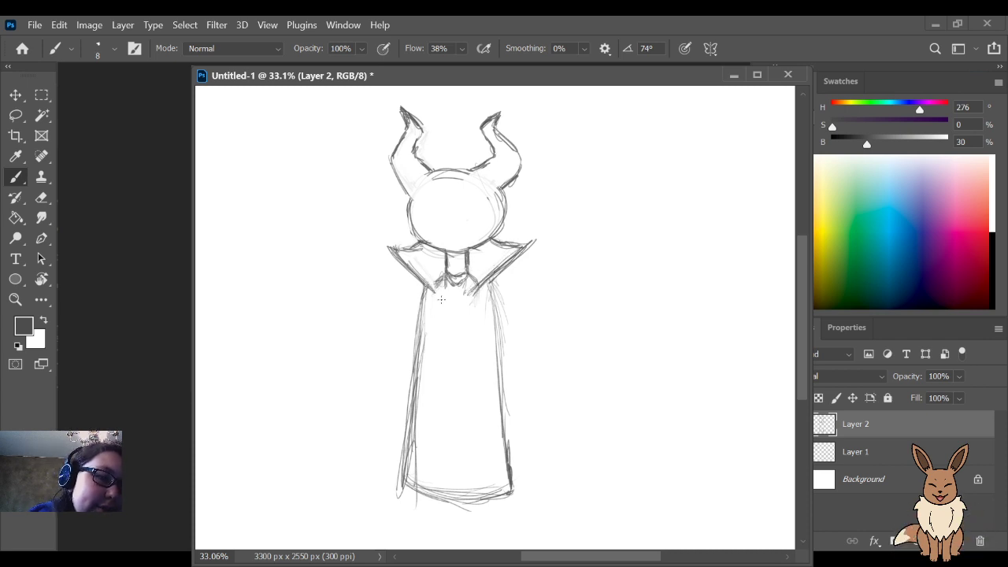
pyautogui.moveTo(441, 300)
pyautogui.mouseDown()
pyautogui.moveTo(433, 285)
pyautogui.moveTo(470, 296)
pyautogui.moveTo(446, 299)
pyautogui.moveTo(472, 292)
pyautogui.mouseUp()
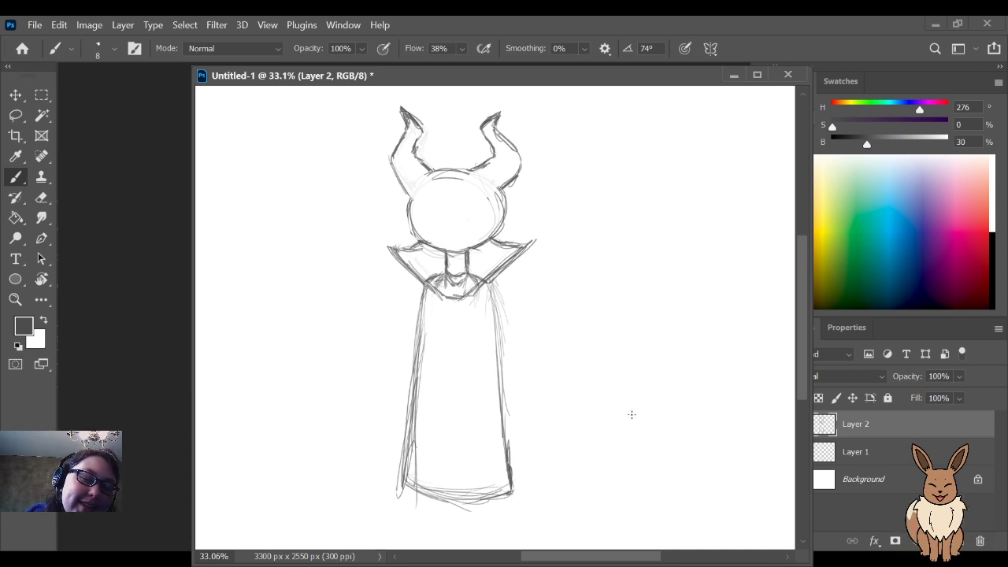
# Step: Erase the robe's side edges and hem to faint traces, and sketch a sloping shoulder line beside each collar flap
pyautogui.press('e')
pyautogui.moveTo(508, 290)
pyautogui.mouseDown()
pyautogui.moveTo(490, 291)
pyautogui.moveTo(504, 480)
pyautogui.moveTo(510, 318)
pyautogui.mouseUp()
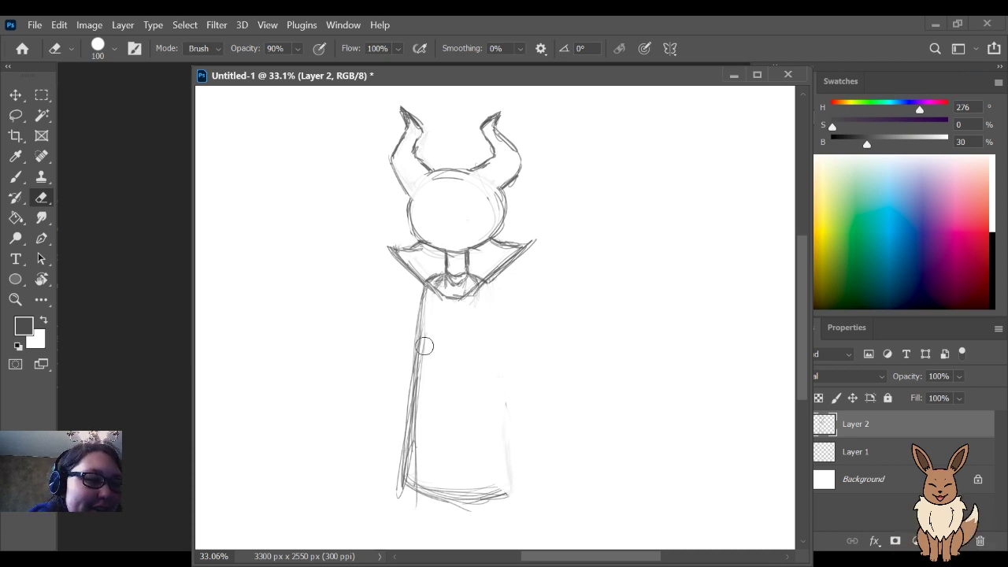
pyautogui.moveTo(424, 298)
pyautogui.mouseDown()
pyautogui.moveTo(405, 463)
pyautogui.moveTo(408, 482)
pyautogui.moveTo(423, 464)
pyautogui.moveTo(434, 487)
pyautogui.moveTo(446, 486)
pyautogui.moveTo(406, 499)
pyautogui.moveTo(449, 483)
pyautogui.mouseUp()
pyautogui.press('b')
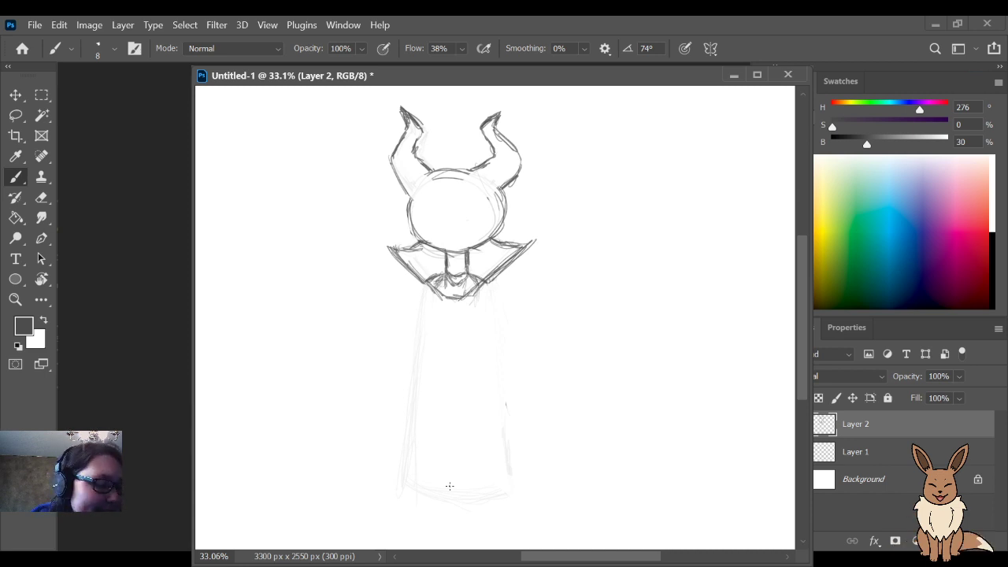
pyautogui.moveTo(491, 280); pyautogui.dragTo(502, 296)
pyautogui.moveTo(424, 282)
pyautogui.mouseDown()
pyautogui.moveTo(409, 298)
pyautogui.moveTo(424, 280)
pyautogui.mouseUp()
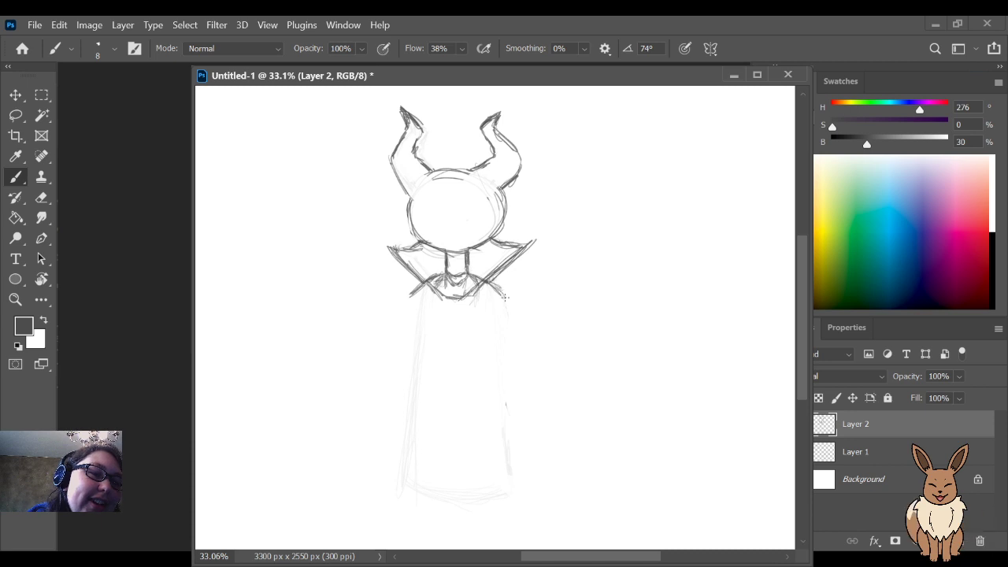
# Step: Redraw both side edges of the robe wider and longer, running down from the shoulder ends
pyautogui.moveTo(501, 299); pyautogui.dragTo(523, 438)
pyautogui.moveTo(508, 321); pyautogui.dragTo(528, 481)
pyautogui.moveTo(513, 366); pyautogui.dragTo(527, 502)
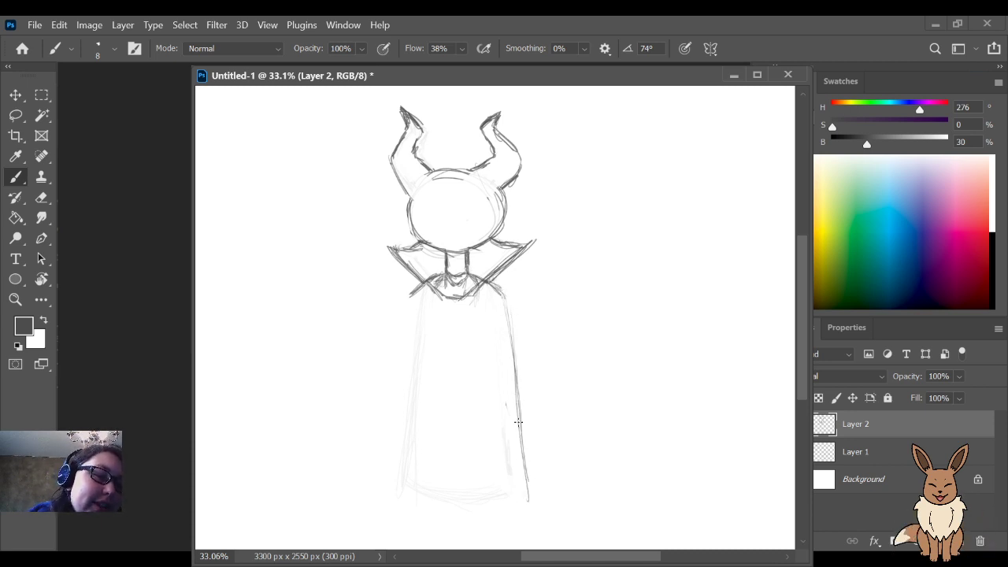
pyautogui.moveTo(514, 384); pyautogui.dragTo(527, 508)
pyautogui.moveTo(521, 471); pyautogui.dragTo(525, 530)
pyautogui.moveTo(411, 291); pyautogui.dragTo(403, 455)
pyautogui.moveTo(403, 352); pyautogui.dragTo(396, 504)
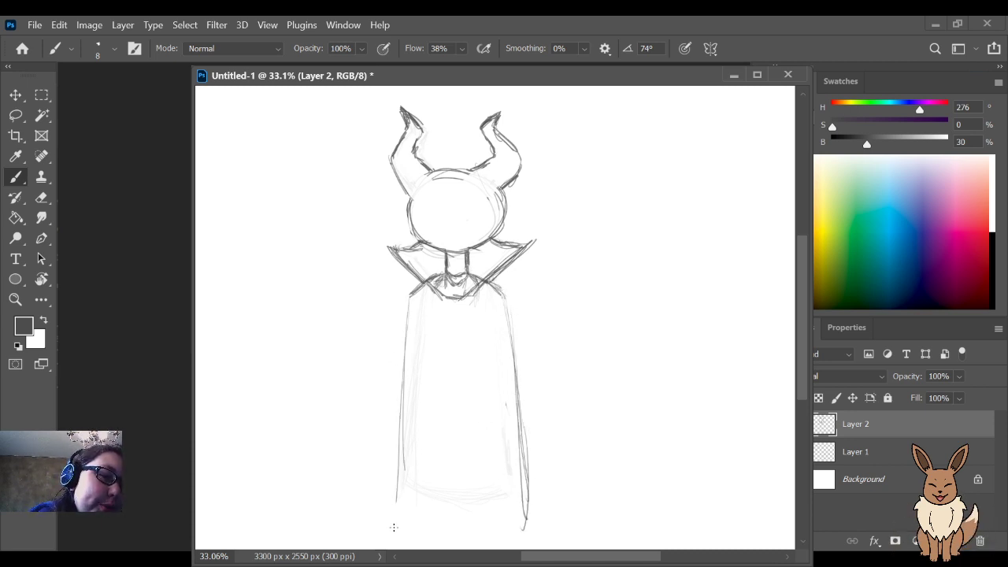
# Step: Sketch a curved hem between the robe's lower ends and darken both side edges down to it
pyautogui.moveTo(399, 416)
pyautogui.mouseDown()
pyautogui.moveTo(391, 530)
pyautogui.moveTo(395, 502)
pyautogui.moveTo(472, 531)
pyautogui.mouseUp()
pyautogui.moveTo(396, 516)
pyautogui.mouseDown()
pyautogui.moveTo(477, 531)
pyautogui.moveTo(399, 515)
pyautogui.moveTo(518, 524)
pyautogui.moveTo(475, 528)
pyautogui.moveTo(529, 522)
pyautogui.moveTo(473, 526)
pyautogui.moveTo(529, 523)
pyautogui.mouseUp()
pyautogui.moveTo(526, 480)
pyautogui.mouseDown()
pyautogui.moveTo(529, 524)
pyautogui.moveTo(527, 507)
pyautogui.mouseUp()
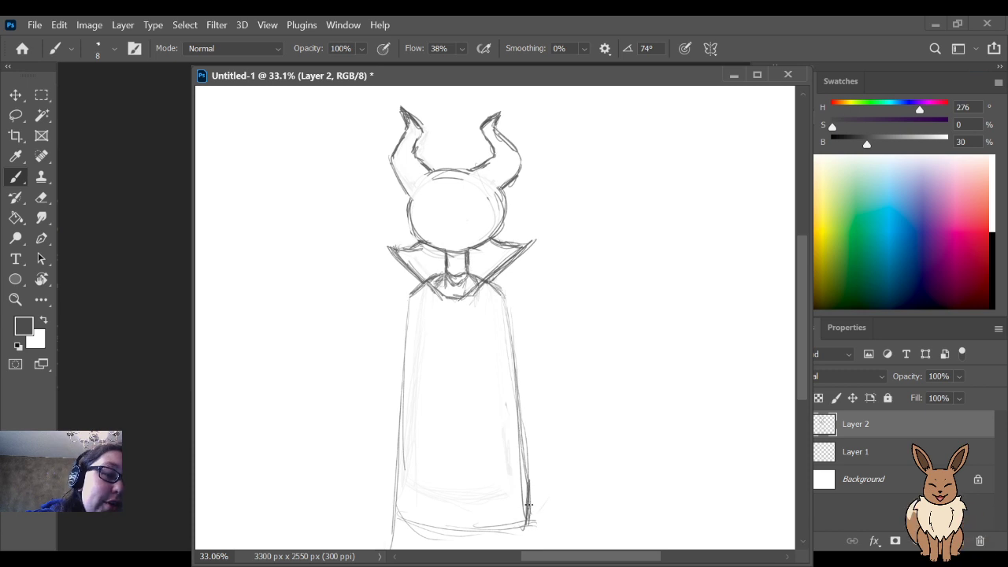
pyautogui.moveTo(409, 318); pyautogui.dragTo(402, 448)
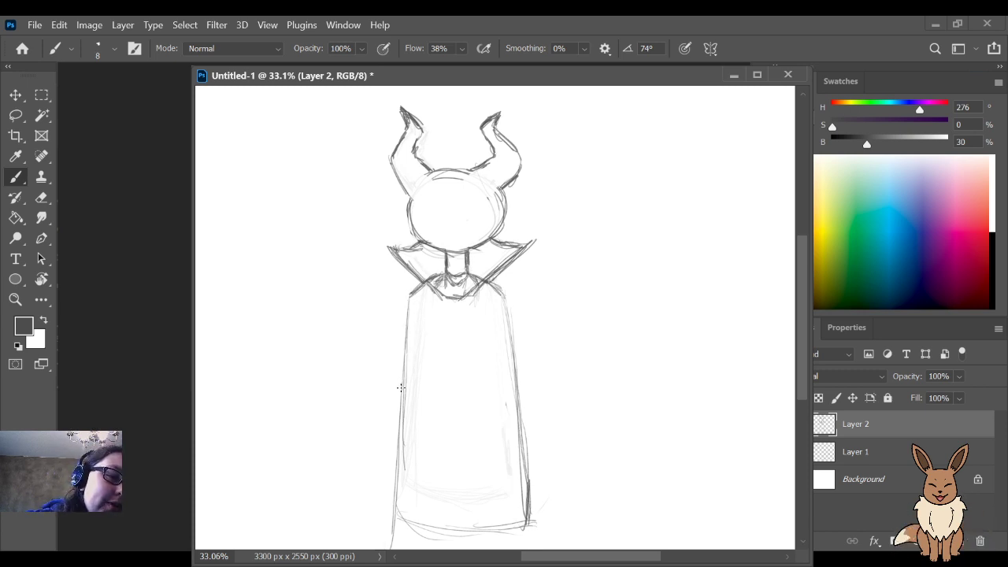
pyautogui.moveTo(402, 411); pyautogui.dragTo(394, 487)
pyautogui.moveTo(400, 442)
pyautogui.mouseDown()
pyautogui.moveTo(392, 514)
pyautogui.moveTo(425, 534)
pyautogui.mouseUp()
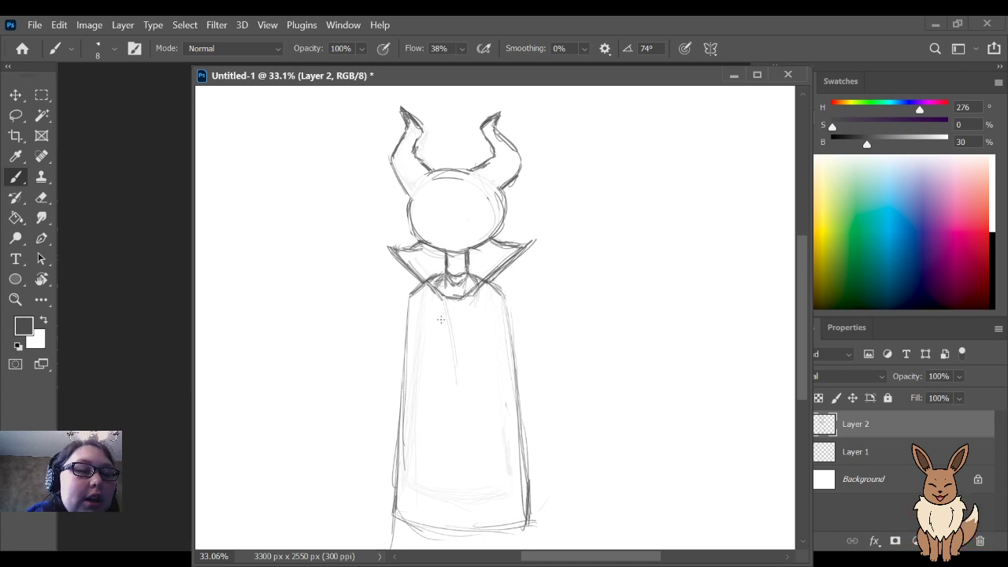
pyautogui.moveTo(446, 338); pyautogui.dragTo(460, 403)
pyautogui.moveTo(445, 315); pyautogui.dragTo(464, 410)
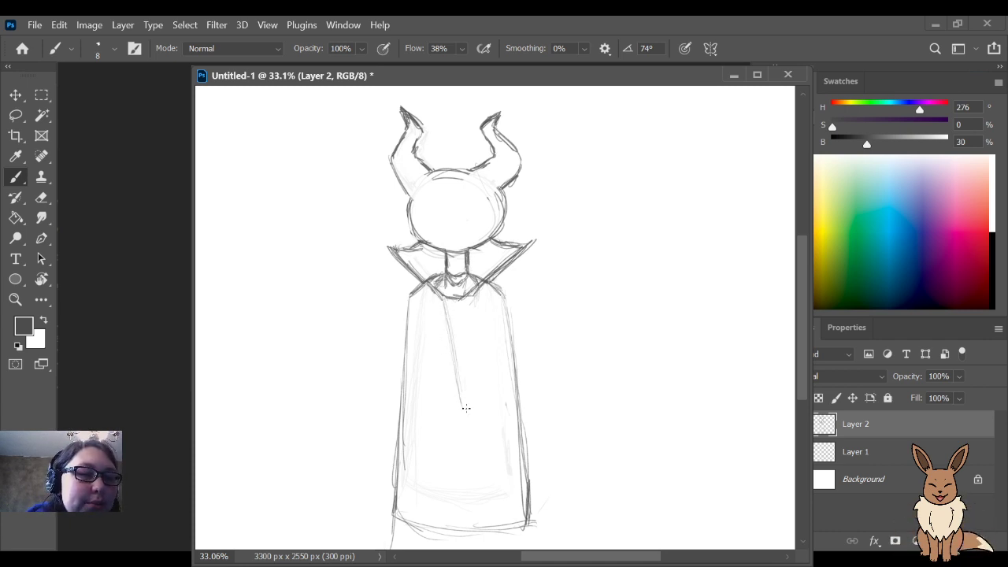
pyautogui.press('e')
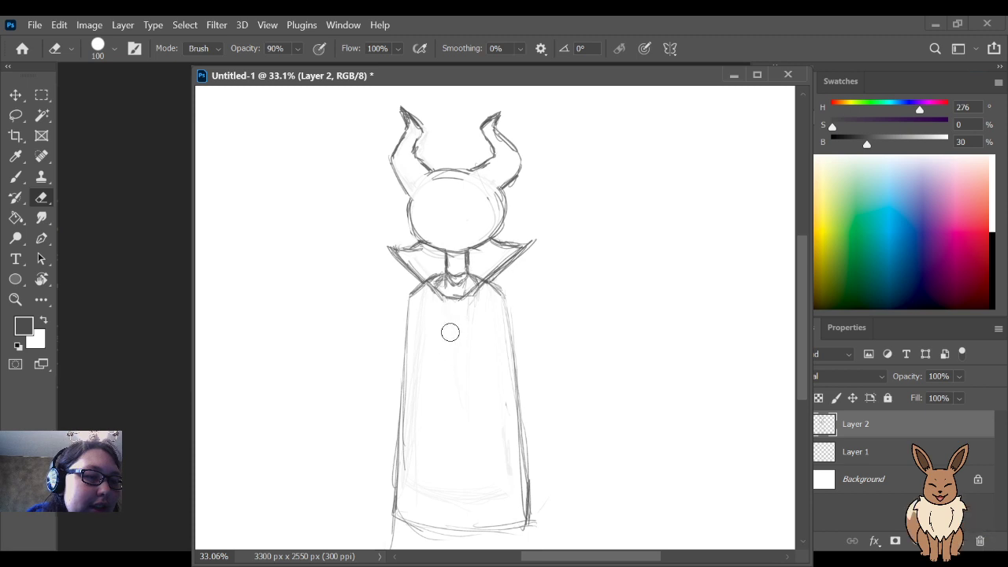
# Step: Sketch a pointed hairline shape across the forehead and curved outlines on both sides of the head
pyautogui.press('b')
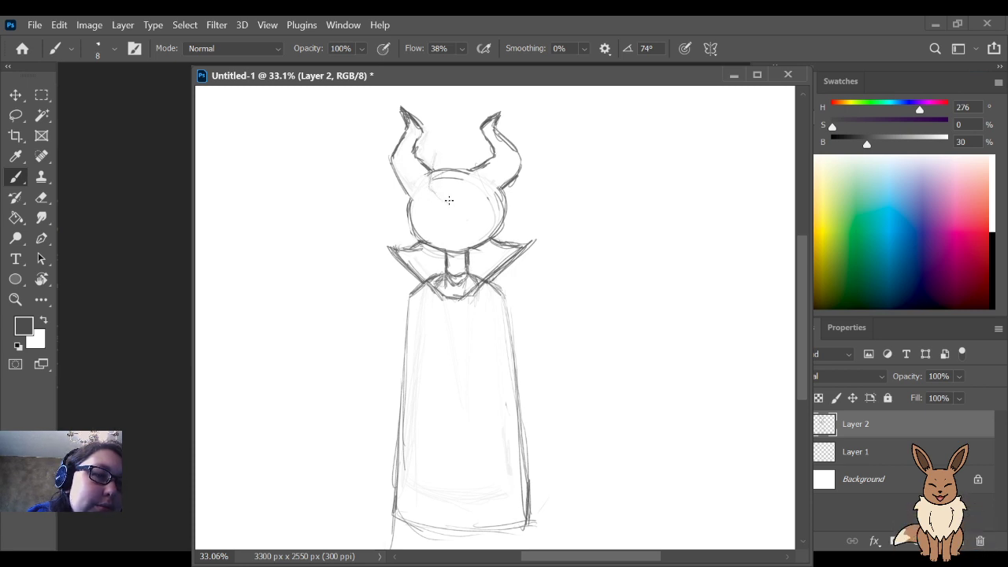
pyautogui.moveTo(438, 198)
pyautogui.mouseDown()
pyautogui.moveTo(464, 202)
pyautogui.moveTo(470, 173)
pyautogui.mouseUp()
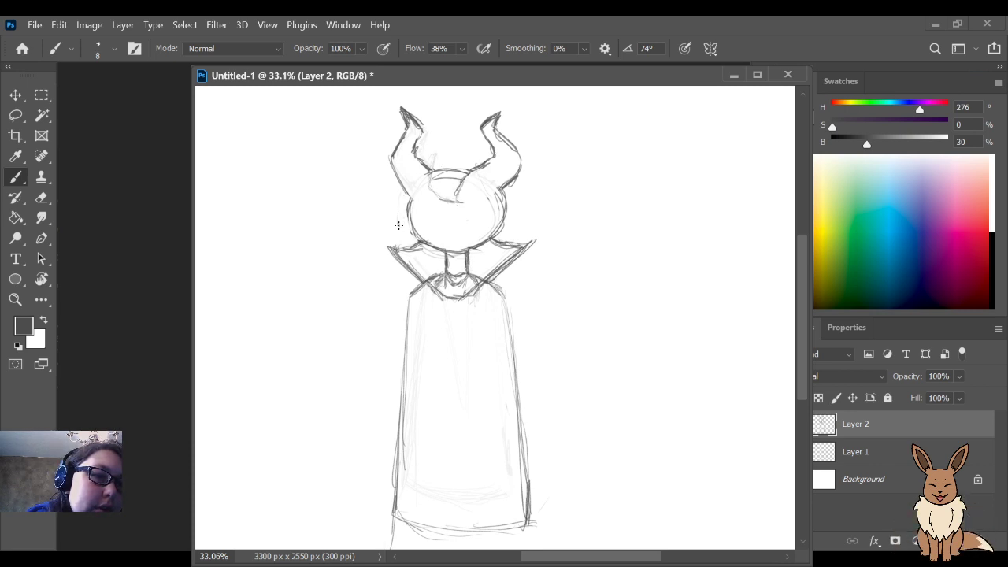
pyautogui.moveTo(412, 244)
pyautogui.mouseDown()
pyautogui.moveTo(399, 198)
pyautogui.moveTo(413, 242)
pyautogui.moveTo(391, 211)
pyautogui.moveTo(406, 184)
pyautogui.mouseUp()
pyautogui.moveTo(512, 197)
pyautogui.mouseDown()
pyautogui.moveTo(524, 230)
pyautogui.moveTo(514, 238)
pyautogui.moveTo(481, 216)
pyautogui.moveTo(496, 189)
pyautogui.mouseUp()
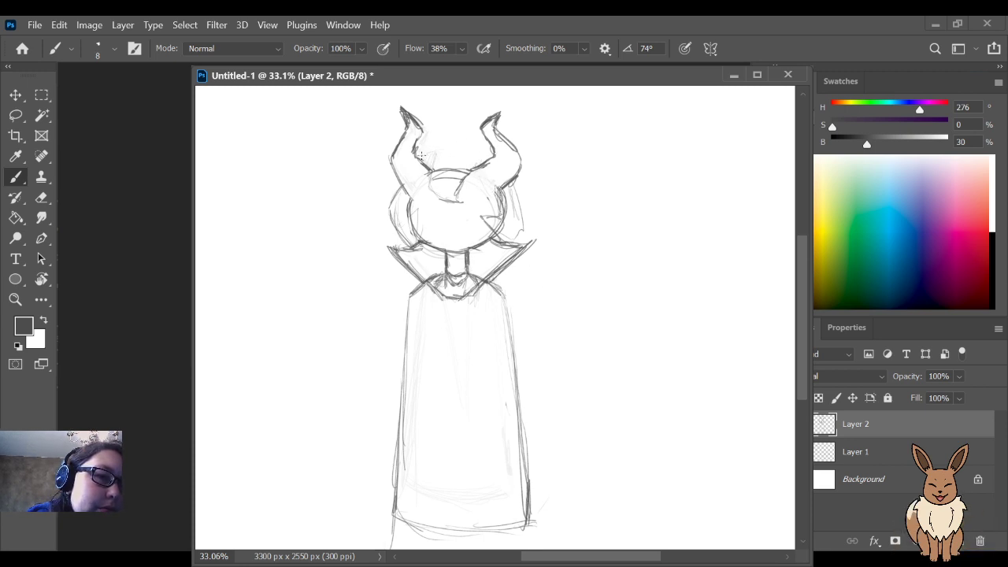
# Step: Replace the top of the head with a higher arch between the horns, and sketch a pointed shape on the left cheek
pyautogui.moveTo(420, 162)
pyautogui.mouseDown()
pyautogui.moveTo(476, 147)
pyautogui.moveTo(483, 158)
pyautogui.moveTo(453, 148)
pyautogui.moveTo(432, 160)
pyautogui.moveTo(429, 181)
pyautogui.moveTo(428, 159)
pyautogui.moveTo(431, 189)
pyautogui.moveTo(461, 220)
pyautogui.moveTo(449, 175)
pyautogui.mouseUp()
pyautogui.press('e')
pyautogui.press('b')
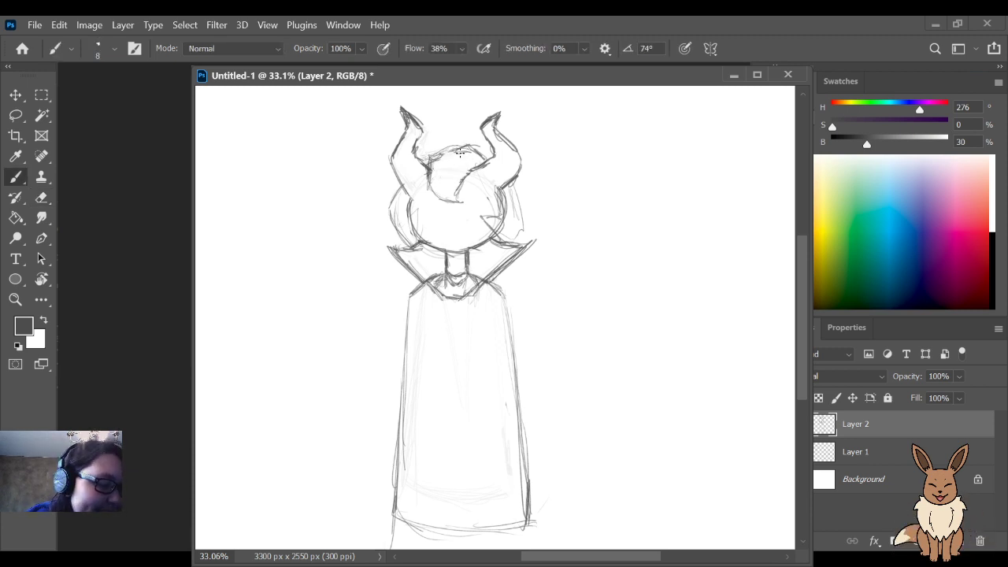
pyautogui.moveTo(420, 215)
pyautogui.mouseDown()
pyautogui.moveTo(425, 238)
pyautogui.moveTo(415, 224)
pyautogui.mouseUp()
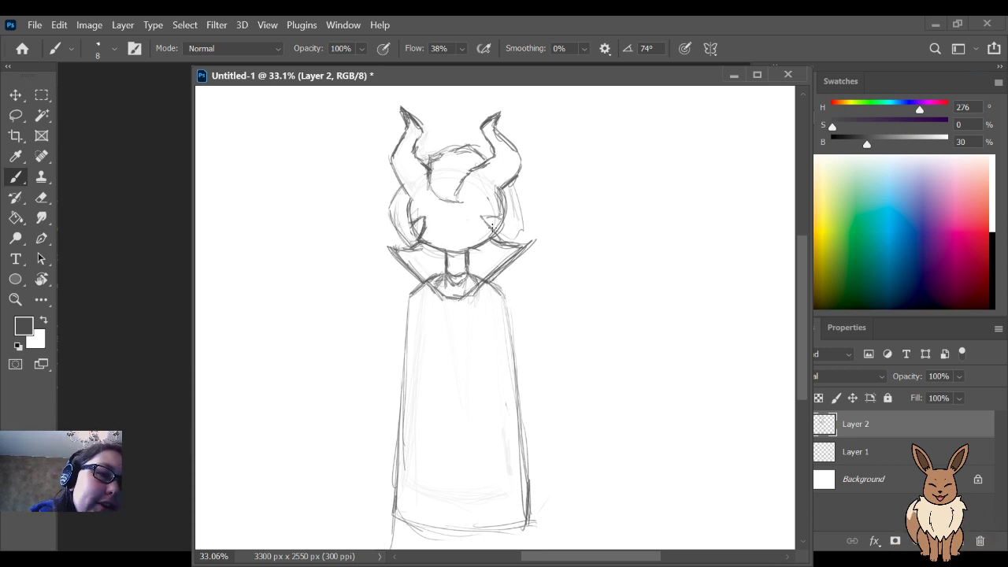
# Step: Sketch a pointed shape on the right cheek, darken the right head outline, and clean up the matching shape on the left cheek
pyautogui.moveTo(491, 227)
pyautogui.mouseDown()
pyautogui.moveTo(522, 233)
pyautogui.moveTo(501, 238)
pyautogui.moveTo(522, 231)
pyautogui.moveTo(520, 201)
pyautogui.moveTo(526, 225)
pyautogui.mouseUp()
pyautogui.moveTo(511, 185); pyautogui.dragTo(520, 226)
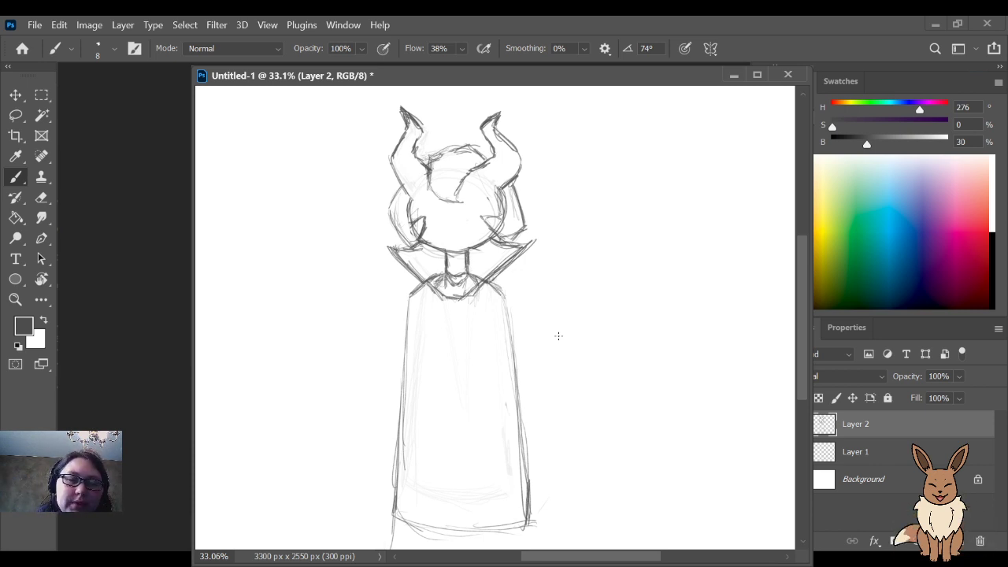
pyautogui.press('e')
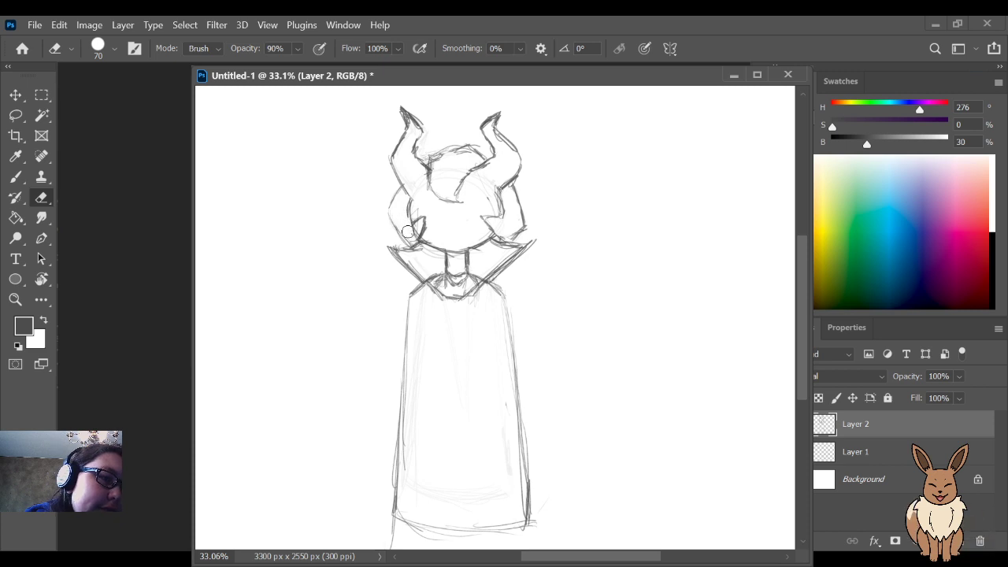
pyautogui.press('b')
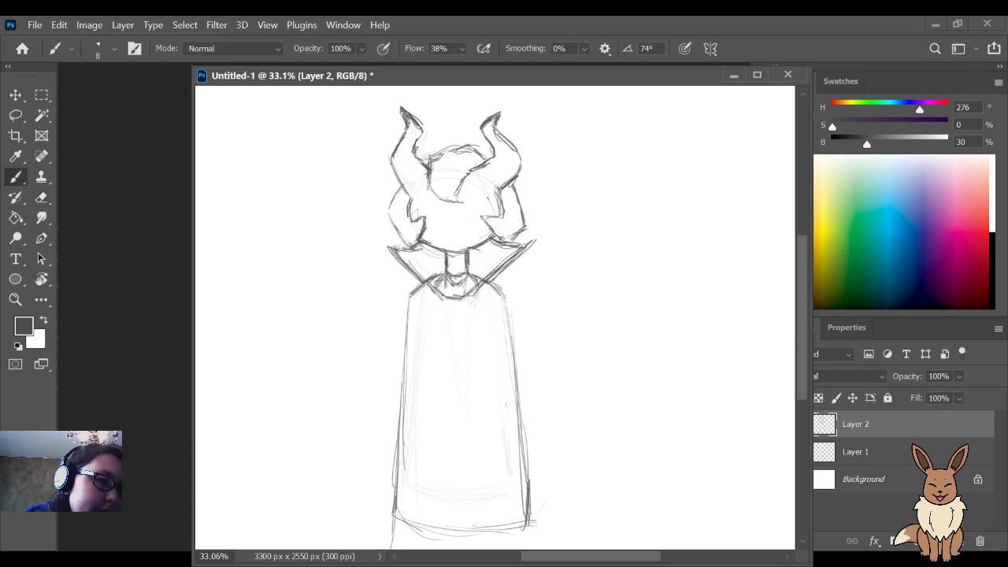
pyautogui.moveTo(415, 222); pyautogui.dragTo(421, 221)
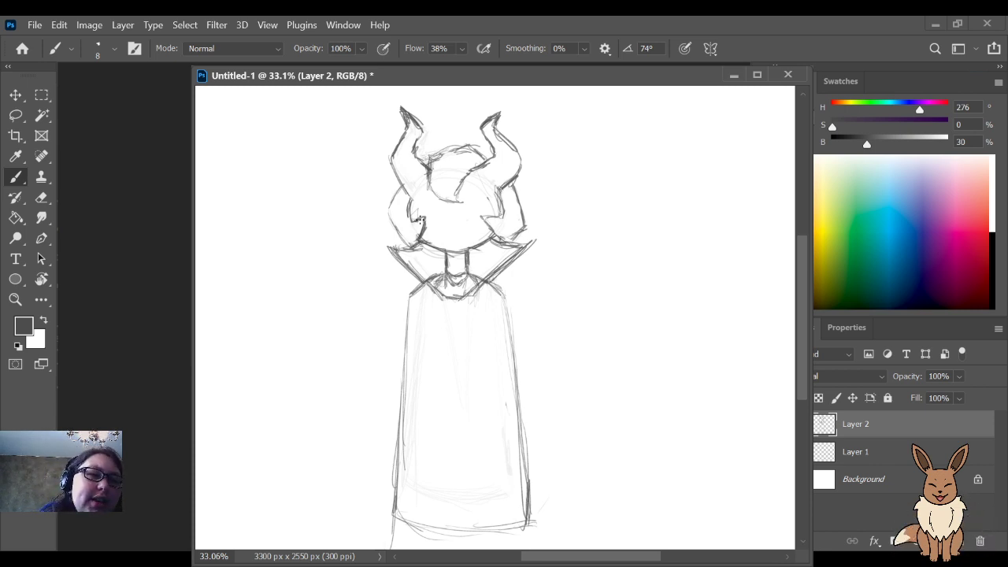
# Step: Replace the top of the head with a cleaner, higher arch between the horns, and sketch a train line flaring from the robe's right edge
pyautogui.press('e')
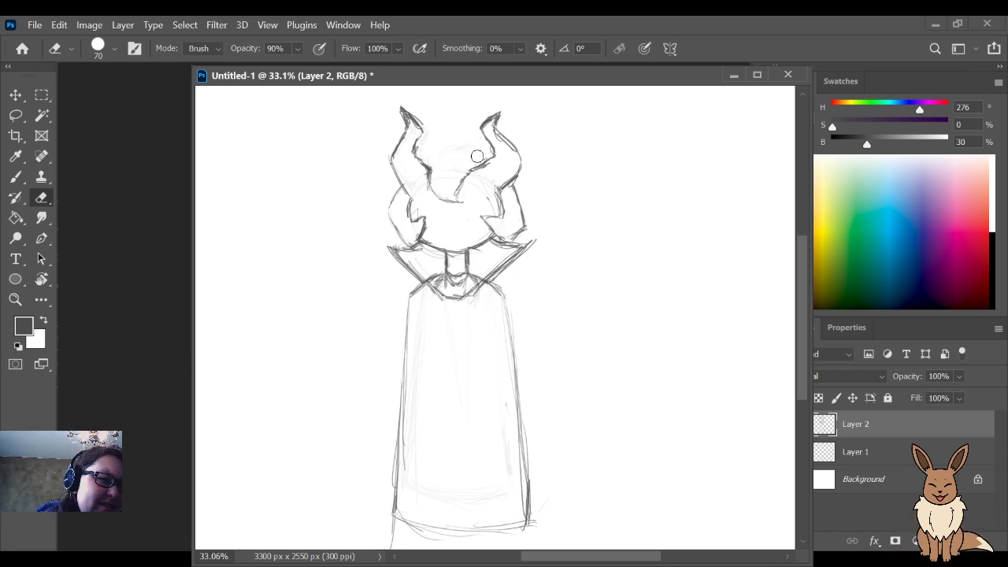
pyautogui.press('b')
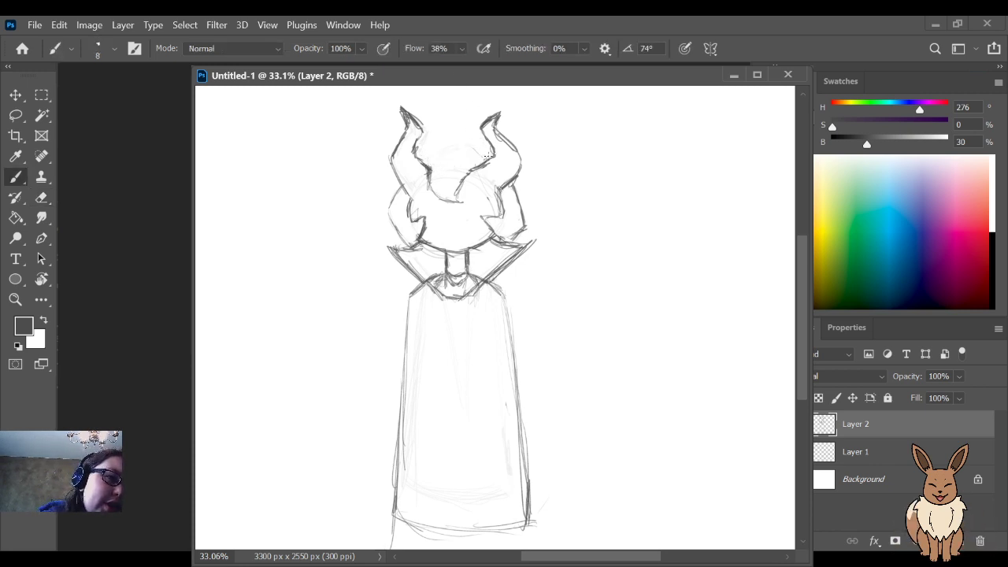
pyautogui.moveTo(485, 157)
pyautogui.mouseDown()
pyautogui.moveTo(455, 141)
pyautogui.moveTo(437, 143)
pyautogui.moveTo(429, 161)
pyautogui.moveTo(438, 126)
pyautogui.mouseUp()
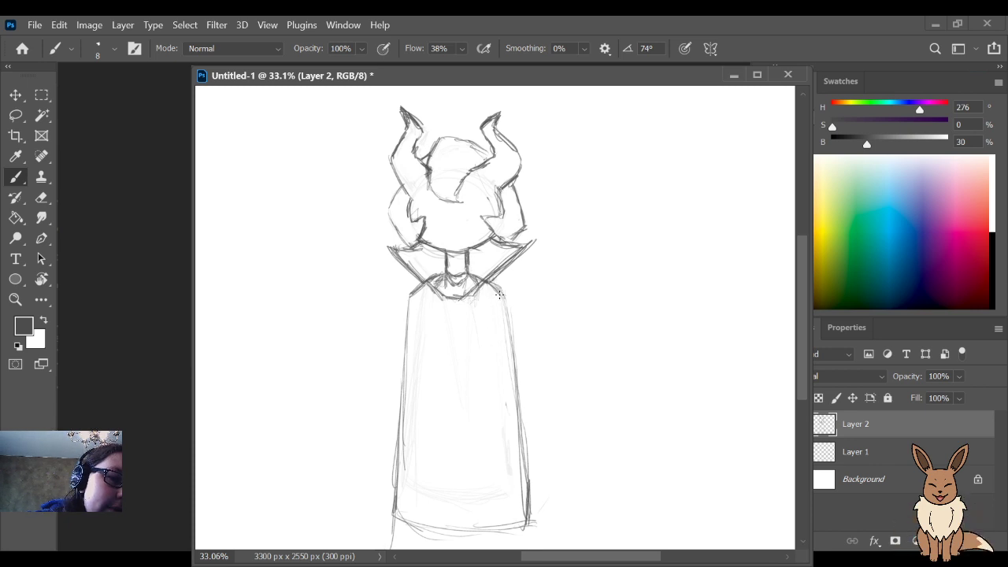
pyautogui.moveTo(507, 323)
pyautogui.mouseDown()
pyautogui.moveTo(525, 438)
pyautogui.moveTo(573, 498)
pyautogui.moveTo(625, 511)
pyautogui.mouseUp()
pyautogui.moveTo(552, 487); pyautogui.dragTo(633, 511)
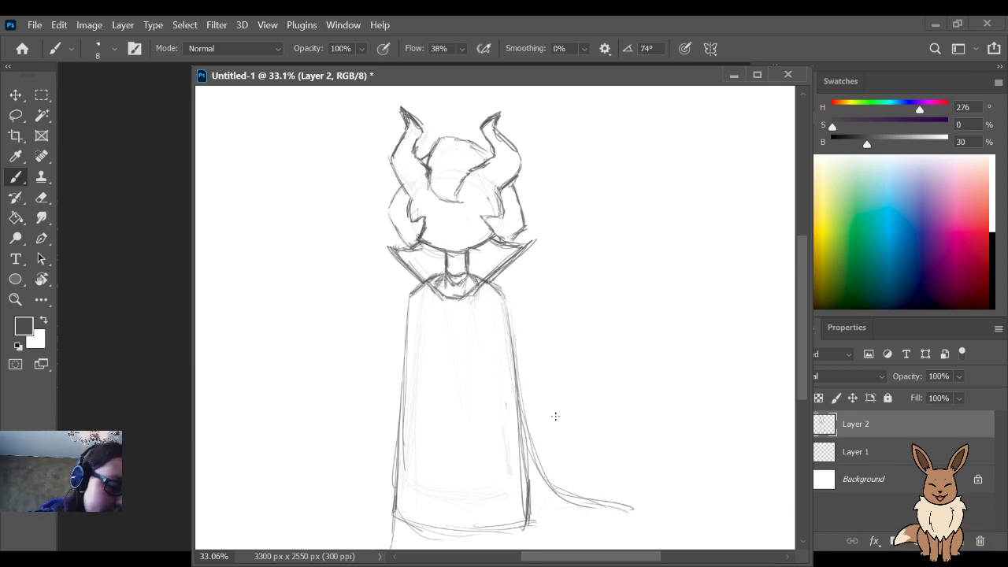
# Step: Scale the whole Layer 2 sketch proportionally to about 85% and move it up on the canvas
pyautogui.press('v')
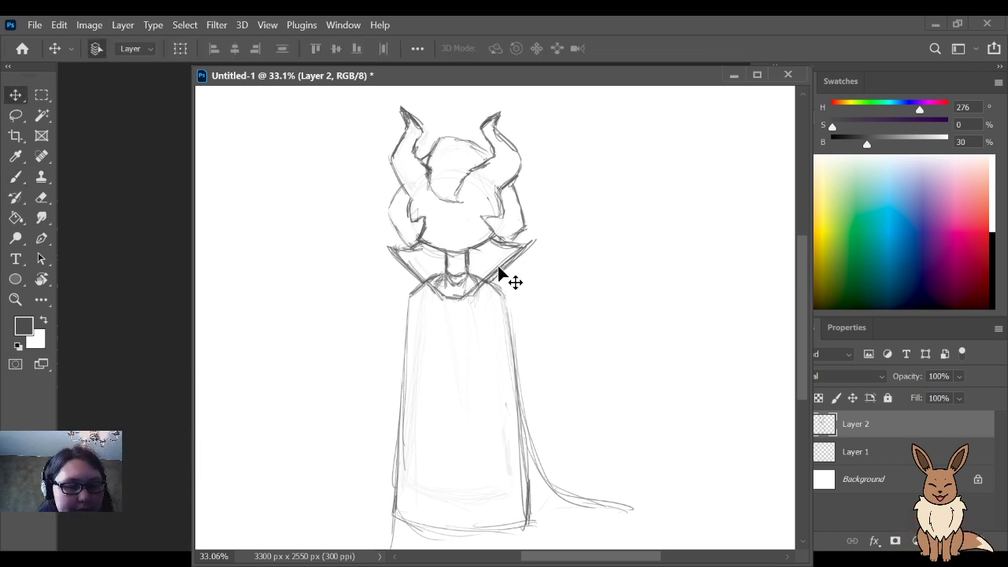
pyautogui.moveTo(500, 262); pyautogui.dragTo(498, 267)
pyautogui.hotkey('ctrl', 't')
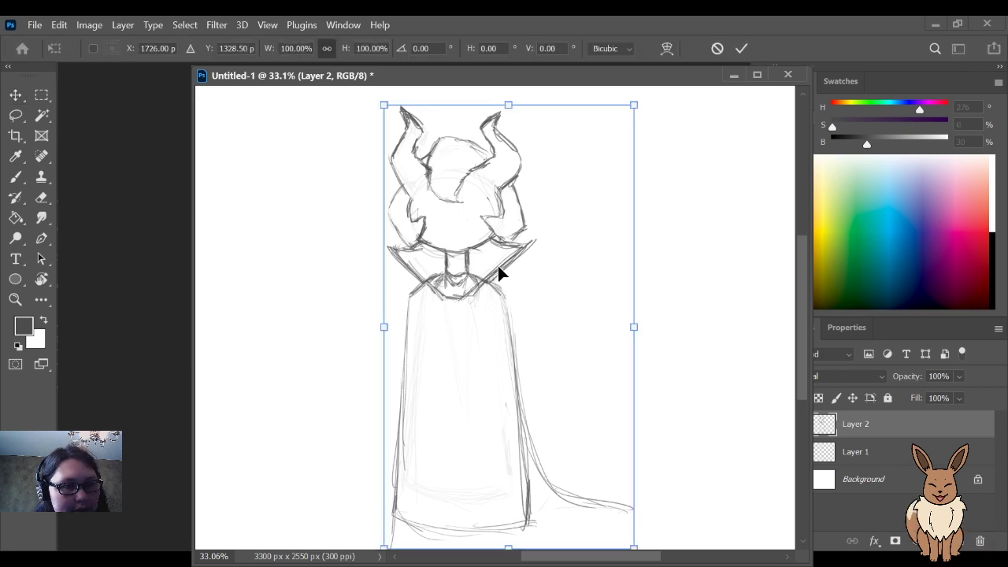
pyautogui.moveTo(629, 324); pyautogui.dragTo(596, 326)
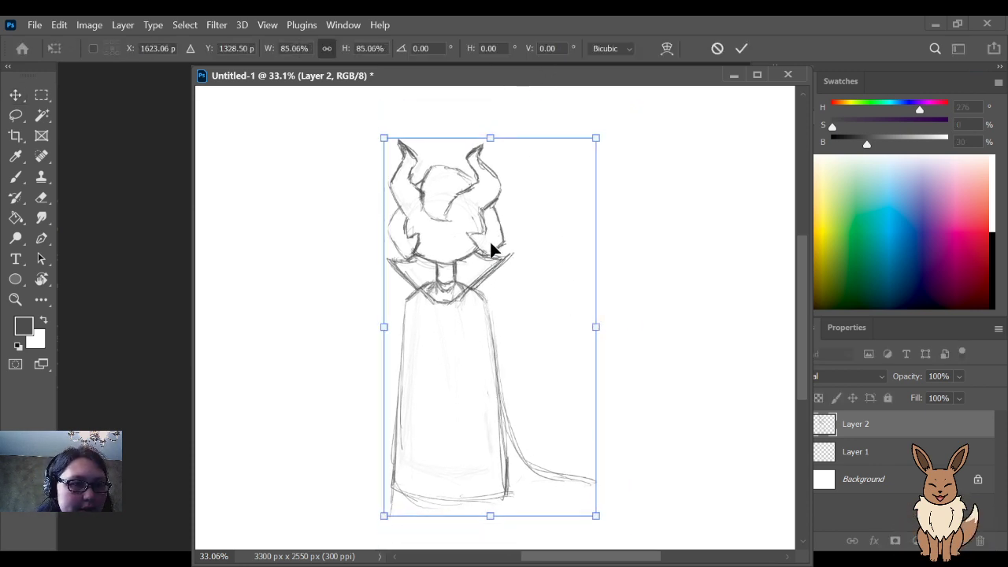
pyautogui.moveTo(490, 247); pyautogui.dragTo(517, 208)
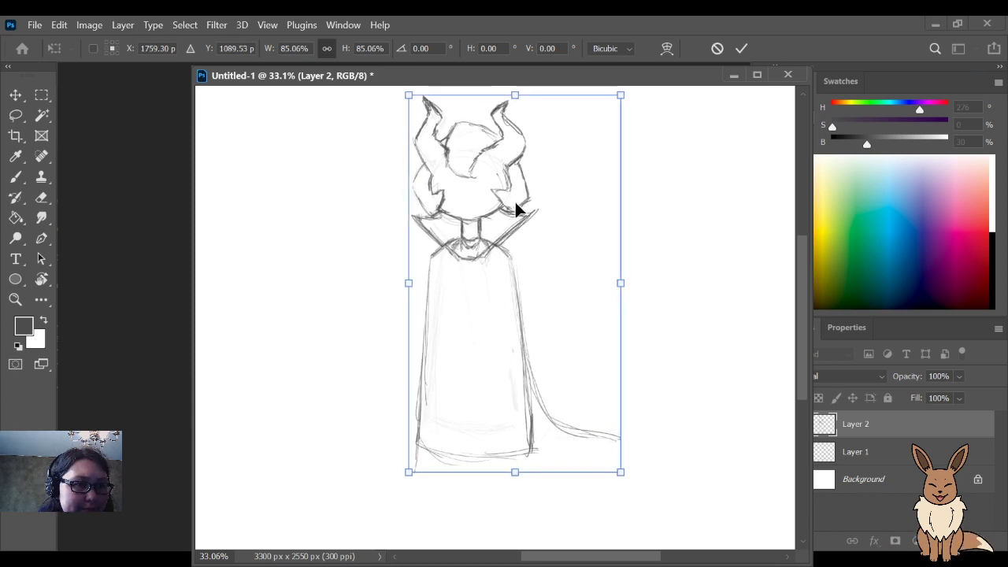
pyautogui.press('Return')
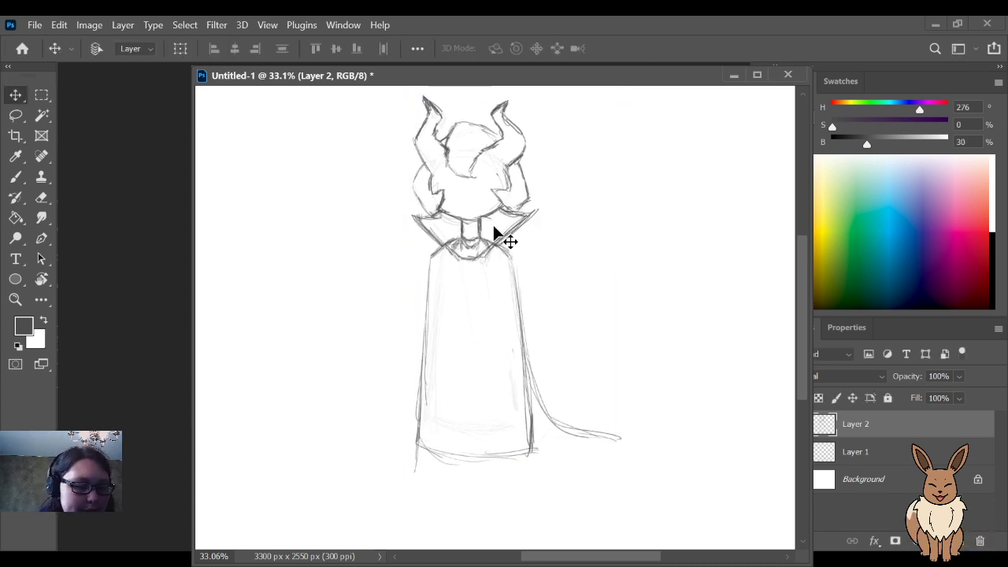
# Step: Sketch a train flaring out from the robe's left edge and a wide curved hem joining both sides of the train
pyautogui.press('b')
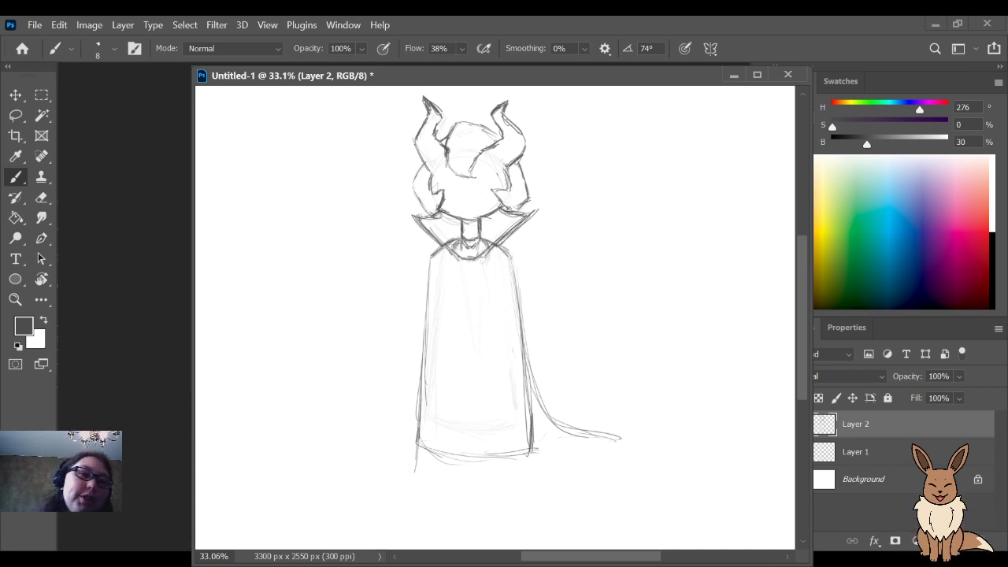
pyautogui.moveTo(419, 377)
pyautogui.mouseDown()
pyautogui.moveTo(364, 435)
pyautogui.moveTo(337, 441)
pyautogui.moveTo(489, 463)
pyautogui.mouseUp()
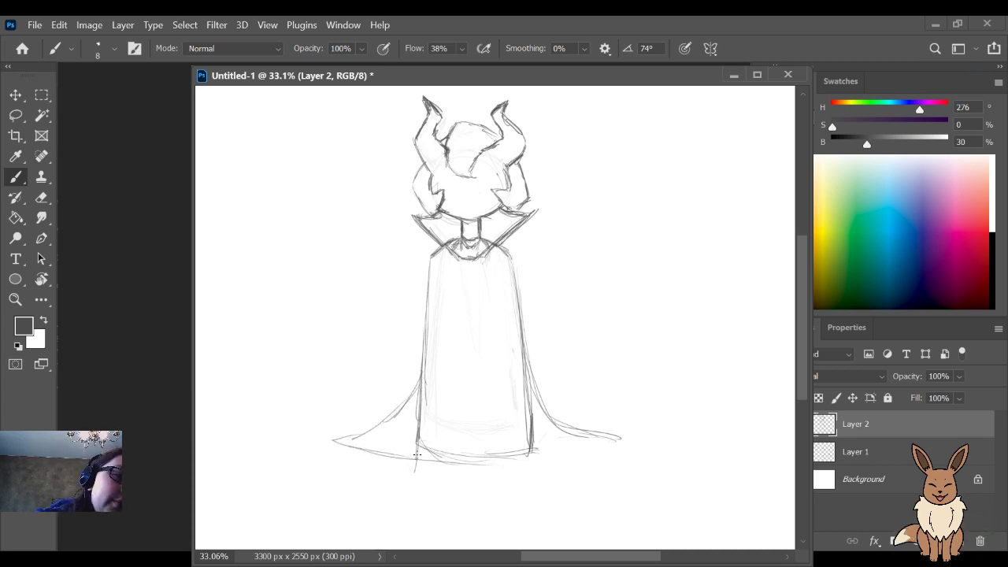
pyautogui.moveTo(405, 455); pyautogui.dragTo(580, 461)
pyautogui.moveTo(512, 457)
pyautogui.mouseDown()
pyautogui.moveTo(581, 460)
pyautogui.moveTo(571, 461)
pyautogui.moveTo(634, 445)
pyautogui.mouseUp()
# Step: Erase the robe's old straight lower edges and inner hem inside the flared train, and clean up stray hem lines
pyautogui.press('e')
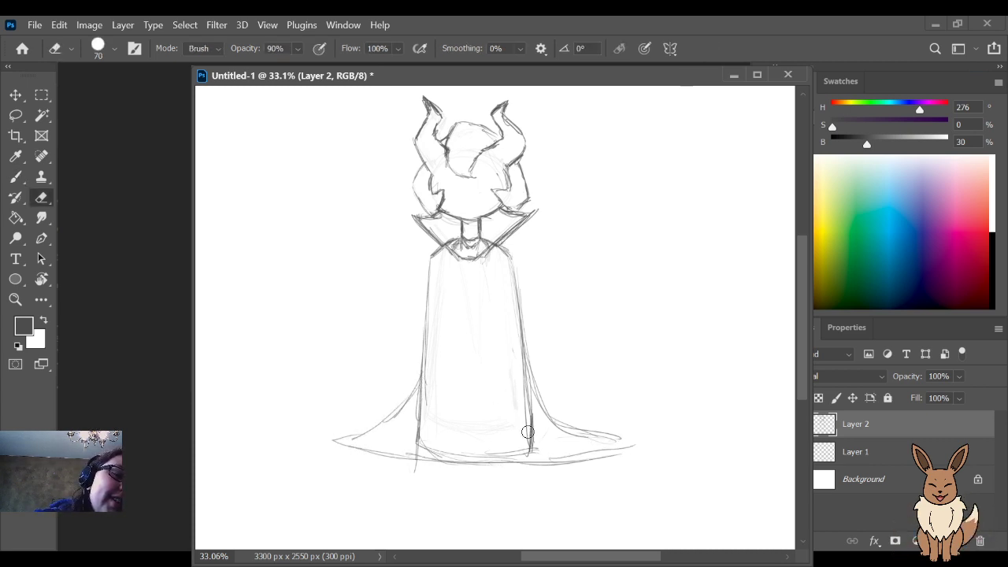
pyautogui.moveTo(527, 419)
pyautogui.mouseDown()
pyautogui.moveTo(519, 407)
pyautogui.moveTo(499, 450)
pyautogui.moveTo(412, 443)
pyautogui.moveTo(415, 415)
pyautogui.mouseUp()
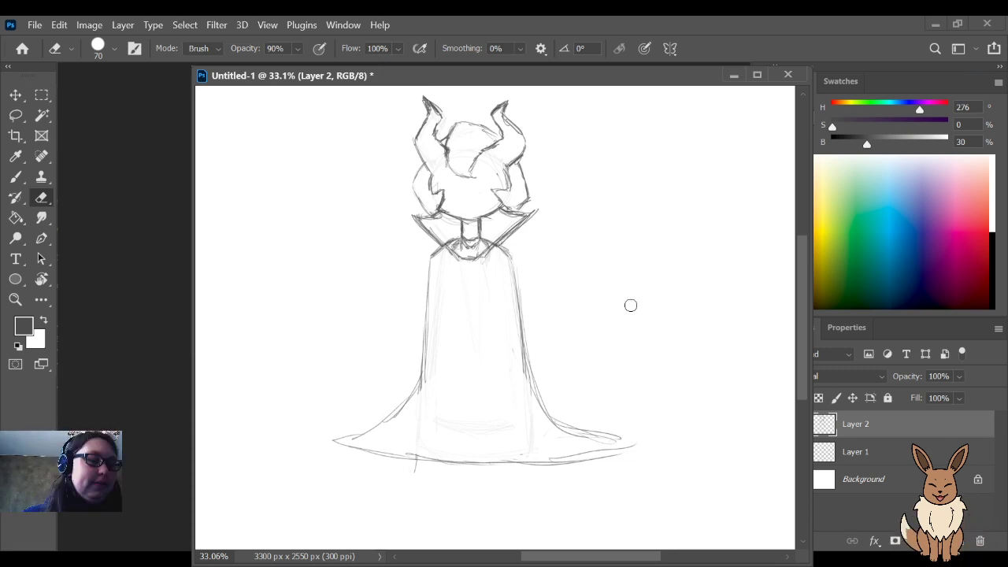
pyautogui.moveTo(414, 477)
pyautogui.mouseDown()
pyautogui.moveTo(434, 451)
pyautogui.moveTo(452, 466)
pyautogui.moveTo(409, 451)
pyautogui.moveTo(377, 423)
pyautogui.moveTo(323, 442)
pyautogui.moveTo(383, 466)
pyautogui.moveTo(347, 458)
pyautogui.moveTo(358, 462)
pyautogui.moveTo(504, 468)
pyautogui.moveTo(402, 456)
pyautogui.moveTo(525, 462)
pyautogui.moveTo(546, 459)
pyautogui.moveTo(484, 459)
pyautogui.moveTo(623, 440)
pyautogui.mouseUp()
# Step: Strengthen both flared edges of the train and extend its left tip outward into the hem
pyautogui.press('b')
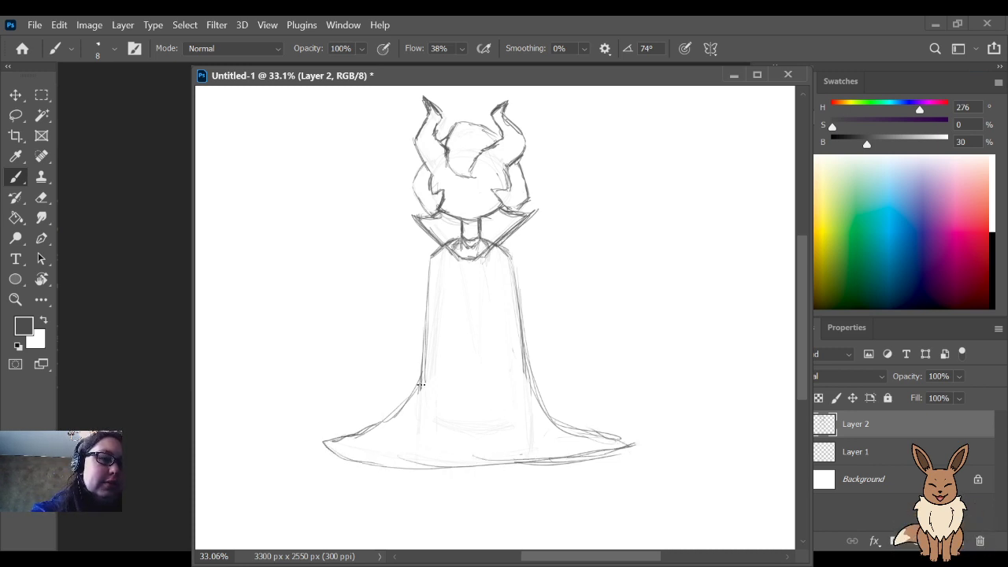
pyautogui.moveTo(408, 412)
pyautogui.mouseDown()
pyautogui.moveTo(419, 388)
pyautogui.moveTo(375, 432)
pyautogui.moveTo(386, 428)
pyautogui.moveTo(310, 446)
pyautogui.moveTo(378, 466)
pyautogui.mouseUp()
pyautogui.moveTo(316, 447); pyautogui.dragTo(441, 468)
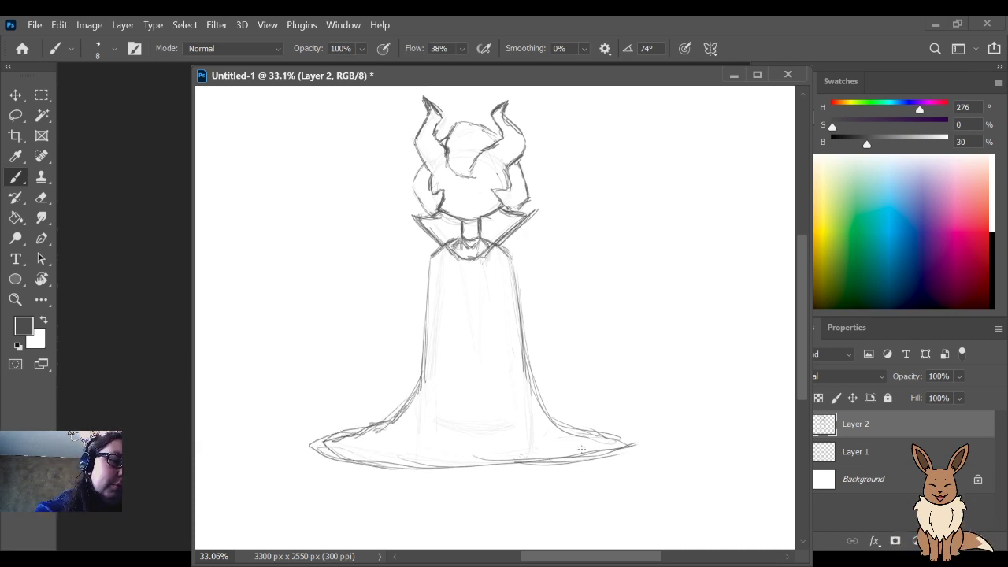
pyautogui.moveTo(564, 426); pyautogui.dragTo(625, 445)
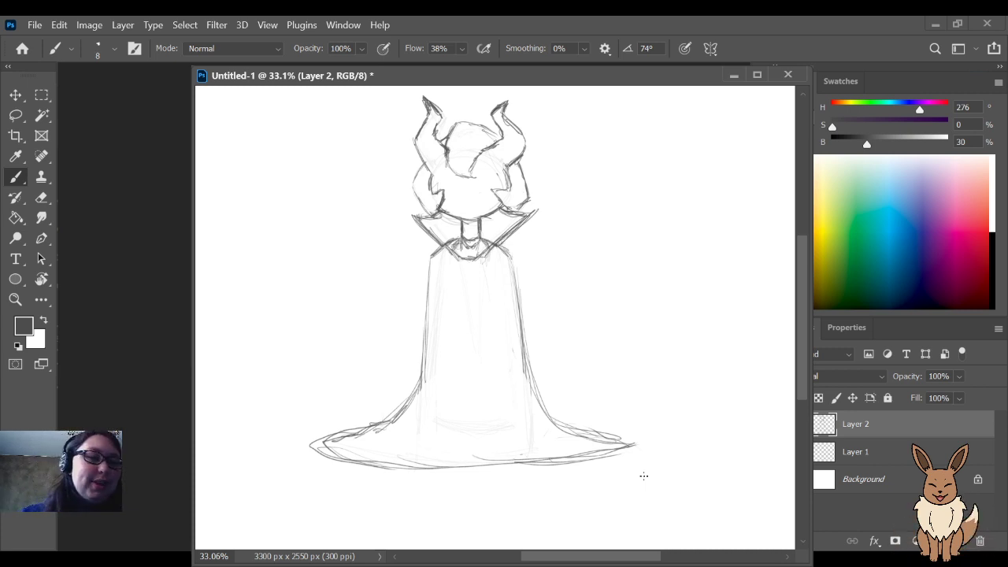
# Step: Erase the train's hem, redraw it as a wavier line between both tips, and add folds along the right flare
pyautogui.press('e')
pyautogui.moveTo(640, 450)
pyautogui.mouseDown()
pyautogui.moveTo(388, 464)
pyautogui.moveTo(311, 452)
pyautogui.mouseUp()
pyautogui.moveTo(524, 470)
pyautogui.mouseDown()
pyautogui.moveTo(576, 468)
pyautogui.moveTo(595, 480)
pyautogui.mouseUp()
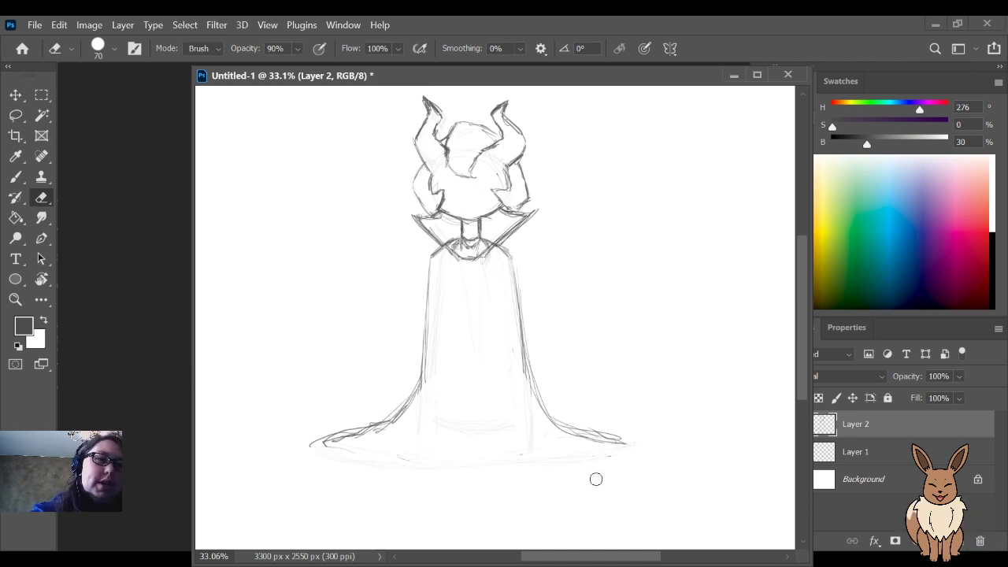
pyautogui.press('b')
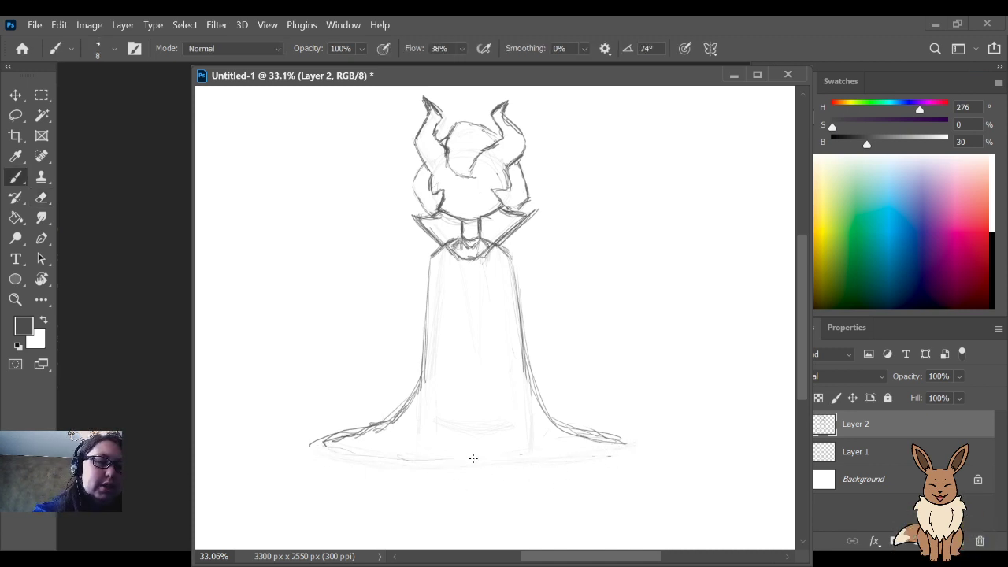
pyautogui.moveTo(323, 449)
pyautogui.mouseDown()
pyautogui.moveTo(616, 450)
pyautogui.moveTo(386, 458)
pyautogui.moveTo(329, 441)
pyautogui.mouseUp()
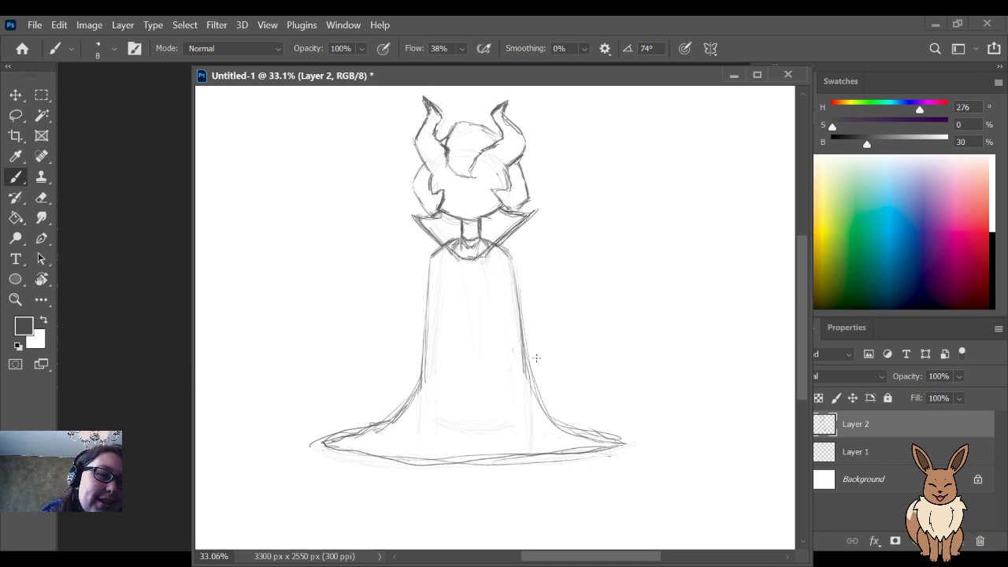
pyautogui.moveTo(527, 364)
pyautogui.mouseDown()
pyautogui.moveTo(548, 414)
pyautogui.moveTo(603, 442)
pyautogui.mouseUp()
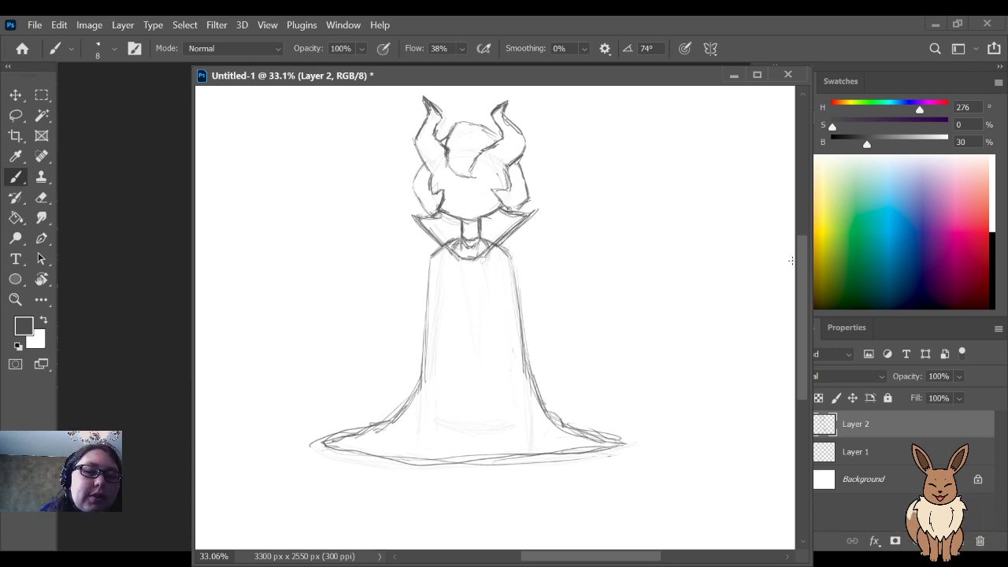
# Step: Sketch a vertical centre guide line down the face and a slanted almond-shaped eye outline on each side of it
pyautogui.hotkey('ctrl', '+')
pyautogui.hotkey('ctrl', '+')
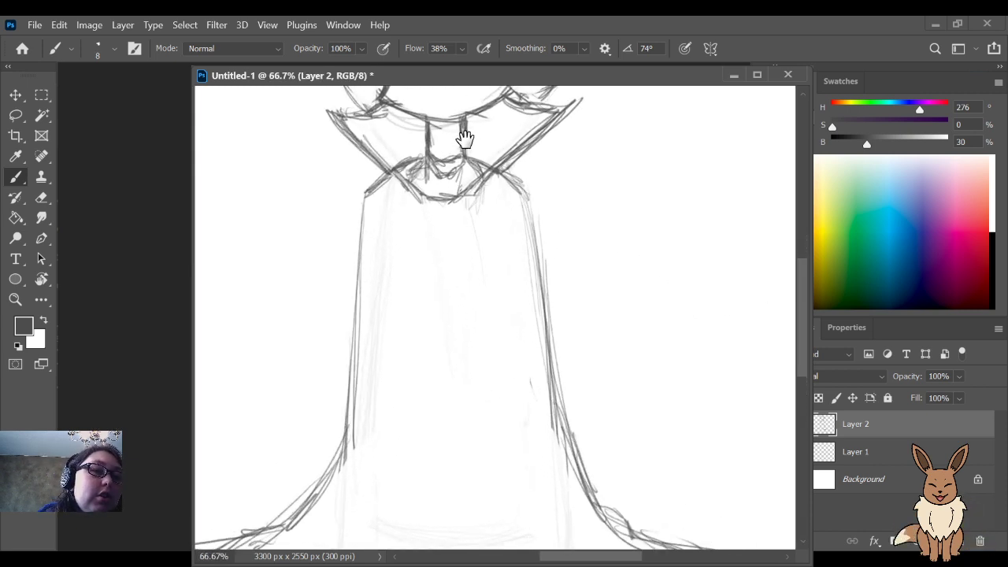
pyautogui.moveTo(464, 138)
pyautogui.mouseDown()
pyautogui.moveTo(629, 351)
pyautogui.moveTo(589, 384)
pyautogui.mouseUp()
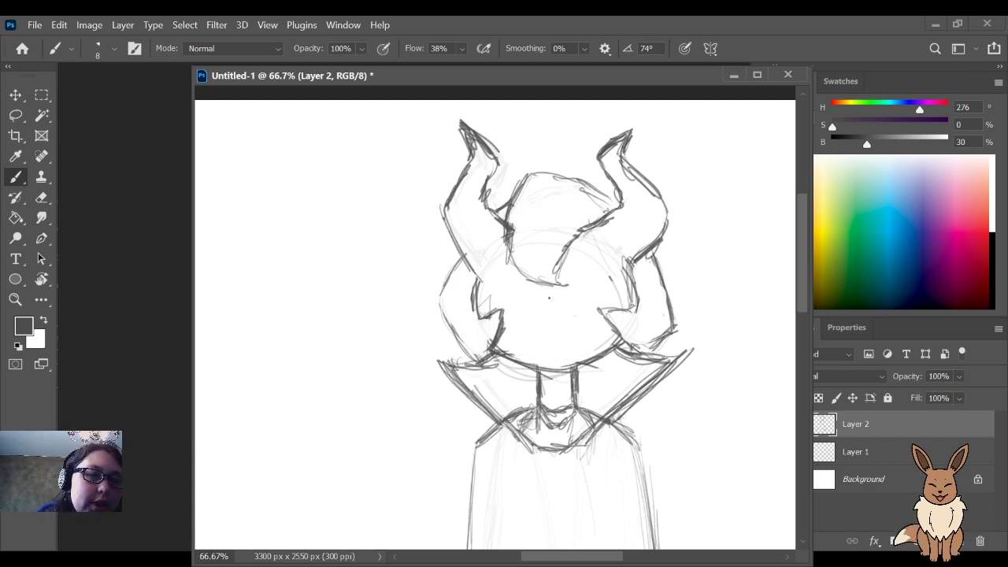
pyautogui.moveTo(545, 285); pyautogui.dragTo(549, 367)
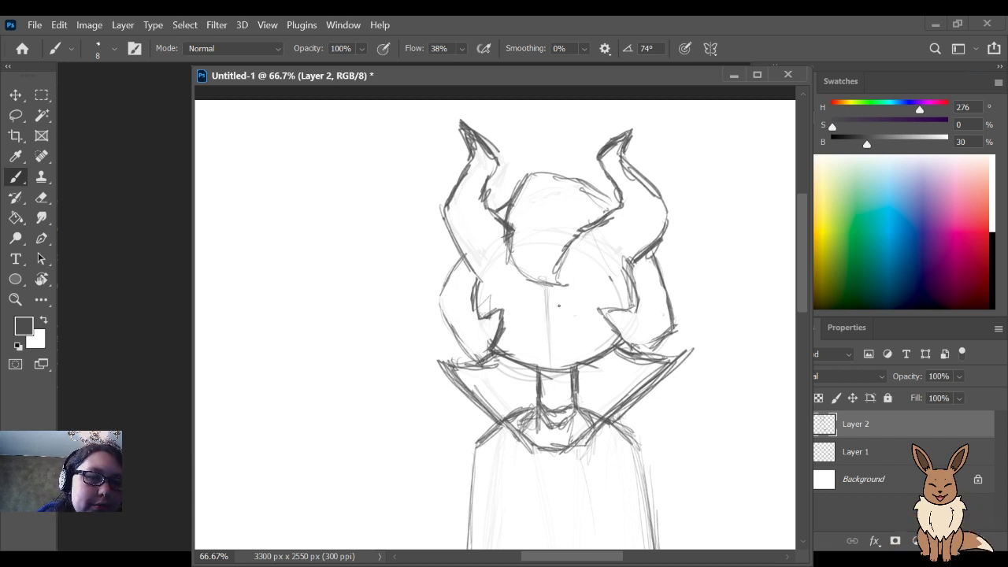
pyautogui.moveTo(560, 311)
pyautogui.mouseDown()
pyautogui.moveTo(565, 291)
pyautogui.moveTo(585, 280)
pyautogui.moveTo(613, 285)
pyautogui.moveTo(613, 301)
pyautogui.moveTo(567, 318)
pyautogui.moveTo(593, 315)
pyautogui.moveTo(527, 296)
pyautogui.moveTo(532, 309)
pyautogui.moveTo(513, 284)
pyautogui.moveTo(491, 283)
pyautogui.moveTo(529, 317)
pyautogui.moveTo(525, 288)
pyautogui.moveTo(513, 279)
pyautogui.moveTo(526, 315)
pyautogui.mouseUp()
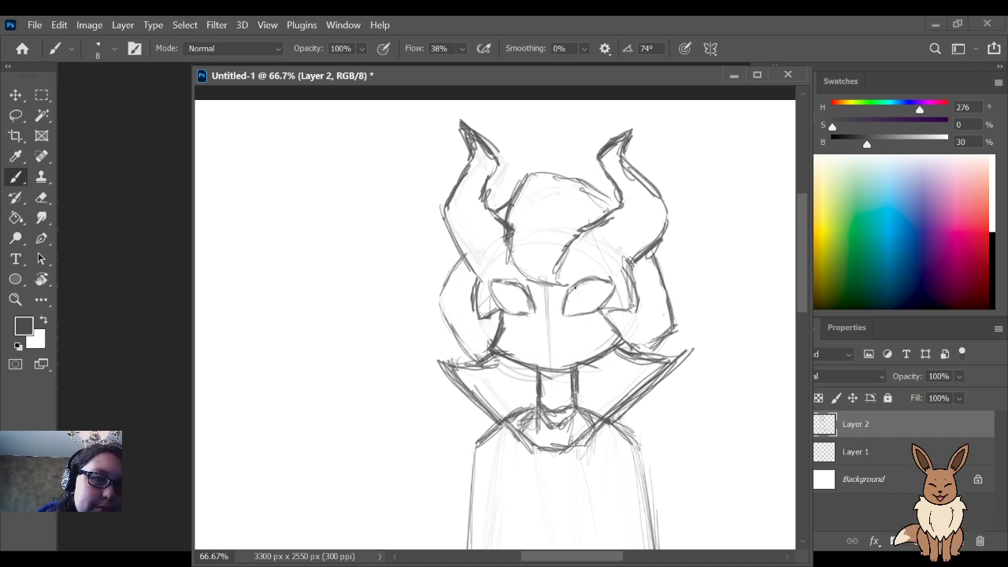
# Step: Sketch a narrow oval pupil inside each eye, redoing the left one until it matches the right
pyautogui.moveTo(581, 293); pyautogui.dragTo(580, 309)
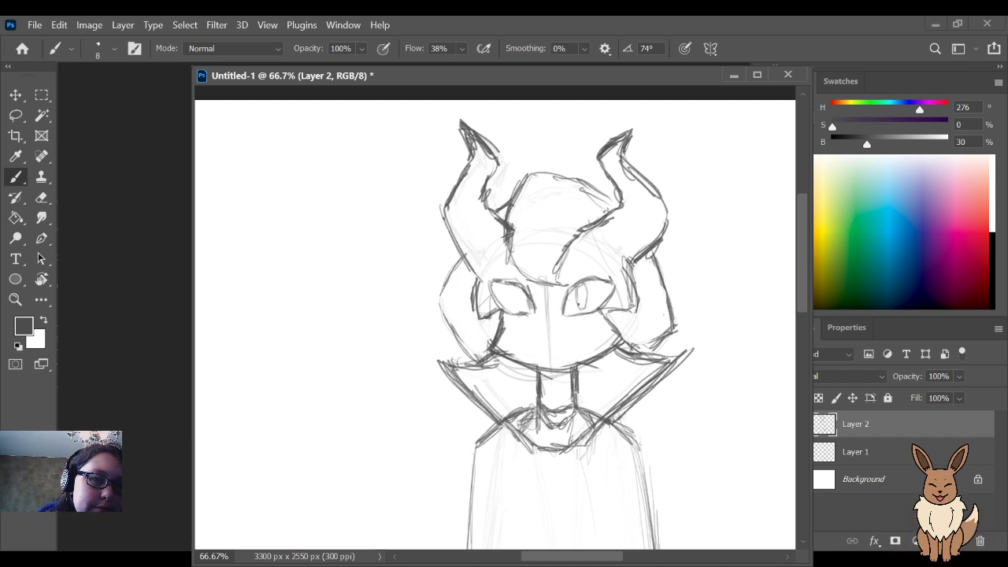
pyautogui.moveTo(519, 290); pyautogui.dragTo(519, 307)
pyautogui.hotkey('ctrl', 'z')
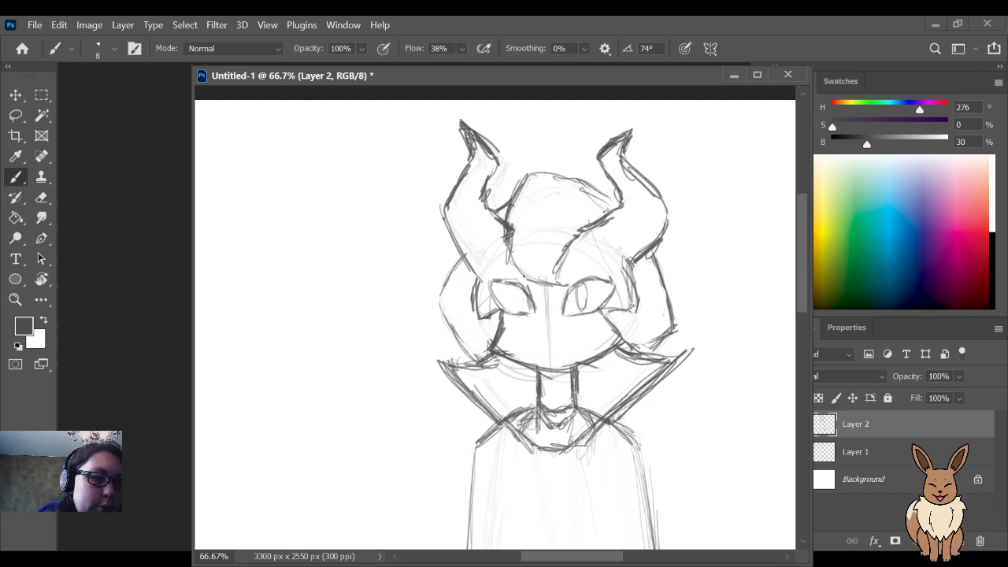
pyautogui.moveTo(523, 307)
pyautogui.mouseDown()
pyautogui.moveTo(518, 285)
pyautogui.moveTo(522, 309)
pyautogui.mouseUp()
pyautogui.hotkey('ctrl', 'z')
pyautogui.hotkey('ctrl', 'z')
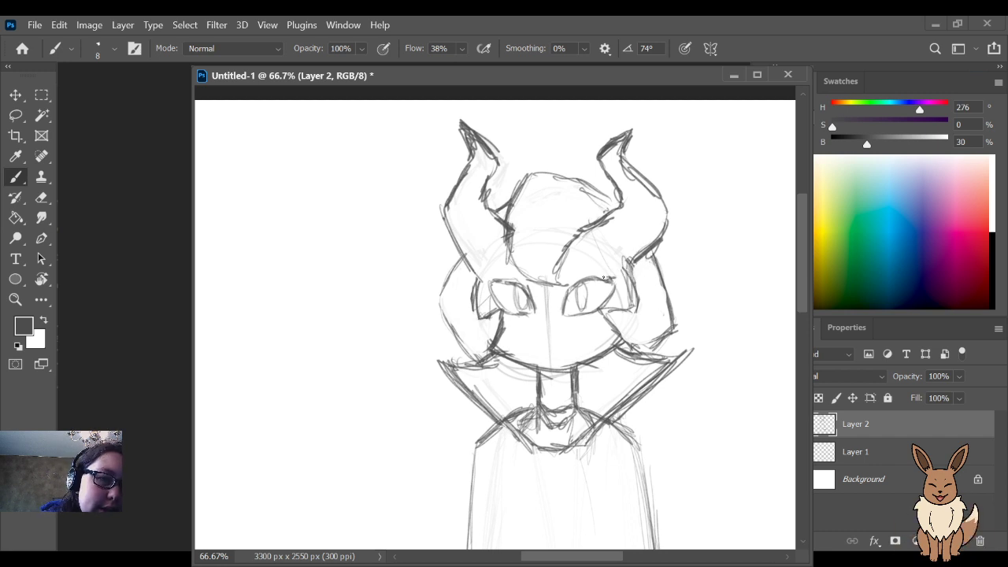
# Step: Darken the outer corners of both eyes and sketch a short nose line with a flat mouth line below it
pyautogui.moveTo(603, 277)
pyautogui.mouseDown()
pyautogui.moveTo(615, 279)
pyautogui.moveTo(614, 292)
pyautogui.mouseUp()
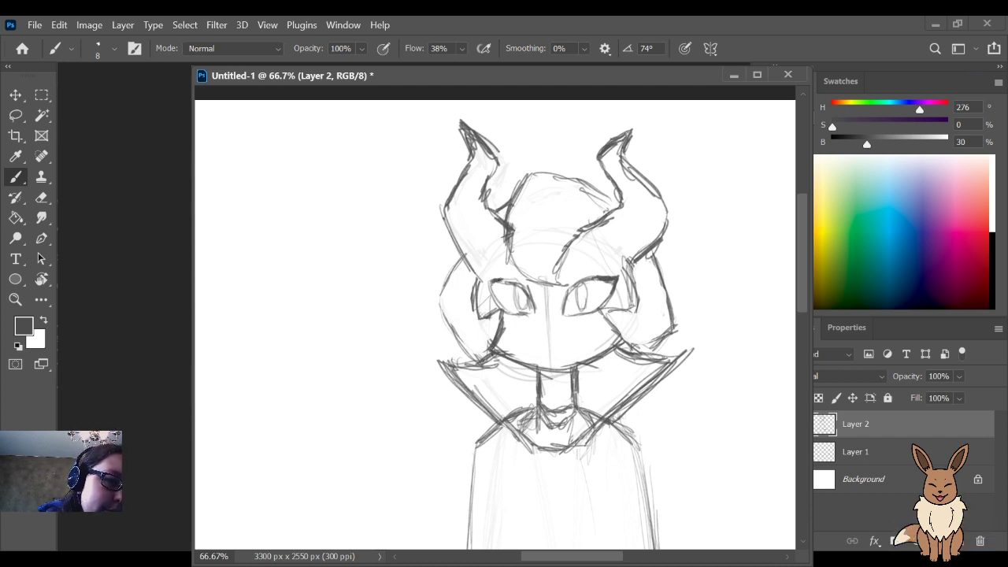
pyautogui.moveTo(489, 281)
pyautogui.mouseDown()
pyautogui.moveTo(501, 277)
pyautogui.moveTo(486, 276)
pyautogui.moveTo(495, 301)
pyautogui.mouseUp()
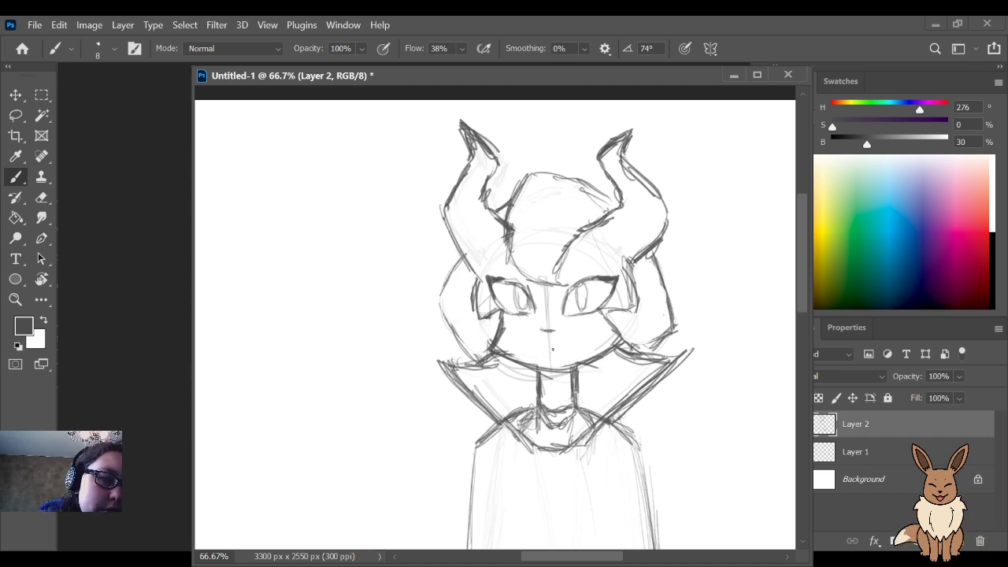
pyautogui.moveTo(546, 347); pyautogui.dragTo(552, 348)
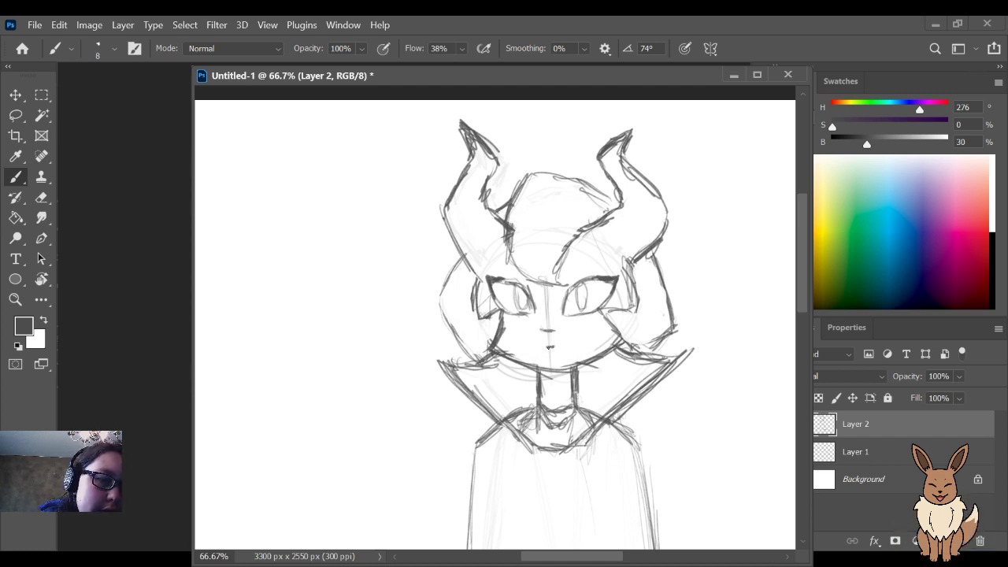
pyautogui.hotkey('ctrl', 'z')
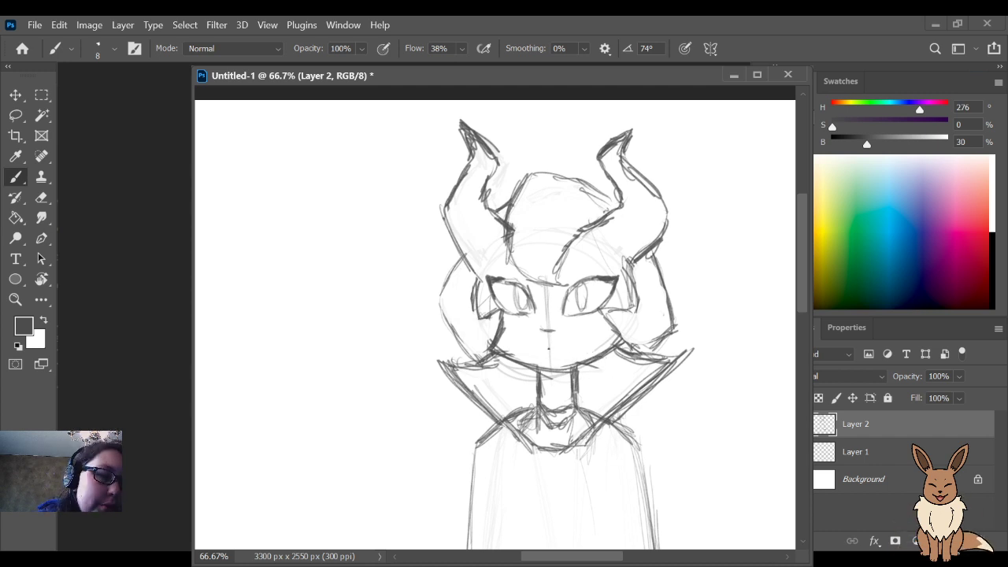
pyautogui.moveTo(569, 345); pyautogui.dragTo(548, 345)
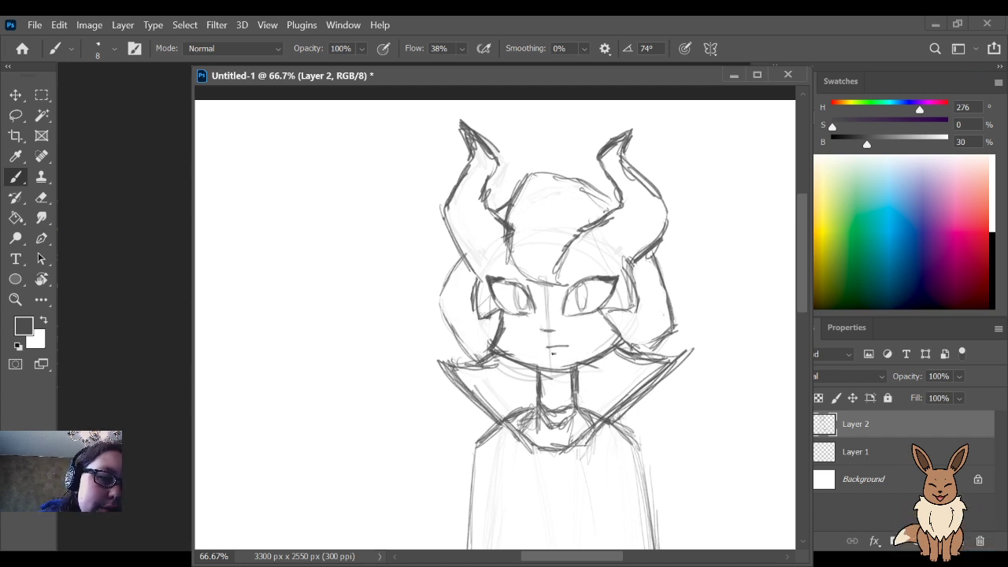
pyautogui.hotkey('ctrl', 'z')
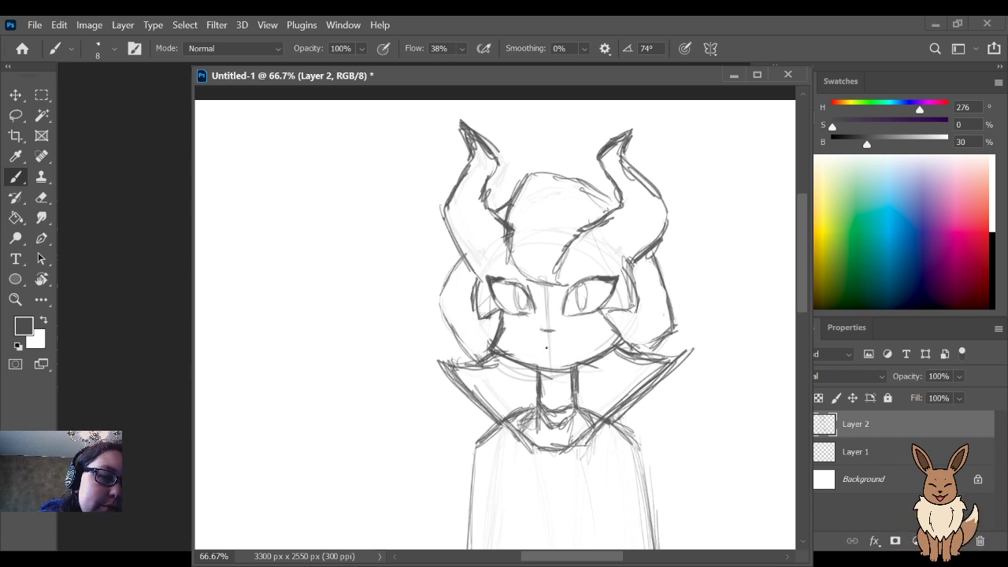
pyautogui.moveTo(558, 347)
pyautogui.mouseDown()
pyautogui.moveTo(541, 347)
pyautogui.moveTo(564, 347)
pyautogui.mouseUp()
pyautogui.hotkey('ctrl', 'z')
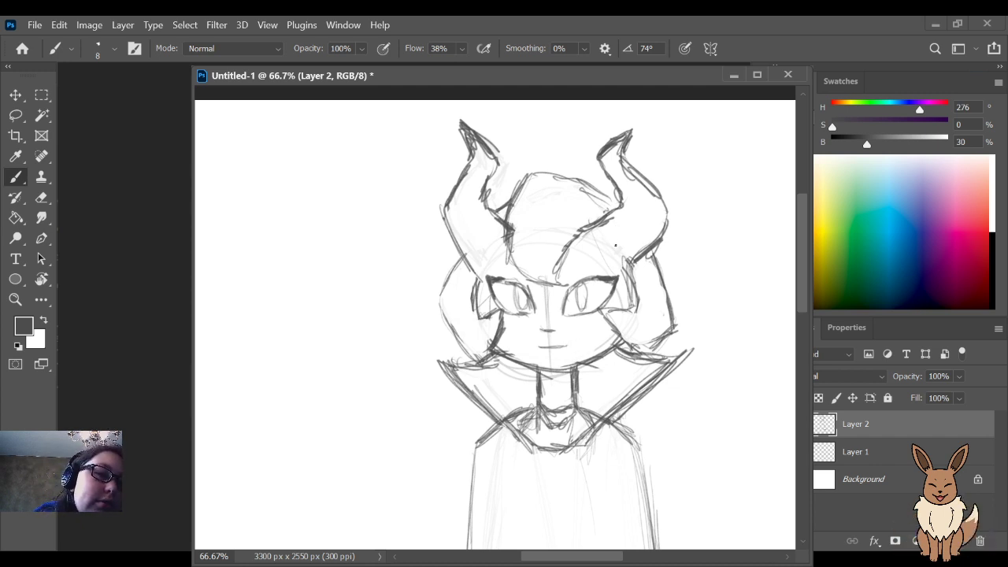
# Step: Sketch light curved ridge lines across both horns from base to tip
pyautogui.moveTo(616, 227); pyautogui.dragTo(632, 242)
pyautogui.moveTo(630, 199); pyautogui.dragTo(663, 212)
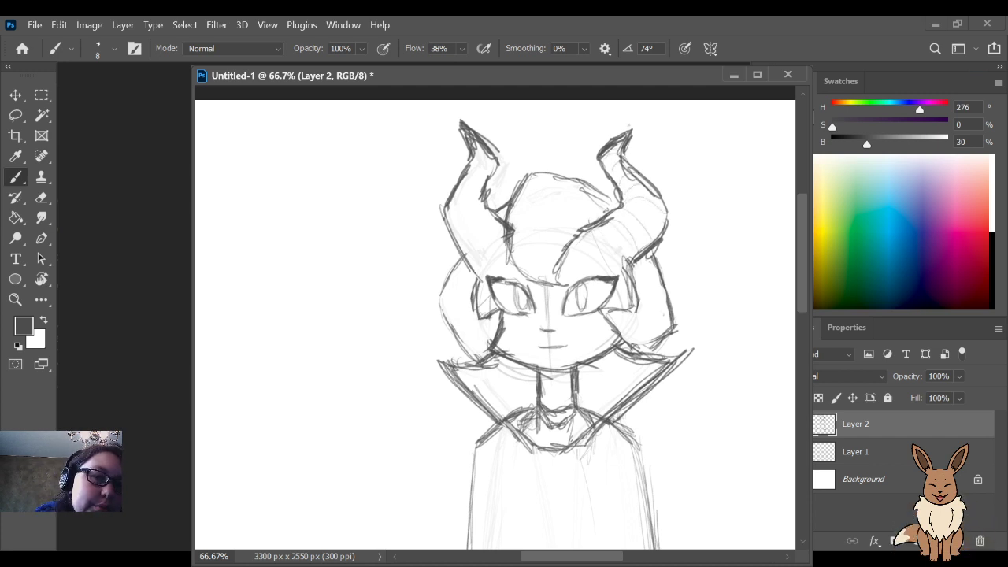
pyautogui.moveTo(505, 231)
pyautogui.mouseDown()
pyautogui.moveTo(477, 265)
pyautogui.moveTo(463, 241)
pyautogui.mouseUp()
pyautogui.moveTo(496, 205)
pyautogui.mouseDown()
pyautogui.moveTo(448, 209)
pyautogui.moveTo(479, 197)
pyautogui.moveTo(462, 180)
pyautogui.moveTo(491, 185)
pyautogui.moveTo(486, 160)
pyautogui.mouseUp()
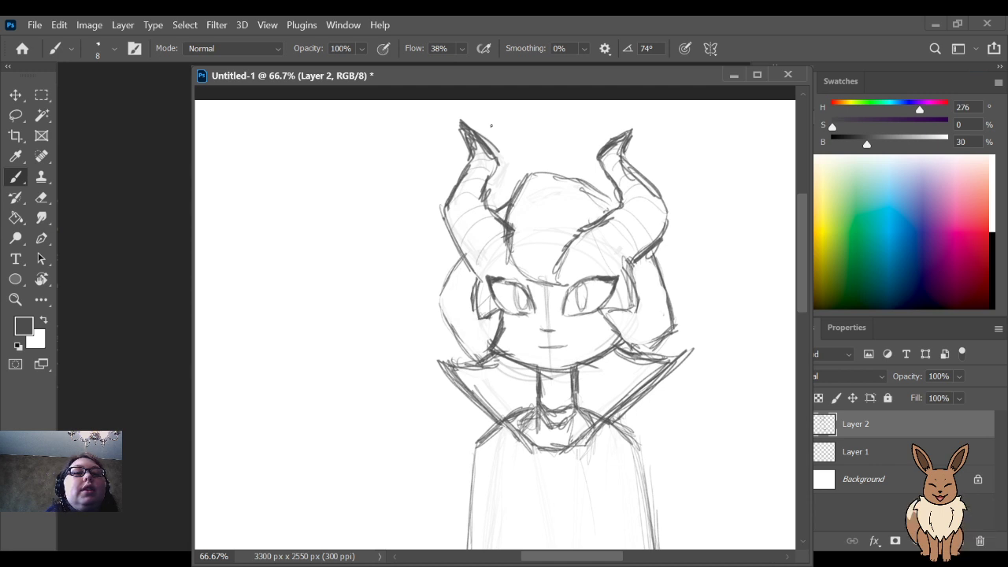
# Step: Erase the old fringe lines on the forehead and redraw the bangs as pointed strands between the horns
pyautogui.moveTo(553, 272)
pyautogui.mouseDown()
pyautogui.moveTo(555, 232)
pyautogui.moveTo(578, 212)
pyautogui.moveTo(606, 209)
pyautogui.moveTo(561, 266)
pyautogui.moveTo(562, 280)
pyautogui.mouseUp()
pyautogui.press('e')
pyautogui.press('b')
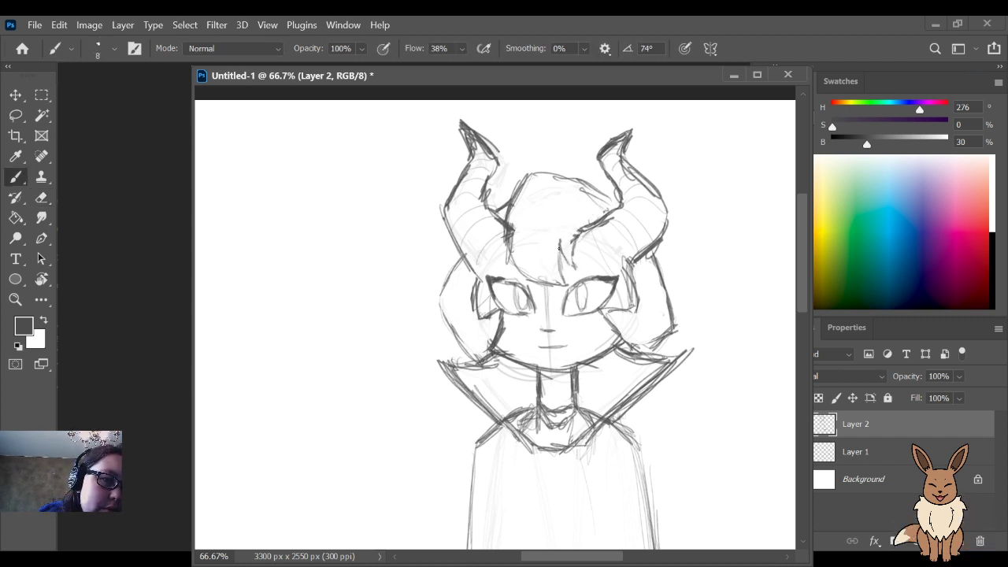
pyautogui.moveTo(559, 239); pyautogui.dragTo(561, 276)
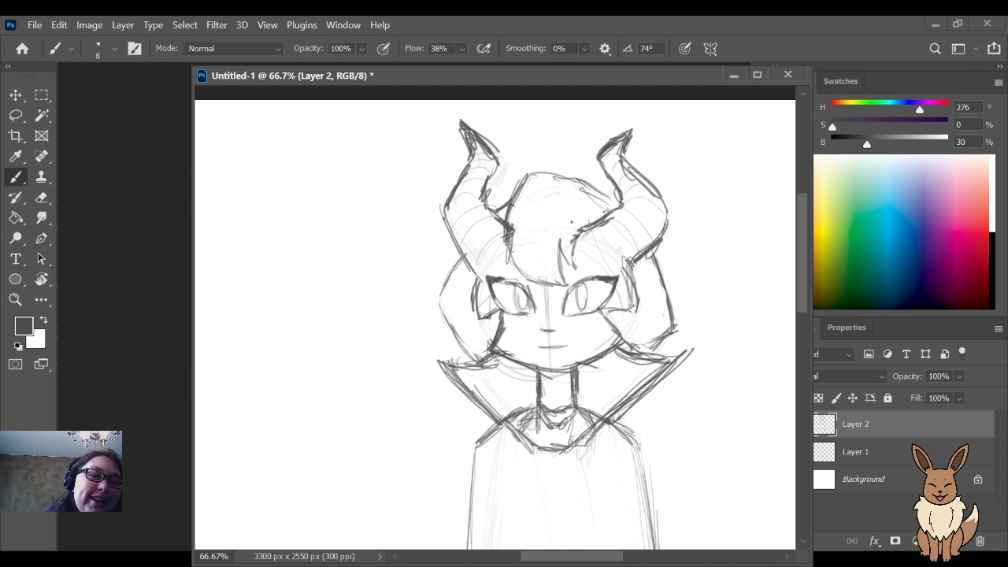
pyautogui.press('e')
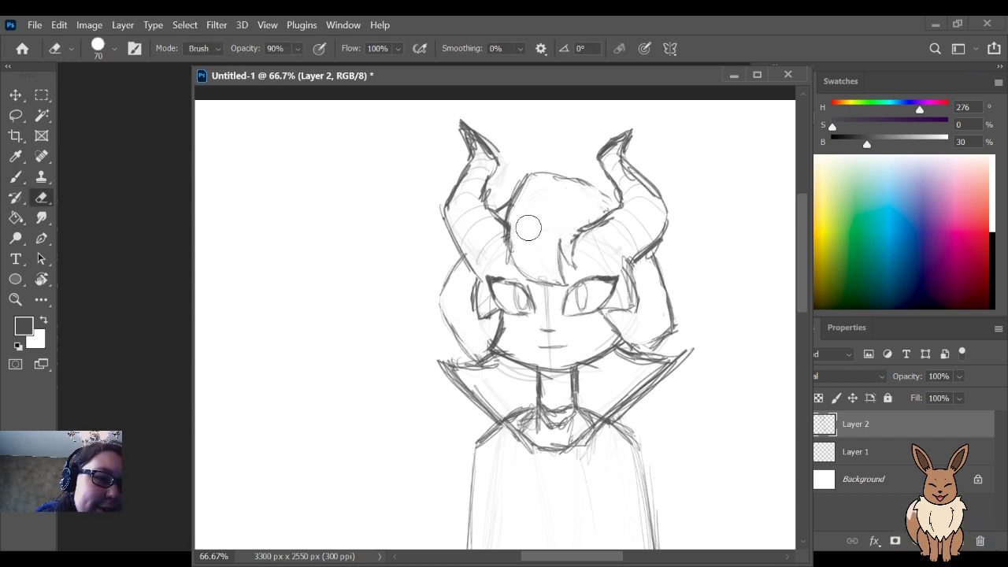
pyautogui.press('b')
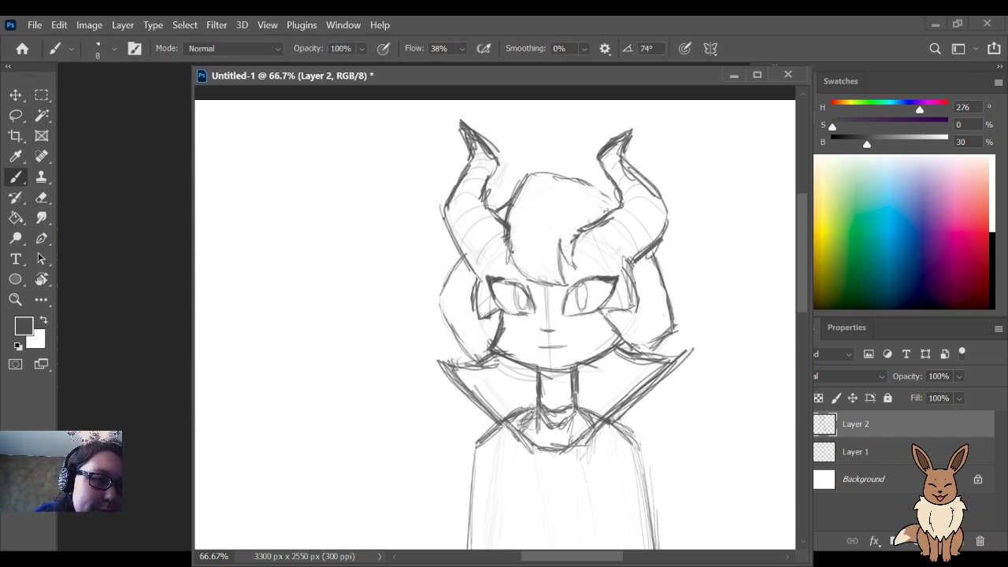
pyautogui.moveTo(516, 260)
pyautogui.mouseDown()
pyautogui.moveTo(536, 280)
pyautogui.moveTo(565, 282)
pyautogui.mouseUp()
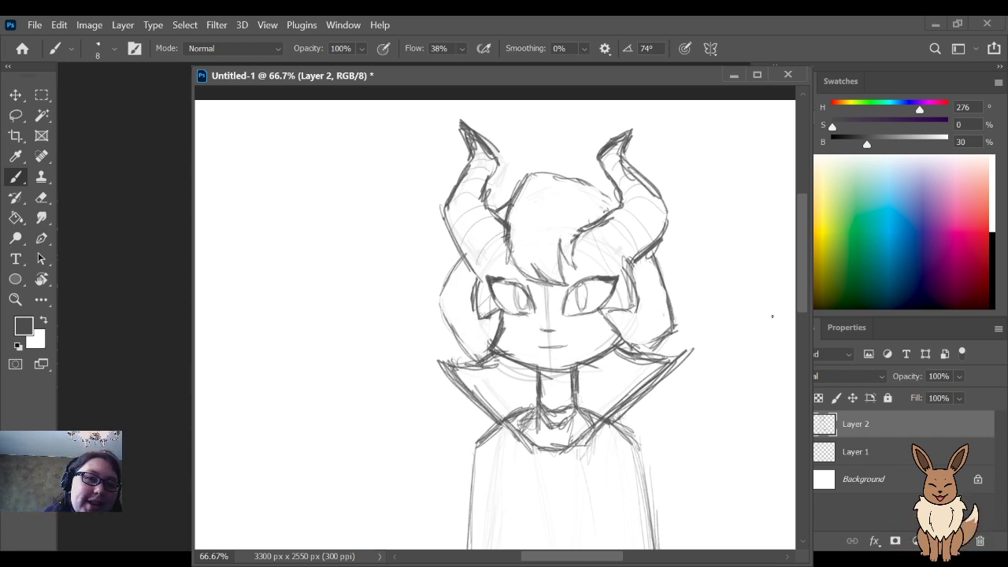
# Step: Erase the scribbled lines at the base of the neck and redraw the shoulder slopes and crossing lower ends of the collar
pyautogui.press('e')
pyautogui.moveTo(551, 392)
pyautogui.mouseDown()
pyautogui.moveTo(580, 407)
pyautogui.moveTo(560, 350)
pyautogui.moveTo(575, 399)
pyautogui.moveTo(536, 398)
pyautogui.moveTo(535, 383)
pyautogui.moveTo(574, 405)
pyautogui.moveTo(541, 399)
pyautogui.moveTo(576, 397)
pyautogui.moveTo(539, 397)
pyautogui.moveTo(513, 410)
pyautogui.mouseUp()
pyautogui.press('b')
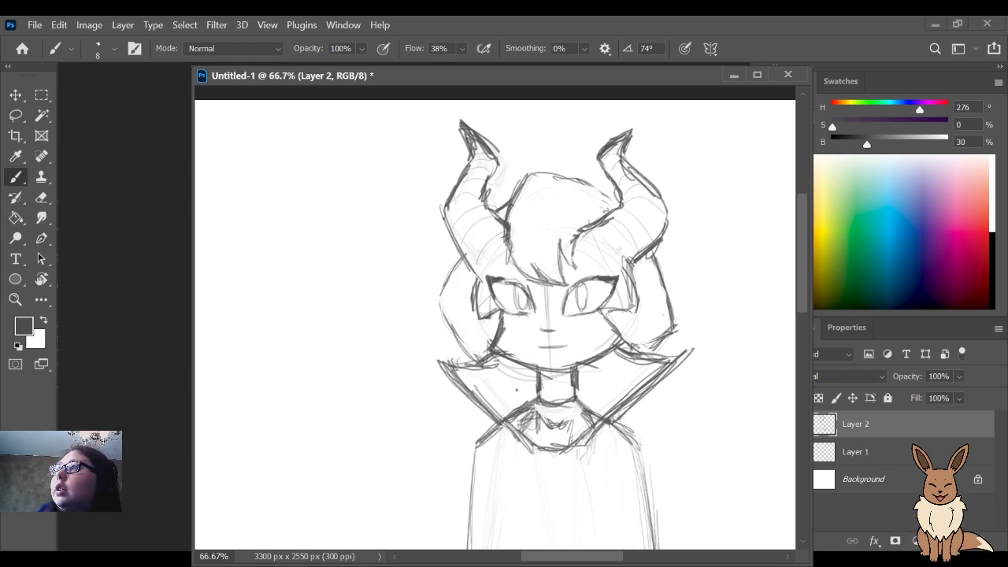
pyautogui.press('e')
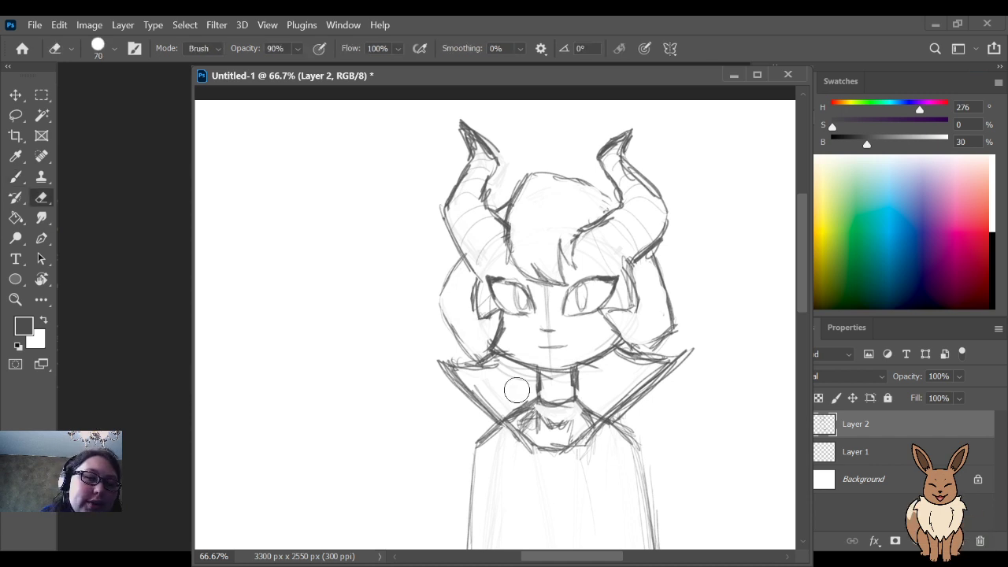
pyautogui.moveTo(558, 425)
pyautogui.mouseDown()
pyautogui.moveTo(534, 424)
pyautogui.moveTo(566, 422)
pyautogui.moveTo(554, 445)
pyautogui.moveTo(543, 436)
pyautogui.moveTo(522, 442)
pyautogui.moveTo(531, 450)
pyautogui.moveTo(526, 405)
pyautogui.moveTo(529, 421)
pyautogui.moveTo(574, 421)
pyautogui.mouseUp()
pyautogui.press('b')
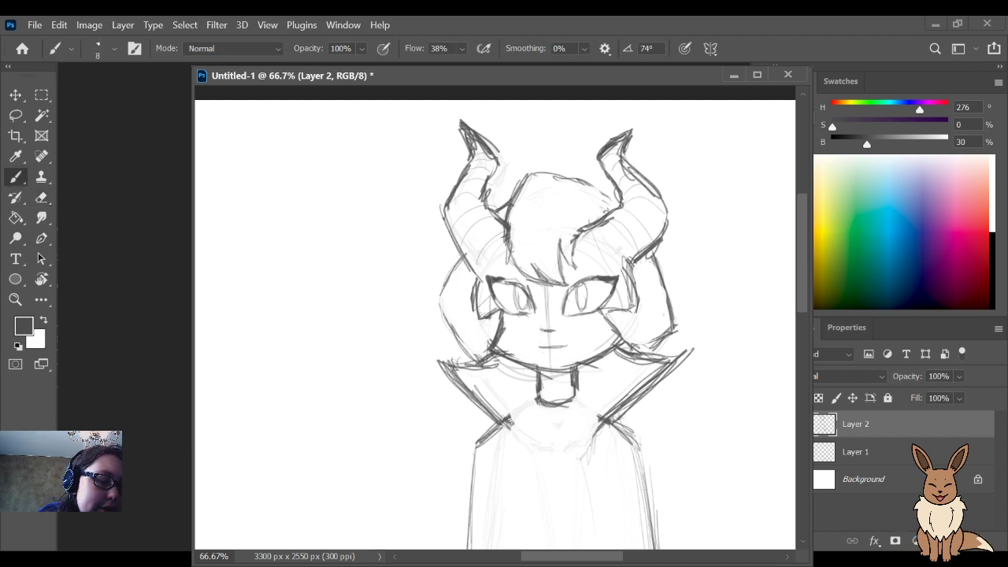
pyautogui.moveTo(532, 446); pyautogui.dragTo(516, 425)
pyautogui.moveTo(620, 401)
pyautogui.mouseDown()
pyautogui.moveTo(587, 440)
pyautogui.moveTo(618, 413)
pyautogui.moveTo(595, 410)
pyautogui.mouseUp()
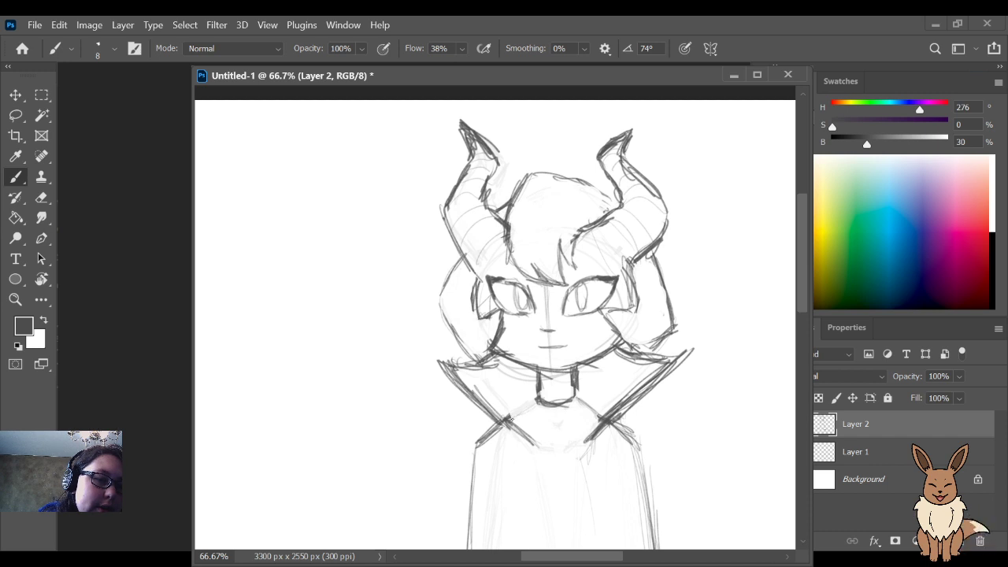
pyautogui.moveTo(592, 439)
pyautogui.mouseDown()
pyautogui.moveTo(592, 410)
pyautogui.moveTo(579, 401)
pyautogui.mouseUp()
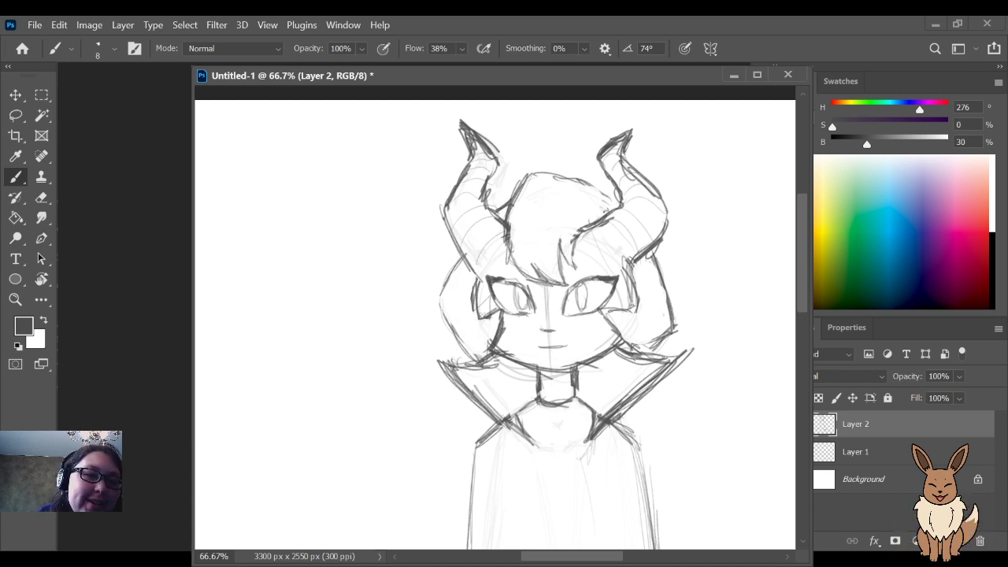
# Step: Reduce the eraser size to 45 and return to the brush
pyautogui.moveTo(688, 414)
pyautogui.mouseDown()
pyautogui.moveTo(672, 333)
pyautogui.moveTo(703, 382)
pyautogui.moveTo(714, 429)
pyautogui.mouseUp()
pyautogui.moveTo(659, 321); pyautogui.dragTo(652, 389)
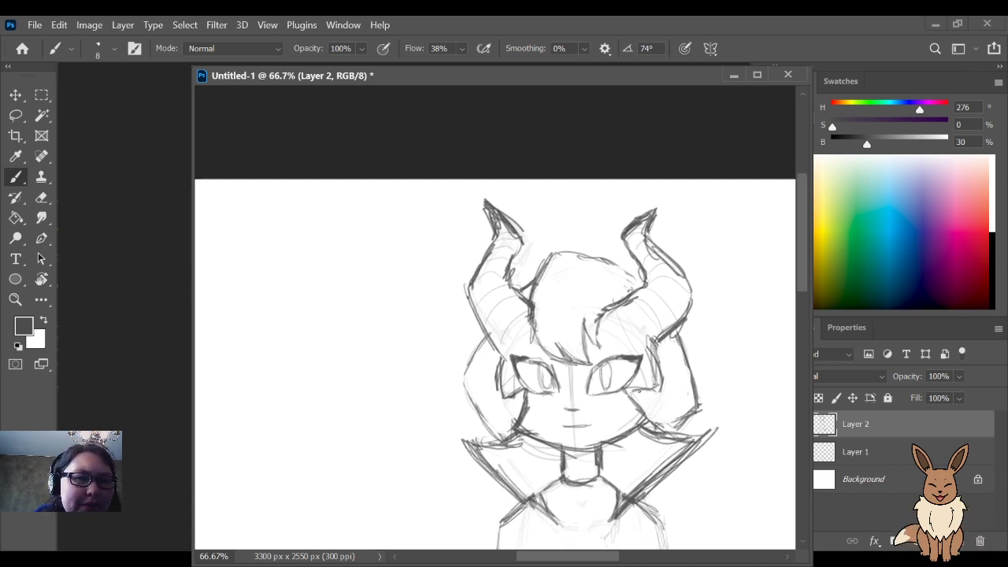
pyautogui.moveTo(597, 355); pyautogui.dragTo(578, 312)
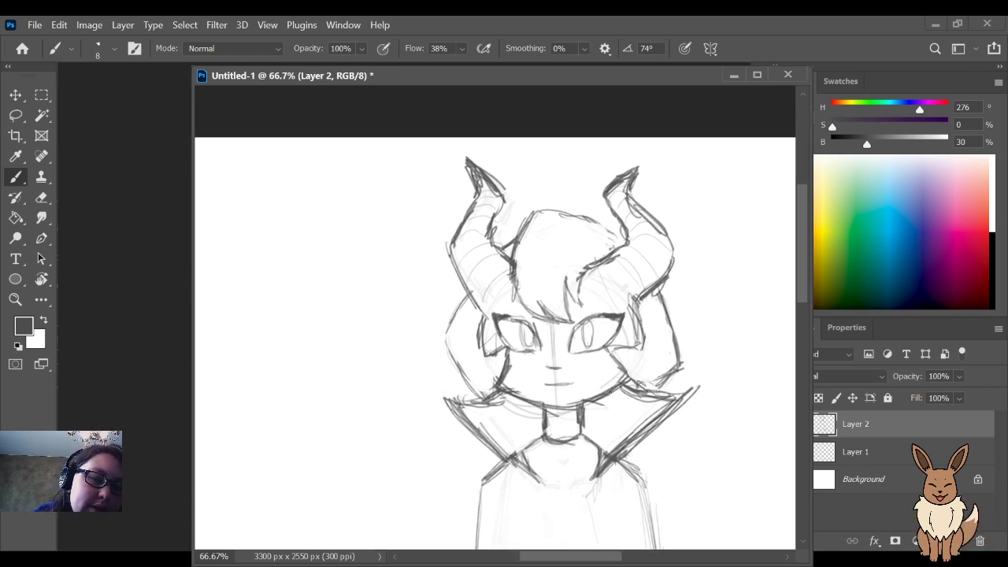
pyautogui.press('e')
pyautogui.press('[')
pyautogui.press('[')
pyautogui.press('[')
pyautogui.press('[')
pyautogui.press('[')
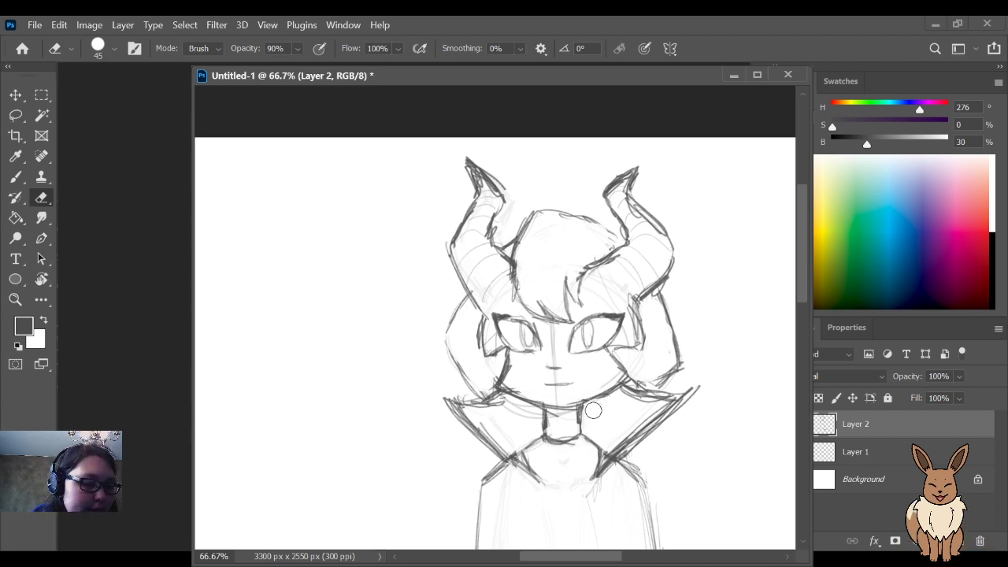
pyautogui.press('b')
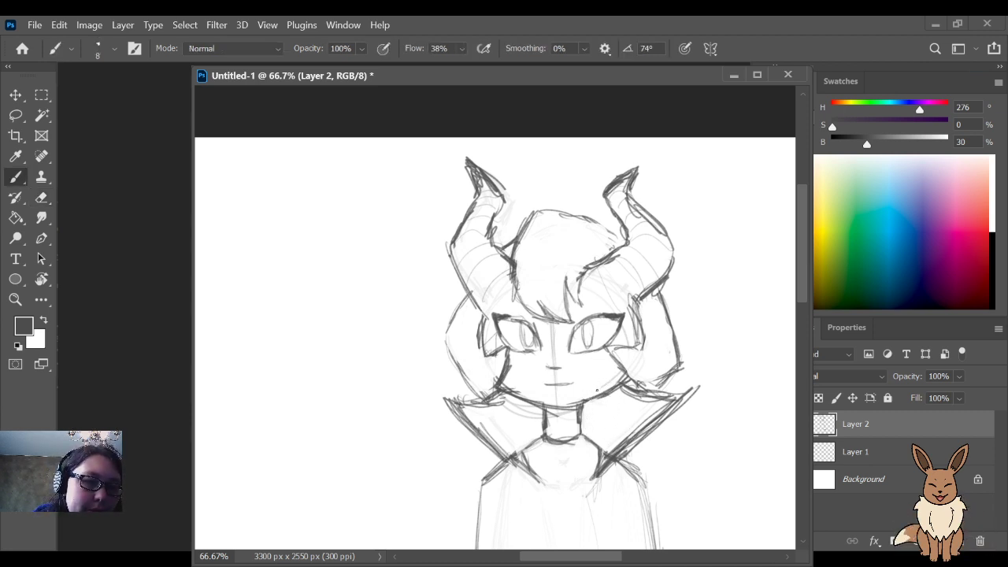
pyautogui.moveTo(592, 395)
pyautogui.mouseDown()
pyautogui.moveTo(591, 354)
pyautogui.moveTo(595, 389)
pyautogui.mouseUp()
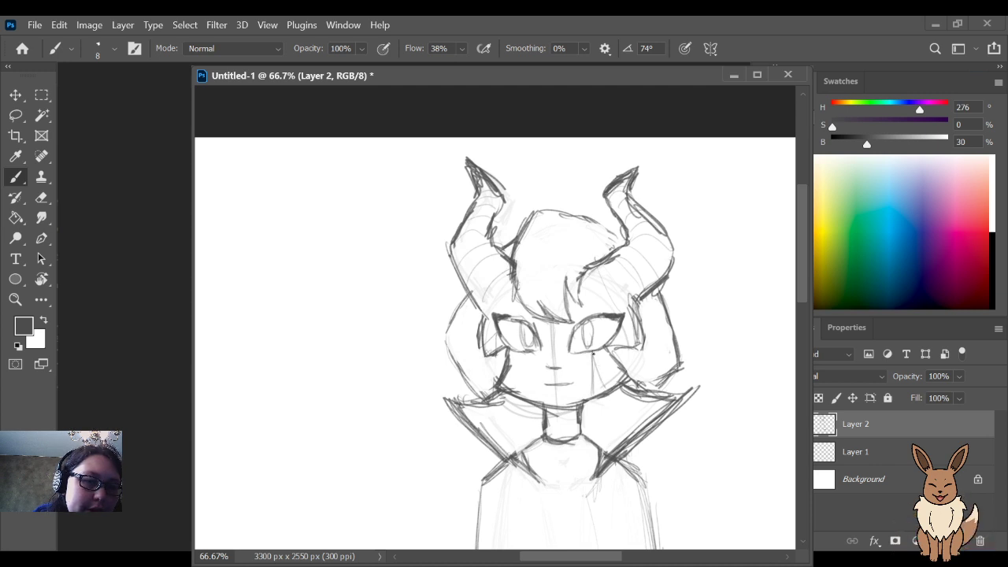
pyautogui.moveTo(608, 353); pyautogui.dragTo(592, 391)
pyautogui.moveTo(521, 352)
pyautogui.mouseDown()
pyautogui.moveTo(507, 379)
pyautogui.moveTo(517, 395)
pyautogui.mouseUp()
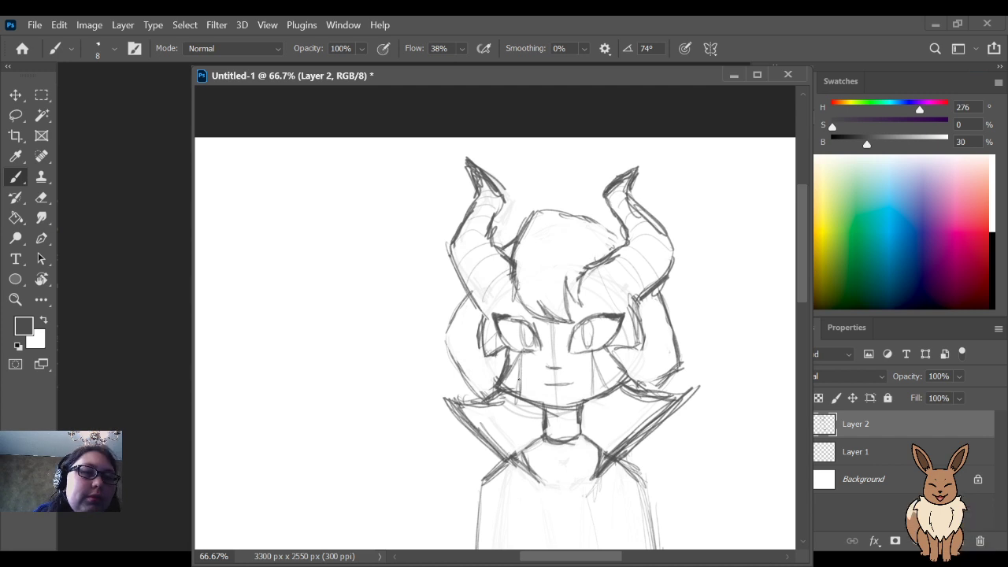
pyautogui.hotkey('ctrl', 'z')
pyautogui.hotkey('ctrl', 'z')
pyautogui.hotkey('ctrl', 'z')
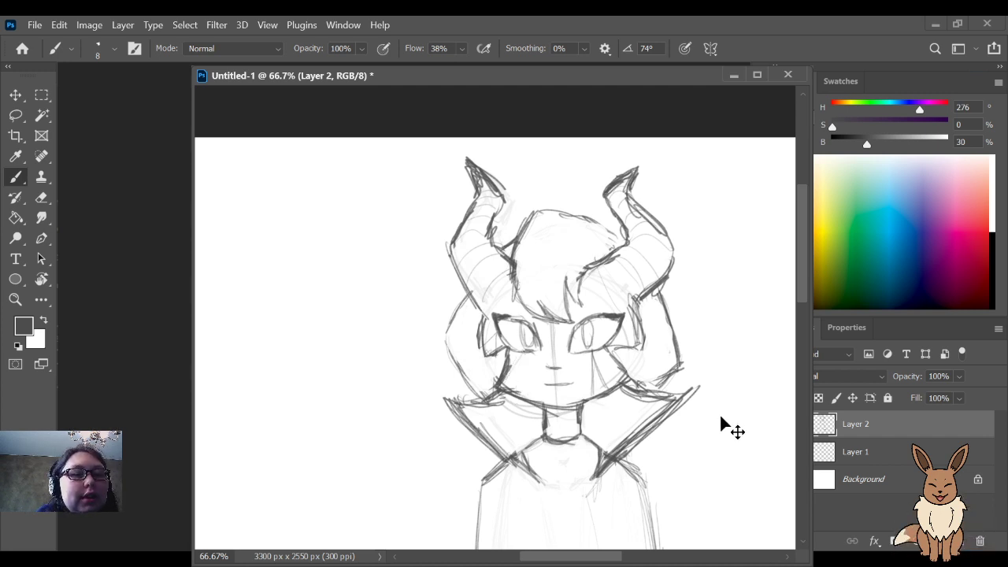
pyautogui.hotkey('ctrl', 'z')
pyautogui.hotkey('ctrl', 'z')
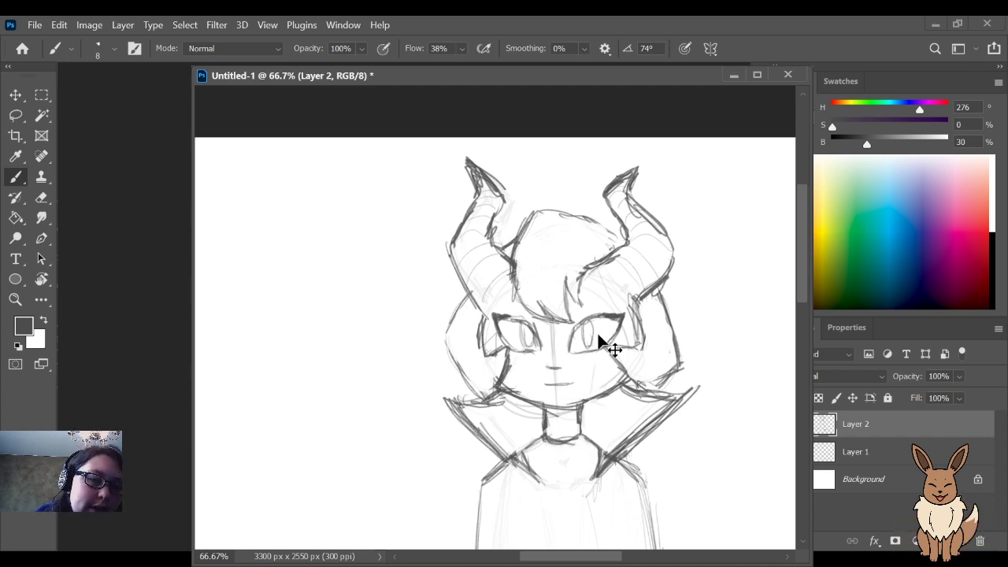
# Step: Sketch thin streaks running down the cheeks from under each eye, redoing strokes until the shape works
pyautogui.moveTo(597, 354); pyautogui.dragTo(612, 388)
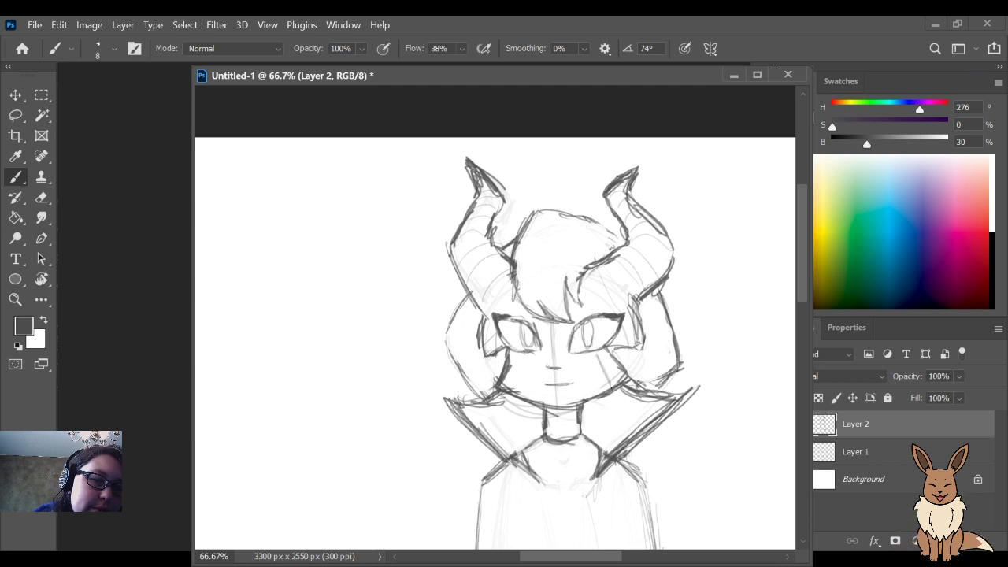
pyautogui.moveTo(595, 352); pyautogui.dragTo(596, 393)
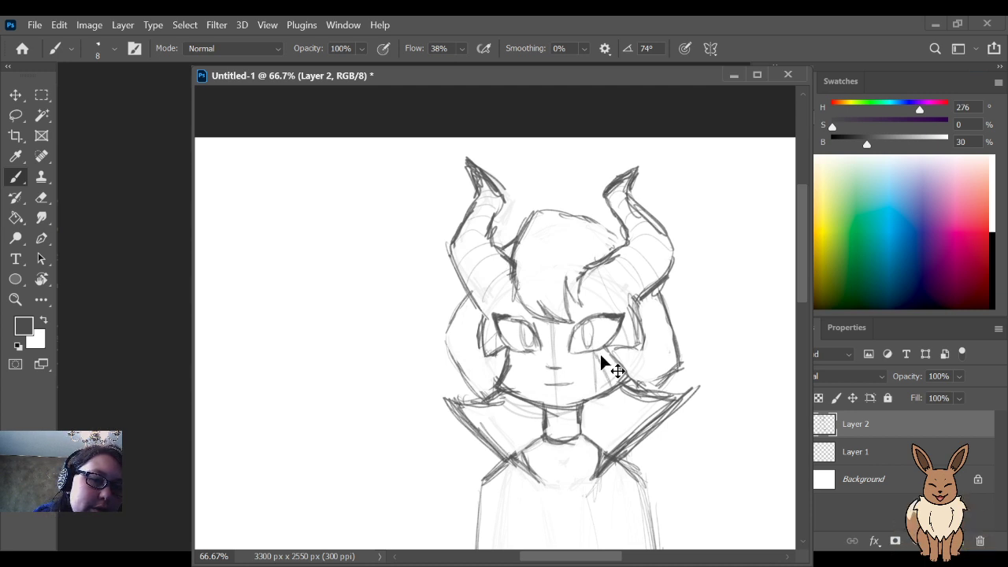
pyautogui.hotkey('ctrl', 'z')
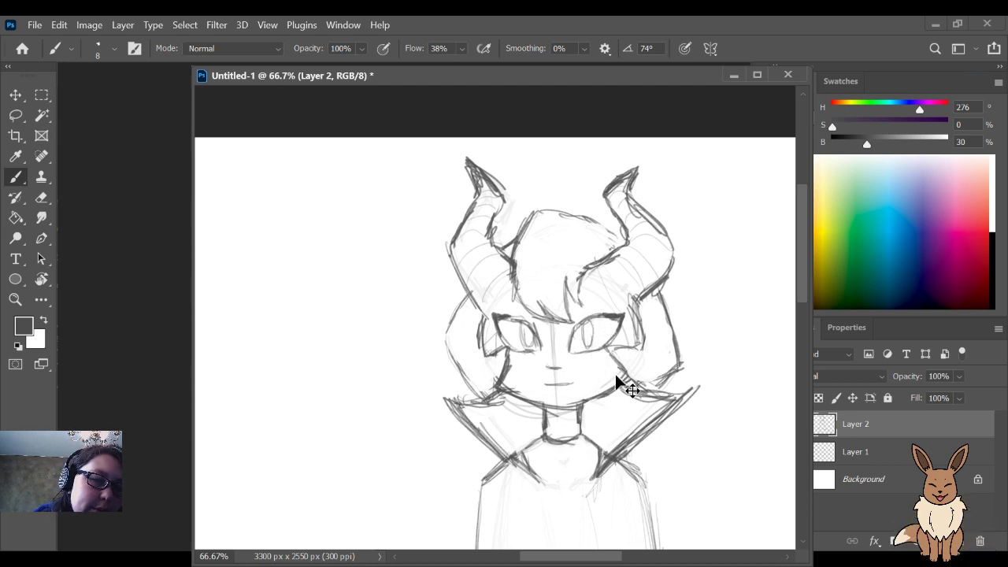
pyautogui.moveTo(594, 355); pyautogui.dragTo(599, 392)
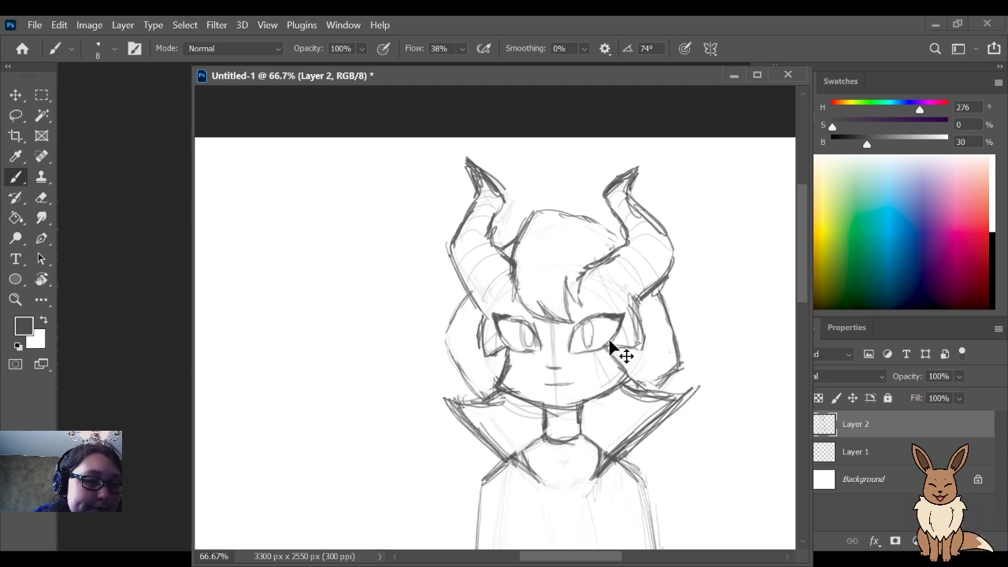
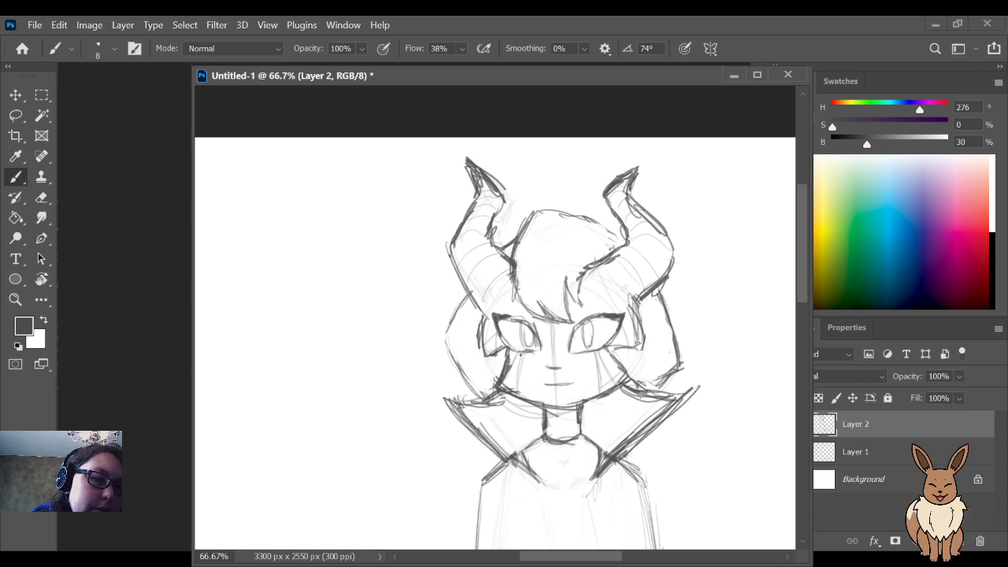
# Step: Zoom out to 25% to review the whole robed figure from horns to hem
pyautogui.moveTo(732, 466); pyautogui.dragTo(734, 375)
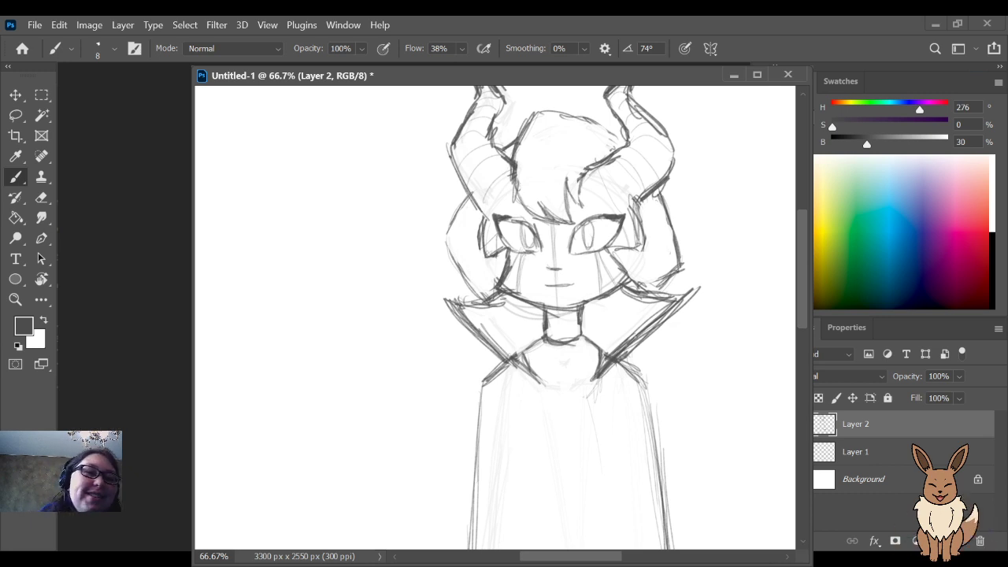
pyautogui.moveTo(688, 434); pyautogui.dragTo(698, 288)
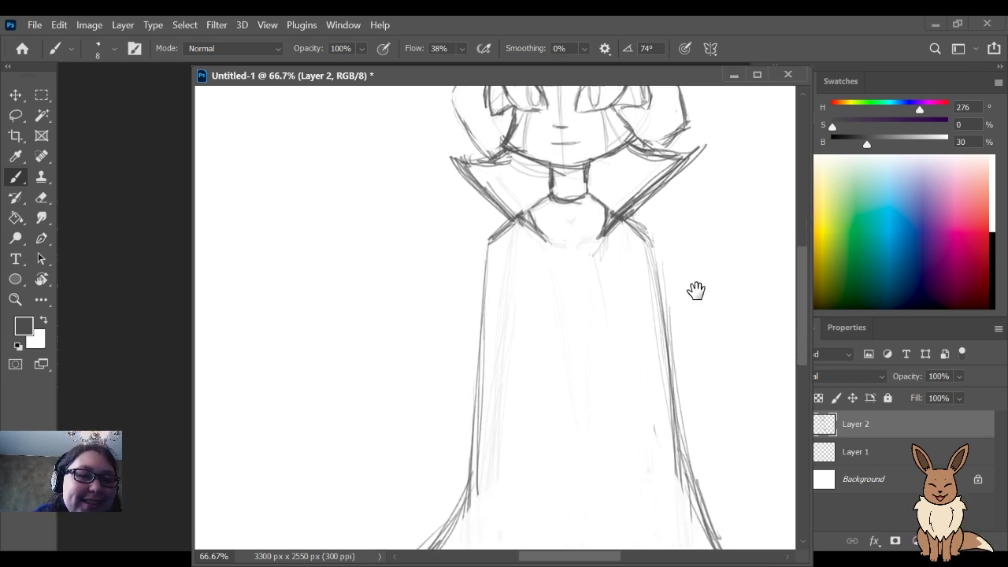
pyautogui.hotkey('ctrl', '-')
pyautogui.hotkey('ctrl', '-')
pyautogui.hotkey('ctrl', '-')
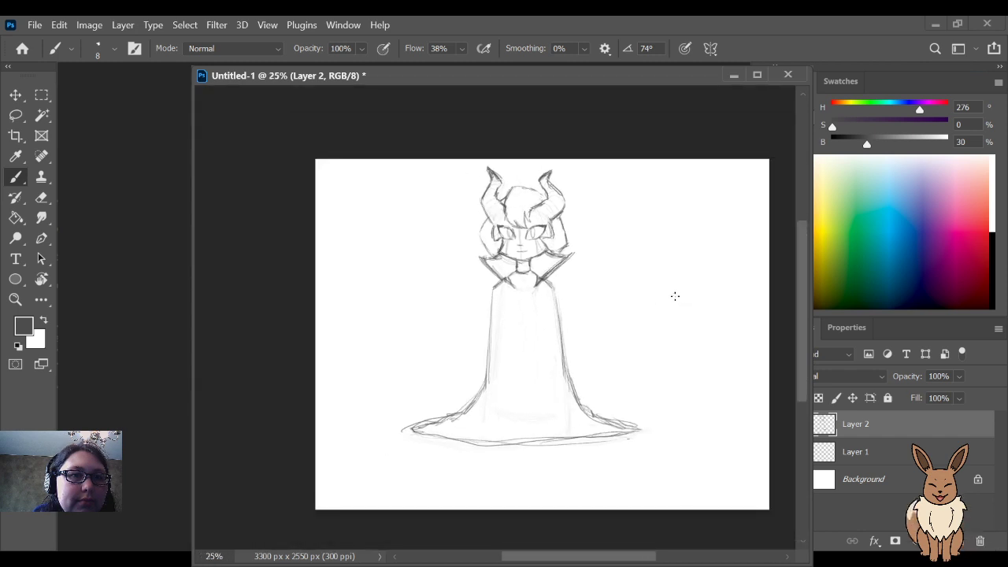
# Step: Erase the middle of the robe's bottom hem line on Layer 2 with the eraser at size 80
pyautogui.moveTo(638, 310); pyautogui.dragTo(685, 341)
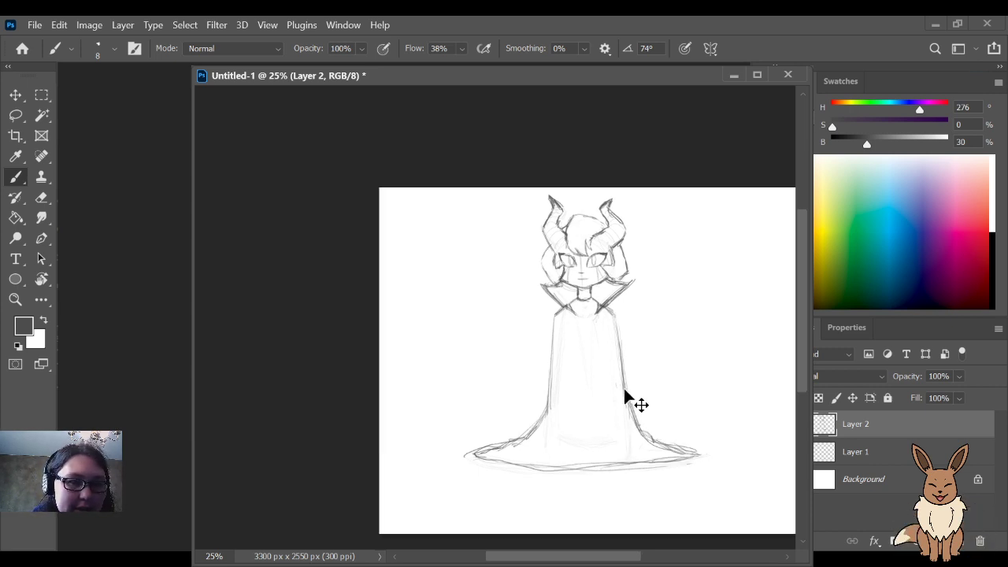
pyautogui.hotkey('ctrl', '-')
pyautogui.hotkey('ctrl', '+')
pyautogui.moveTo(705, 444); pyautogui.dragTo(680, 399)
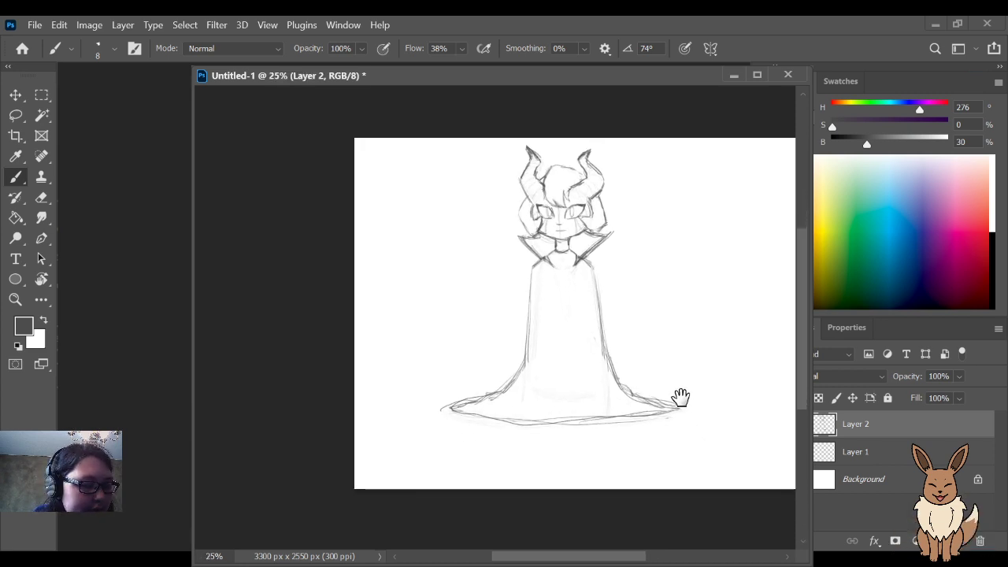
pyautogui.press('e')
pyautogui.press(']')
pyautogui.press(']')
pyautogui.press(']')
pyautogui.press(']')
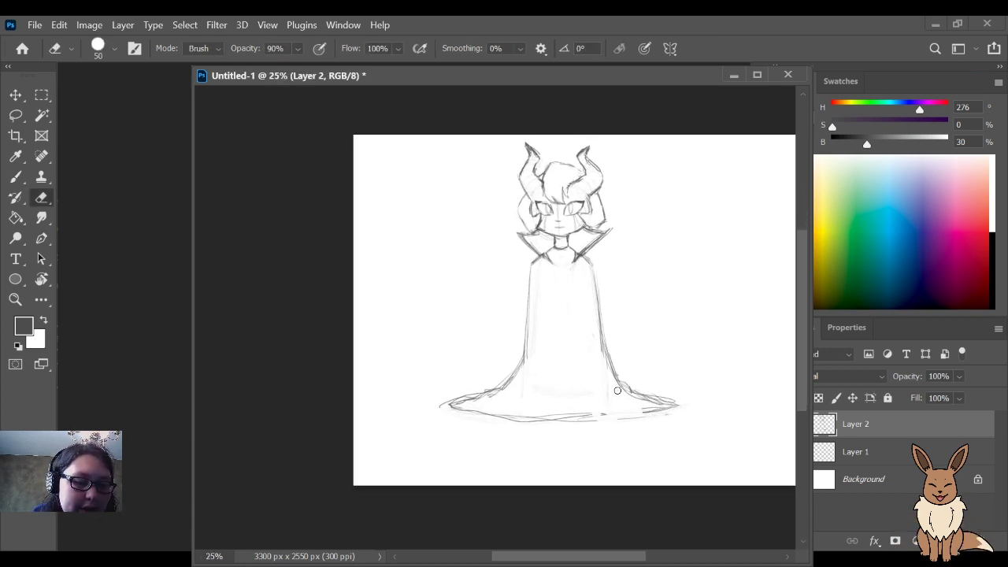
pyautogui.moveTo(606, 406); pyautogui.dragTo(549, 422)
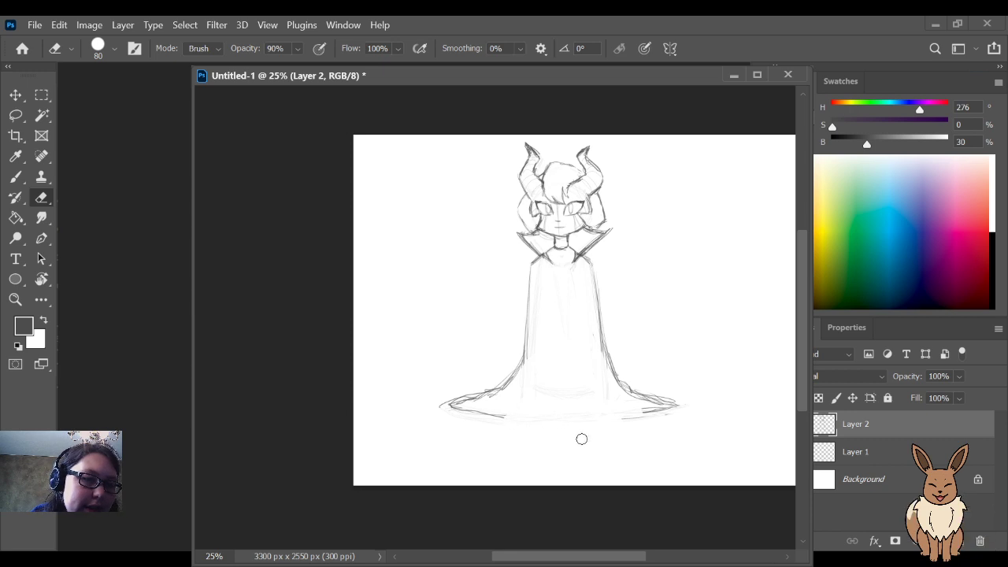
# Step: Sketch the cloak's front opening with the brush, running down the centre and splitting into two edges that curve apart toward the hem
pyautogui.press('b')
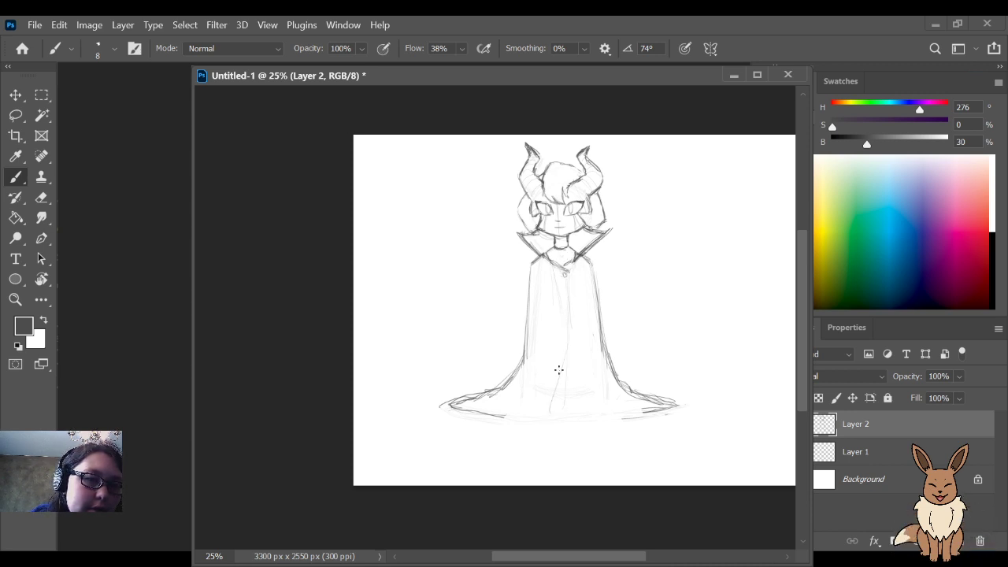
pyautogui.moveTo(568, 341); pyautogui.dragTo(524, 435)
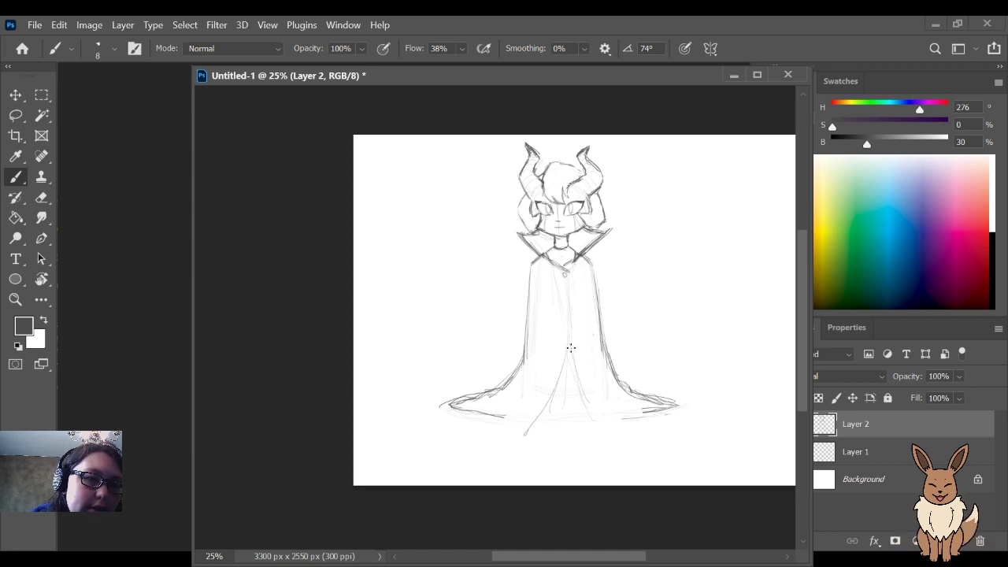
pyautogui.moveTo(567, 319); pyautogui.dragTo(584, 392)
pyautogui.moveTo(569, 354); pyautogui.dragTo(607, 422)
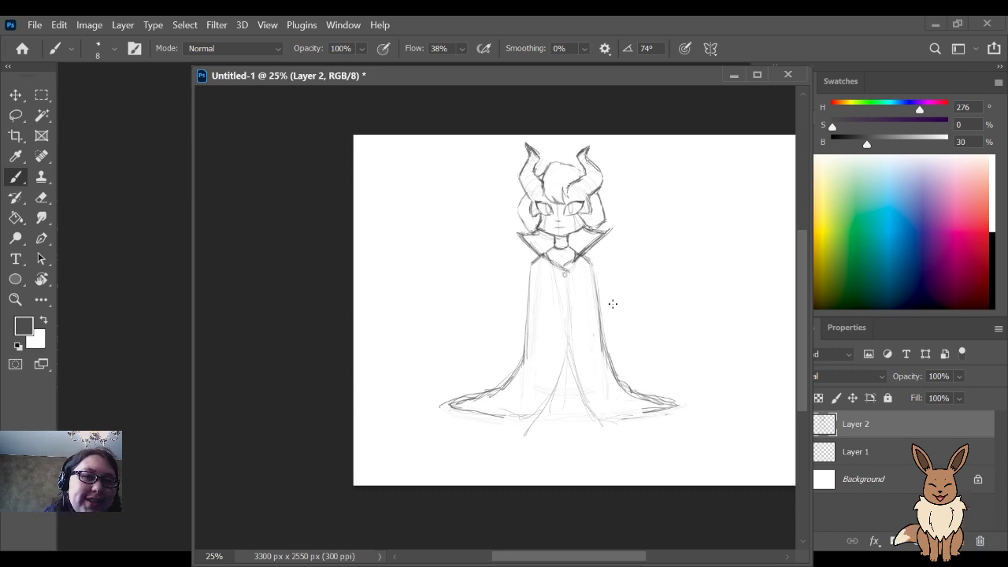
# Step: Scale the whole figure down proportionally to 86.19%, keeping its top edge in place
pyautogui.press('v')
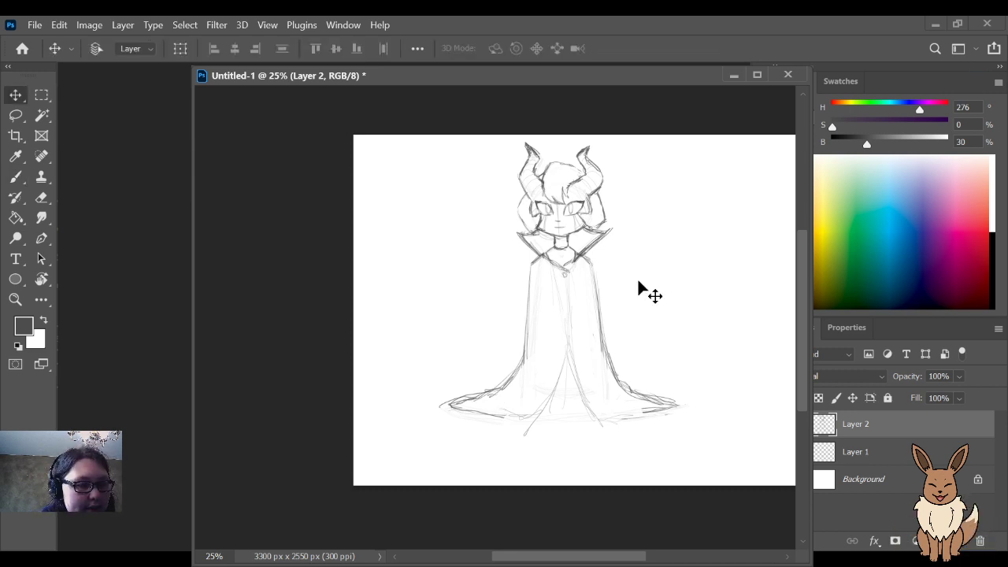
pyautogui.hotkey('ctrl', 't')
pyautogui.moveTo(564, 434); pyautogui.dragTo(567, 394)
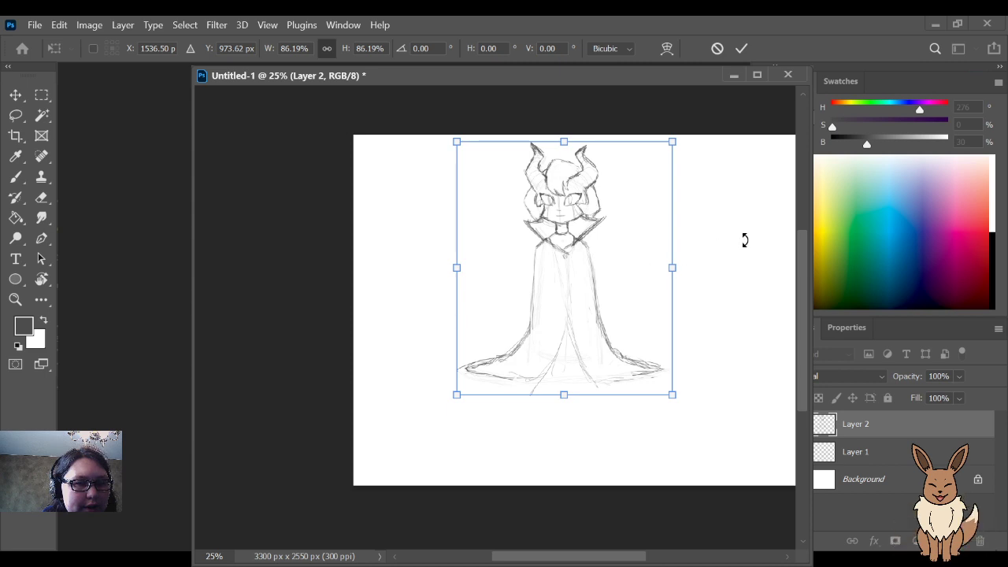
pyautogui.press('Return')
# Step: Select the flared lower part of the cloak with a rectangular marquee, shift it slightly downward, and deselect it
pyautogui.press('m')
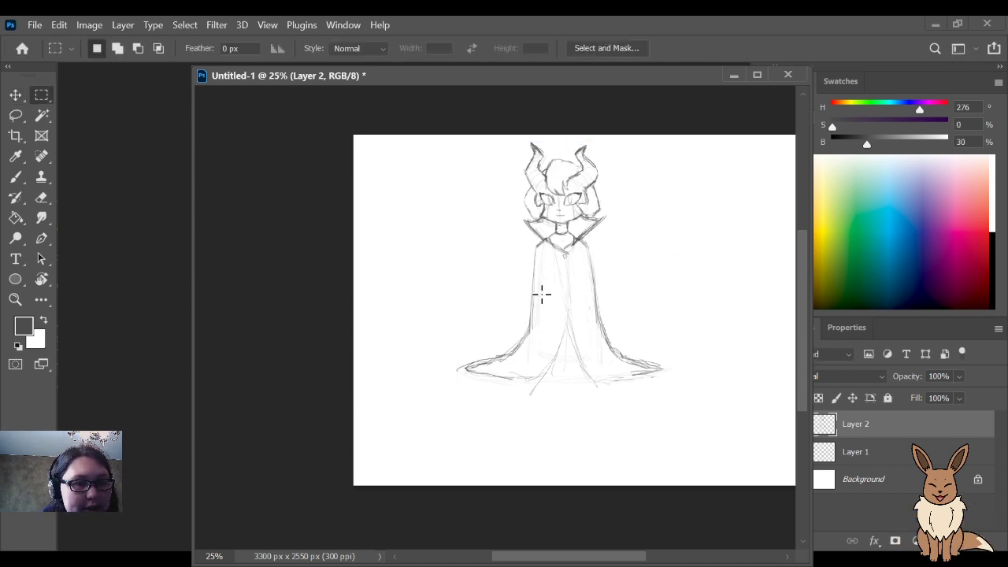
pyautogui.moveTo(432, 308); pyautogui.dragTo(707, 412)
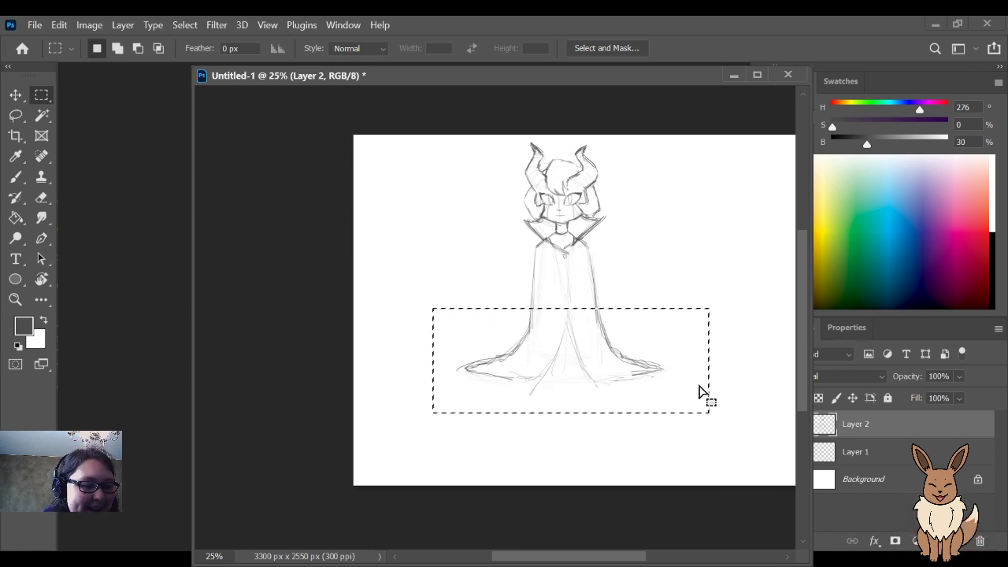
pyautogui.hotkey('ctrl', 't')
pyautogui.moveTo(650, 372); pyautogui.dragTo(648, 384)
pyautogui.hotkey('shift', 'Up')
pyautogui.hotkey('shift', 'Up')
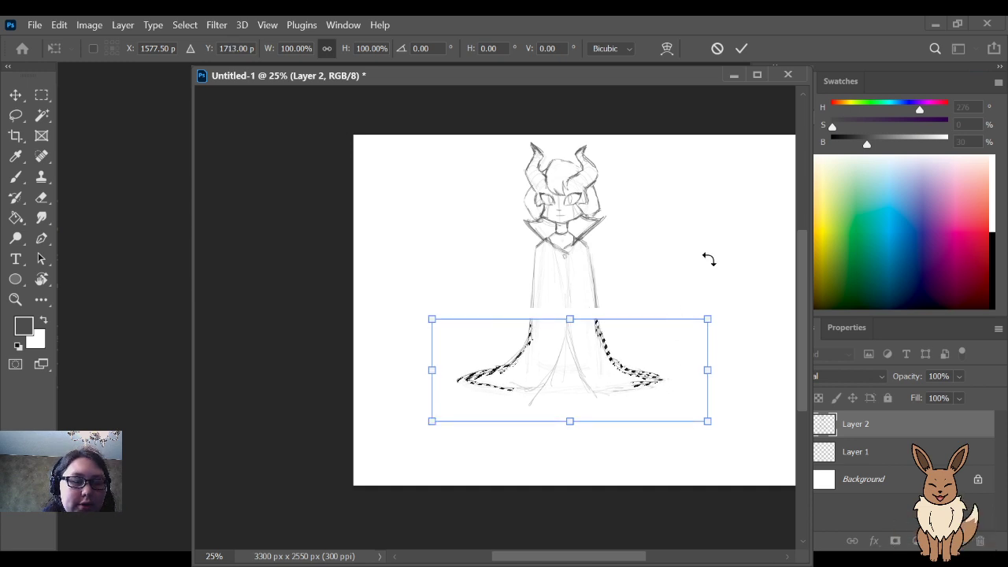
pyautogui.press('Return')
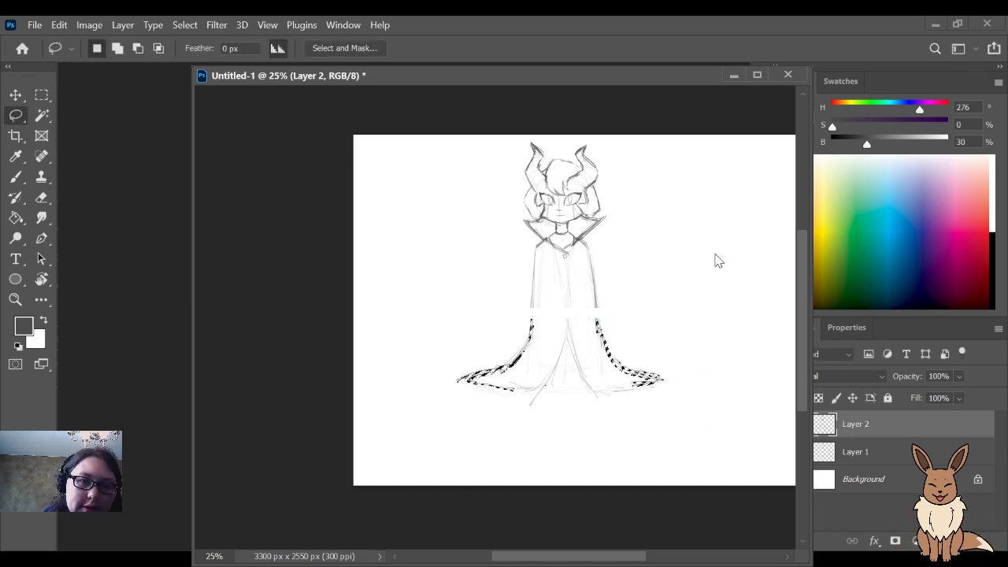
pyautogui.hotkey('ctrl', 'd')
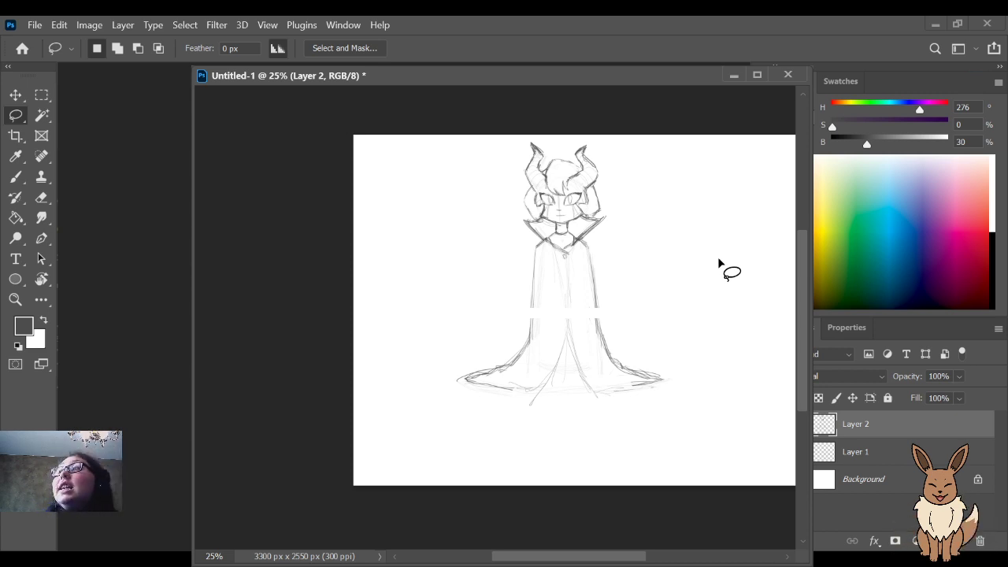
# Step: Redraw the cloak's side outlines across the gap at knee height and darken the front opening's centre line and curved edge
pyautogui.press('b')
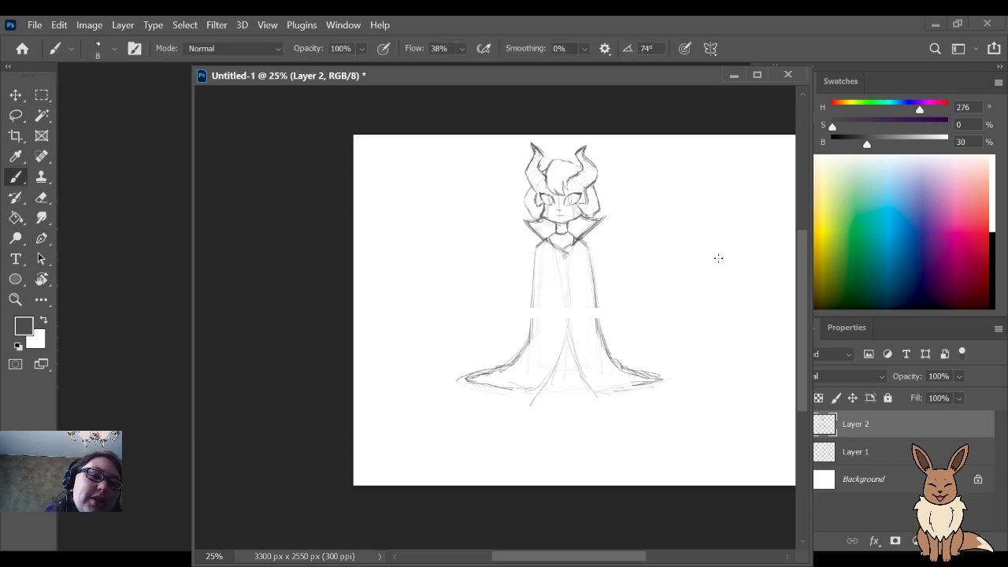
pyautogui.moveTo(592, 301); pyautogui.dragTo(607, 357)
pyautogui.moveTo(529, 325)
pyautogui.mouseDown()
pyautogui.moveTo(528, 292)
pyautogui.moveTo(527, 310)
pyautogui.mouseUp()
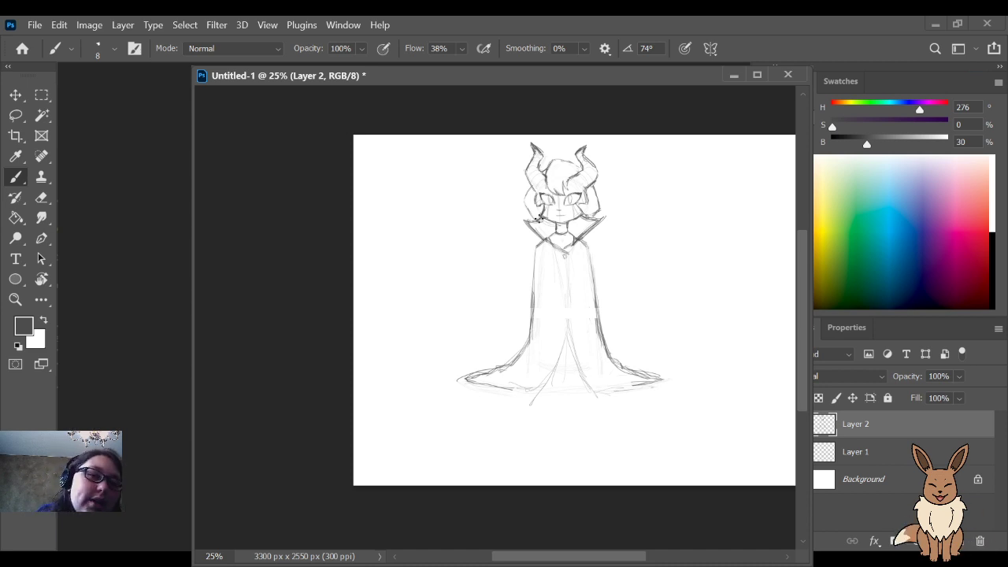
pyautogui.moveTo(569, 261)
pyautogui.mouseDown()
pyautogui.moveTo(567, 302)
pyautogui.moveTo(567, 270)
pyautogui.mouseUp()
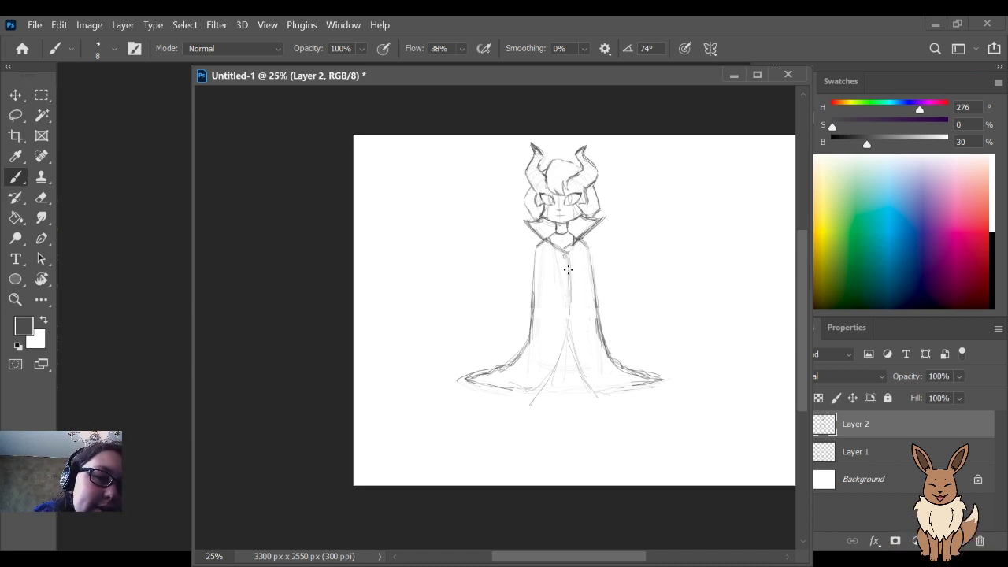
pyautogui.moveTo(566, 339); pyautogui.dragTo(551, 375)
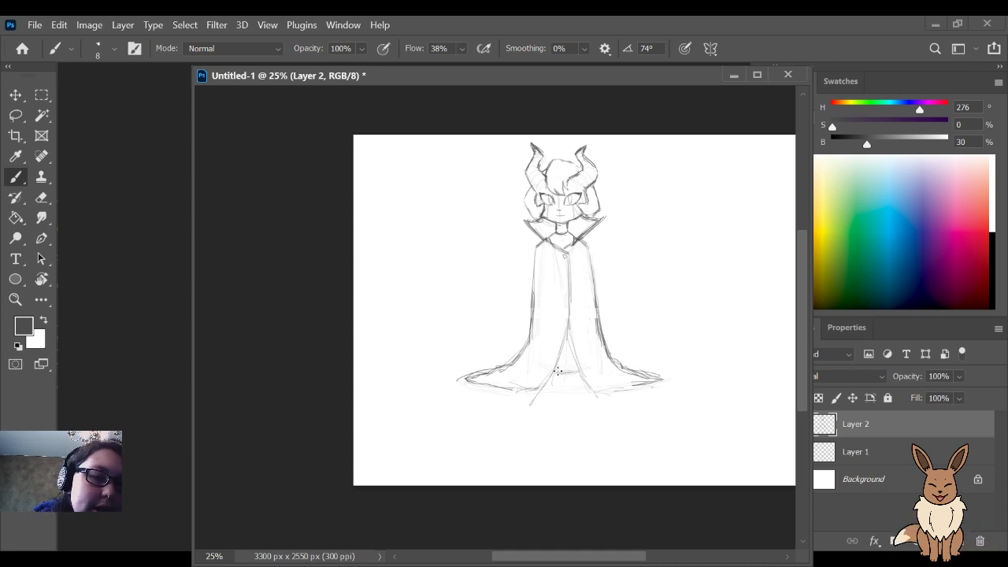
# Step: Try a short horizontal hem line in the gap between the cloak's parted front edges, and undo it
pyautogui.moveTo(556, 370); pyautogui.dragTo(580, 371)
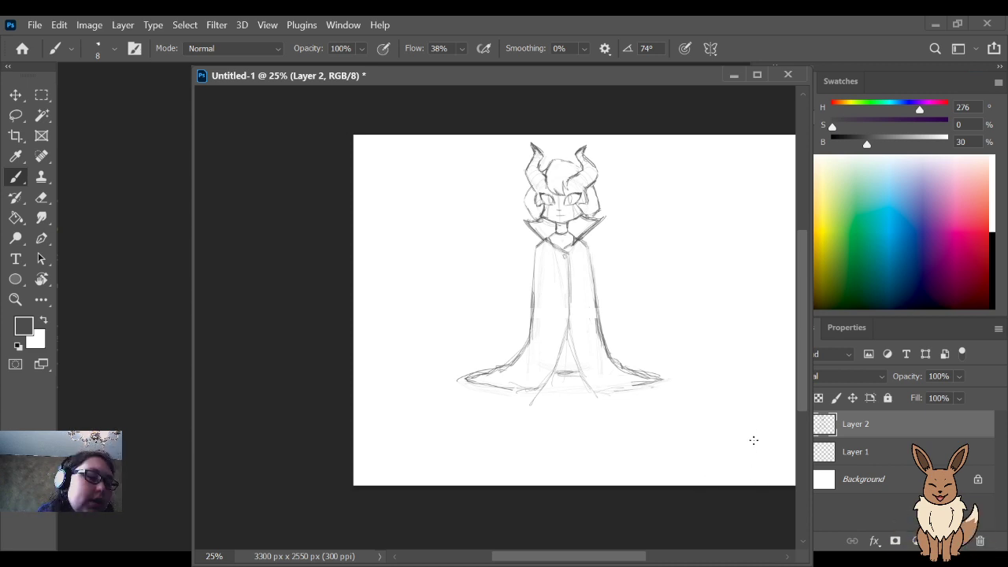
pyautogui.hotkey('ctrl', 'z')
pyautogui.hotkey('ctrl', 'z')
pyautogui.hotkey('ctrl', 'z')
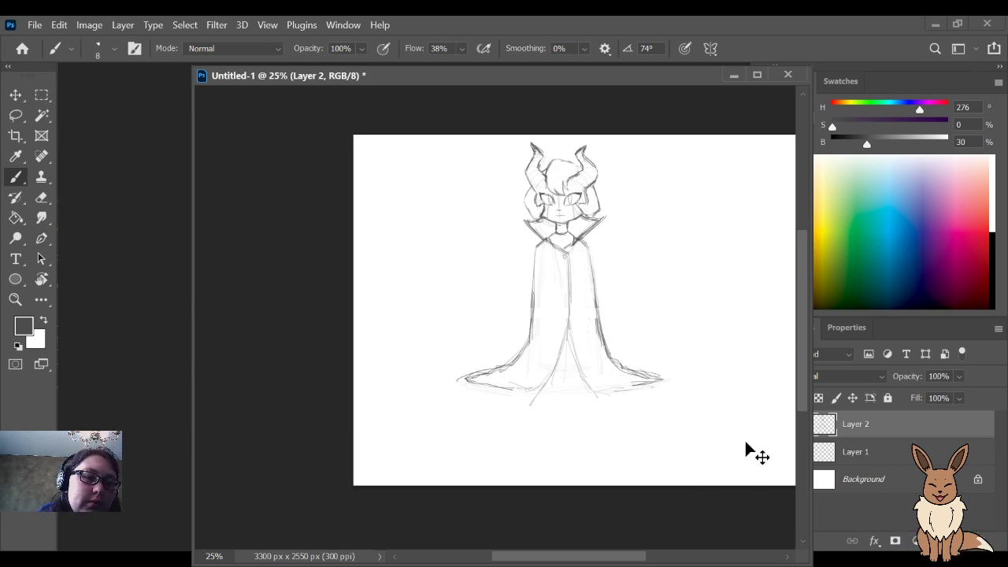
# Step: Try a long straight underskirt hanging below the cloak's opening almost to the canvas bottom, and undo its strokes
pyautogui.moveTo(541, 384); pyautogui.dragTo(542, 438)
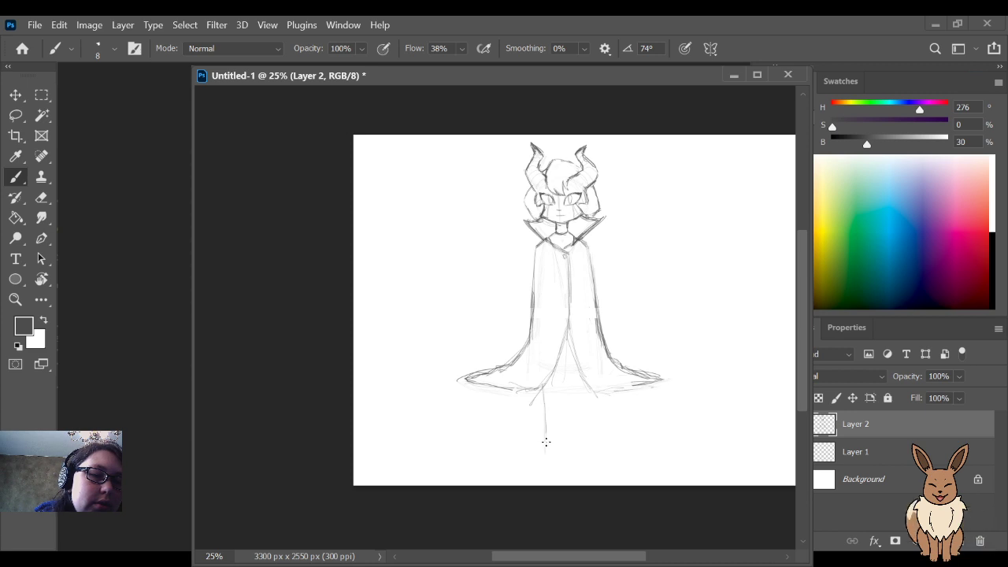
pyautogui.moveTo(541, 378); pyautogui.dragTo(548, 466)
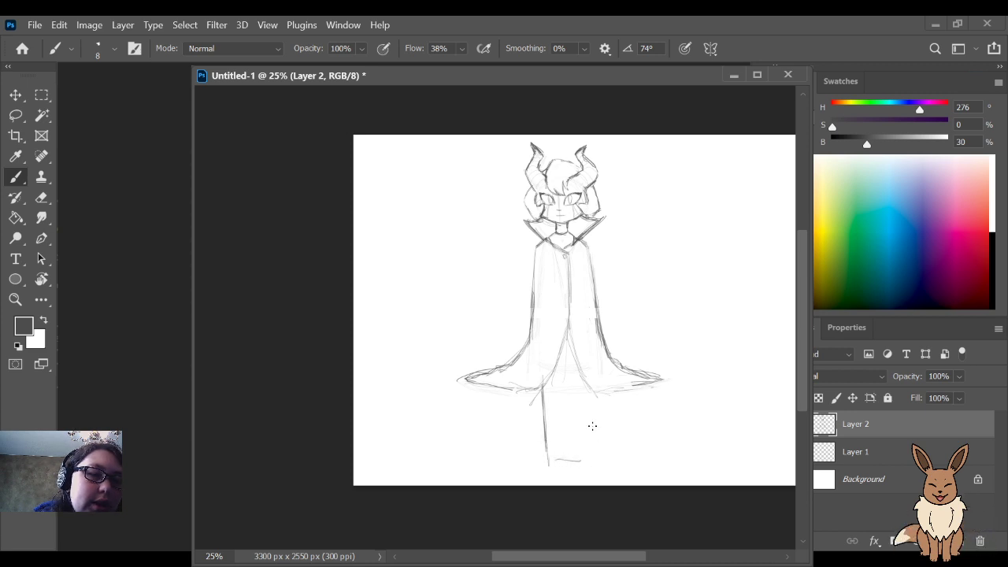
pyautogui.moveTo(592, 394); pyautogui.dragTo(586, 456)
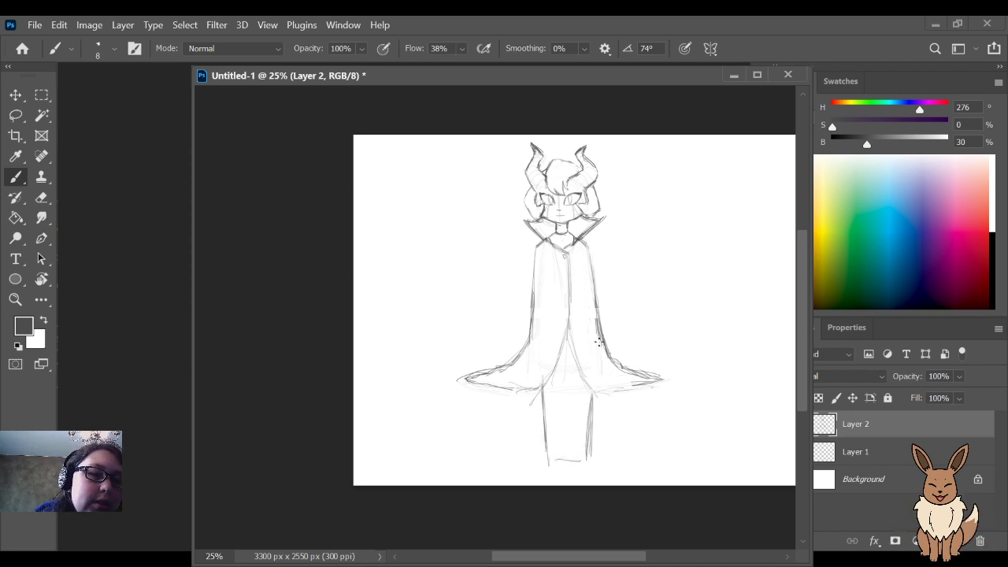
pyautogui.hotkey('ctrl', 'z')
pyautogui.hotkey('ctrl', 'z')
pyautogui.hotkey('ctrl', 'z')
pyautogui.hotkey('ctrl', 'z')
pyautogui.hotkey('ctrl', 'z')
pyautogui.hotkey('ctrl', 'z')
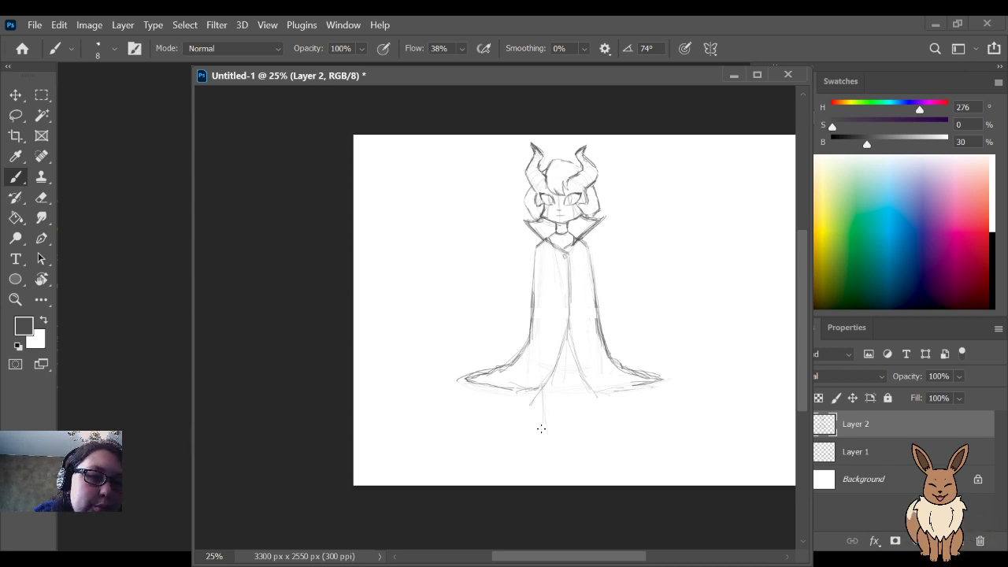
# Step: Sketch a short straight underskirt below the cloak's opening, and erase the cloak's flared lower sides with the eraser at size 125
pyautogui.moveTo(542, 385)
pyautogui.mouseDown()
pyautogui.moveTo(549, 450)
pyautogui.moveTo(584, 432)
pyautogui.moveTo(592, 388)
pyautogui.mouseUp()
pyautogui.press('e')
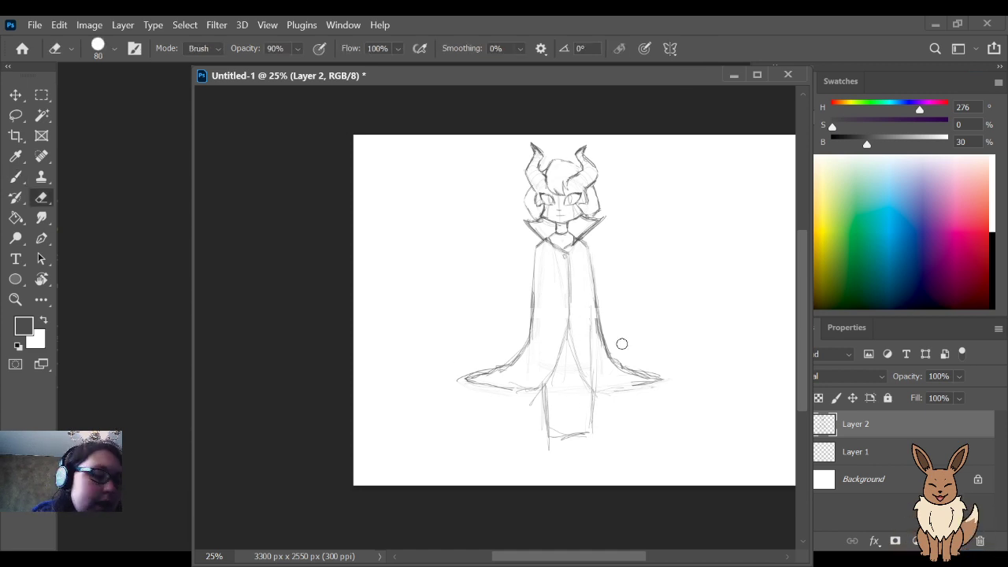
pyautogui.moveTo(621, 343)
pyautogui.mouseDown()
pyautogui.moveTo(654, 392)
pyautogui.moveTo(646, 366)
pyautogui.moveTo(639, 394)
pyautogui.moveTo(619, 352)
pyautogui.moveTo(605, 380)
pyautogui.moveTo(600, 300)
pyautogui.mouseUp()
pyautogui.press(']')
pyautogui.press(']')
pyautogui.press(']')
pyautogui.moveTo(506, 365)
pyautogui.mouseDown()
pyautogui.moveTo(517, 333)
pyautogui.moveTo(525, 401)
pyautogui.moveTo(473, 380)
pyautogui.mouseUp()
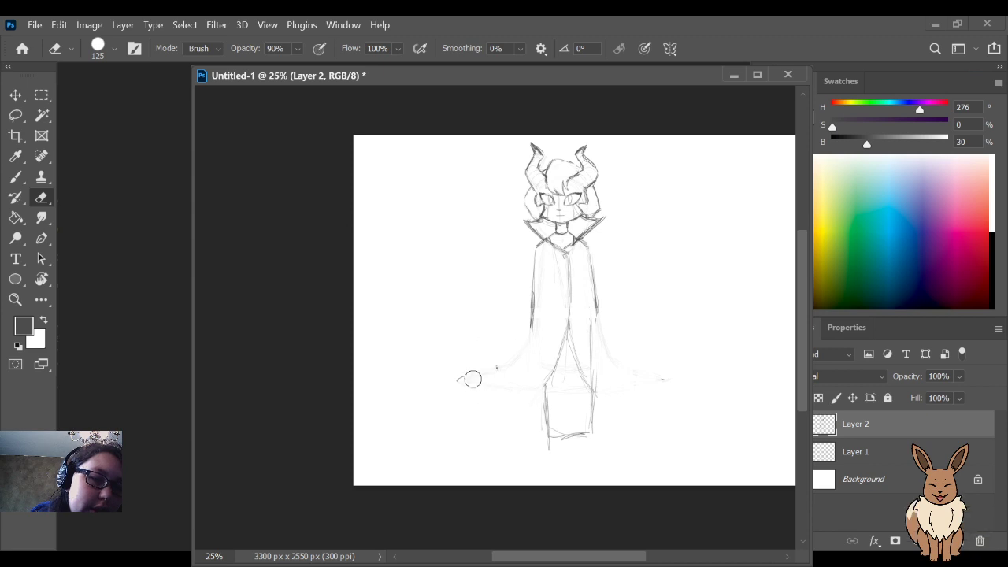
# Step: Sketch the cloak's right side billowing outward in a wavy sweep, with a ragged edge and small tears near its end
pyautogui.press('b')
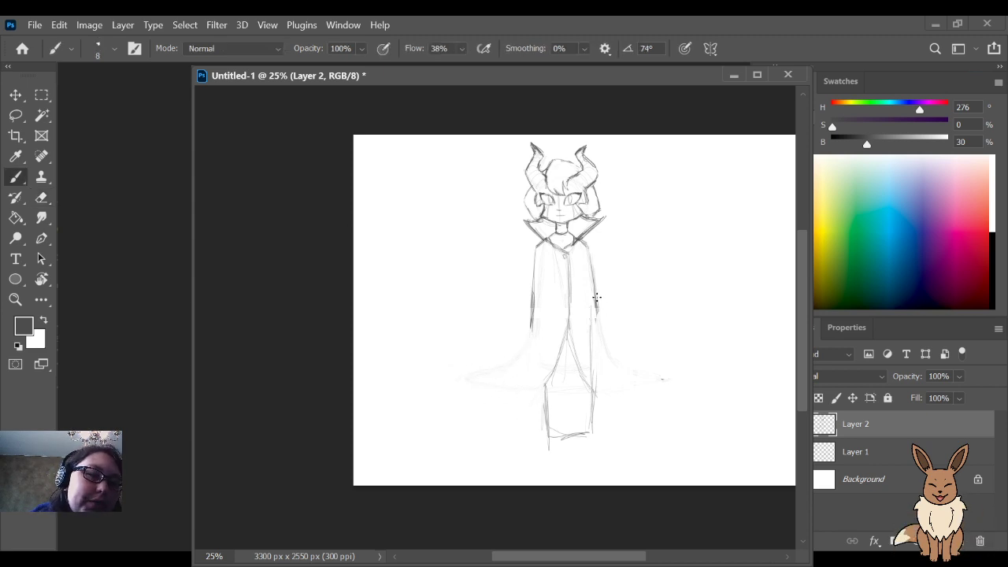
pyautogui.moveTo(596, 304)
pyautogui.mouseDown()
pyautogui.moveTo(626, 353)
pyautogui.moveTo(603, 321)
pyautogui.moveTo(622, 350)
pyautogui.moveTo(661, 367)
pyautogui.moveTo(642, 357)
pyautogui.moveTo(666, 344)
pyautogui.moveTo(709, 358)
pyautogui.moveTo(687, 378)
pyautogui.mouseUp()
pyautogui.hotkey('ctrl', 'z')
pyautogui.moveTo(637, 398)
pyautogui.mouseDown()
pyautogui.moveTo(575, 360)
pyautogui.moveTo(602, 388)
pyautogui.moveTo(580, 341)
pyautogui.moveTo(578, 292)
pyautogui.mouseUp()
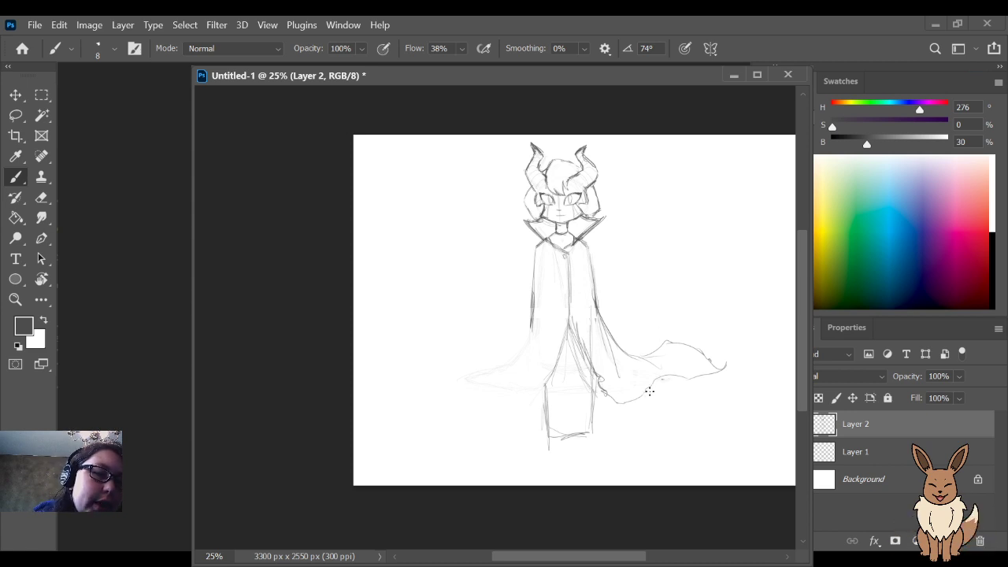
pyautogui.moveTo(647, 386); pyautogui.dragTo(666, 369)
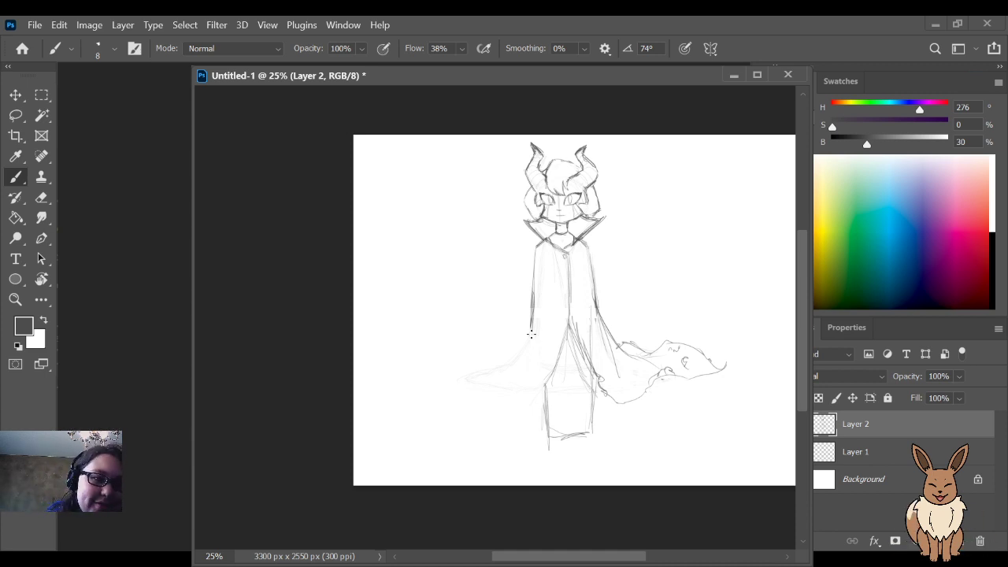
# Step: Sketch the cloak's left side billowing outward with a folded, pointed tip, and rework its lower edge into ragged tears
pyautogui.moveTo(551, 368)
pyautogui.mouseDown()
pyautogui.moveTo(515, 398)
pyautogui.moveTo(534, 383)
pyautogui.moveTo(478, 374)
pyautogui.moveTo(450, 395)
pyautogui.moveTo(463, 364)
pyautogui.moveTo(504, 357)
pyautogui.moveTo(529, 334)
pyautogui.mouseUp()
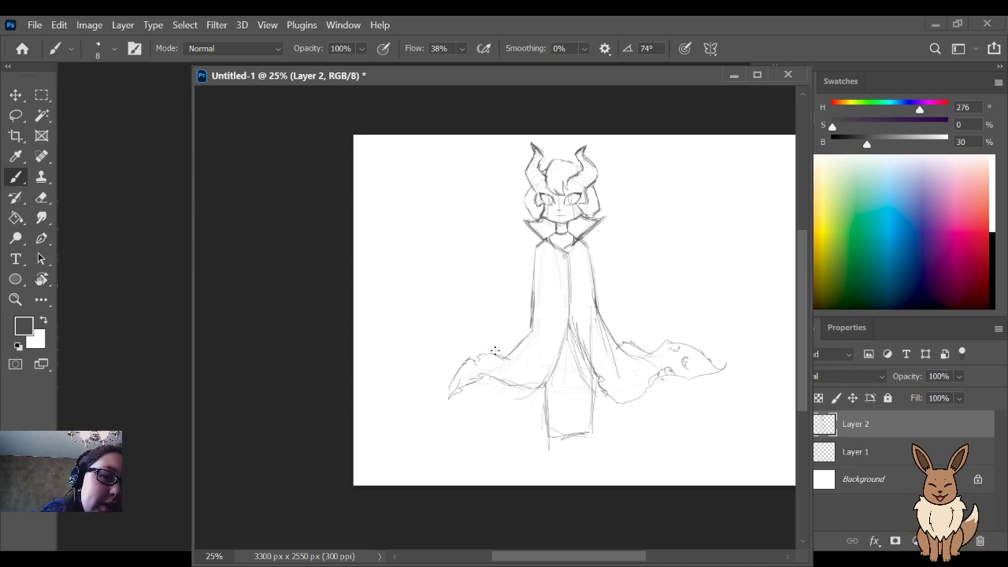
pyautogui.moveTo(488, 351); pyautogui.dragTo(515, 338)
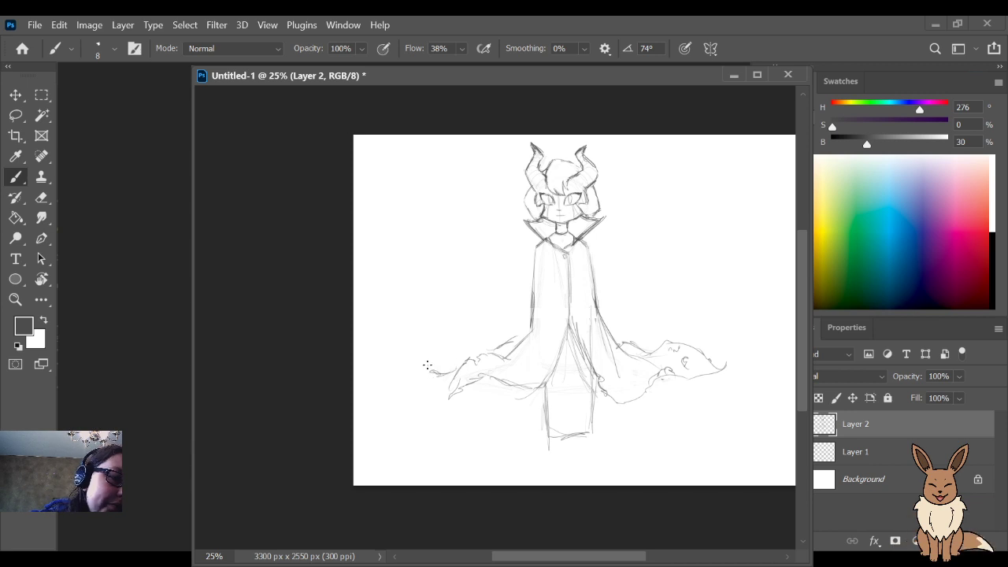
pyautogui.moveTo(437, 372)
pyautogui.mouseDown()
pyautogui.moveTo(418, 367)
pyautogui.moveTo(434, 378)
pyautogui.mouseUp()
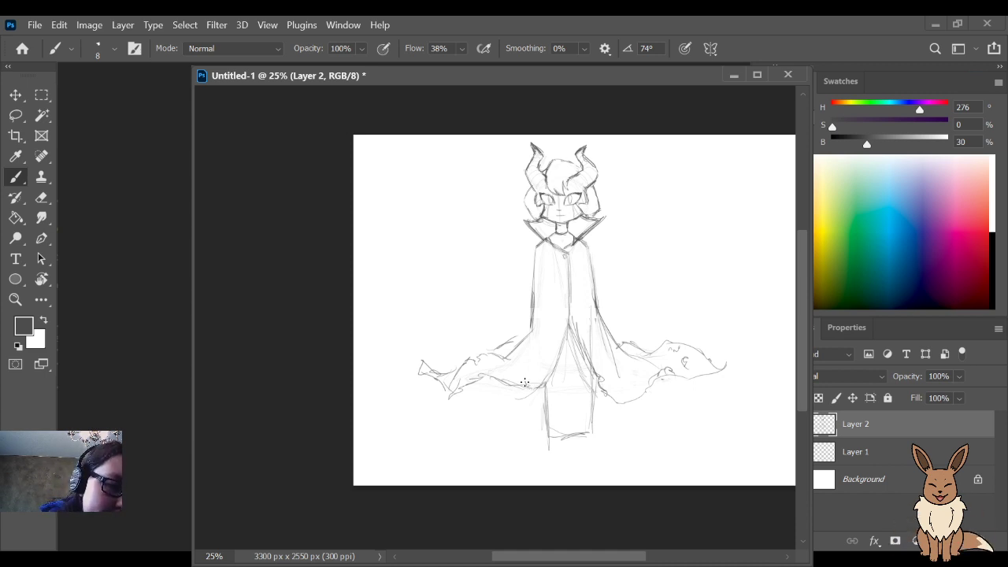
pyautogui.moveTo(519, 373); pyautogui.dragTo(509, 381)
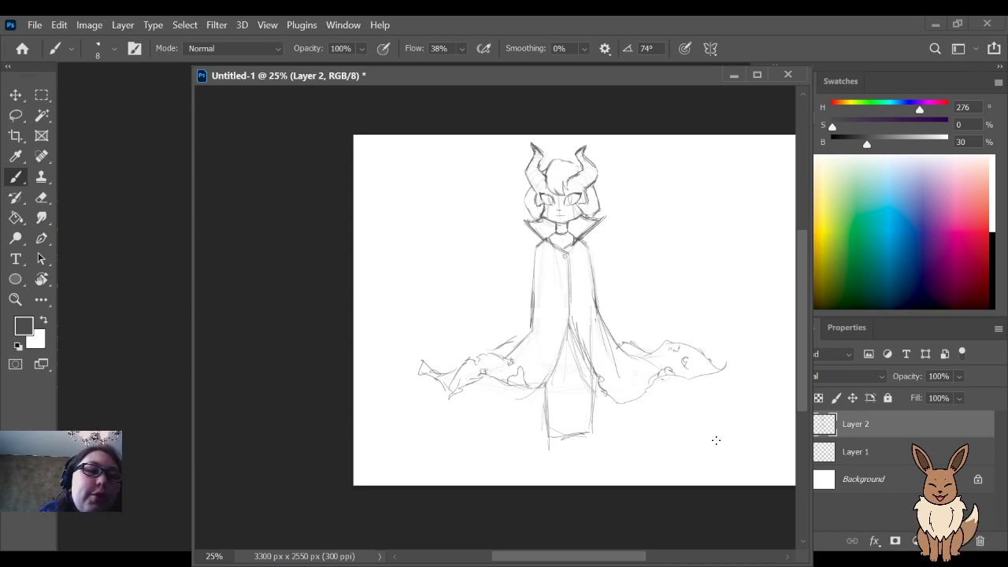
pyautogui.press('e')
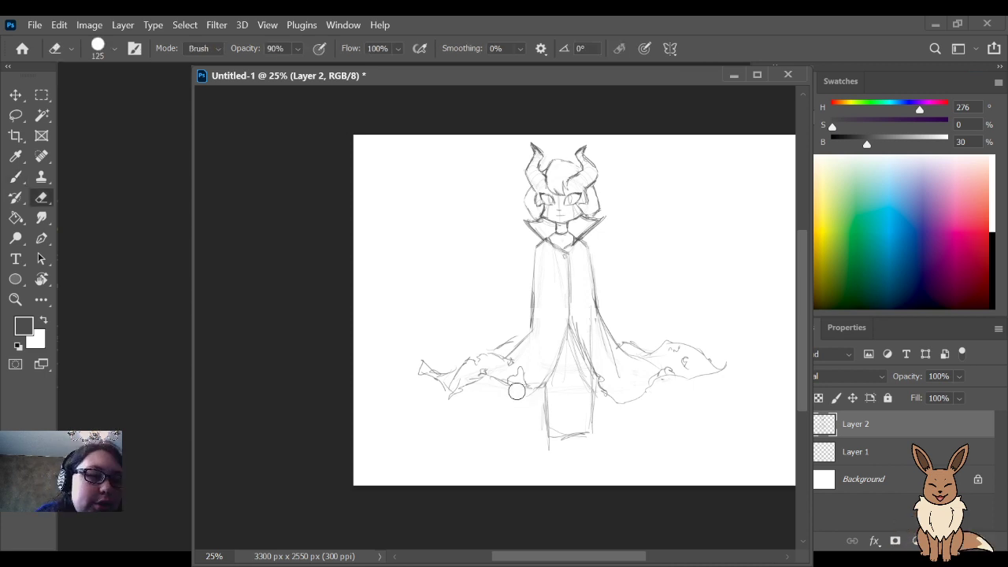
pyautogui.press('b')
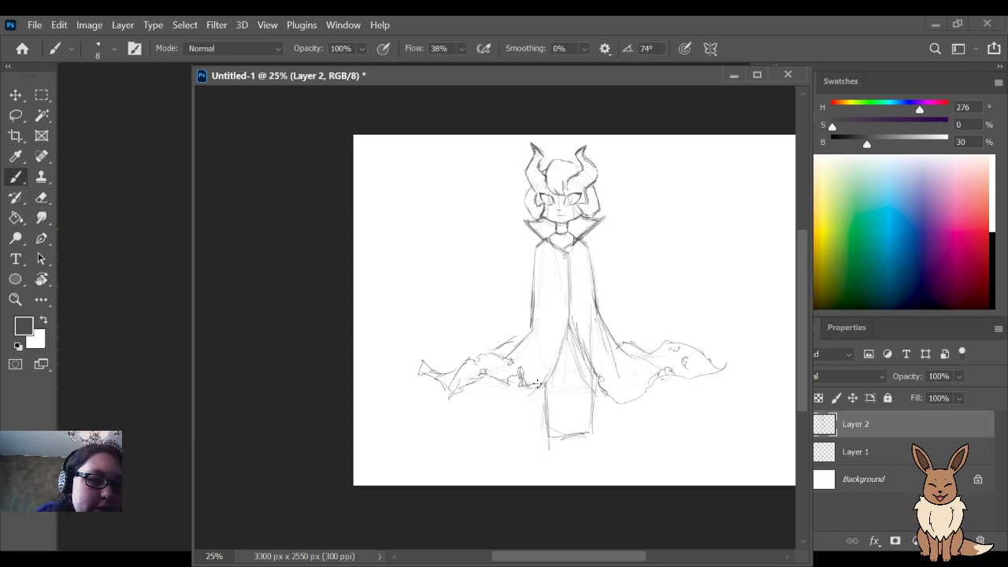
# Step: Darken the cloak's torn lower-left edge where it meets the underskirt, and reinforce the underskirt's right side
pyautogui.moveTo(536, 384); pyautogui.dragTo(545, 386)
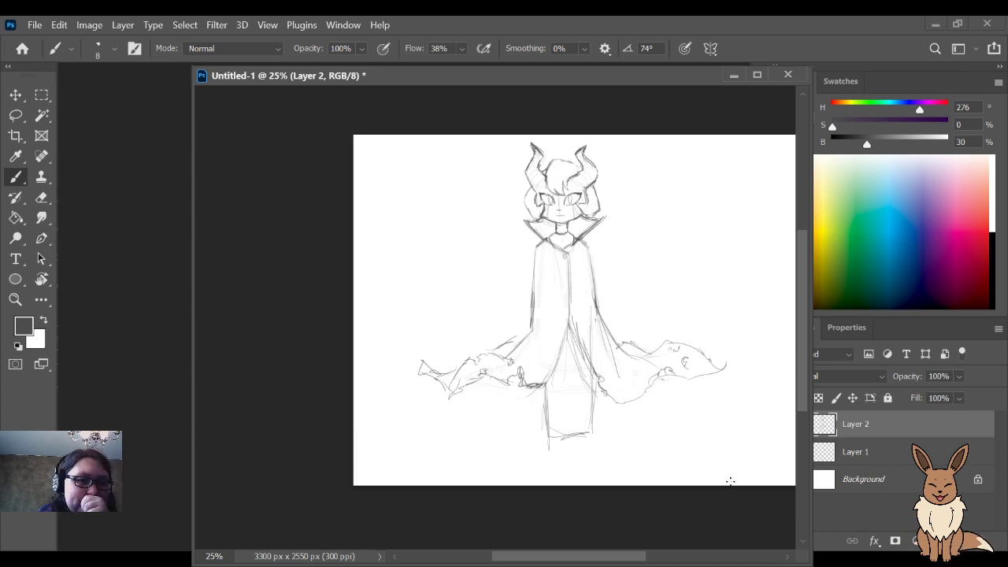
pyautogui.moveTo(590, 380); pyautogui.dragTo(584, 433)
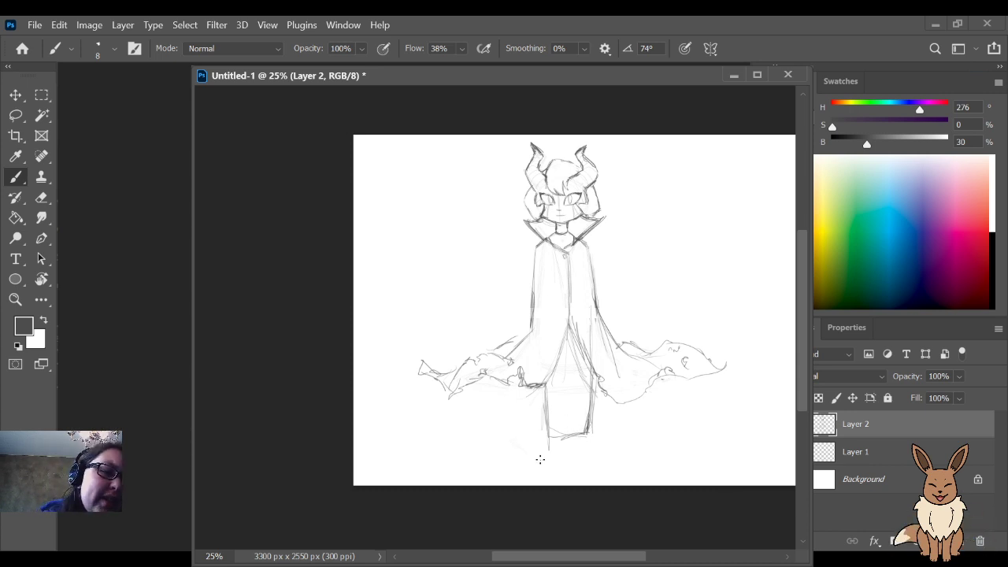
# Step: Try a ring of loose overlapping ellipses around the underskirt's base, and undo its strokes
pyautogui.moveTo(540, 459)
pyautogui.mouseDown()
pyautogui.moveTo(581, 418)
pyautogui.moveTo(593, 459)
pyautogui.moveTo(551, 417)
pyautogui.moveTo(625, 441)
pyautogui.moveTo(531, 409)
pyautogui.moveTo(633, 443)
pyautogui.mouseUp()
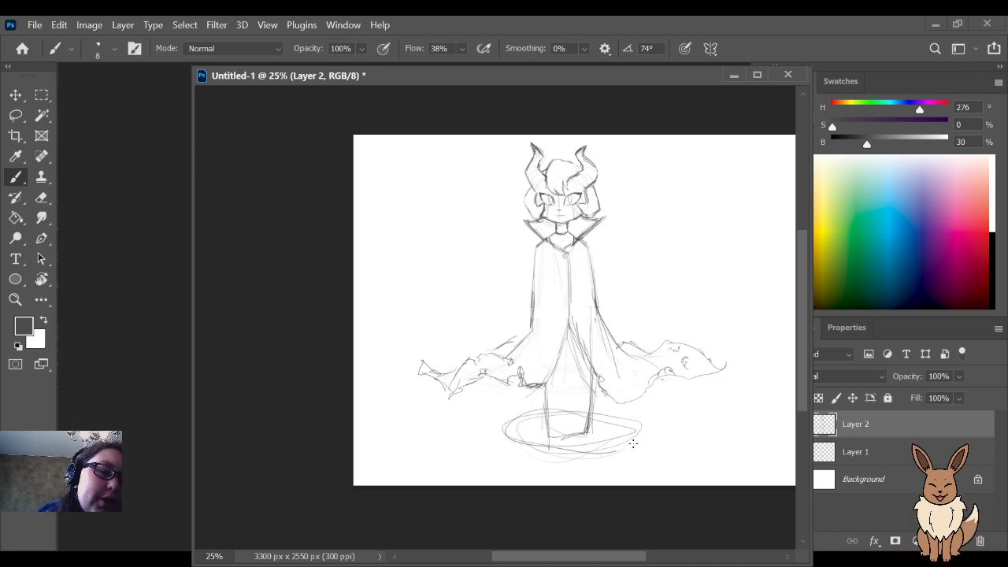
pyautogui.hotkey('ctrl', 'z')
pyautogui.hotkey('ctrl', 'z')
pyautogui.hotkey('ctrl', 'z')
pyautogui.hotkey('ctrl', 'z')
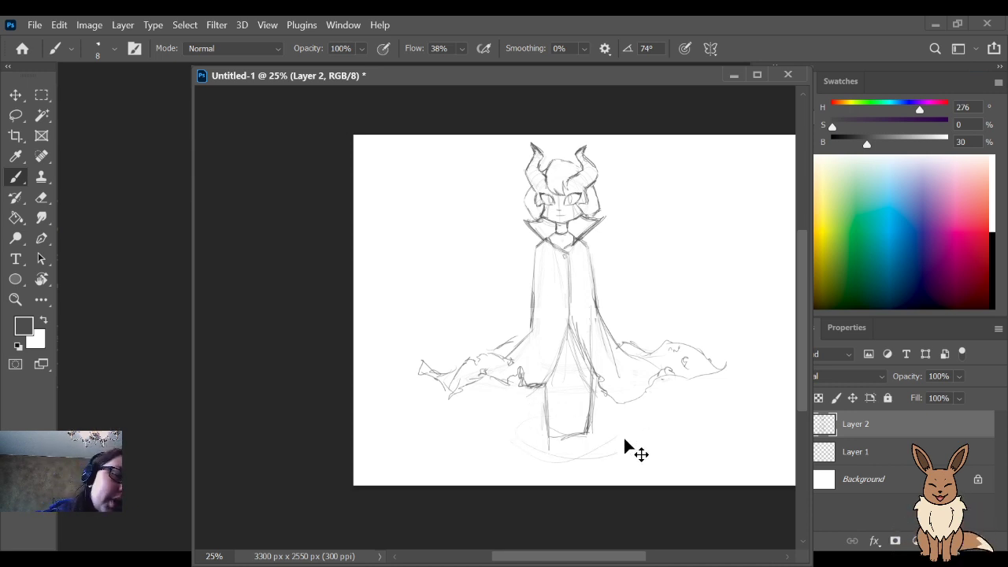
pyautogui.moveTo(586, 415)
pyautogui.mouseDown()
pyautogui.moveTo(529, 419)
pyautogui.moveTo(629, 432)
pyautogui.moveTo(507, 429)
pyautogui.moveTo(503, 440)
pyautogui.moveTo(508, 428)
pyautogui.moveTo(586, 460)
pyautogui.mouseUp()
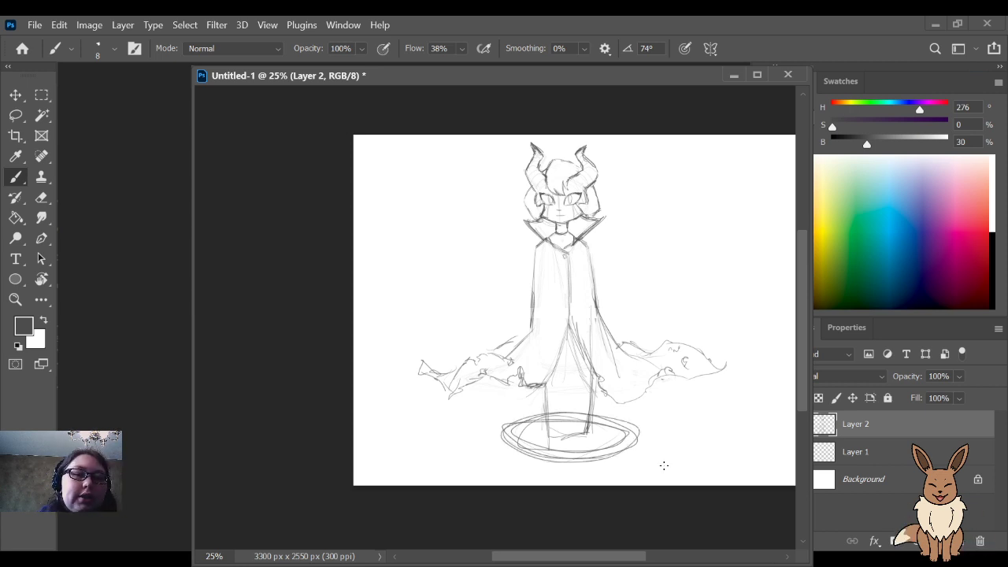
pyautogui.moveTo(528, 434)
pyautogui.mouseDown()
pyautogui.moveTo(548, 420)
pyautogui.moveTo(575, 440)
pyautogui.moveTo(645, 443)
pyautogui.mouseUp()
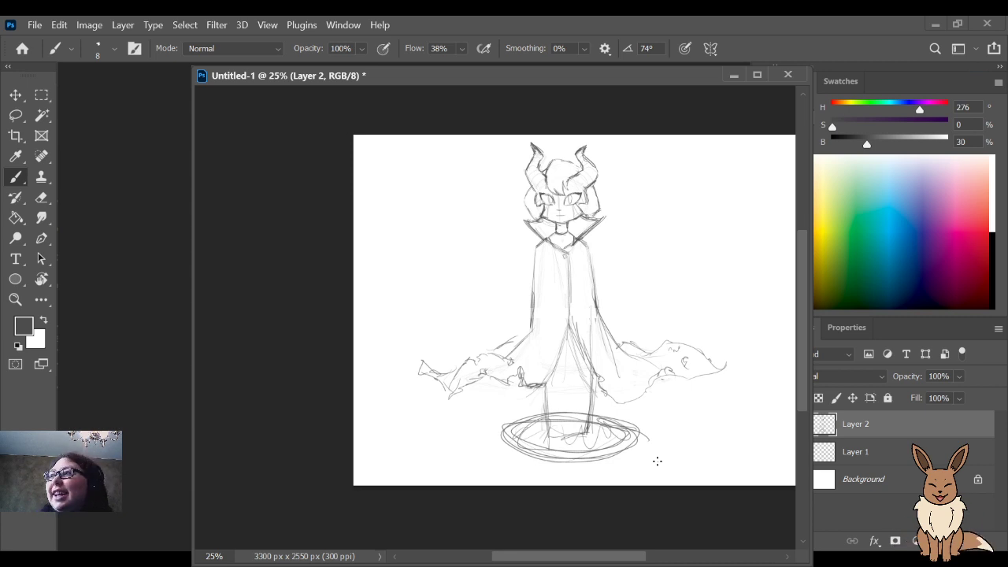
pyautogui.hotkey('ctrl', 'z')
pyautogui.hotkey('ctrl', 'z')
pyautogui.hotkey('ctrl', 'z')
pyautogui.hotkey('ctrl', 'z')
pyautogui.hotkey('ctrl', 'z')
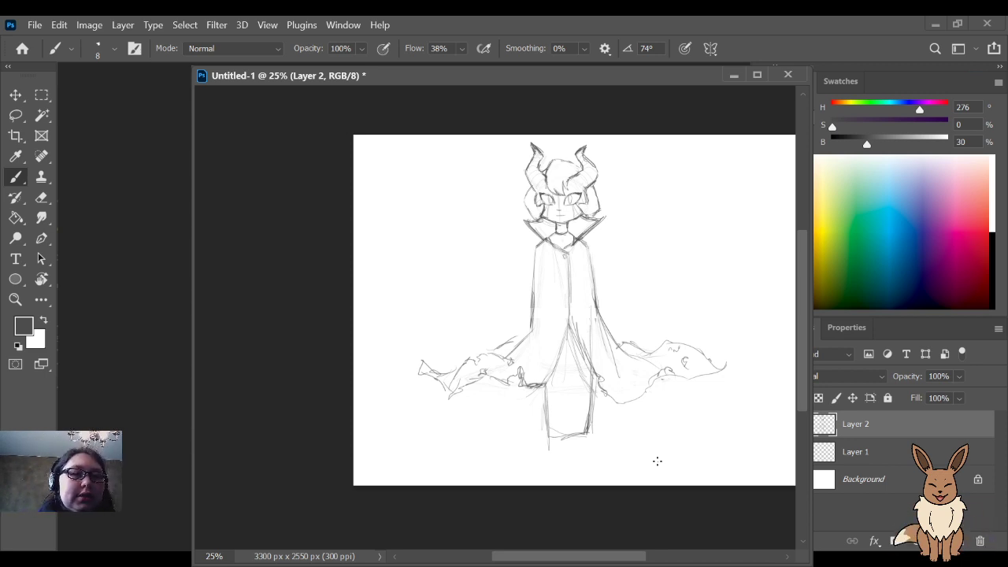
# Step: Erase the stray lines along the right edge of the cloak's opening, redraw that edge cleanly, and erase the small round clasp
pyautogui.press('e')
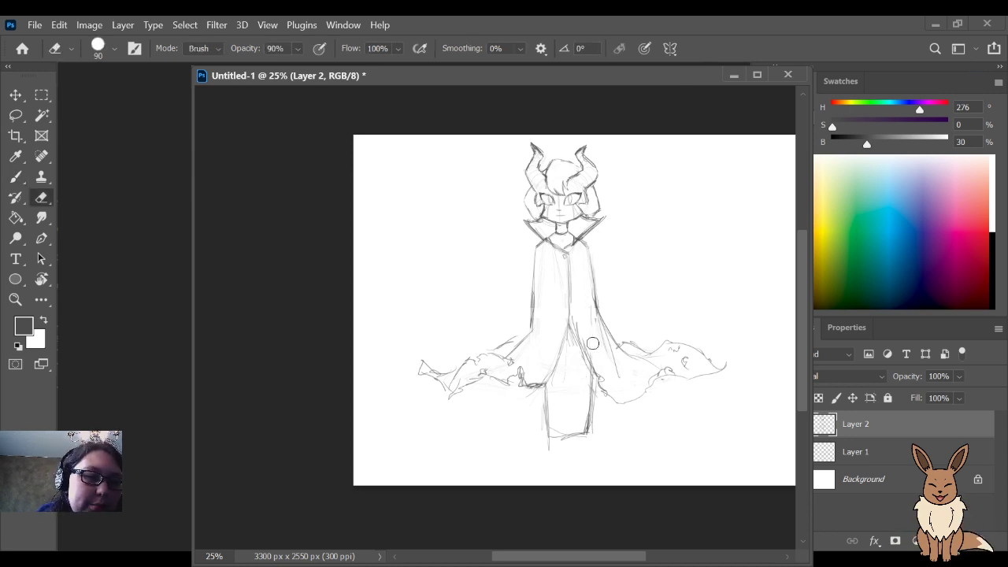
pyautogui.press('b')
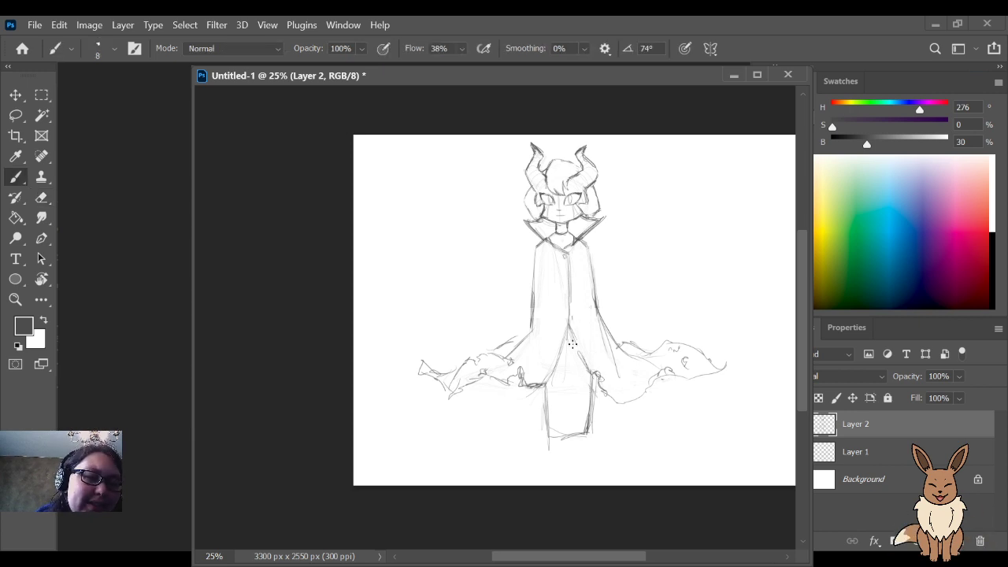
pyautogui.moveTo(579, 360); pyautogui.dragTo(569, 325)
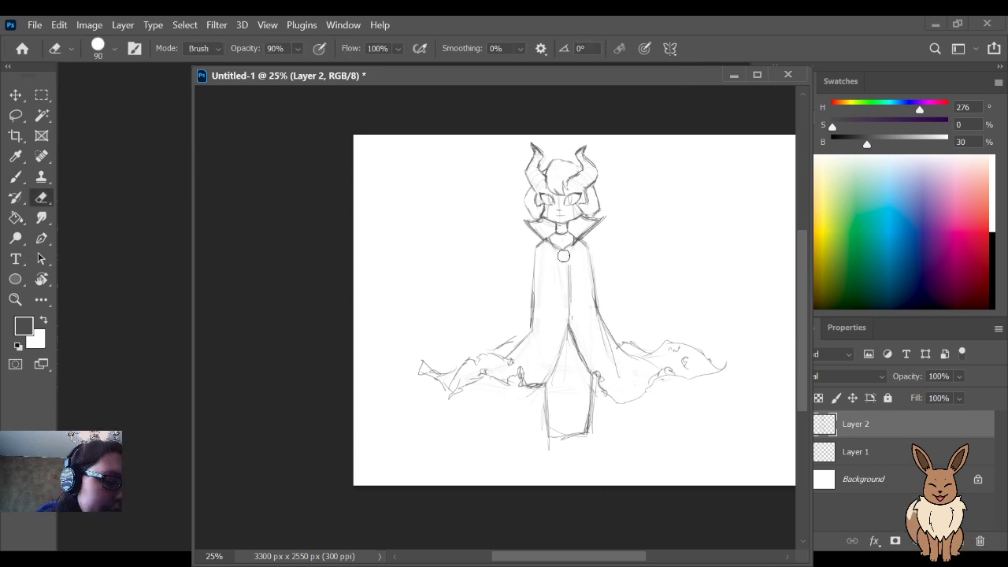
# Step: Try a dark forked clasp just below the collar, and undo its strokes
pyautogui.press('v')
pyautogui.press('b')
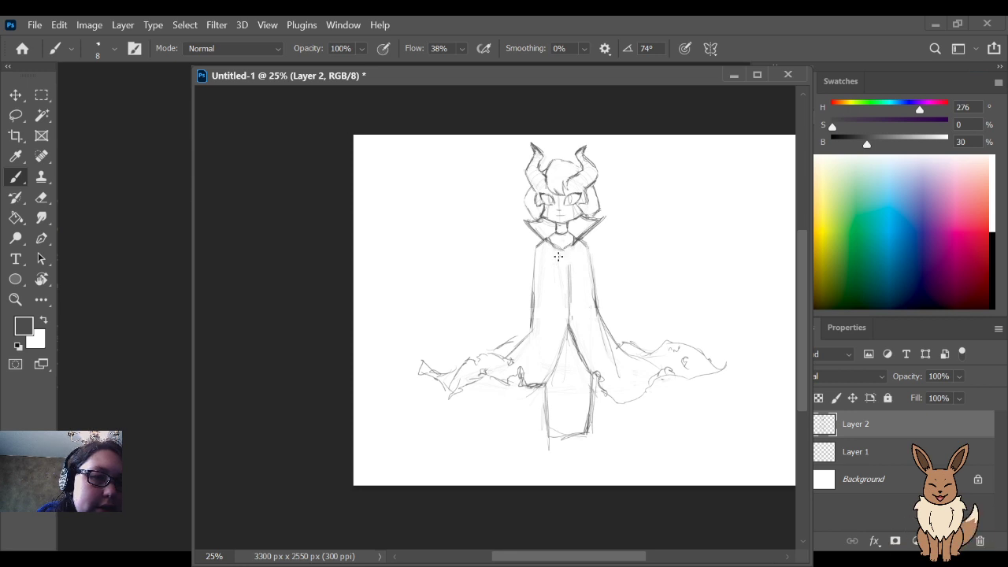
pyautogui.moveTo(560, 257)
pyautogui.mouseDown()
pyautogui.moveTo(555, 270)
pyautogui.moveTo(563, 252)
pyautogui.moveTo(573, 270)
pyautogui.moveTo(556, 270)
pyautogui.mouseUp()
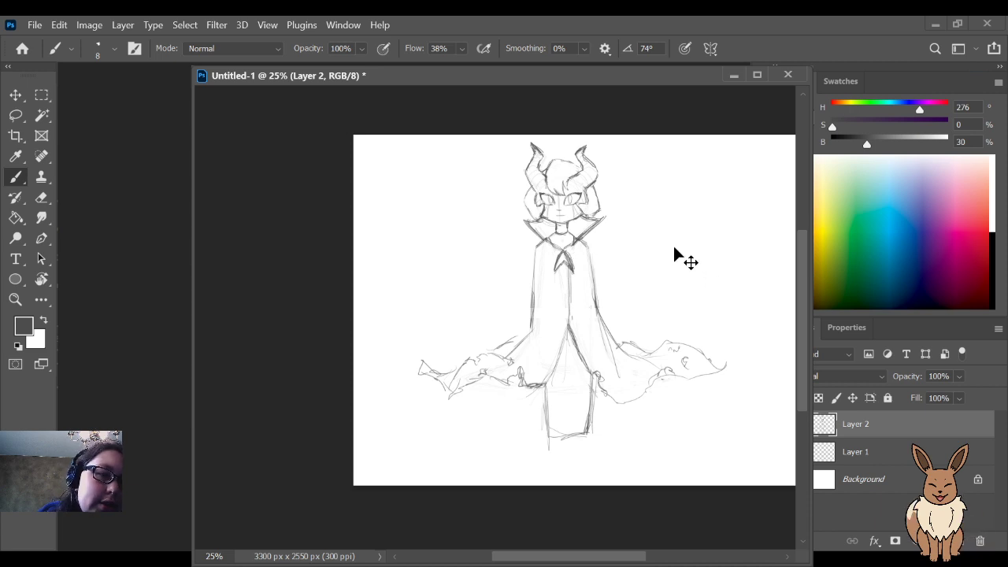
pyautogui.hotkey('ctrl', 'z')
pyautogui.hotkey('ctrl', 'z')
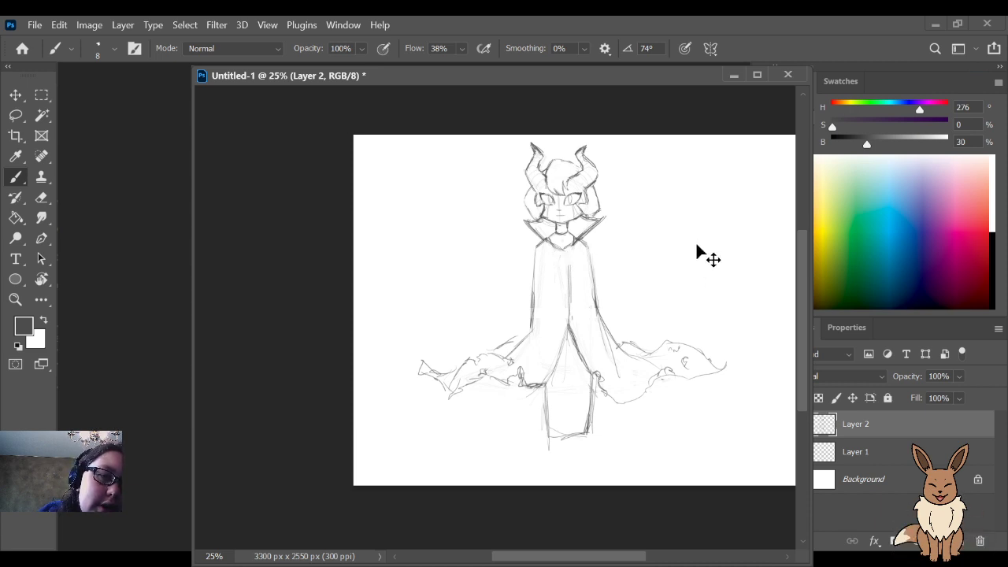
# Step: Try a large star of crossing strokes in the blank area right of the character, and undo its strokes
pyautogui.moveTo(686, 279)
pyautogui.mouseDown()
pyautogui.moveTo(697, 218)
pyautogui.moveTo(703, 290)
pyautogui.moveTo(684, 256)
pyautogui.moveTo(652, 303)
pyautogui.moveTo(725, 226)
pyautogui.moveTo(674, 222)
pyautogui.moveTo(718, 297)
pyautogui.mouseUp()
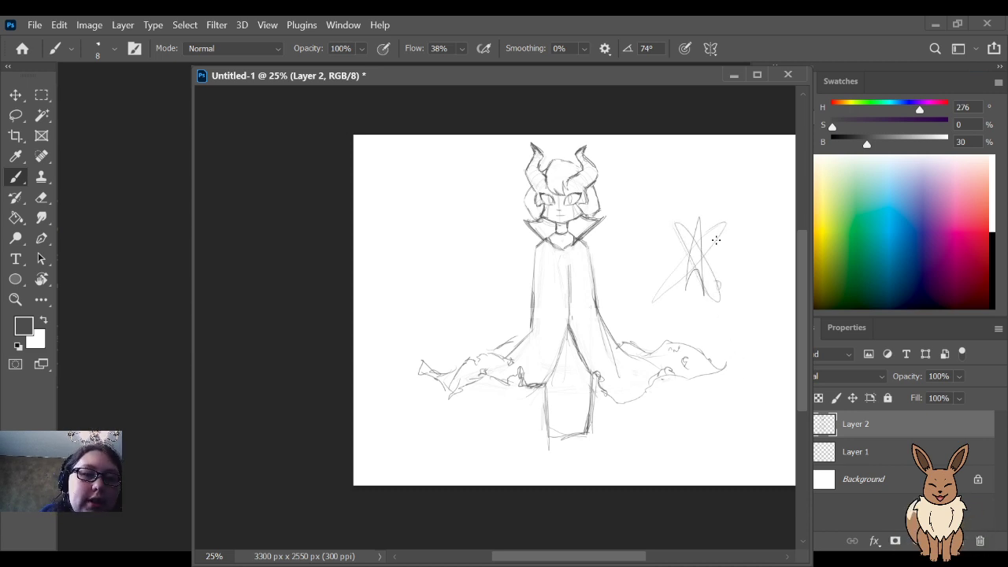
pyautogui.moveTo(711, 244); pyautogui.dragTo(717, 250)
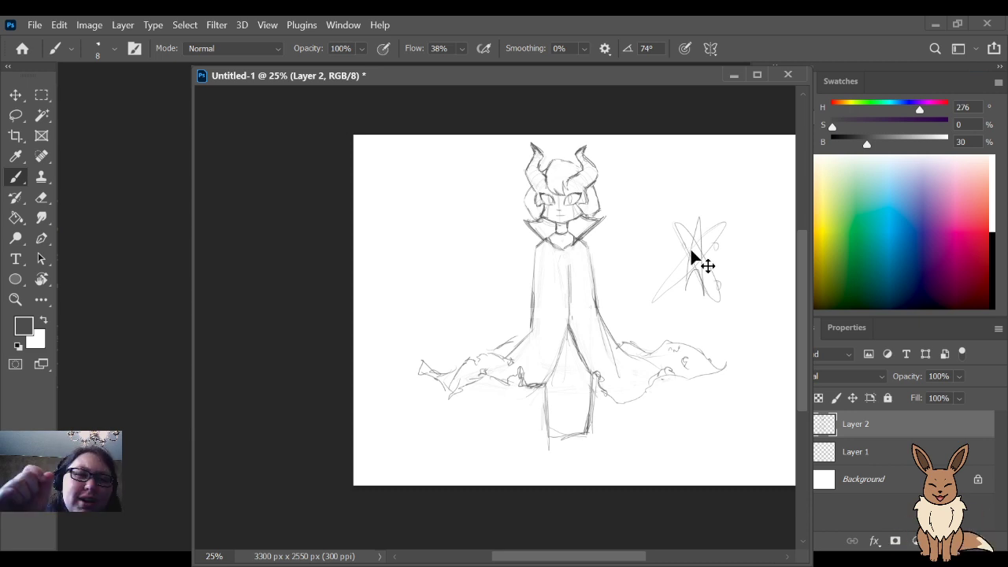
pyautogui.hotkey('ctrl', 'z')
pyautogui.hotkey('ctrl', 'z')
pyautogui.hotkey('ctrl', 'z')
pyautogui.hotkey('ctrl', 'z')
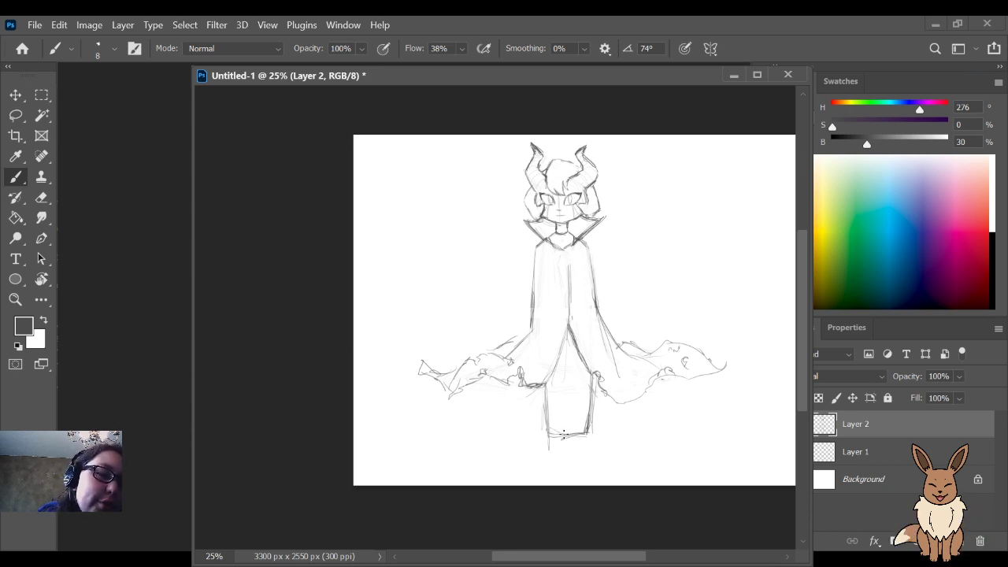
# Step: Erase the line overshooting the underskirt's lower-left corner, and sketch a small forked clasp with two pointed ends below the collar
pyautogui.press('e')
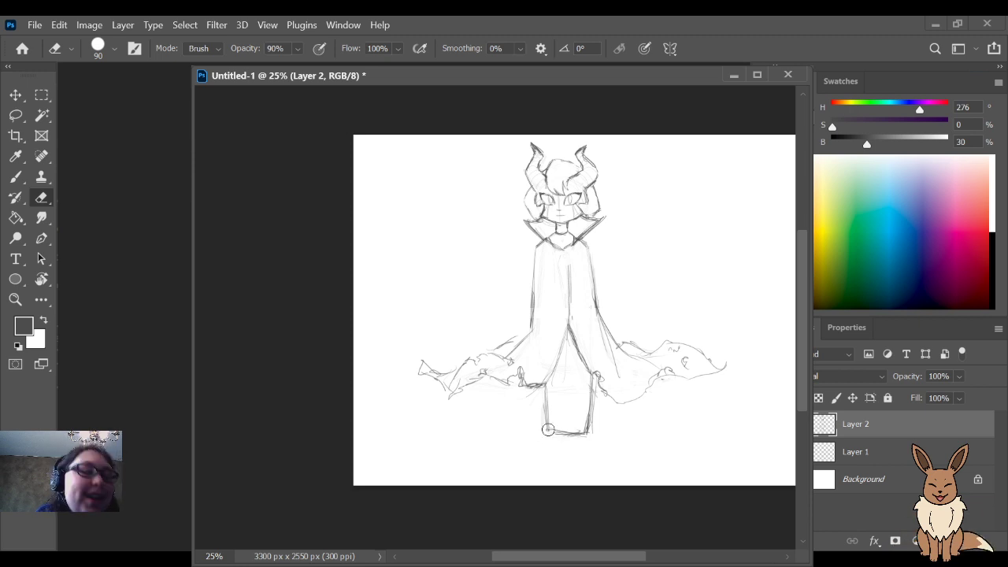
pyautogui.press('b')
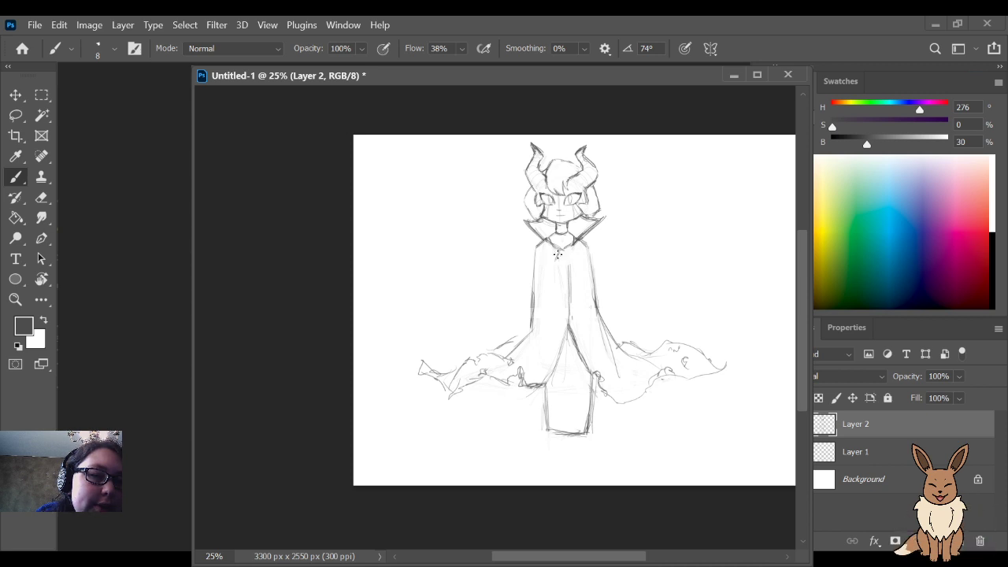
pyautogui.moveTo(561, 258)
pyautogui.mouseDown()
pyautogui.moveTo(552, 268)
pyautogui.moveTo(572, 264)
pyautogui.mouseUp()
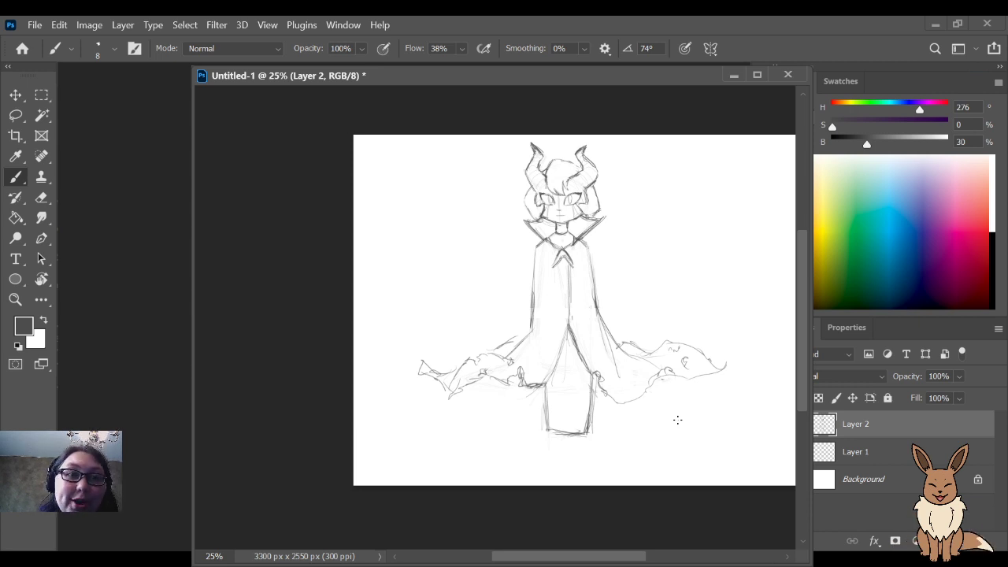
# Step: Rework the straight underskirt's hem and left side, and add long vertical fold lines below the cloak's opening
pyautogui.press('e')
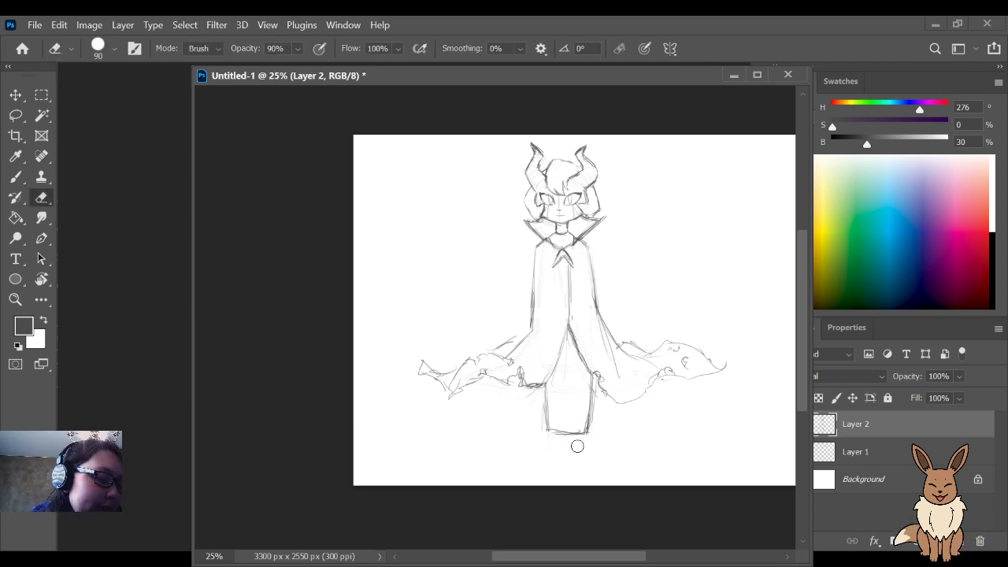
pyautogui.press('b')
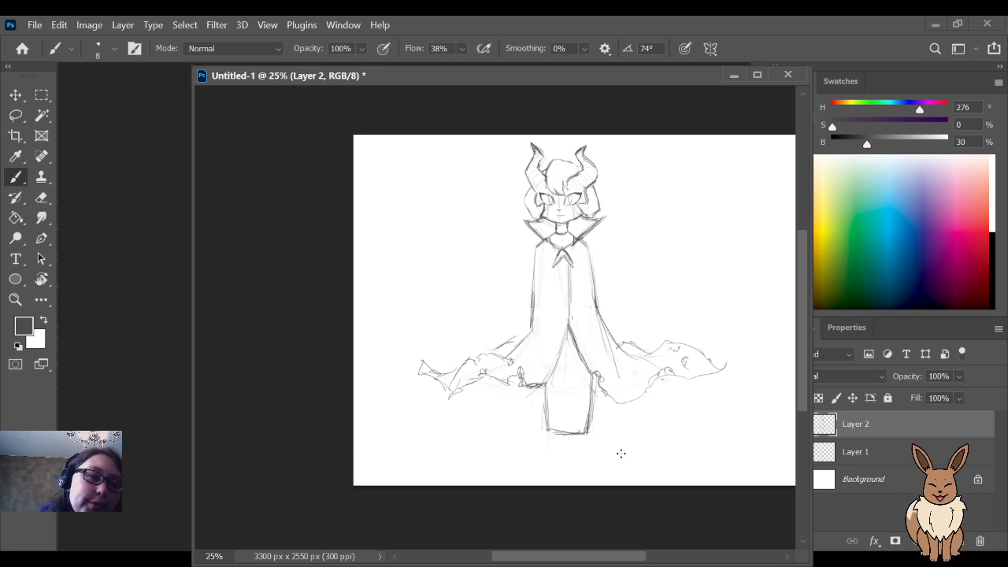
pyautogui.press('e')
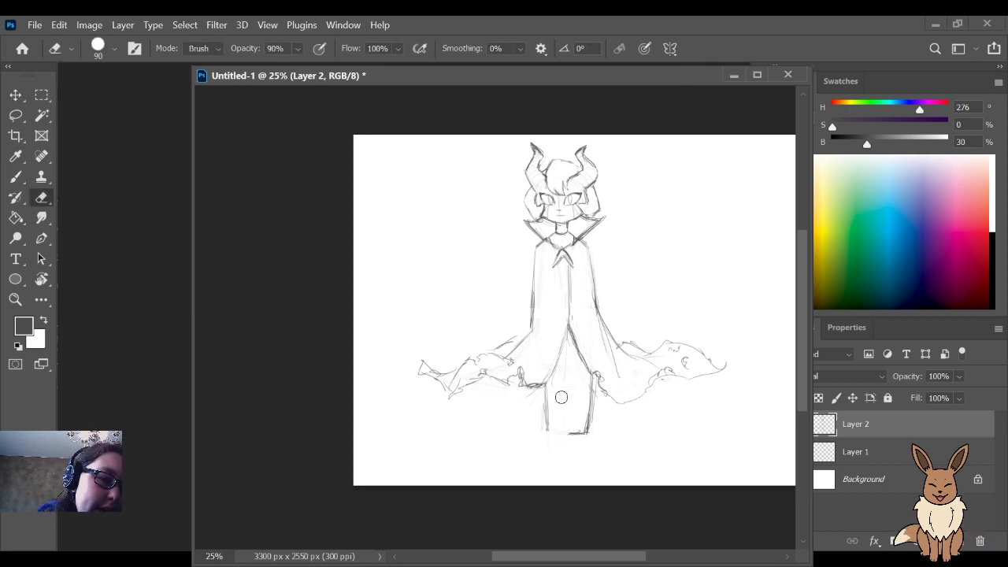
pyautogui.press('b')
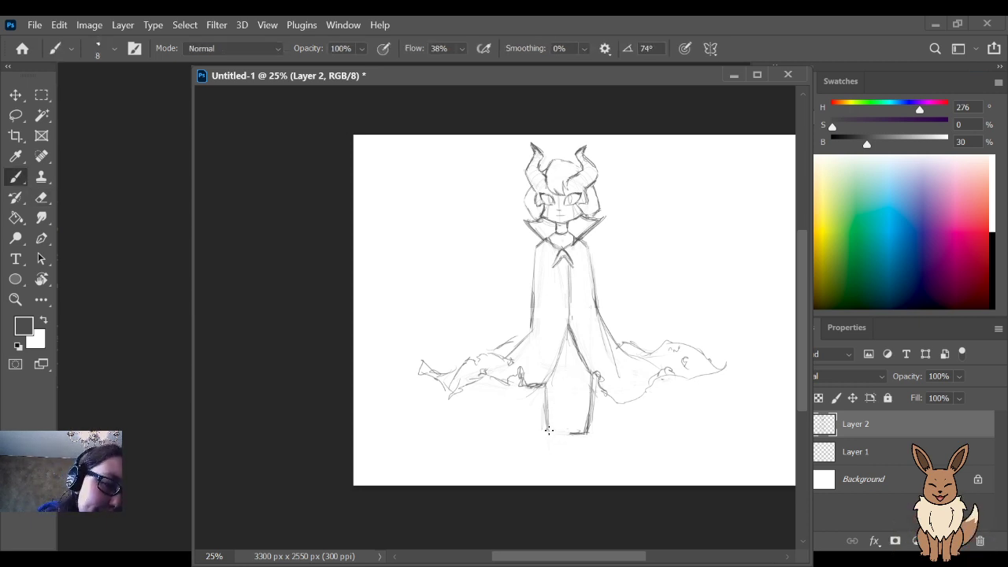
pyautogui.moveTo(548, 431)
pyautogui.mouseDown()
pyautogui.moveTo(575, 433)
pyautogui.moveTo(547, 430)
pyautogui.moveTo(545, 415)
pyautogui.mouseUp()
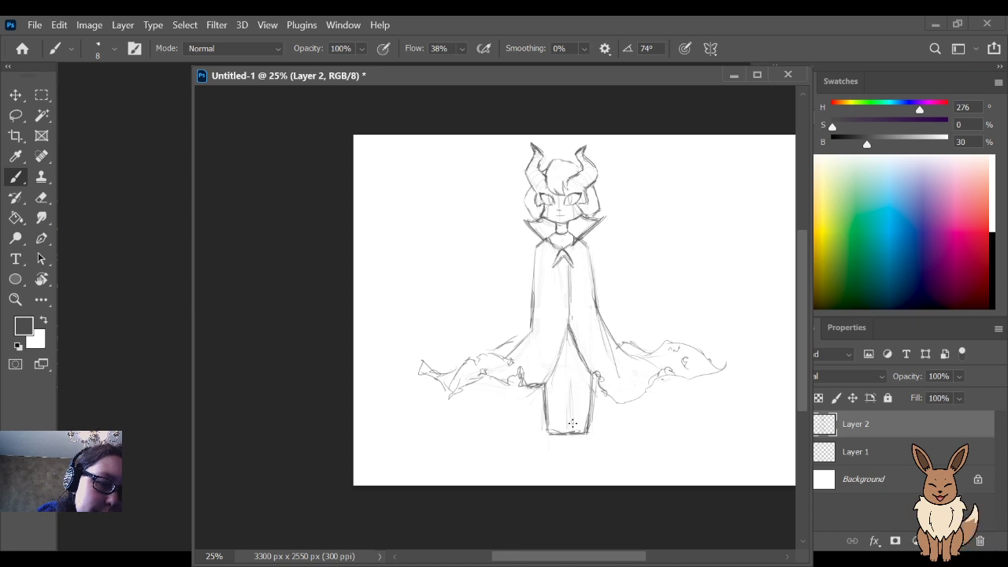
pyautogui.moveTo(577, 434); pyautogui.dragTo(571, 346)
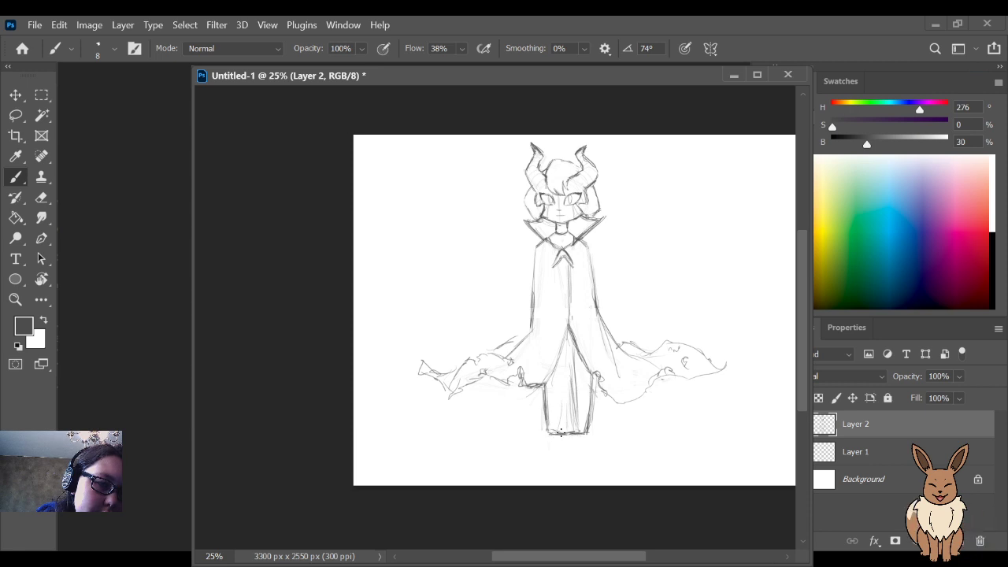
pyautogui.moveTo(561, 432)
pyautogui.mouseDown()
pyautogui.moveTo(564, 358)
pyautogui.moveTo(559, 426)
pyautogui.moveTo(547, 421)
pyautogui.moveTo(544, 392)
pyautogui.moveTo(551, 447)
pyautogui.moveTo(591, 428)
pyautogui.moveTo(592, 410)
pyautogui.moveTo(569, 442)
pyautogui.moveTo(541, 414)
pyautogui.moveTo(565, 438)
pyautogui.mouseUp()
# Step: Erase the straight underskirt and its fold lines below the cloak with the eraser at size 90
pyautogui.press('e')
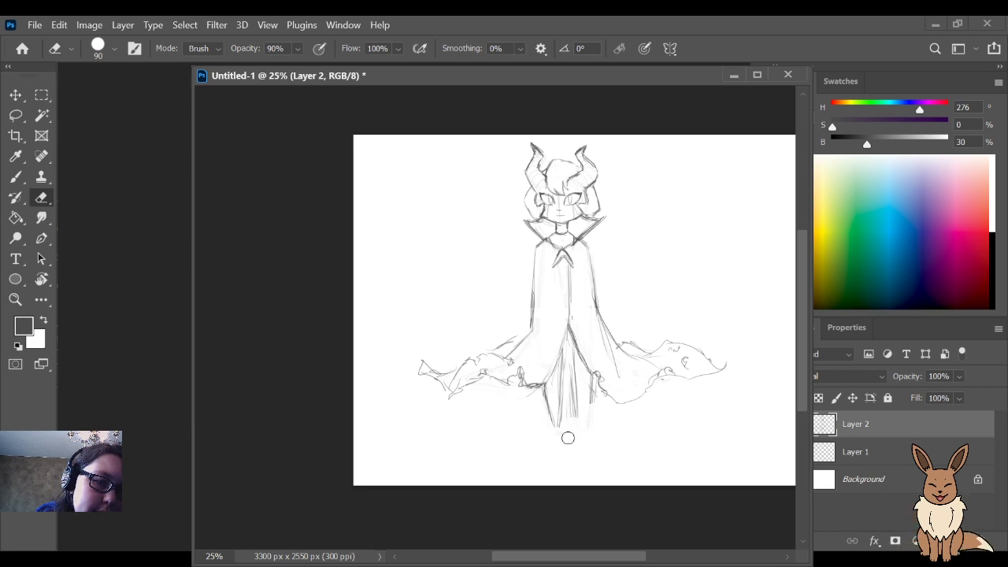
pyautogui.press('b')
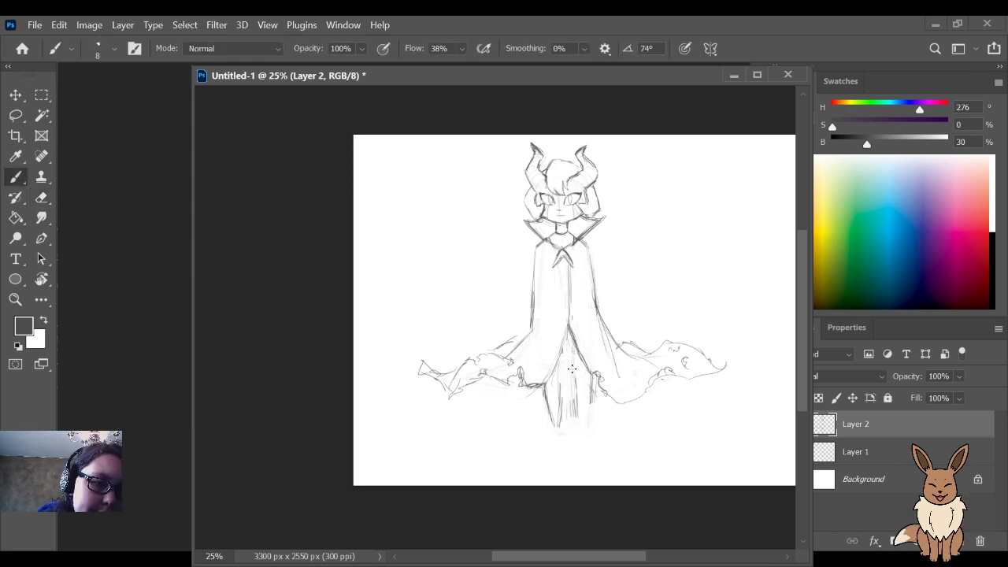
pyautogui.press('e')
pyautogui.moveTo(574, 374)
pyautogui.mouseDown()
pyautogui.moveTo(586, 390)
pyautogui.moveTo(570, 417)
pyautogui.moveTo(550, 397)
pyautogui.moveTo(551, 416)
pyautogui.mouseUp()
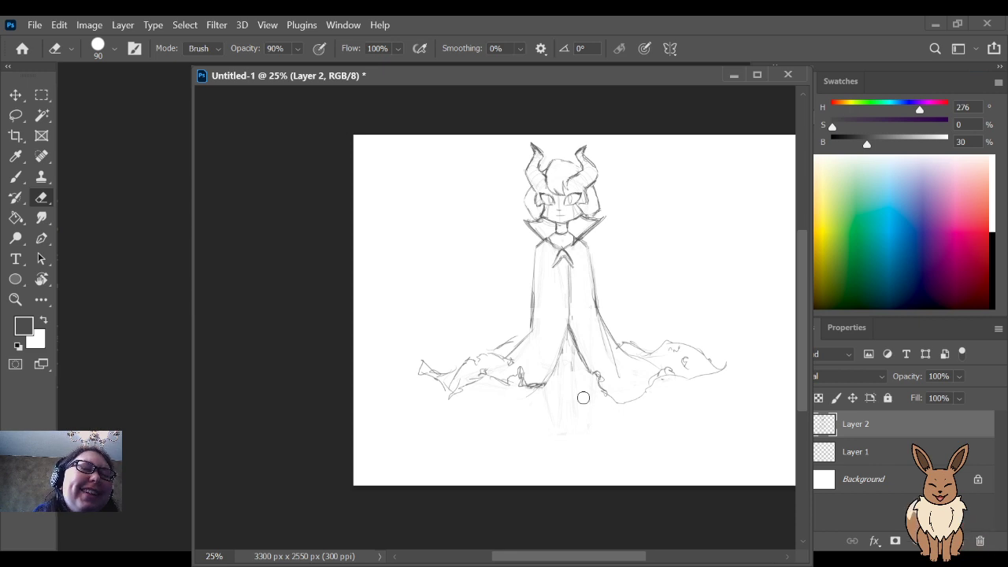
# Step: Sketch a tapered underskirt narrowing to a small blunt hem below the cloak's opening, with a fold line down its middle
pyautogui.press('b')
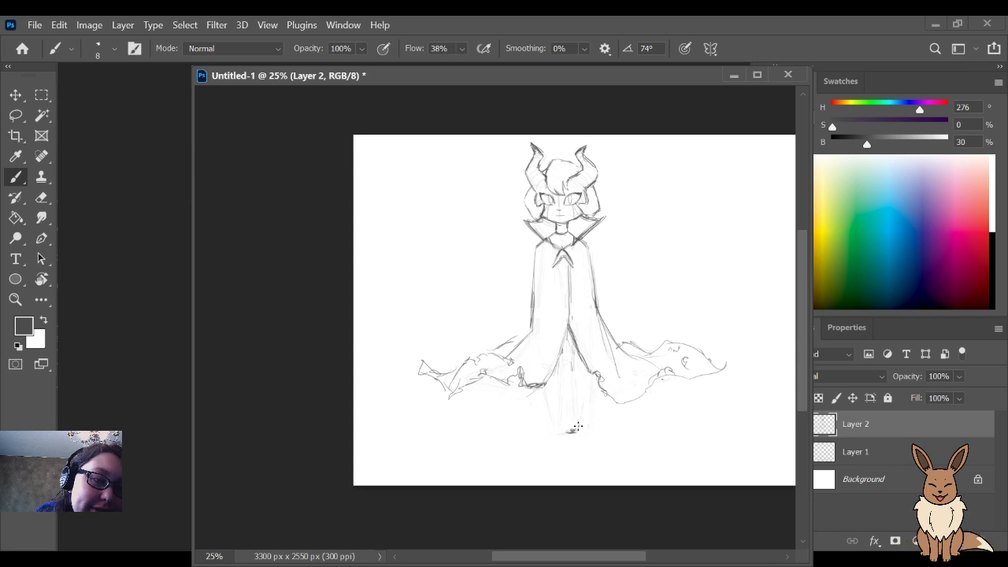
pyautogui.moveTo(586, 381); pyautogui.dragTo(574, 430)
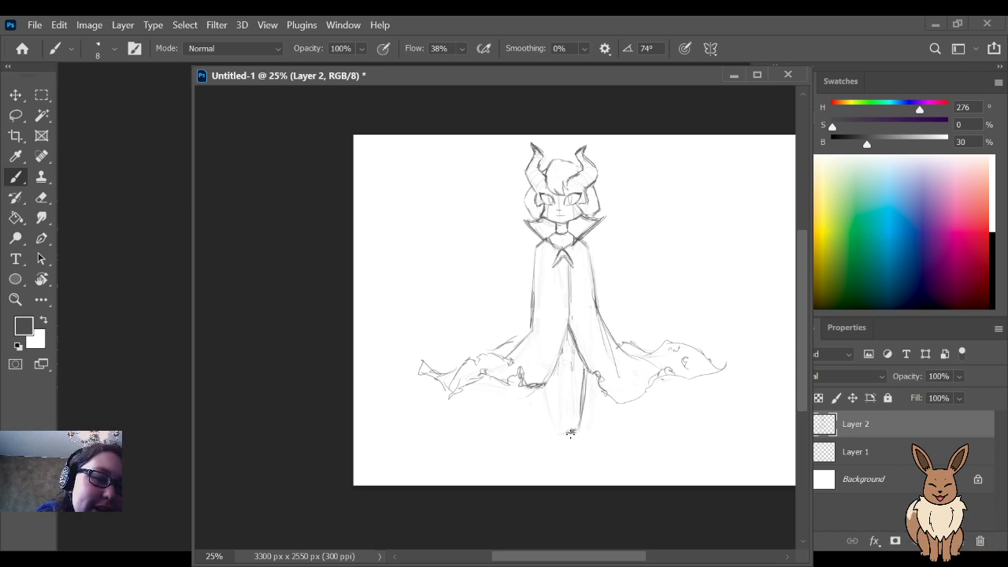
pyautogui.moveTo(561, 394); pyautogui.dragTo(564, 432)
pyautogui.moveTo(550, 373); pyautogui.dragTo(567, 431)
pyautogui.moveTo(566, 373); pyautogui.dragTo(569, 429)
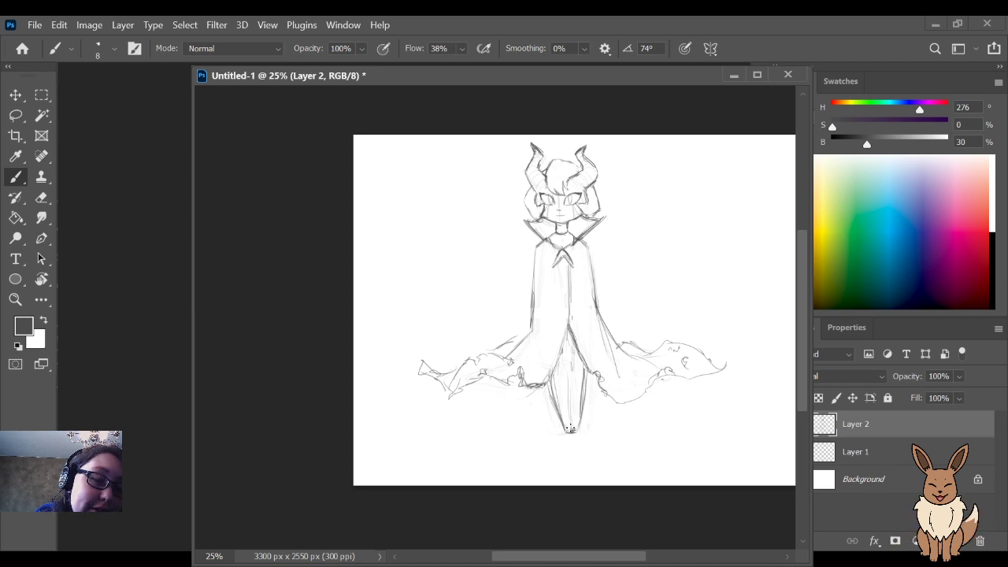
# Step: Darken the tapered underskirt's folds and right side, and clean up around its lower end with the eraser
pyautogui.moveTo(568, 340)
pyautogui.mouseDown()
pyautogui.moveTo(571, 417)
pyautogui.moveTo(567, 357)
pyautogui.mouseUp()
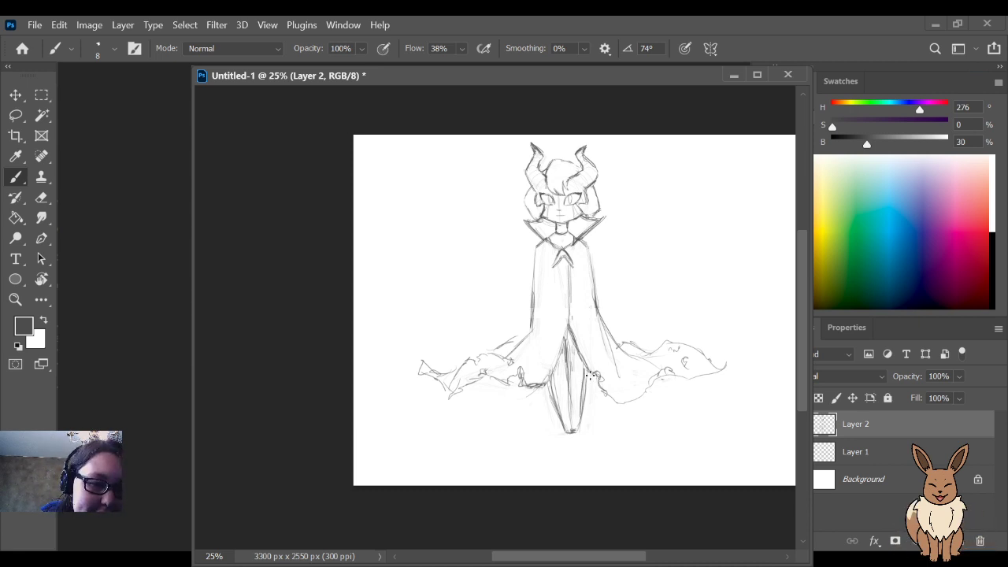
pyautogui.moveTo(588, 370); pyautogui.dragTo(581, 385)
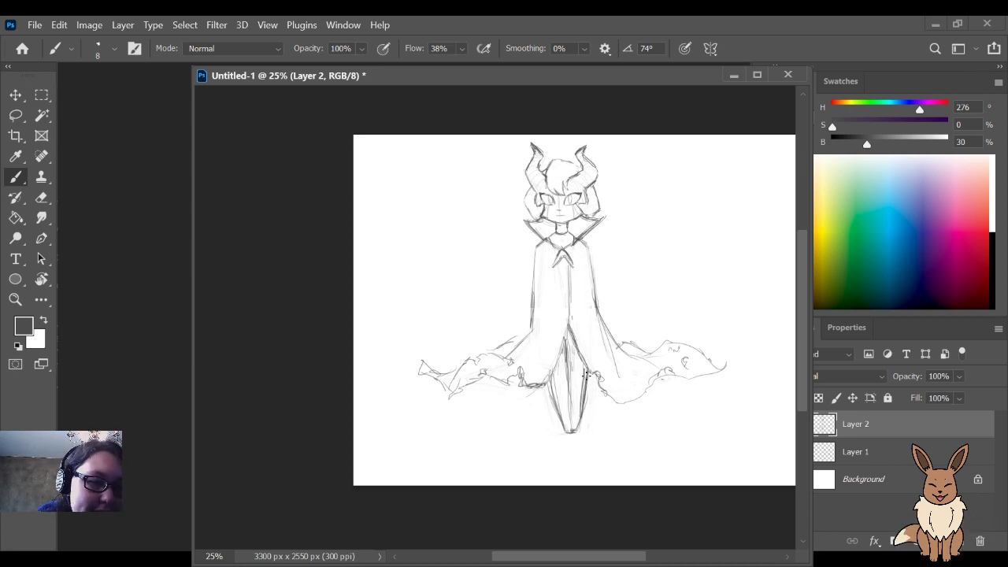
pyautogui.press('e')
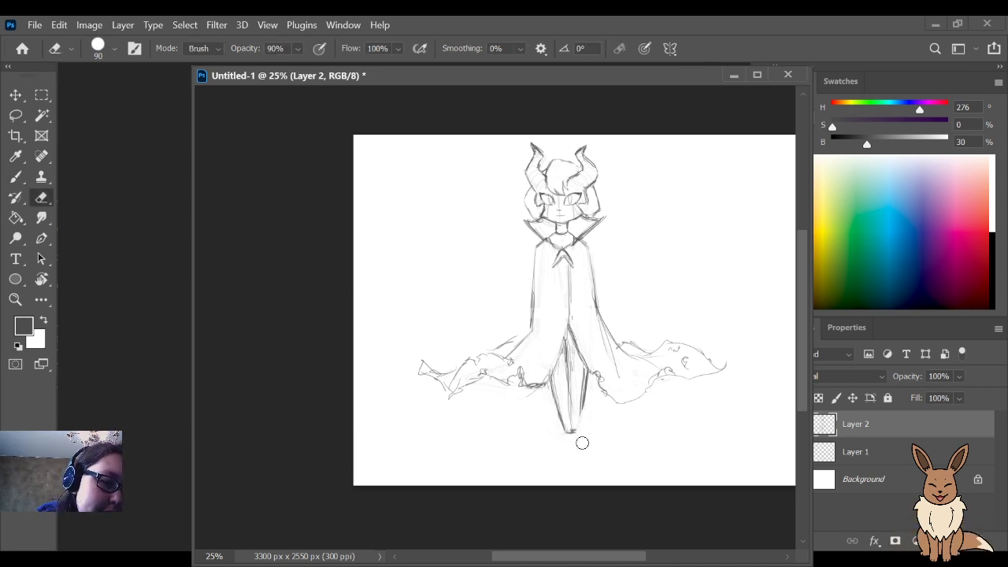
pyautogui.press('b')
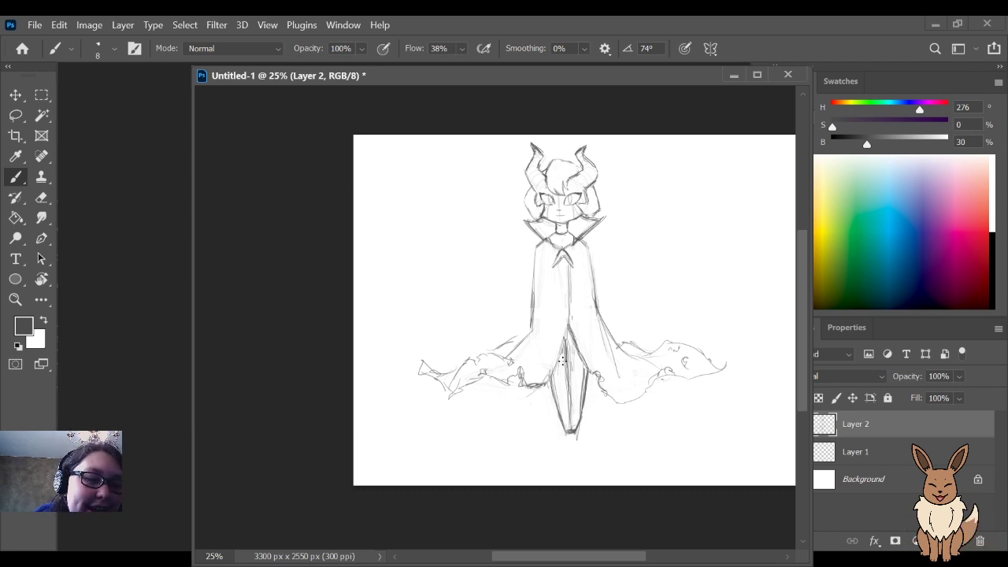
# Step: Darken the vertical folds between the cloak's opening and the tapered underskirt's lower end, and shape the underskirt's pointed upper edges
pyautogui.moveTo(565, 425); pyautogui.dragTo(565, 358)
pyautogui.moveTo(568, 400); pyautogui.dragTo(568, 341)
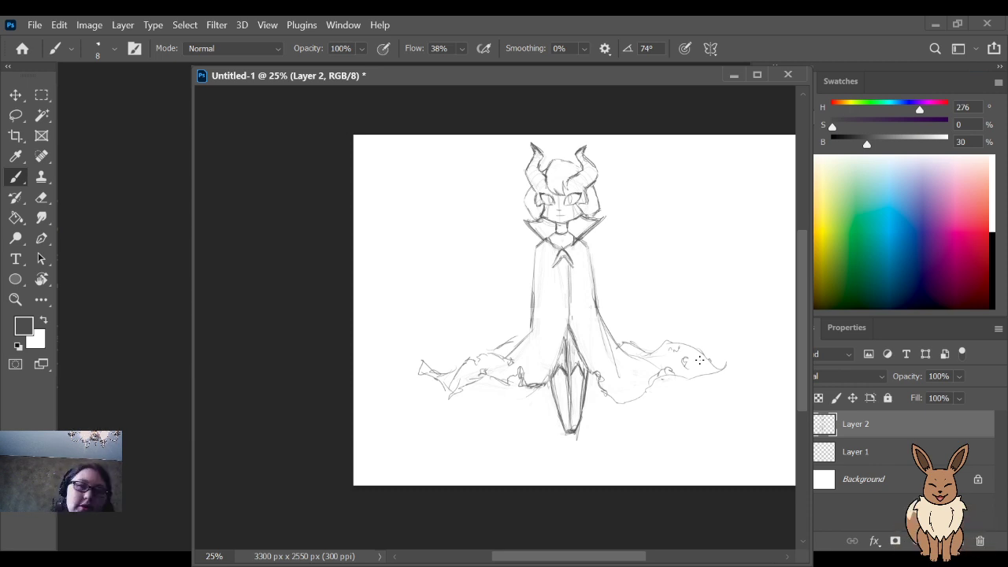
pyautogui.moveTo(567, 383); pyautogui.dragTo(568, 426)
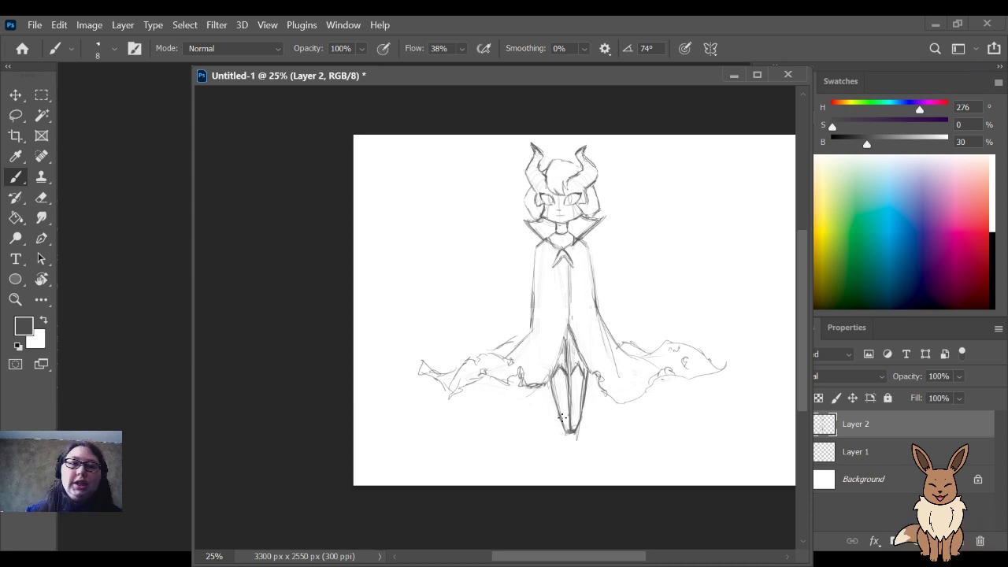
# Step: Save the document as NightmareSeekerDemonSona.psd
pyautogui.hotkey('alt', 'Tab')
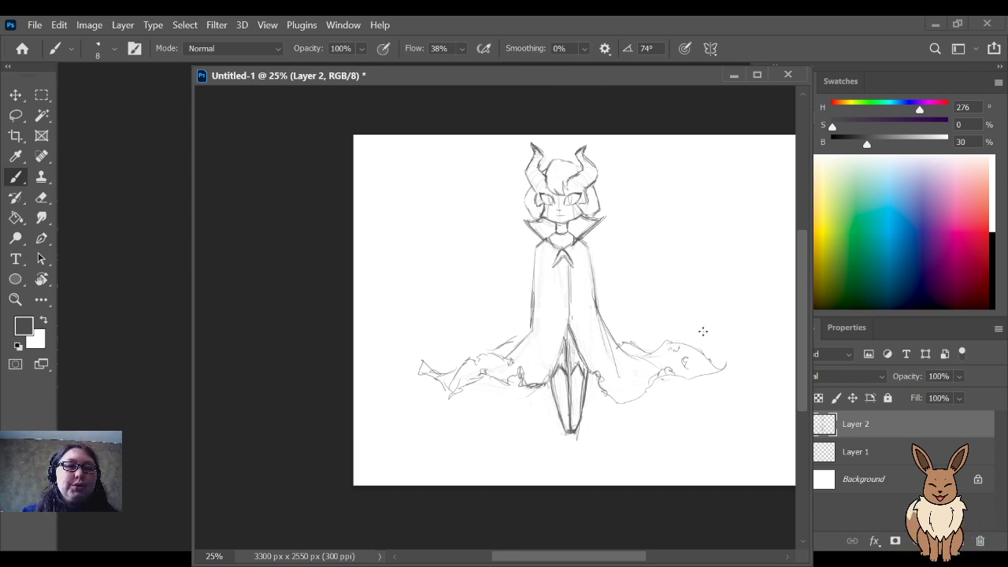
pyautogui.moveTo(672, 329); pyautogui.dragTo(639, 330)
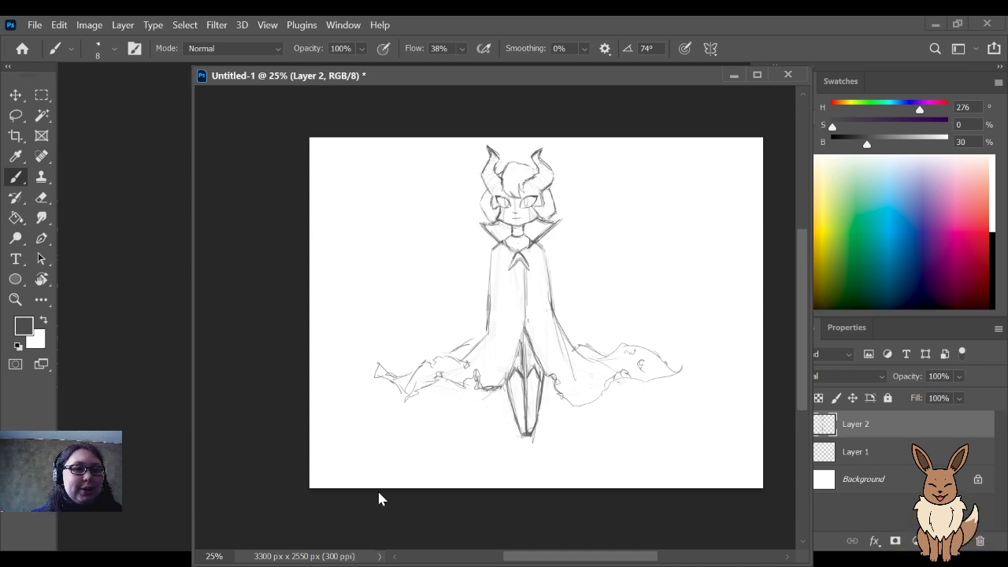
pyautogui.moveTo(605, 278); pyautogui.dragTo(606, 278)
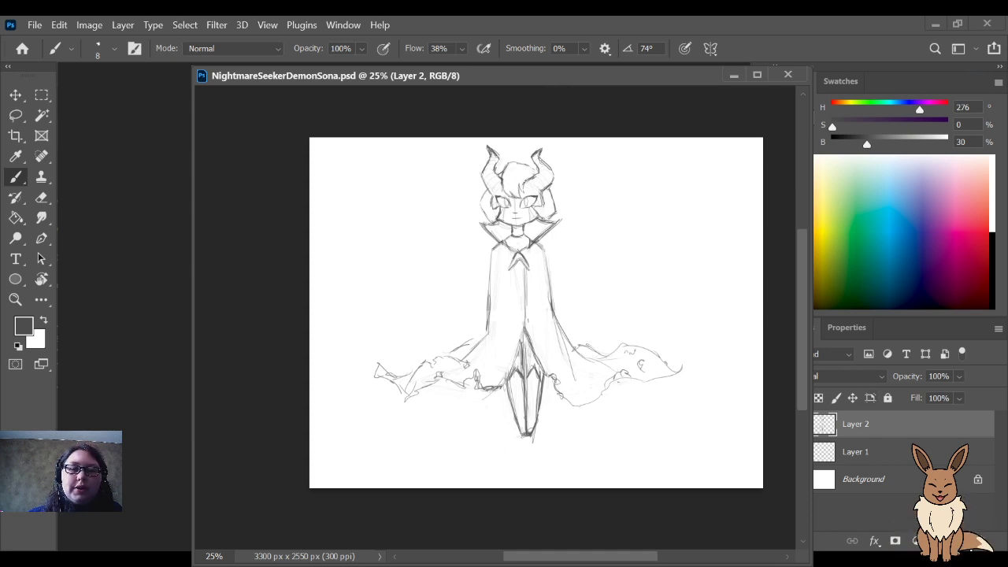
# Step: Add a new layer directly beneath Layer 2 and choose the rough textured brush at size 60 with 90% flow
pyautogui.hotkey('ctrl', 'shift', 'alt', 'n')
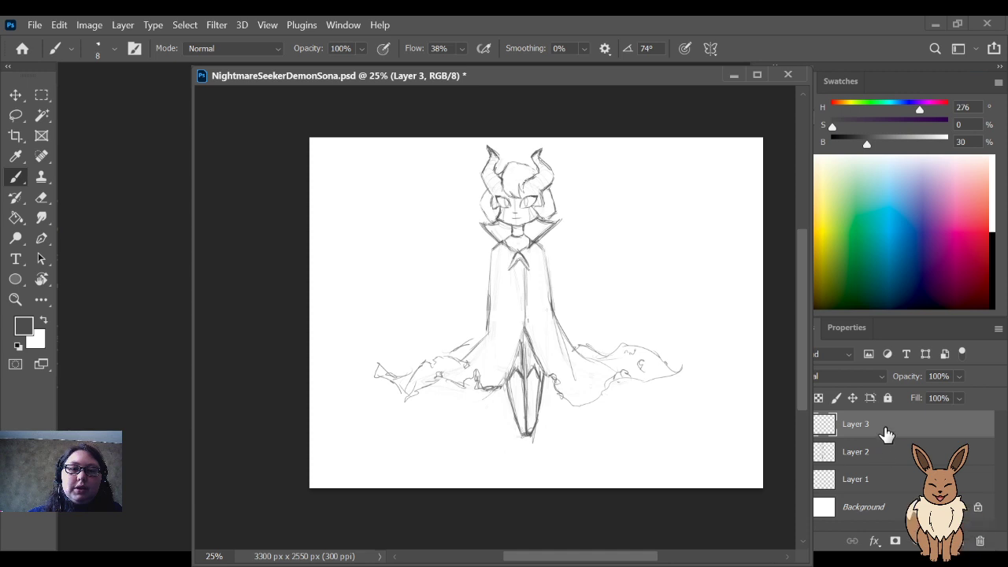
pyautogui.moveTo(886, 435); pyautogui.dragTo(884, 472)
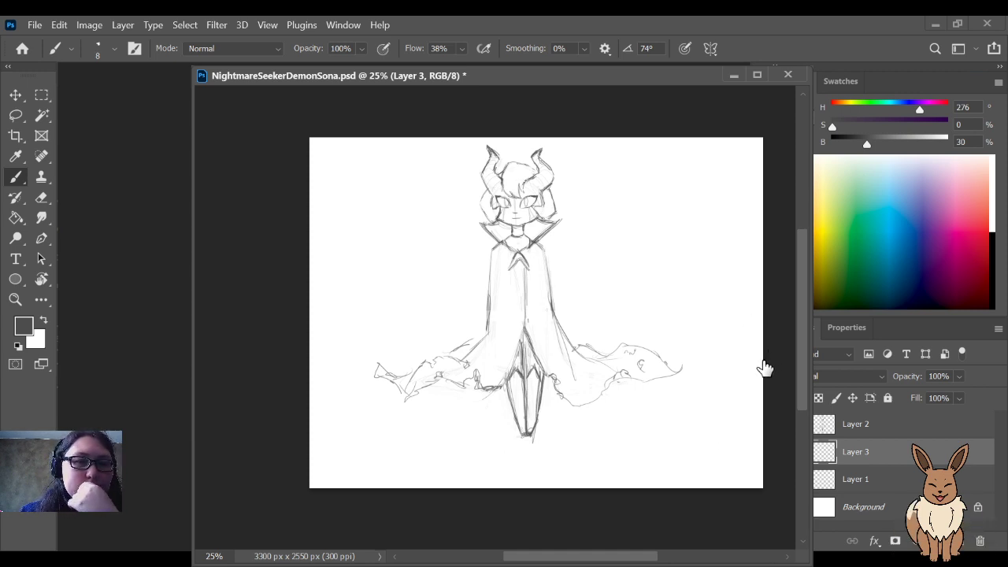
pyautogui.press('r')
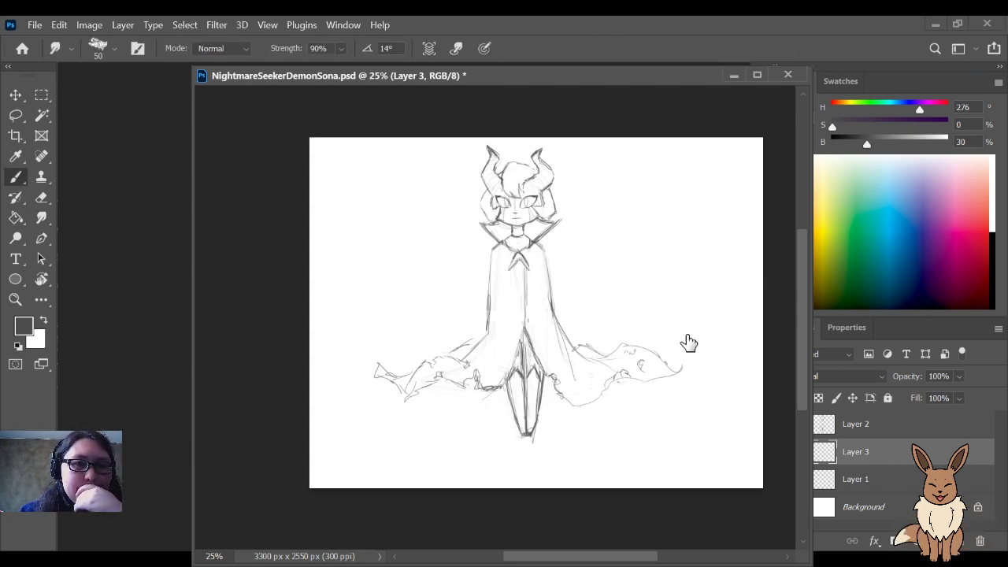
pyautogui.press('b')
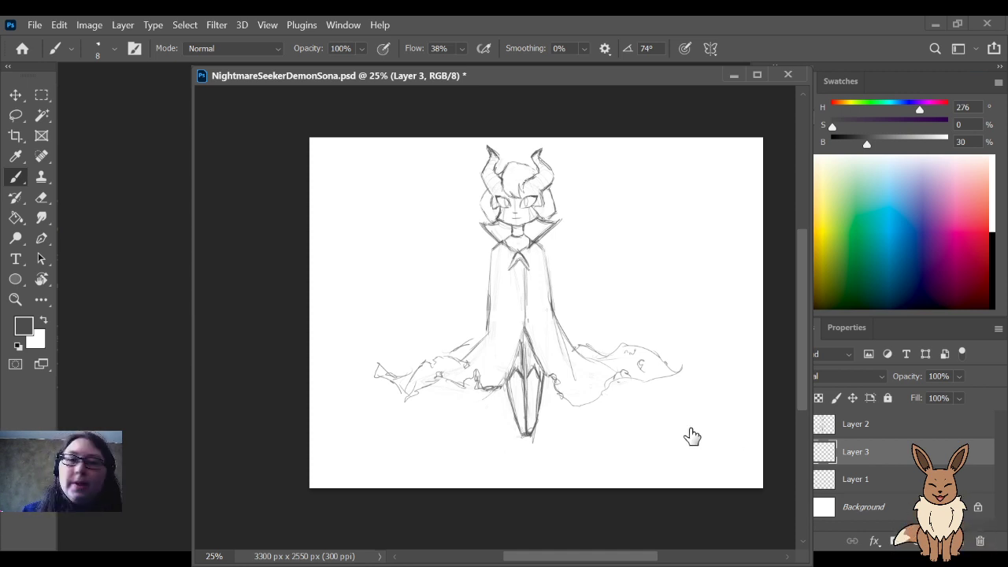
pyautogui.press('.')
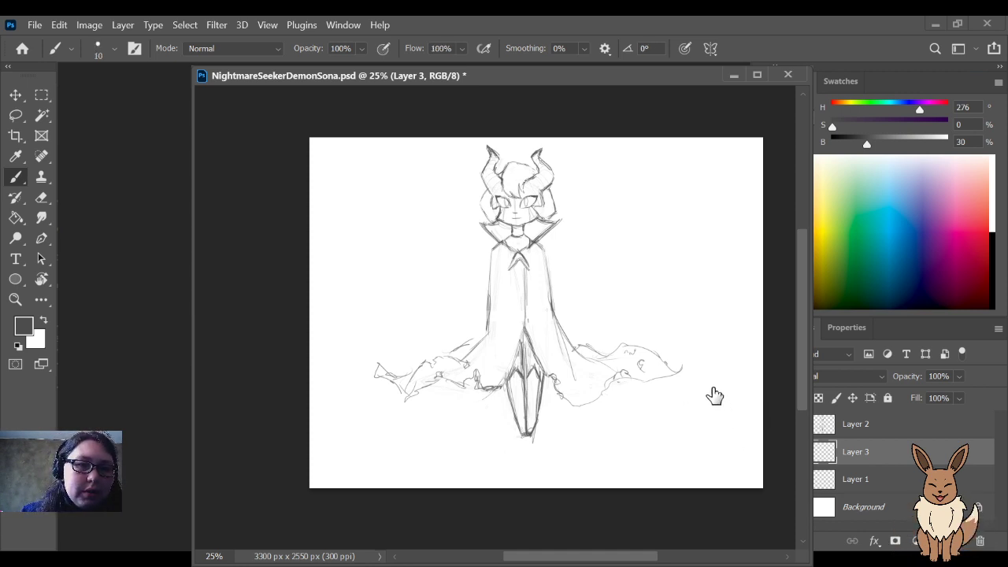
pyautogui.press(',')
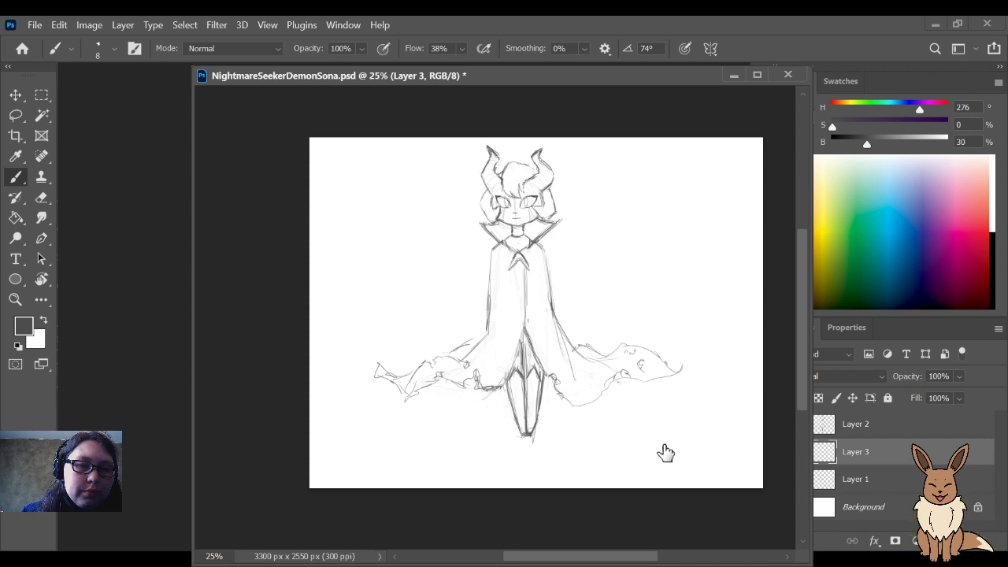
pyautogui.press(',')
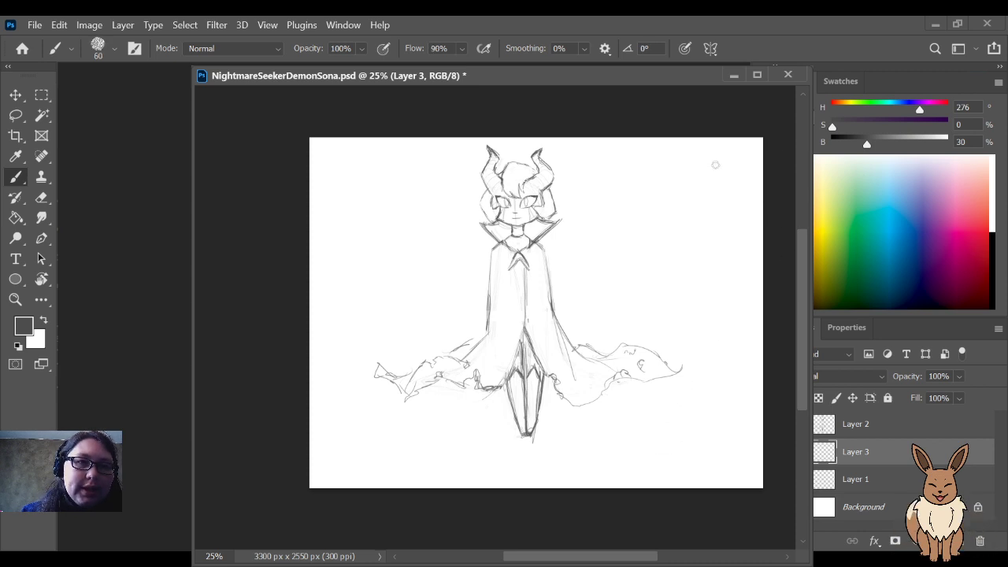
# Step: Test the textured brush with strokes over the cloak, at size 60 and at size 500 with 80% opacity, and undo them
pyautogui.moveTo(513, 291)
pyautogui.mouseDown()
pyautogui.moveTo(519, 411)
pyautogui.moveTo(507, 418)
pyautogui.moveTo(549, 371)
pyautogui.mouseUp()
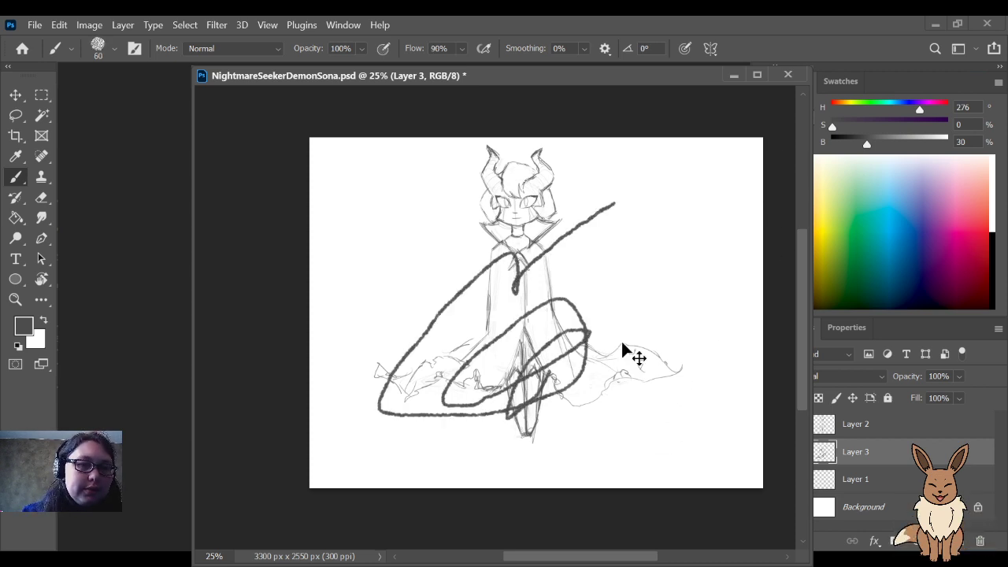
pyautogui.hotkey('ctrl', 'z')
pyautogui.press(']')
pyautogui.press(']')
pyautogui.press(']')
pyautogui.press(']')
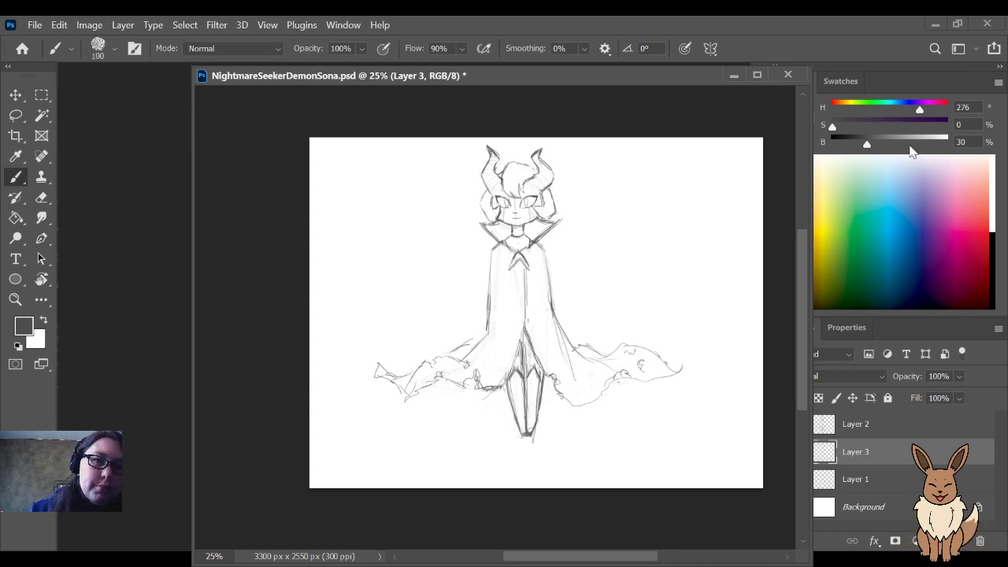
pyautogui.press(']')
pyautogui.press(']')
pyautogui.press(']')
pyautogui.press(']')
pyautogui.press(']')
pyautogui.press(']')
pyautogui.press(']')
pyautogui.press(']')
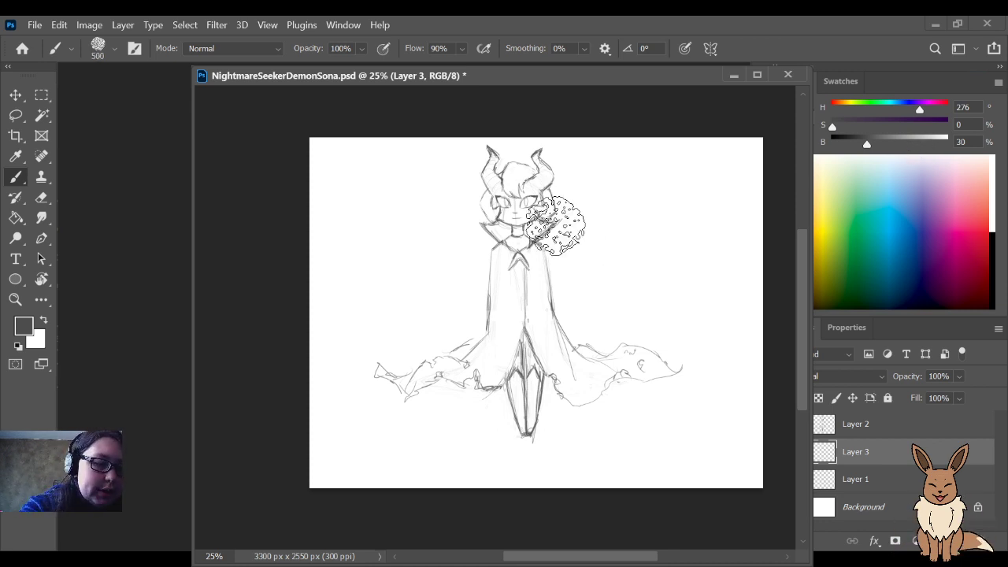
pyautogui.press('8')
pyautogui.moveTo(551, 244)
pyautogui.mouseDown()
pyautogui.moveTo(529, 394)
pyautogui.moveTo(516, 299)
pyautogui.mouseUp()
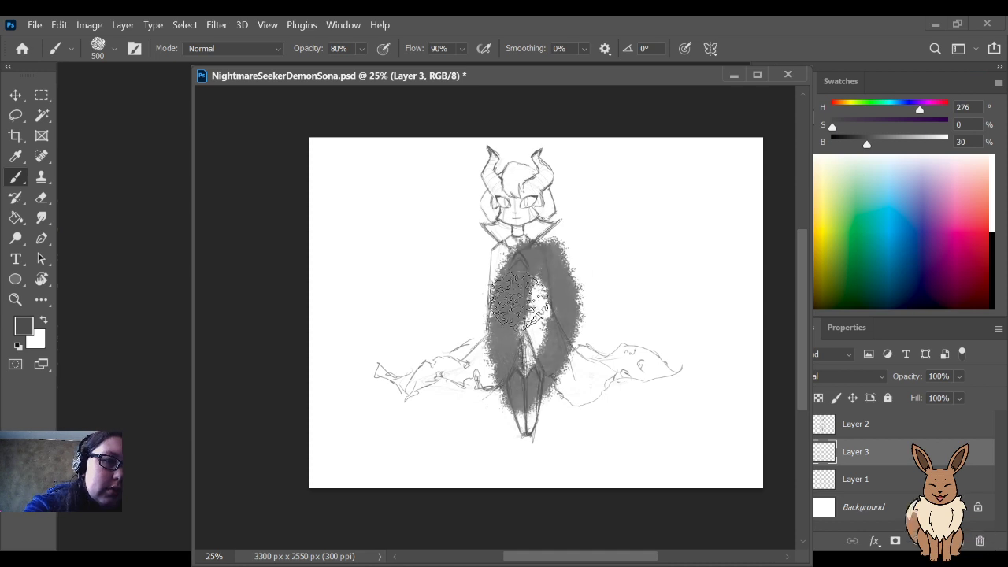
pyautogui.hotkey('ctrl', 'z')
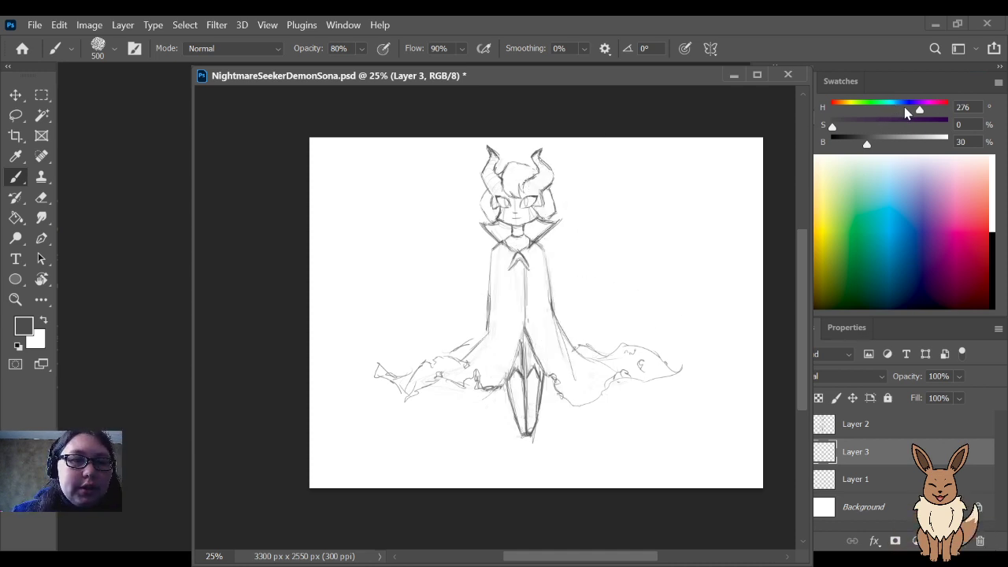
# Step: Set the paint colour to a dark red with hue 0, saturation 47% and brightness 24%
pyautogui.moveTo(909, 111); pyautogui.dragTo(952, 108)
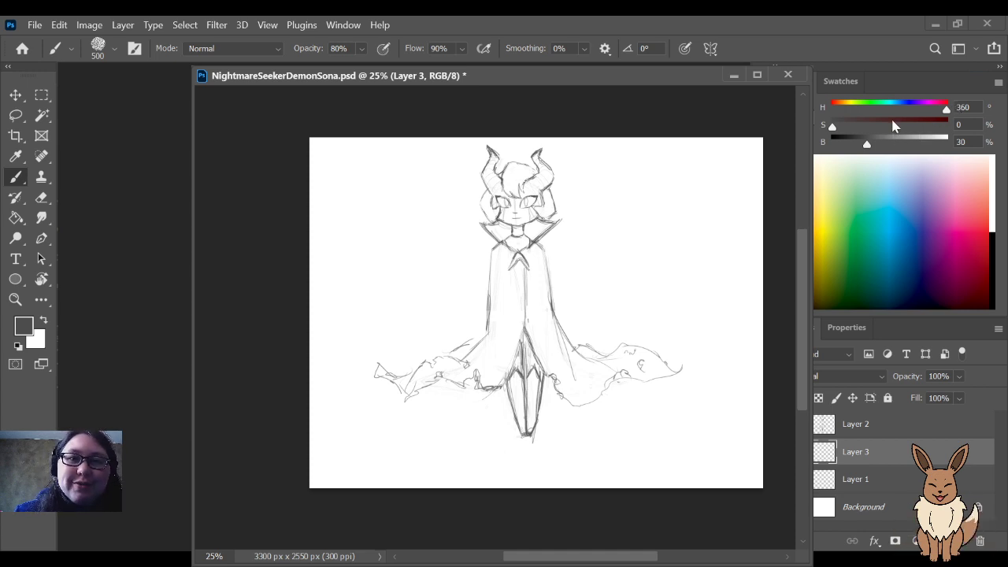
pyautogui.moveTo(909, 126); pyautogui.dragTo(863, 145)
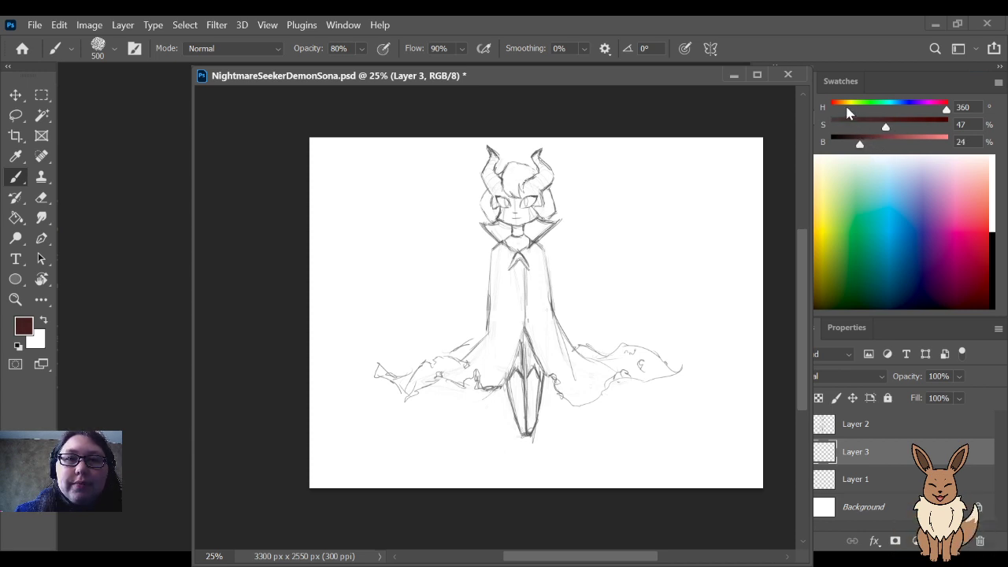
pyautogui.moveTo(839, 109); pyautogui.dragTo(823, 108)
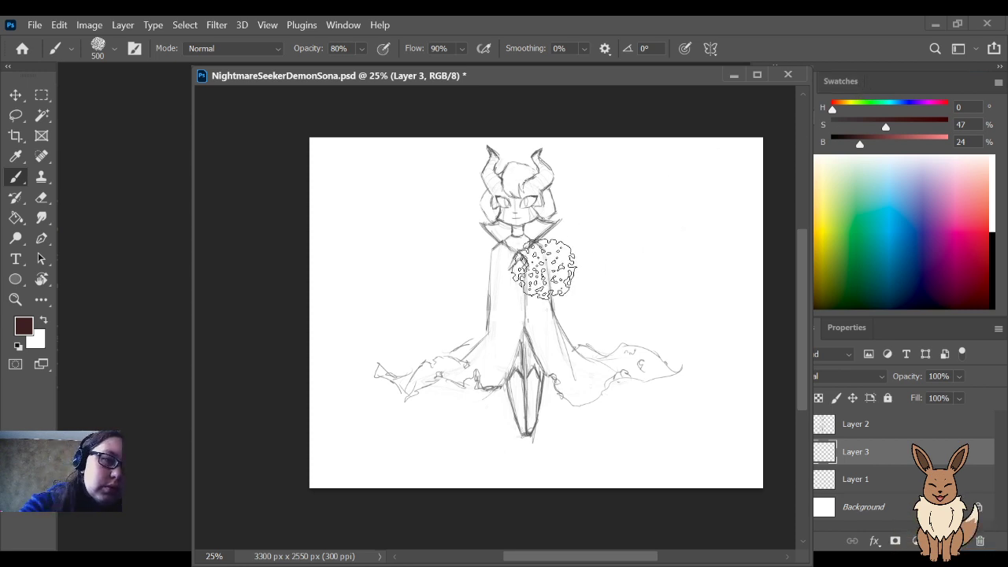
# Step: Try dark red strokes down the right half of the cloak at brush sizes 500 and 250, and undo them
pyautogui.moveTo(543, 268); pyautogui.dragTo(551, 358)
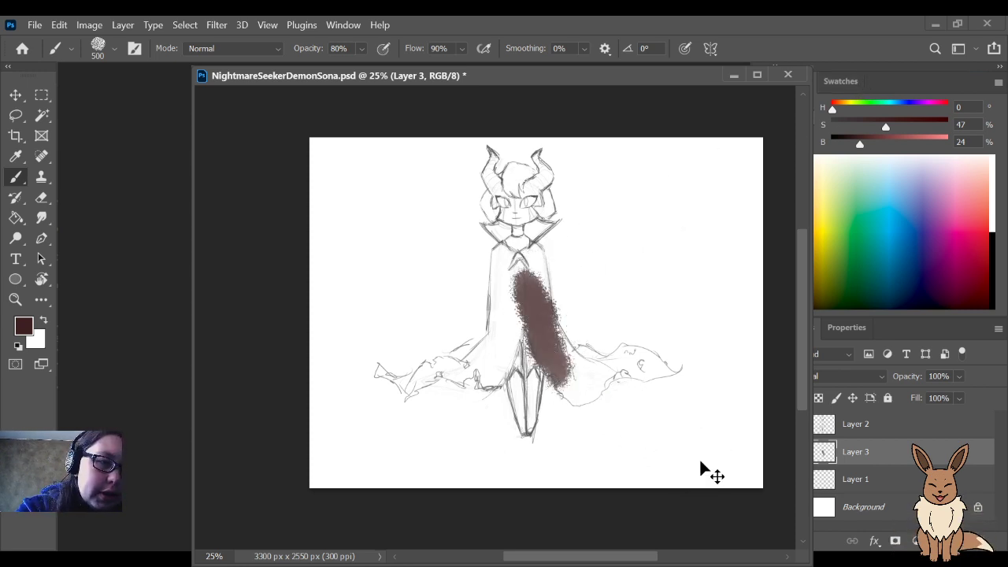
pyautogui.hotkey('ctrl', 'z')
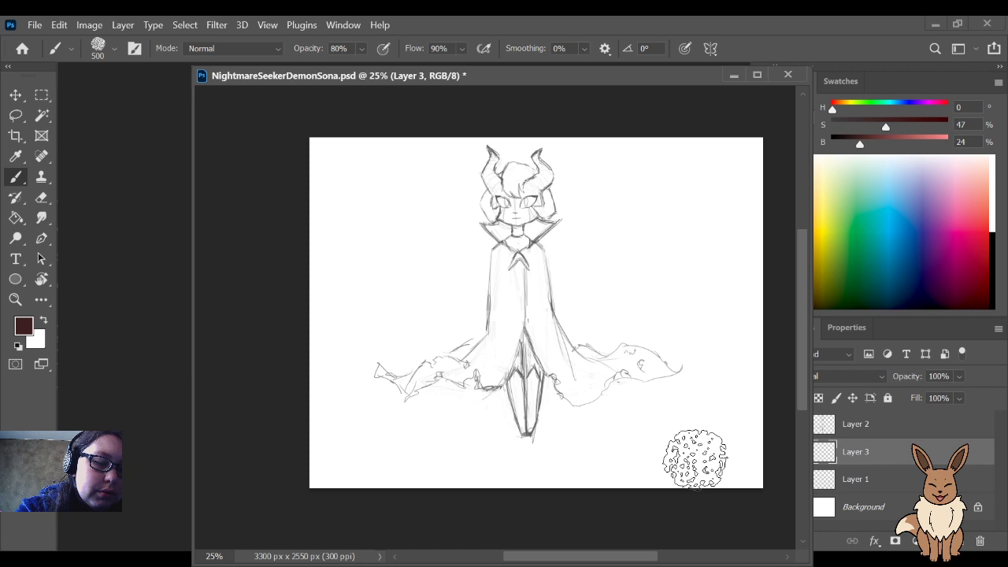
pyautogui.press('[')
pyautogui.press('[')
pyautogui.press('[')
pyautogui.moveTo(526, 250)
pyautogui.mouseDown()
pyautogui.moveTo(535, 299)
pyautogui.moveTo(534, 248)
pyautogui.moveTo(557, 370)
pyautogui.mouseUp()
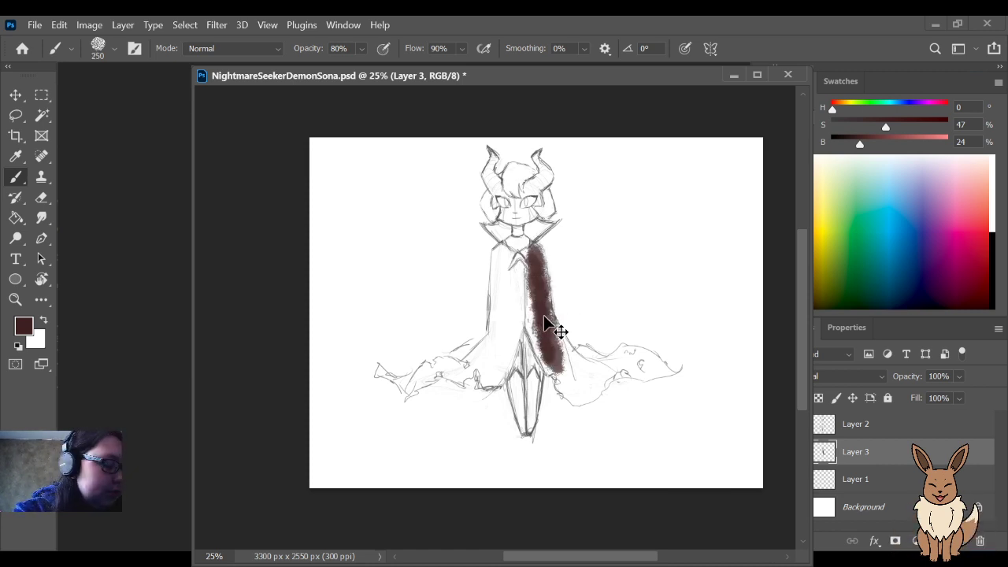
pyautogui.hotkey('ctrl', 'z')
pyautogui.hotkey('ctrl', 'z')
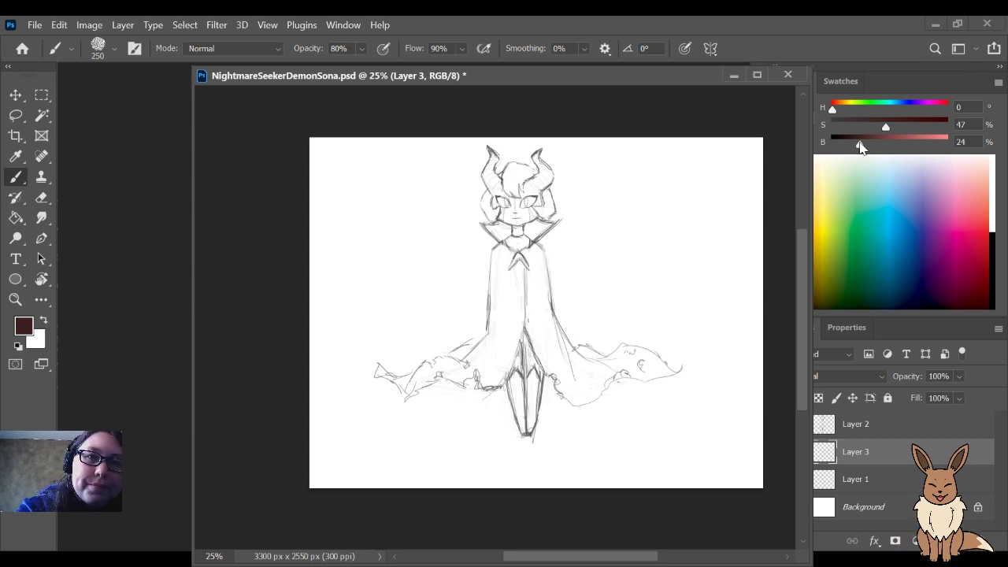
# Step: Change the paint colour to saturation 27% and brightness 44%, and reduce the textured brush to size 175
pyautogui.click(881, 145)
pyautogui.moveTo(886, 127); pyautogui.dragTo(864, 128)
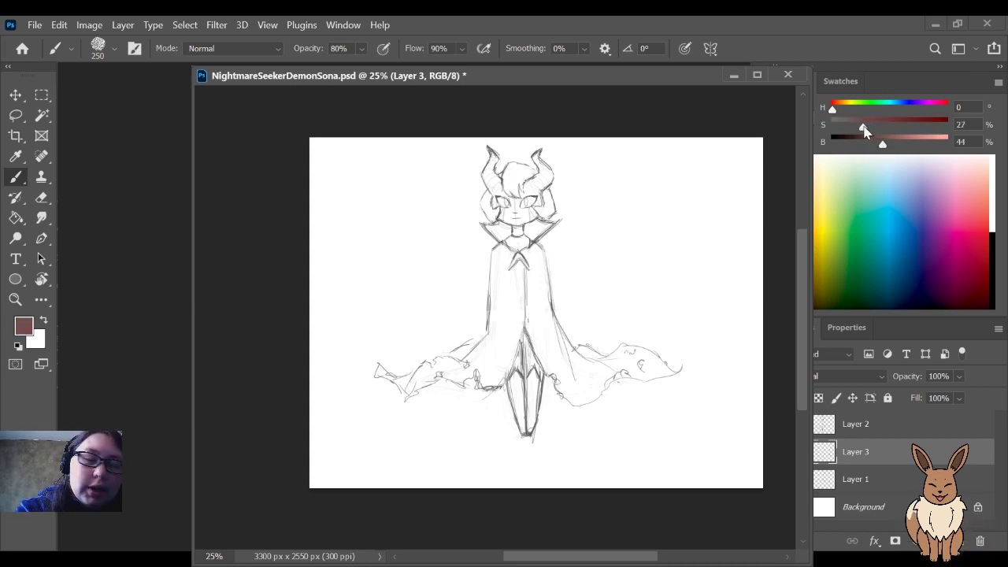
pyautogui.press('[')
pyautogui.press('[')
pyautogui.press('[')
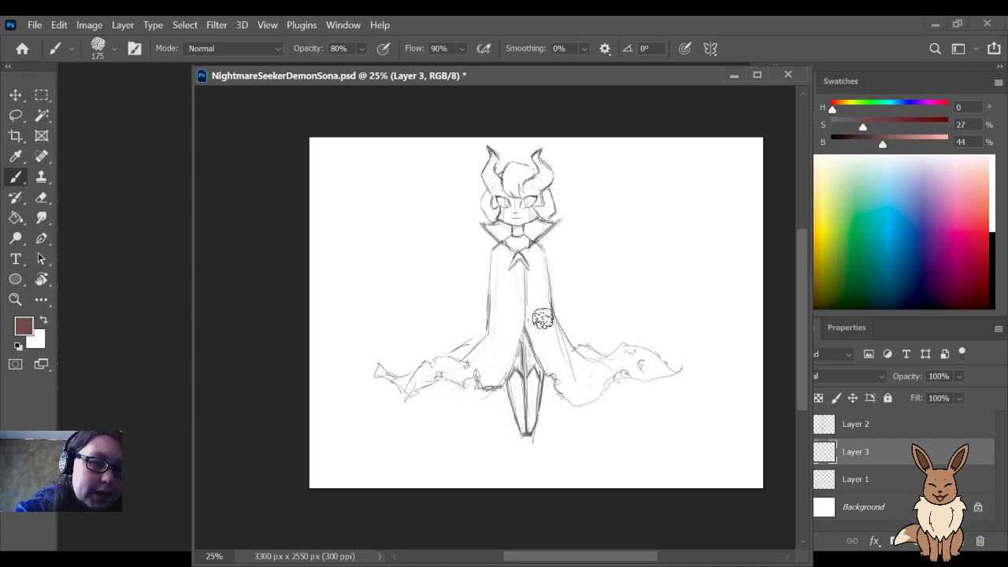
# Step: Block in the cloak's right edge and trailing hem in muted red at size 150 and 100% opacity, replacing the first semi-transparent attempt
pyautogui.moveTo(540, 297)
pyautogui.mouseDown()
pyautogui.moveTo(548, 326)
pyautogui.moveTo(537, 261)
pyautogui.moveTo(550, 325)
pyautogui.moveTo(537, 256)
pyautogui.moveTo(558, 388)
pyautogui.moveTo(559, 375)
pyautogui.moveTo(568, 397)
pyautogui.moveTo(586, 399)
pyautogui.moveTo(607, 364)
pyautogui.moveTo(595, 384)
pyautogui.moveTo(643, 368)
pyautogui.moveTo(616, 373)
pyautogui.moveTo(645, 367)
pyautogui.mouseUp()
pyautogui.press('0')
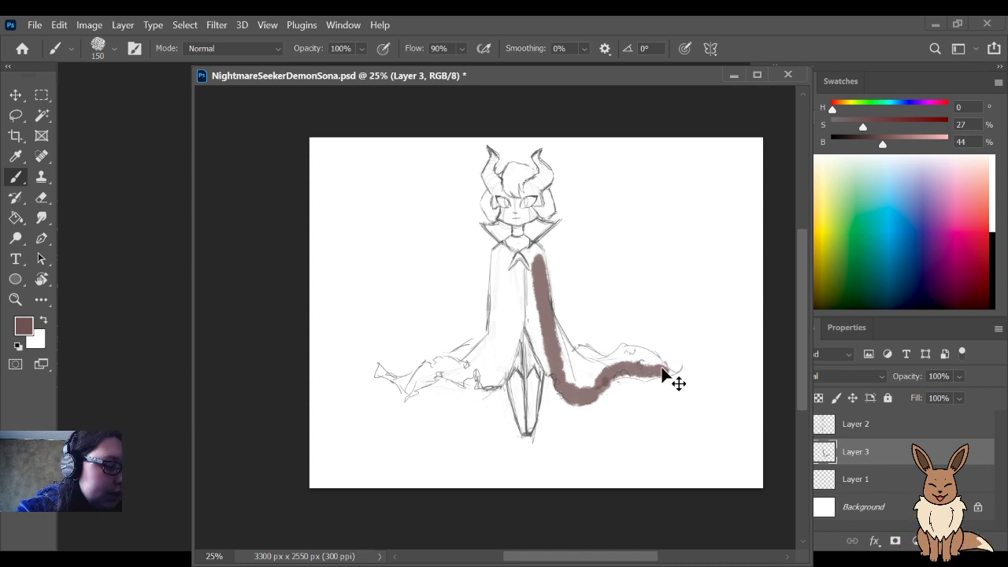
pyautogui.hotkey('ctrl', 'z')
pyautogui.hotkey('ctrl', 'z')
pyautogui.moveTo(535, 258)
pyautogui.mouseDown()
pyautogui.moveTo(559, 376)
pyautogui.moveTo(576, 400)
pyautogui.moveTo(600, 395)
pyautogui.moveTo(598, 380)
pyautogui.moveTo(616, 369)
pyautogui.moveTo(665, 377)
pyautogui.moveTo(684, 365)
pyautogui.moveTo(635, 354)
pyautogui.moveTo(643, 367)
pyautogui.moveTo(599, 368)
pyautogui.moveTo(591, 386)
pyautogui.moveTo(569, 388)
pyautogui.moveTo(567, 362)
pyautogui.moveTo(580, 386)
pyautogui.moveTo(555, 323)
pyautogui.moveTo(579, 389)
pyautogui.mouseUp()
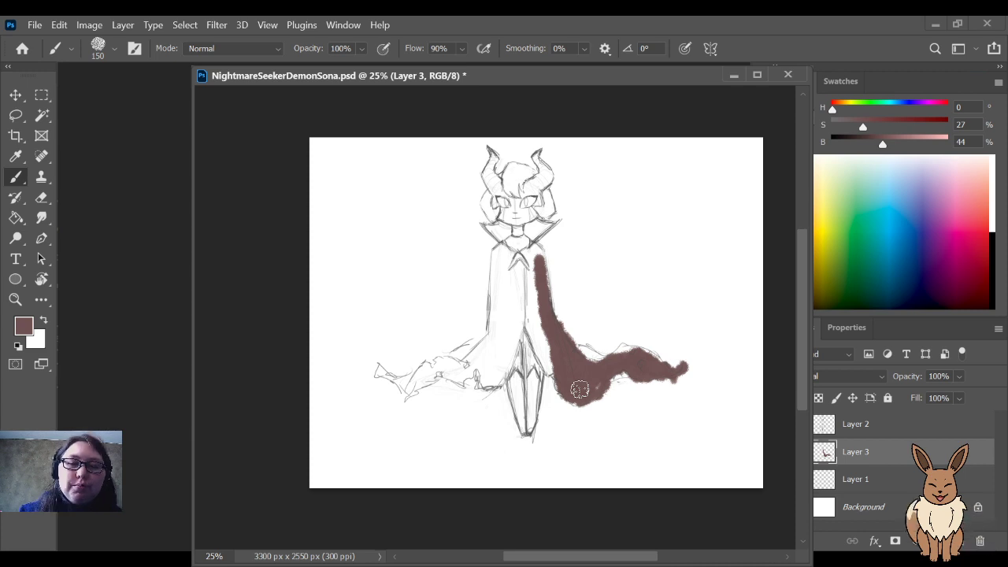
# Step: Set the blend mode of Layer 2 to Multiply, and make Layer 3 active again
pyautogui.click(900, 426)
pyautogui.scroll(-3, 884, 377)
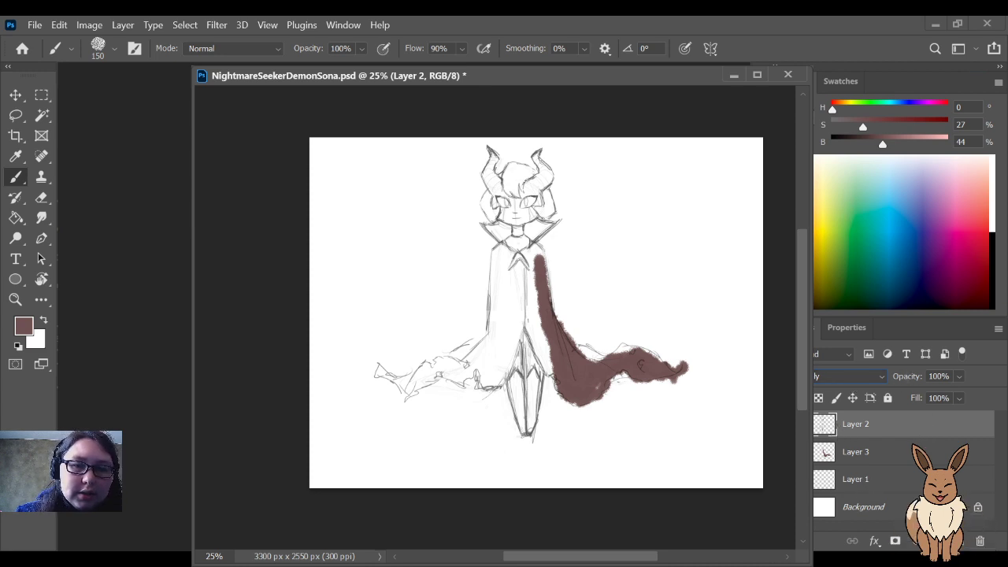
pyautogui.click(875, 453)
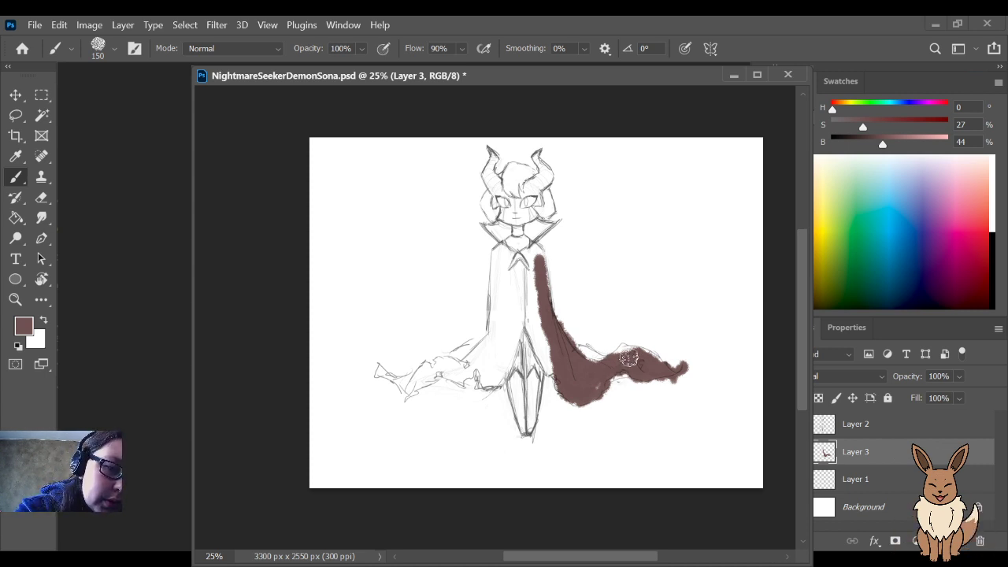
# Step: Fill the rest of the cloak in muted red on Layer 3, covering the right half, the left half and the left trailing hem
pyautogui.moveTo(623, 351); pyautogui.dragTo(593, 358)
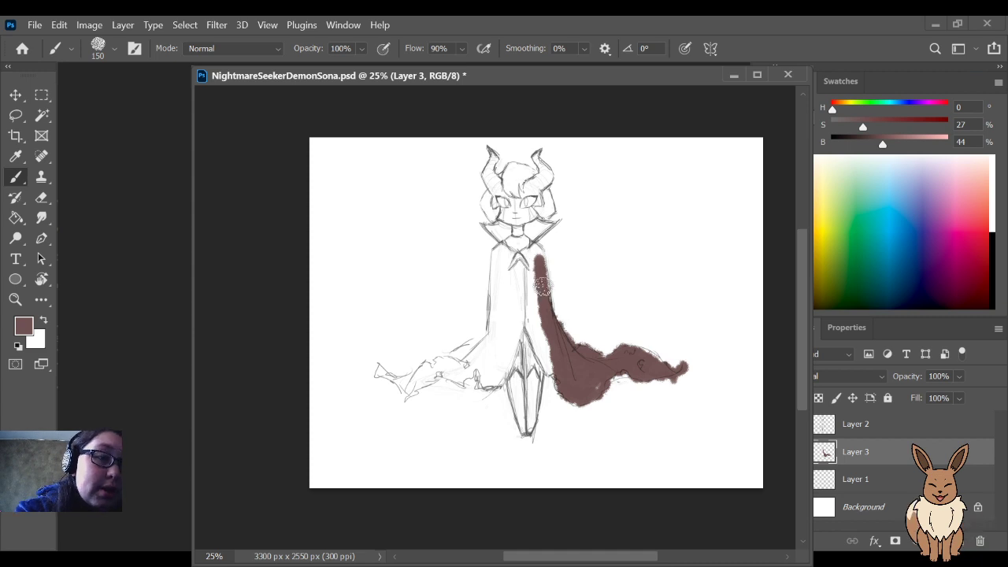
pyautogui.moveTo(541, 277)
pyautogui.mouseDown()
pyautogui.moveTo(527, 324)
pyautogui.moveTo(532, 264)
pyautogui.moveTo(548, 367)
pyautogui.moveTo(533, 339)
pyautogui.moveTo(534, 330)
pyautogui.moveTo(571, 392)
pyautogui.mouseUp()
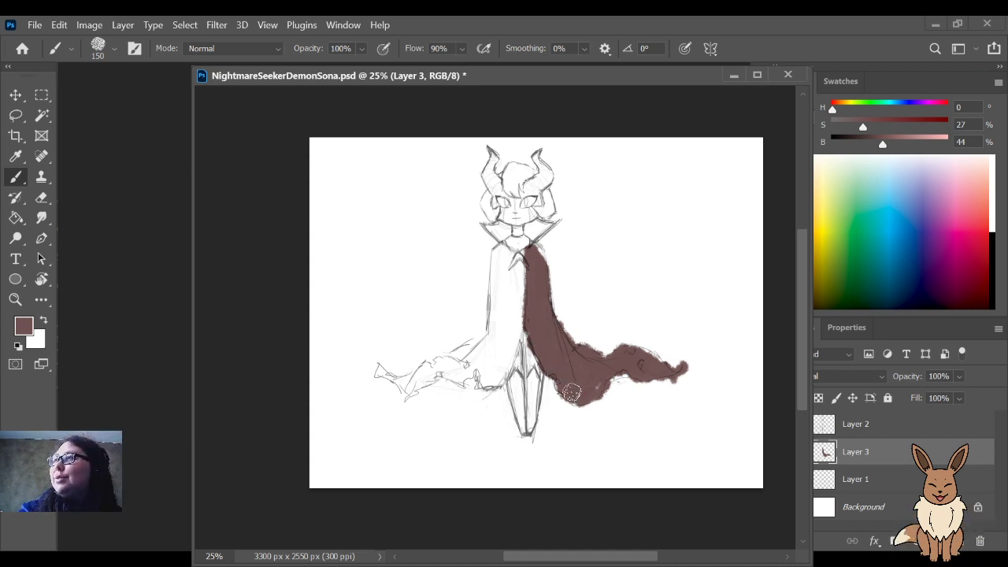
pyautogui.moveTo(572, 392)
pyautogui.mouseDown()
pyautogui.moveTo(526, 259)
pyautogui.moveTo(507, 257)
pyautogui.moveTo(532, 249)
pyautogui.moveTo(533, 272)
pyautogui.moveTo(501, 246)
pyautogui.moveTo(491, 256)
pyautogui.moveTo(493, 325)
pyautogui.moveTo(498, 284)
pyautogui.moveTo(513, 303)
pyautogui.moveTo(516, 293)
pyautogui.moveTo(511, 268)
pyautogui.moveTo(521, 330)
pyautogui.moveTo(514, 293)
pyautogui.moveTo(510, 352)
pyautogui.mouseUp()
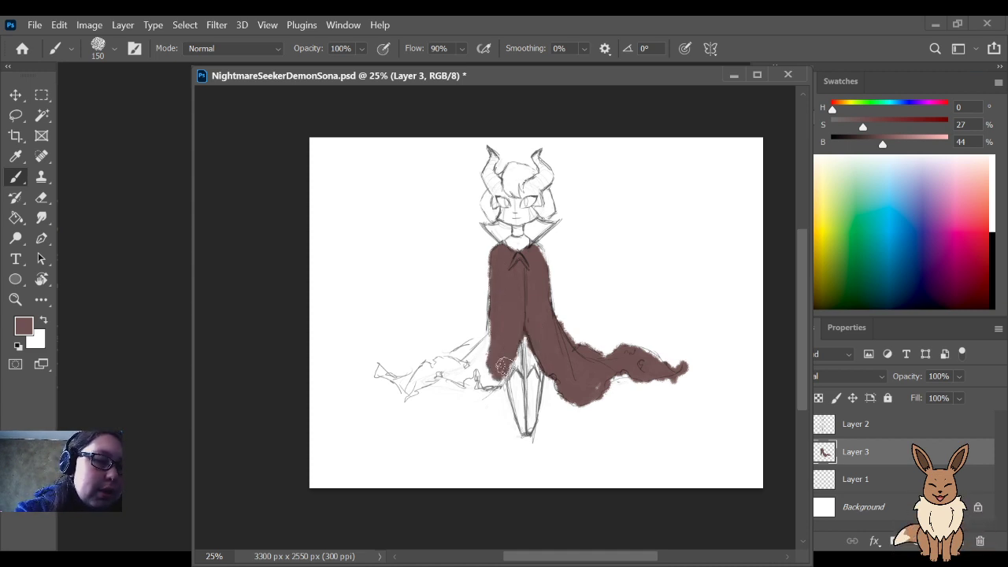
pyautogui.moveTo(491, 380)
pyautogui.mouseDown()
pyautogui.moveTo(456, 382)
pyautogui.moveTo(462, 375)
pyautogui.moveTo(441, 373)
pyautogui.moveTo(407, 388)
pyautogui.moveTo(373, 352)
pyautogui.moveTo(416, 385)
pyautogui.moveTo(405, 379)
pyautogui.moveTo(423, 364)
pyautogui.moveTo(475, 358)
pyautogui.moveTo(457, 363)
pyautogui.moveTo(470, 364)
pyautogui.moveTo(489, 348)
pyautogui.moveTo(463, 369)
pyautogui.moveTo(441, 363)
pyautogui.moveTo(461, 376)
pyautogui.mouseUp()
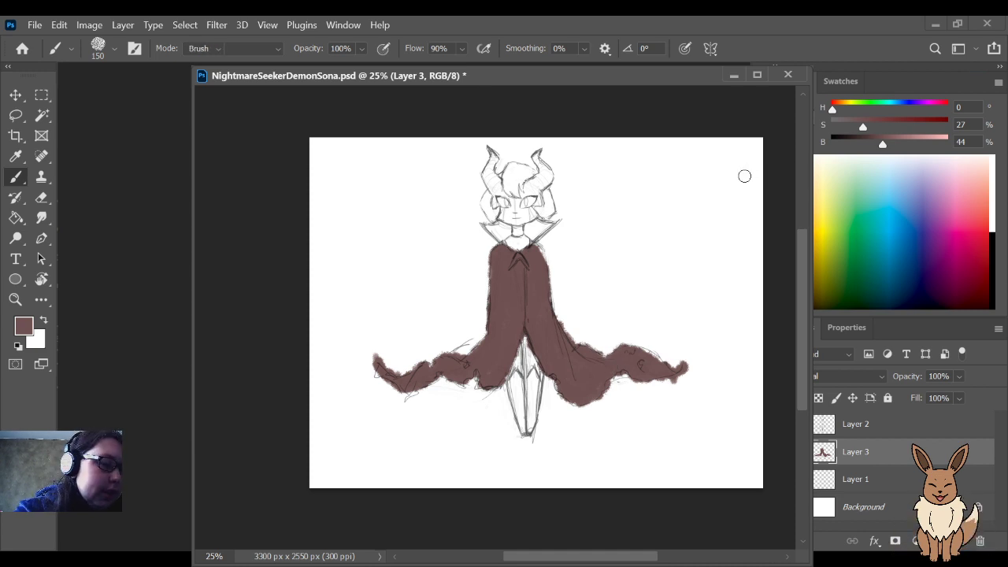
# Step: Set up the Eraser with a size of 50 and 100% opacity for Layer 3
pyautogui.press('e')
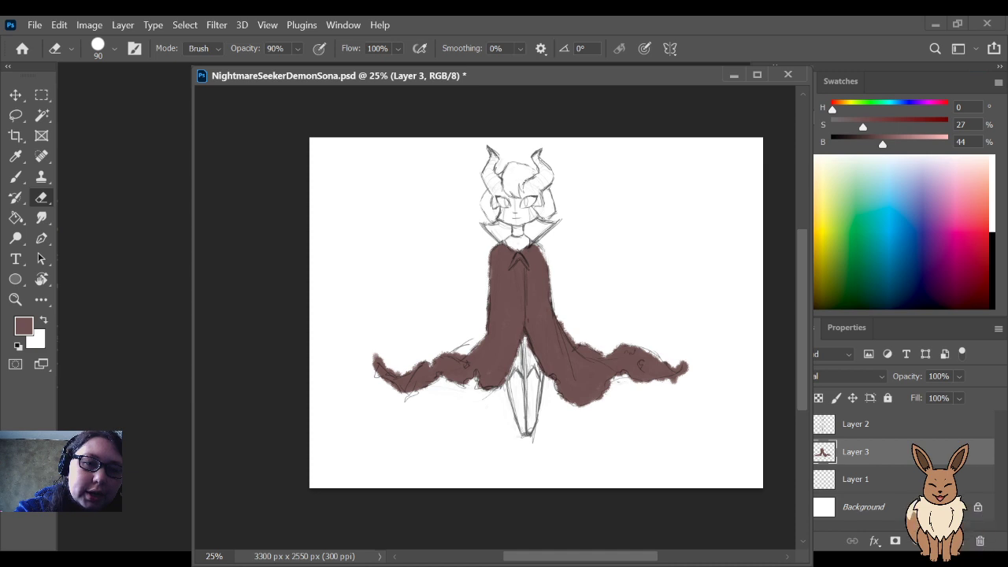
pyautogui.press('[')
pyautogui.press('[')
pyautogui.press('[')
pyautogui.press('[')
pyautogui.press('0')
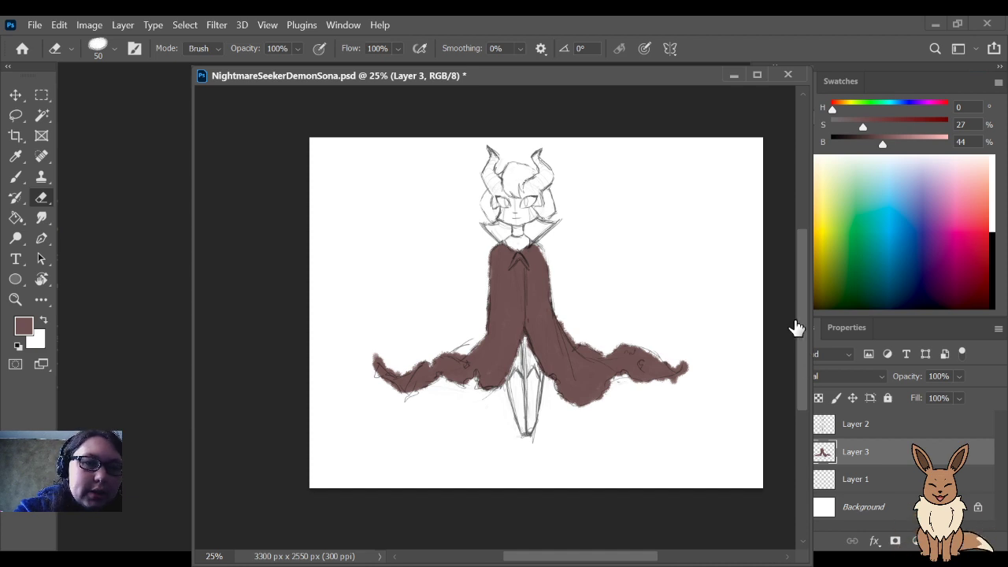
# Step: Trim the stray brown color around the cape's shoulders and sides with a textured size 50 eraser, undoing a stray stroke beside the shoulder
pyautogui.press('b')
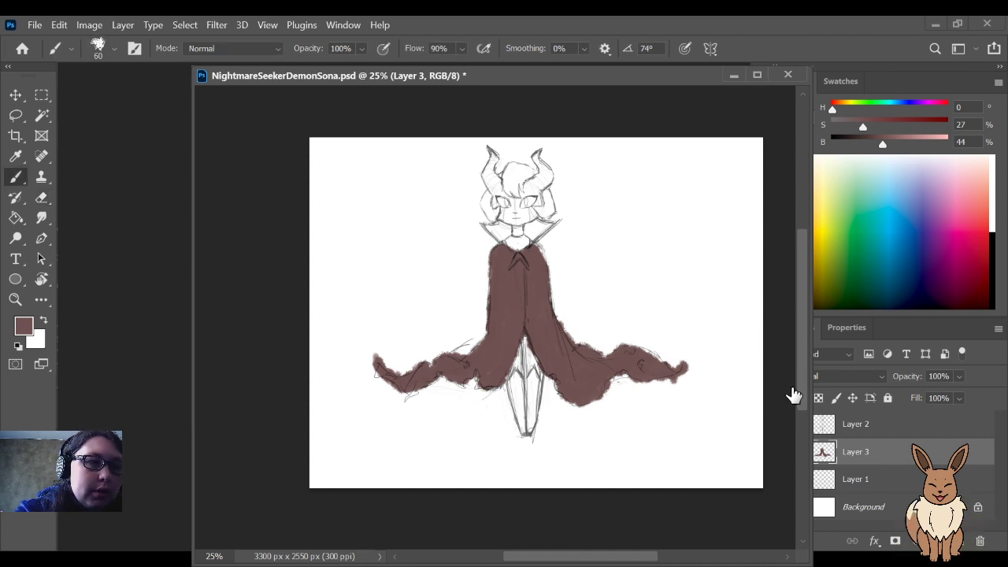
pyautogui.press('e')
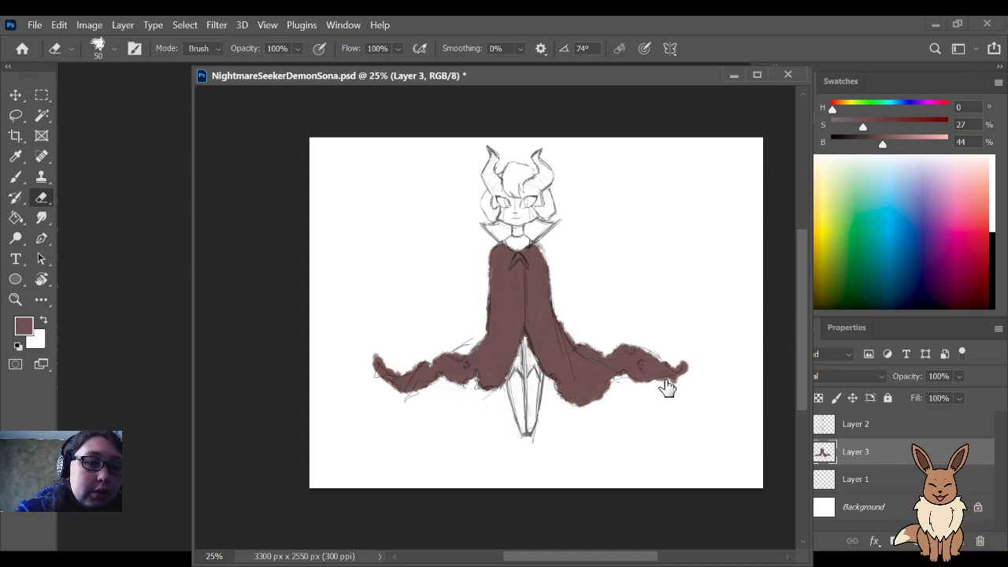
pyautogui.press('b')
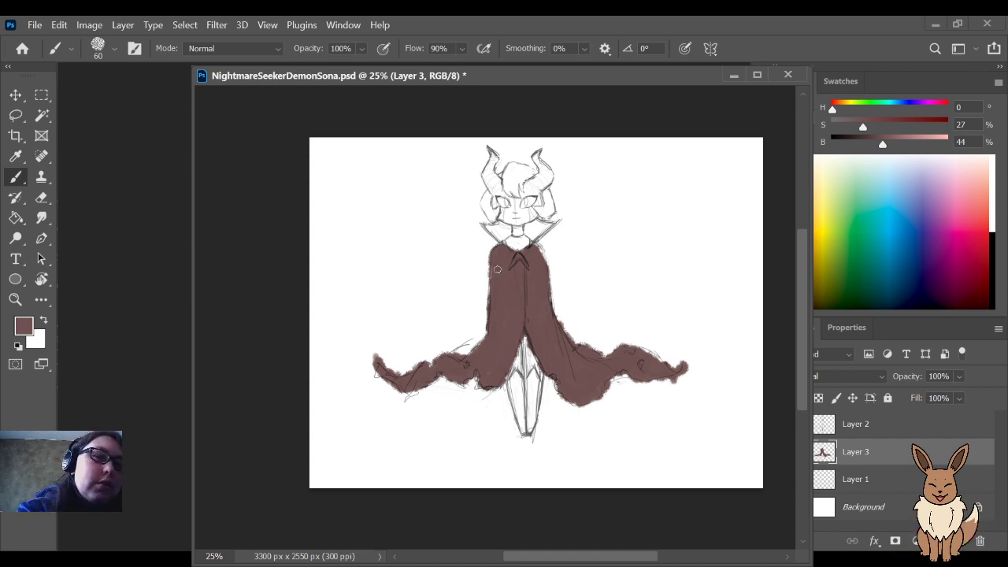
pyautogui.press('e')
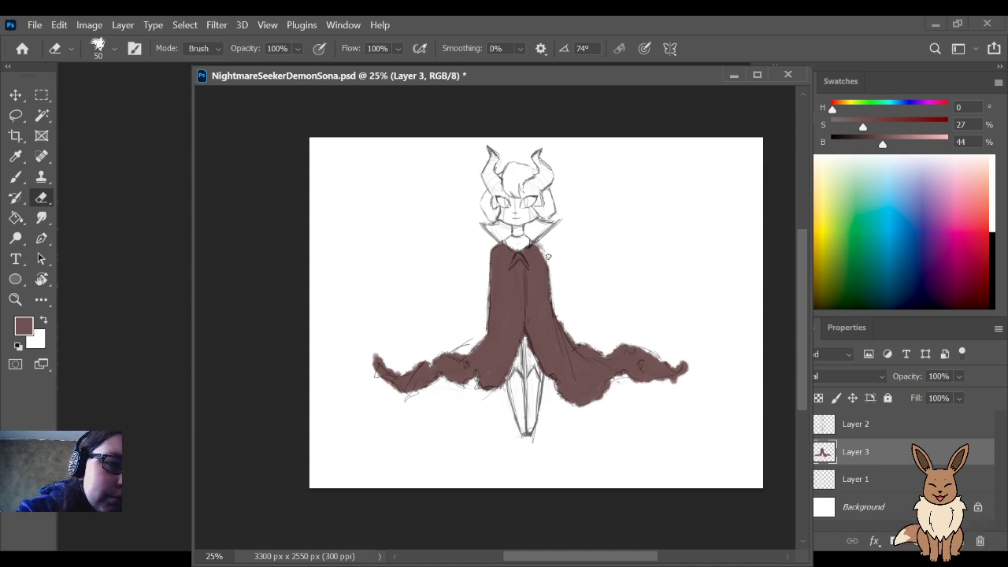
pyautogui.press('b')
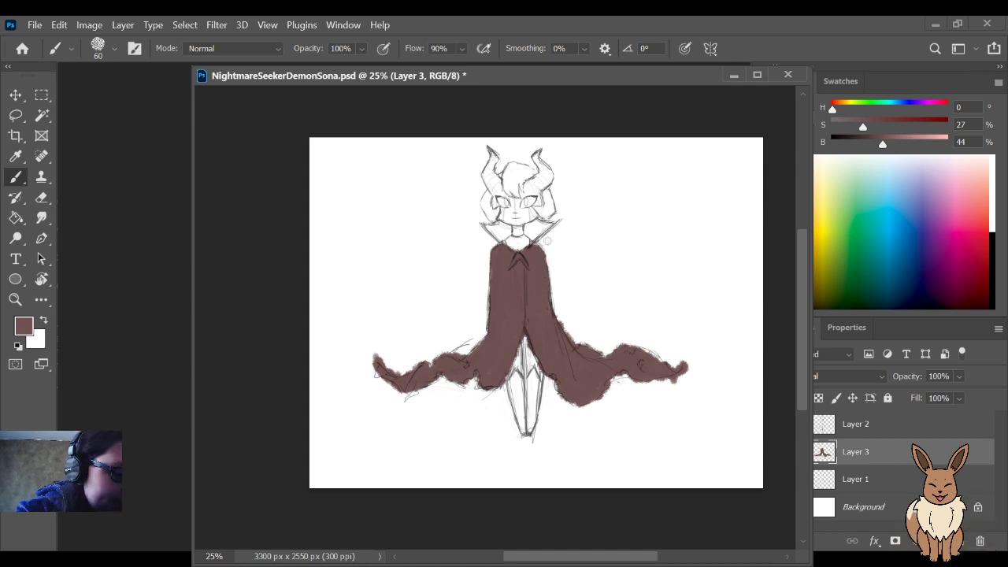
pyautogui.moveTo(551, 250); pyautogui.dragTo(551, 273)
pyautogui.hotkey('ctrl', 'z')
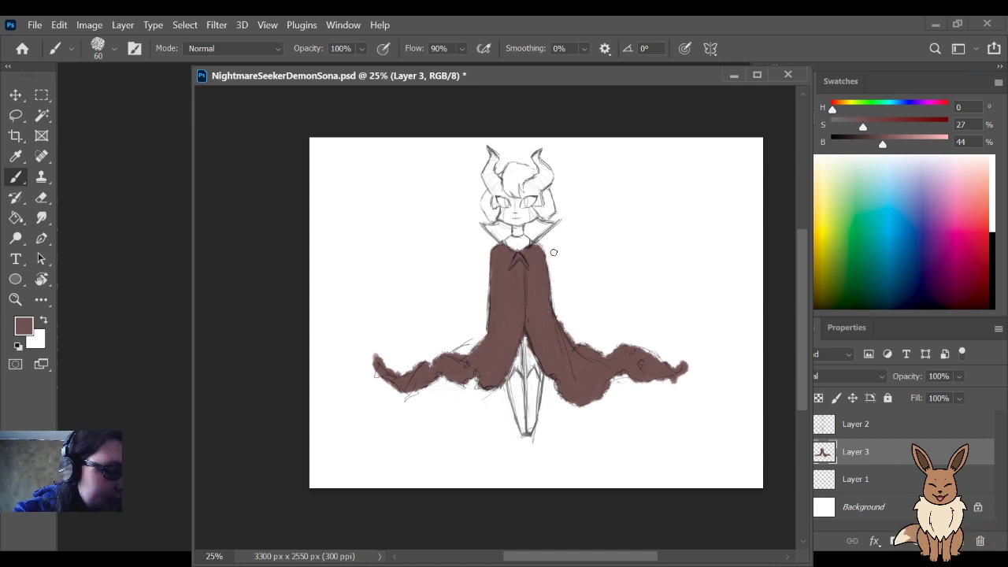
# Step: Erase small holes and ragged notches into the flared ends and lower edges of the cape on Layer 3
pyautogui.press('e')
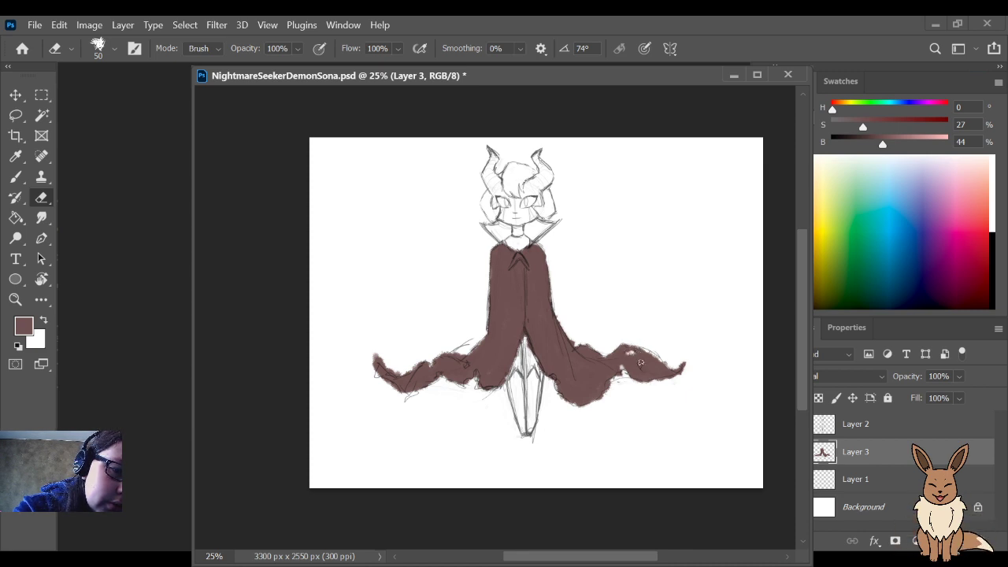
pyautogui.moveTo(639, 360); pyautogui.dragTo(643, 367)
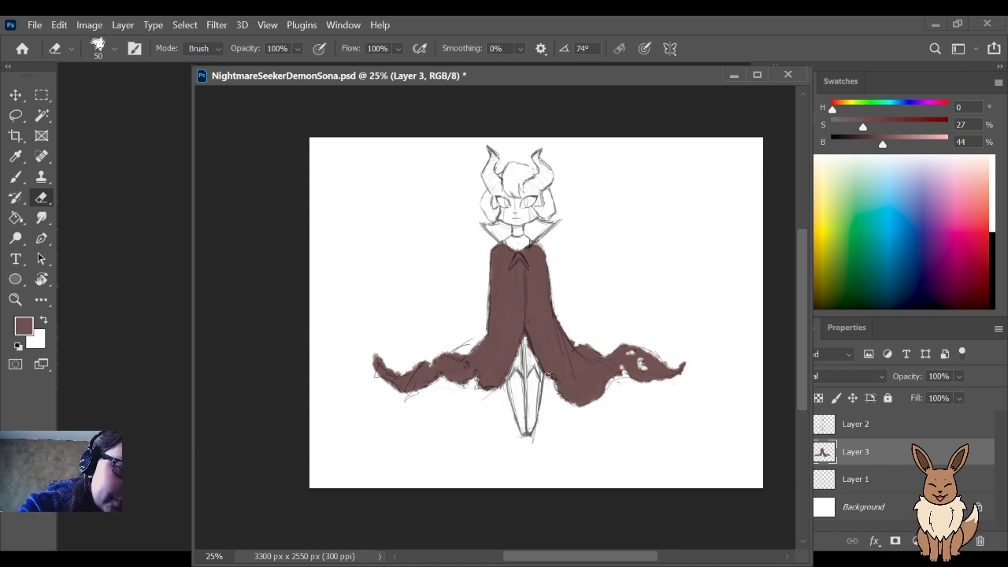
pyautogui.moveTo(586, 407); pyautogui.dragTo(554, 380)
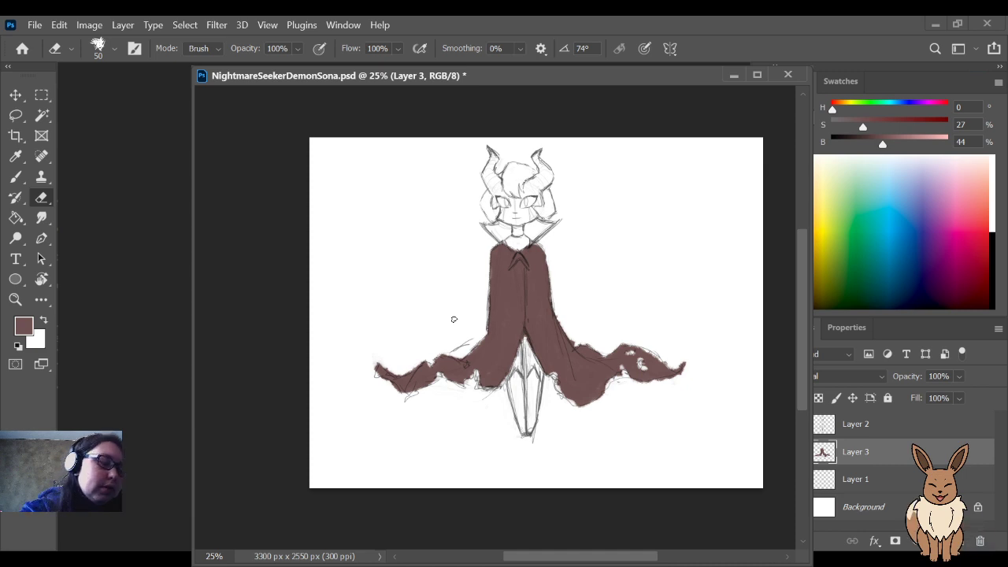
pyautogui.press('b')
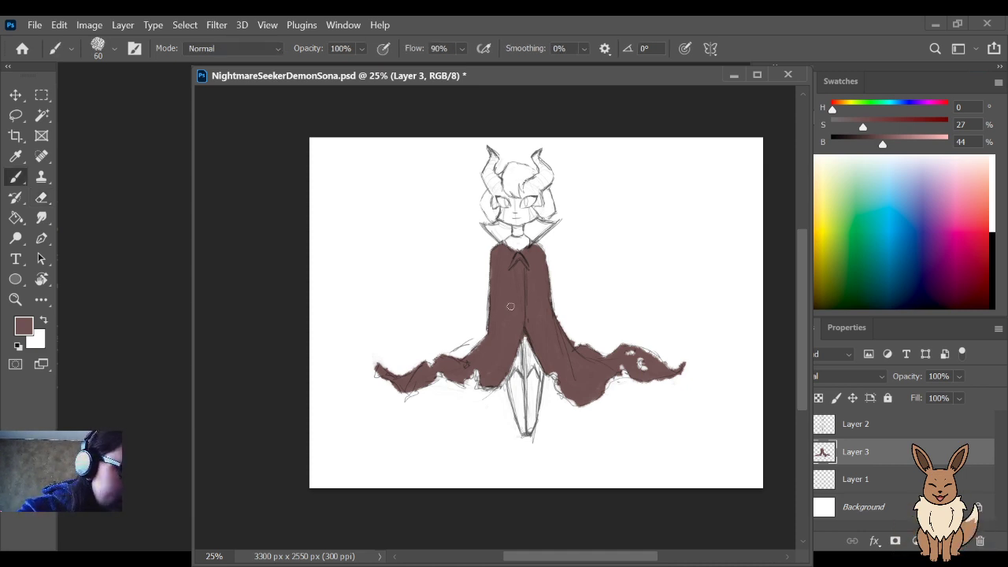
pyautogui.press('e')
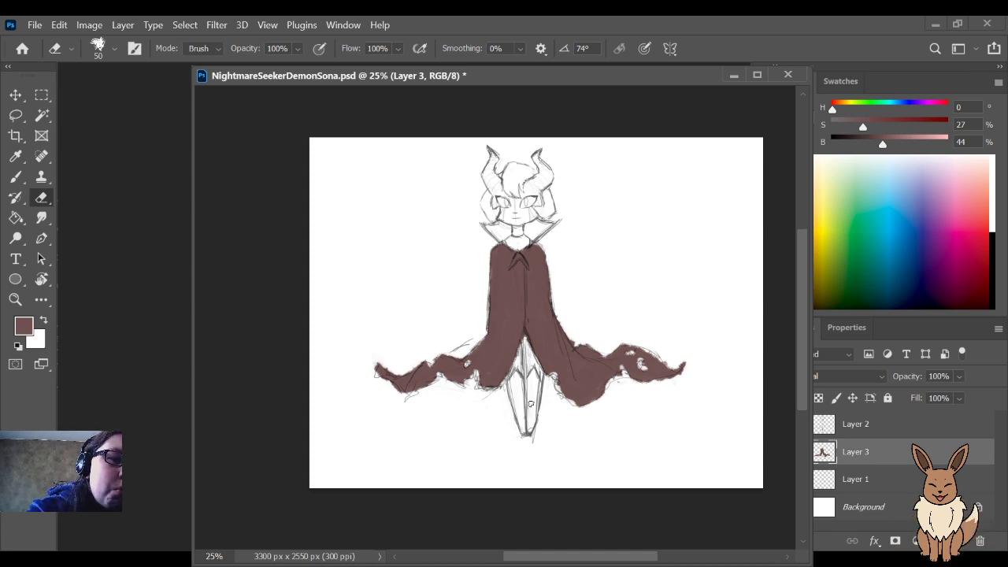
# Step: Lower the color's brightness to 14% and paint both boots below the cape in the dark brown
pyautogui.moveTo(882, 143); pyautogui.dragTo(847, 142)
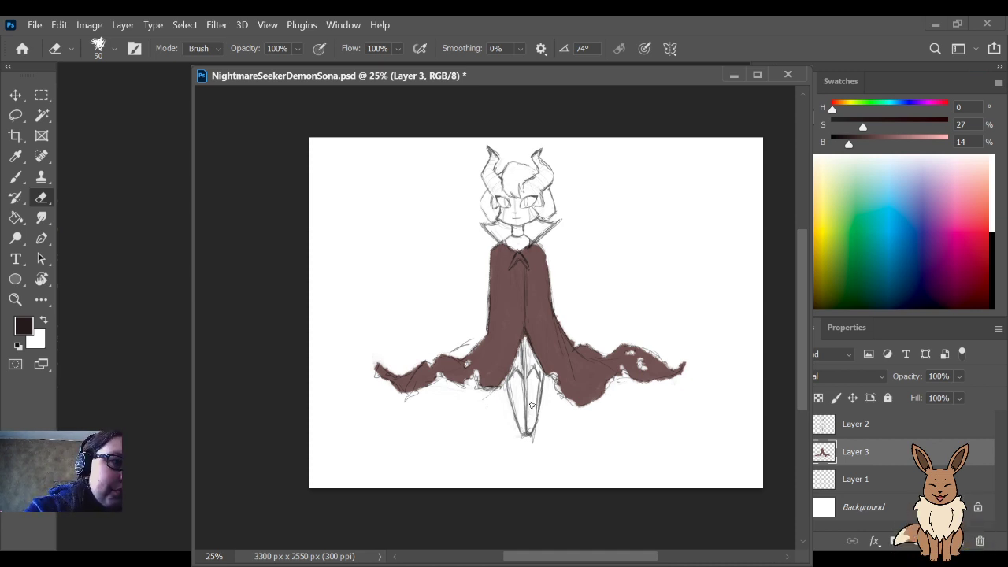
pyautogui.press('b')
pyautogui.moveTo(530, 421)
pyautogui.mouseDown()
pyautogui.moveTo(530, 429)
pyautogui.moveTo(534, 373)
pyautogui.moveTo(525, 431)
pyautogui.moveTo(514, 396)
pyautogui.mouseUp()
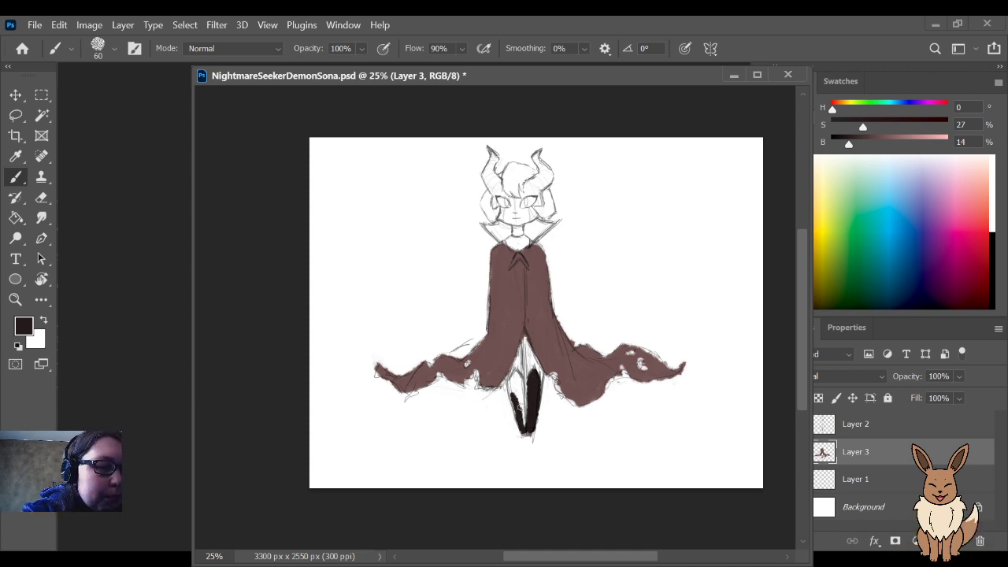
pyautogui.moveTo(523, 419); pyautogui.dragTo(522, 405)
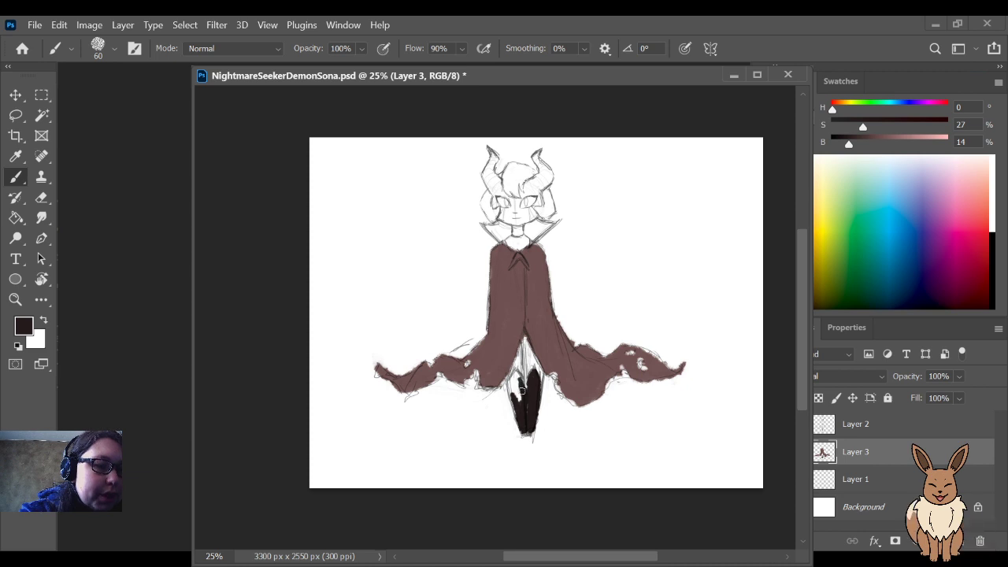
pyautogui.moveTo(522, 391)
pyautogui.mouseDown()
pyautogui.moveTo(515, 377)
pyautogui.moveTo(512, 403)
pyautogui.mouseUp()
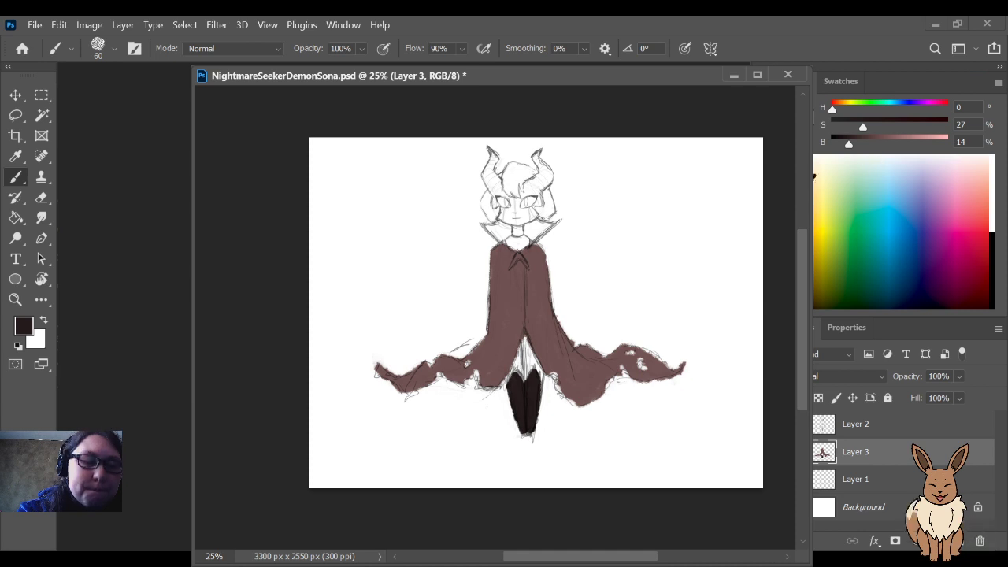
# Step: Mix a dusty red with saturation 36% and brightness 63%, undoing a test stroke on the face
pyautogui.hotkey('ctrl', '+')
pyautogui.hotkey('ctrl', '+')
pyautogui.moveTo(675, 164); pyautogui.dragTo(625, 304)
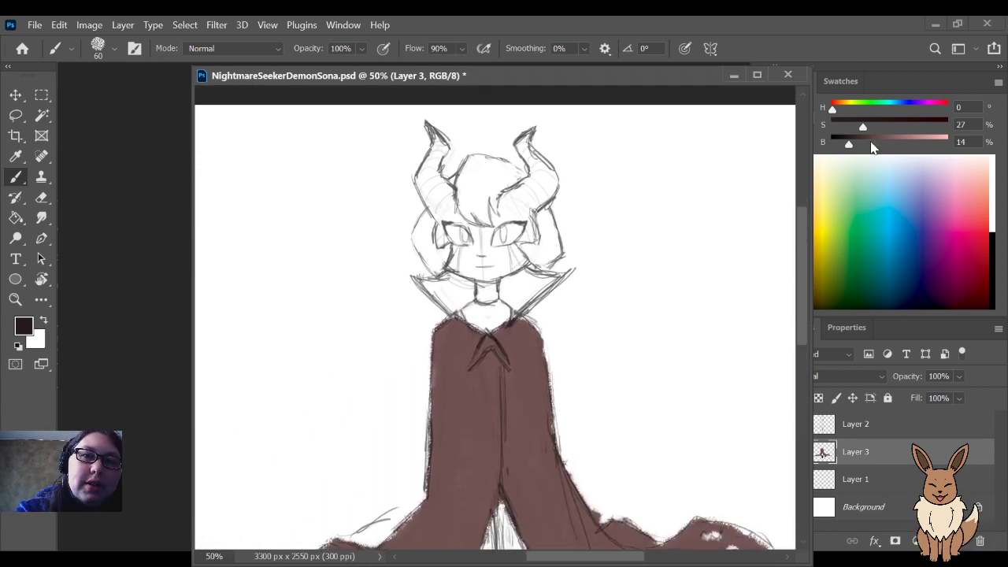
pyautogui.moveTo(872, 144); pyautogui.dragTo(904, 143)
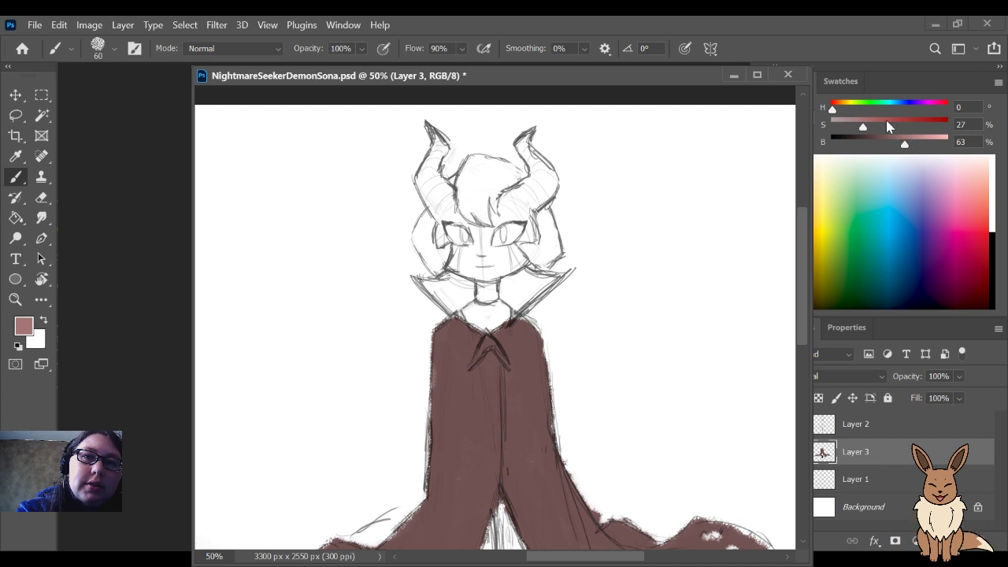
pyautogui.moveTo(832, 111)
pyautogui.mouseDown()
pyautogui.moveTo(856, 113)
pyautogui.moveTo(827, 122)
pyautogui.mouseUp()
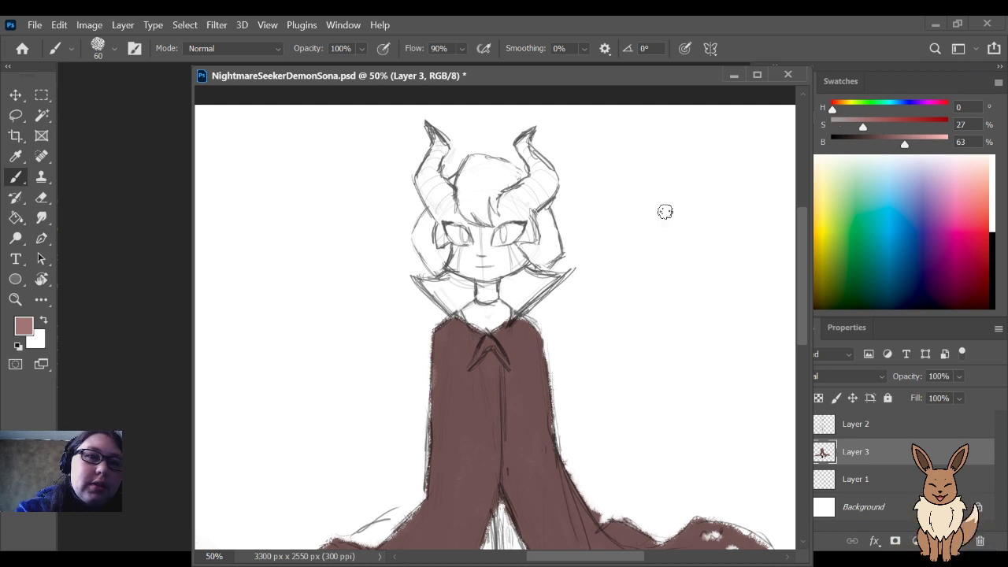
pyautogui.moveTo(505, 258); pyautogui.dragTo(516, 257)
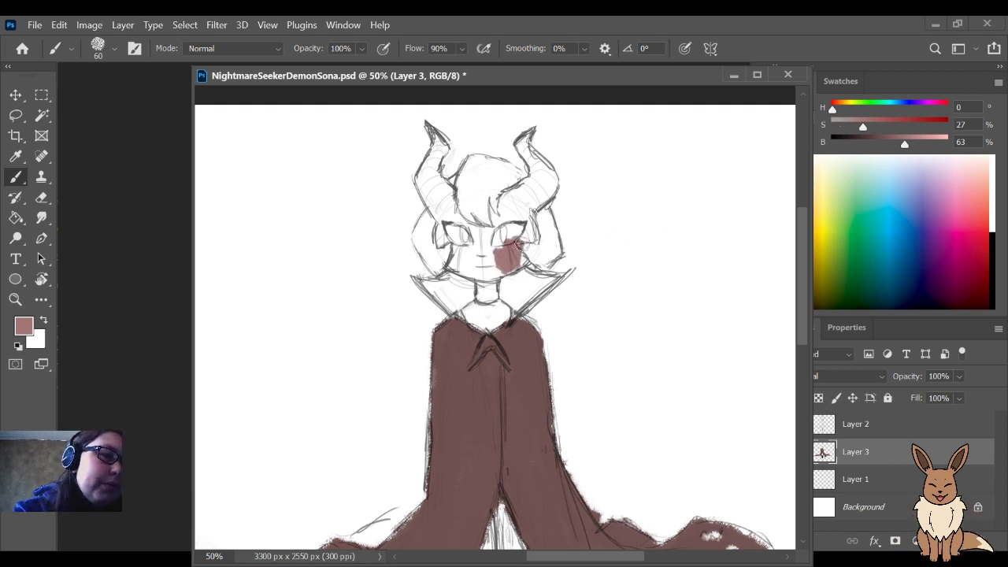
pyautogui.hotkey('ctrl', 'z')
pyautogui.moveTo(863, 126)
pyautogui.mouseDown()
pyautogui.moveTo(879, 131)
pyautogui.moveTo(873, 126)
pyautogui.mouseUp()
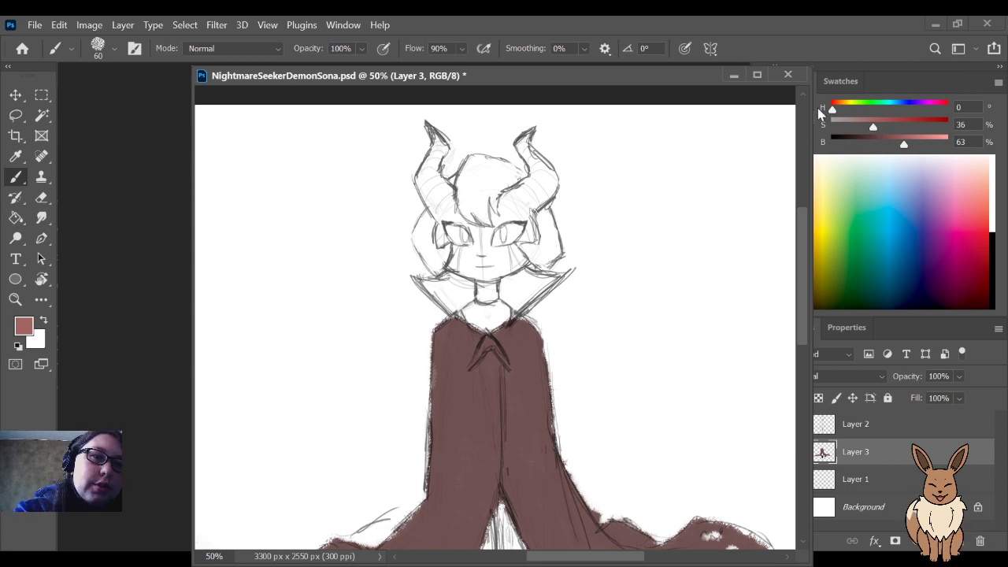
# Step: Fill the horns, ears and face with the dusty red, undoing the first stroke across the face
pyautogui.moveTo(489, 268)
pyautogui.mouseDown()
pyautogui.moveTo(512, 240)
pyautogui.moveTo(493, 261)
pyautogui.moveTo(503, 272)
pyautogui.moveTo(513, 232)
pyautogui.moveTo(532, 234)
pyautogui.moveTo(530, 216)
pyautogui.moveTo(534, 242)
pyautogui.moveTo(527, 211)
pyautogui.moveTo(553, 178)
pyautogui.moveTo(523, 149)
pyautogui.moveTo(528, 126)
pyautogui.moveTo(519, 142)
pyautogui.moveTo(531, 126)
pyautogui.moveTo(552, 178)
pyautogui.moveTo(534, 164)
pyautogui.moveTo(504, 203)
pyautogui.moveTo(520, 184)
pyautogui.moveTo(524, 201)
pyautogui.moveTo(542, 173)
pyautogui.moveTo(524, 217)
pyautogui.mouseUp()
pyautogui.hotkey('ctrl', 'z')
pyautogui.moveTo(432, 132)
pyautogui.mouseDown()
pyautogui.moveTo(447, 193)
pyautogui.moveTo(435, 177)
pyautogui.moveTo(449, 196)
pyautogui.mouseUp()
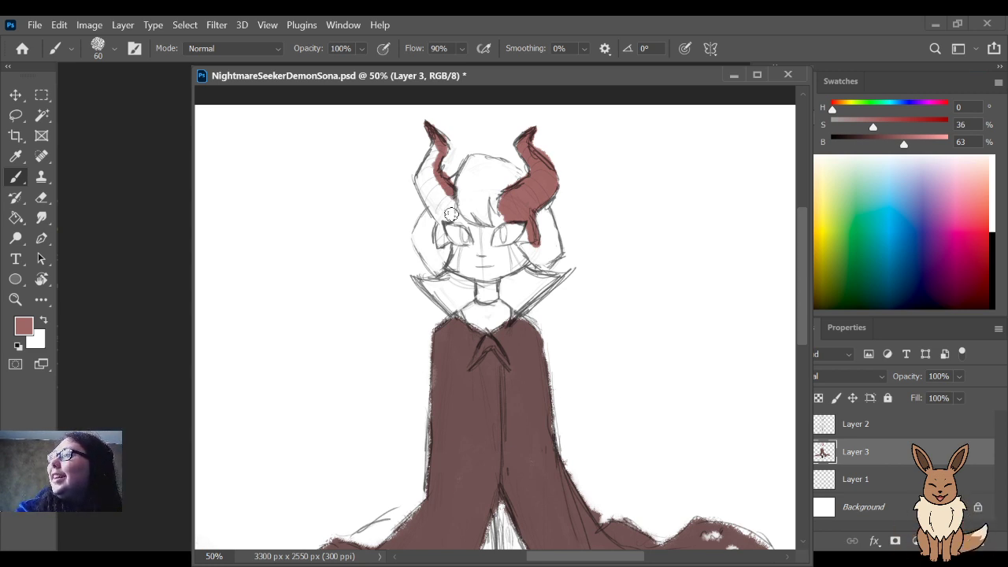
pyautogui.moveTo(433, 134)
pyautogui.mouseDown()
pyautogui.moveTo(422, 174)
pyautogui.moveTo(440, 145)
pyautogui.moveTo(421, 182)
pyautogui.moveTo(425, 203)
pyautogui.moveTo(425, 175)
pyautogui.moveTo(449, 207)
pyautogui.moveTo(443, 186)
pyautogui.moveTo(428, 195)
pyautogui.moveTo(436, 211)
pyautogui.moveTo(442, 178)
pyautogui.moveTo(463, 211)
pyautogui.moveTo(449, 203)
pyautogui.moveTo(480, 229)
pyautogui.moveTo(469, 226)
pyautogui.moveTo(491, 234)
pyautogui.moveTo(480, 226)
pyautogui.moveTo(499, 227)
pyautogui.moveTo(490, 215)
pyautogui.moveTo(497, 229)
pyautogui.moveTo(499, 216)
pyautogui.moveTo(510, 226)
pyautogui.moveTo(499, 215)
pyautogui.moveTo(500, 230)
pyautogui.moveTo(466, 177)
pyautogui.moveTo(460, 219)
pyautogui.moveTo(442, 214)
pyautogui.moveTo(435, 230)
pyautogui.moveTo(442, 225)
pyautogui.moveTo(457, 267)
pyautogui.moveTo(491, 280)
pyautogui.moveTo(471, 275)
pyautogui.moveTo(535, 251)
pyautogui.moveTo(532, 236)
pyautogui.moveTo(515, 264)
pyautogui.moveTo(508, 229)
pyautogui.moveTo(492, 245)
pyautogui.moveTo(498, 263)
pyautogui.moveTo(461, 224)
pyautogui.moveTo(451, 248)
pyautogui.moveTo(471, 260)
pyautogui.moveTo(488, 234)
pyautogui.mouseUp()
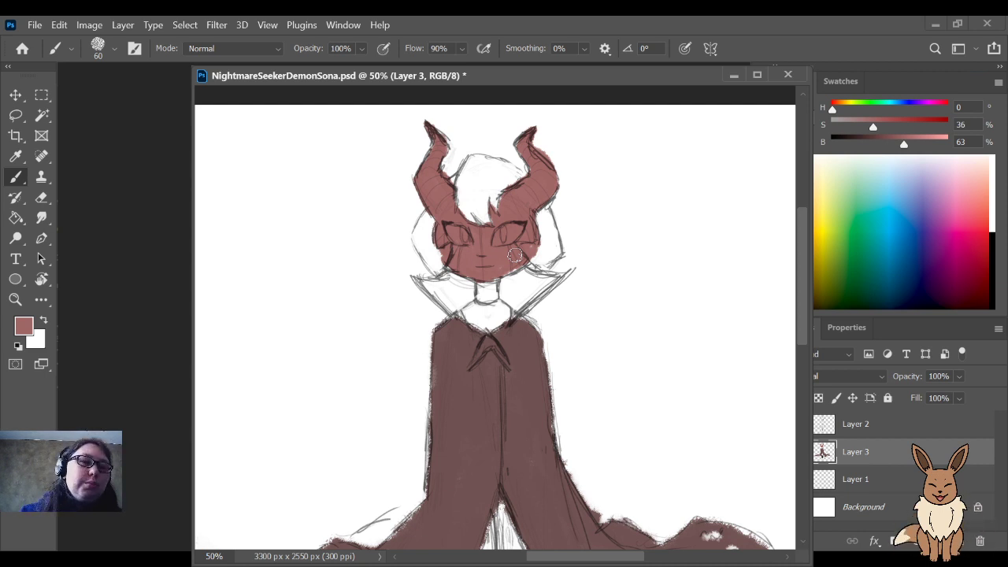
# Step: Lock the transparent pixels of Layer 3
pyautogui.scroll(-1, 662, 242)
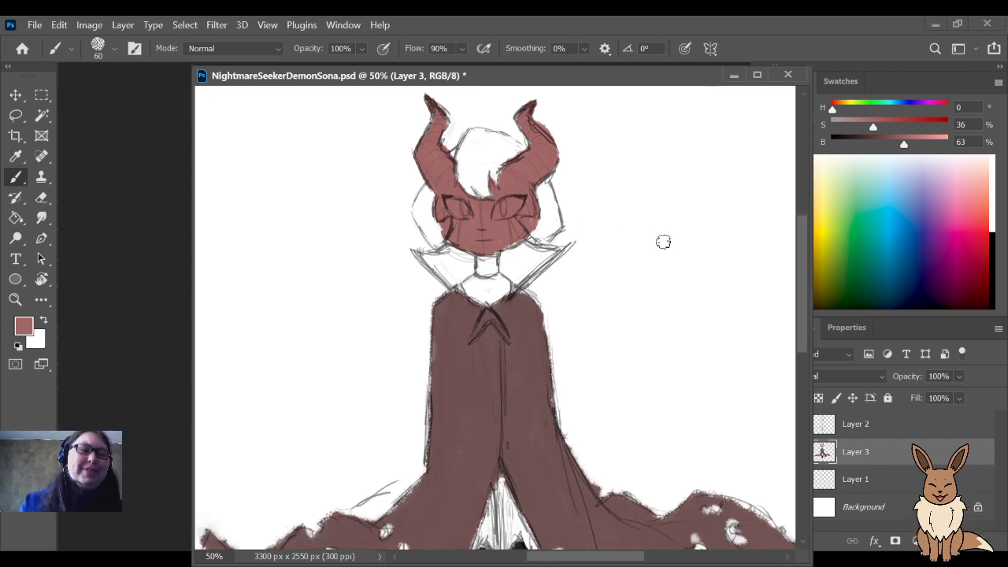
pyautogui.scroll(-2, 665, 344)
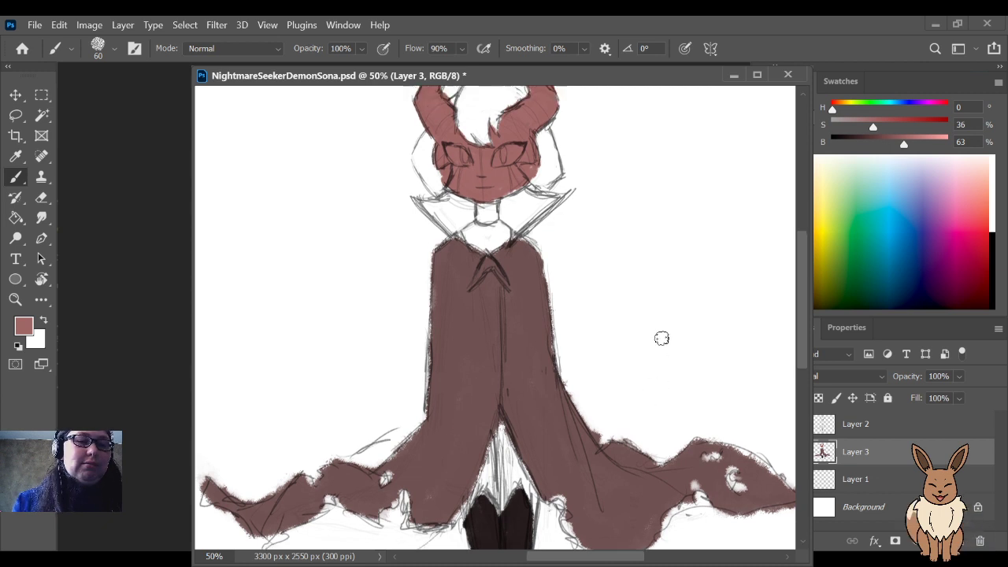
pyautogui.scroll(1, 661, 337)
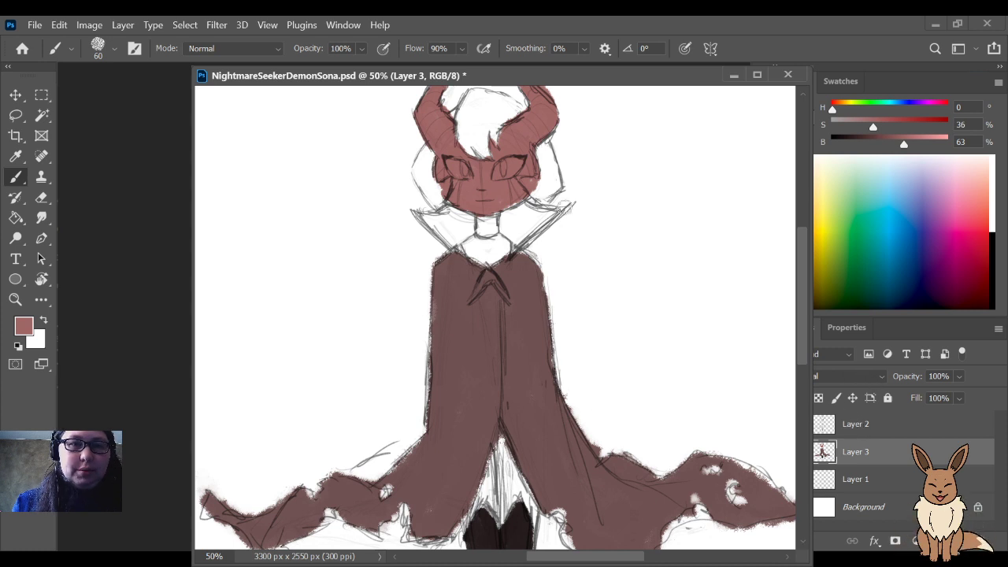
pyautogui.click(819, 398)
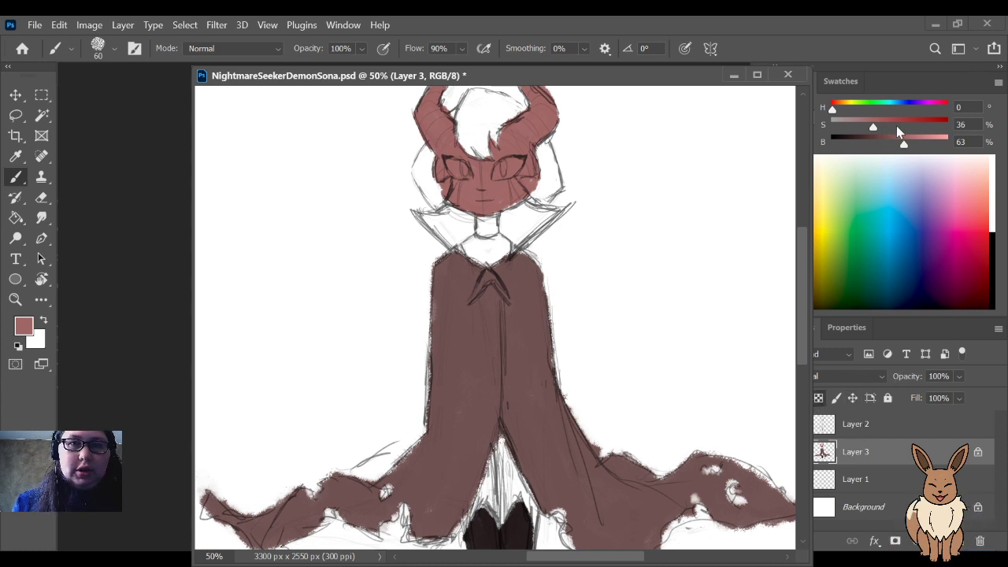
# Step: Sample the cape's brown and shift it to a dark purple with hue 290 and brightness 32%
pyautogui.press('i')
pyautogui.click(541, 334)
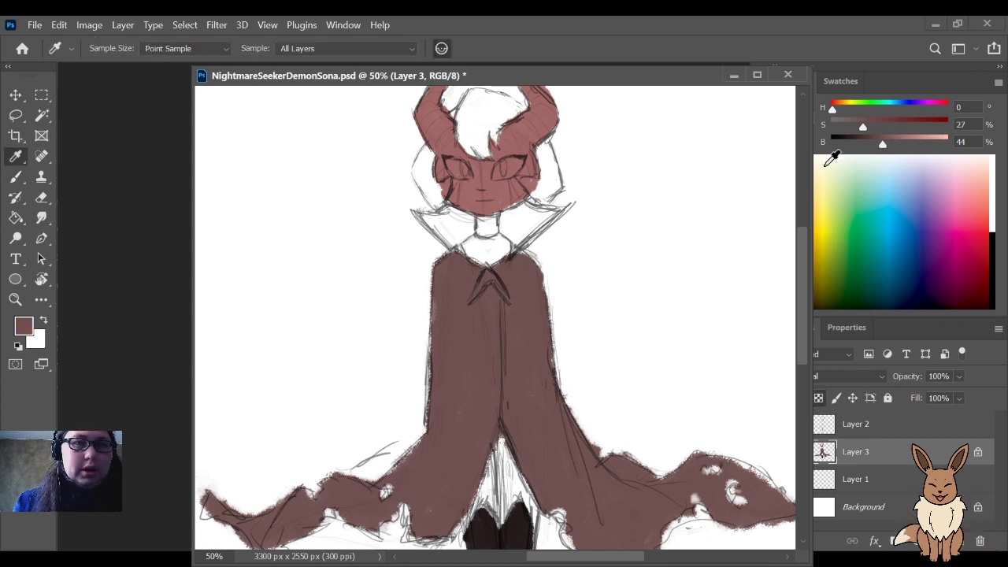
pyautogui.moveTo(882, 145); pyautogui.dragTo(863, 146)
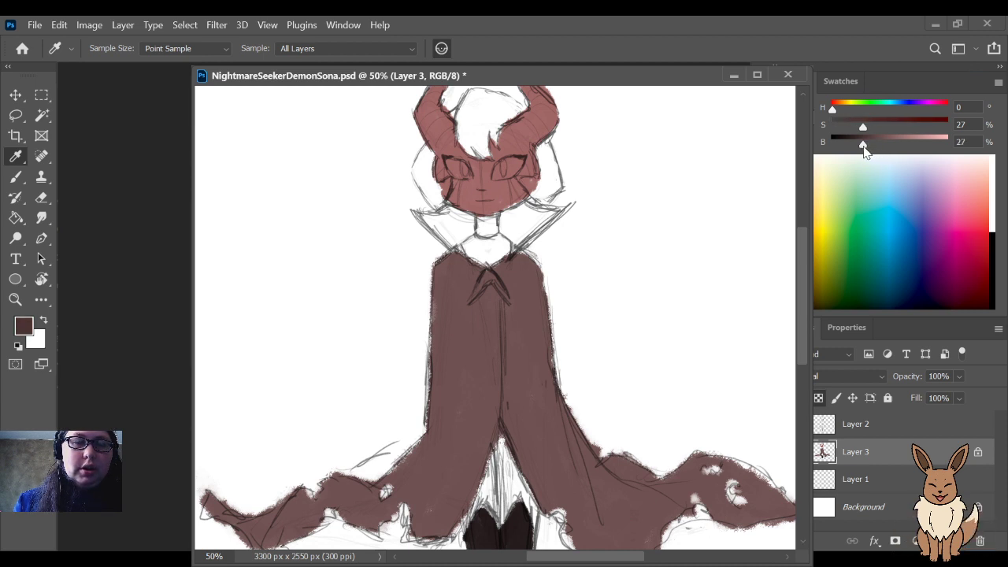
pyautogui.moveTo(875, 106); pyautogui.dragTo(924, 107)
pyautogui.moveTo(863, 144); pyautogui.dragTo(870, 148)
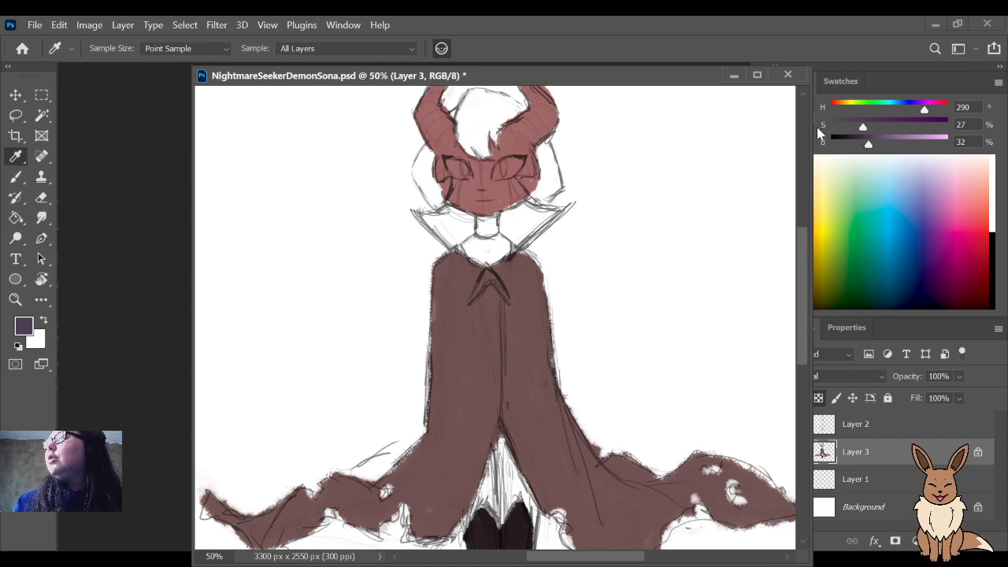
# Step: Enlarge the brush to 200 and paint the muted purple over the upper part of the cape
pyautogui.press('b')
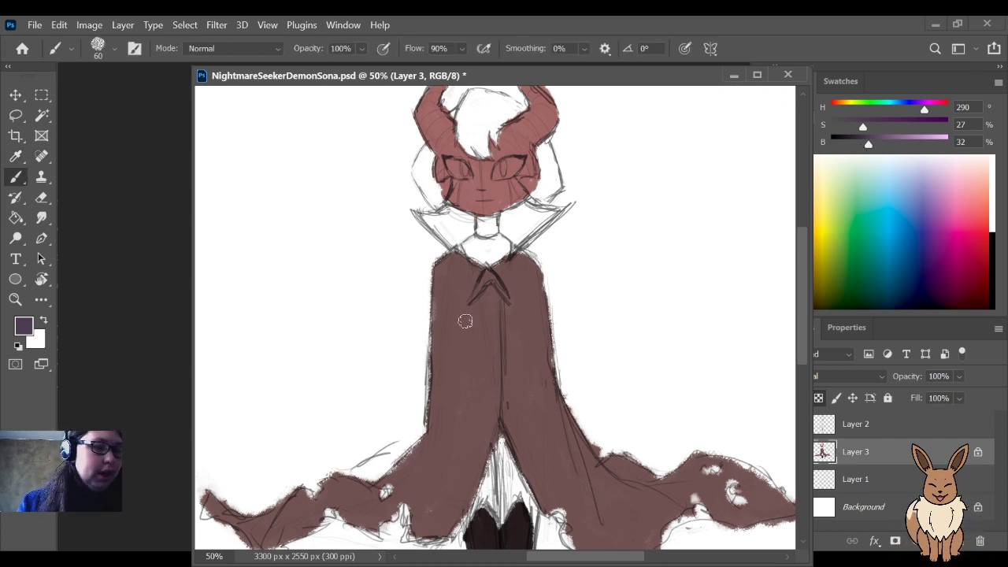
pyautogui.press(']')
pyautogui.press(']')
pyautogui.press(']')
pyautogui.press(']')
pyautogui.press(']')
pyautogui.press(']')
pyautogui.press(']')
pyautogui.press(']')
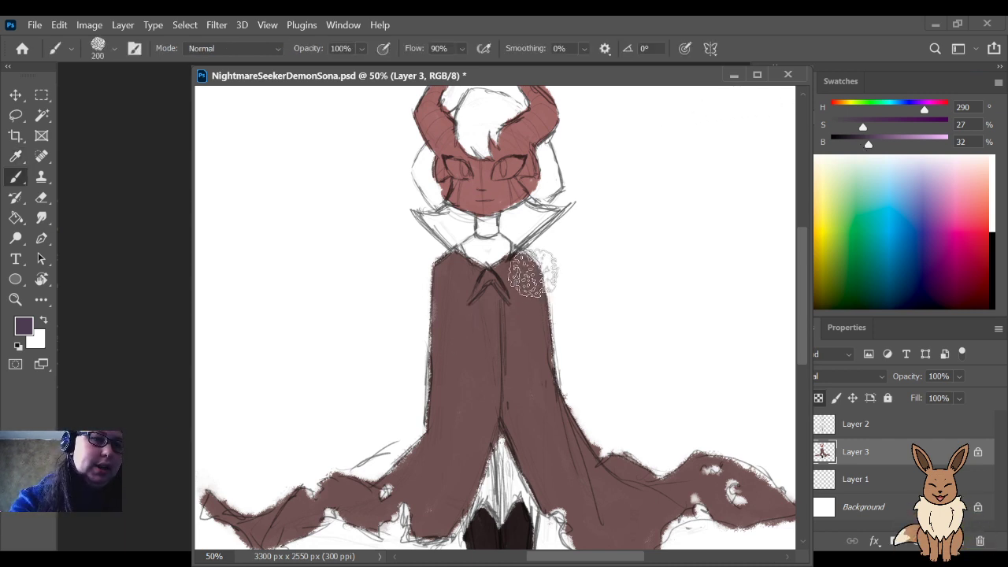
pyautogui.moveTo(529, 270)
pyautogui.mouseDown()
pyautogui.moveTo(429, 286)
pyautogui.moveTo(443, 269)
pyautogui.moveTo(524, 282)
pyautogui.moveTo(431, 288)
pyautogui.moveTo(429, 298)
pyautogui.moveTo(466, 287)
pyautogui.moveTo(514, 305)
pyautogui.moveTo(541, 301)
pyautogui.moveTo(543, 253)
pyautogui.moveTo(492, 275)
pyautogui.moveTo(431, 325)
pyautogui.moveTo(449, 347)
pyautogui.mouseUp()
# Step: Change the purple to hue 308, saturation 45% and brightness 26%, and repaint the cape's upper part and right-hand flowing edge
pyautogui.moveTo(869, 145)
pyautogui.mouseDown()
pyautogui.moveTo(875, 129)
pyautogui.moveTo(934, 112)
pyautogui.mouseUp()
pyautogui.moveTo(472, 331)
pyautogui.mouseDown()
pyautogui.moveTo(551, 319)
pyautogui.moveTo(547, 266)
pyautogui.moveTo(441, 264)
pyautogui.moveTo(457, 287)
pyautogui.moveTo(448, 330)
pyautogui.moveTo(487, 344)
pyautogui.moveTo(489, 311)
pyautogui.mouseUp()
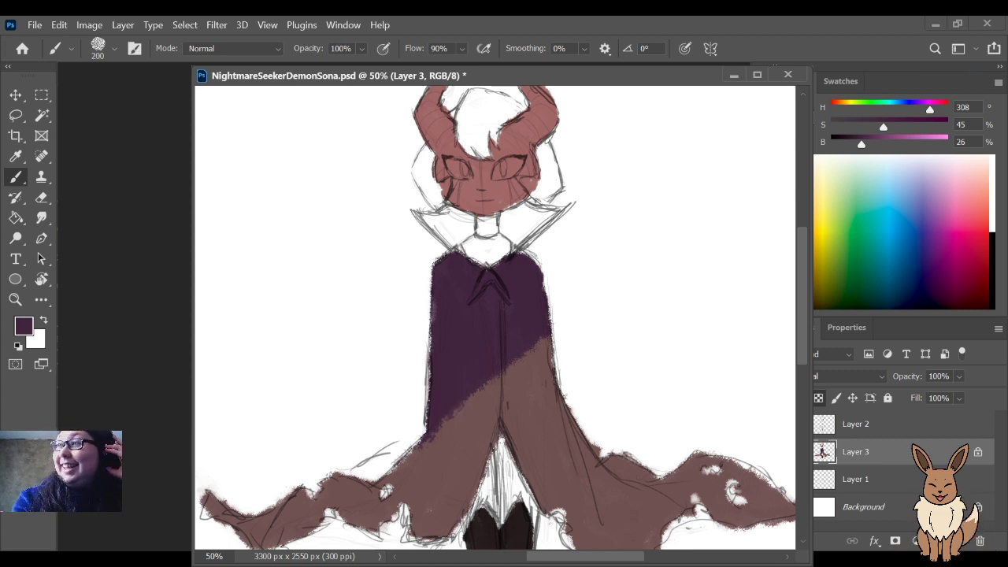
pyautogui.moveTo(668, 445); pyautogui.dragTo(650, 322)
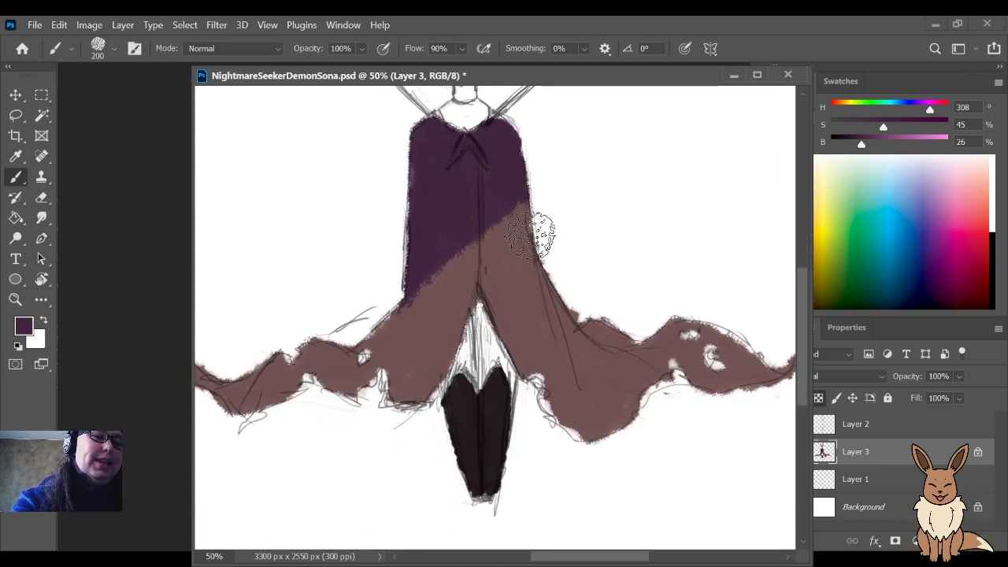
pyautogui.moveTo(541, 270)
pyautogui.mouseDown()
pyautogui.moveTo(510, 236)
pyautogui.moveTo(589, 338)
pyautogui.moveTo(567, 324)
pyautogui.moveTo(648, 397)
pyautogui.moveTo(625, 376)
pyautogui.moveTo(643, 404)
pyautogui.moveTo(664, 409)
pyautogui.moveTo(715, 323)
pyautogui.moveTo(735, 327)
pyautogui.moveTo(764, 411)
pyautogui.mouseUp()
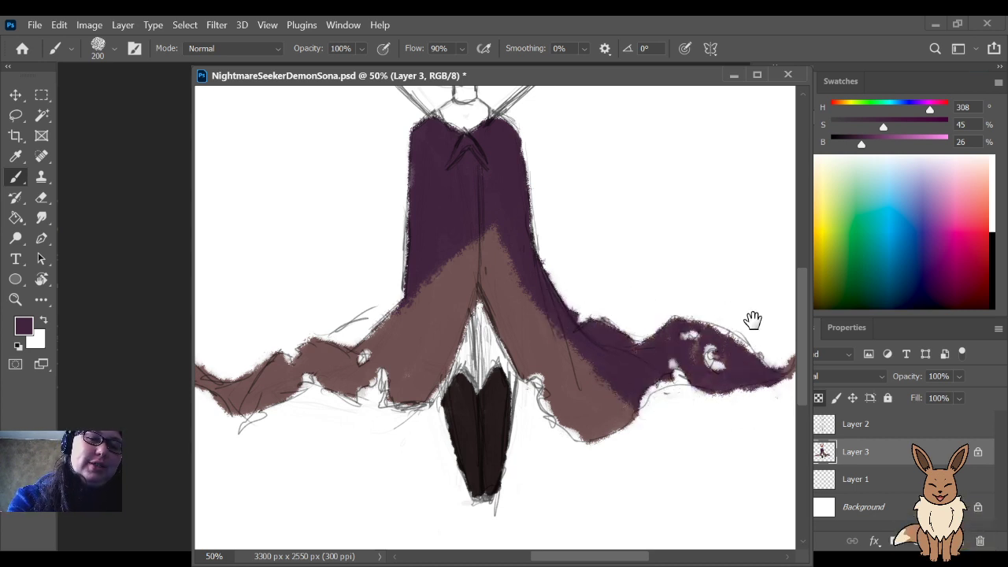
# Step: Cover the remaining brown on the cape's lower right and entire left side with the dark purple
pyautogui.moveTo(753, 320); pyautogui.dragTo(711, 322)
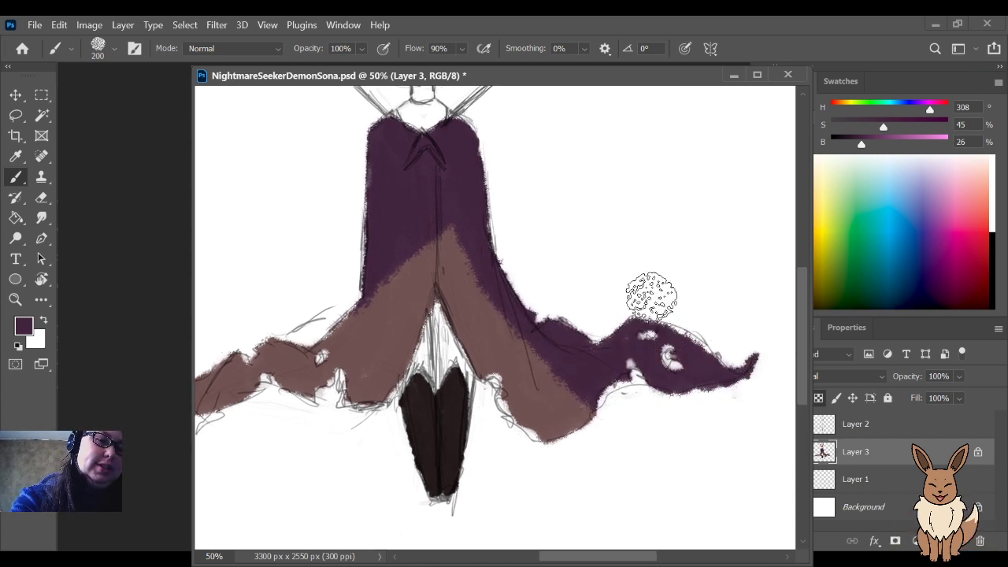
pyautogui.moveTo(596, 407)
pyautogui.mouseDown()
pyautogui.moveTo(543, 366)
pyautogui.moveTo(533, 376)
pyautogui.moveTo(549, 442)
pyautogui.moveTo(507, 380)
pyautogui.moveTo(533, 363)
pyautogui.moveTo(493, 365)
pyautogui.moveTo(472, 346)
pyautogui.moveTo(448, 279)
pyautogui.moveTo(454, 295)
pyautogui.moveTo(454, 233)
pyautogui.moveTo(442, 228)
pyautogui.moveTo(470, 220)
pyautogui.mouseUp()
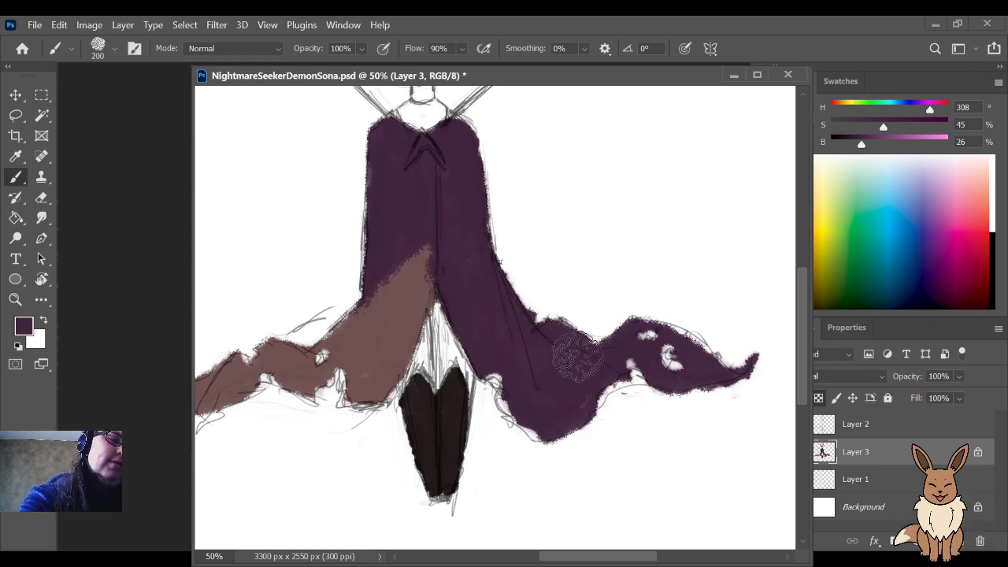
pyautogui.moveTo(504, 337)
pyautogui.mouseDown()
pyautogui.moveTo(446, 320)
pyautogui.moveTo(609, 296)
pyautogui.moveTo(684, 303)
pyautogui.moveTo(679, 310)
pyautogui.moveTo(655, 240)
pyautogui.moveTo(671, 217)
pyautogui.moveTo(661, 268)
pyautogui.moveTo(605, 371)
pyautogui.moveTo(614, 374)
pyautogui.moveTo(653, 318)
pyautogui.moveTo(629, 353)
pyautogui.moveTo(630, 283)
pyautogui.moveTo(599, 335)
pyautogui.moveTo(520, 395)
pyautogui.moveTo(540, 364)
pyautogui.moveTo(459, 409)
pyautogui.moveTo(471, 389)
pyautogui.moveTo(422, 398)
pyautogui.moveTo(409, 360)
pyautogui.moveTo(420, 396)
pyautogui.moveTo(412, 401)
pyautogui.moveTo(386, 360)
pyautogui.mouseUp()
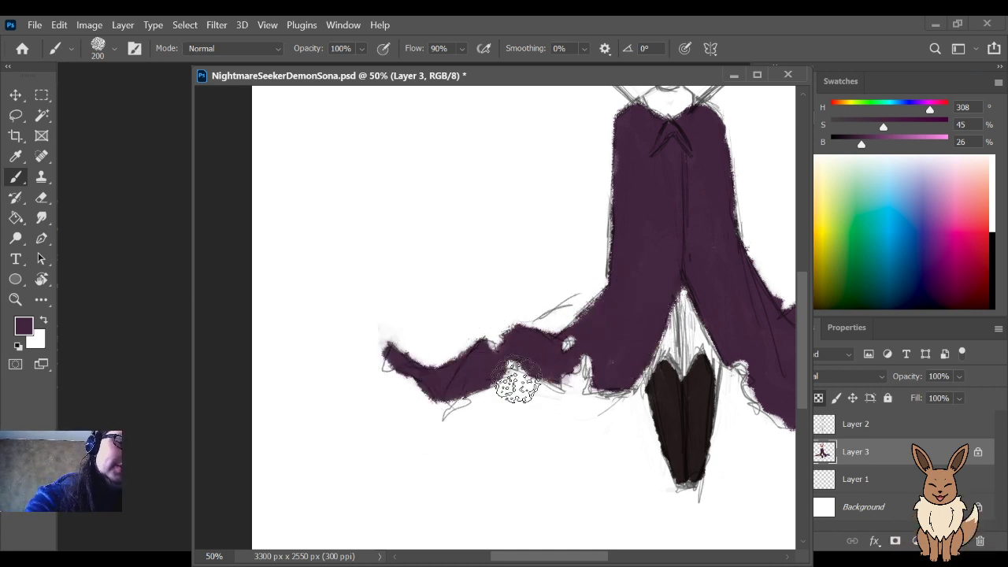
pyautogui.moveTo(698, 254); pyautogui.dragTo(542, 402)
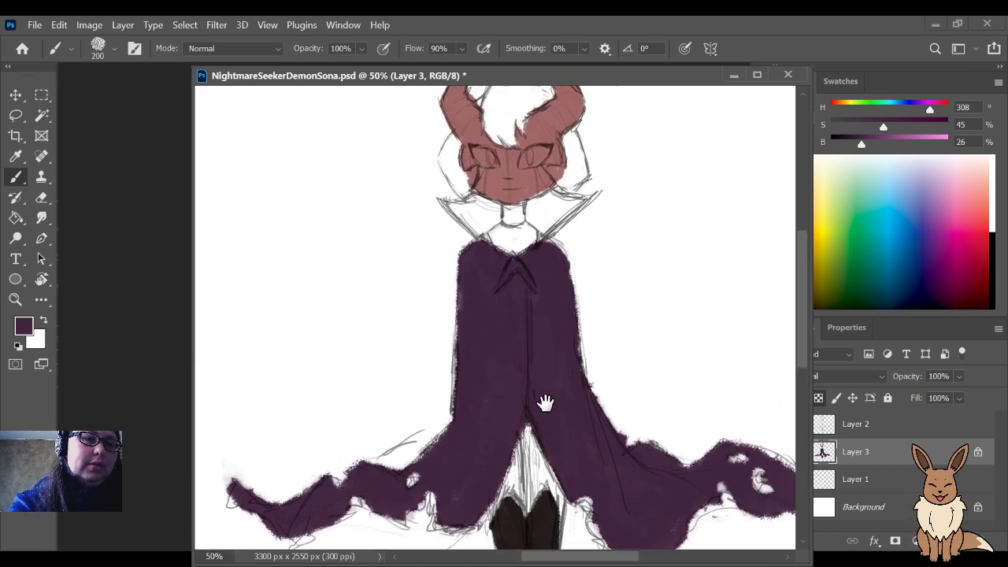
pyautogui.hotkey('ctrl', '-')
pyautogui.moveTo(706, 374)
pyautogui.mouseDown()
pyautogui.moveTo(709, 322)
pyautogui.moveTo(709, 355)
pyautogui.mouseUp()
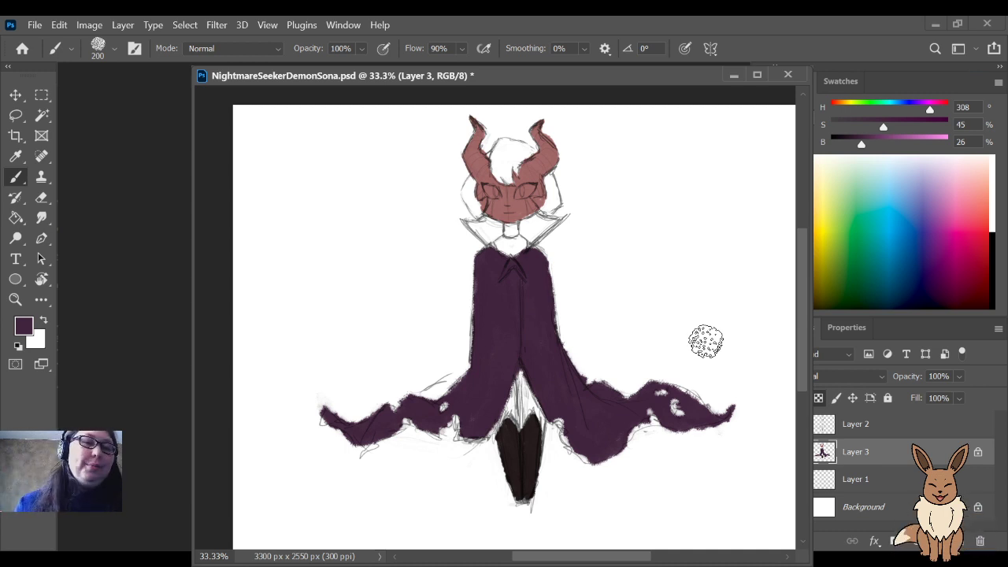
# Step: Unlock Layer 3's transparent pixels, reduce the brush to 70, and add a ragged peak and curled tip to the cape's left tail
pyautogui.press('e')
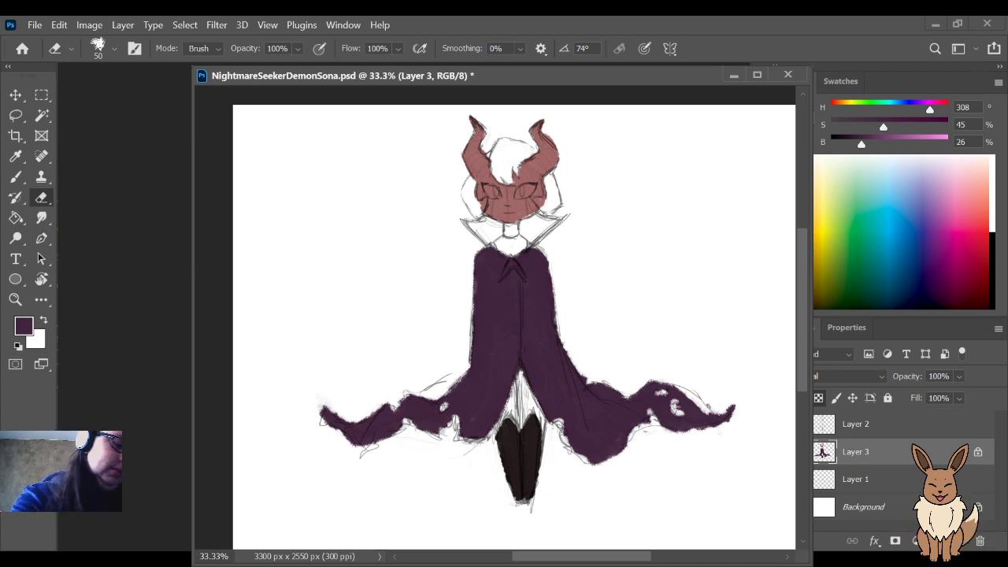
pyautogui.press('b')
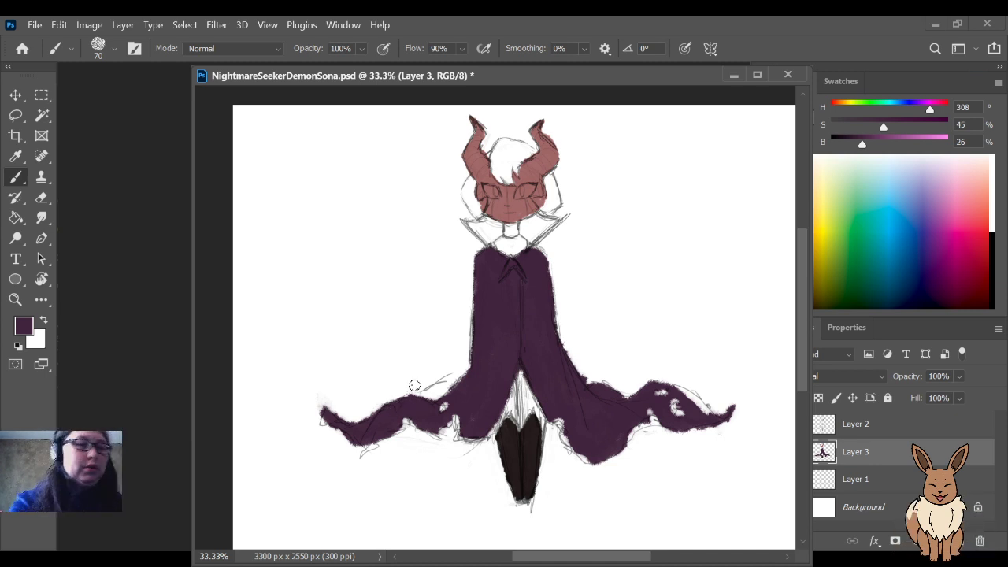
pyautogui.moveTo(414, 385)
pyautogui.mouseDown()
pyautogui.moveTo(415, 398)
pyautogui.moveTo(395, 404)
pyautogui.moveTo(406, 398)
pyautogui.mouseUp()
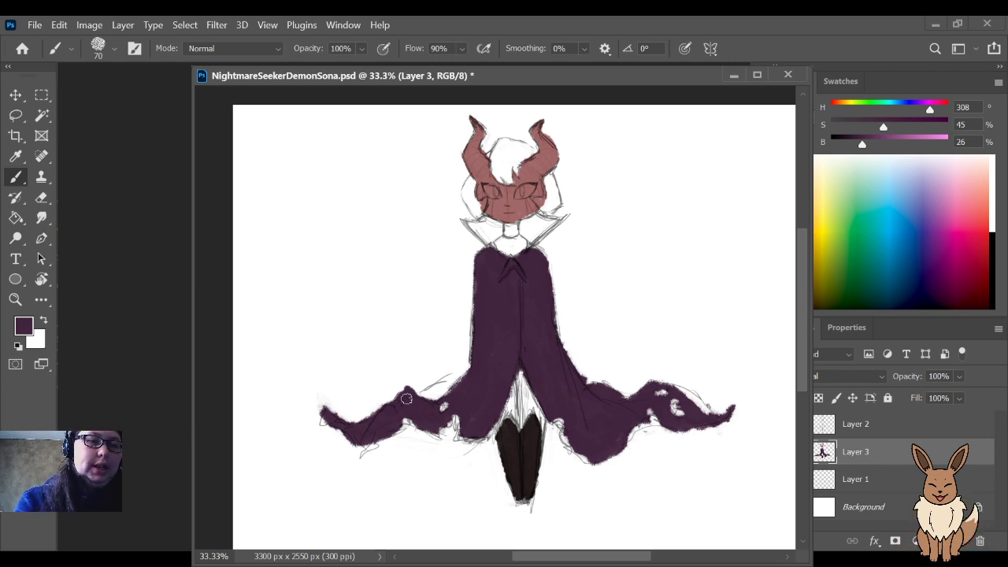
pyautogui.moveTo(407, 398); pyautogui.dragTo(333, 403)
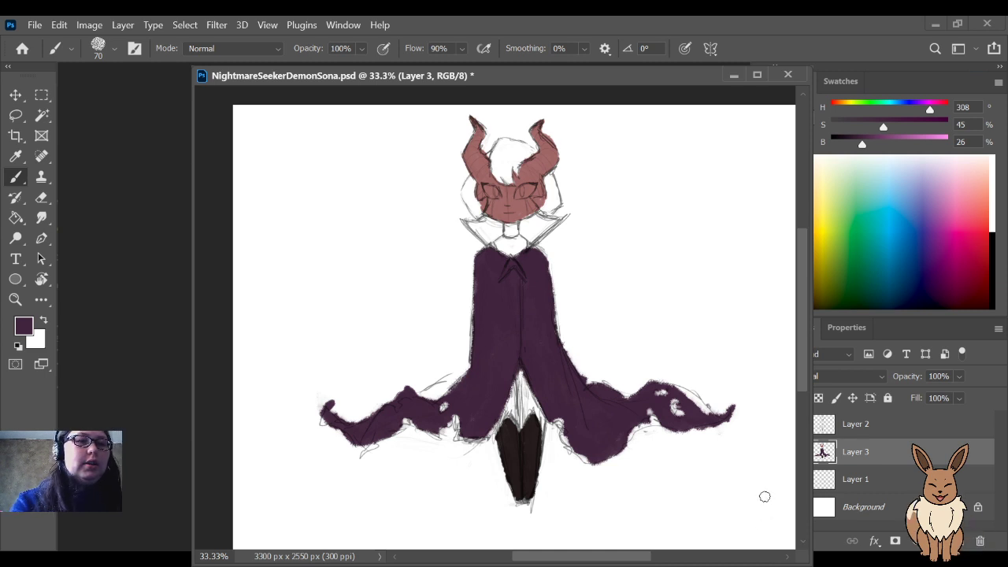
# Step: Mix a dark brown hair color with hue 22, saturation 100% and brightness 31%
pyautogui.press('e')
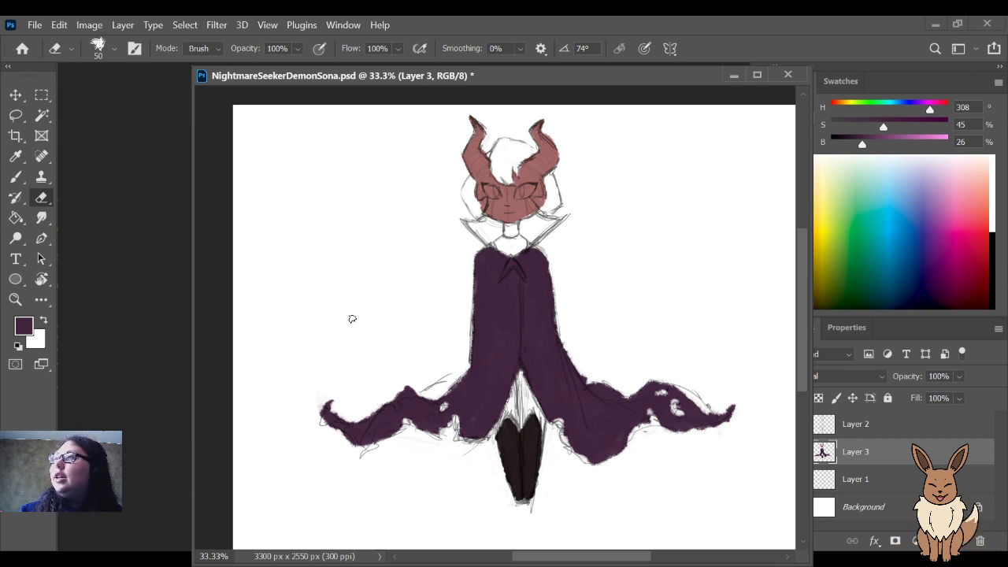
pyautogui.moveTo(617, 273); pyautogui.dragTo(618, 310)
pyautogui.moveTo(690, 412); pyautogui.dragTo(683, 480)
pyautogui.hotkey('ctrl', '+')
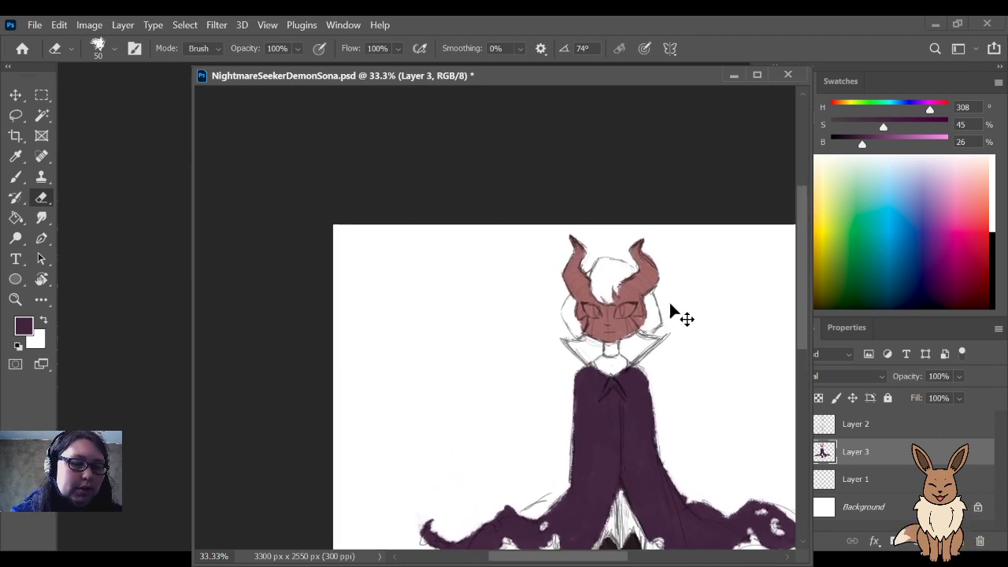
pyautogui.hotkey('ctrl', '+')
pyautogui.moveTo(748, 420); pyautogui.dragTo(635, 418)
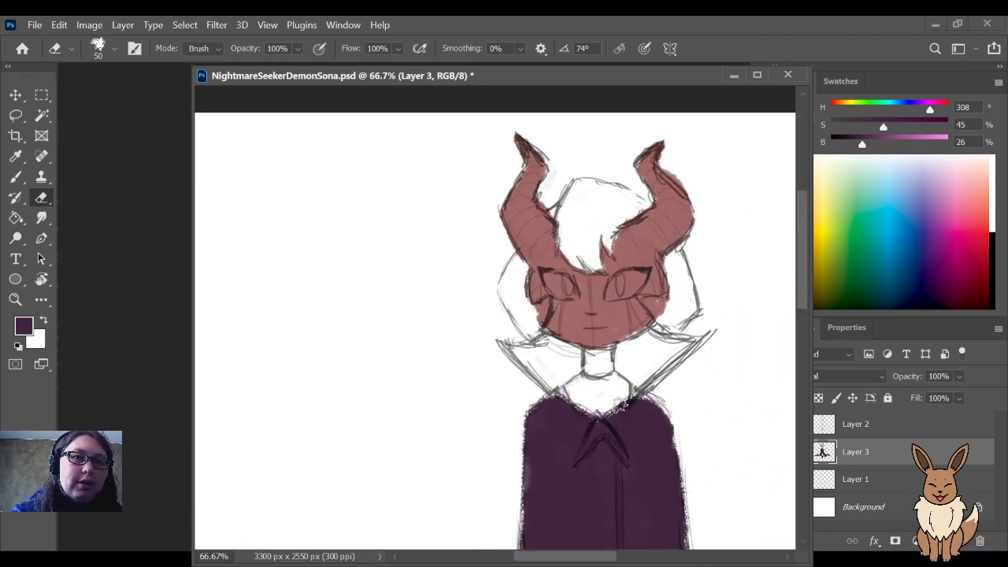
pyautogui.moveTo(929, 108); pyautogui.dragTo(839, 108)
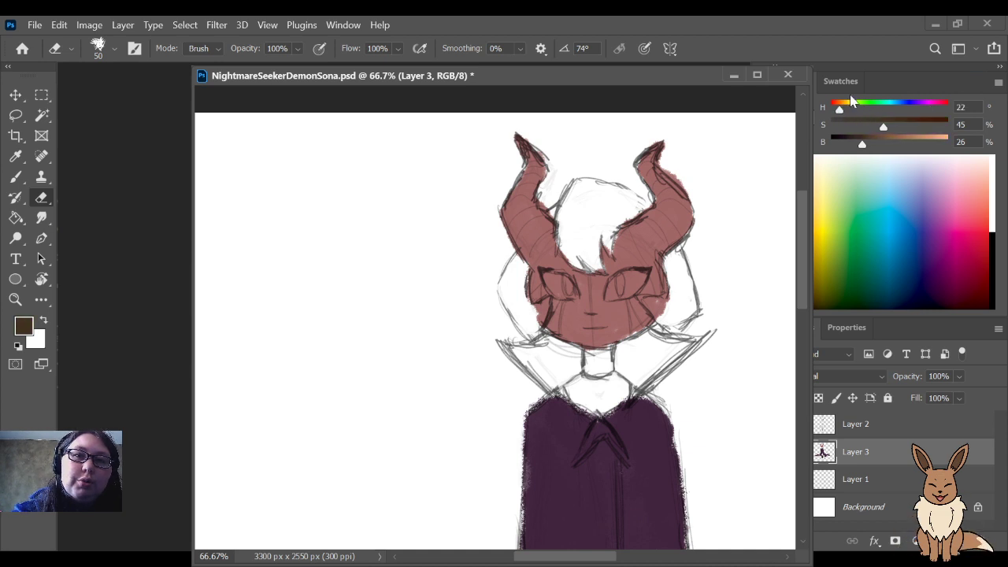
pyautogui.moveTo(861, 146); pyautogui.dragTo(856, 148)
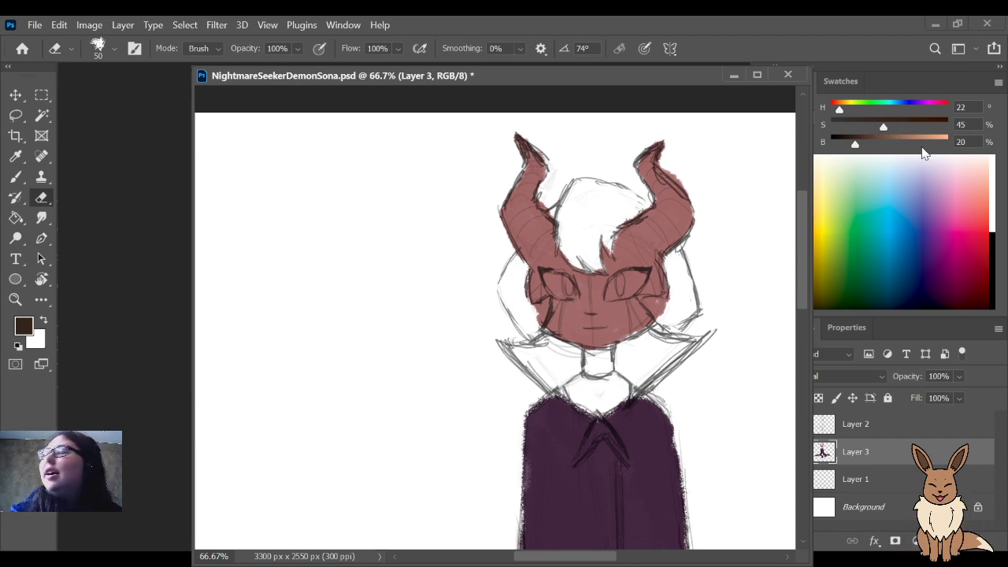
pyautogui.moveTo(884, 129); pyautogui.dragTo(949, 126)
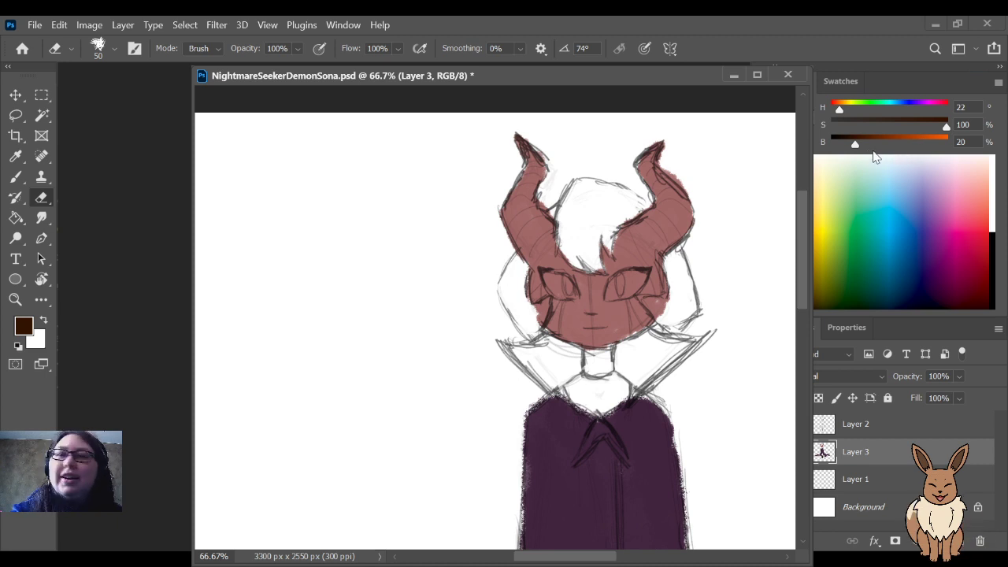
pyautogui.moveTo(855, 146); pyautogui.dragTo(868, 144)
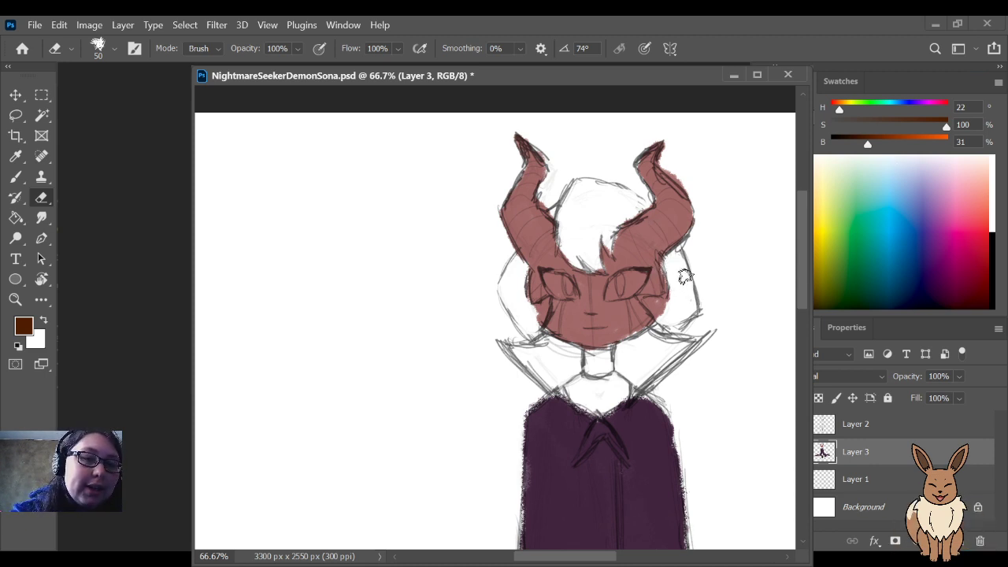
# Step: Reduce the brush to 40 and fill the hair section right of the face with the dark brown
pyautogui.press('b')
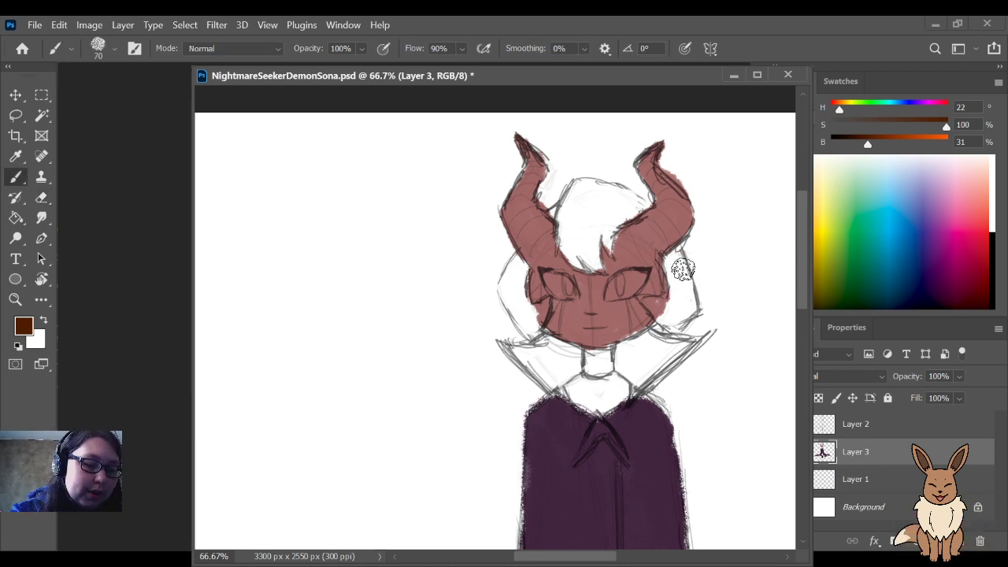
pyautogui.press('[')
pyautogui.press('[')
pyautogui.press('[')
pyautogui.moveTo(666, 261)
pyautogui.mouseDown()
pyautogui.moveTo(694, 302)
pyautogui.moveTo(680, 255)
pyautogui.moveTo(696, 305)
pyautogui.moveTo(667, 322)
pyautogui.moveTo(640, 298)
pyautogui.moveTo(670, 302)
pyautogui.moveTo(653, 305)
pyautogui.moveTo(671, 292)
pyautogui.moveTo(677, 262)
pyautogui.moveTo(688, 301)
pyautogui.moveTo(691, 287)
pyautogui.moveTo(681, 286)
pyautogui.moveTo(682, 303)
pyautogui.moveTo(669, 314)
pyautogui.moveTo(685, 307)
pyautogui.moveTo(676, 250)
pyautogui.mouseUp()
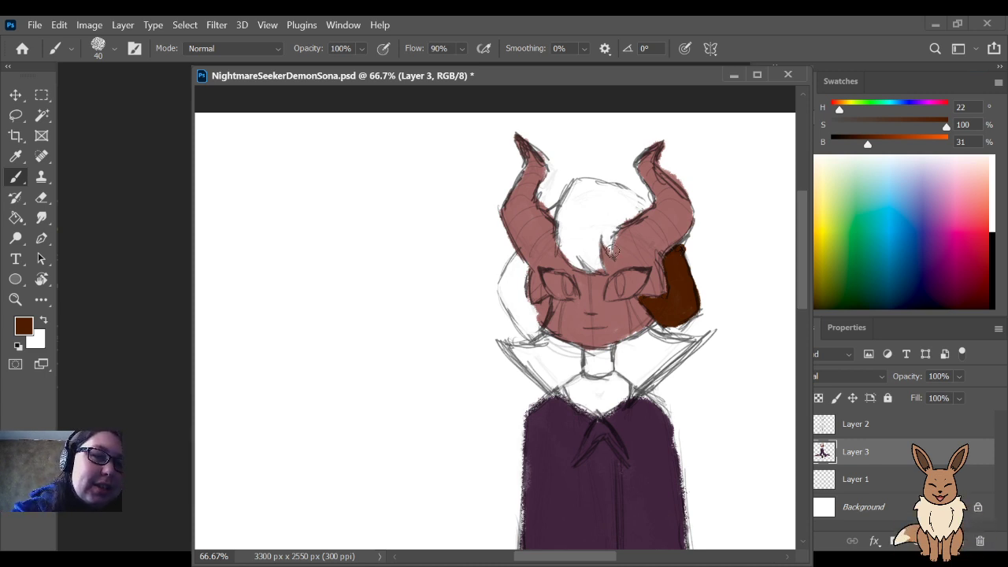
# Step: Fill the crown, the bangs between the horns and the hair left of the face with brown, enlarging the brush to 45
pyautogui.moveTo(612, 250)
pyautogui.mouseDown()
pyautogui.moveTo(612, 219)
pyautogui.moveTo(610, 253)
pyautogui.moveTo(629, 211)
pyautogui.moveTo(622, 221)
pyautogui.moveTo(645, 209)
pyautogui.moveTo(628, 218)
pyautogui.moveTo(643, 209)
pyautogui.moveTo(630, 195)
pyautogui.moveTo(573, 180)
pyautogui.mouseUp()
pyautogui.moveTo(642, 205)
pyautogui.mouseDown()
pyautogui.moveTo(573, 184)
pyautogui.moveTo(557, 235)
pyautogui.moveTo(568, 257)
pyautogui.moveTo(558, 237)
pyautogui.moveTo(600, 272)
pyautogui.moveTo(598, 224)
pyautogui.moveTo(601, 273)
pyautogui.moveTo(598, 218)
pyautogui.moveTo(596, 244)
pyautogui.moveTo(609, 250)
pyautogui.moveTo(596, 238)
pyautogui.moveTo(598, 268)
pyautogui.moveTo(588, 245)
pyautogui.moveTo(594, 256)
pyautogui.moveTo(605, 207)
pyautogui.moveTo(611, 215)
pyautogui.moveTo(632, 205)
pyautogui.moveTo(602, 175)
pyautogui.moveTo(604, 200)
pyautogui.mouseUp()
pyautogui.press(']')
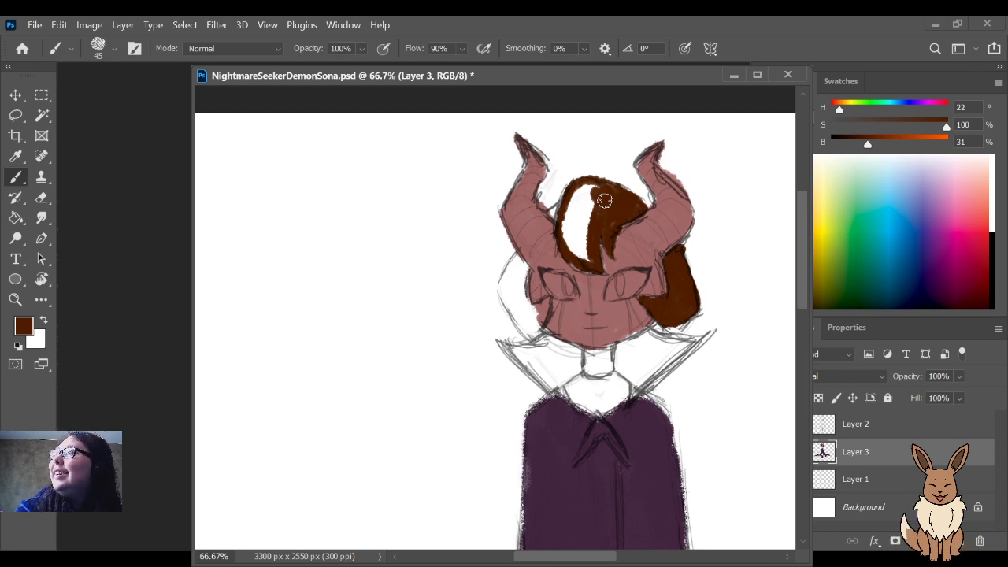
pyautogui.moveTo(604, 200)
pyautogui.mouseDown()
pyautogui.moveTo(579, 242)
pyautogui.moveTo(584, 255)
pyautogui.moveTo(551, 213)
pyautogui.moveTo(583, 189)
pyautogui.moveTo(608, 194)
pyautogui.moveTo(596, 230)
pyautogui.moveTo(590, 200)
pyautogui.moveTo(573, 214)
pyautogui.moveTo(582, 244)
pyautogui.moveTo(568, 225)
pyautogui.mouseUp()
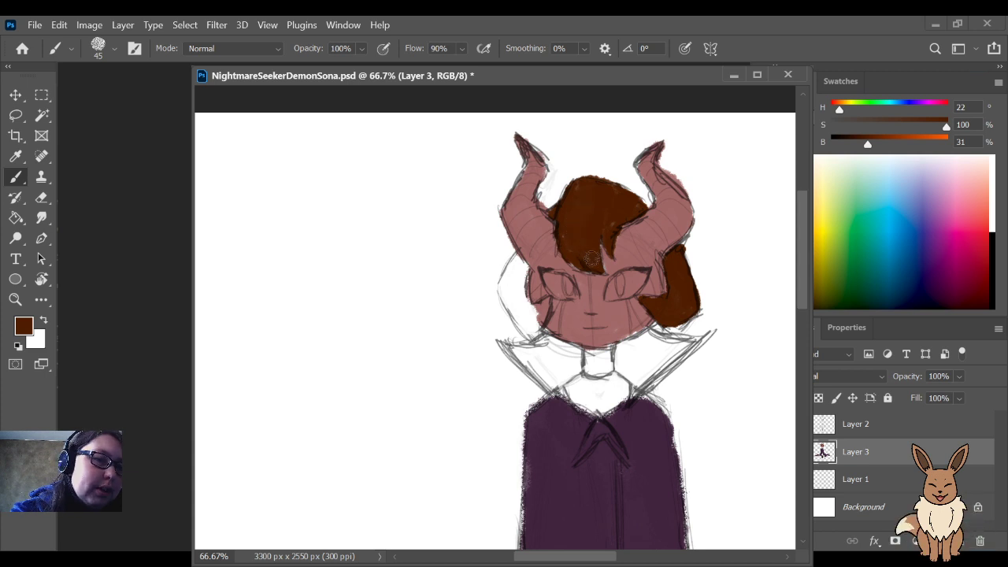
pyautogui.moveTo(591, 258)
pyautogui.mouseDown()
pyautogui.moveTo(621, 207)
pyautogui.moveTo(587, 187)
pyautogui.moveTo(575, 207)
pyautogui.moveTo(583, 211)
pyautogui.moveTo(597, 182)
pyautogui.mouseUp()
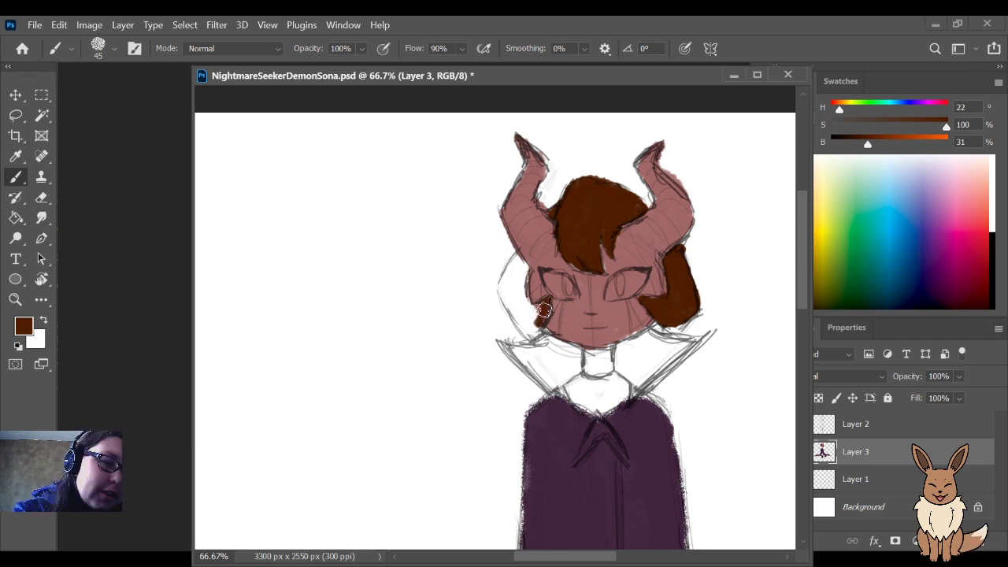
pyautogui.moveTo(544, 310)
pyautogui.mouseDown()
pyautogui.moveTo(524, 334)
pyautogui.moveTo(502, 297)
pyautogui.moveTo(510, 316)
pyautogui.moveTo(504, 274)
pyautogui.moveTo(520, 256)
pyautogui.moveTo(527, 315)
pyautogui.moveTo(541, 306)
pyautogui.moveTo(526, 315)
pyautogui.moveTo(518, 305)
pyautogui.moveTo(522, 268)
pyautogui.moveTo(528, 316)
pyautogui.moveTo(509, 281)
pyautogui.moveTo(521, 240)
pyautogui.mouseUp()
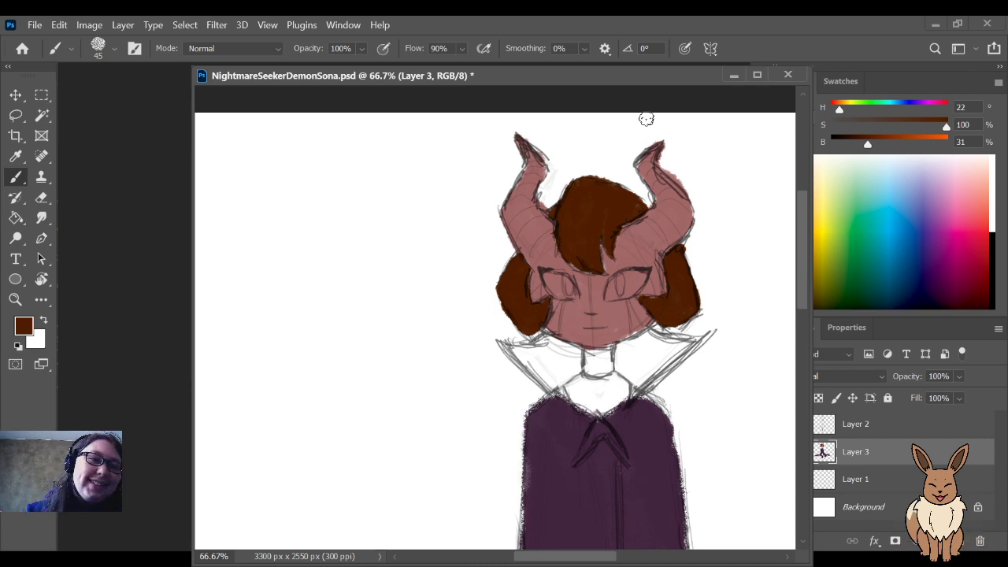
# Step: Sample the dusty red from the face and fill the neck with it
pyautogui.keyDown('alt'); pyautogui.click(619, 303); pyautogui.keyUp('alt')
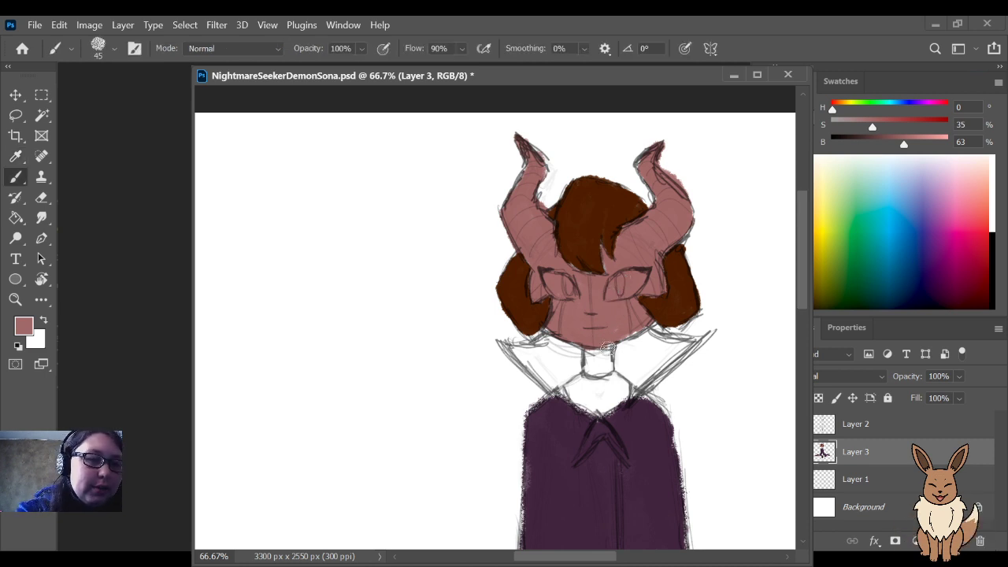
pyautogui.moveTo(607, 352)
pyautogui.mouseDown()
pyautogui.moveTo(607, 370)
pyautogui.moveTo(608, 345)
pyautogui.moveTo(586, 379)
pyautogui.mouseUp()
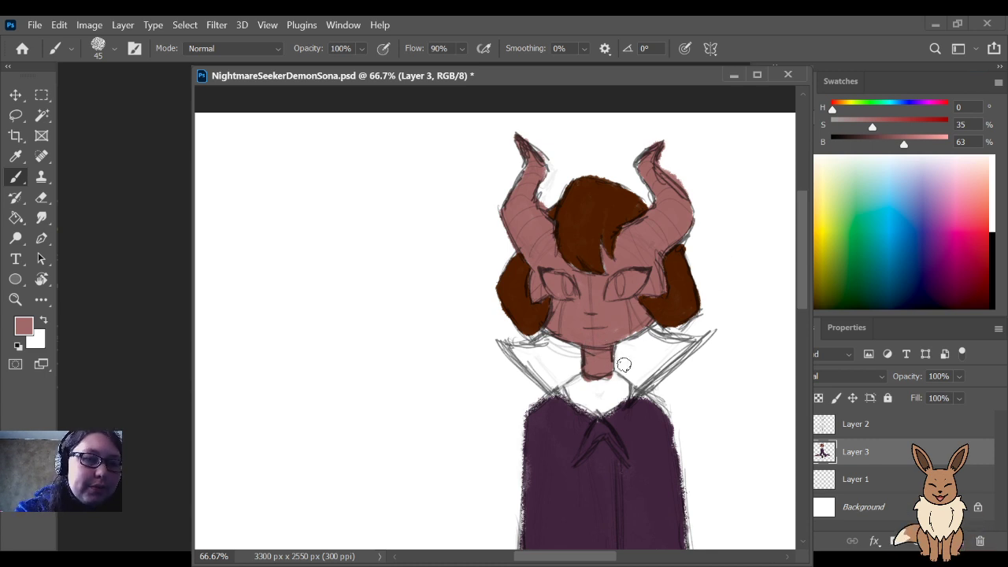
pyautogui.press('e')
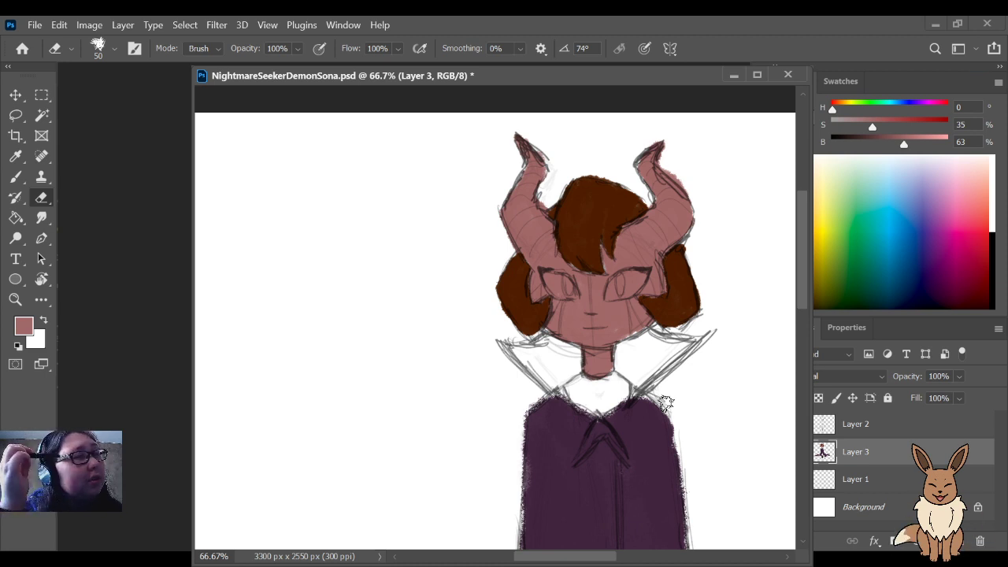
# Step: Sample the hair's brown, and erase the stray color around the horn edges
pyautogui.press('i')
pyautogui.click(588, 218)
pyautogui.press('b')
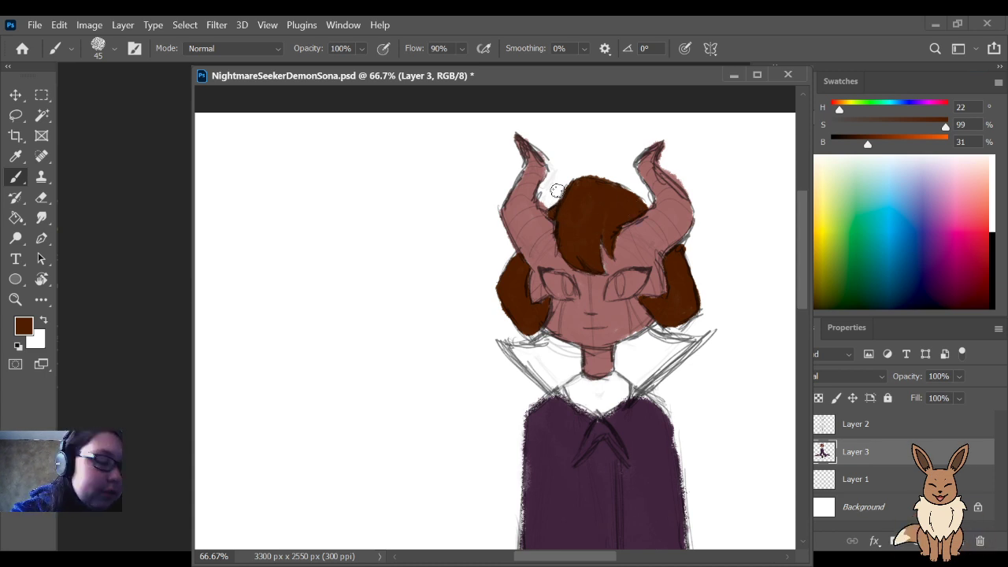
pyautogui.press('e')
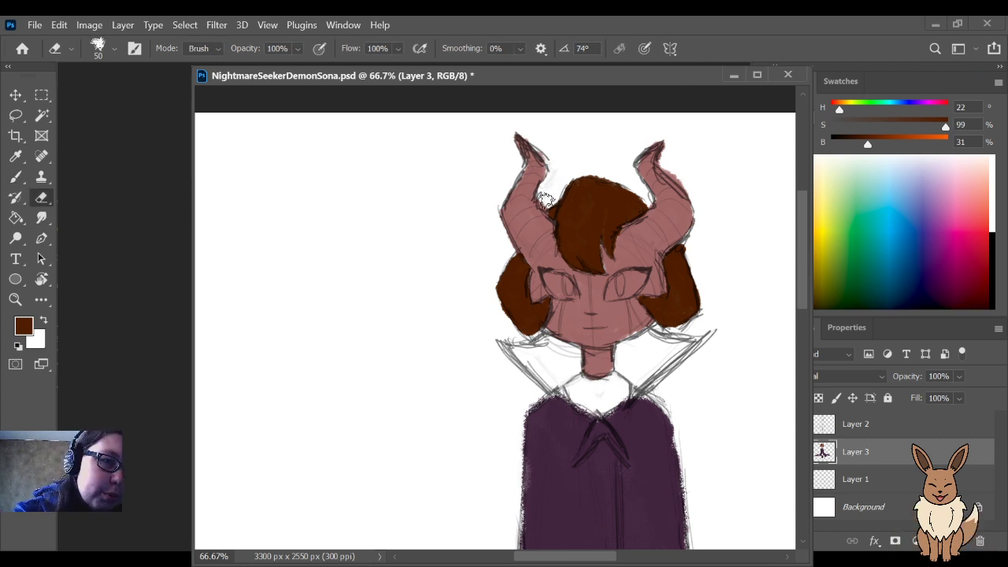
pyautogui.moveTo(544, 198); pyautogui.dragTo(554, 164)
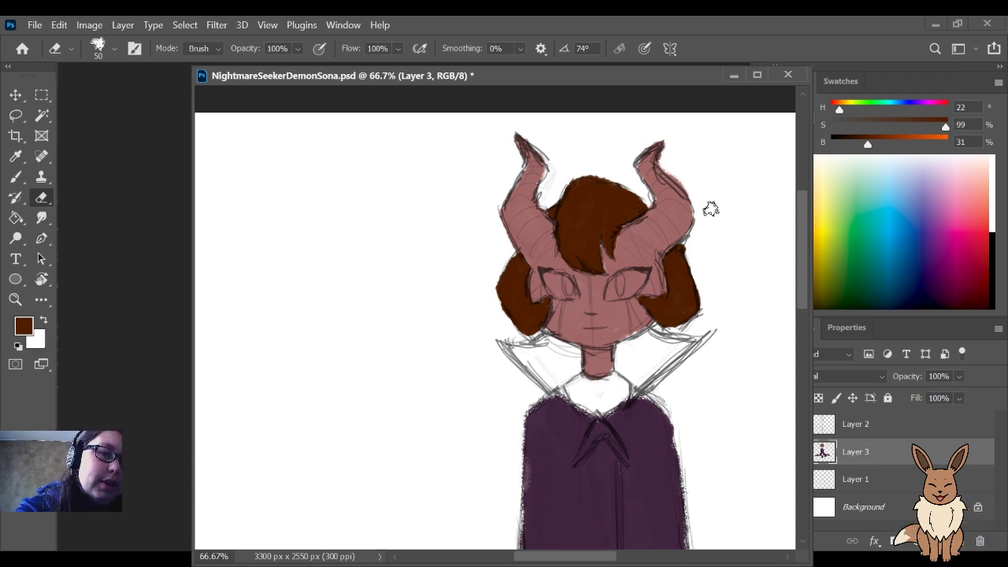
# Step: Review the flat colors across the whole figure, and examine the face and eyes up close
pyautogui.scroll(-2, 652, 300)
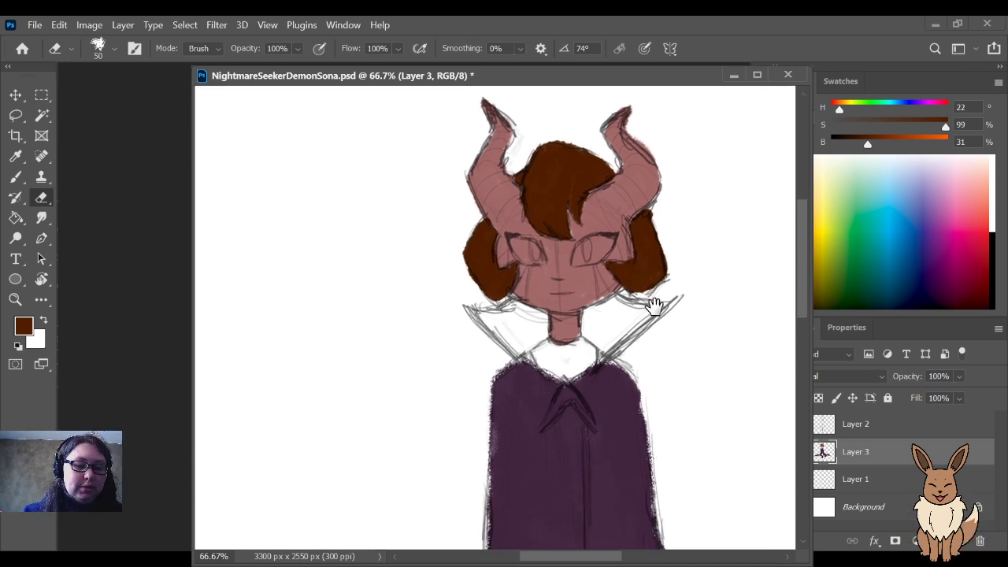
pyautogui.hotkey('ctrl', '-')
pyautogui.hotkey('ctrl', '-')
pyautogui.moveTo(611, 399); pyautogui.dragTo(612, 352)
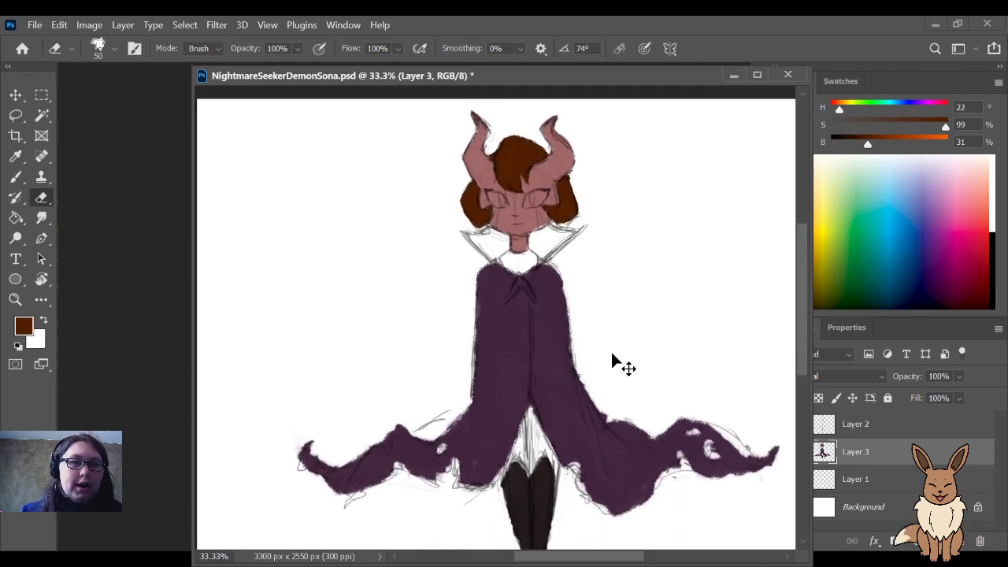
pyautogui.hotkey('ctrl', '+')
pyautogui.hotkey('ctrl', '+')
pyautogui.moveTo(641, 135); pyautogui.dragTo(622, 354)
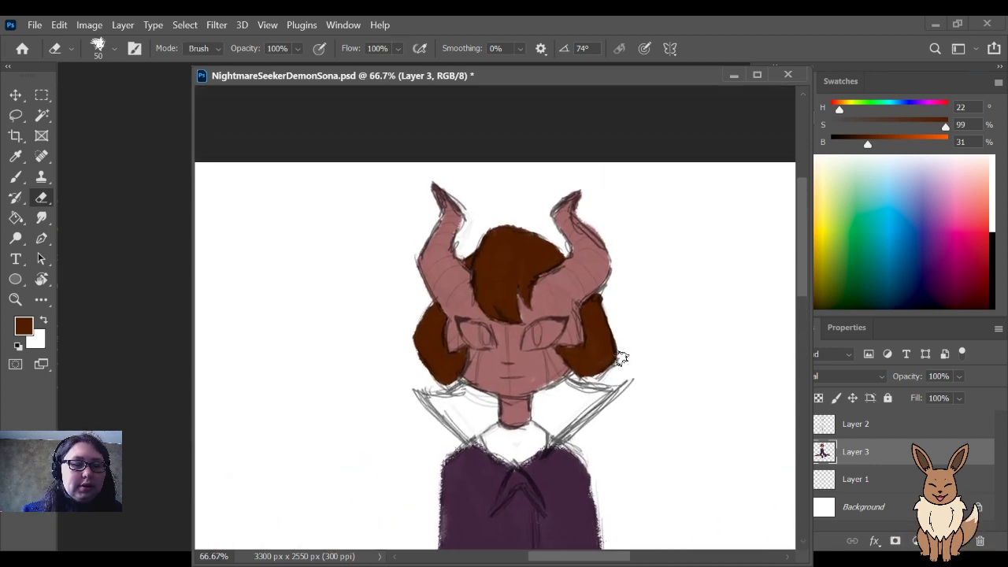
pyautogui.hotkey('ctrl', '+')
pyautogui.hotkey('ctrl', '+')
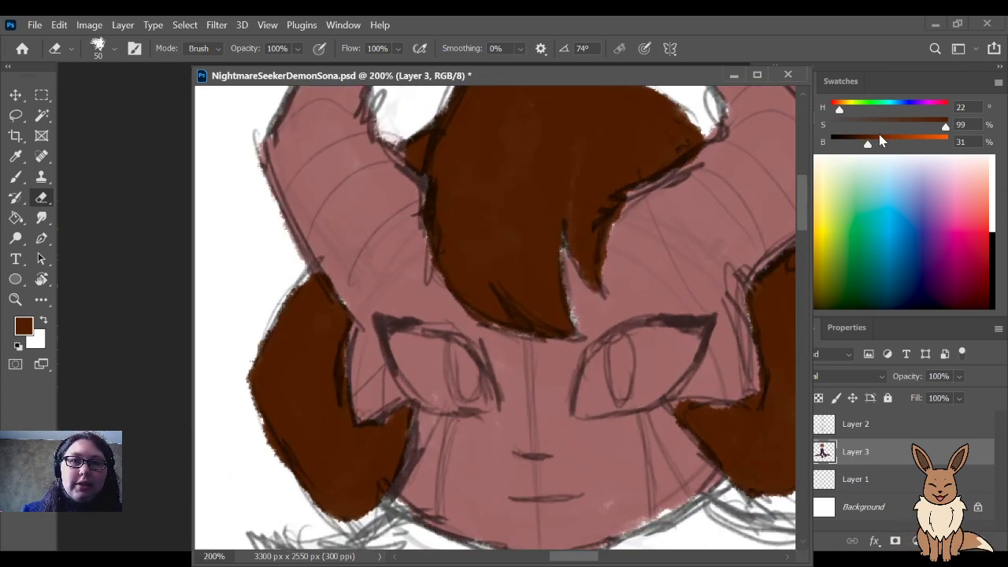
# Step: Mix a pale pink with hue 5, saturation 24% and brightness 100%, and fill both eyes with a size 25 brush
pyautogui.moveTo(867, 145); pyautogui.dragTo(892, 131)
pyautogui.moveTo(839, 109); pyautogui.dragTo(861, 134)
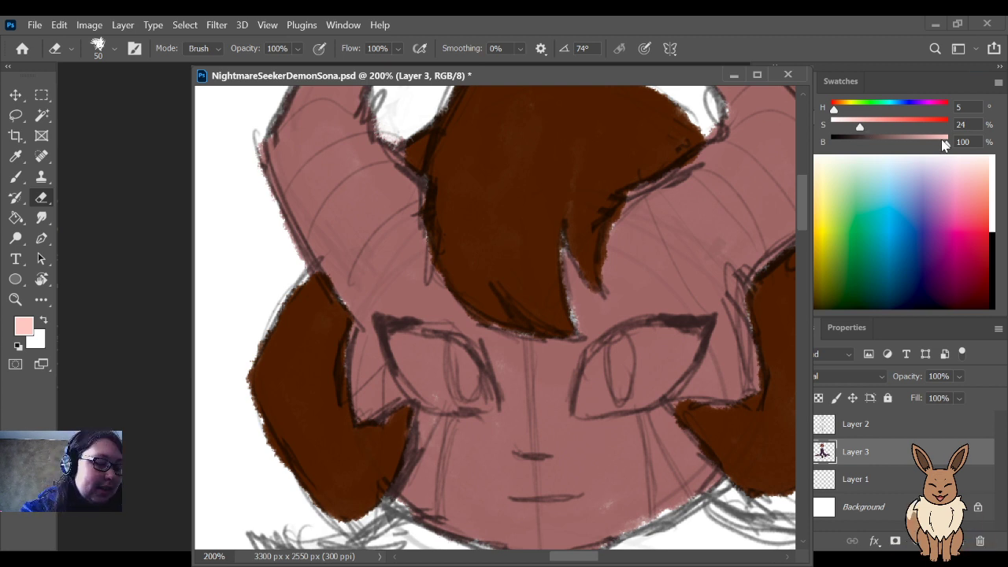
pyautogui.press('b')
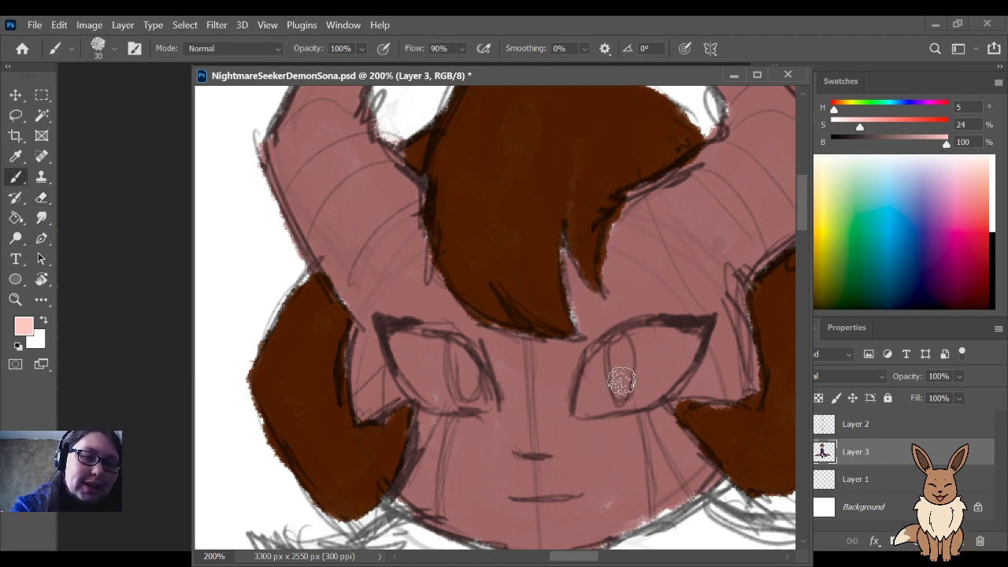
pyautogui.press('[')
pyautogui.moveTo(588, 403)
pyautogui.mouseDown()
pyautogui.moveTo(615, 343)
pyautogui.moveTo(586, 406)
pyautogui.moveTo(605, 353)
pyautogui.moveTo(663, 326)
pyautogui.moveTo(621, 343)
pyautogui.moveTo(680, 332)
pyautogui.moveTo(620, 340)
pyautogui.moveTo(669, 330)
pyautogui.moveTo(617, 345)
pyautogui.moveTo(675, 332)
pyautogui.moveTo(697, 340)
pyautogui.moveTo(669, 379)
pyautogui.moveTo(629, 400)
pyautogui.moveTo(666, 370)
pyautogui.moveTo(666, 386)
pyautogui.moveTo(584, 409)
pyautogui.moveTo(594, 384)
pyautogui.moveTo(615, 399)
pyautogui.moveTo(630, 355)
pyautogui.moveTo(639, 385)
pyautogui.moveTo(676, 344)
pyautogui.moveTo(643, 396)
pyautogui.moveTo(589, 411)
pyautogui.moveTo(665, 386)
pyautogui.moveTo(651, 395)
pyautogui.moveTo(678, 363)
pyautogui.moveTo(652, 333)
pyautogui.moveTo(590, 382)
pyautogui.moveTo(595, 365)
pyautogui.moveTo(631, 338)
pyautogui.moveTo(603, 351)
pyautogui.moveTo(630, 337)
pyautogui.mouseUp()
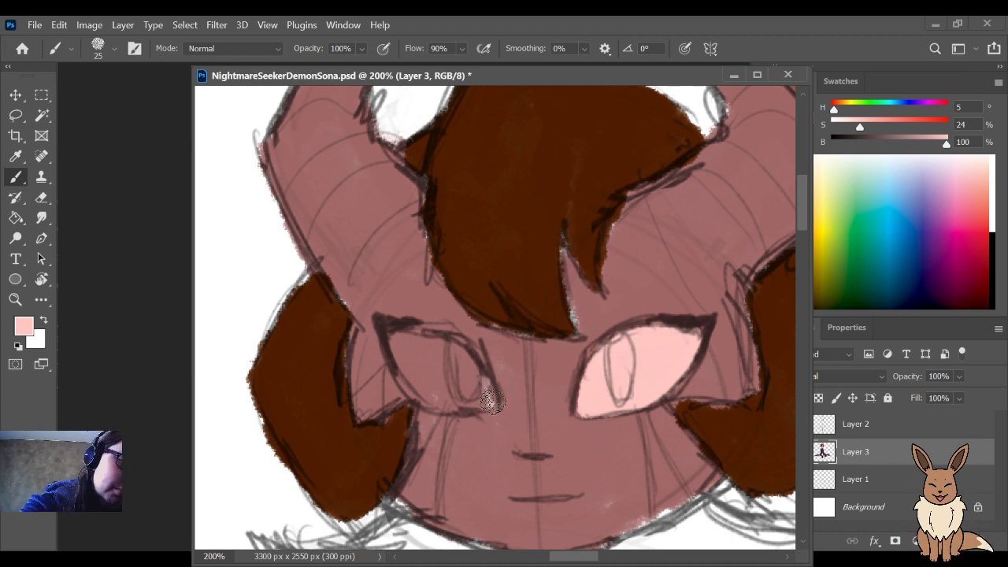
pyautogui.moveTo(490, 402)
pyautogui.mouseDown()
pyautogui.moveTo(456, 346)
pyautogui.moveTo(468, 368)
pyautogui.moveTo(439, 344)
pyautogui.moveTo(486, 400)
pyautogui.moveTo(454, 351)
pyautogui.moveTo(434, 348)
pyautogui.moveTo(453, 349)
pyautogui.moveTo(393, 335)
pyautogui.moveTo(446, 349)
pyautogui.moveTo(395, 332)
pyautogui.moveTo(438, 339)
pyautogui.moveTo(414, 340)
pyautogui.moveTo(429, 334)
pyautogui.moveTo(425, 346)
pyautogui.moveTo(408, 331)
pyautogui.moveTo(459, 352)
pyautogui.moveTo(392, 333)
pyautogui.moveTo(422, 393)
pyautogui.moveTo(403, 363)
pyautogui.moveTo(429, 398)
pyautogui.moveTo(395, 345)
pyautogui.moveTo(433, 401)
pyautogui.moveTo(484, 402)
pyautogui.moveTo(468, 377)
pyautogui.moveTo(466, 393)
pyautogui.moveTo(420, 358)
pyautogui.moveTo(432, 384)
pyautogui.moveTo(407, 359)
pyautogui.mouseUp()
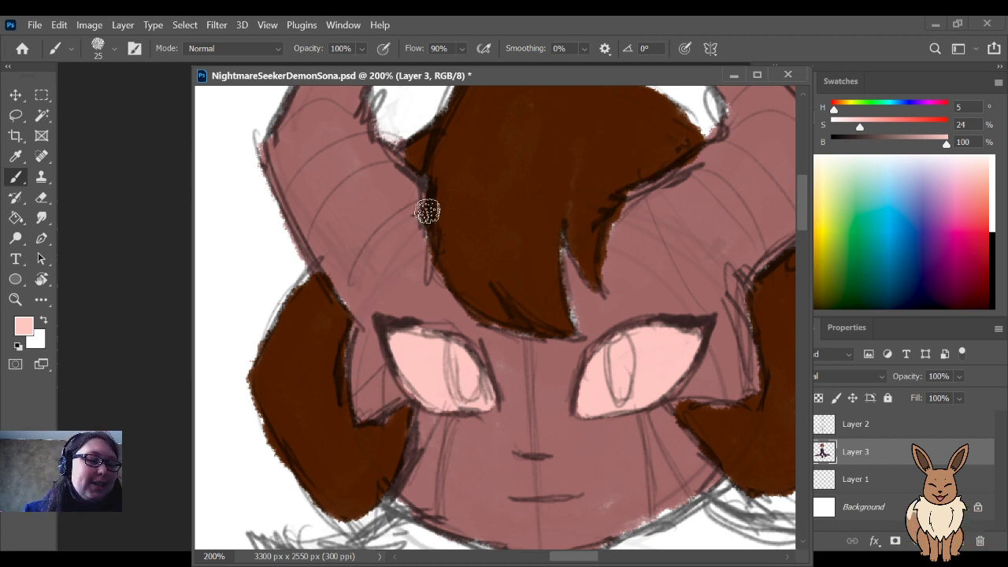
# Step: Sample the dusty red from the skin and paint over the unfilled gap between the strands of the bangs
pyautogui.press('i')
pyautogui.click(504, 172)
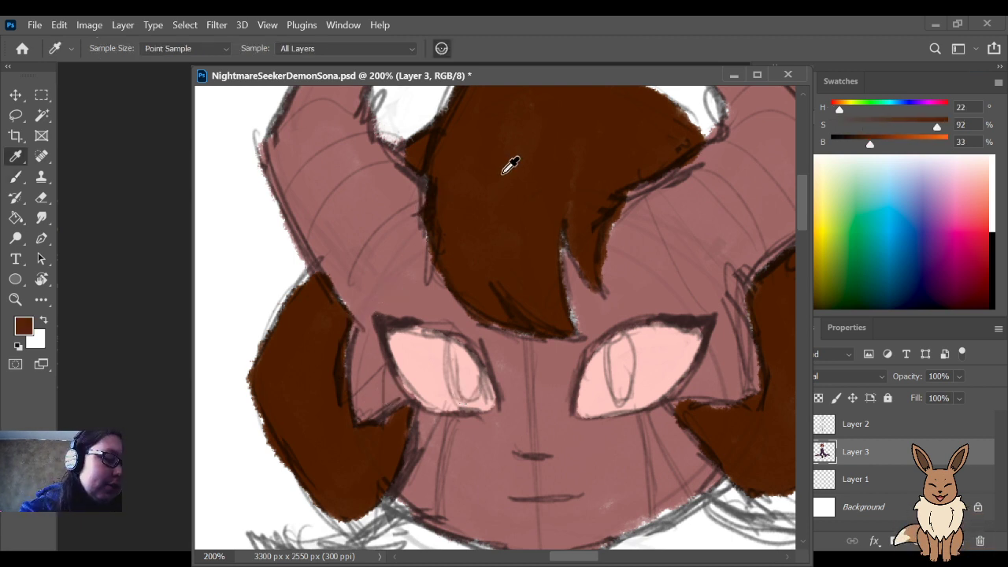
pyautogui.press('b')
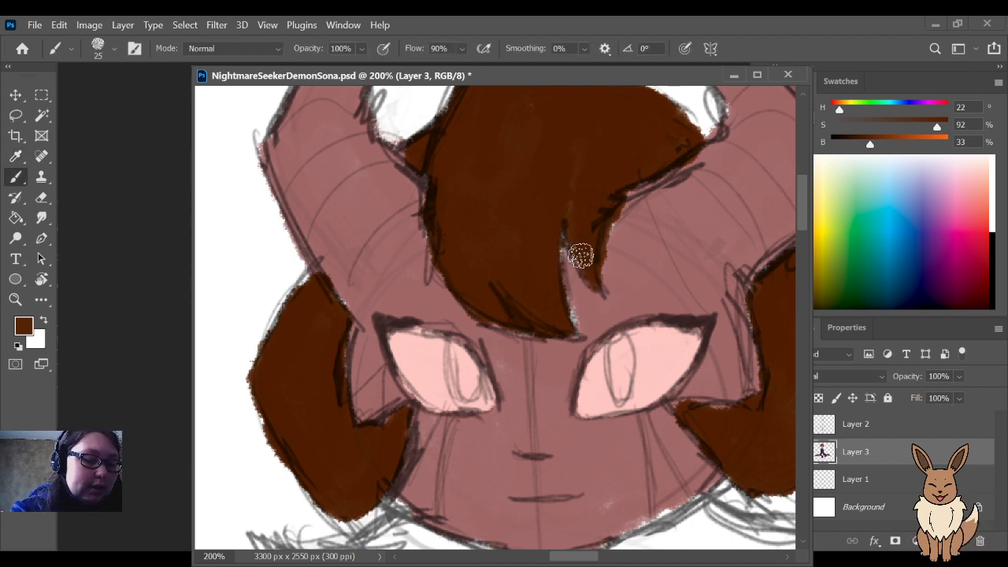
pyautogui.press('i')
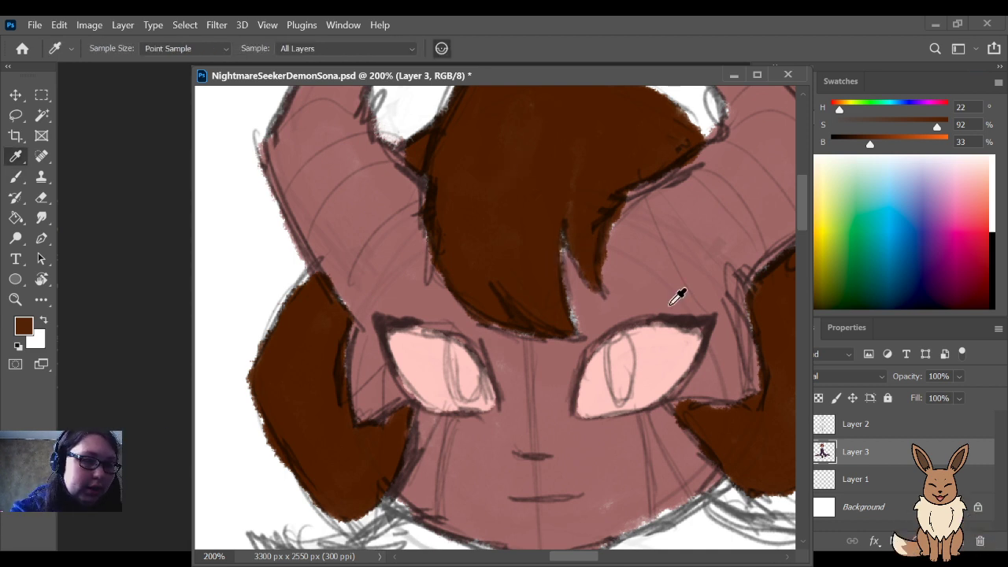
pyautogui.click(705, 212)
pyautogui.press('b')
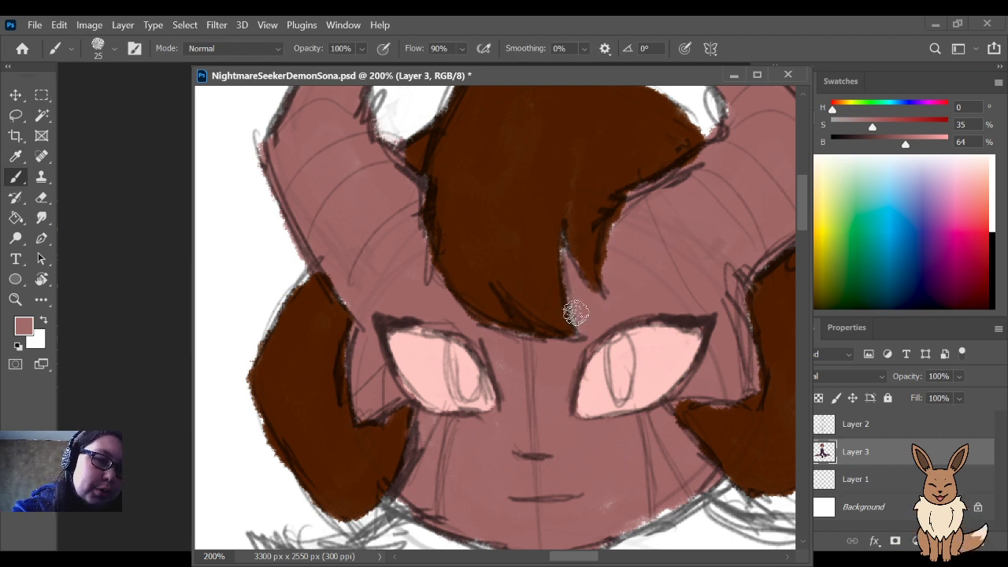
pyautogui.moveTo(576, 314)
pyautogui.mouseDown()
pyautogui.moveTo(564, 236)
pyautogui.moveTo(585, 304)
pyautogui.mouseUp()
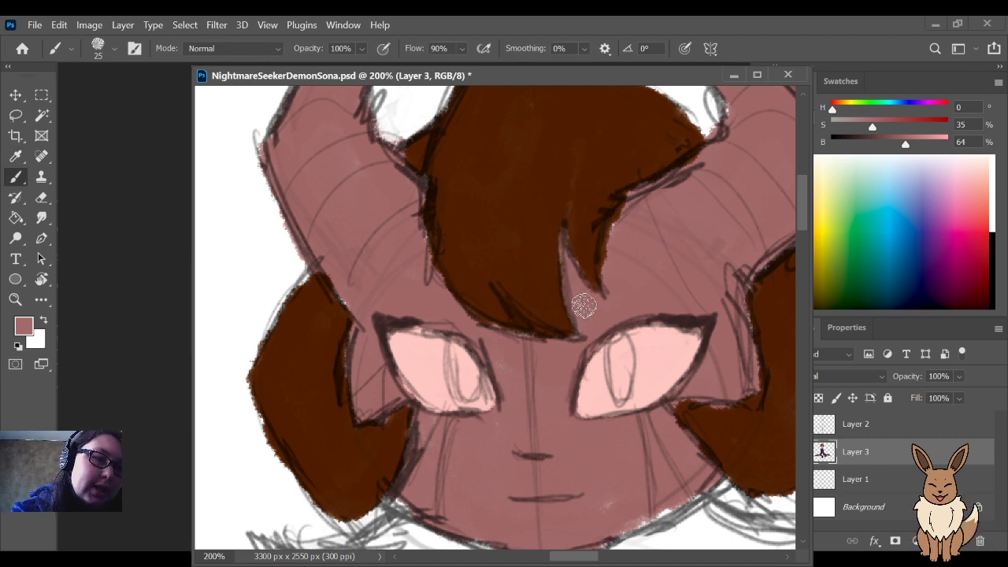
pyautogui.moveTo(709, 461); pyautogui.dragTo(632, 360)
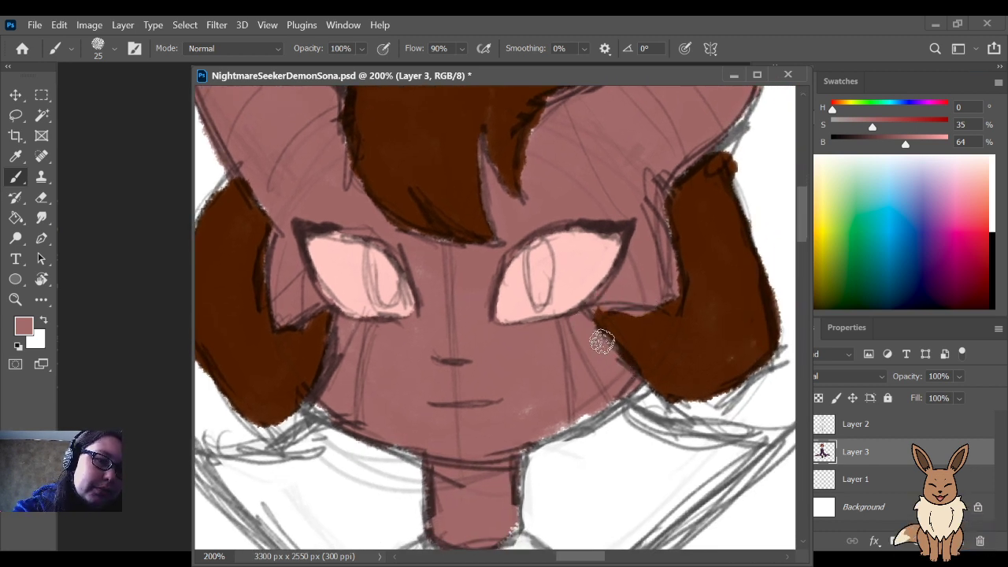
# Step: Sample the eyes' pink, lower its saturation to 10%, and reduce the brush size to 9
pyautogui.hotkey('ctrl', '-')
pyautogui.hotkey('ctrl', '-')
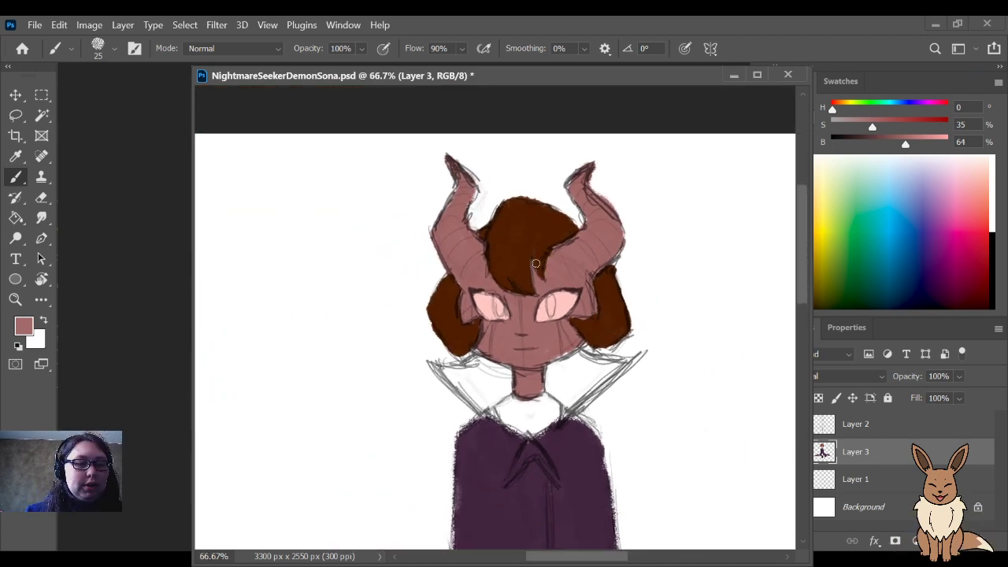
pyautogui.hotkey('ctrl', '+')
pyautogui.hotkey('ctrl', '+')
pyautogui.hotkey('ctrl', '+')
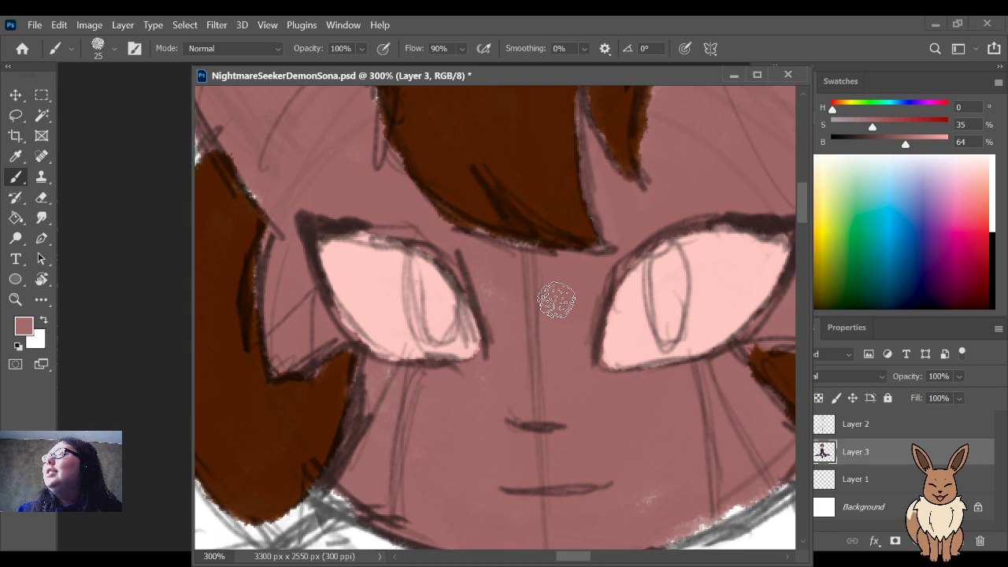
pyautogui.moveTo(637, 310)
pyautogui.mouseDown()
pyautogui.moveTo(579, 324)
pyautogui.moveTo(584, 341)
pyautogui.mouseUp()
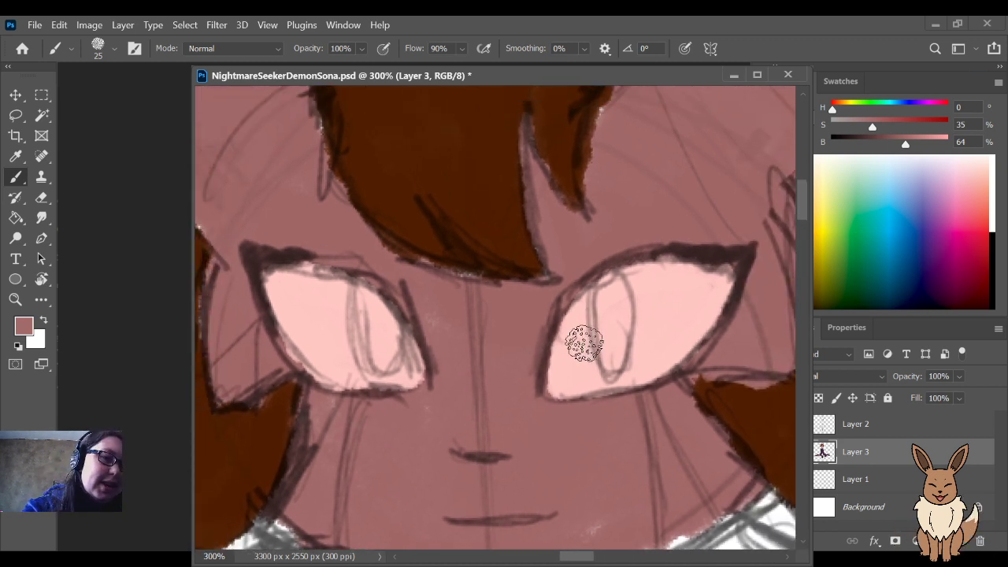
pyautogui.keyDown('alt'); pyautogui.click(664, 306); pyautogui.keyUp('alt')
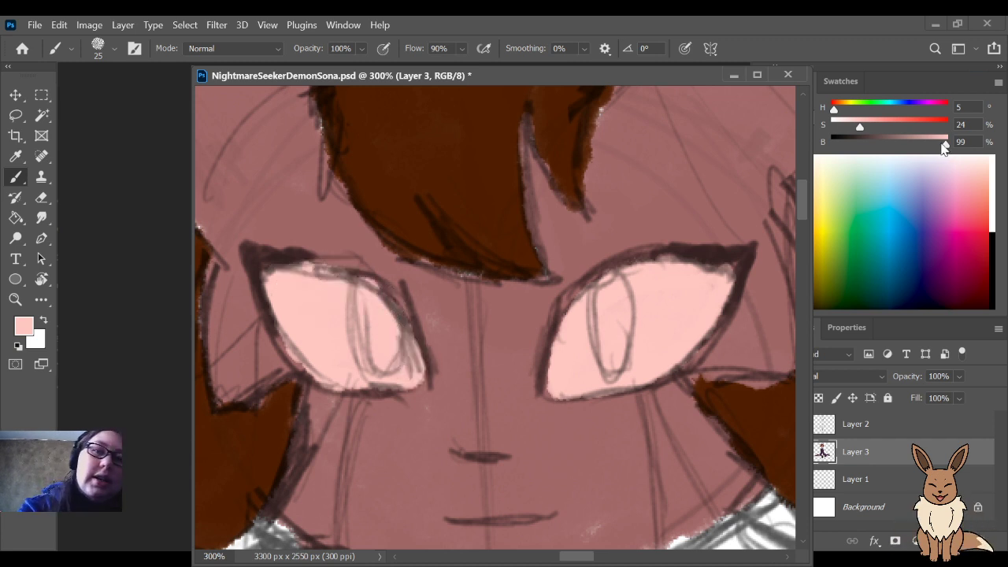
pyautogui.moveTo(859, 128); pyautogui.dragTo(843, 133)
pyautogui.press('[')
pyautogui.press('[')
pyautogui.press('[')
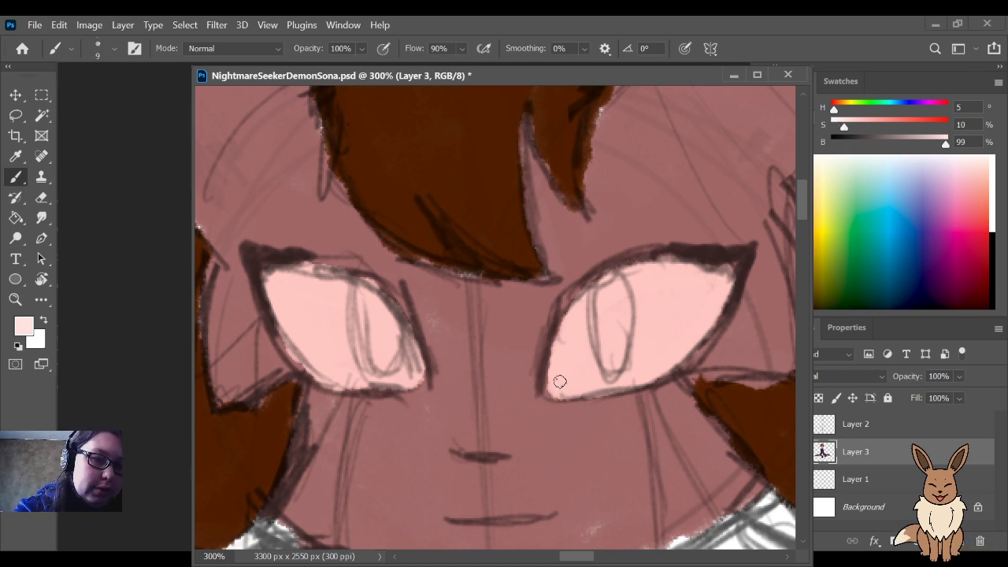
# Step: Try the paler pink inside the right eye, set its saturation to 11%, and undo the last test stroke
pyautogui.moveTo(559, 381)
pyautogui.mouseDown()
pyautogui.moveTo(566, 331)
pyautogui.moveTo(555, 373)
pyautogui.moveTo(573, 313)
pyautogui.mouseUp()
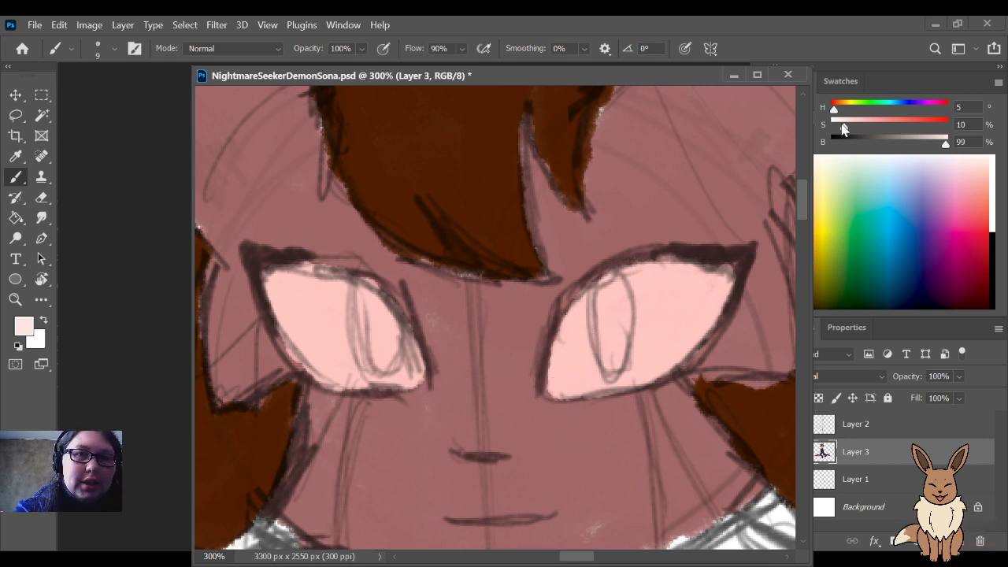
pyautogui.moveTo(845, 129); pyautogui.dragTo(847, 132)
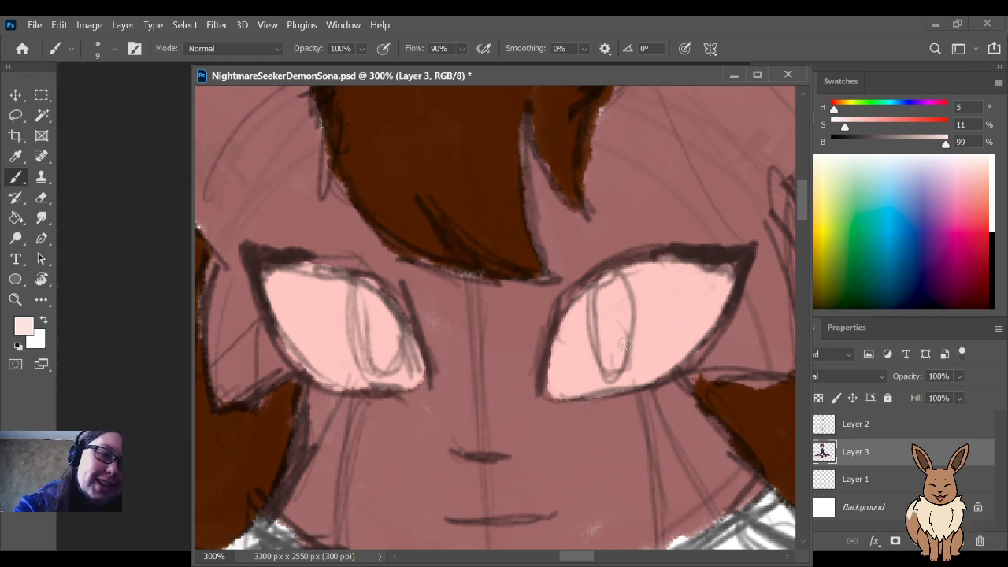
pyautogui.moveTo(554, 392)
pyautogui.mouseDown()
pyautogui.moveTo(609, 315)
pyautogui.moveTo(582, 353)
pyautogui.moveTo(653, 293)
pyautogui.mouseUp()
pyautogui.hotkey('ctrl', 'z')
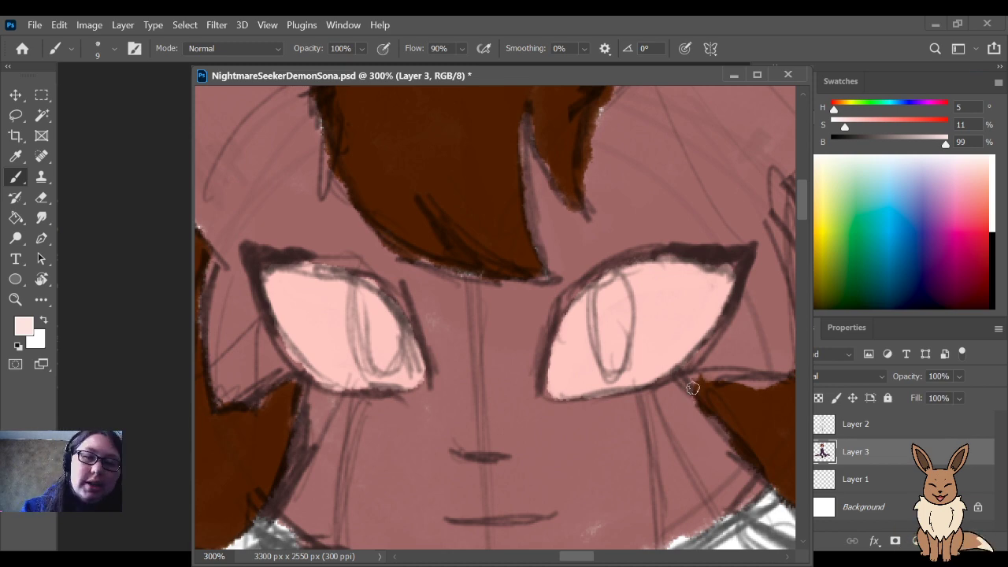
# Step: Review the flat colors of the whole figure with the sketch lines hidden and shown
pyautogui.hotkey('ctrl', '-')
pyautogui.hotkey('ctrl', '-')
pyautogui.hotkey('ctrl', '-')
pyautogui.hotkey('ctrl', '-')
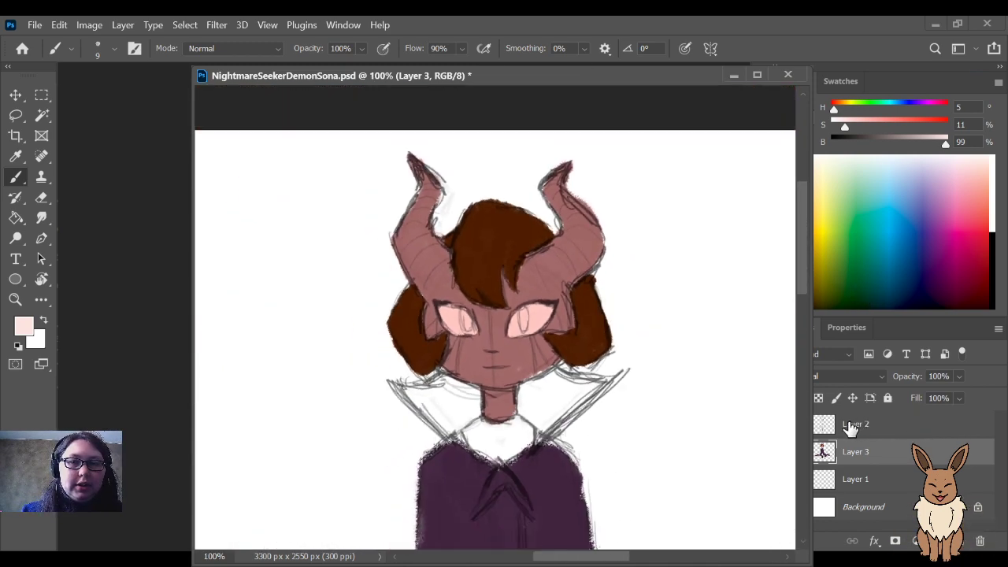
pyautogui.hotkey('ctrl', ',')
pyautogui.moveTo(688, 445); pyautogui.dragTo(630, 326)
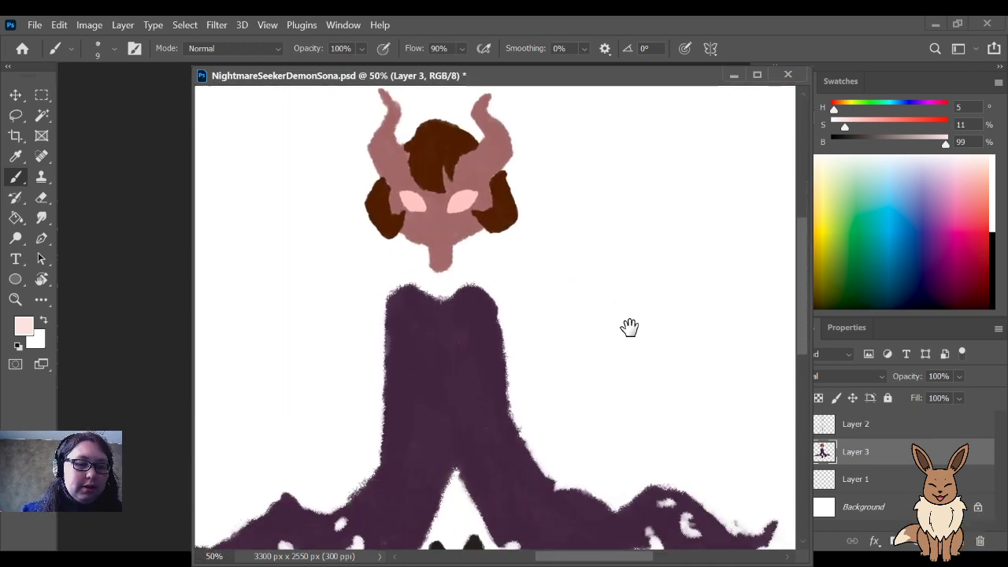
pyautogui.hotkey('ctrl', '-')
pyautogui.moveTo(603, 368); pyautogui.dragTo(614, 337)
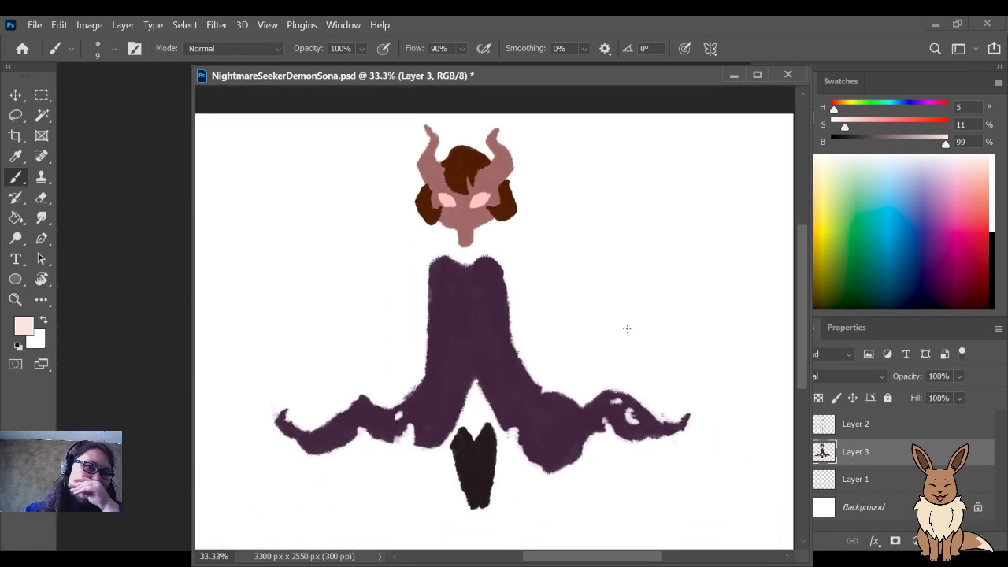
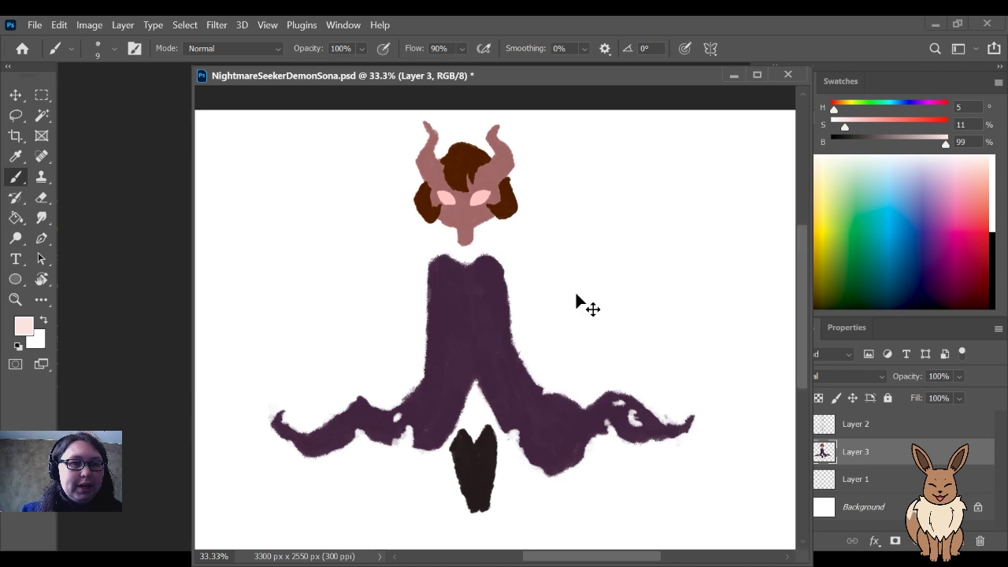
pyautogui.hotkey('ctrl', '+')
pyautogui.moveTo(521, 379)
pyautogui.mouseDown()
pyautogui.moveTo(576, 294)
pyautogui.moveTo(590, 398)
pyautogui.moveTo(561, 406)
pyautogui.mouseUp()
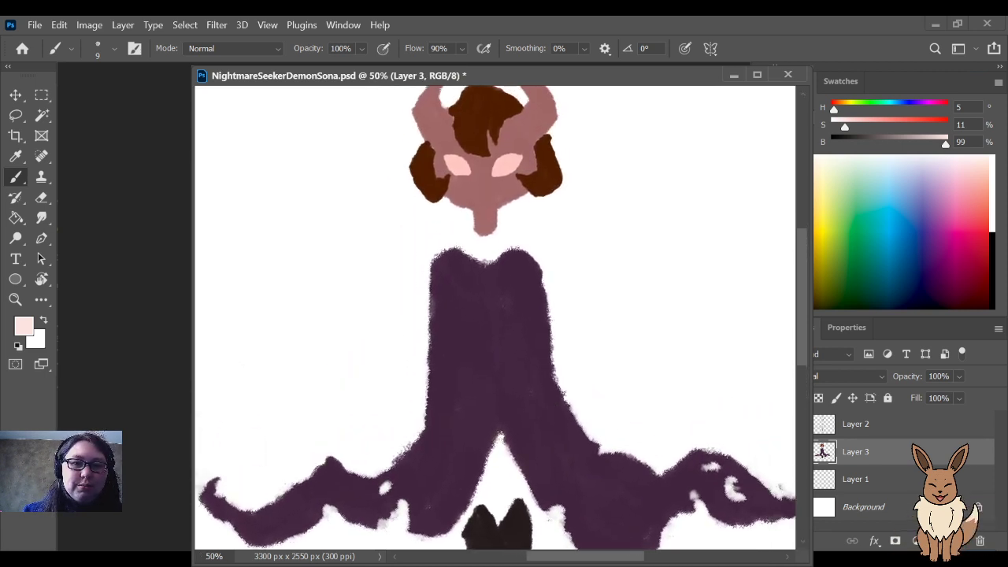
pyautogui.hotkey('ctrl', '-')
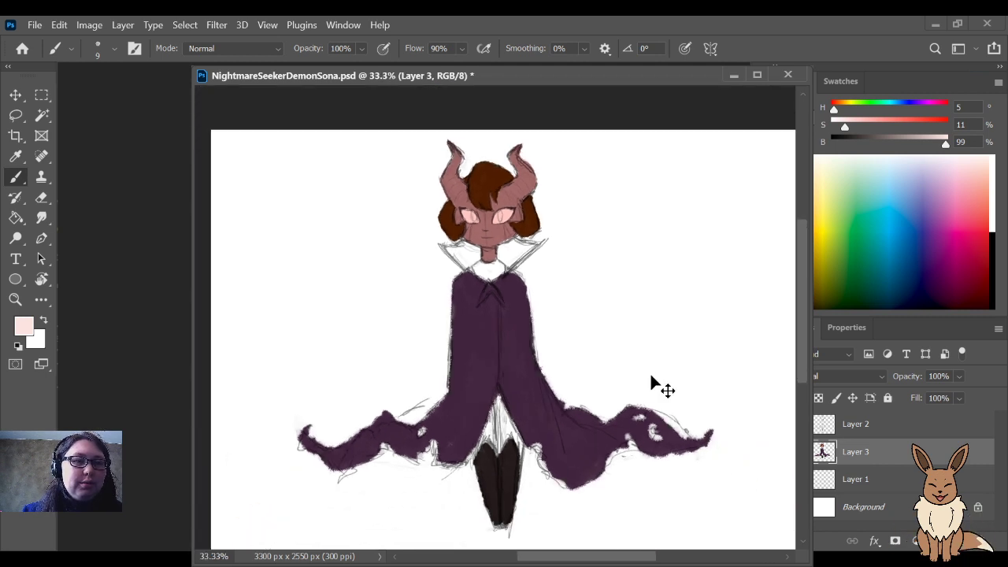
pyautogui.moveTo(625, 415); pyautogui.dragTo(610, 401)
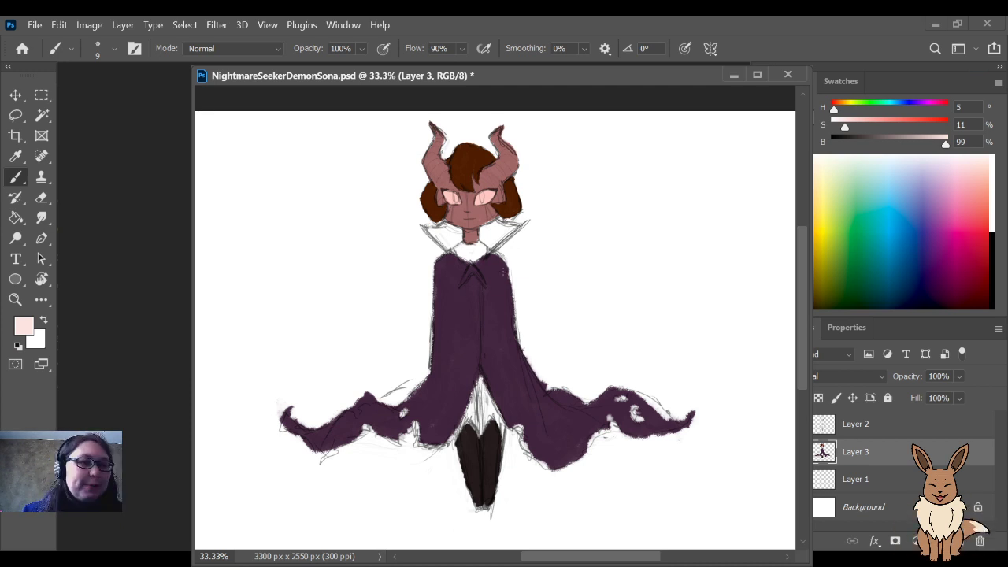
# Step: With the sketch lines hidden, select the pink fill of both eyes with the Magic Wand
pyautogui.scroll(5, 502, 271)
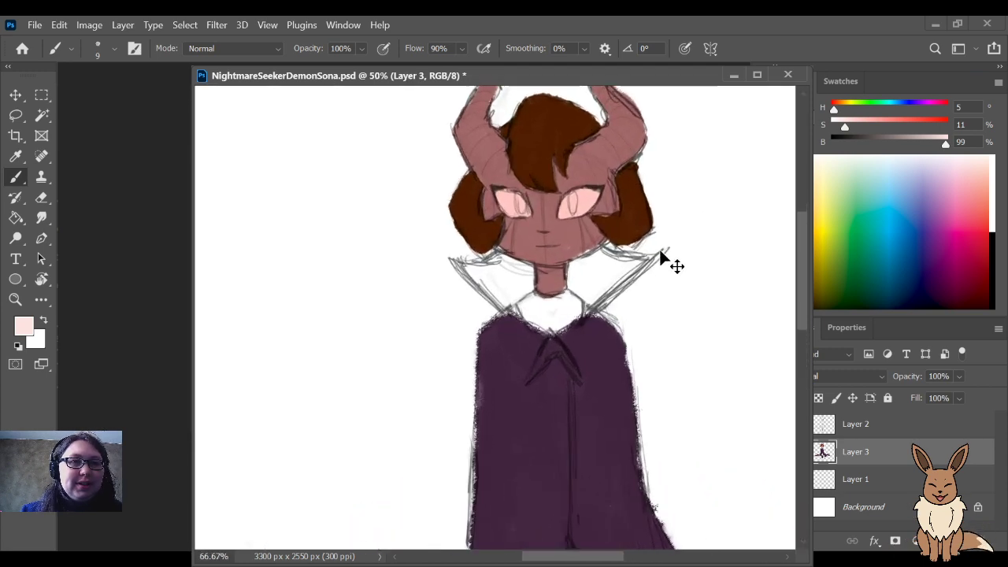
pyautogui.scroll(1, 661, 224)
pyautogui.moveTo(663, 147); pyautogui.dragTo(578, 543)
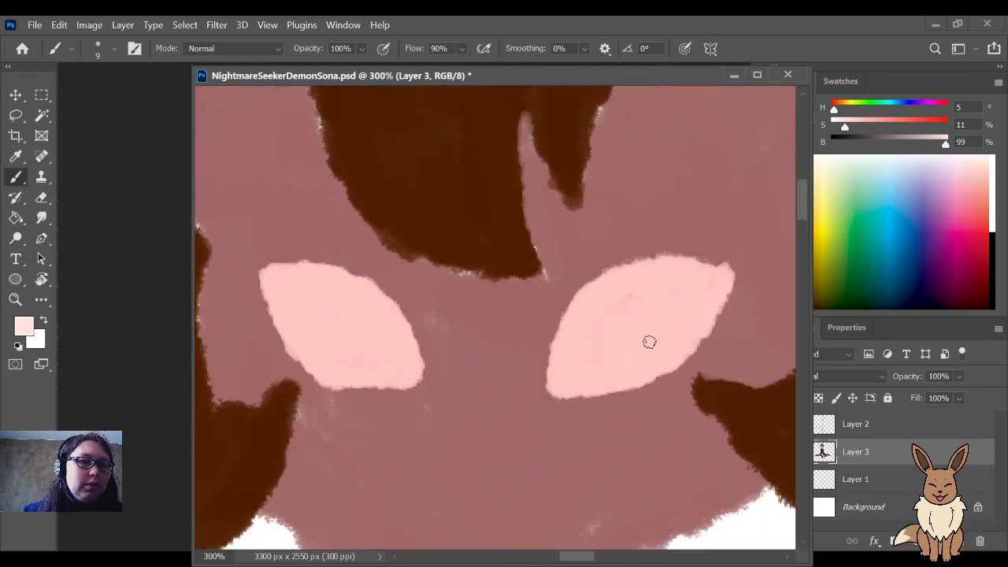
pyautogui.press('w')
pyautogui.click(633, 325)
pyautogui.keyDown('shift'); pyautogui.click(364, 338); pyautogui.keyUp('shift')
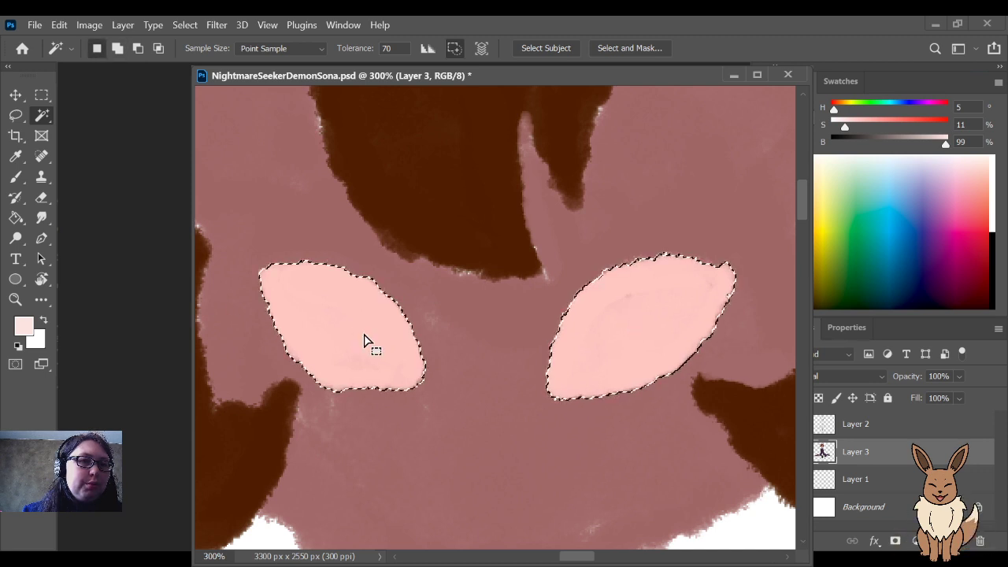
# Step: Fill both selected eyes with the paler pink using a size 25 brush, and clear the selection
pyautogui.press('b')
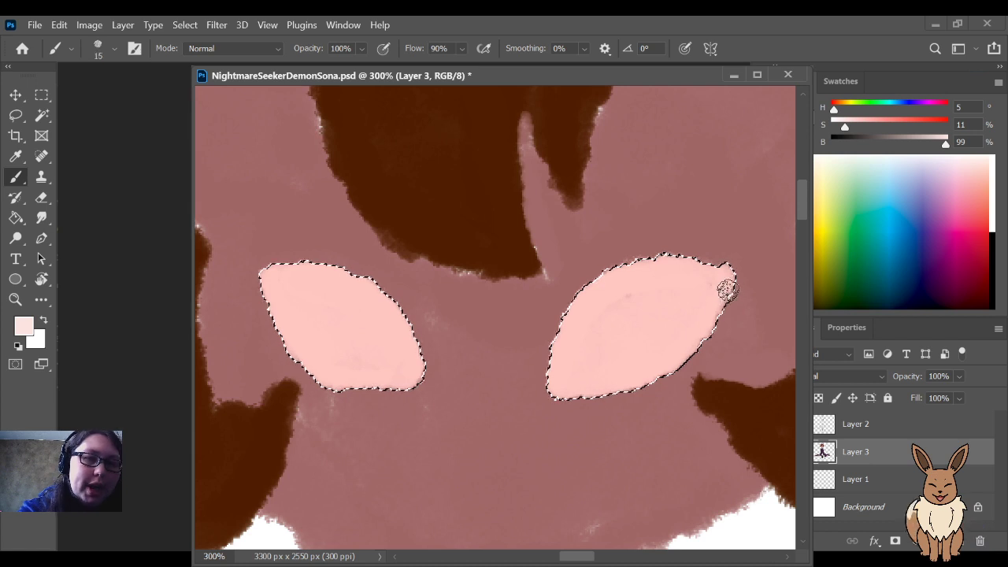
pyautogui.press(']')
pyautogui.press(']')
pyautogui.press(']')
pyautogui.press(']')
pyautogui.moveTo(730, 319)
pyautogui.mouseDown()
pyautogui.moveTo(729, 289)
pyautogui.moveTo(658, 397)
pyautogui.moveTo(685, 264)
pyautogui.moveTo(629, 386)
pyautogui.moveTo(610, 341)
pyautogui.moveTo(660, 233)
pyautogui.moveTo(568, 392)
pyautogui.moveTo(532, 403)
pyautogui.moveTo(623, 223)
pyautogui.mouseUp()
pyautogui.moveTo(423, 329)
pyautogui.mouseDown()
pyautogui.moveTo(393, 281)
pyautogui.moveTo(363, 402)
pyautogui.moveTo(315, 383)
pyautogui.moveTo(254, 238)
pyautogui.mouseUp()
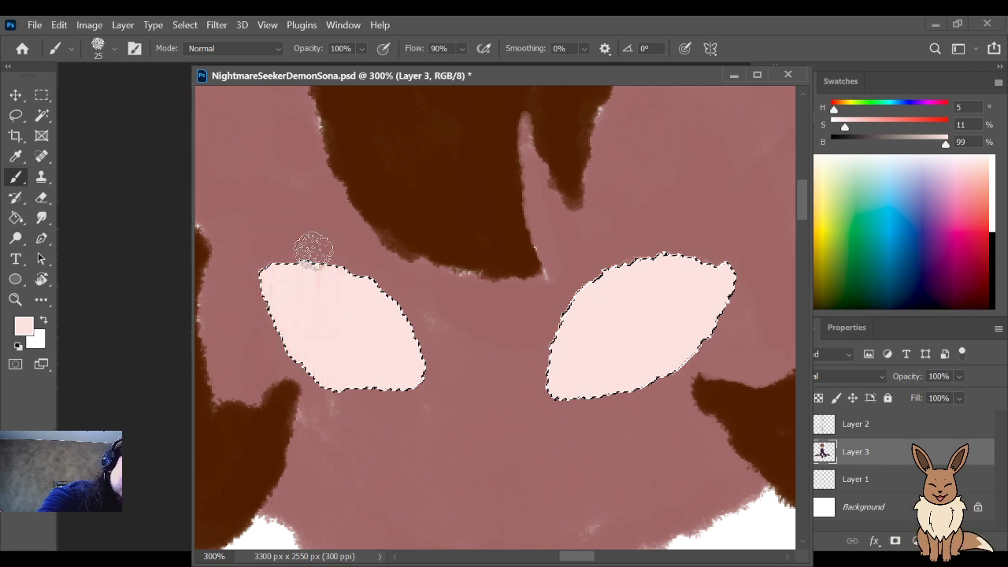
pyautogui.press('l')
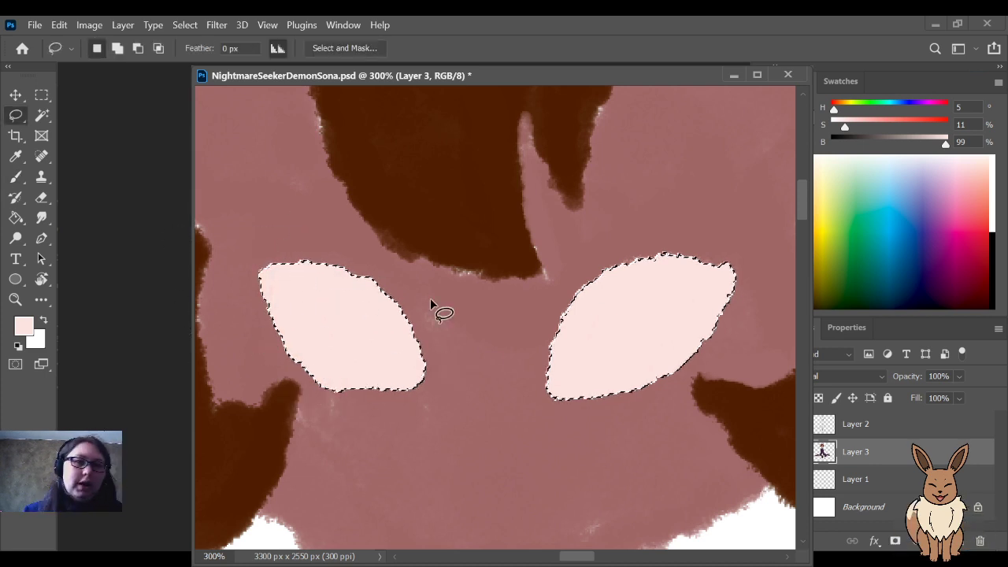
pyautogui.hotkey('ctrl', 'd')
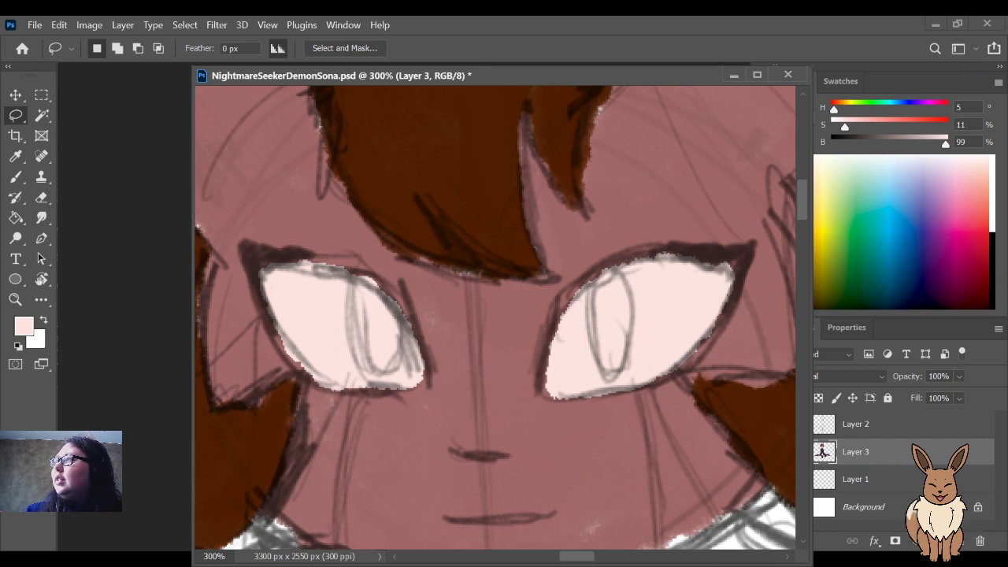
pyautogui.press('e')
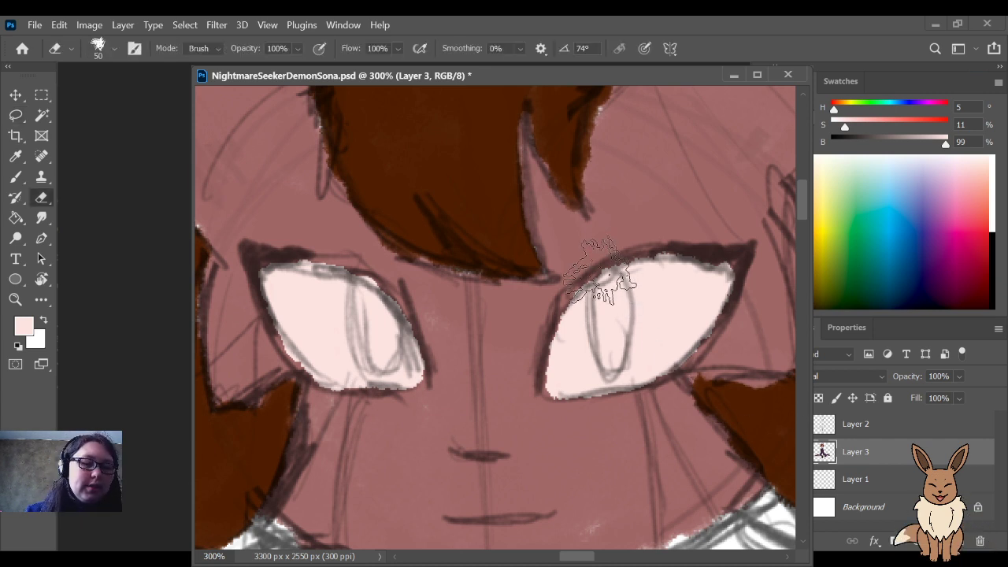
pyautogui.press('[')
pyautogui.press('[')
pyautogui.press('[')
pyautogui.press('[')
pyautogui.press('[')
pyautogui.press('[')
pyautogui.press('[')
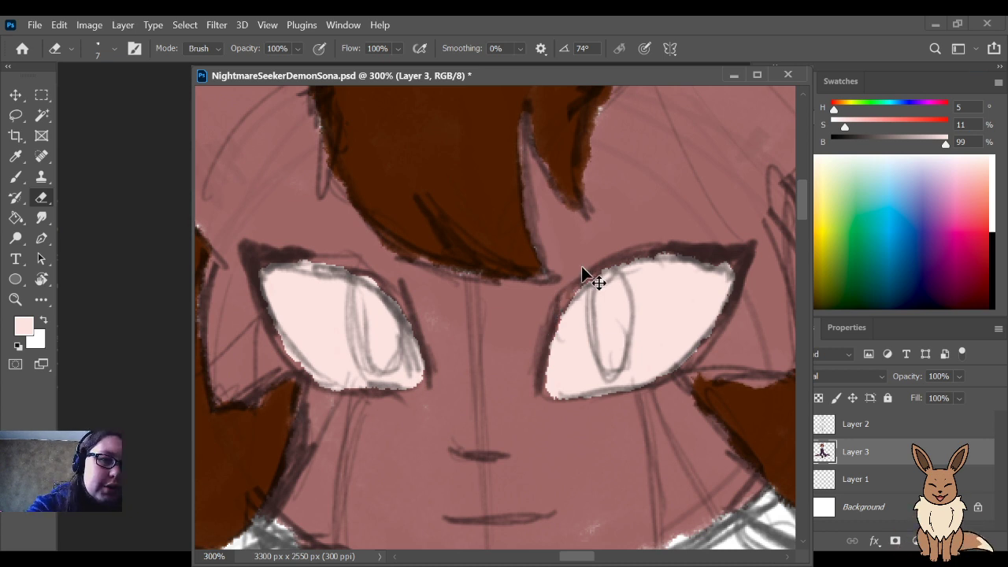
# Step: Sample the face's skin color and clean up the lower edges of the eyes with the size 25 brush
pyautogui.press('i')
pyautogui.click(633, 200)
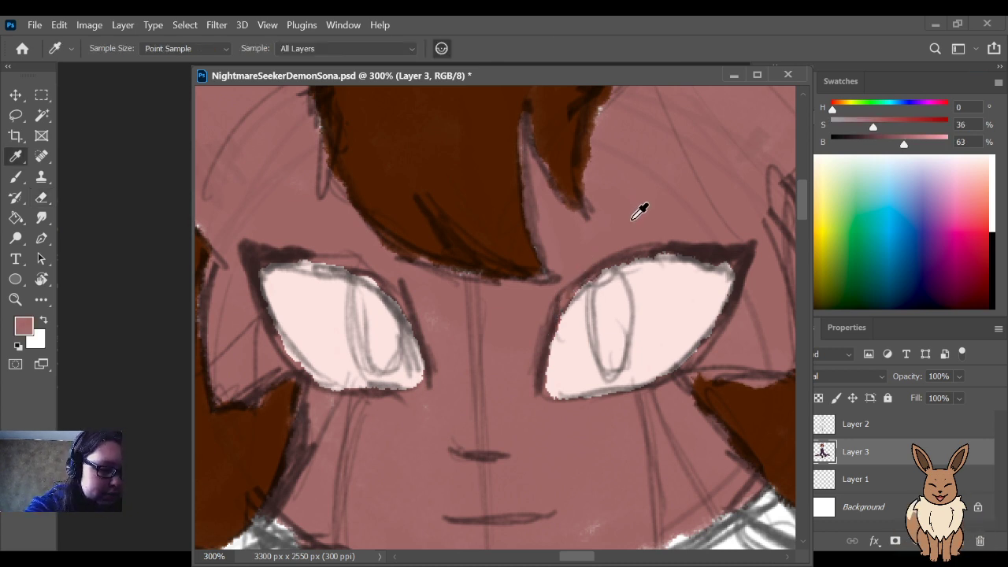
pyautogui.press('b')
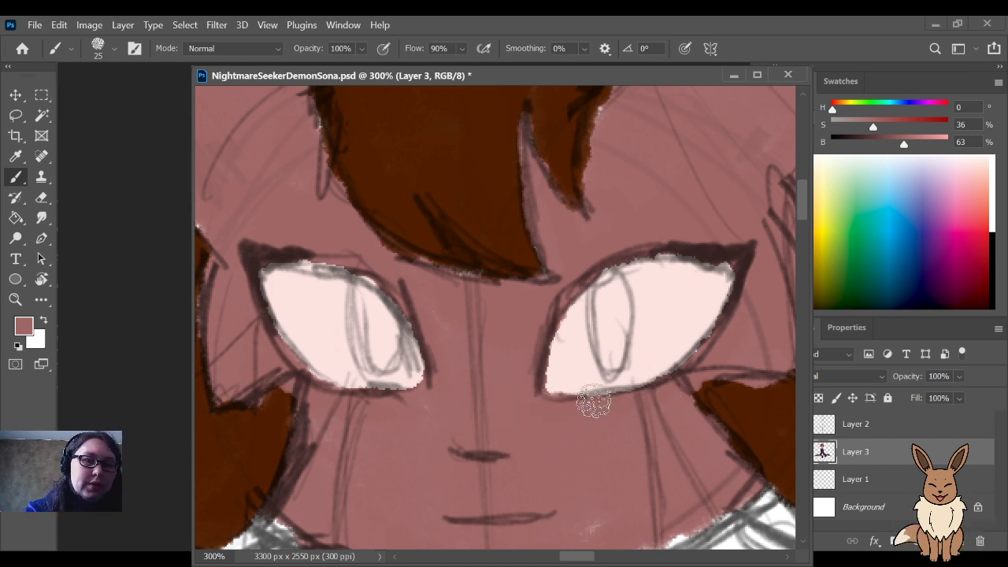
# Step: Sample the hair's brown and fill the hair tips on both sides of the face with a size 8 brush
pyautogui.keyDown('alt'); pyautogui.click(767, 405); pyautogui.keyUp('alt')
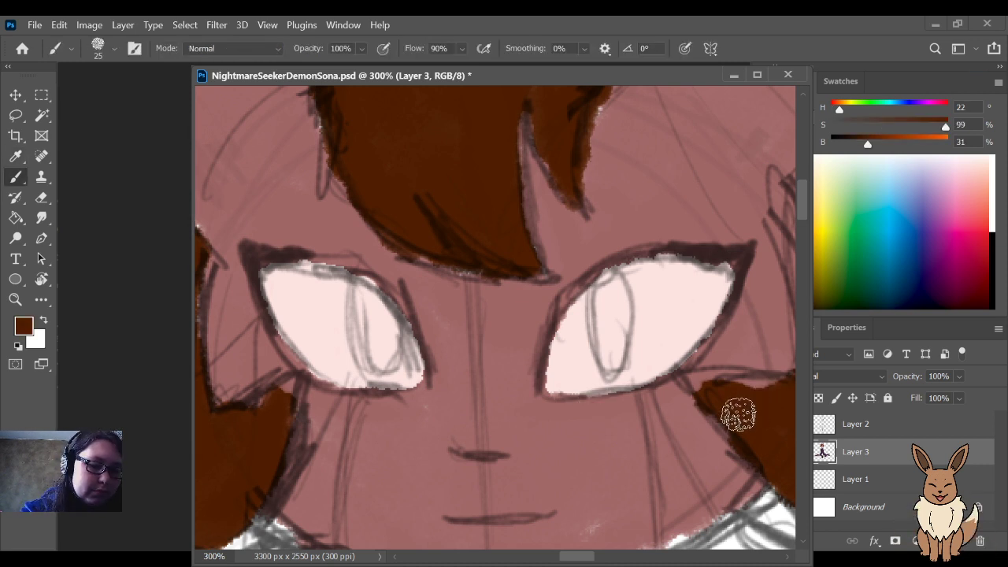
pyautogui.press('[')
pyautogui.press('[')
pyautogui.press('[')
pyautogui.press('[')
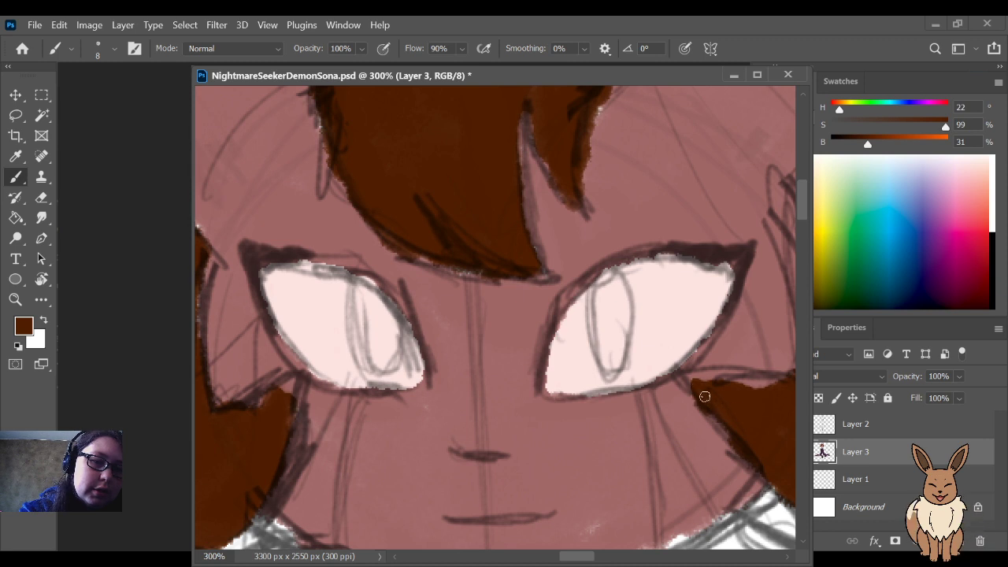
pyautogui.moveTo(703, 397)
pyautogui.mouseDown()
pyautogui.moveTo(746, 452)
pyautogui.moveTo(697, 376)
pyautogui.mouseUp()
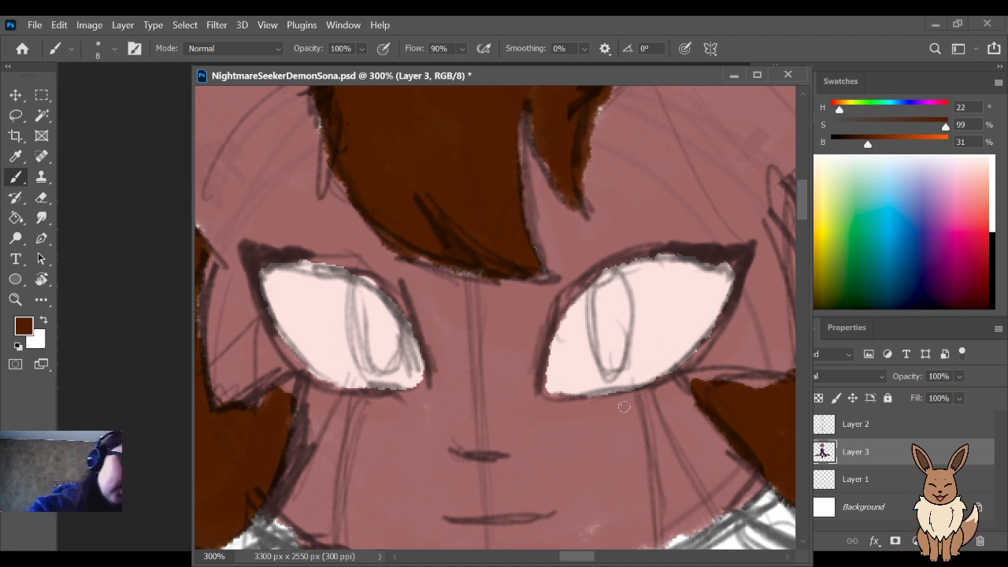
pyautogui.moveTo(279, 446)
pyautogui.mouseDown()
pyautogui.moveTo(290, 393)
pyautogui.moveTo(278, 390)
pyautogui.mouseUp()
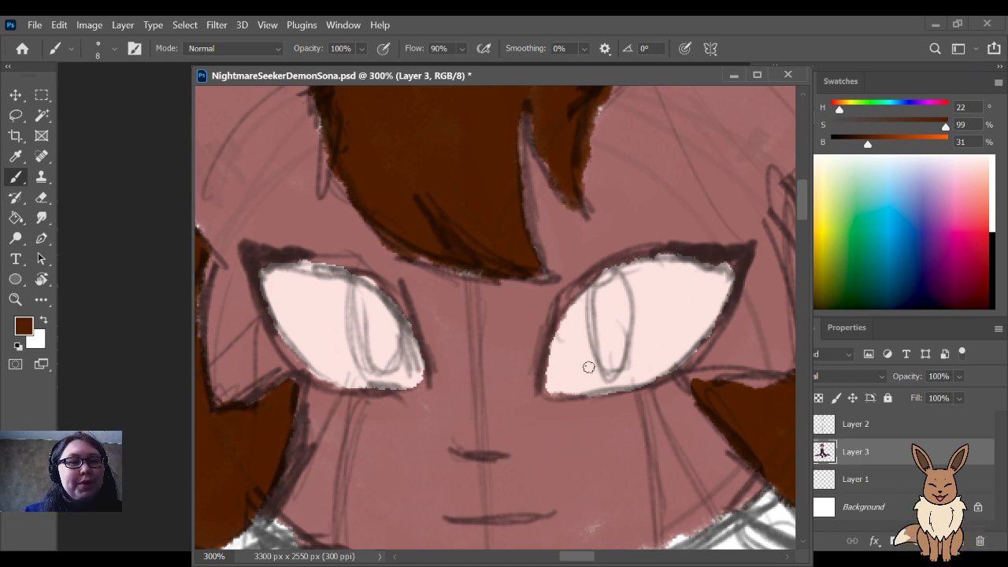
# Step: Paint the slit pupils of both eyes in green with hue 97, saturation 99% and brightness 59%
pyautogui.click(863, 105)
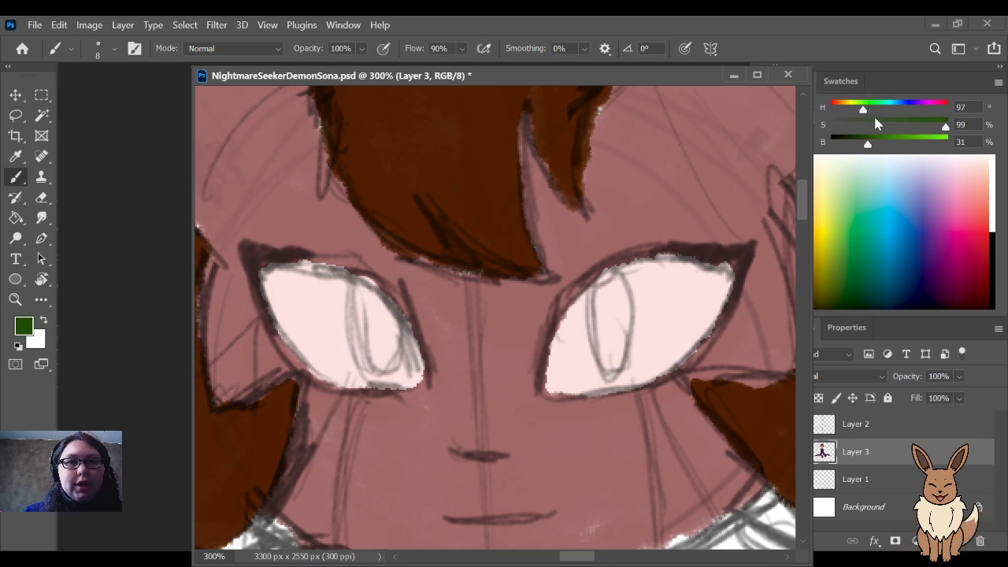
pyautogui.moveTo(875, 142); pyautogui.dragTo(899, 148)
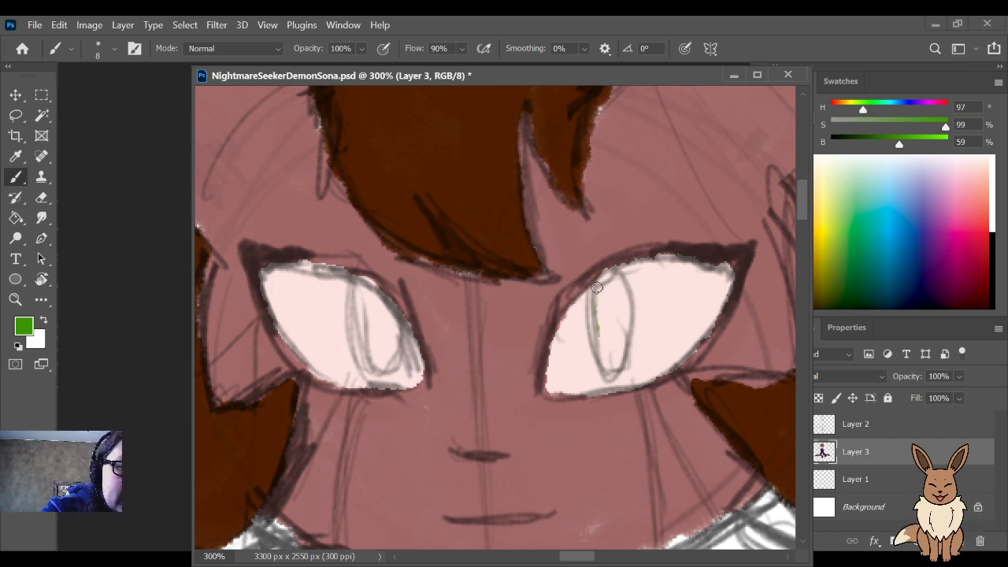
pyautogui.moveTo(596, 285); pyautogui.dragTo(606, 364)
pyautogui.moveTo(592, 285)
pyautogui.mouseDown()
pyautogui.moveTo(612, 372)
pyautogui.moveTo(625, 326)
pyautogui.moveTo(623, 360)
pyautogui.moveTo(616, 275)
pyautogui.moveTo(597, 296)
pyautogui.moveTo(608, 310)
pyautogui.moveTo(614, 302)
pyautogui.moveTo(610, 286)
pyautogui.moveTo(618, 329)
pyautogui.moveTo(608, 355)
pyautogui.moveTo(623, 332)
pyautogui.mouseUp()
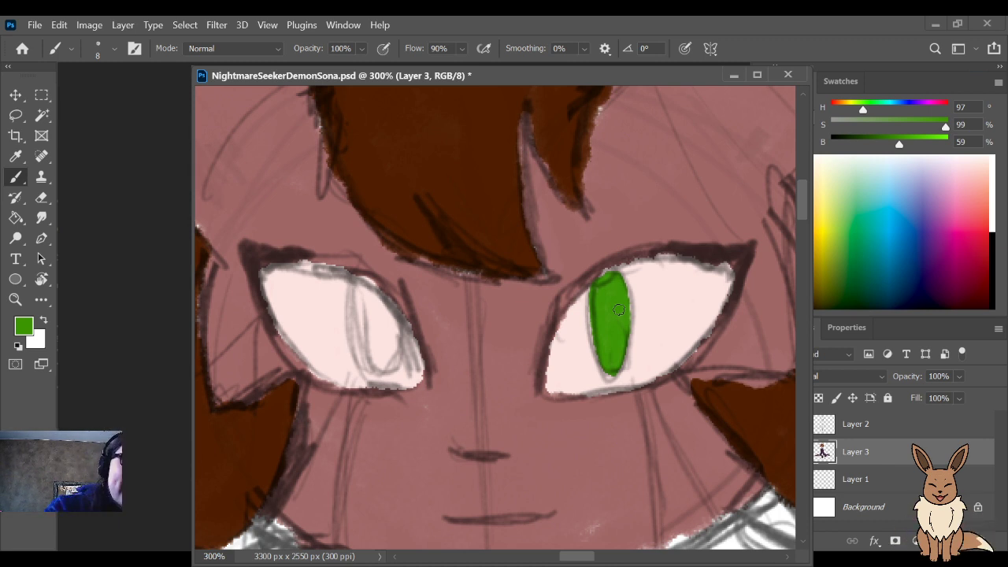
pyautogui.moveTo(395, 318)
pyautogui.mouseDown()
pyautogui.moveTo(386, 371)
pyautogui.moveTo(369, 355)
pyautogui.moveTo(364, 287)
pyautogui.moveTo(391, 303)
pyautogui.moveTo(367, 284)
pyautogui.moveTo(395, 315)
pyautogui.moveTo(384, 326)
pyautogui.moveTo(369, 299)
pyautogui.moveTo(378, 360)
pyautogui.moveTo(389, 304)
pyautogui.moveTo(389, 347)
pyautogui.moveTo(369, 283)
pyautogui.moveTo(389, 313)
pyautogui.moveTo(386, 350)
pyautogui.moveTo(378, 319)
pyautogui.mouseUp()
# Step: Review the green pupils against the whole head and up close
pyautogui.hotkey('ctrl', '-')
pyautogui.hotkey('ctrl', '-')
pyautogui.hotkey('ctrl', '-')
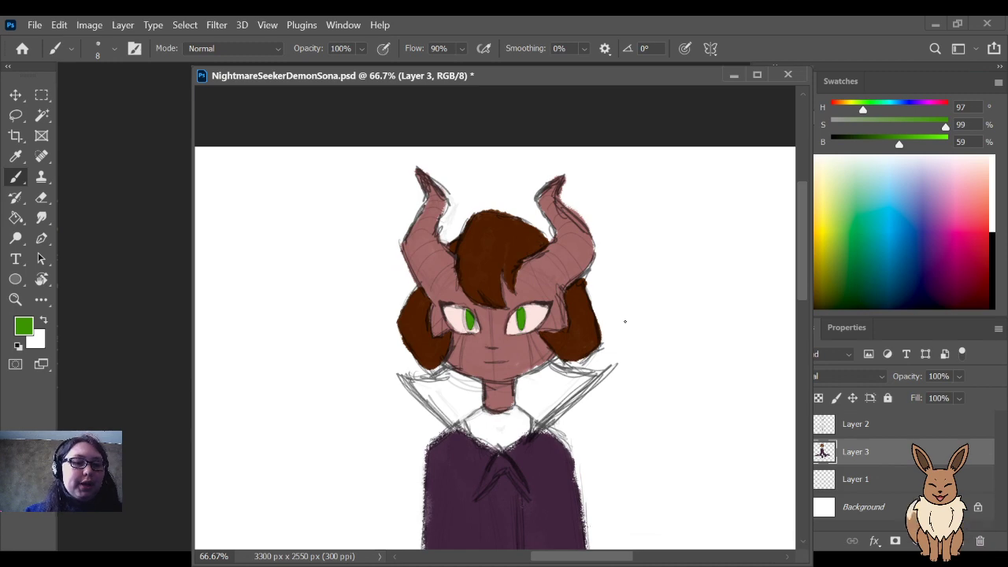
pyautogui.hotkey('ctrl', '+')
pyautogui.hotkey('ctrl', '+')
pyautogui.hotkey('ctrl', '+')
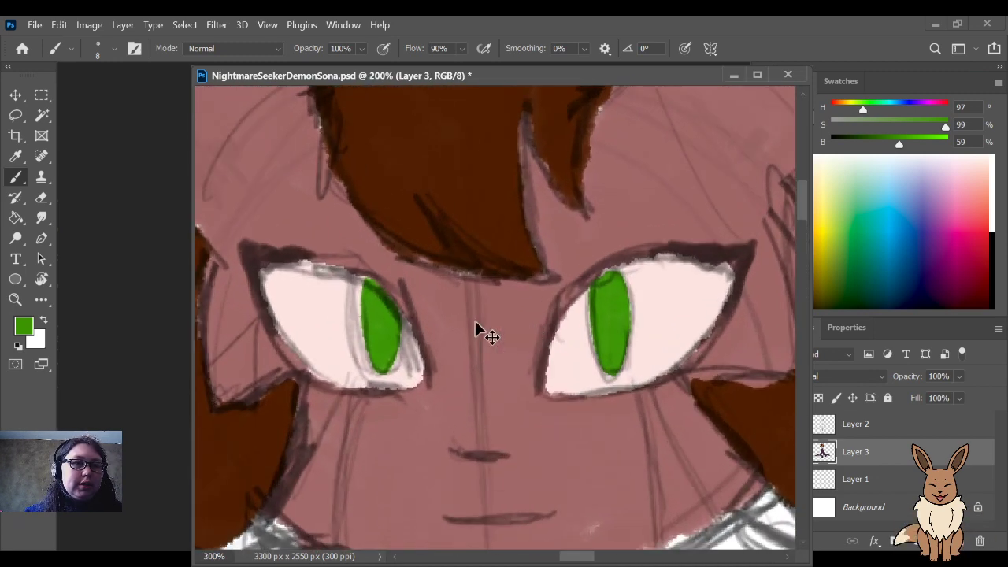
pyautogui.moveTo(432, 295); pyautogui.dragTo(499, 313)
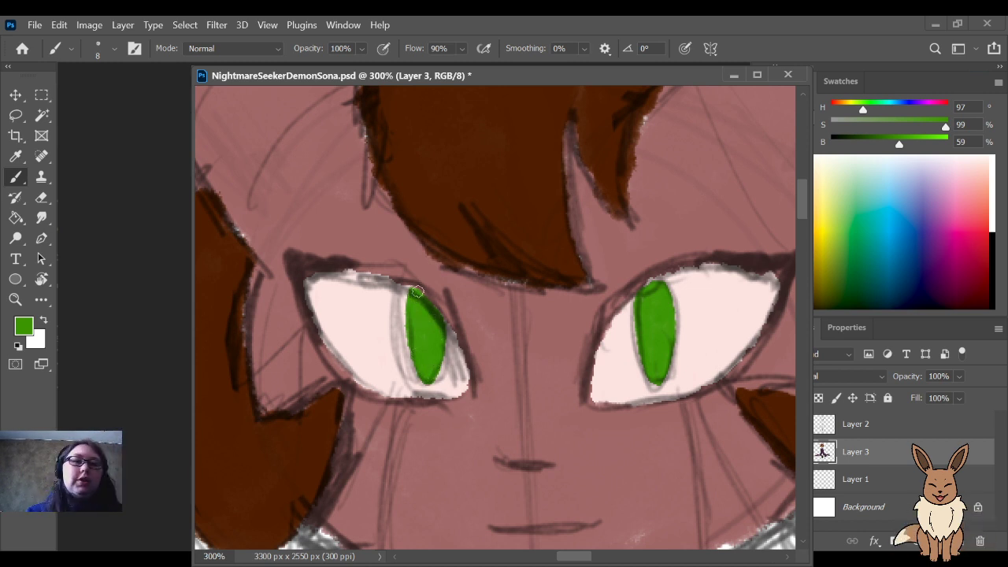
pyautogui.moveTo(603, 465); pyautogui.dragTo(513, 334)
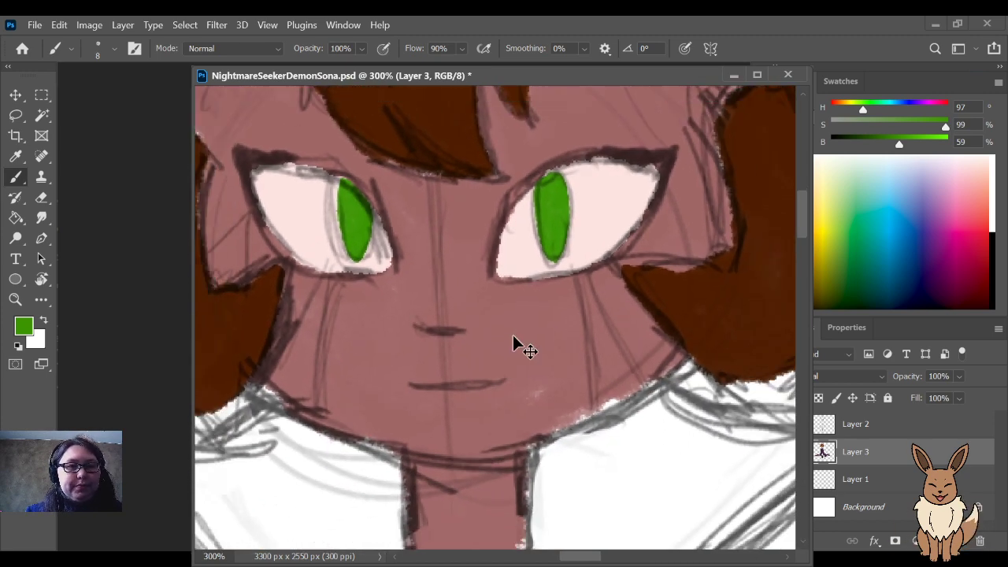
pyautogui.scroll(-4, 512, 335)
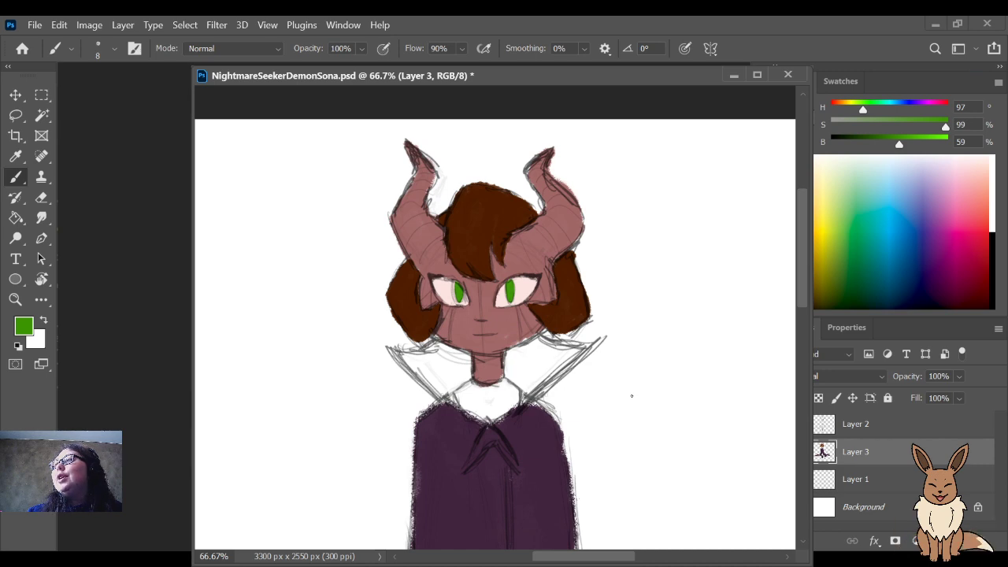
pyautogui.hotkey('ctrl', '+')
pyautogui.hotkey('ctrl', '+')
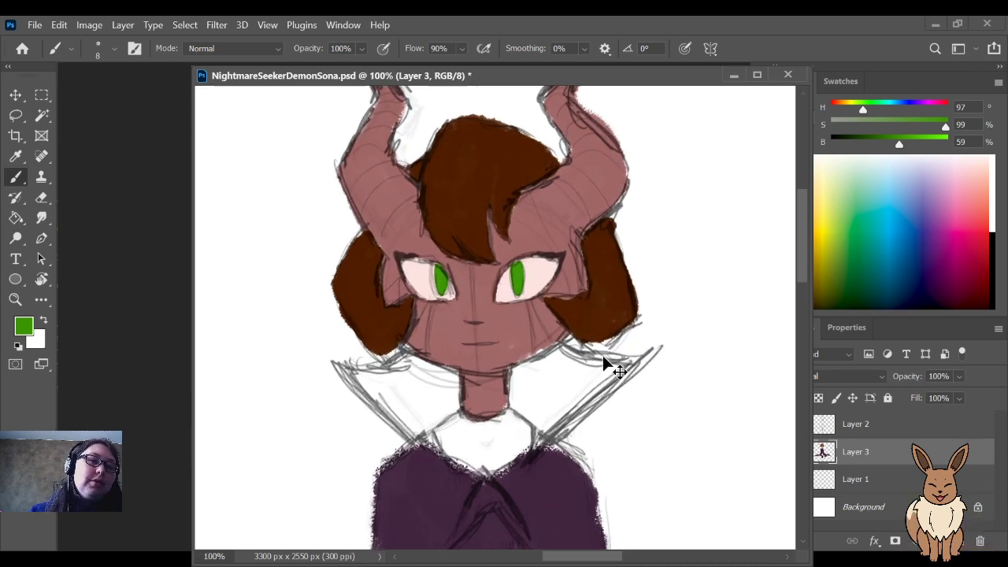
pyautogui.moveTo(581, 180); pyautogui.dragTo(601, 252)
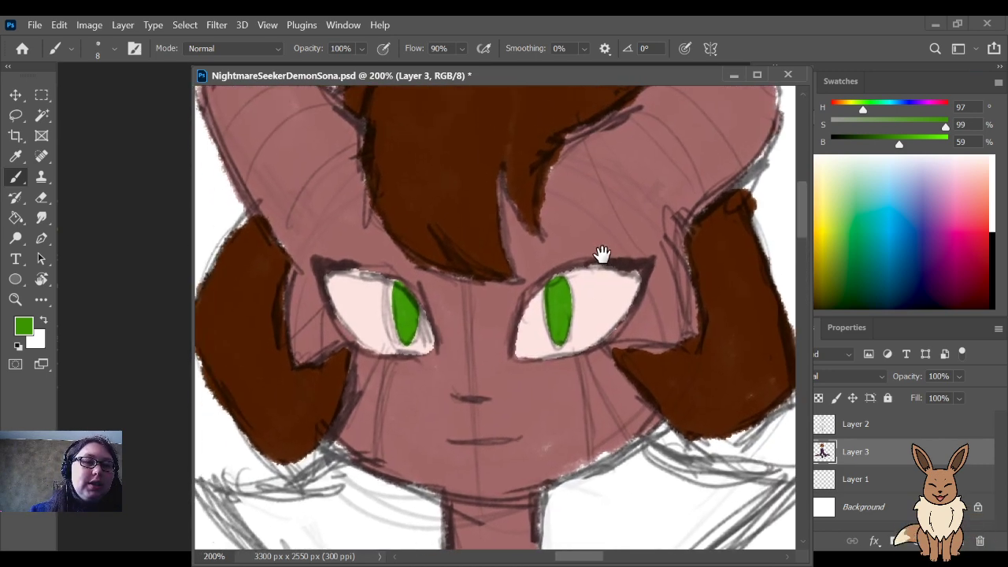
pyautogui.moveTo(603, 196); pyautogui.dragTo(596, 245)
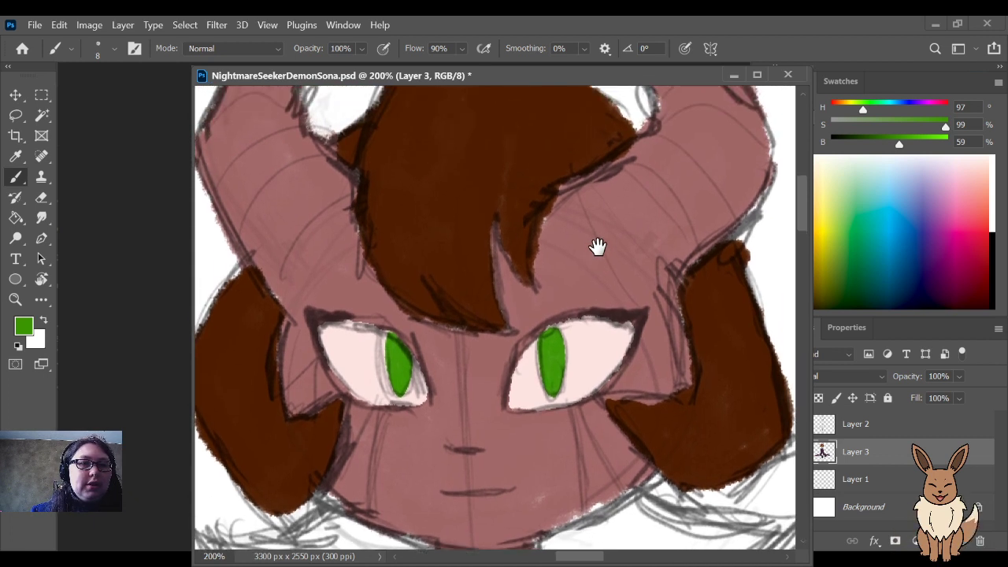
# Step: Lower the opacity of sketch Layer 2 to 51% and add a new layer above the flat colors in Layer 3
pyautogui.click(884, 425)
pyautogui.moveTo(910, 370)
pyautogui.mouseDown()
pyautogui.moveTo(888, 386)
pyautogui.moveTo(907, 375)
pyautogui.mouseUp()
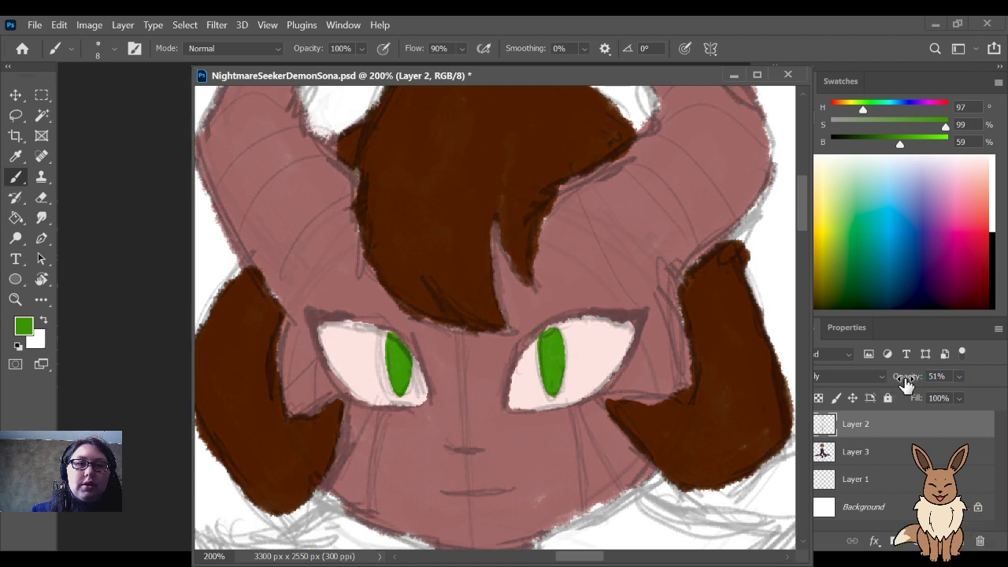
pyautogui.click(920, 451)
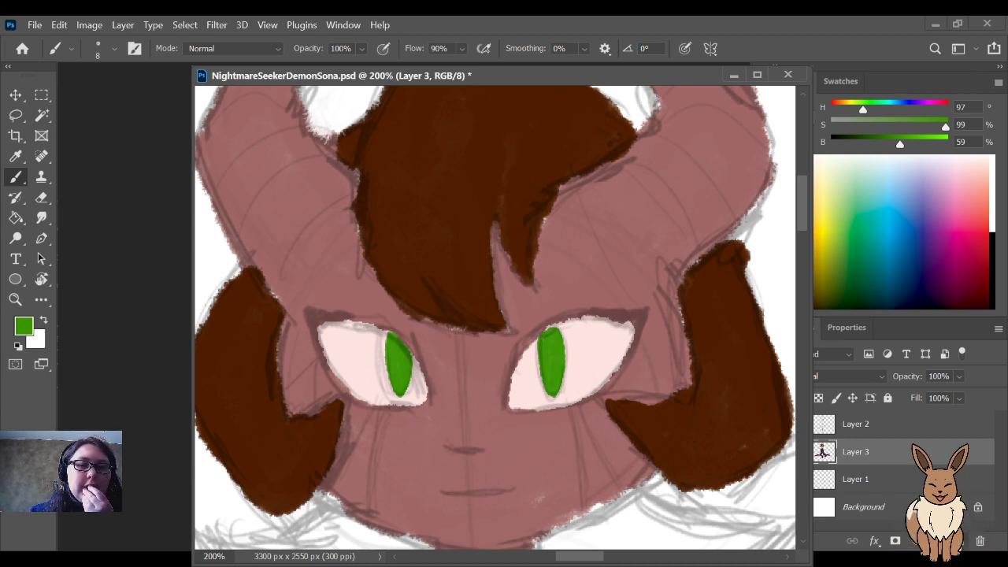
pyautogui.click(959, 540)
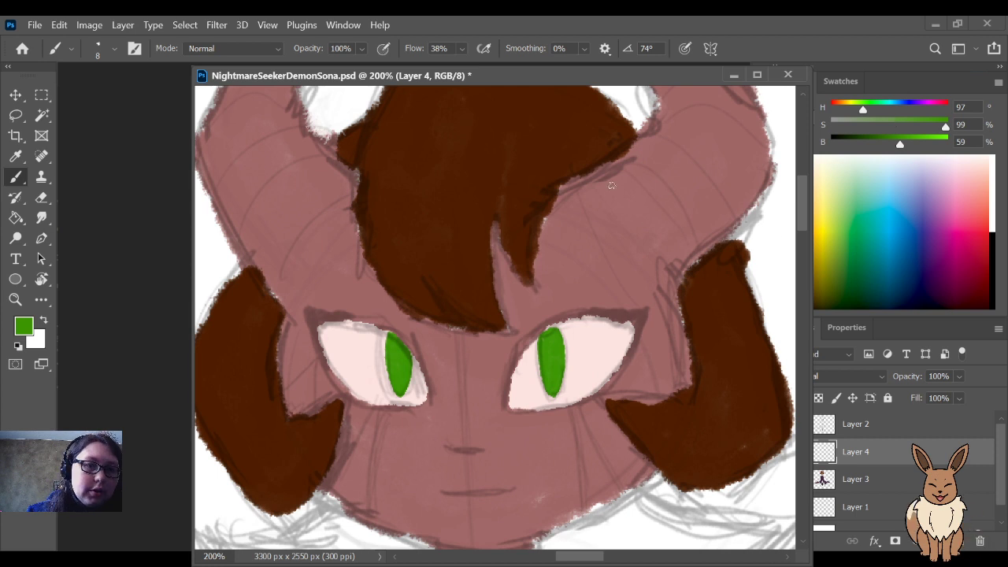
# Step: On the new layer, outline the right eye and thicken its upper lid in dark red with hue 0, saturation 57% and brightness 34%
pyautogui.press('i')
pyautogui.click(650, 216)
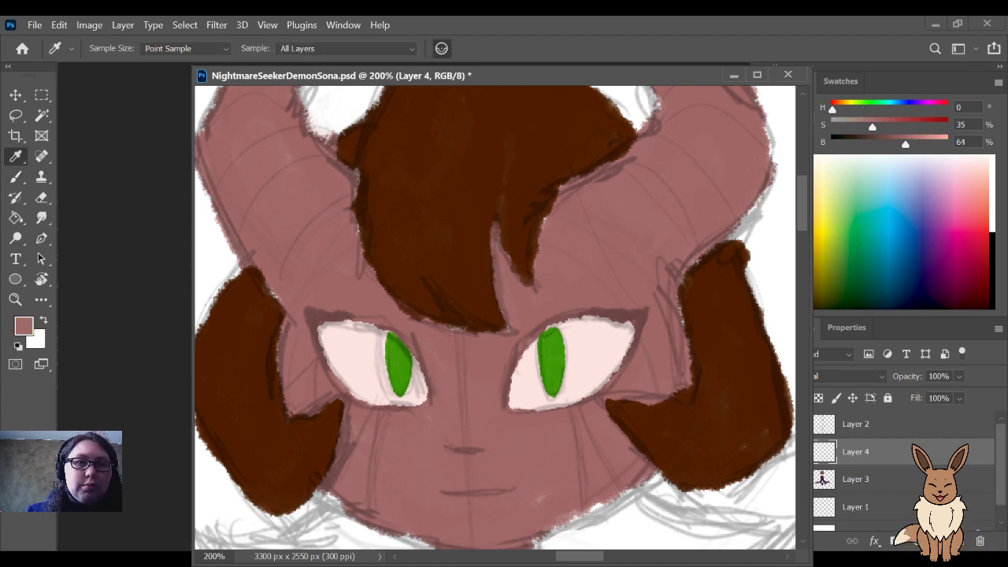
pyautogui.moveTo(893, 124); pyautogui.dragTo(870, 147)
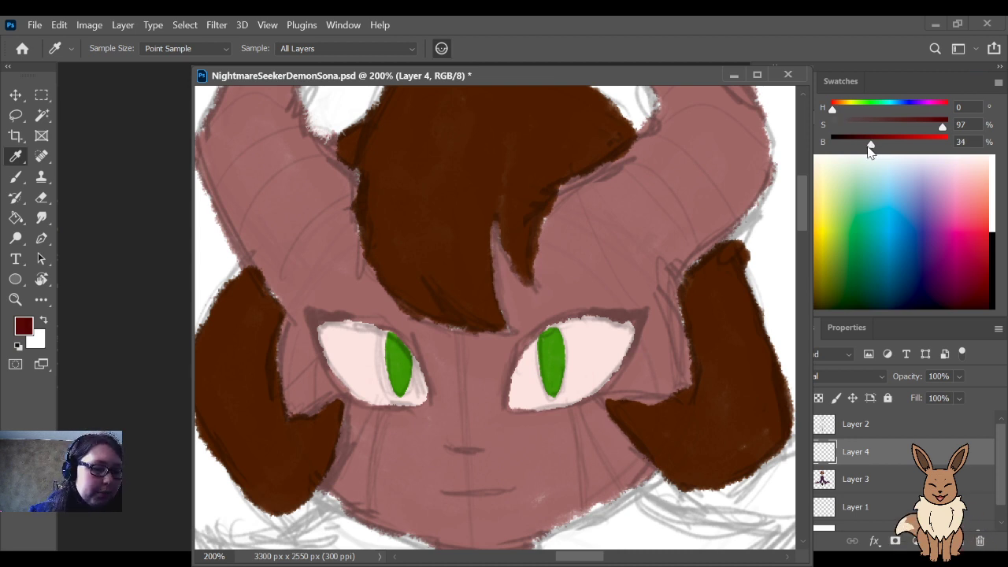
pyautogui.press('b')
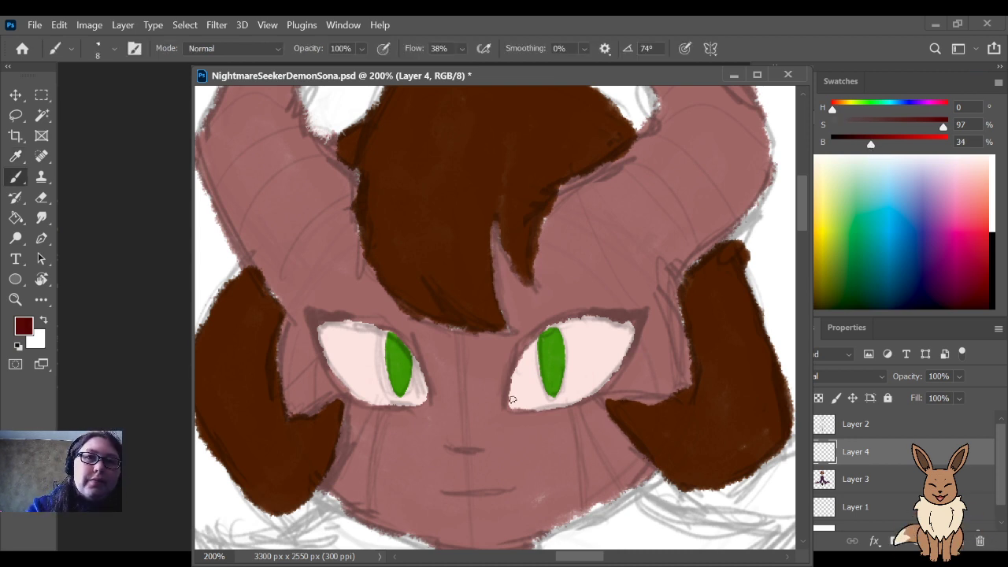
pyautogui.moveTo(942, 126); pyautogui.dragTo(896, 126)
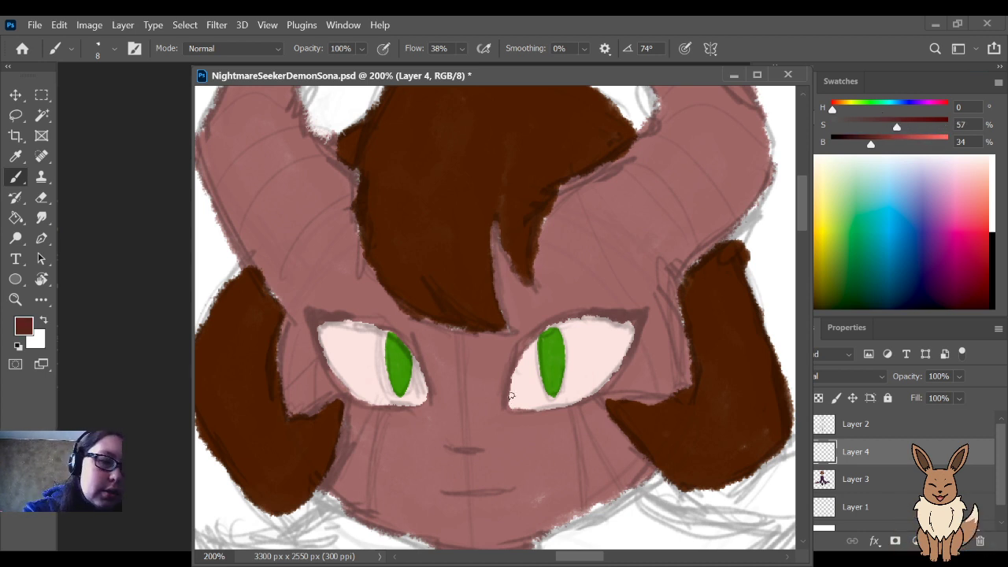
pyautogui.moveTo(513, 368)
pyautogui.mouseDown()
pyautogui.moveTo(506, 399)
pyautogui.moveTo(523, 347)
pyautogui.moveTo(507, 393)
pyautogui.moveTo(540, 332)
pyautogui.mouseUp()
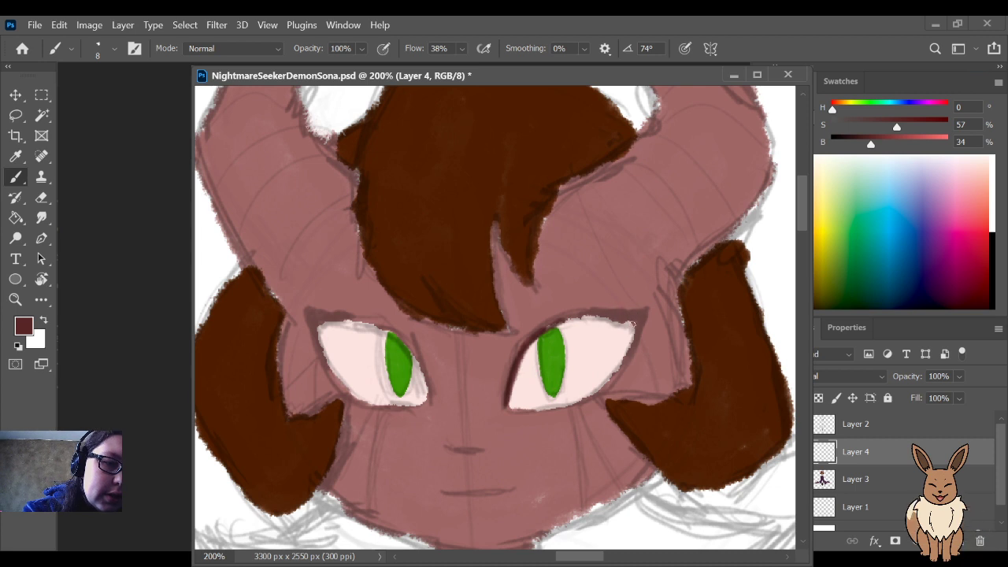
pyautogui.moveTo(625, 359)
pyautogui.mouseDown()
pyautogui.moveTo(635, 335)
pyautogui.moveTo(622, 367)
pyautogui.moveTo(641, 314)
pyautogui.moveTo(636, 329)
pyautogui.mouseUp()
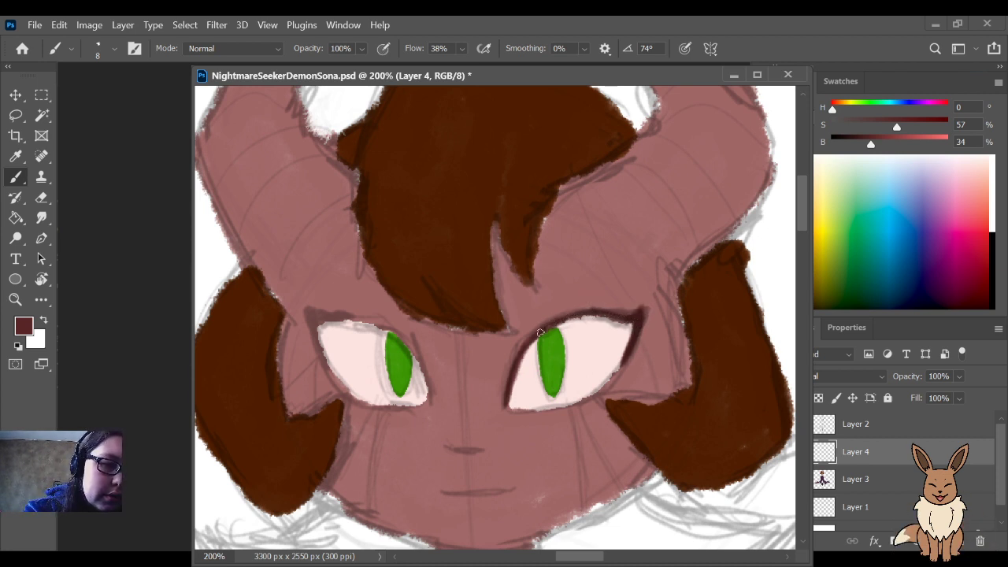
pyautogui.moveTo(618, 223)
pyautogui.mouseDown()
pyautogui.moveTo(608, 250)
pyautogui.moveTo(606, 232)
pyautogui.mouseUp()
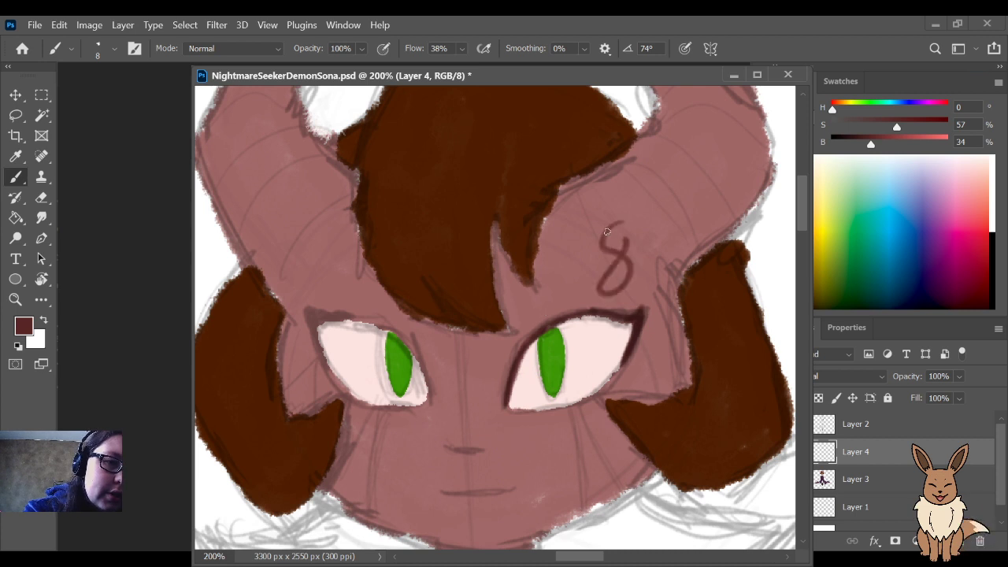
pyautogui.hotkey('ctrl', 'z')
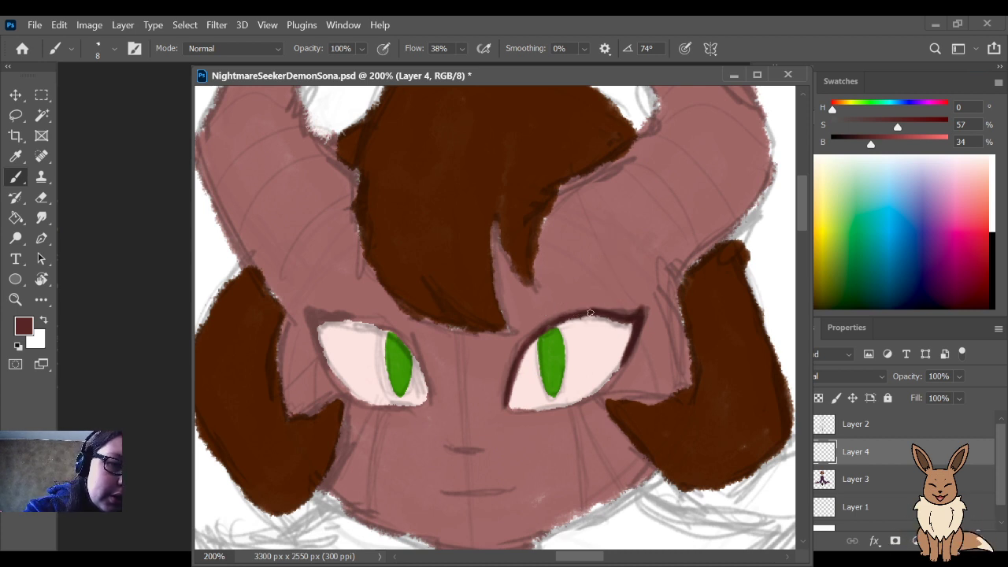
pyautogui.moveTo(596, 314)
pyautogui.mouseDown()
pyautogui.moveTo(625, 308)
pyautogui.moveTo(586, 311)
pyautogui.moveTo(644, 311)
pyautogui.moveTo(629, 346)
pyautogui.moveTo(638, 304)
pyautogui.mouseUp()
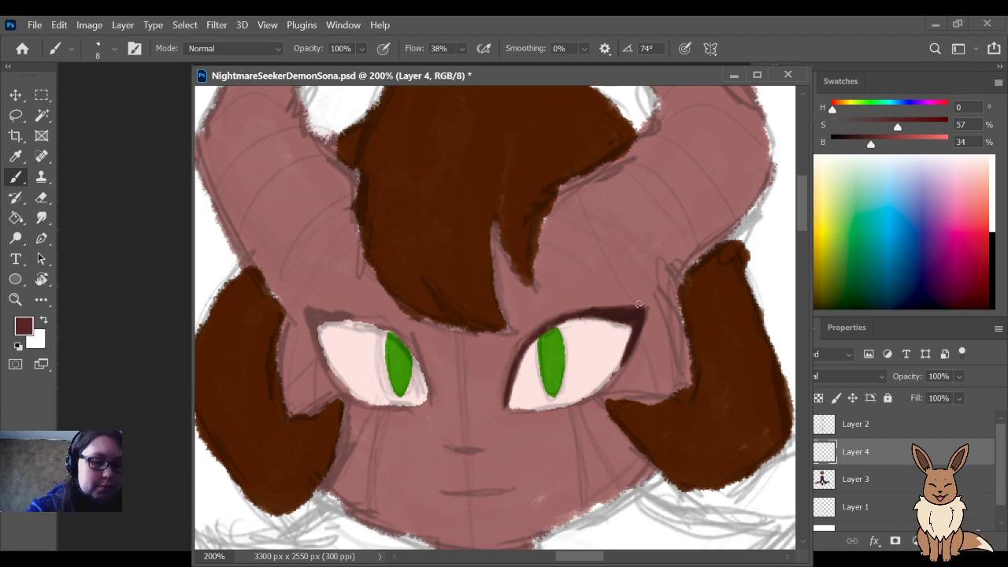
# Step: Check the right eye's outline against the whole head with the sketch lines hidden and shown
pyautogui.hotkey('ctrl', '-')
pyautogui.hotkey('ctrl', '-')
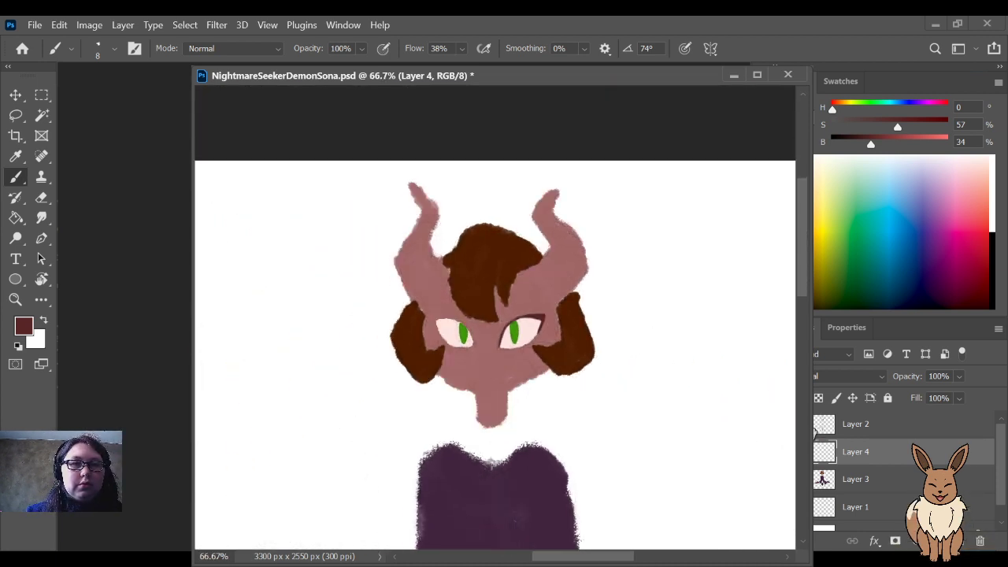
pyautogui.hotkey('ctrl', ',')
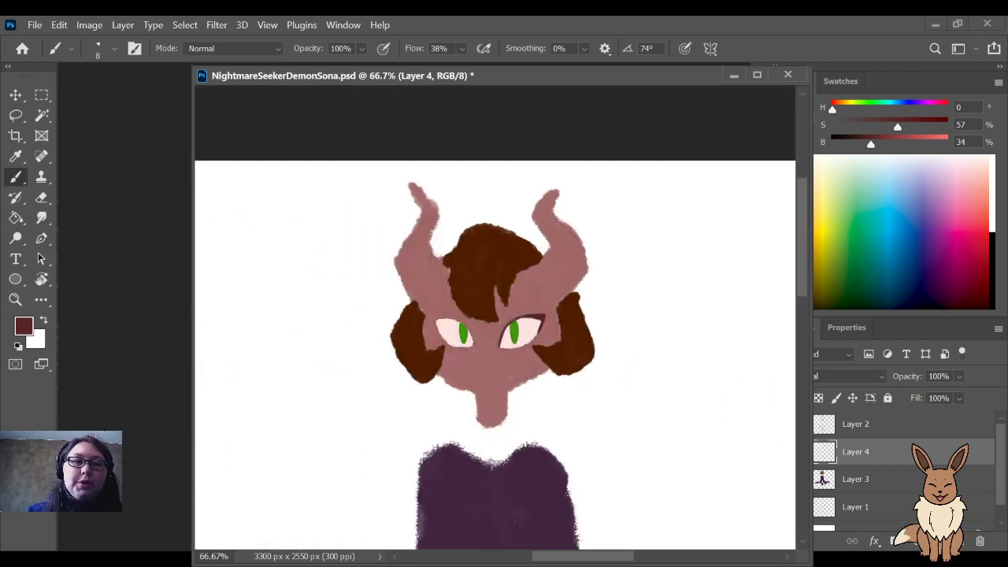
pyautogui.hotkey('ctrl', ',')
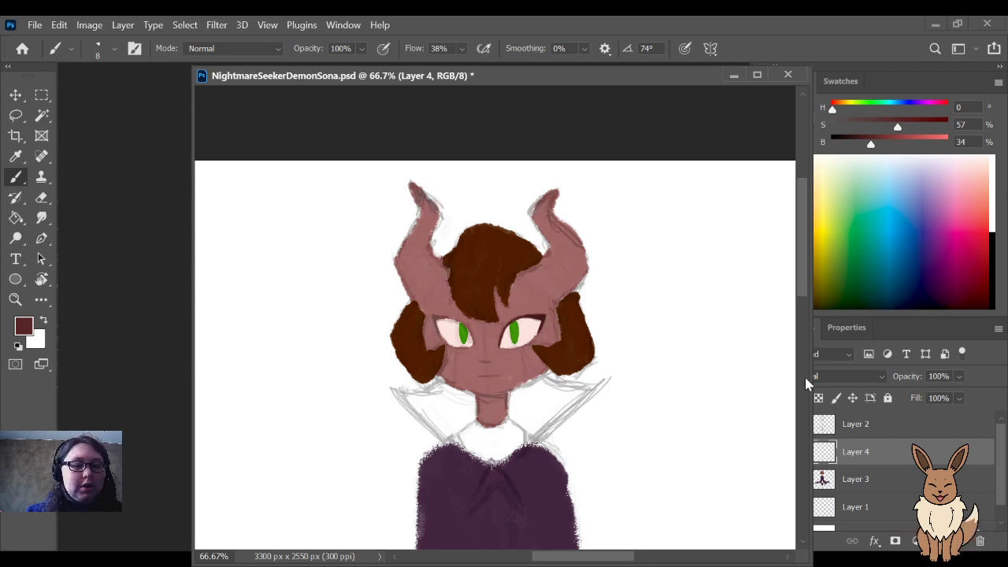
pyautogui.hotkey('ctrl', '+')
pyautogui.hotkey('ctrl', '+')
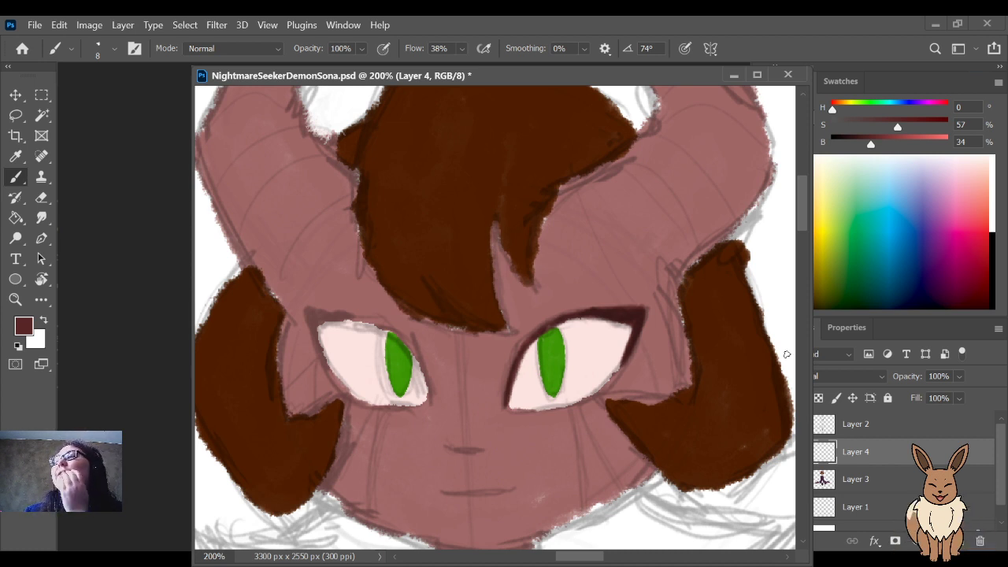
# Step: Refine the dark red outline along the right eye's outer corner and upper lid on Layer 4
pyautogui.moveTo(591, 322)
pyautogui.mouseDown()
pyautogui.moveTo(574, 330)
pyautogui.moveTo(577, 346)
pyautogui.mouseUp()
pyautogui.press('e')
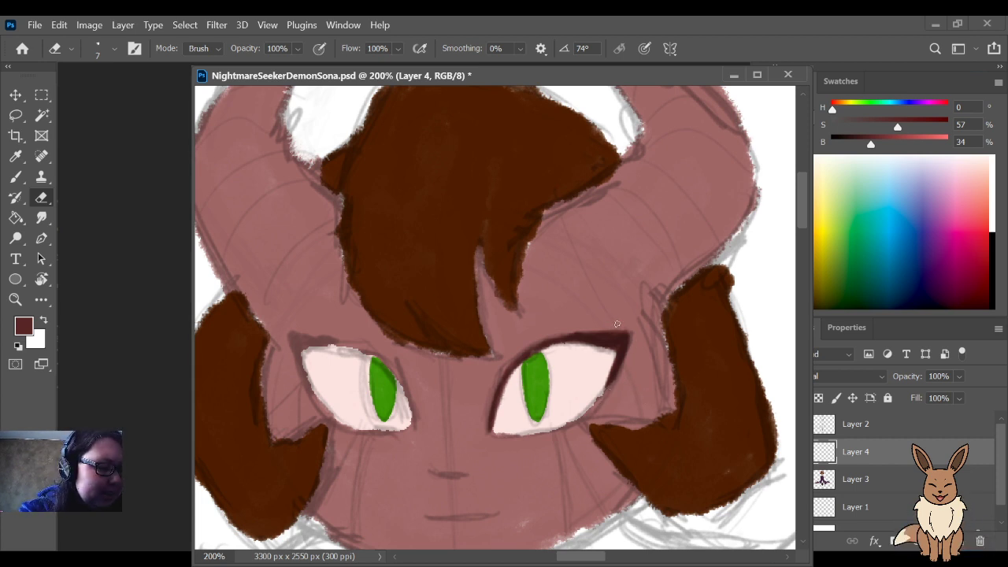
pyautogui.press('b')
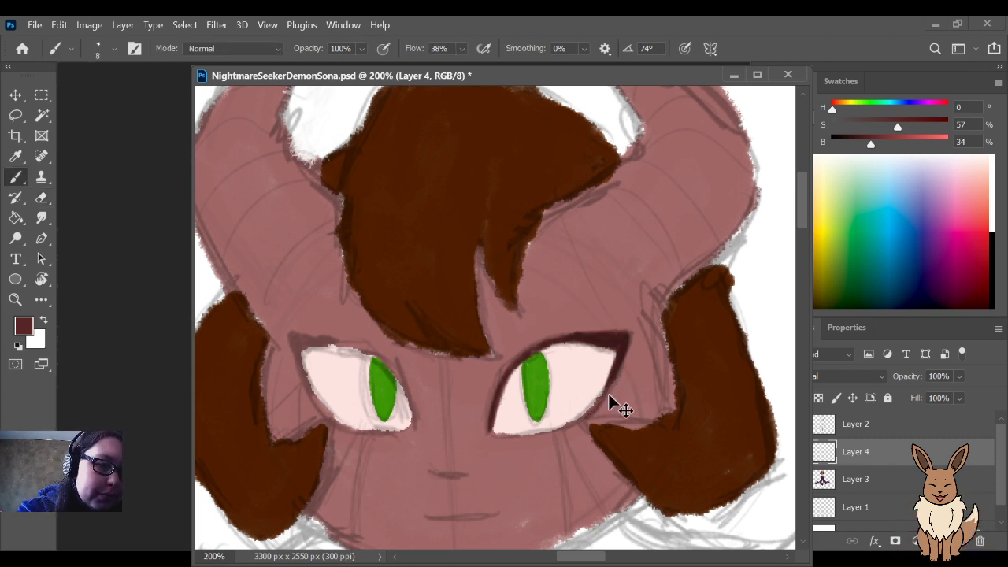
pyautogui.moveTo(615, 375); pyautogui.dragTo(591, 407)
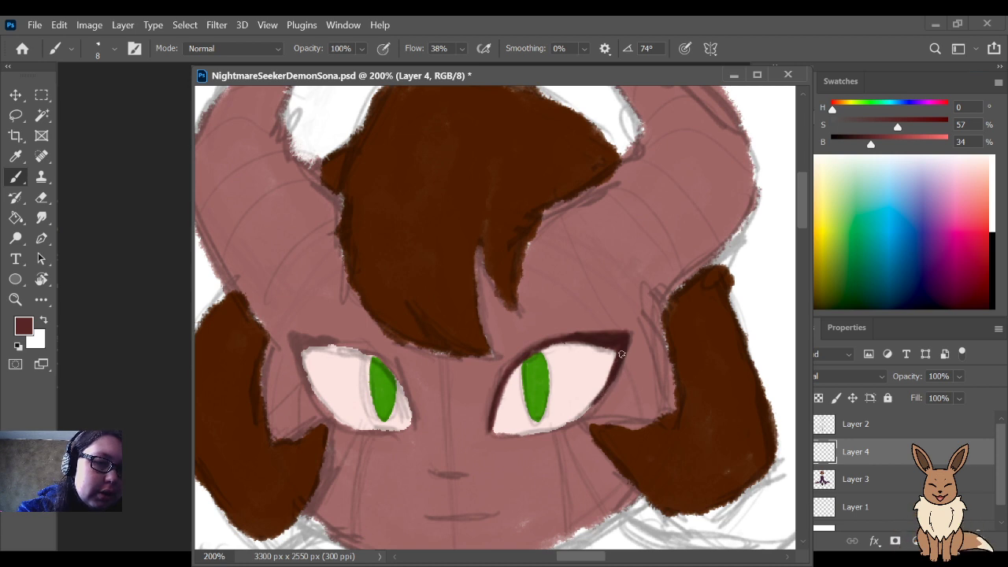
pyautogui.moveTo(576, 337); pyautogui.dragTo(539, 333)
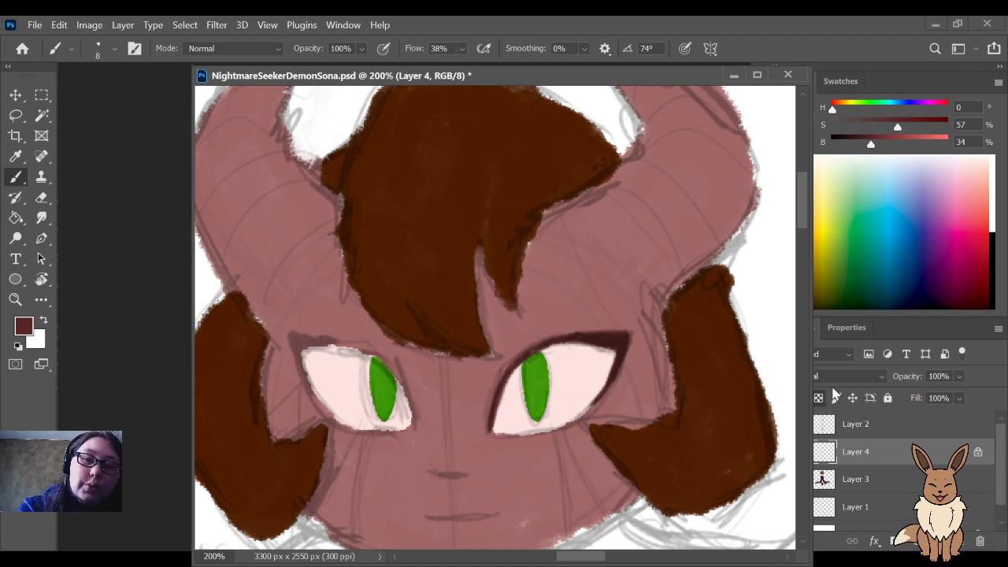
# Step: Recolor the right eye's outline with Layer 4's transparency locked, using hue 0, saturation 41% and brightness 39%, and compare it without the sketch
pyautogui.moveTo(870, 147)
pyautogui.mouseDown()
pyautogui.moveTo(884, 145)
pyautogui.moveTo(881, 130)
pyautogui.mouseUp()
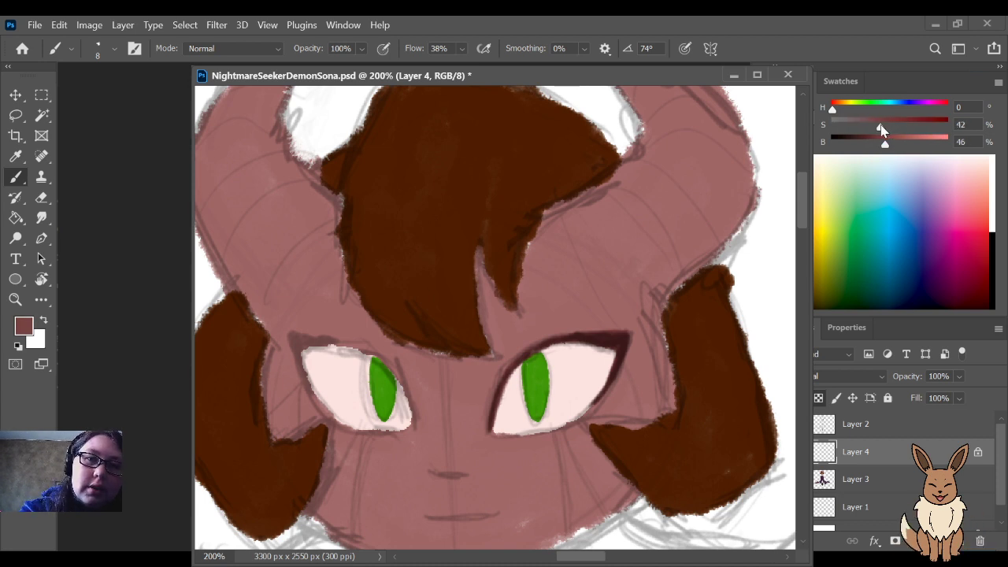
pyautogui.click(874, 143)
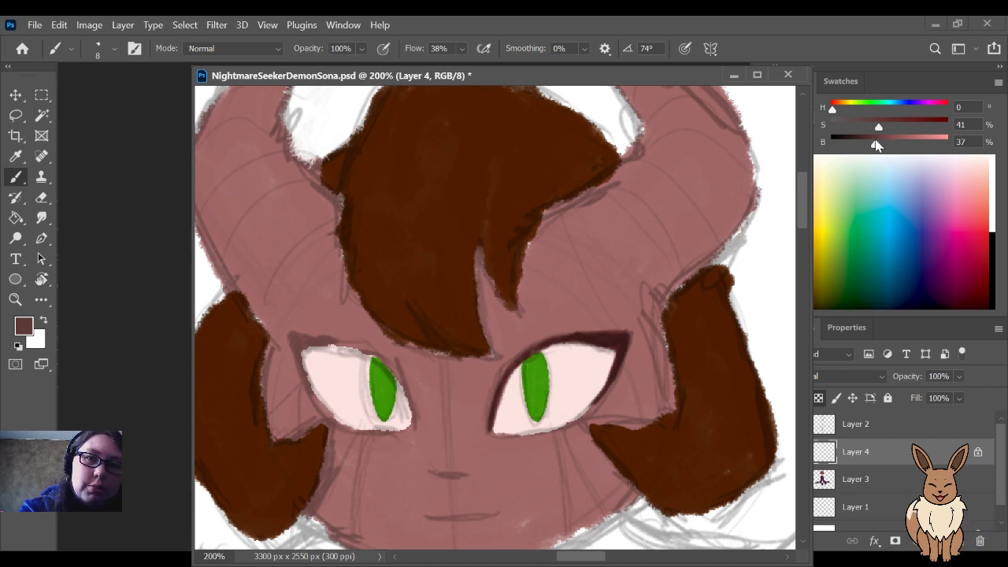
pyautogui.click(877, 145)
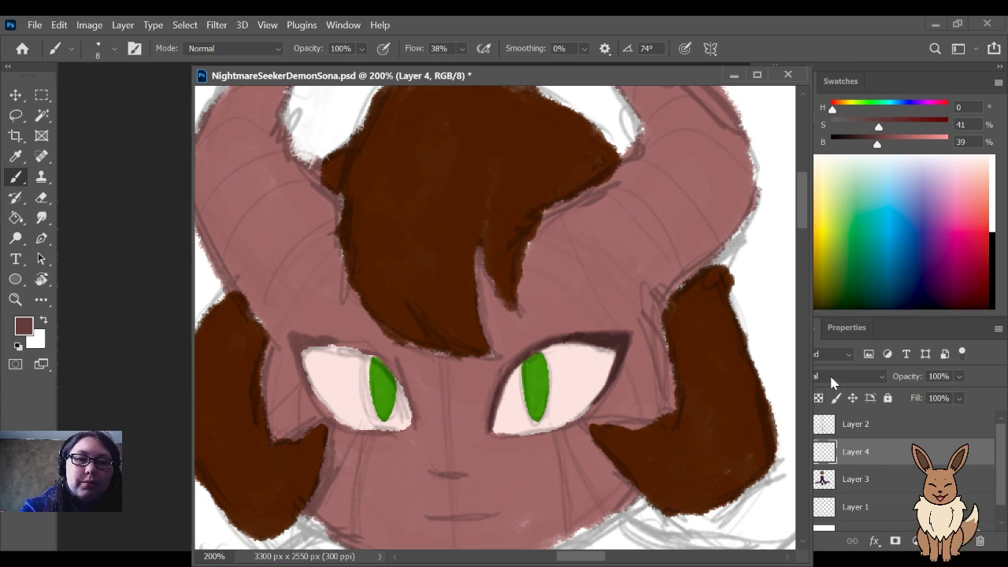
pyautogui.hotkey('ctrl', ',')
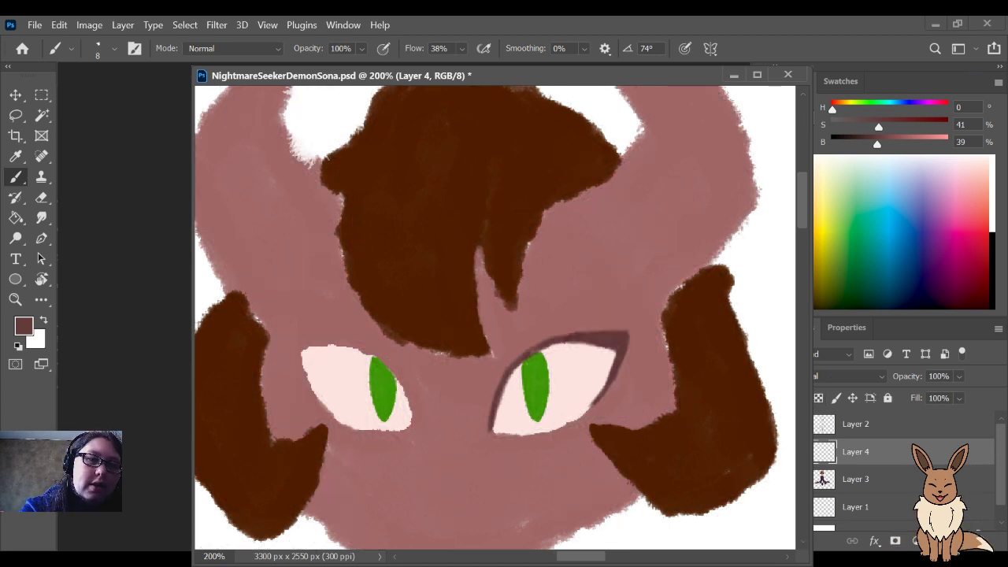
pyautogui.hotkey('ctrl', ',')
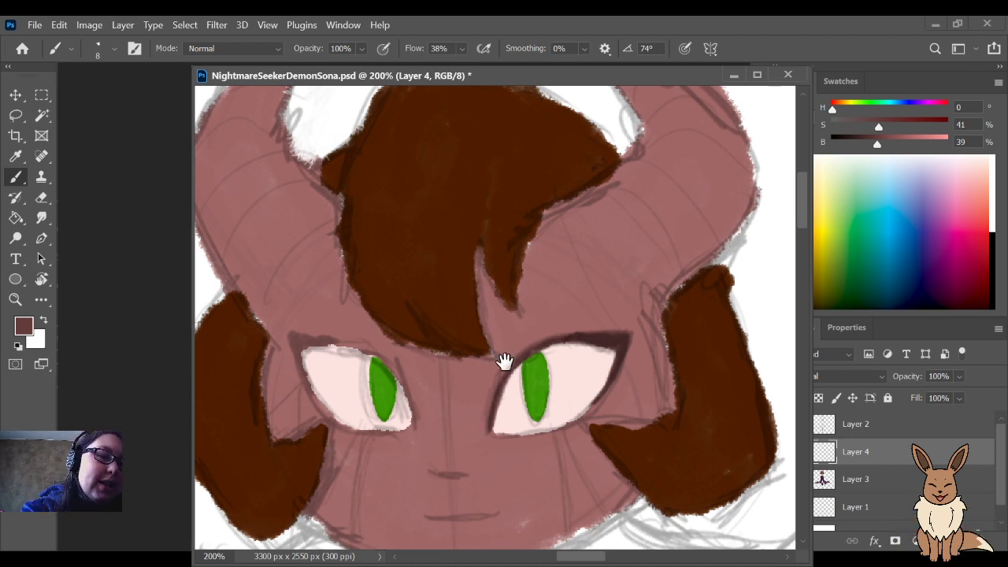
# Step: Outline the left eye in the same dark red, with a thick upper lid and both side edges following the sketch
pyautogui.moveTo(504, 359); pyautogui.dragTo(701, 405)
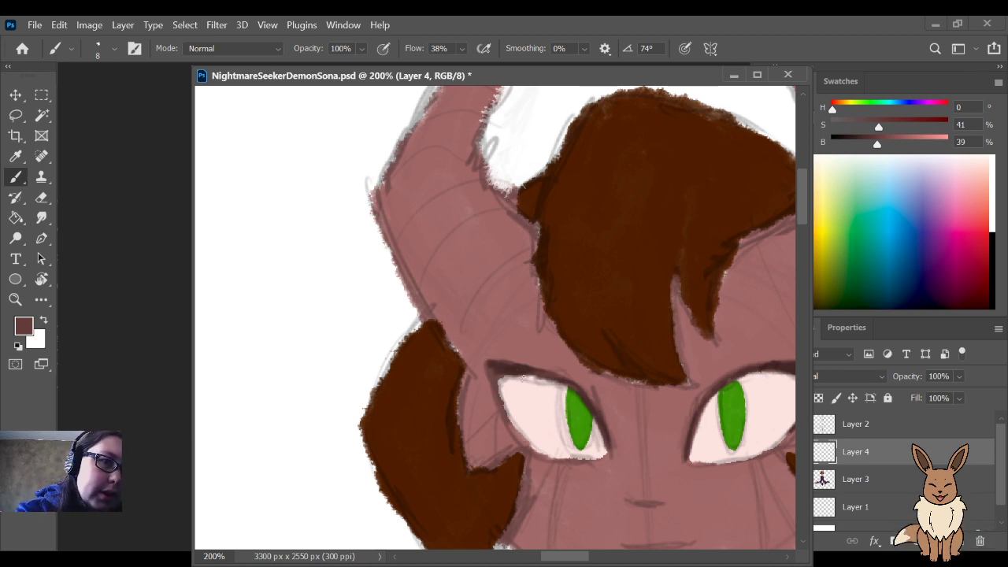
pyautogui.moveTo(492, 367); pyautogui.dragTo(521, 435)
pyautogui.moveTo(499, 376); pyautogui.dragTo(578, 387)
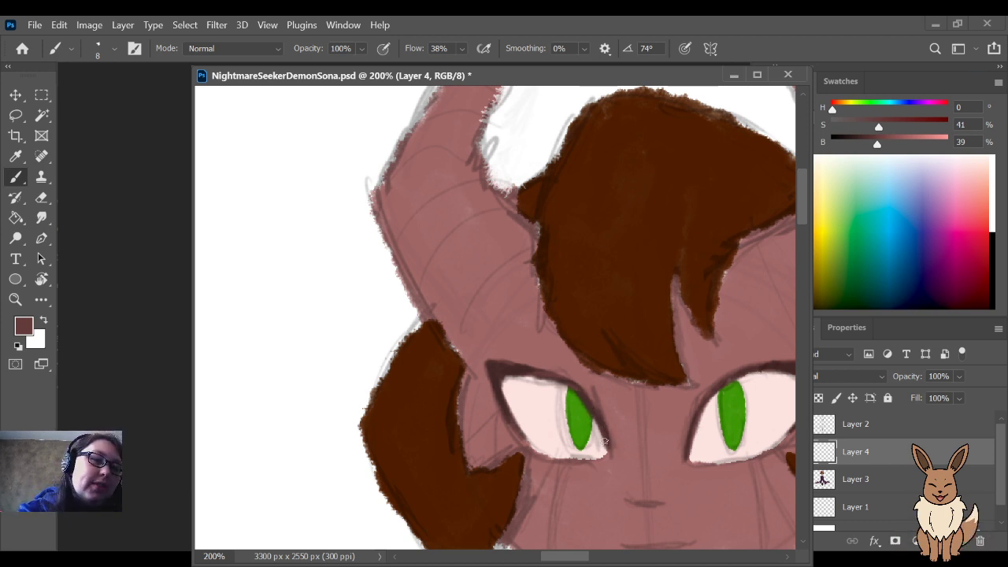
pyautogui.moveTo(603, 432); pyautogui.dragTo(607, 456)
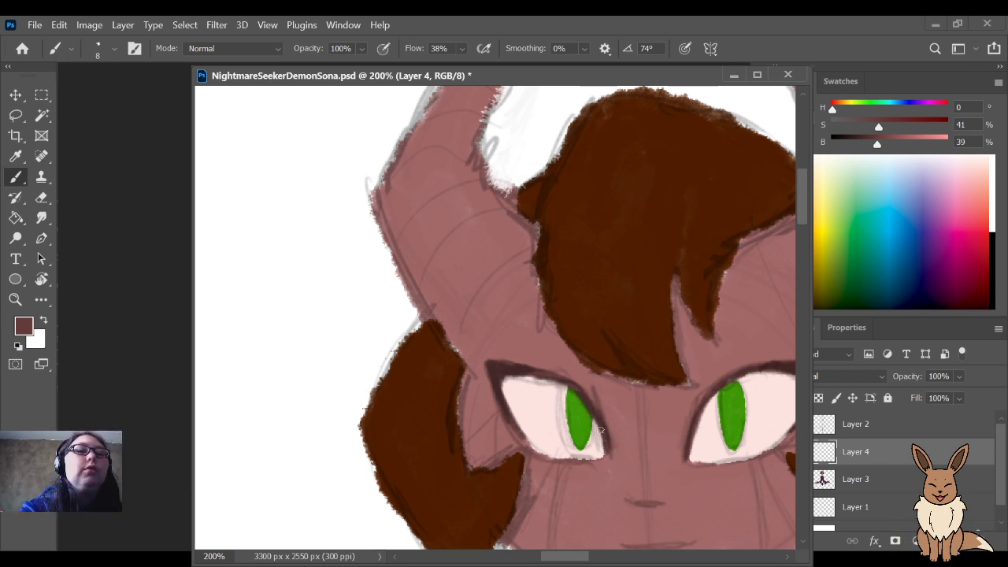
# Step: Raise the brush flow to 100%, reduce the brush to size 6, and draw a short curved nose line over the sketch
pyautogui.moveTo(744, 479)
pyautogui.mouseDown()
pyautogui.moveTo(680, 423)
pyautogui.moveTo(680, 410)
pyautogui.mouseUp()
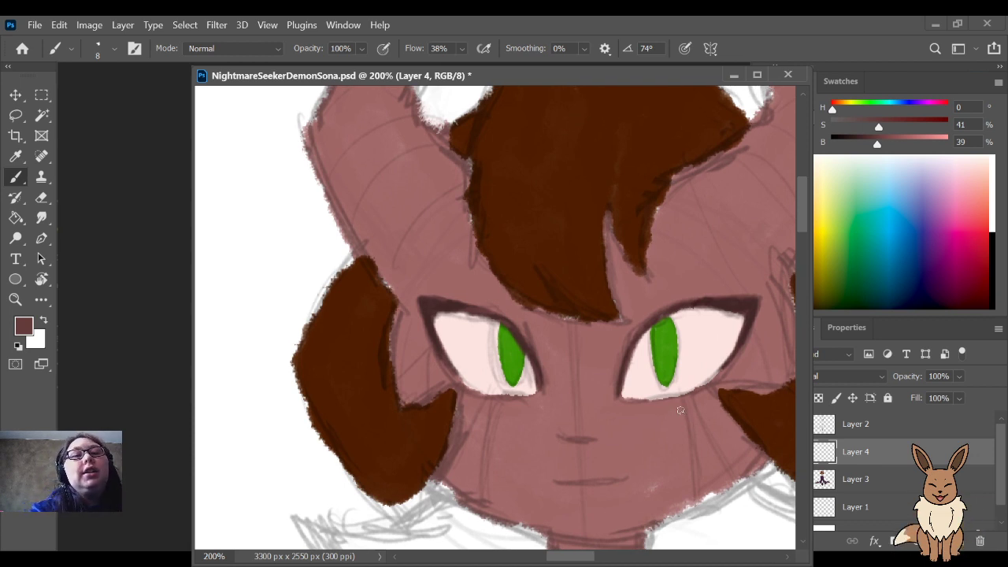
pyautogui.moveTo(414, 49); pyautogui.dragTo(545, 71)
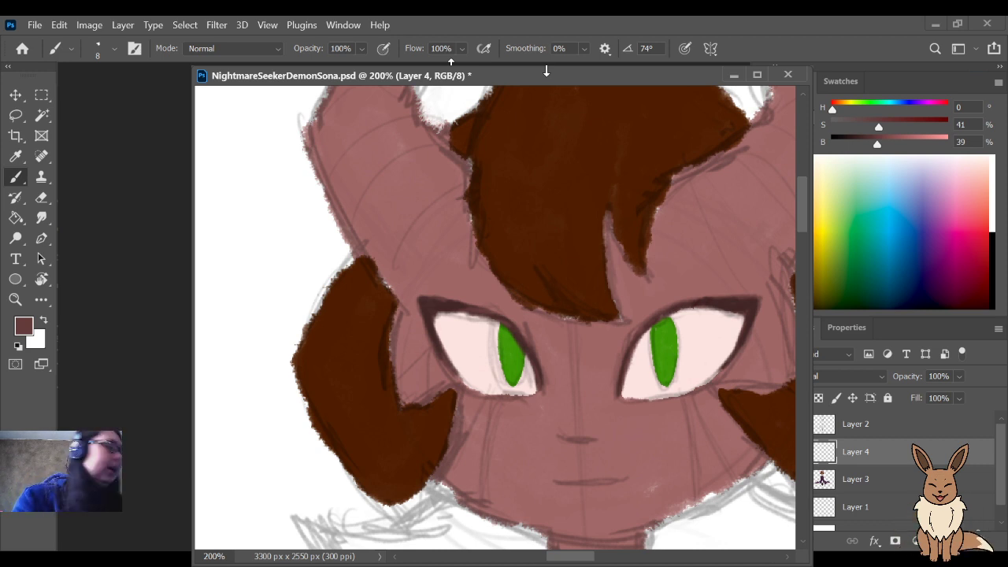
pyautogui.moveTo(558, 437); pyautogui.dragTo(616, 435)
pyautogui.hotkey('ctrl', 'z')
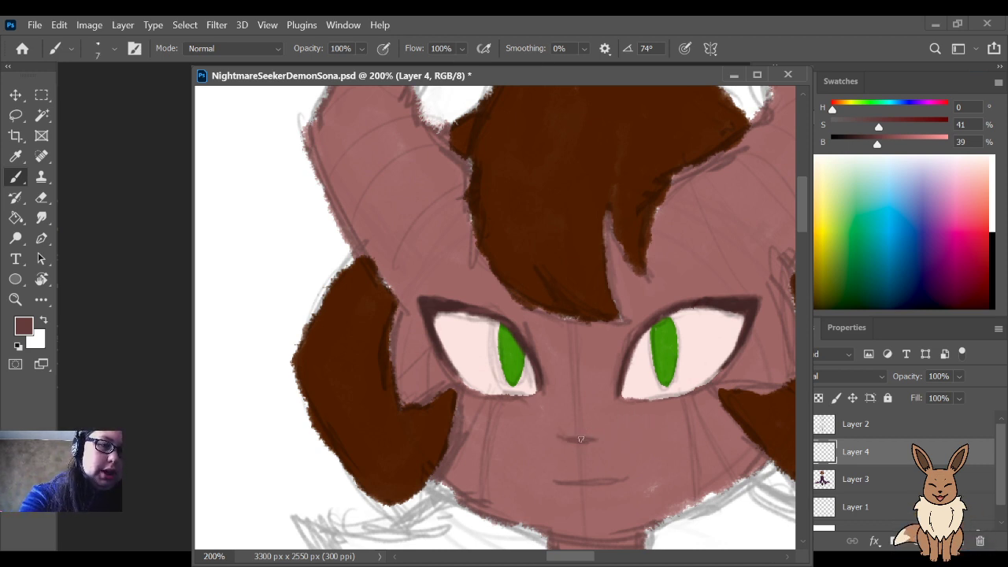
pyautogui.press('[')
pyautogui.press('[')
pyautogui.moveTo(562, 439)
pyautogui.mouseDown()
pyautogui.moveTo(603, 413)
pyautogui.moveTo(577, 401)
pyautogui.moveTo(570, 441)
pyautogui.moveTo(561, 439)
pyautogui.moveTo(604, 436)
pyautogui.mouseUp()
pyautogui.hotkey('ctrl', 'z')
pyautogui.hotkey('ctrl', 'z')
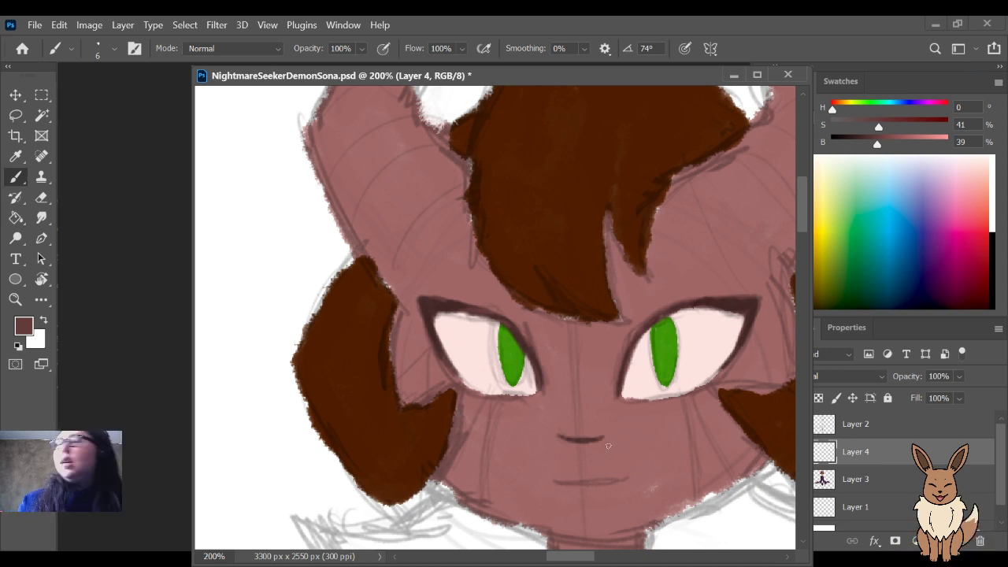
# Step: Try to sketch the nose bridge with thin lines rising above the nose line
pyautogui.moveTo(561, 435)
pyautogui.mouseDown()
pyautogui.moveTo(569, 388)
pyautogui.moveTo(598, 435)
pyautogui.mouseUp()
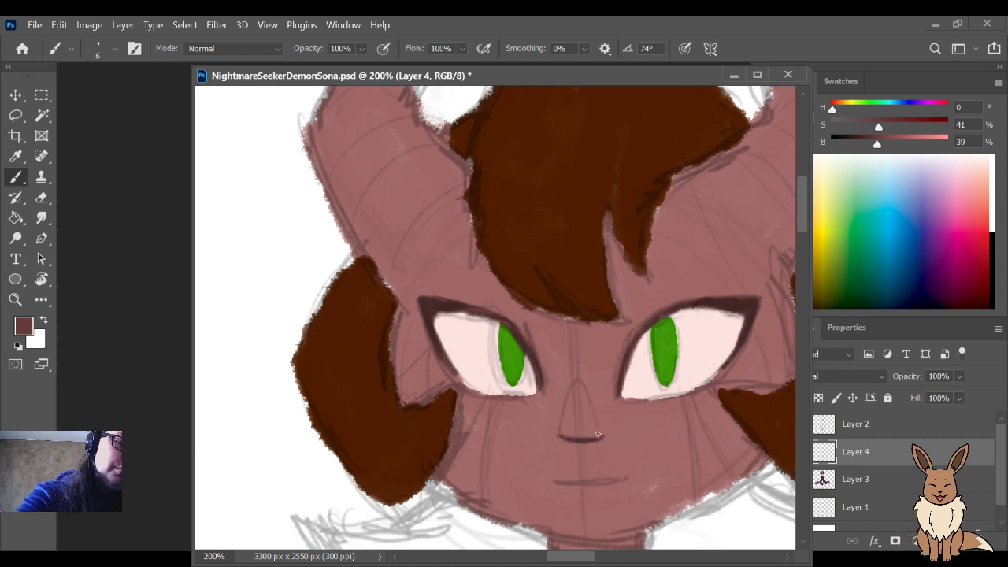
pyautogui.hotkey('ctrl', 'z')
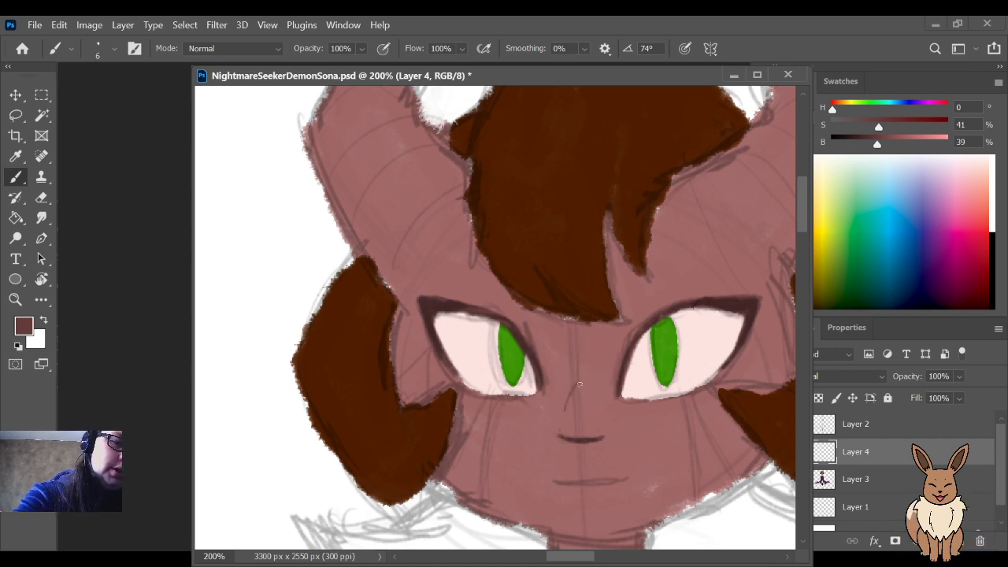
pyautogui.moveTo(559, 428); pyautogui.dragTo(564, 372)
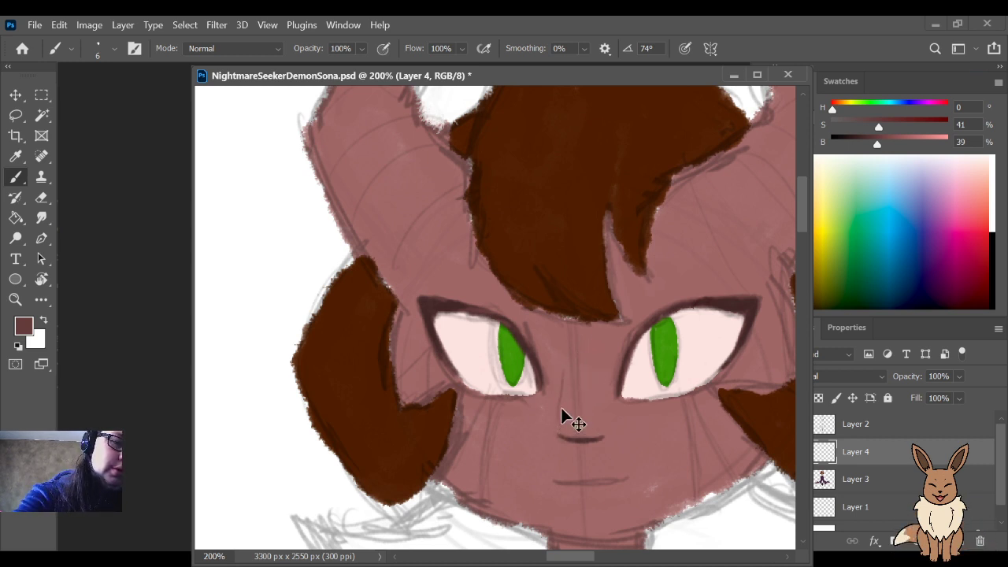
pyautogui.moveTo(559, 427); pyautogui.dragTo(565, 346)
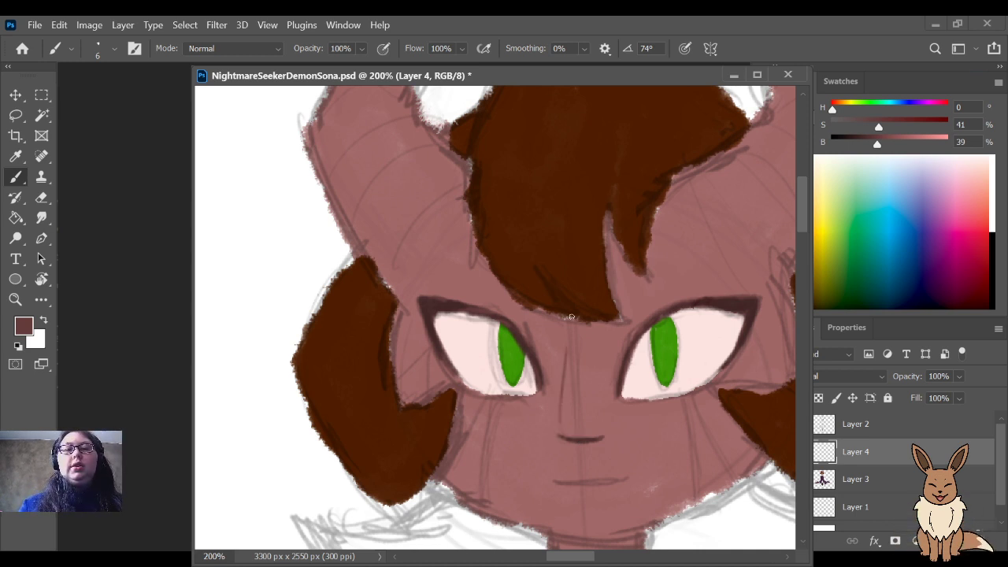
pyautogui.hotkey('ctrl', 'z')
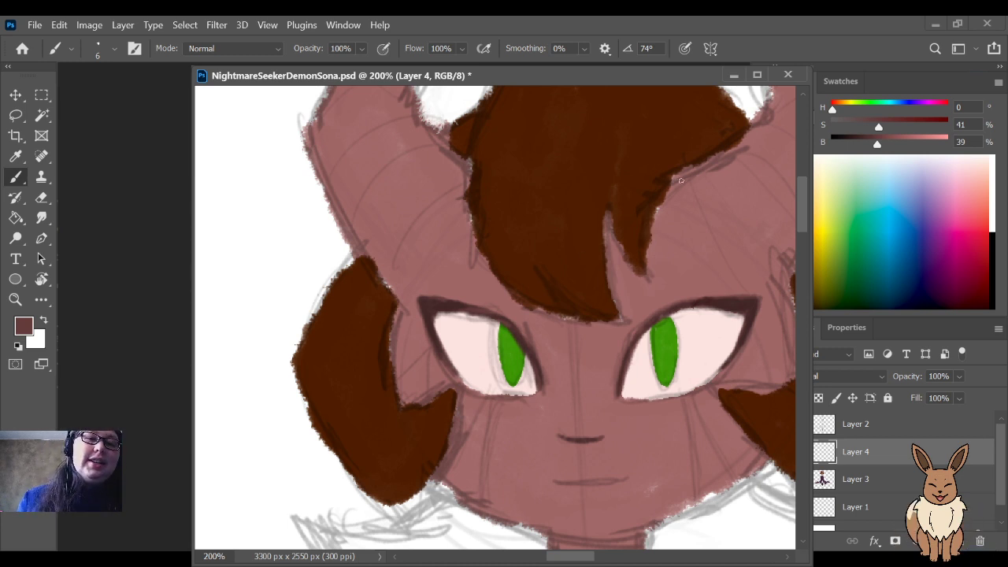
# Step: Sample the hair brown (hue 22, saturation 100%, brightness 31%) and sharpen the edges and pointed tips of the fringe
pyautogui.moveTo(732, 201); pyautogui.dragTo(629, 269)
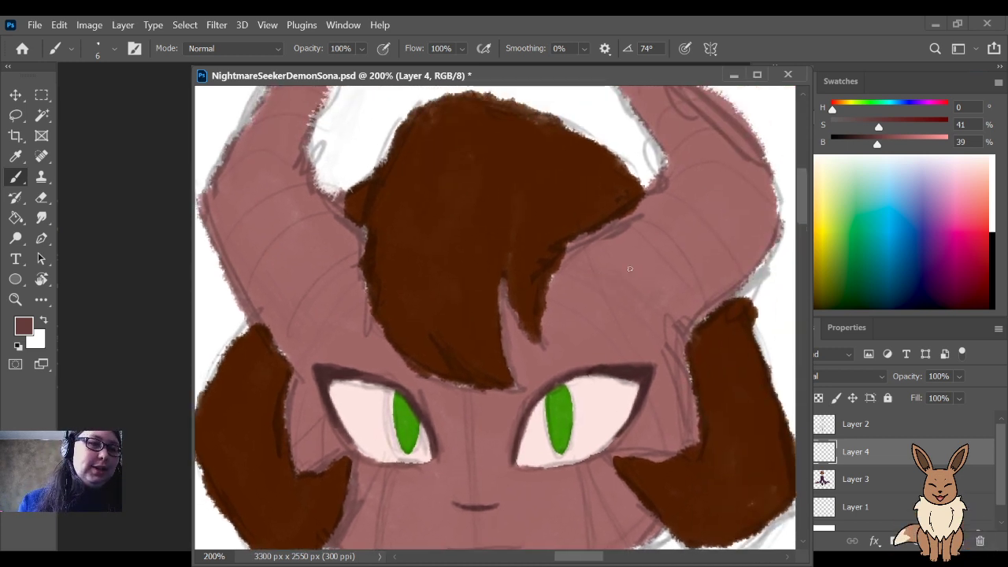
pyautogui.press('i')
pyautogui.click(552, 183)
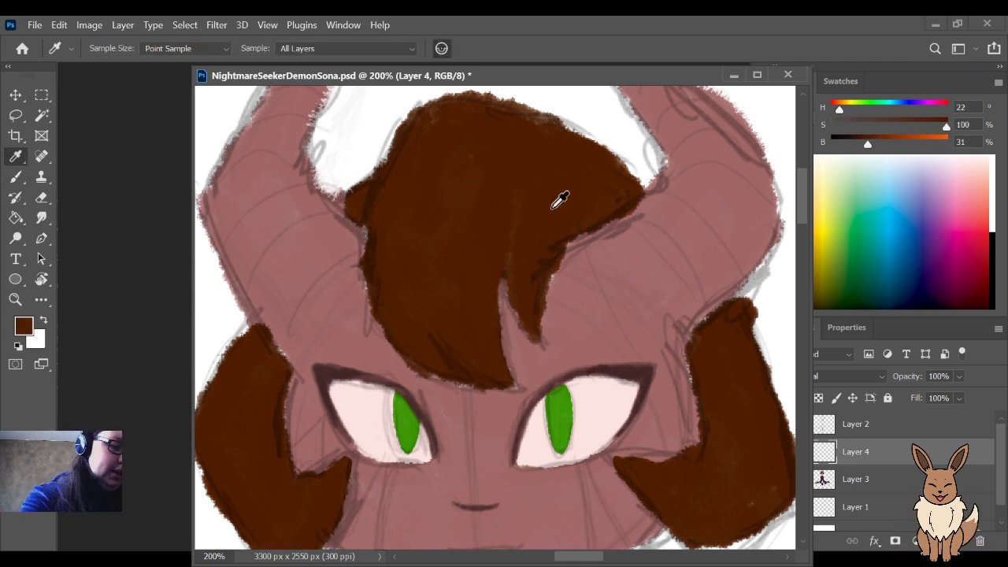
pyautogui.press('b')
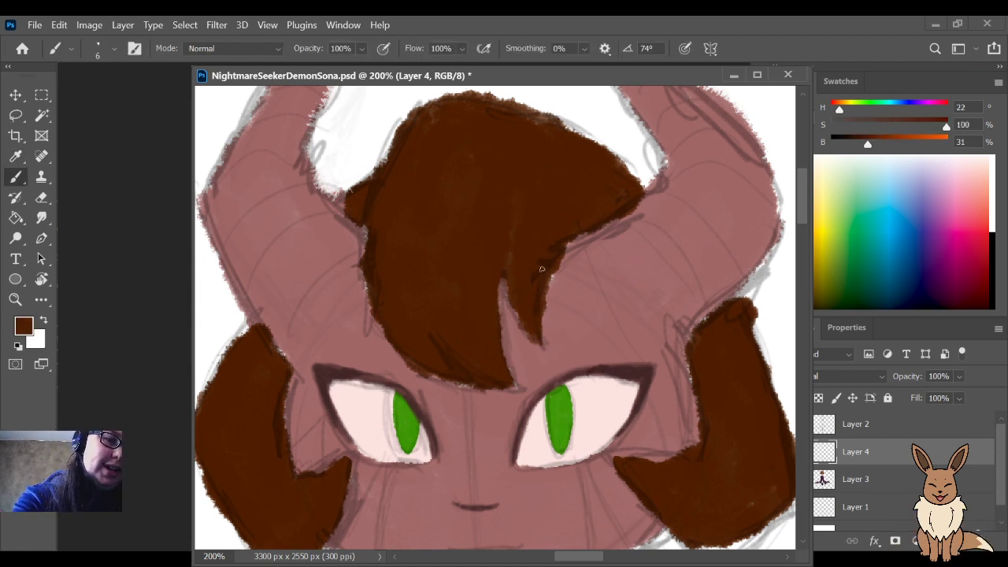
pyautogui.moveTo(544, 275)
pyautogui.mouseDown()
pyautogui.moveTo(561, 241)
pyautogui.moveTo(540, 306)
pyautogui.moveTo(578, 223)
pyautogui.moveTo(540, 299)
pyautogui.moveTo(592, 214)
pyautogui.moveTo(573, 237)
pyautogui.moveTo(603, 222)
pyautogui.mouseUp()
pyautogui.moveTo(527, 326); pyautogui.dragTo(507, 282)
pyautogui.moveTo(508, 362)
pyautogui.mouseDown()
pyautogui.moveTo(516, 387)
pyautogui.moveTo(453, 384)
pyautogui.mouseUp()
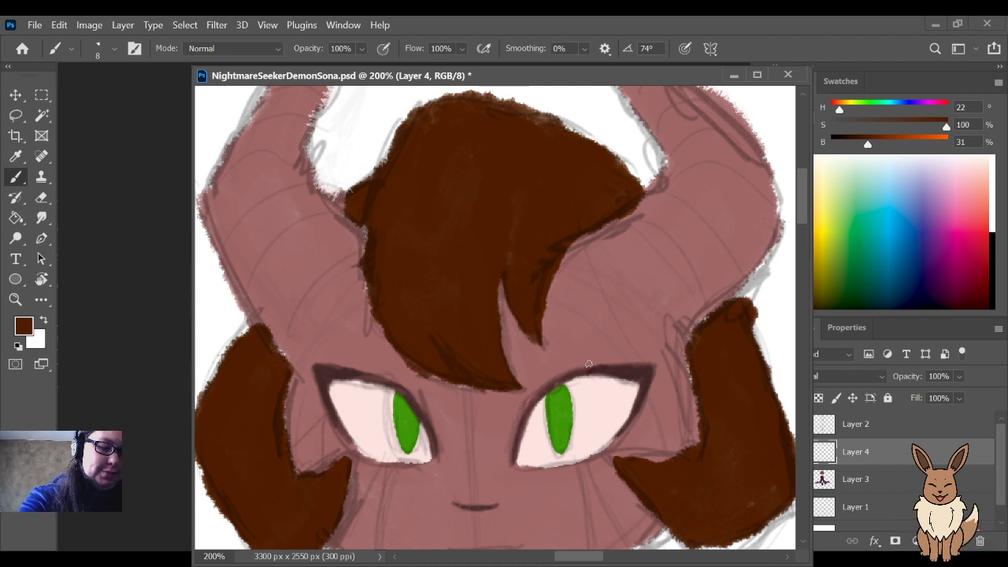
# Step: Sample the skin tone (hue 0, saturation 35%, brightness 62%) and clean up the skin edges by the left horn and beneath the right ear
pyautogui.press('i')
pyautogui.click(594, 334)
pyautogui.press('b')
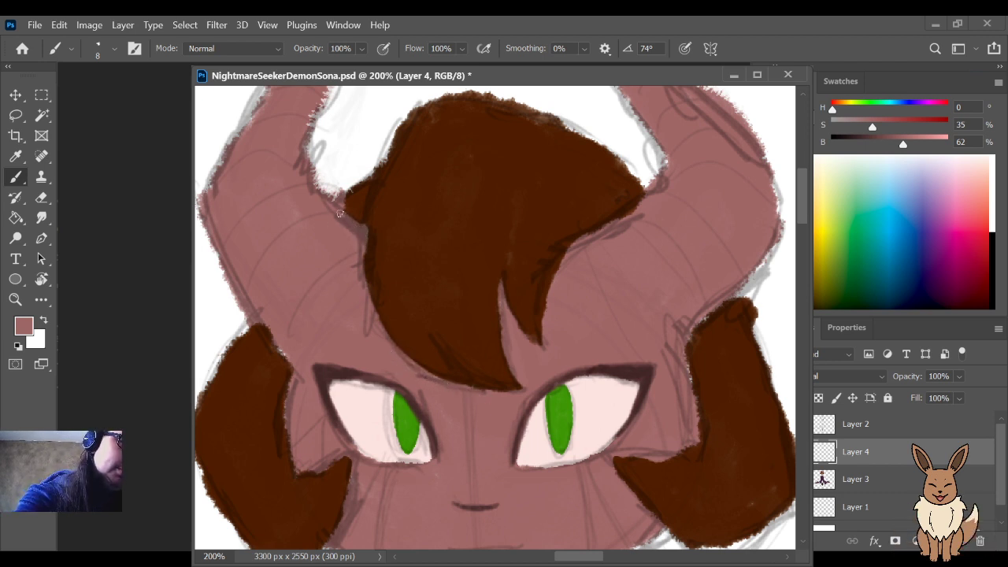
pyautogui.moveTo(352, 223); pyautogui.dragTo(294, 223)
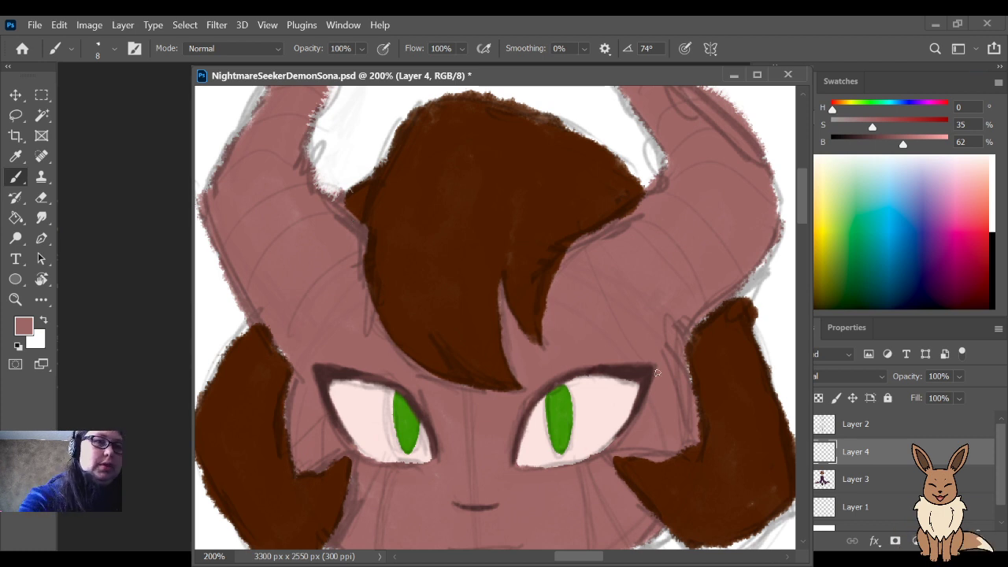
pyautogui.moveTo(654, 447)
pyautogui.mouseDown()
pyautogui.moveTo(654, 374)
pyautogui.moveTo(668, 423)
pyautogui.moveTo(631, 331)
pyautogui.mouseUp()
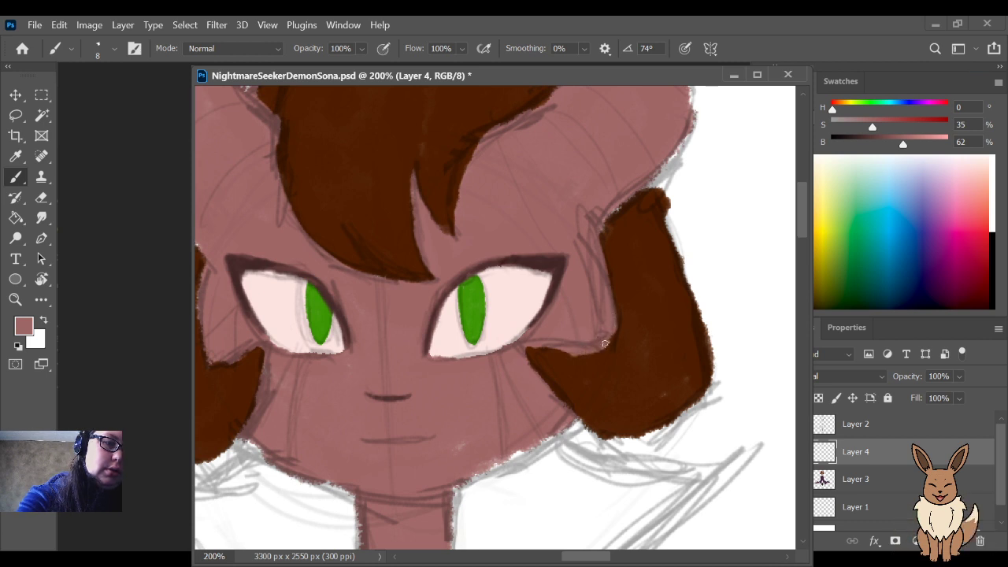
pyautogui.moveTo(601, 341)
pyautogui.mouseDown()
pyautogui.moveTo(528, 347)
pyautogui.moveTo(572, 355)
pyautogui.moveTo(534, 342)
pyautogui.mouseUp()
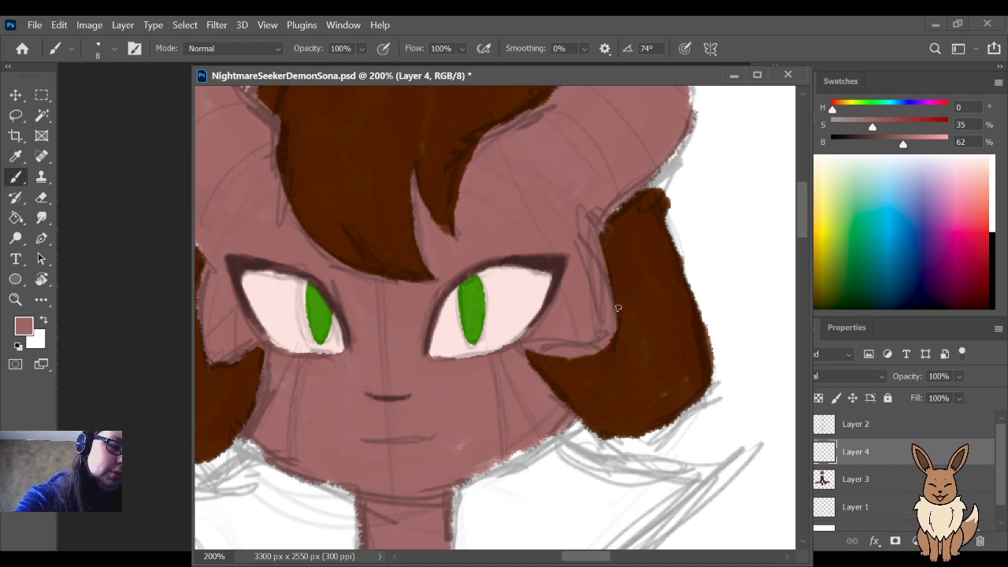
# Step: Sample the hair brown again and tidy the hair edge around the right ear
pyautogui.keyDown('alt'); pyautogui.click(643, 259); pyautogui.keyUp('alt')
pyautogui.press('v')
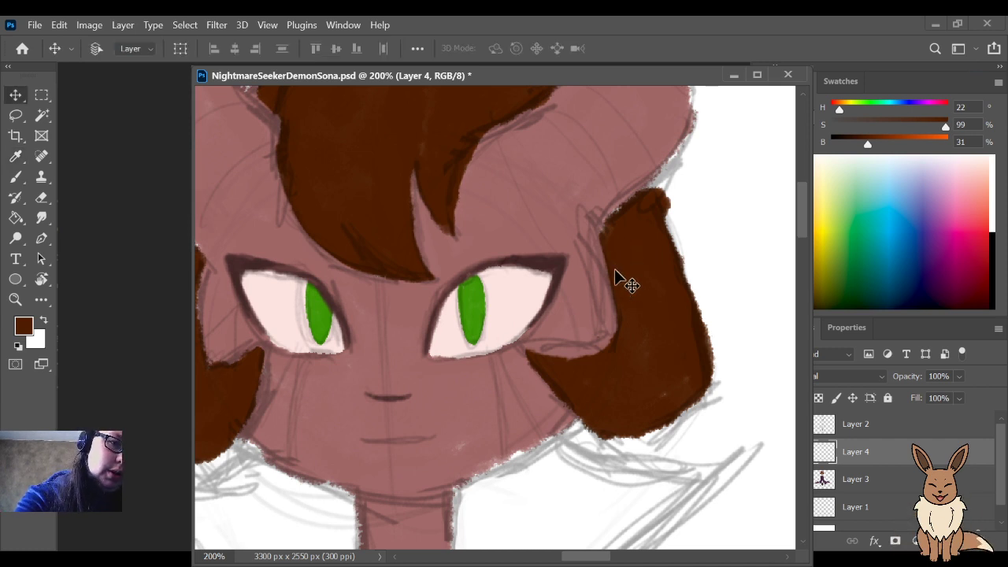
pyautogui.press('b')
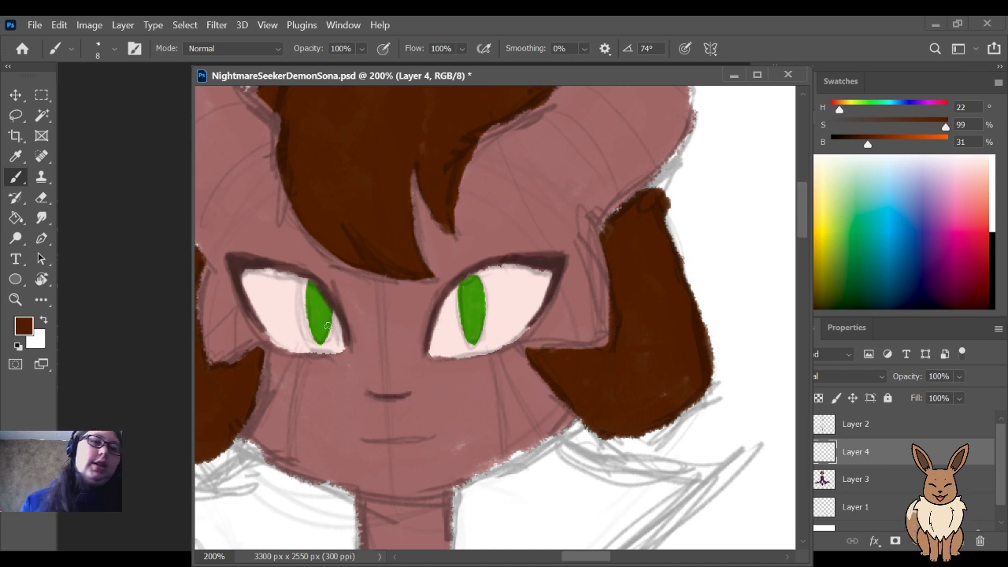
# Step: Review the outlined eyes, nose and cleaned-up hair edges against the whole head and upper body
pyautogui.hotkey('ctrl', '-')
pyautogui.hotkey('ctrl', '-')
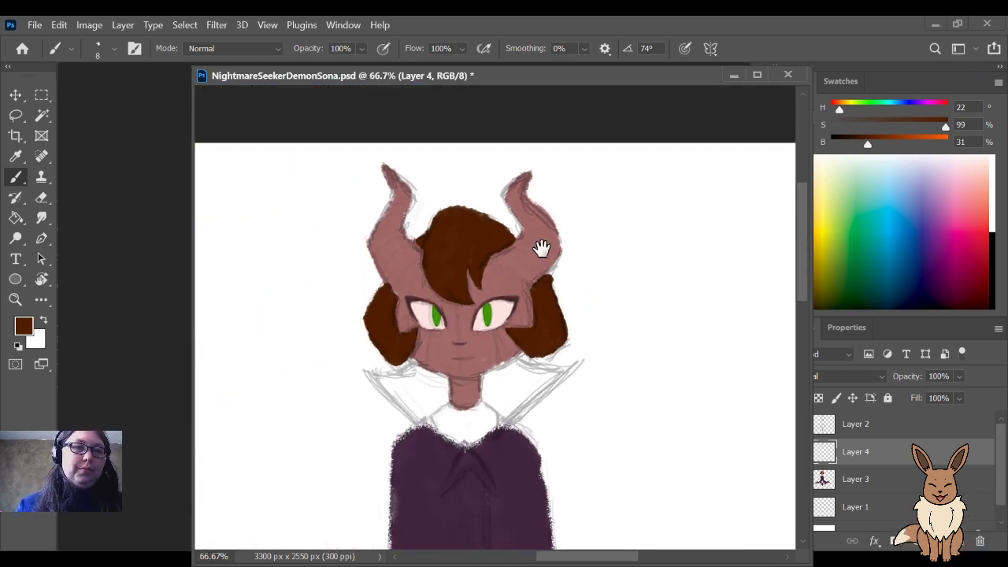
pyautogui.moveTo(498, 276); pyautogui.dragTo(560, 261)
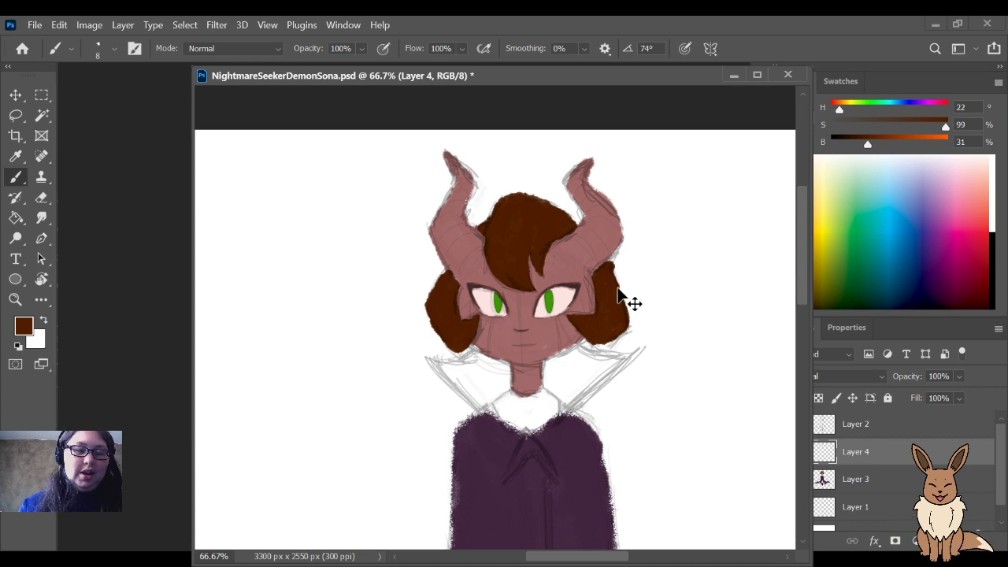
pyautogui.hotkey('ctrl', '+')
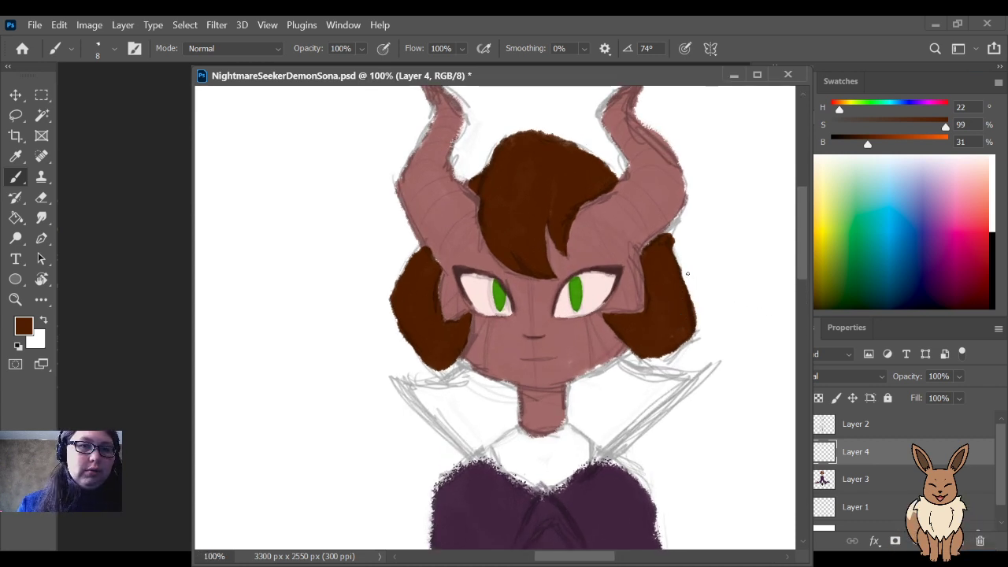
pyautogui.moveTo(693, 244); pyautogui.dragTo(669, 262)
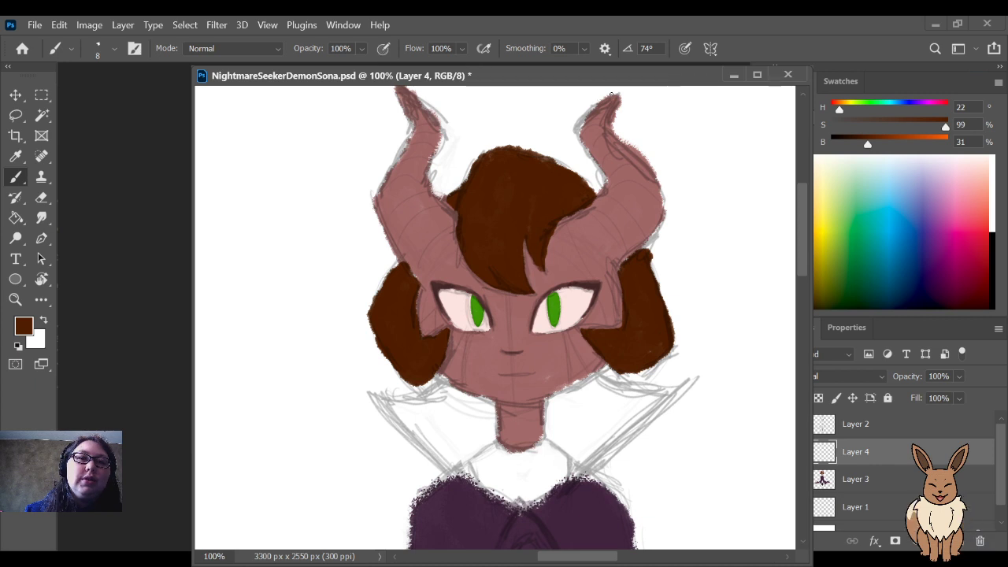
# Step: Duplicate Layer 3 and delete Layer 4, leaving the copy of Layer 3 active for painting
pyautogui.click(885, 480)
pyautogui.scroll(-1, 885, 485)
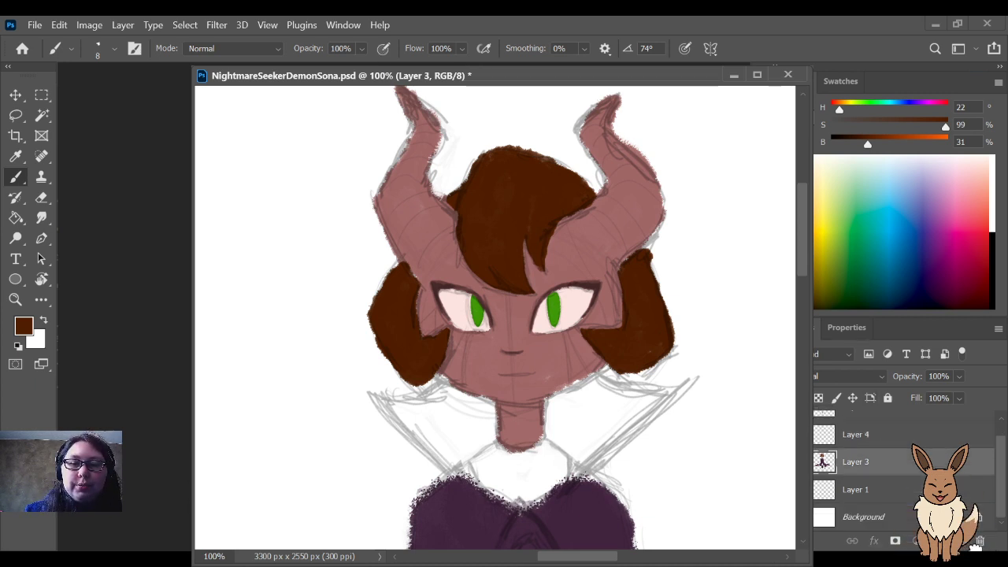
pyautogui.hotkey('ctrl', 'j')
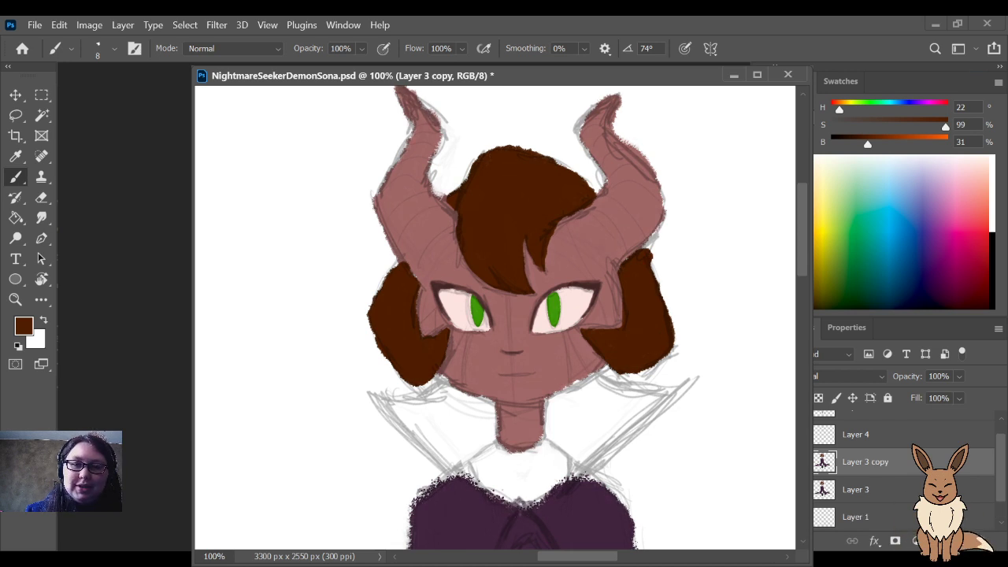
pyautogui.click(896, 434)
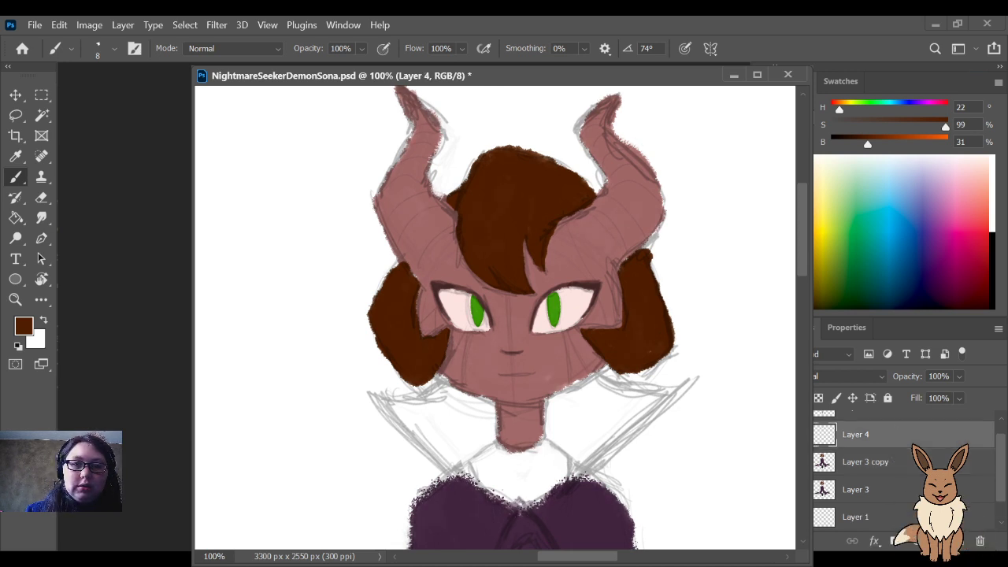
pyautogui.press('Delete')
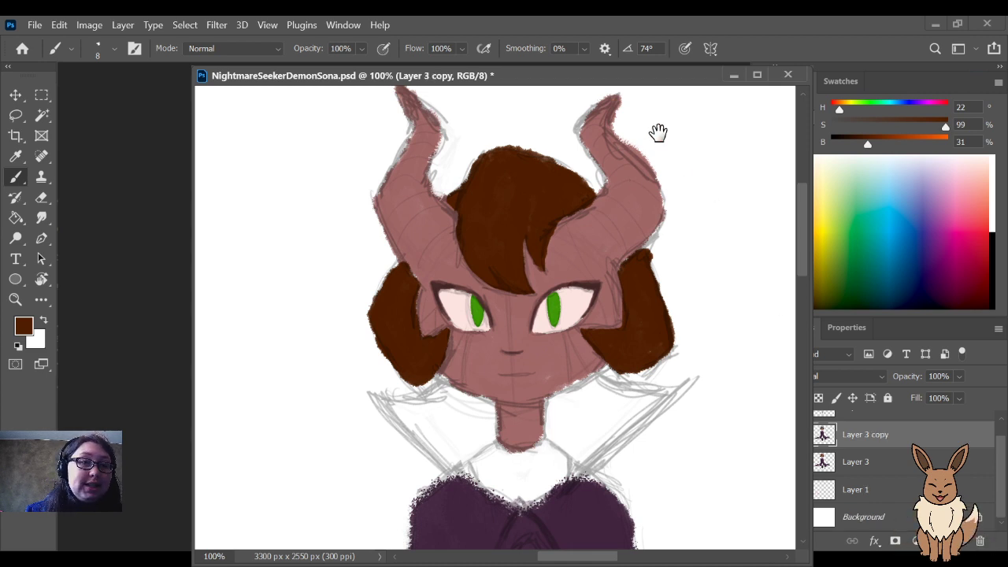
# Step: Set the eraser to size 8 and trim the rough outer edge at the tip of the right horn
pyautogui.moveTo(659, 131); pyautogui.dragTo(649, 264)
pyautogui.press('e')
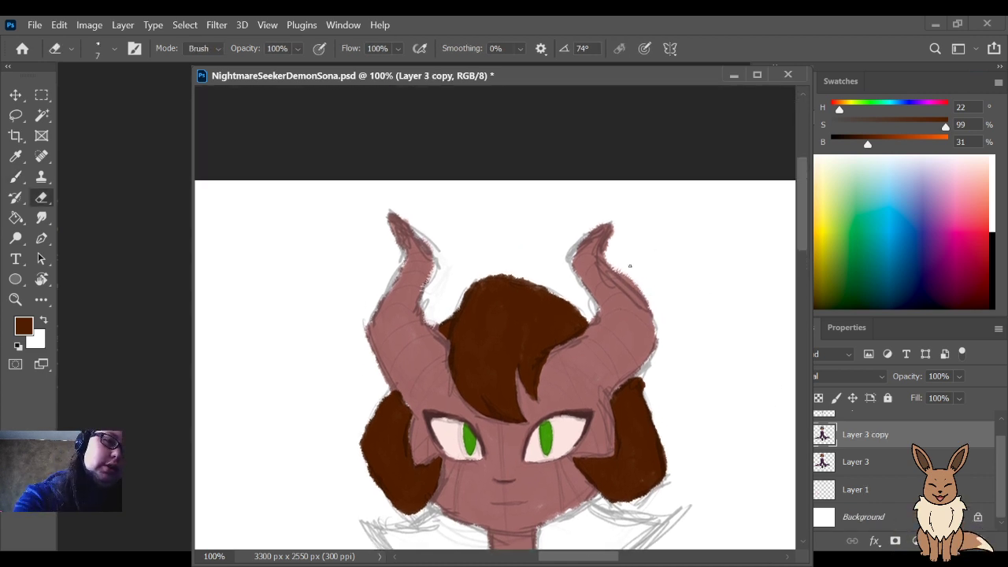
pyautogui.press(']')
pyautogui.press(']')
pyautogui.press(']')
pyautogui.press(']')
pyautogui.press(']')
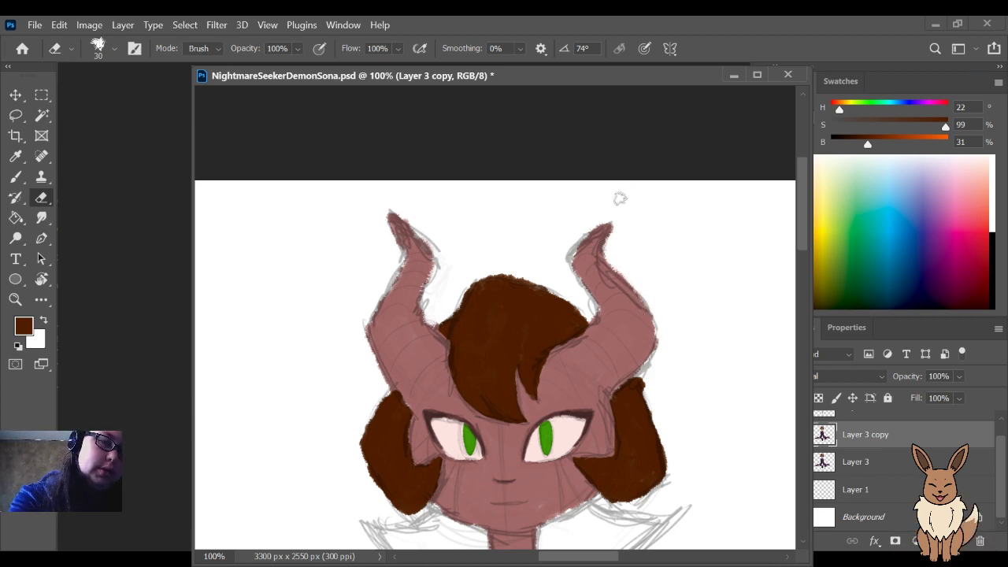
pyautogui.press('[')
pyautogui.press('[')
pyautogui.press('[')
pyautogui.press('[')
pyautogui.press('[')
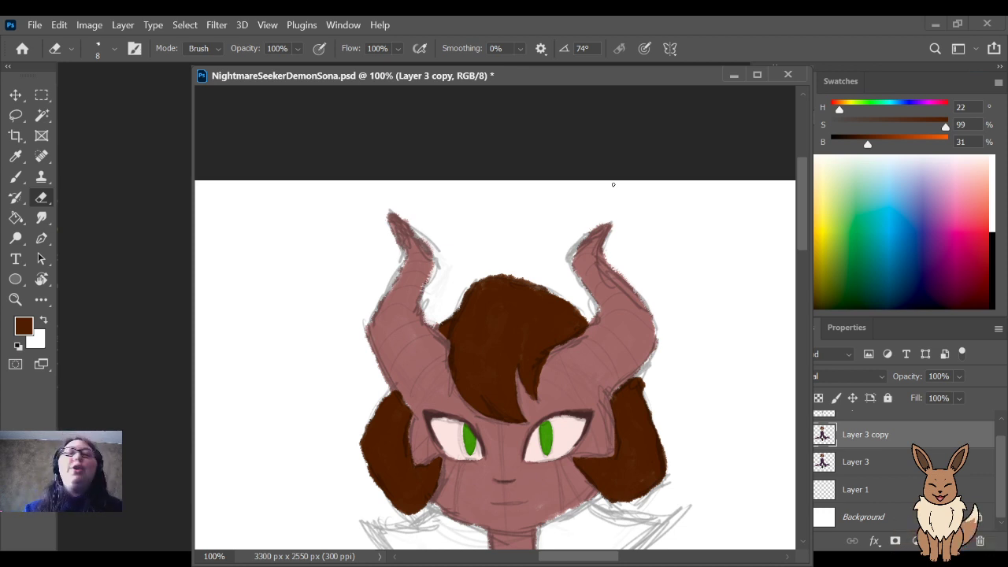
pyautogui.moveTo(600, 226)
pyautogui.mouseDown()
pyautogui.moveTo(559, 262)
pyautogui.moveTo(582, 237)
pyautogui.mouseUp()
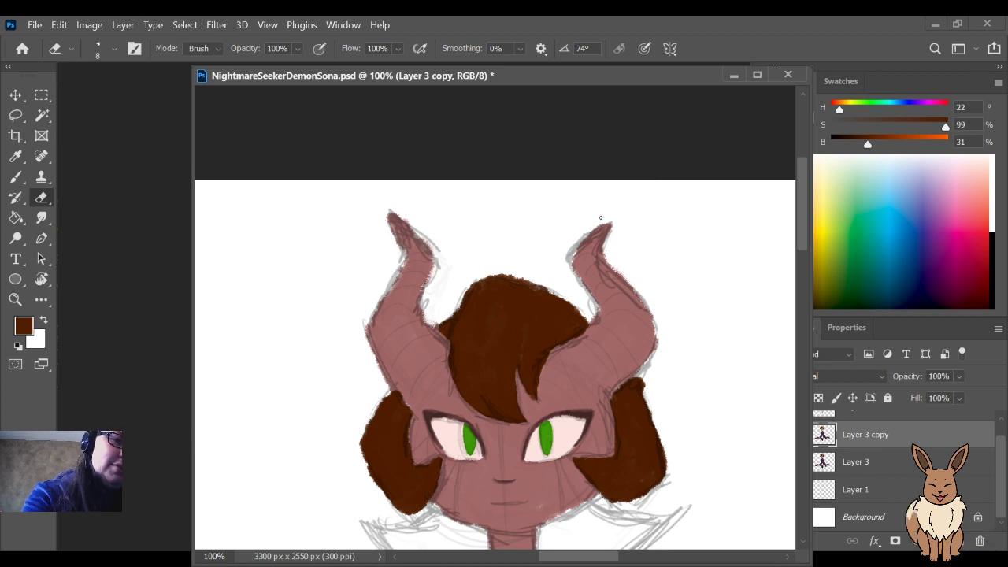
# Step: Sample the skin tone (hue 0, saturation 35%, brightness 63%) and fill out the right horn's inner edge along the sketch line
pyautogui.hotkey('ctrl', '+')
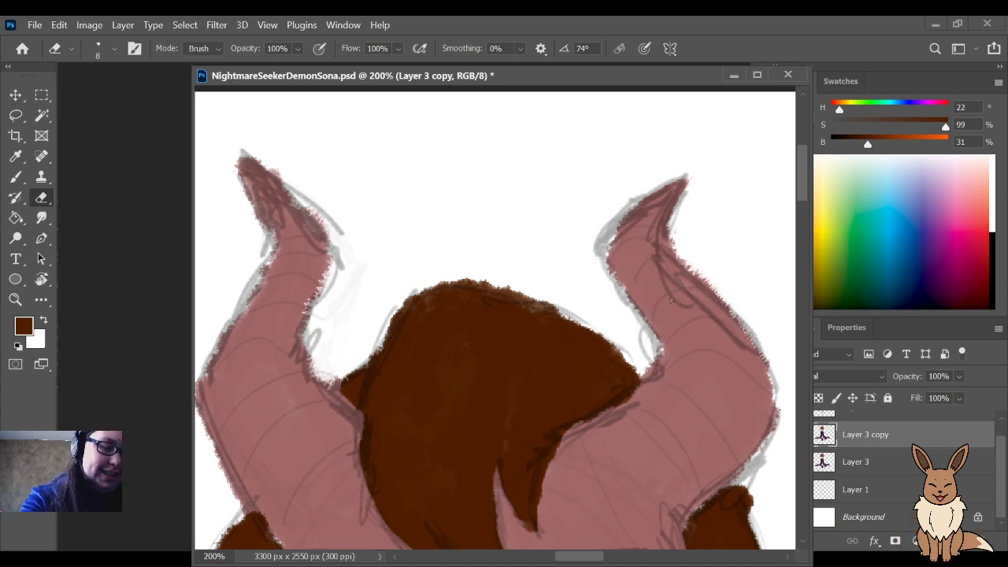
pyautogui.press('i')
pyautogui.click(723, 366)
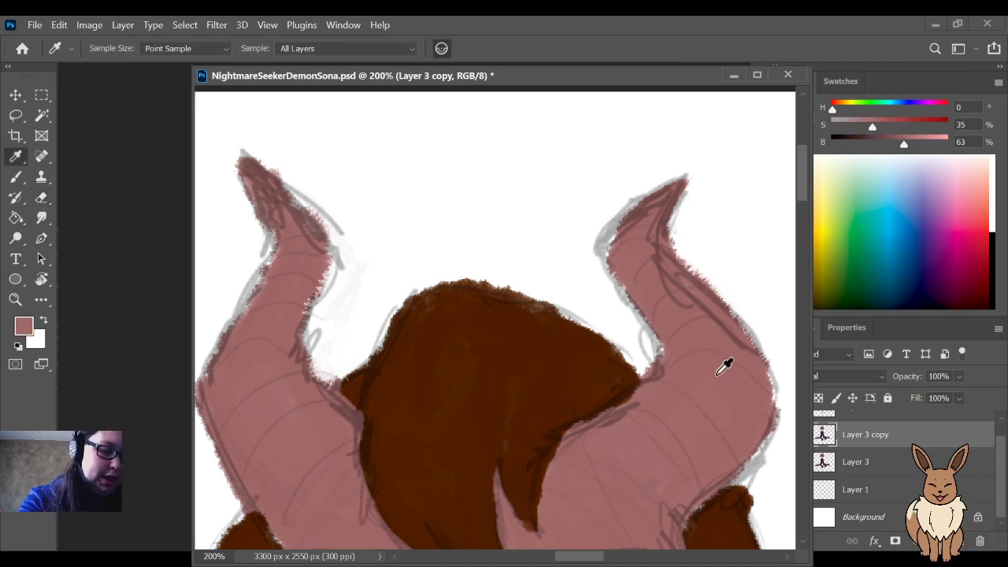
pyautogui.press('b')
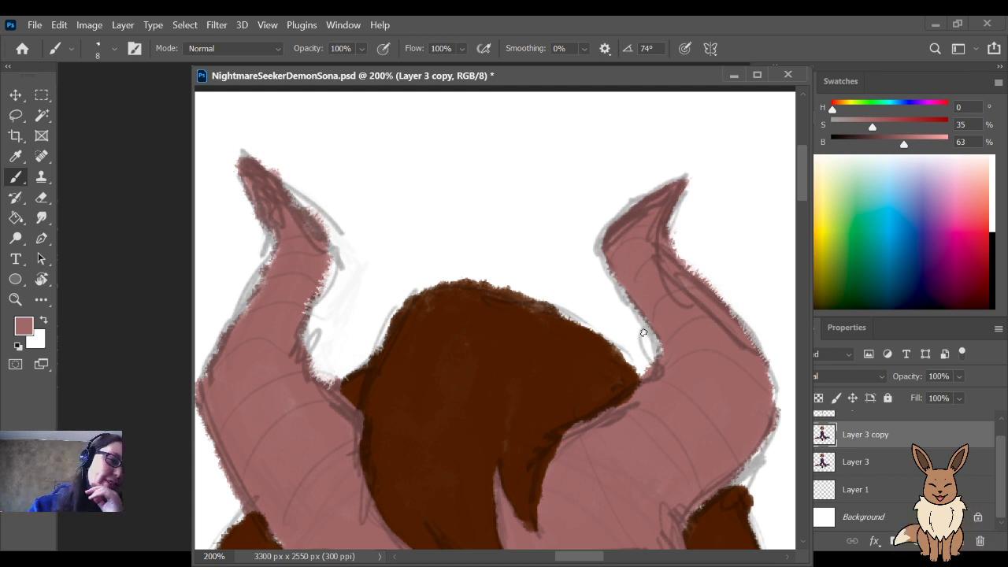
# Step: Erase the ragged color along both edges of the left horn's tip
pyautogui.moveTo(319, 239)
pyautogui.mouseDown()
pyautogui.moveTo(443, 226)
pyautogui.moveTo(492, 241)
pyautogui.mouseUp()
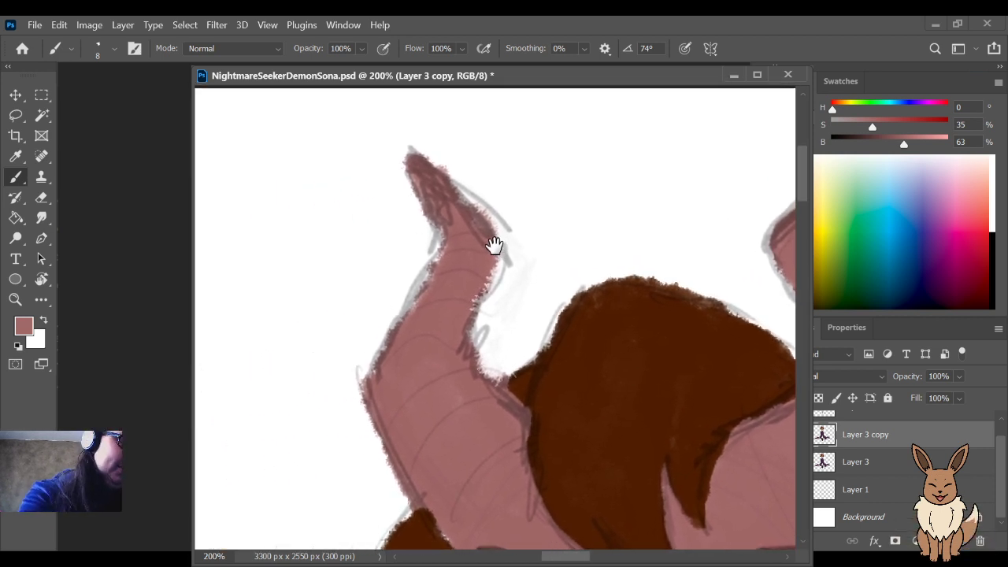
pyautogui.press('e')
pyautogui.moveTo(429, 230)
pyautogui.mouseDown()
pyautogui.moveTo(429, 221)
pyautogui.moveTo(436, 238)
pyautogui.mouseUp()
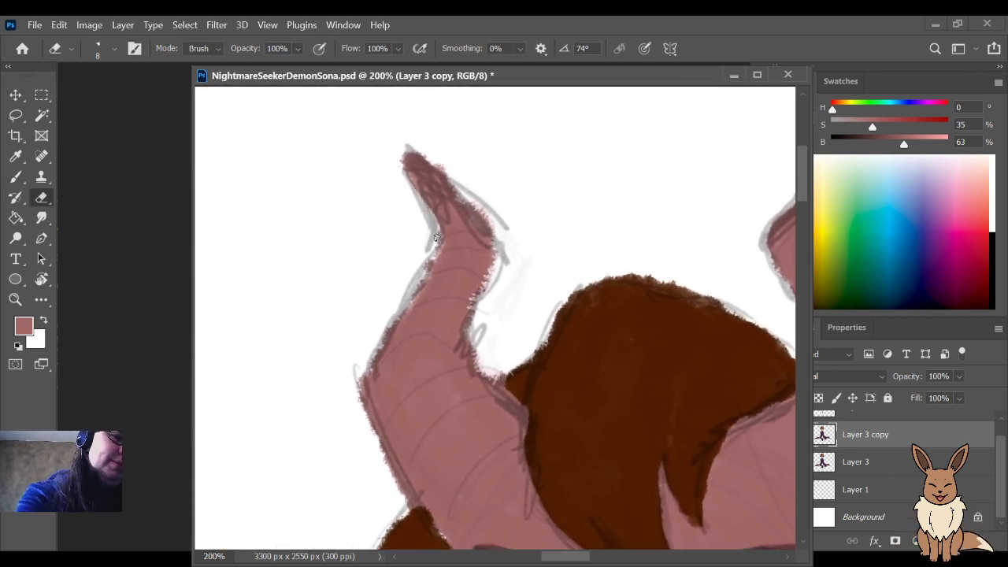
pyautogui.moveTo(419, 169)
pyautogui.mouseDown()
pyautogui.moveTo(466, 194)
pyautogui.moveTo(414, 155)
pyautogui.moveTo(501, 236)
pyautogui.mouseUp()
# Step: Brush the skin tone along the left horn's inner edge, from the tip down to the hair, to smooth its contour
pyautogui.press('b')
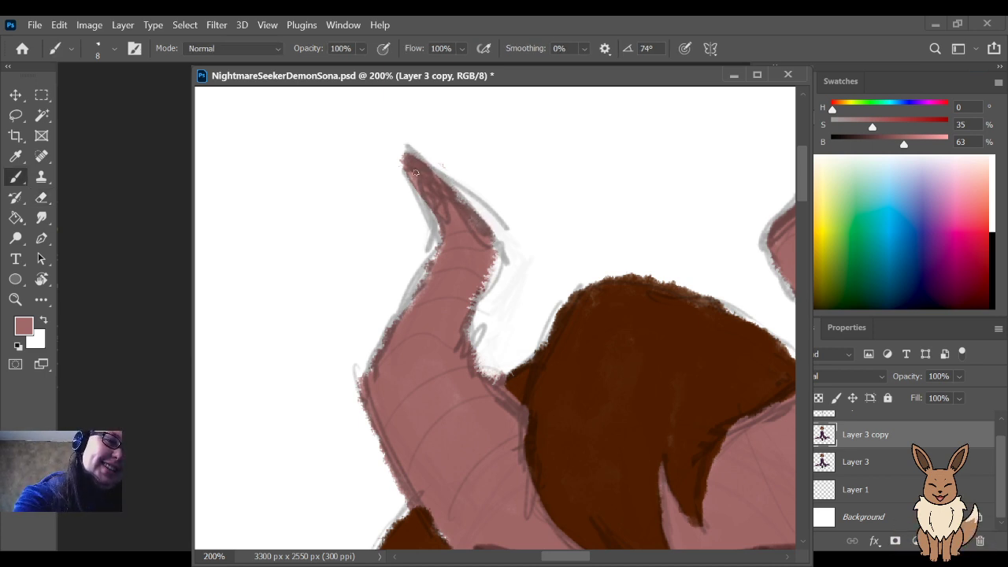
pyautogui.moveTo(425, 173); pyautogui.dragTo(476, 221)
pyautogui.moveTo(438, 186)
pyautogui.mouseDown()
pyautogui.moveTo(416, 161)
pyautogui.moveTo(470, 208)
pyautogui.moveTo(415, 158)
pyautogui.moveTo(493, 226)
pyautogui.moveTo(461, 195)
pyautogui.moveTo(490, 228)
pyautogui.moveTo(484, 217)
pyautogui.moveTo(487, 274)
pyautogui.moveTo(492, 245)
pyautogui.mouseUp()
pyautogui.moveTo(475, 296)
pyautogui.mouseDown()
pyautogui.moveTo(457, 329)
pyautogui.moveTo(477, 293)
pyautogui.moveTo(479, 369)
pyautogui.mouseUp()
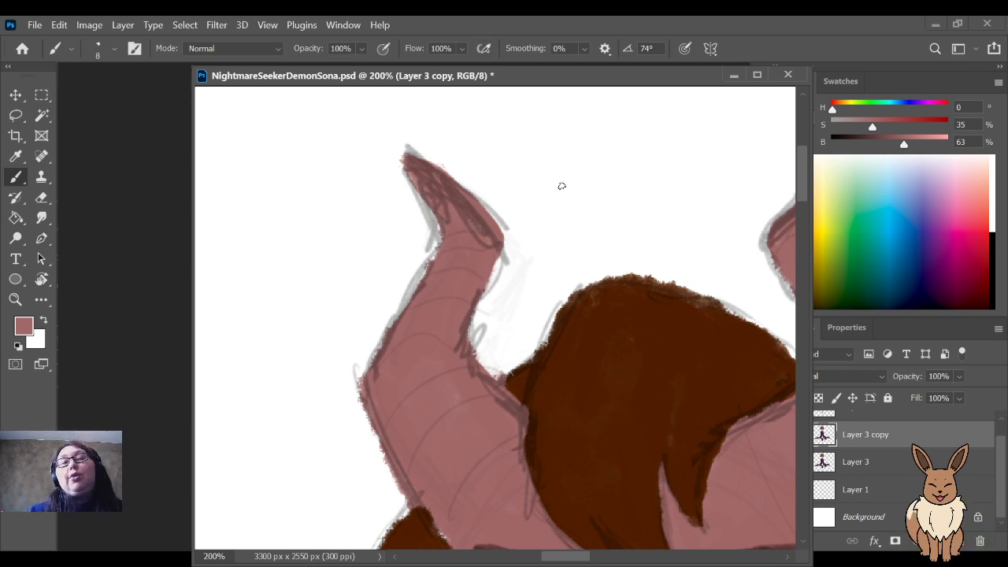
# Step: Sample the hair brown (hue 22, saturation 100%, brightness 31%) and smooth the top contour of the hair between the horns
pyautogui.scroll(-3, 561, 186)
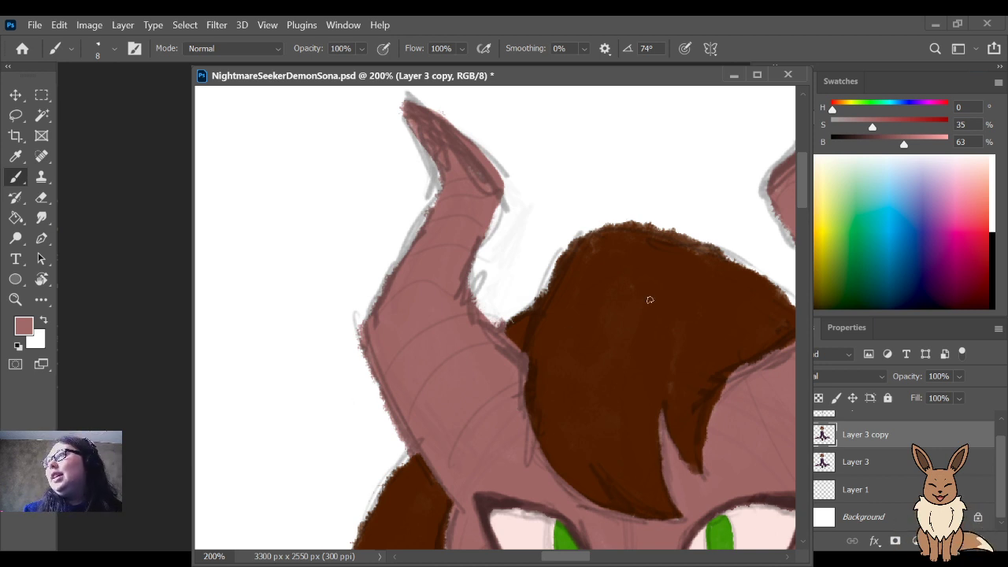
pyautogui.scroll(-5, 650, 299)
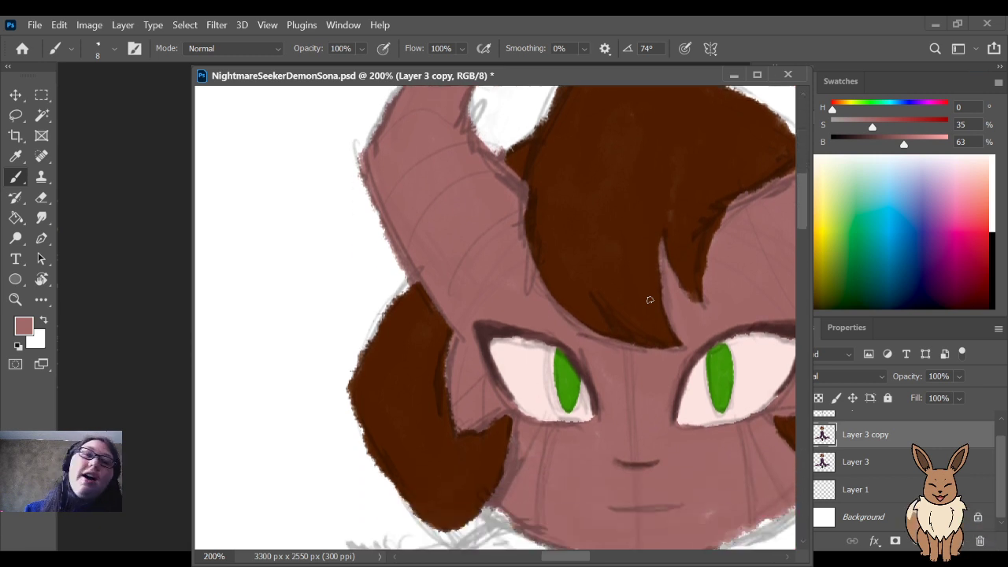
pyautogui.moveTo(607, 150); pyautogui.dragTo(591, 286)
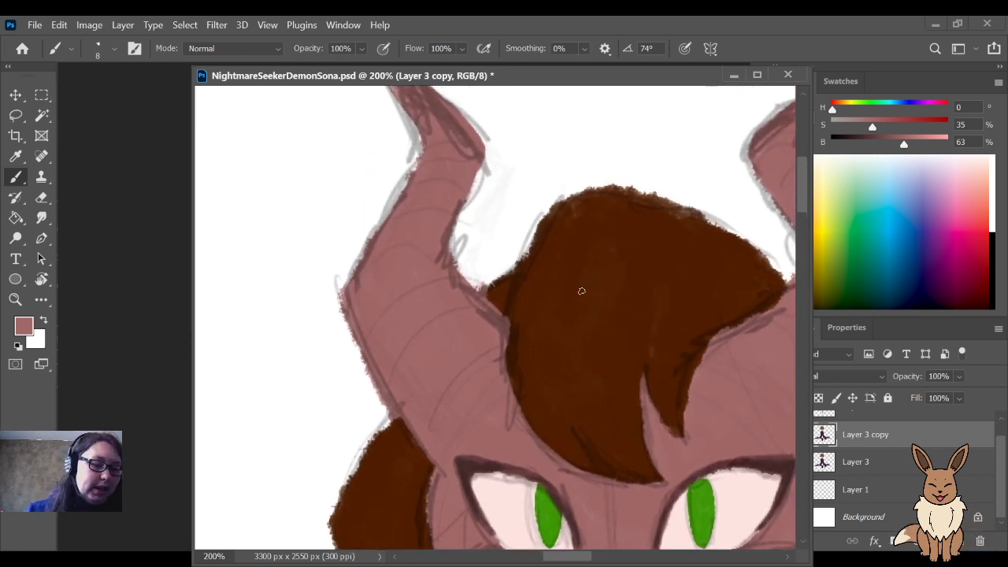
pyautogui.press('i')
pyautogui.click(571, 289)
pyautogui.press('b')
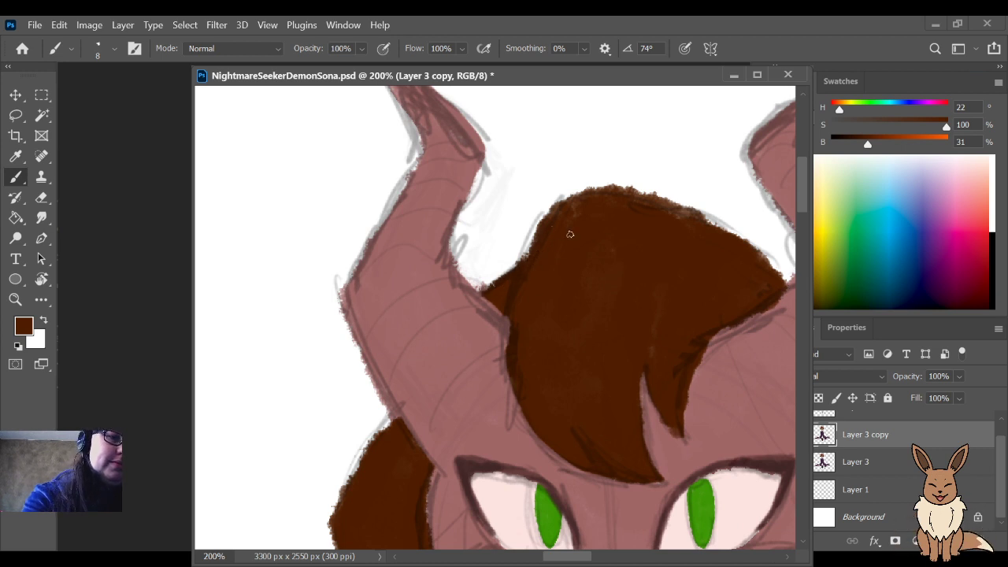
pyautogui.moveTo(588, 203)
pyautogui.mouseDown()
pyautogui.moveTo(572, 199)
pyautogui.moveTo(642, 195)
pyautogui.mouseUp()
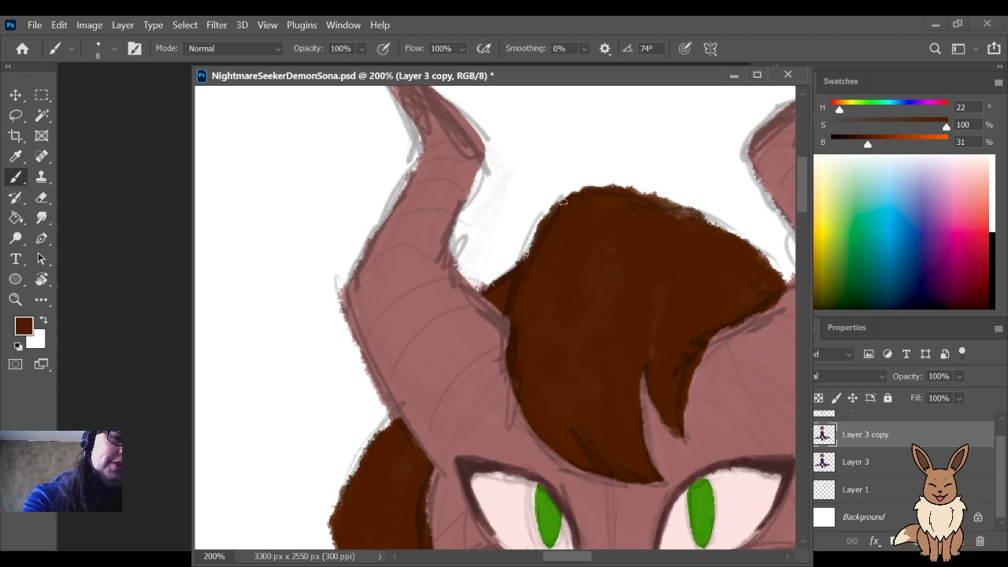
pyautogui.moveTo(562, 203)
pyautogui.mouseDown()
pyautogui.moveTo(592, 186)
pyautogui.moveTo(573, 189)
pyautogui.moveTo(635, 195)
pyautogui.moveTo(584, 184)
pyautogui.moveTo(559, 223)
pyautogui.mouseUp()
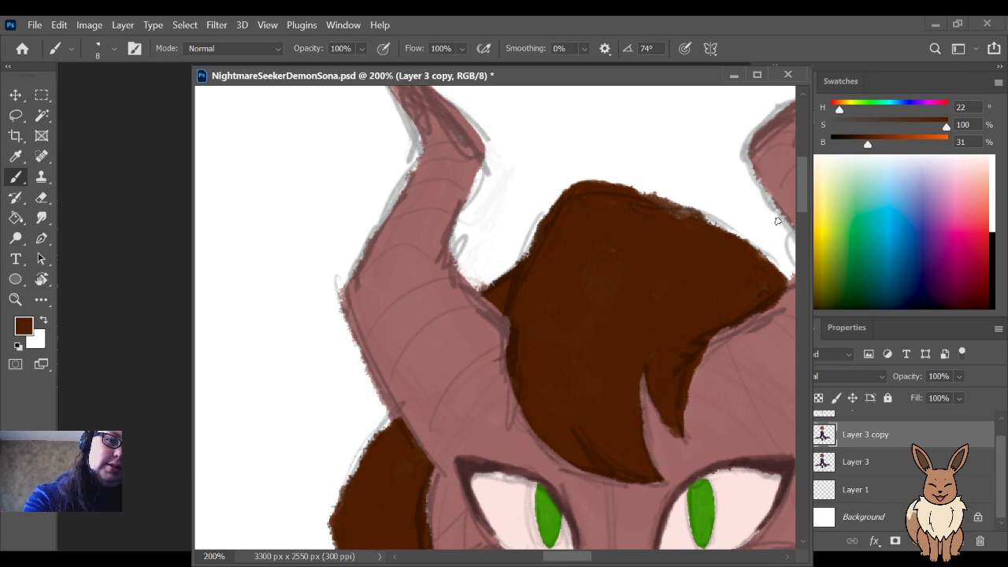
pyautogui.moveTo(776, 271)
pyautogui.mouseDown()
pyautogui.moveTo(758, 250)
pyautogui.moveTo(606, 182)
pyautogui.mouseUp()
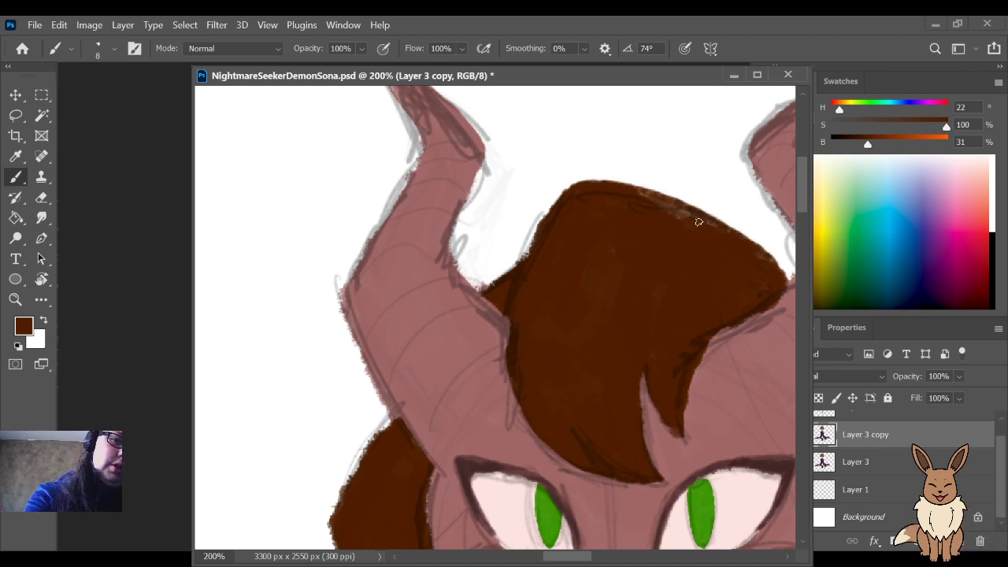
# Step: Paint over the left eye's green pupil with the sampled eye white (hue 4, saturation 11%, brightness 99%), and sample the dark eyelid color
pyautogui.moveTo(682, 417); pyautogui.dragTo(593, 168)
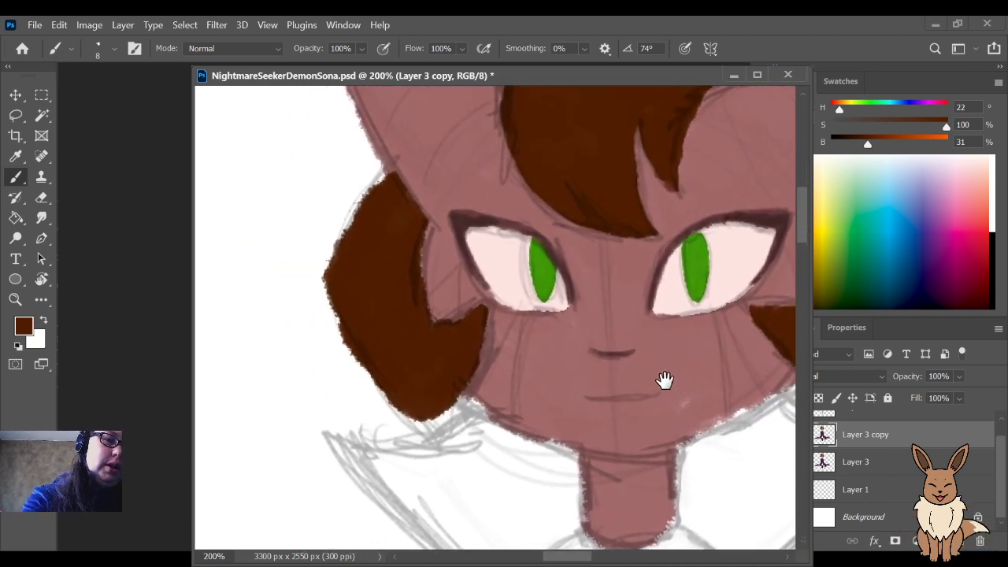
pyautogui.moveTo(663, 380); pyautogui.dragTo(599, 234)
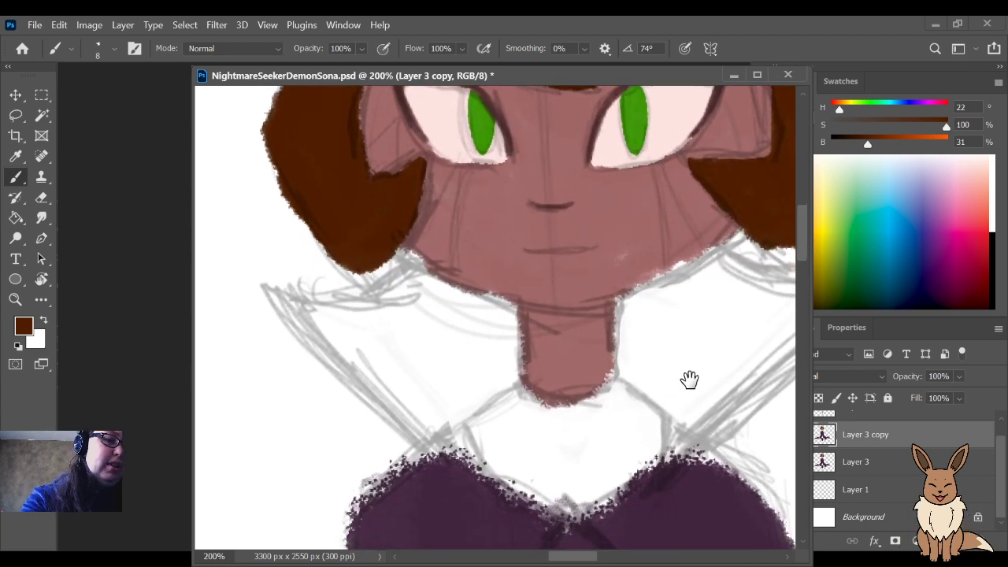
pyautogui.hotkey('ctrl', '-')
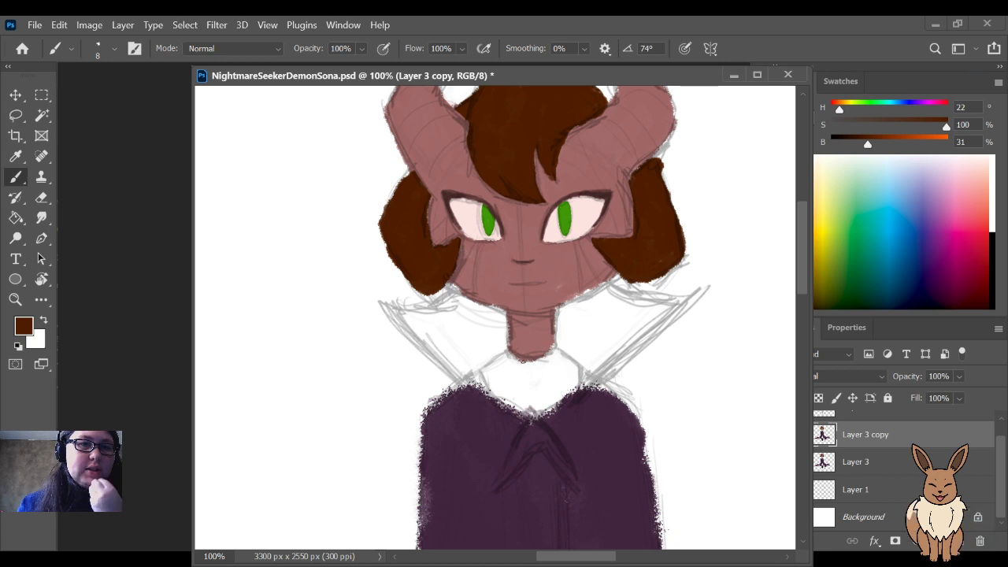
pyautogui.moveTo(543, 167); pyautogui.dragTo(596, 315)
pyautogui.scroll(3, 595, 321)
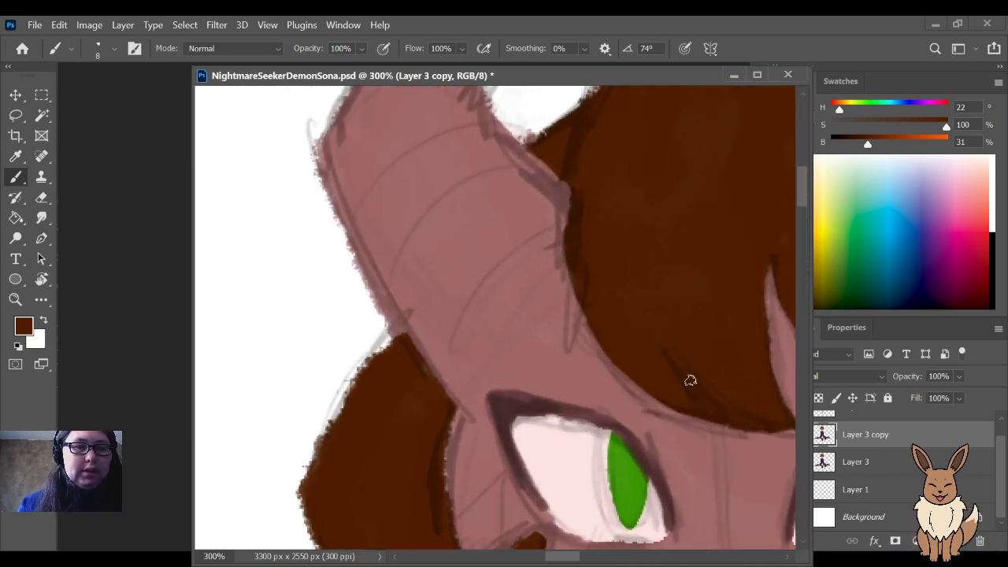
pyautogui.moveTo(688, 378); pyautogui.dragTo(489, 240)
pyautogui.press('e')
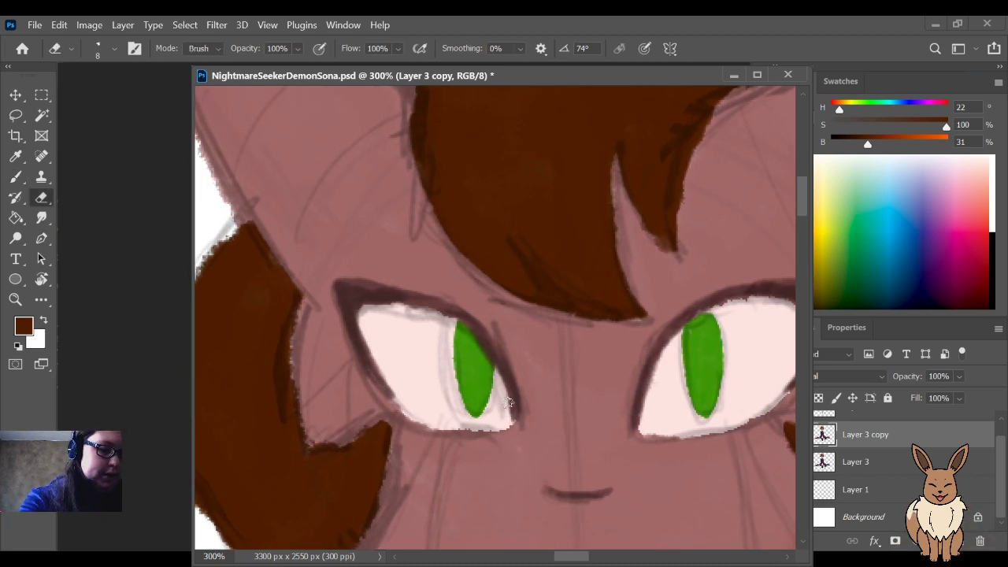
pyautogui.press('i')
pyautogui.click(410, 364)
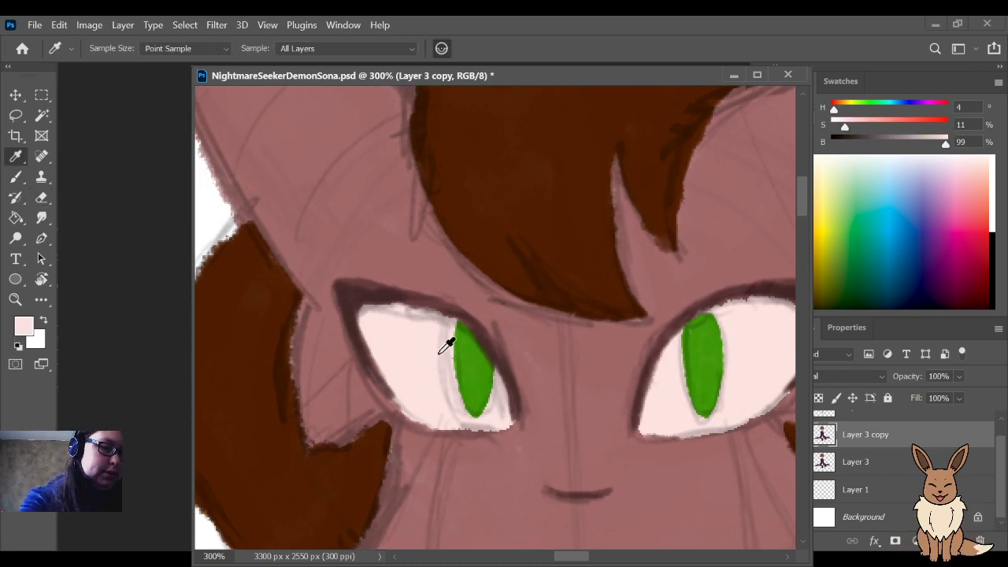
pyautogui.press('b')
pyautogui.moveTo(472, 409)
pyautogui.mouseDown()
pyautogui.moveTo(461, 333)
pyautogui.moveTo(472, 348)
pyautogui.moveTo(457, 328)
pyautogui.moveTo(472, 347)
pyautogui.moveTo(471, 393)
pyautogui.moveTo(462, 333)
pyautogui.moveTo(499, 400)
pyautogui.moveTo(478, 353)
pyautogui.mouseUp()
pyautogui.keyDown('alt'); pyautogui.click(753, 283); pyautogui.keyUp('alt')
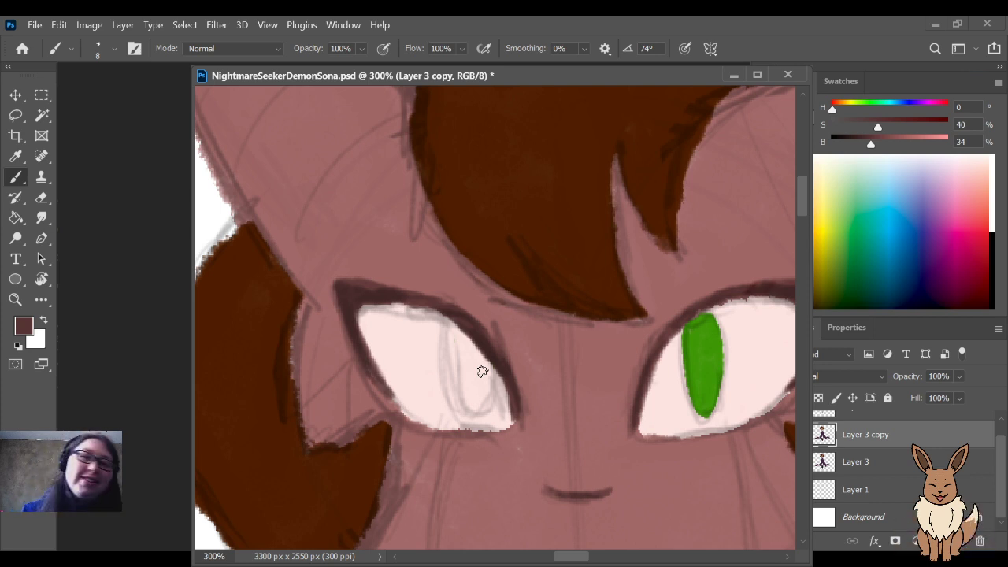
# Step: Sample the right pupil's green (hue 96, saturation 95%, brightness 60%) and repaint the left pupil as a slit nearer the eye's center
pyautogui.press('i')
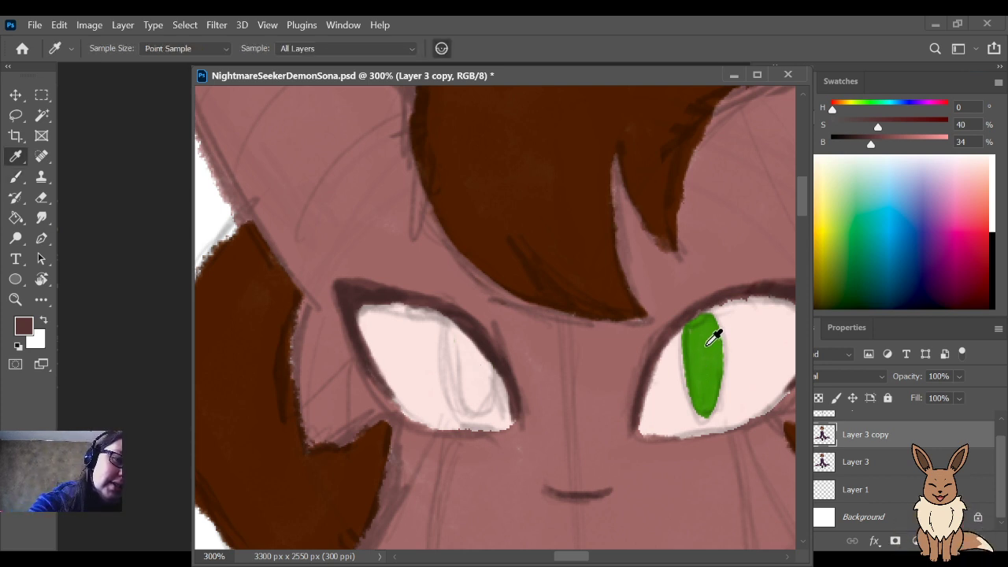
pyautogui.click(707, 335)
pyautogui.press('b')
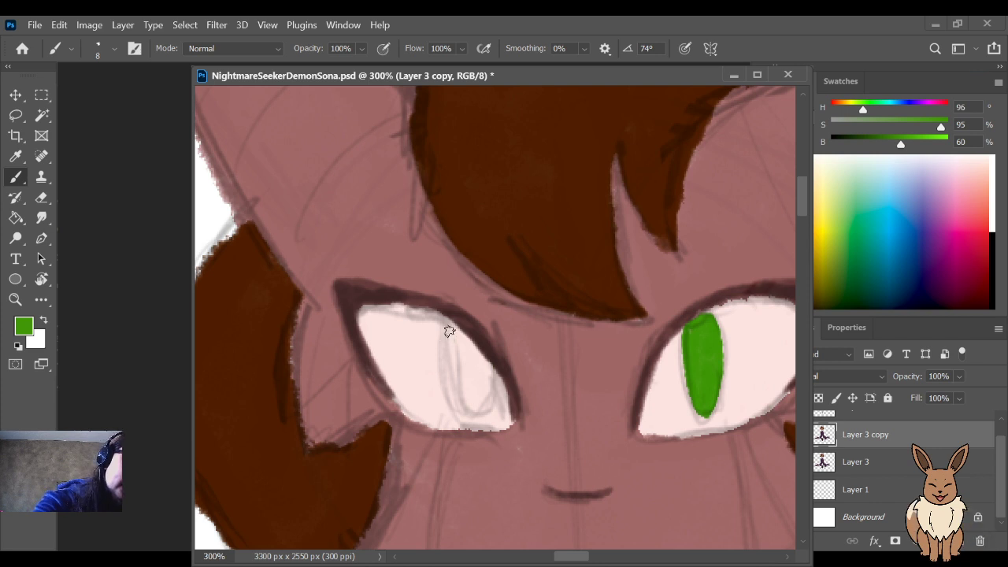
pyautogui.moveTo(446, 316)
pyautogui.mouseDown()
pyautogui.moveTo(460, 407)
pyautogui.moveTo(467, 346)
pyautogui.moveTo(455, 409)
pyautogui.moveTo(470, 347)
pyautogui.moveTo(454, 413)
pyautogui.moveTo(444, 388)
pyautogui.moveTo(445, 322)
pyautogui.moveTo(459, 334)
pyautogui.moveTo(448, 327)
pyautogui.moveTo(451, 393)
pyautogui.moveTo(460, 351)
pyautogui.moveTo(462, 388)
pyautogui.mouseUp()
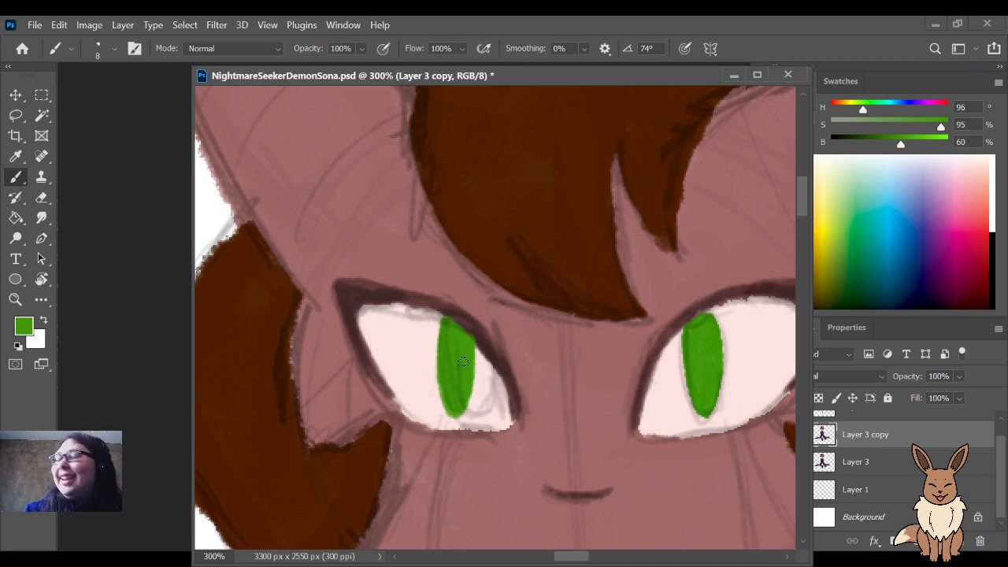
pyautogui.scroll(-5, 462, 362)
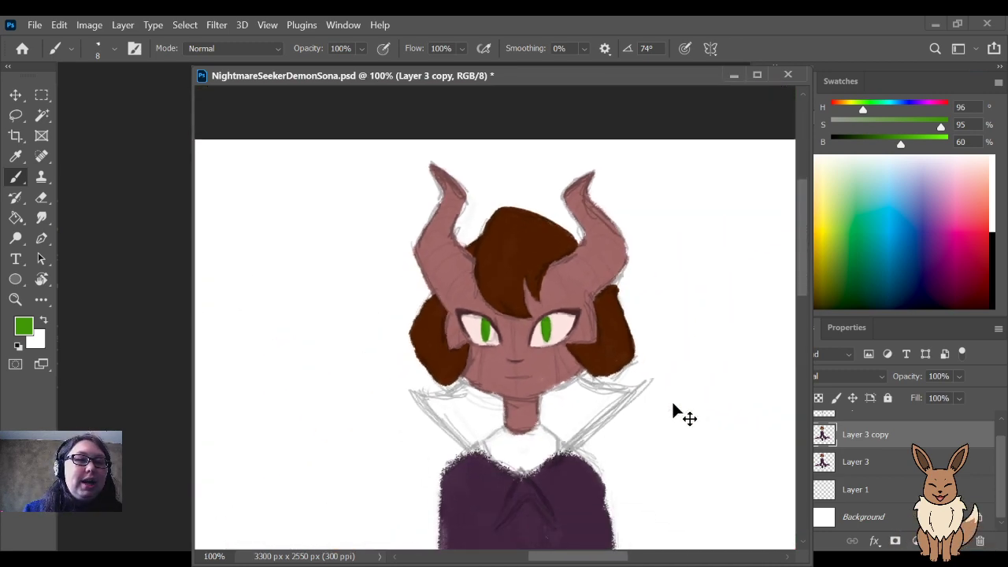
pyautogui.scroll(5, 673, 409)
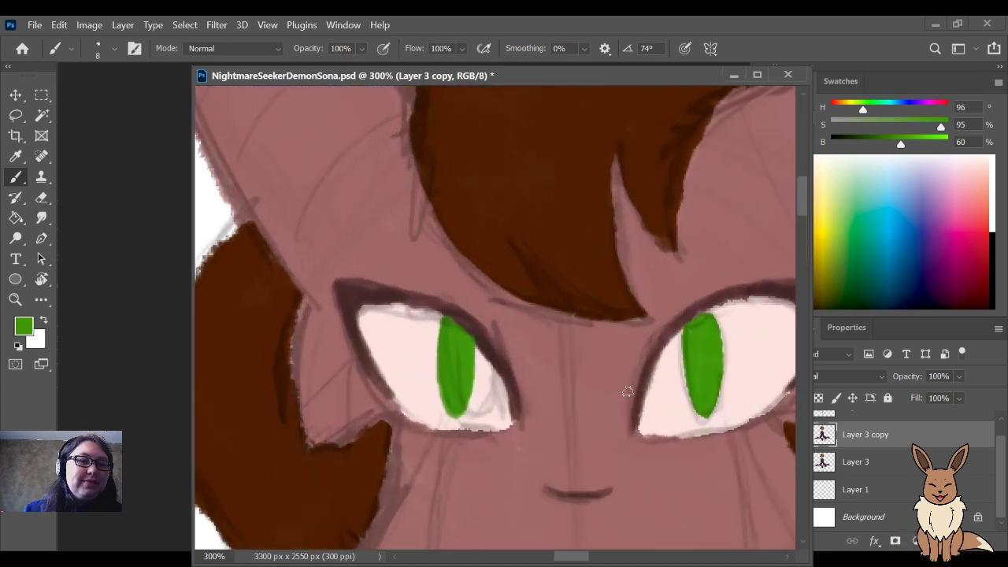
pyautogui.moveTo(474, 344)
pyautogui.mouseDown()
pyautogui.moveTo(465, 401)
pyautogui.moveTo(453, 406)
pyautogui.mouseUp()
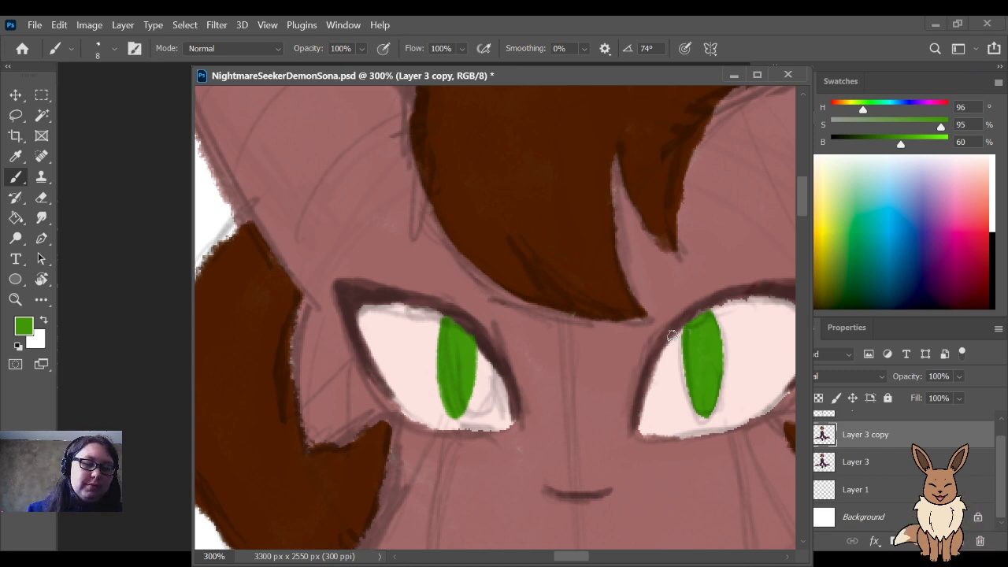
# Step: Select all the brown hair areas by sampling the hair color
pyautogui.hotkey('ctrl', '-')
pyautogui.hotkey('ctrl', '-')
pyautogui.hotkey('ctrl', '-')
pyautogui.hotkey('ctrl', '+')
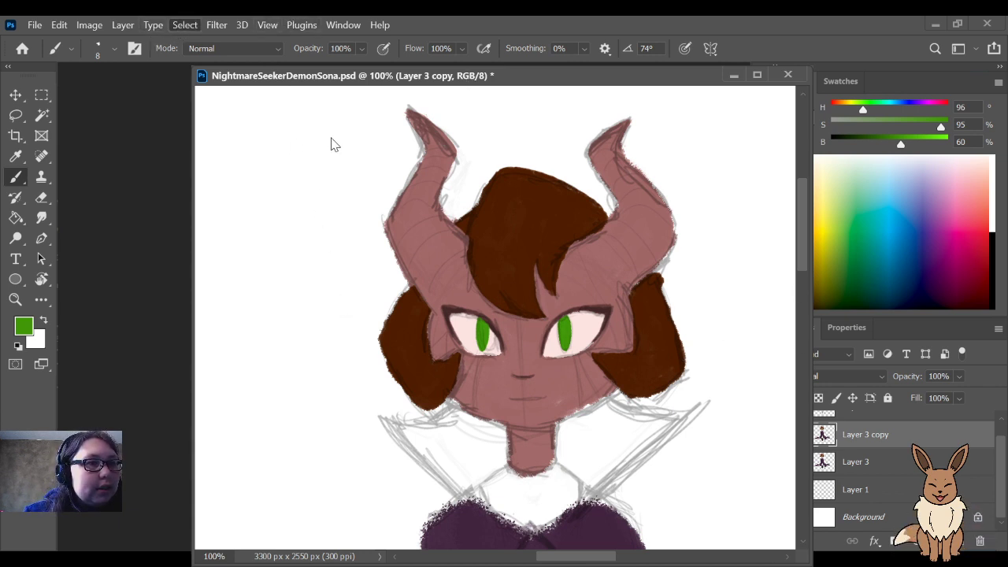
pyautogui.press('alt')
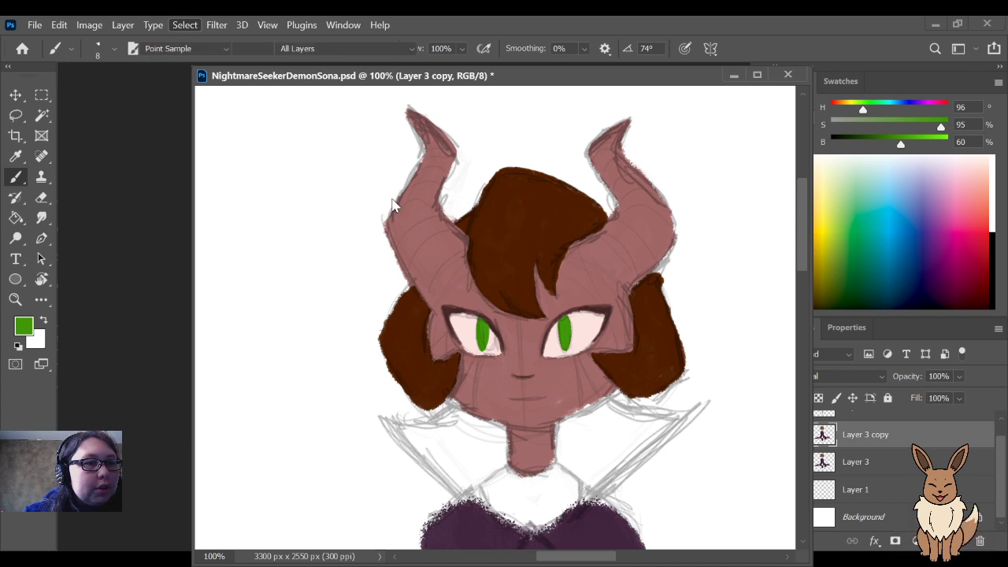
pyautogui.keyDown('alt'); pyautogui.click(540, 207); pyautogui.keyUp('alt')
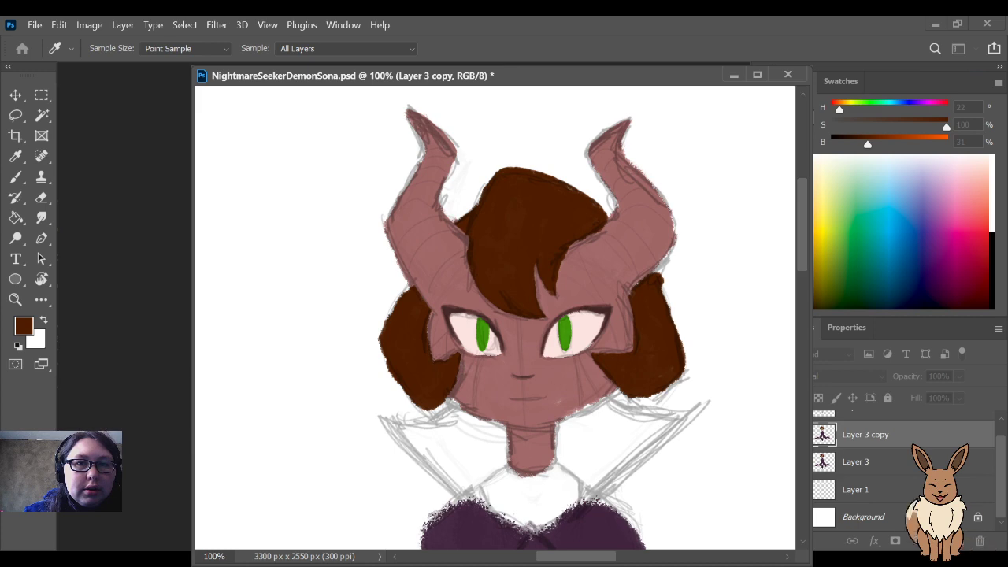
pyautogui.hotkey('ctrl', 'h')
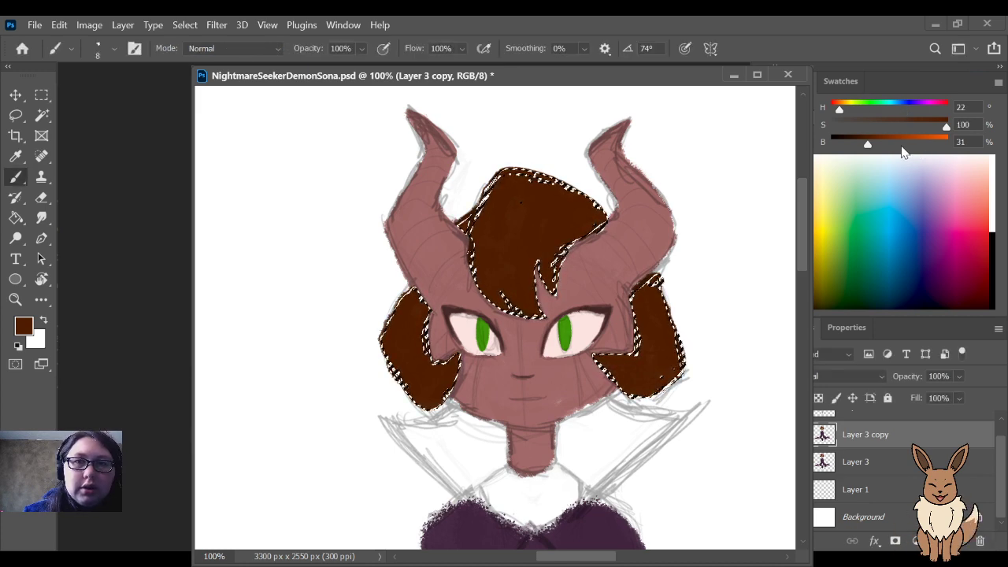
# Step: Recolor the selected hair dark red (hue 7, saturation 100%, brightness 50%) with a 150 px brush, and deselect it
pyautogui.moveTo(868, 143); pyautogui.dragTo(890, 144)
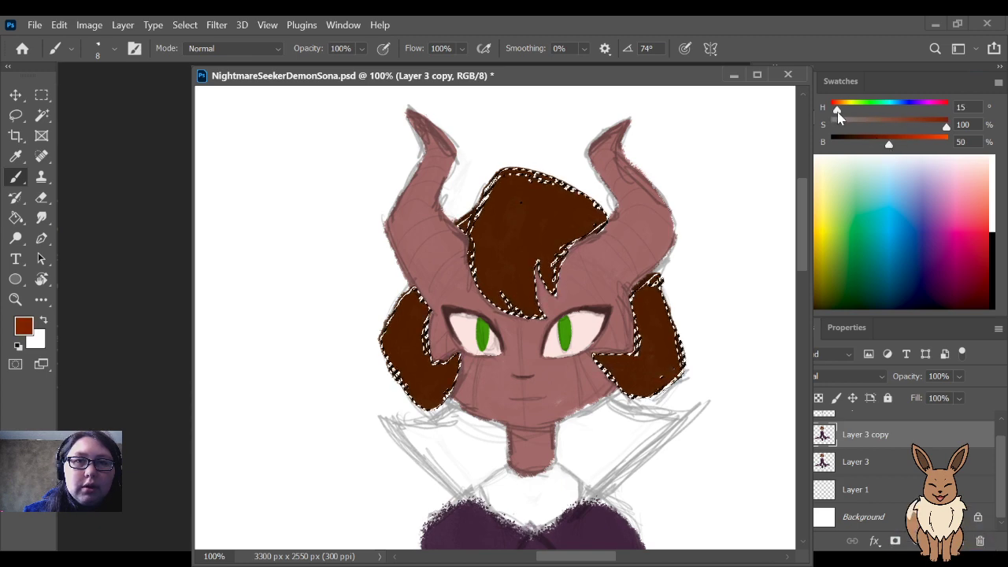
pyautogui.moveTo(837, 111); pyautogui.dragTo(834, 114)
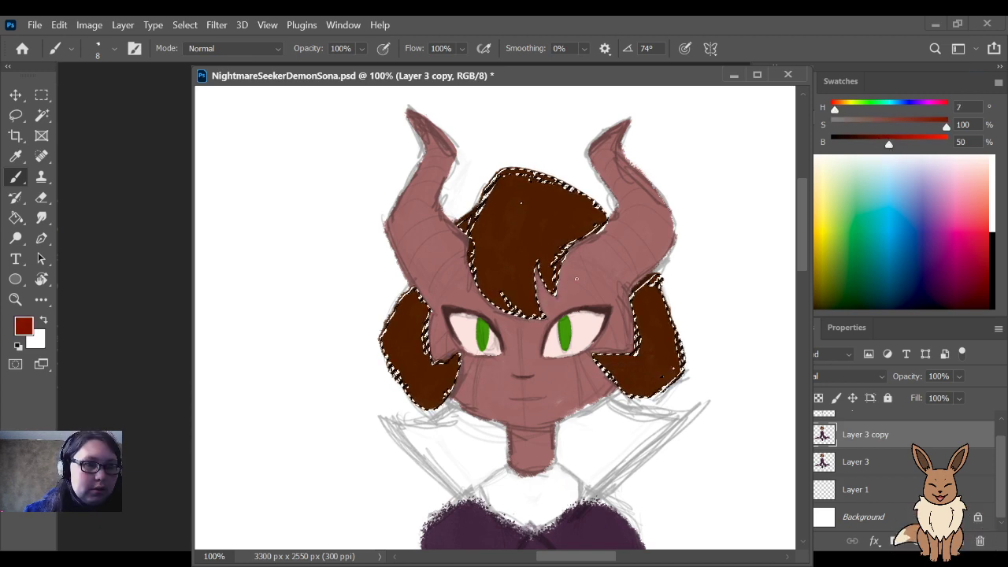
pyautogui.press(']')
pyautogui.press(']')
pyautogui.press(']')
pyautogui.press(']')
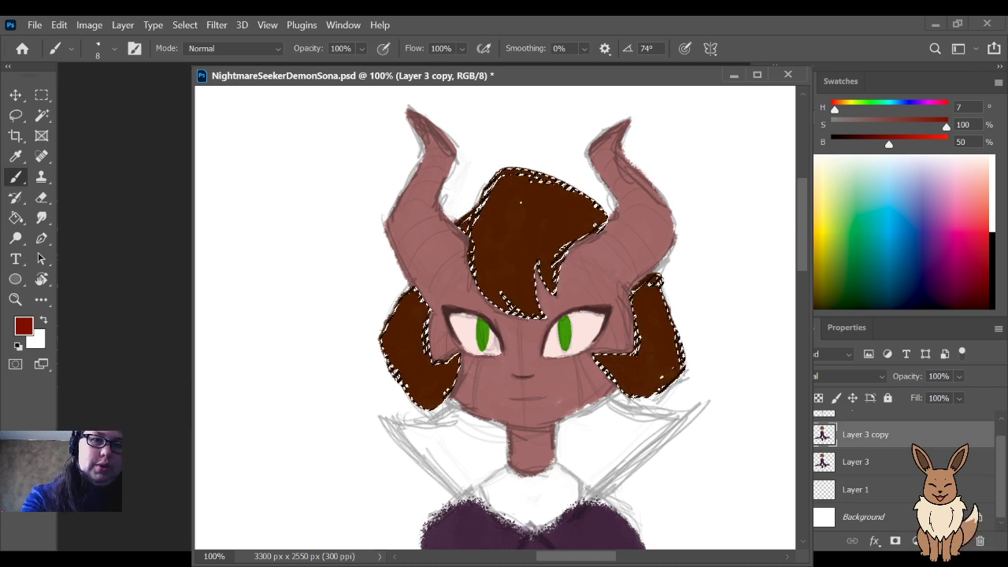
pyautogui.press(']')
pyautogui.press(']')
pyautogui.press(']')
pyautogui.press(']')
pyautogui.press(']')
pyautogui.press(']')
pyautogui.press(']')
pyautogui.press(']')
pyautogui.press(']')
pyautogui.press(']')
pyautogui.moveTo(669, 330)
pyautogui.mouseDown()
pyautogui.moveTo(698, 270)
pyautogui.moveTo(663, 370)
pyautogui.moveTo(524, 322)
pyautogui.moveTo(520, 197)
pyautogui.moveTo(398, 315)
pyautogui.moveTo(425, 370)
pyautogui.mouseUp()
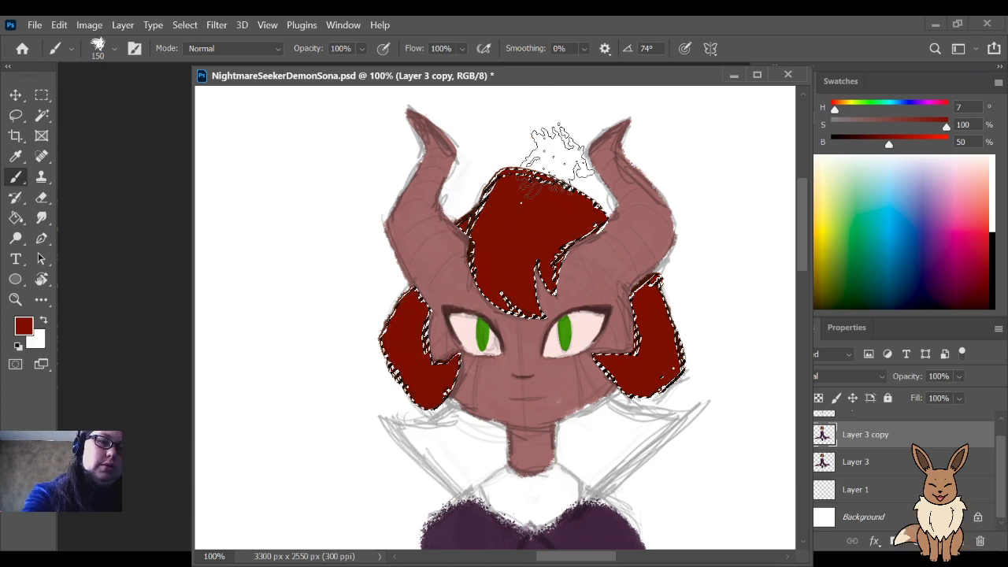
pyautogui.press('l')
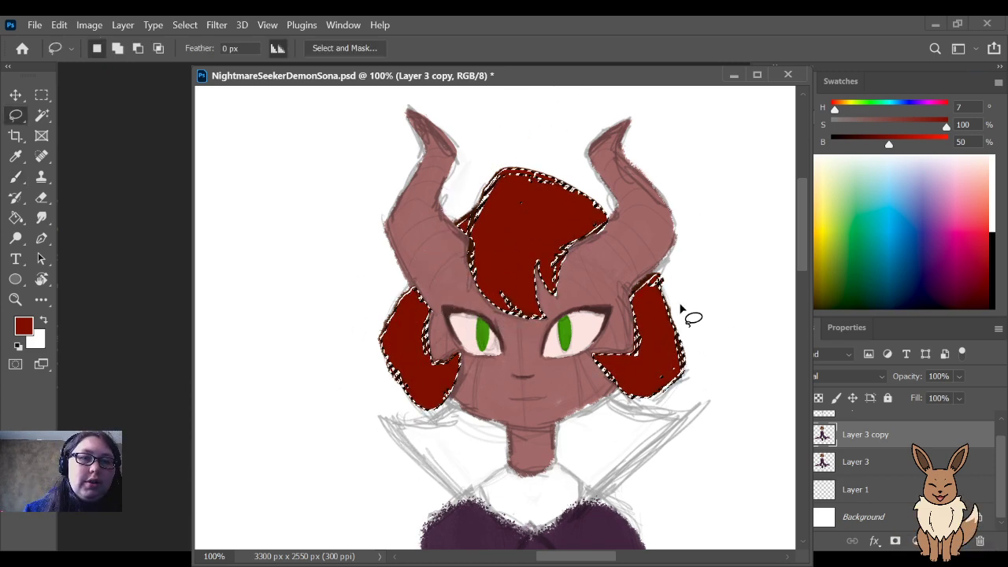
pyautogui.hotkey('ctrl', 'd')
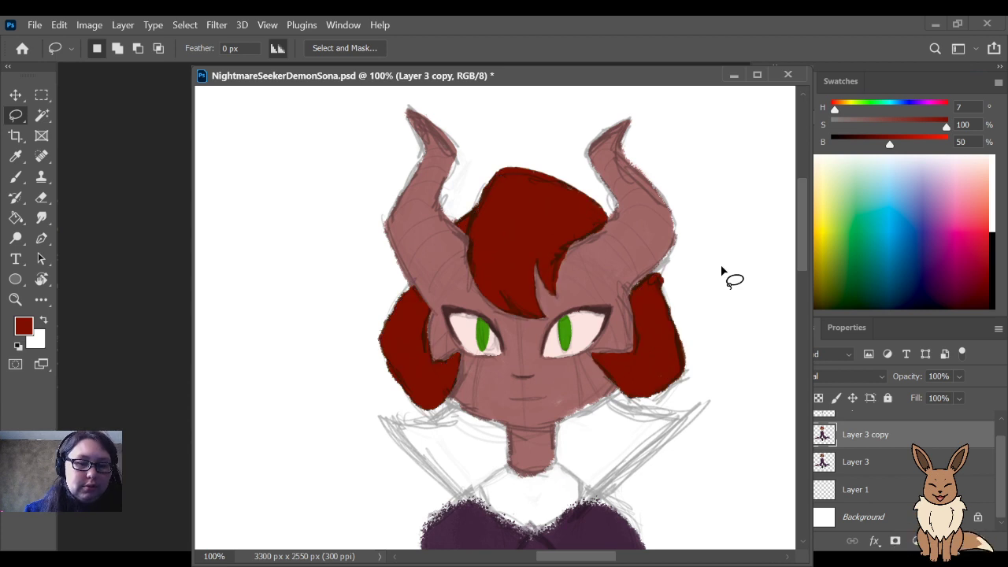
# Step: Sample the right pupil's green and add a new Multiply layer at 39% opacity above Layer 3 copy
pyautogui.scroll(-3, 721, 272)
pyautogui.moveTo(645, 450)
pyautogui.mouseDown()
pyautogui.moveTo(614, 309)
pyautogui.moveTo(623, 306)
pyautogui.mouseUp()
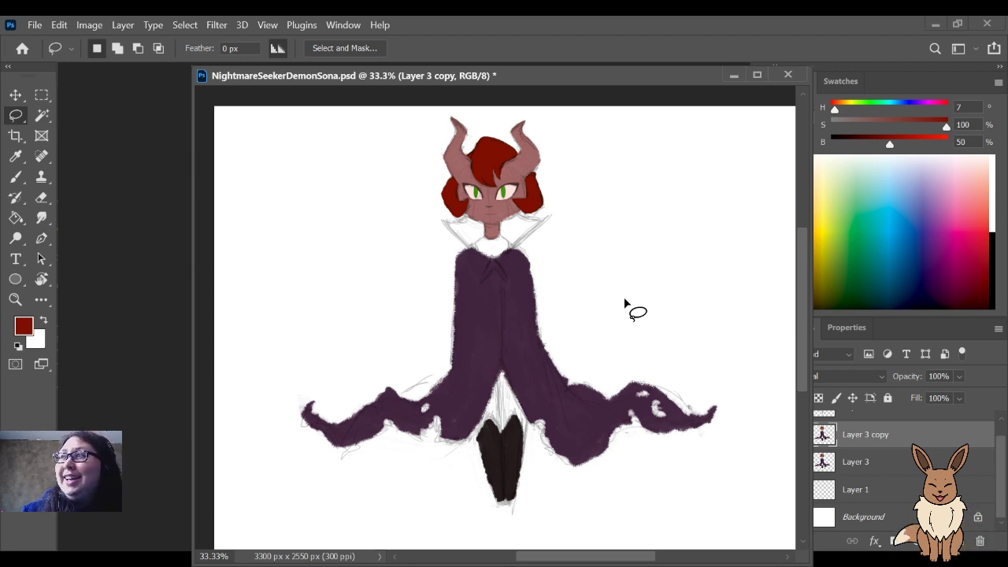
pyautogui.moveTo(544, 203); pyautogui.dragTo(583, 280)
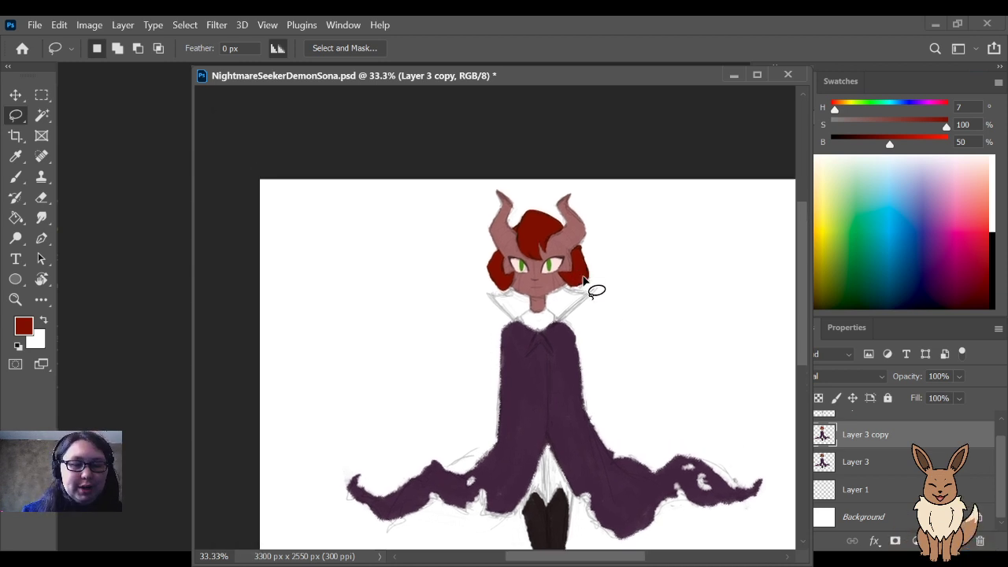
pyautogui.scroll(5, 603, 275)
pyautogui.moveTo(619, 176); pyautogui.dragTo(349, 377)
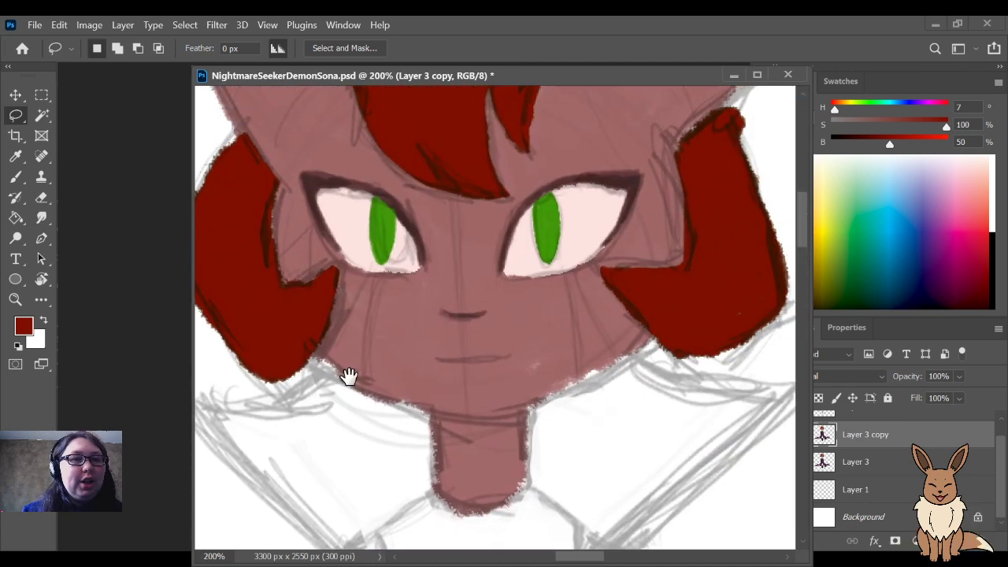
pyautogui.moveTo(576, 207); pyautogui.dragTo(567, 270)
pyautogui.press('i')
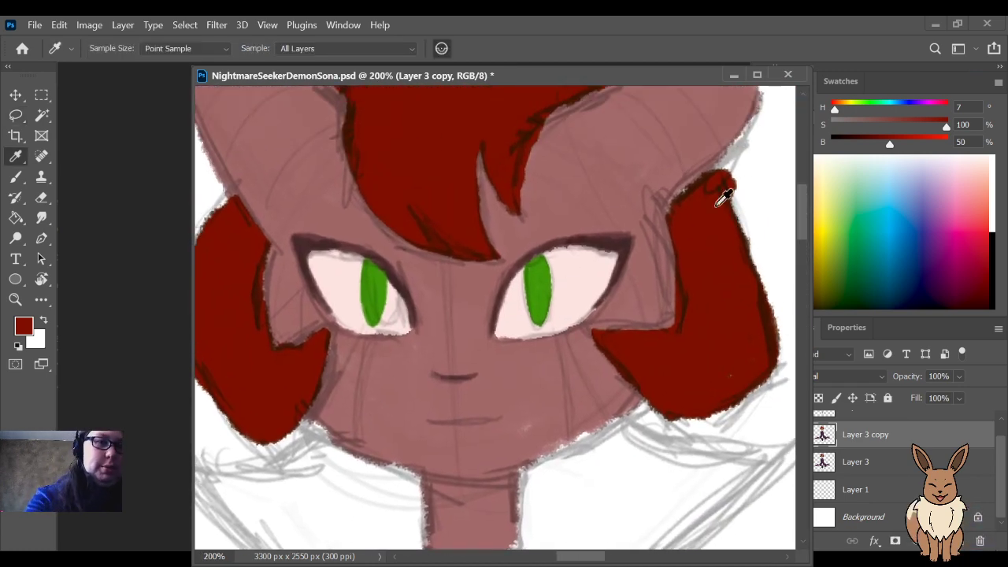
pyautogui.click(546, 264)
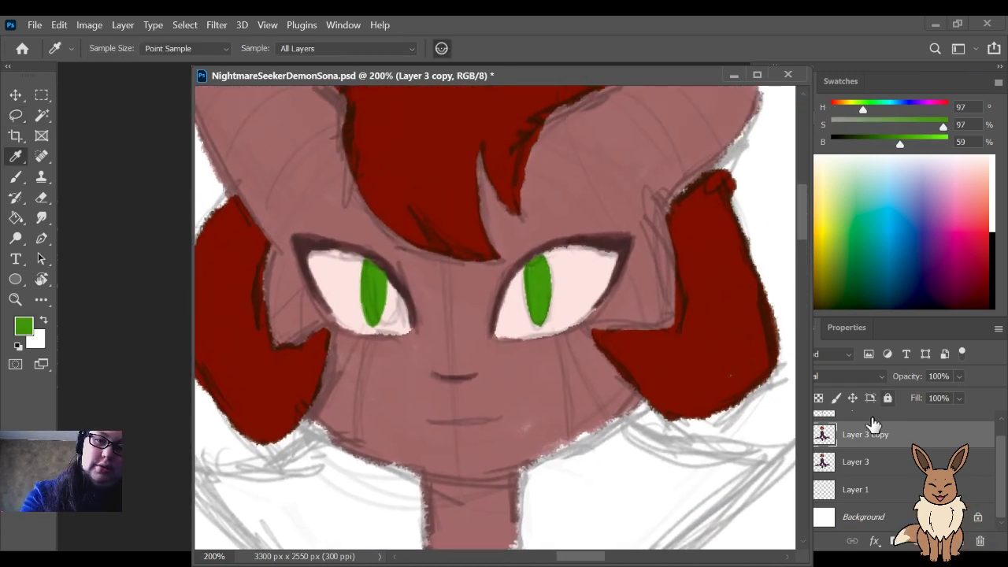
pyautogui.hotkey('ctrl', 'shift', 'alt', 'n')
pyautogui.hotkey('shift', 'alt', 'm')
pyautogui.press('5')
pyautogui.press('1')
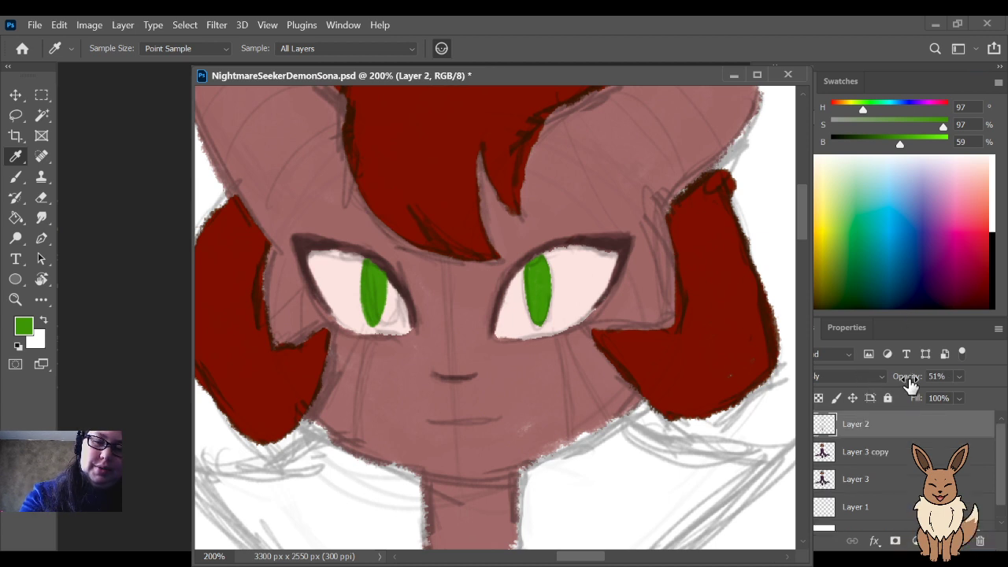
pyautogui.moveTo(909, 384); pyautogui.dragTo(898, 386)
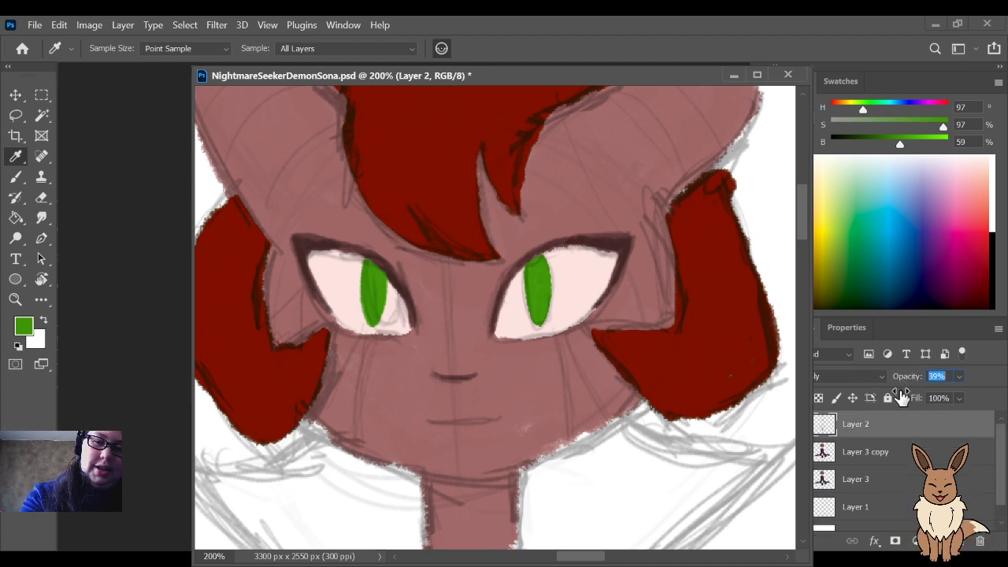
# Step: On Layer 3 copy, paint lighter green highlights (hue 96, saturation 70%, brightness 81%) in the lower part of both pupils with a 9 px brush
pyautogui.click(870, 455)
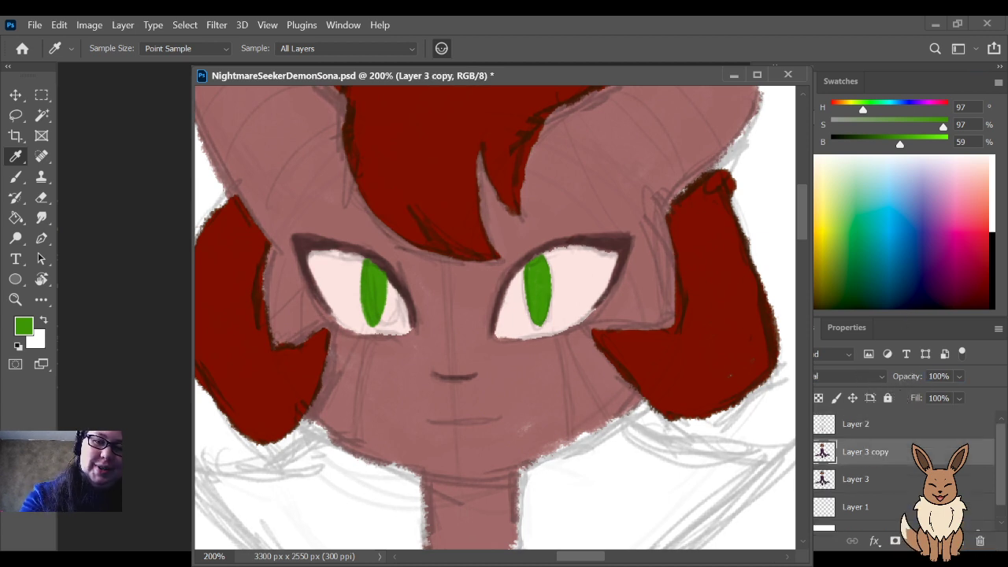
pyautogui.click(538, 288)
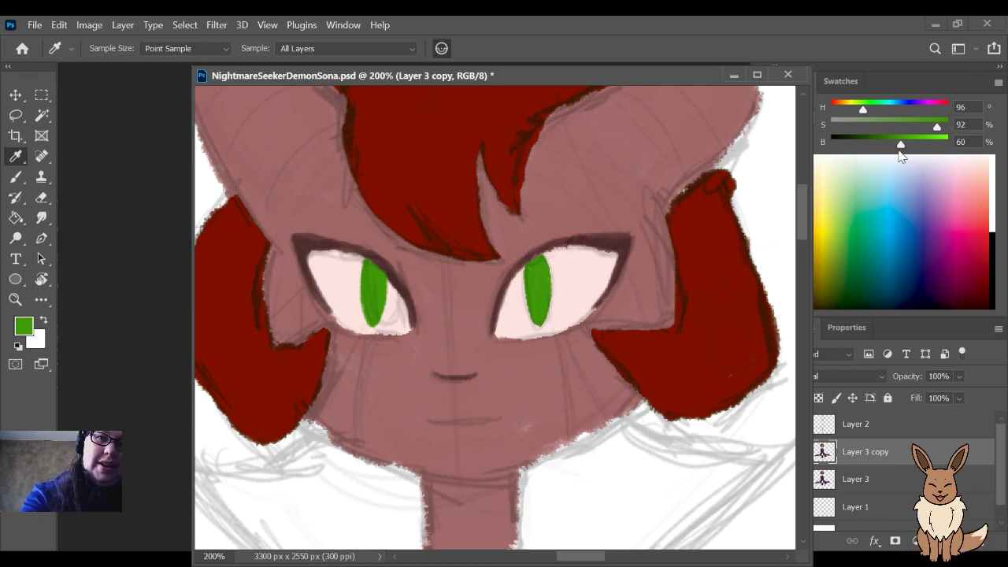
pyautogui.click(923, 138)
pyautogui.moveTo(936, 126); pyautogui.dragTo(913, 132)
pyautogui.press('b')
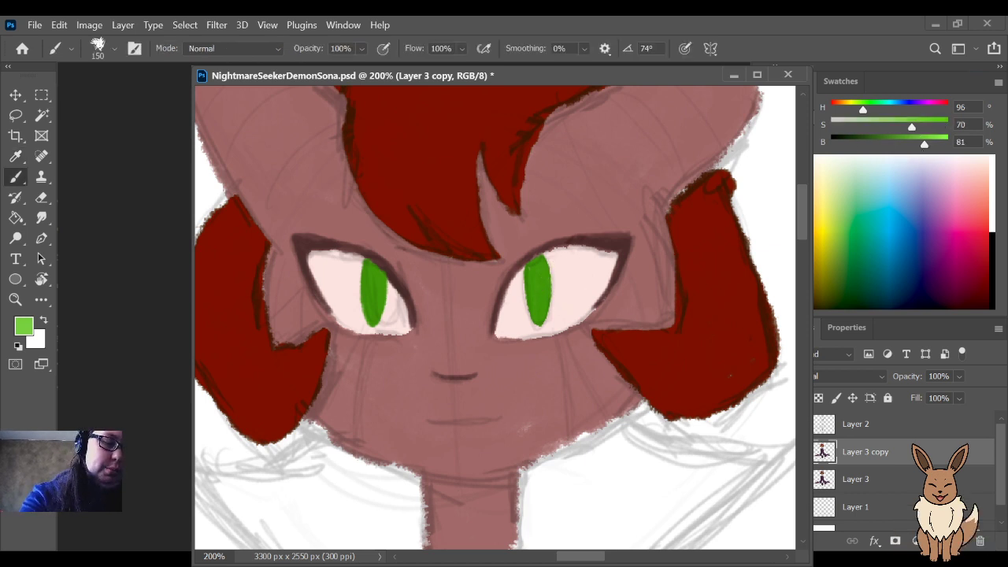
pyautogui.press('[')
pyautogui.press('[')
pyautogui.press('[')
pyautogui.press('[')
pyautogui.press('[')
pyautogui.press('[')
pyautogui.press('[')
pyautogui.press('[')
pyautogui.press('[')
pyautogui.press('[')
pyautogui.press('[')
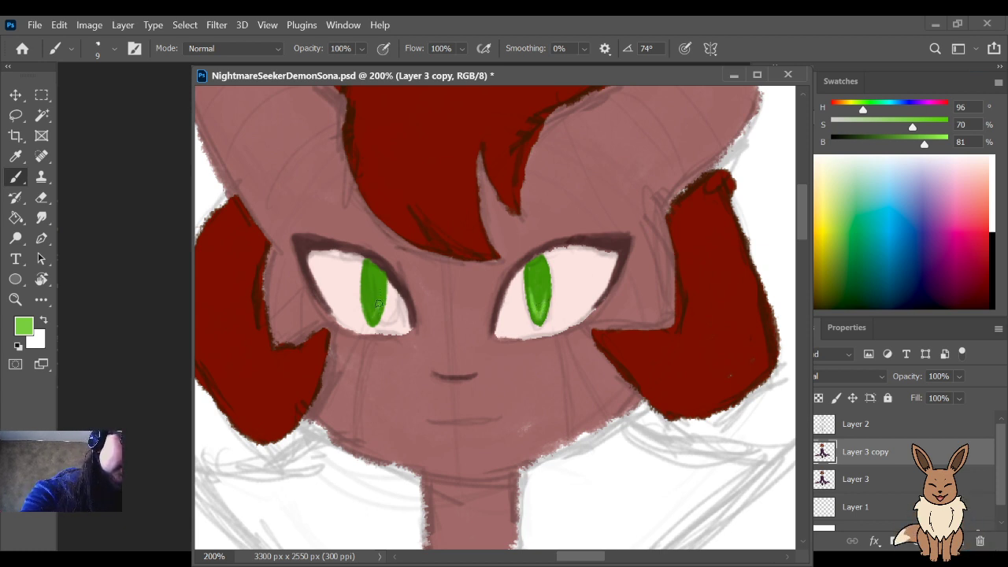
pyautogui.moveTo(371, 317); pyautogui.dragTo(365, 291)
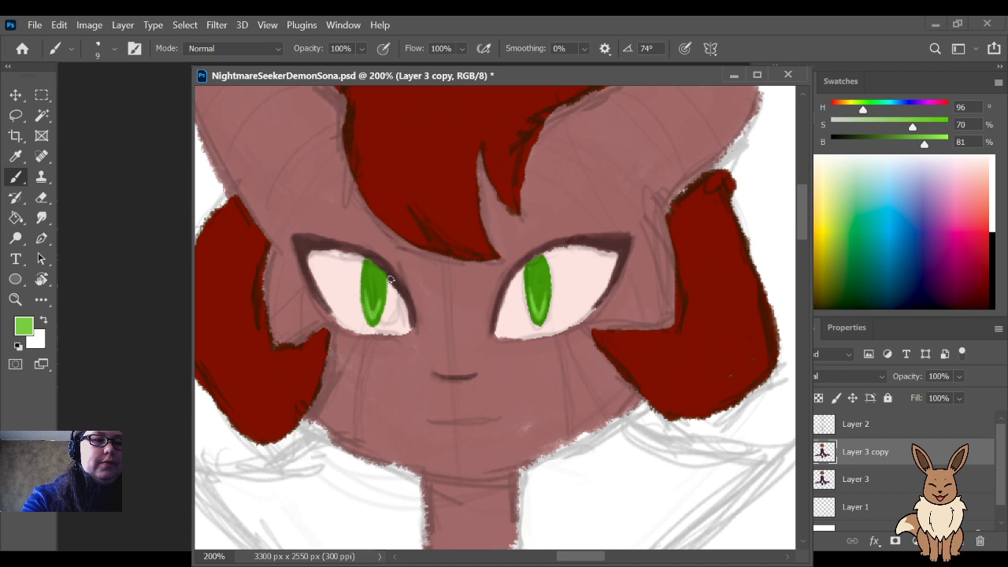
# Step: Sample the pupil green, darken it to brightness 43%, and shade the upper part of both pupils
pyautogui.press('i')
pyautogui.click(546, 266)
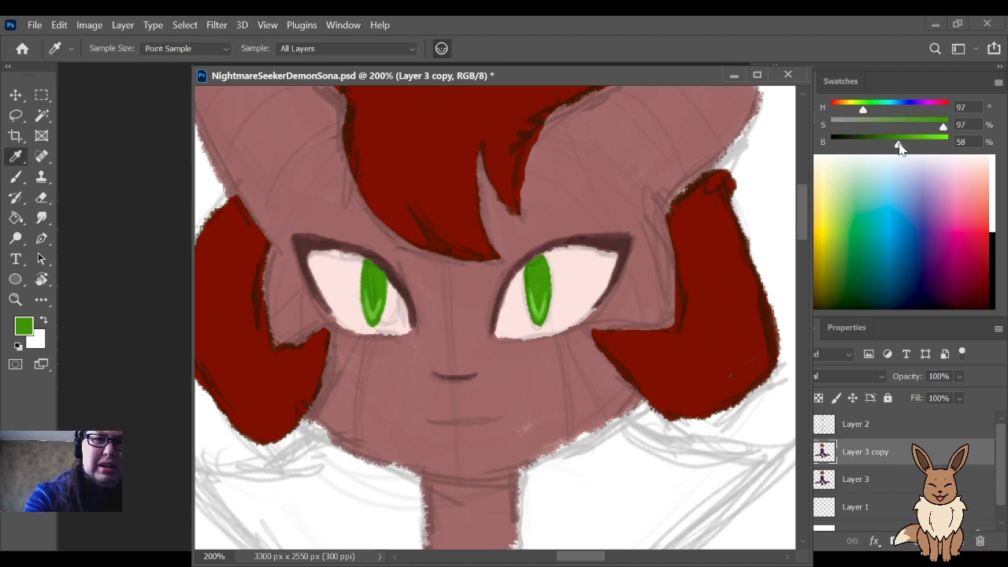
pyautogui.moveTo(900, 147); pyautogui.dragTo(881, 148)
pyautogui.press('b')
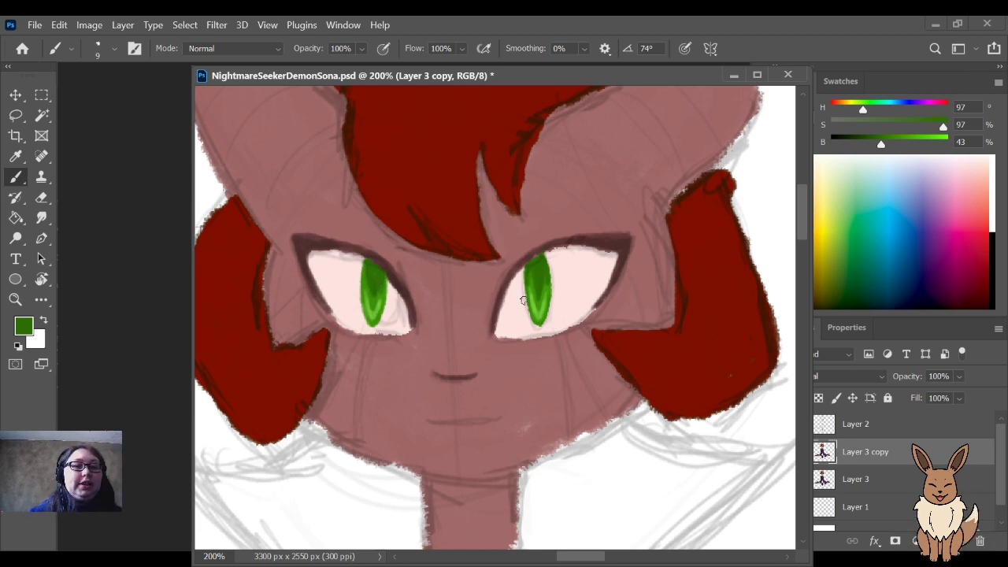
# Step: Sample the skin tone at the base of the right horn (hue 0, saturation 35%, brightness 64%) for the brush
pyautogui.moveTo(695, 337); pyautogui.dragTo(623, 427)
pyautogui.press('i')
pyautogui.click(557, 246)
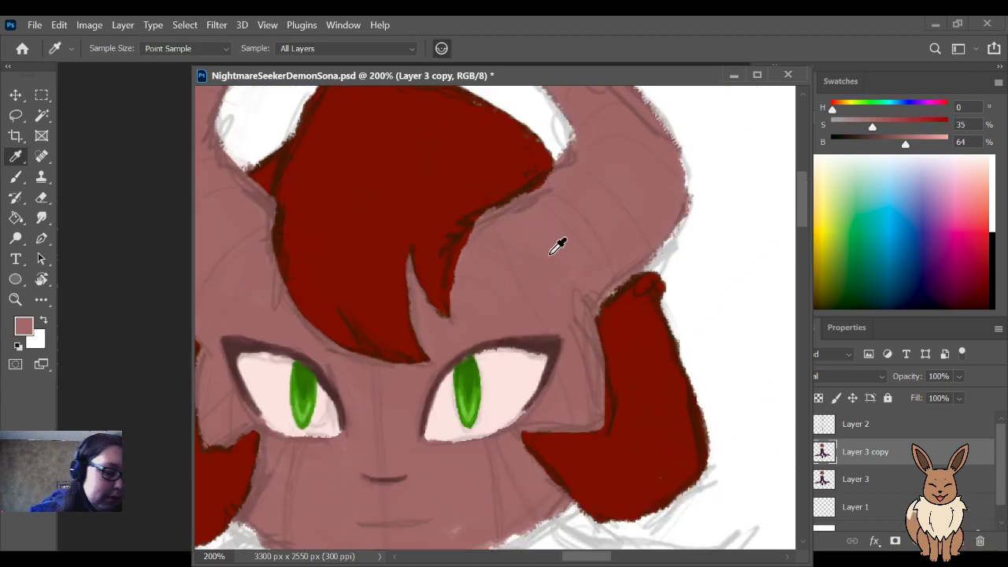
pyautogui.press('b')
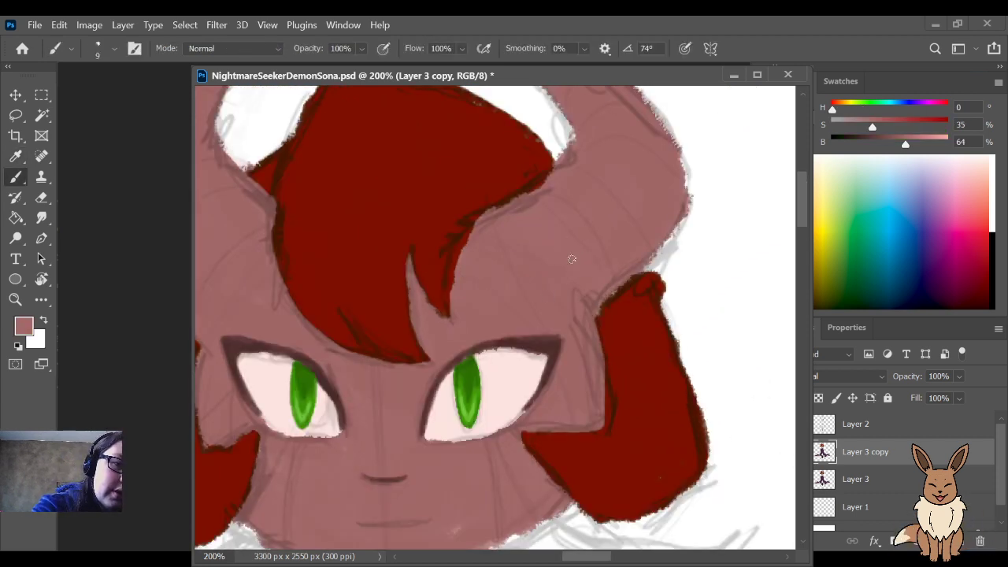
# Step: Sample the hair red (hue 7, saturation 100%, brightness 50%), touch up the top of the right hair lock, and erase its protruding bump
pyautogui.hotkey('ctrl', '-')
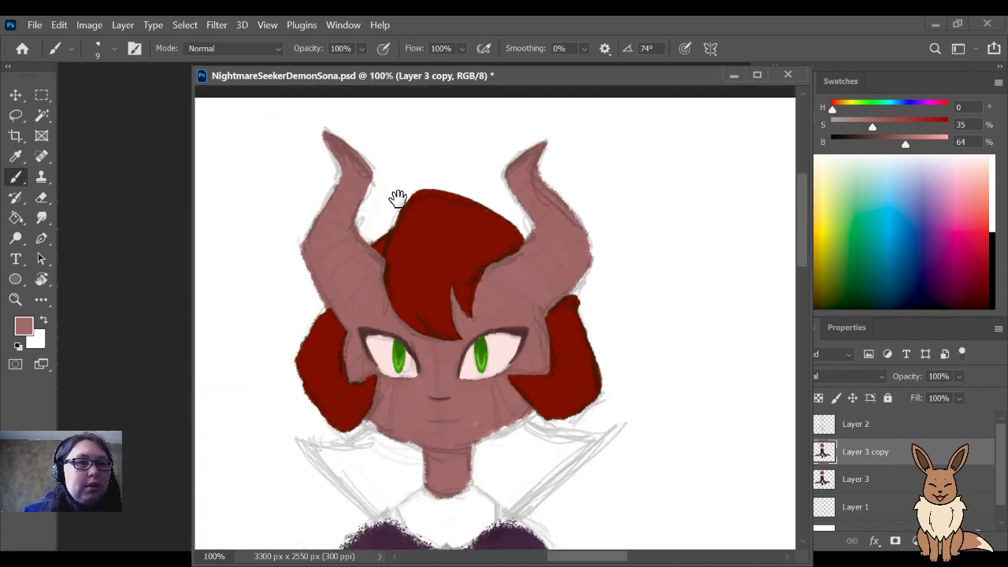
pyautogui.moveTo(399, 198); pyautogui.dragTo(454, 236)
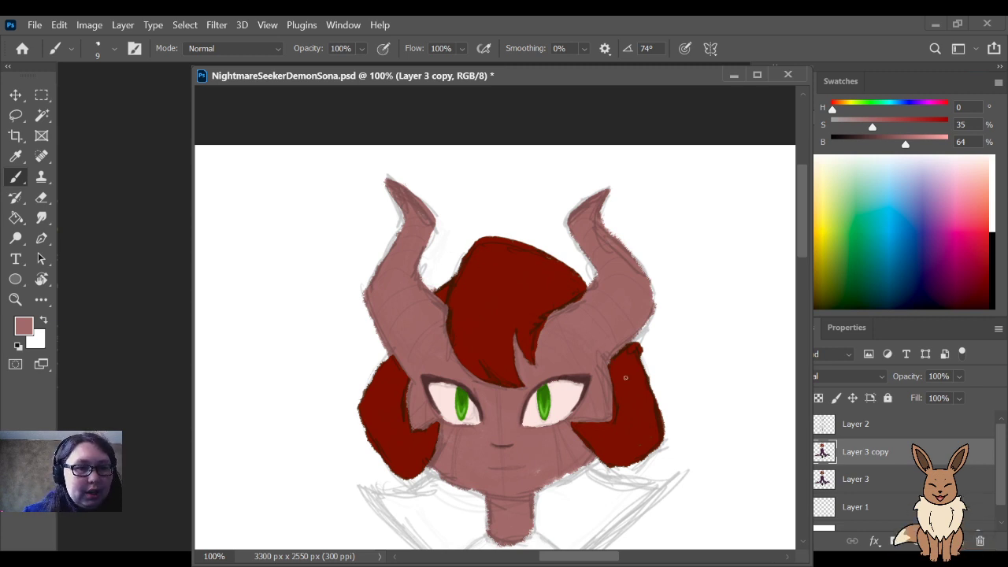
pyautogui.moveTo(650, 434)
pyautogui.mouseDown()
pyautogui.moveTo(627, 396)
pyautogui.moveTo(592, 470)
pyautogui.mouseUp()
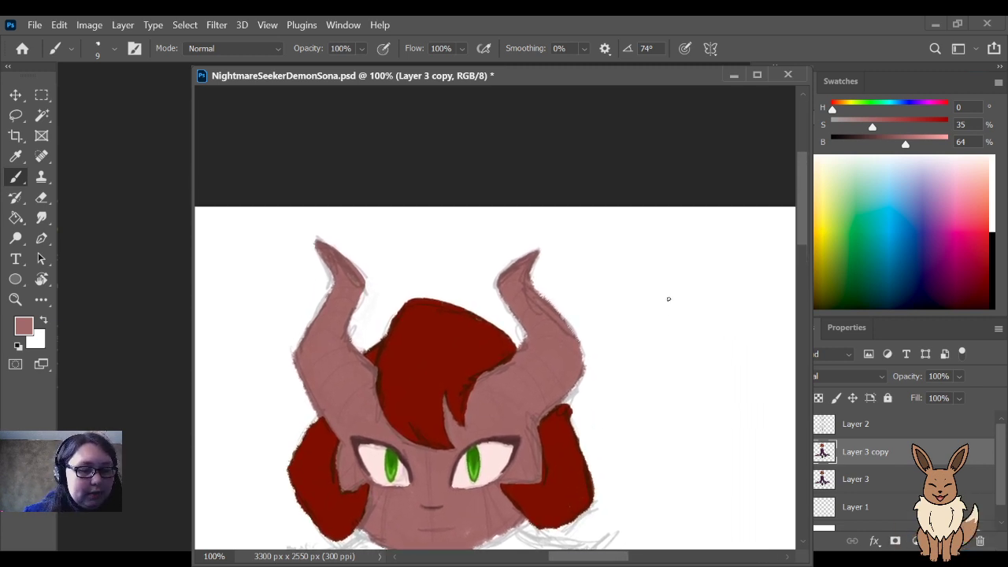
pyautogui.scroll(5, 666, 296)
pyautogui.moveTo(585, 382); pyautogui.dragTo(576, 349)
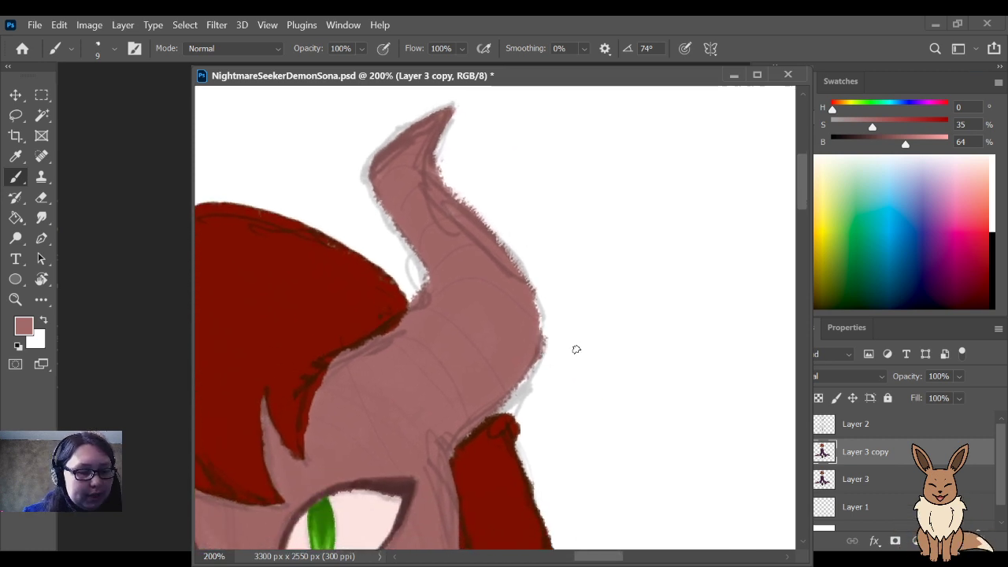
pyautogui.keyDown('alt'); pyautogui.click(484, 416); pyautogui.keyUp('alt')
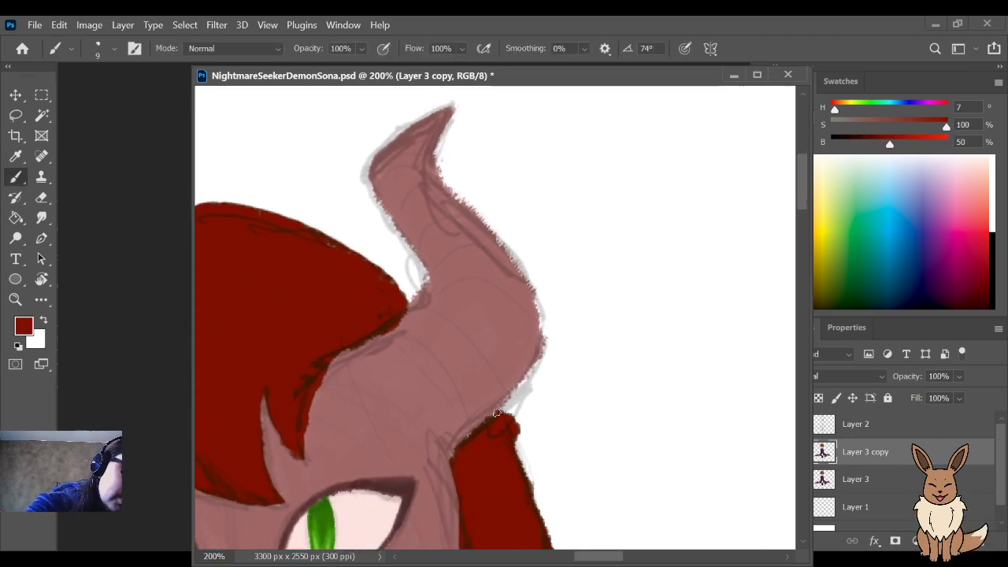
pyautogui.press('e')
pyautogui.moveTo(525, 428)
pyautogui.mouseDown()
pyautogui.moveTo(512, 413)
pyautogui.moveTo(521, 443)
pyautogui.moveTo(508, 411)
pyautogui.moveTo(516, 425)
pyautogui.mouseUp()
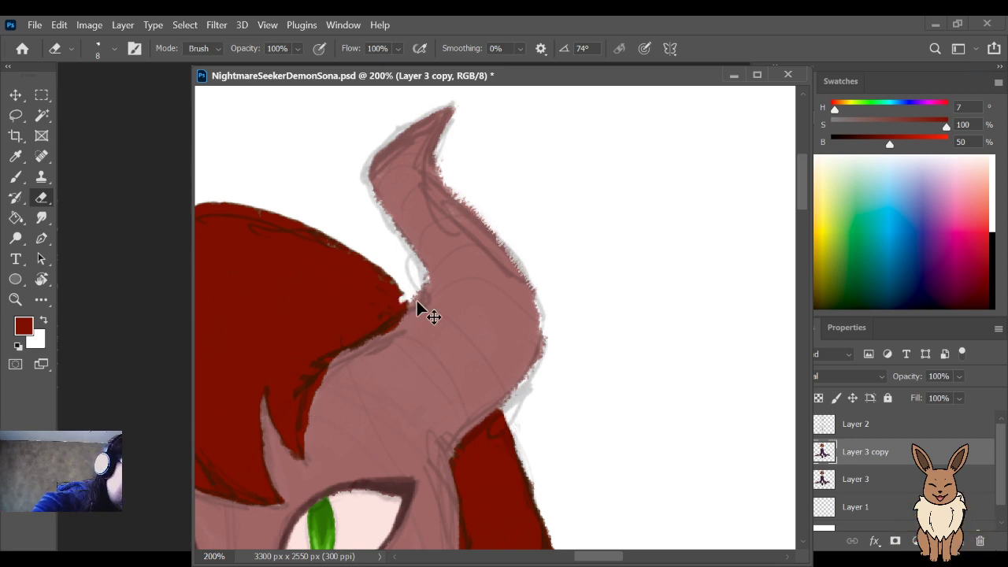
# Step: Brush the hair red along the hair's upper contour where it meets the right horn to smooth the edge
pyautogui.press('i')
pyautogui.press('b')
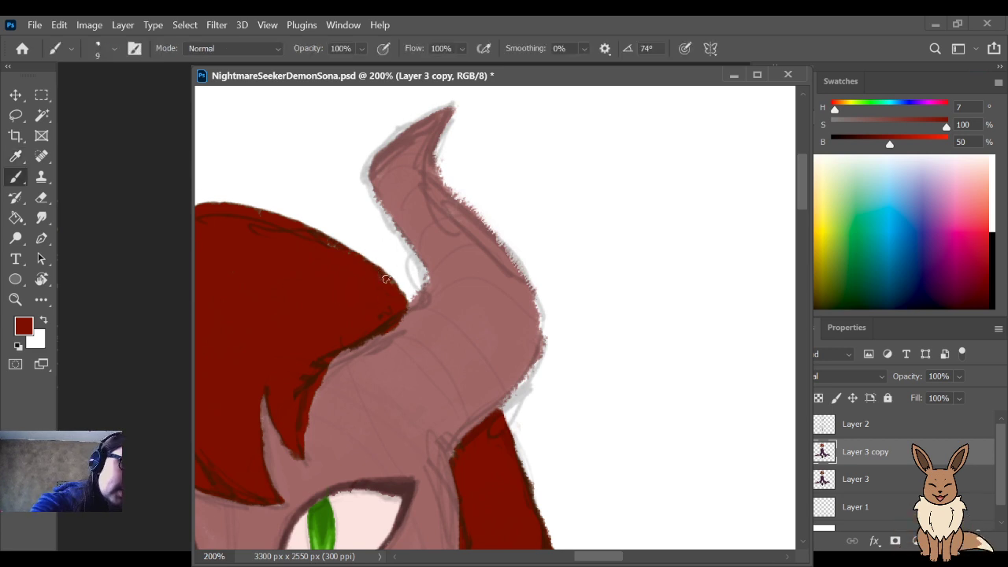
pyautogui.moveTo(408, 297); pyautogui.dragTo(376, 263)
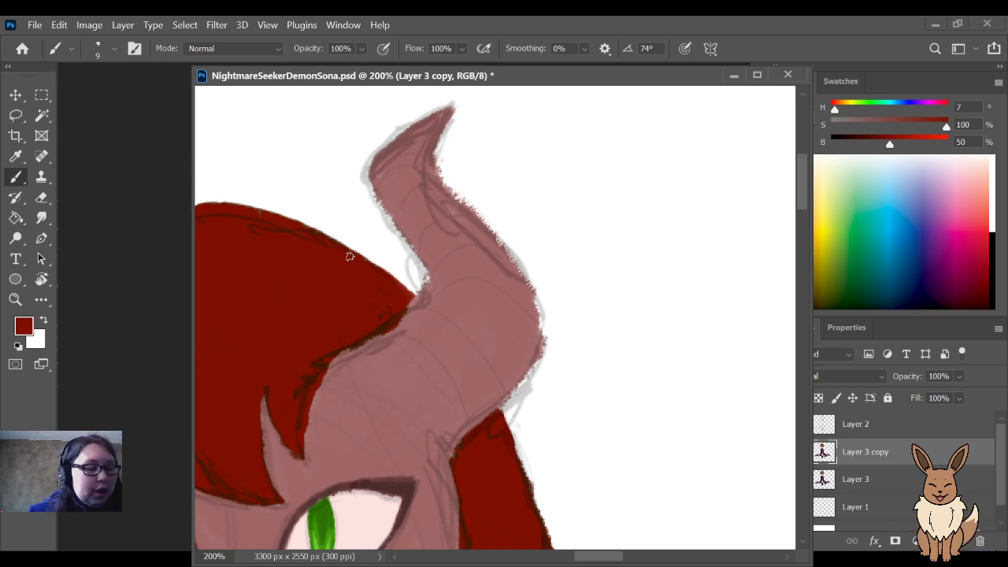
# Step: Sample the horn's skin tone (hue 0, saturation 35%, brightness 63%) and touch up the right horn's base where it meets the hair
pyautogui.press('i')
pyautogui.click(482, 297)
pyautogui.press('b')
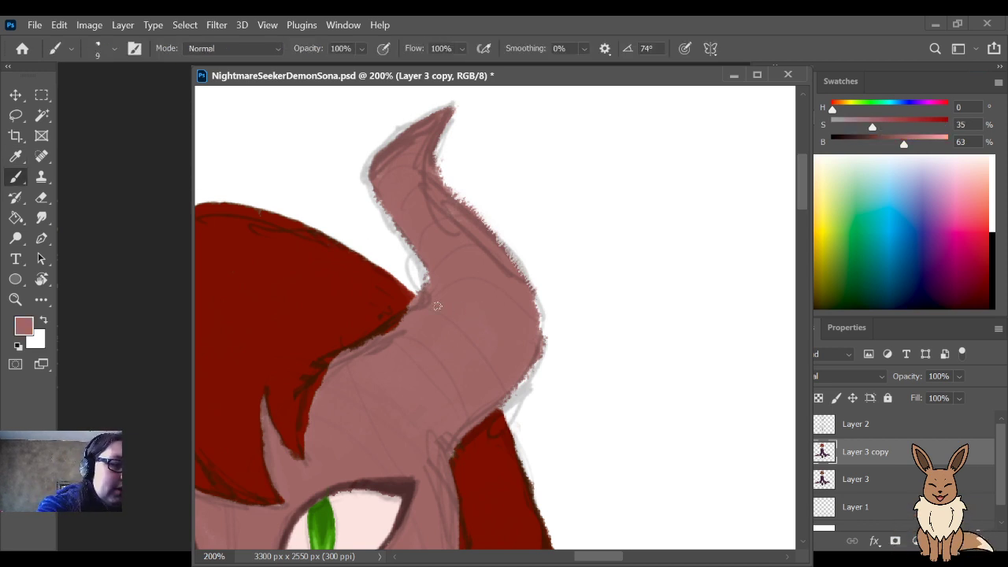
pyautogui.moveTo(380, 337); pyautogui.dragTo(406, 311)
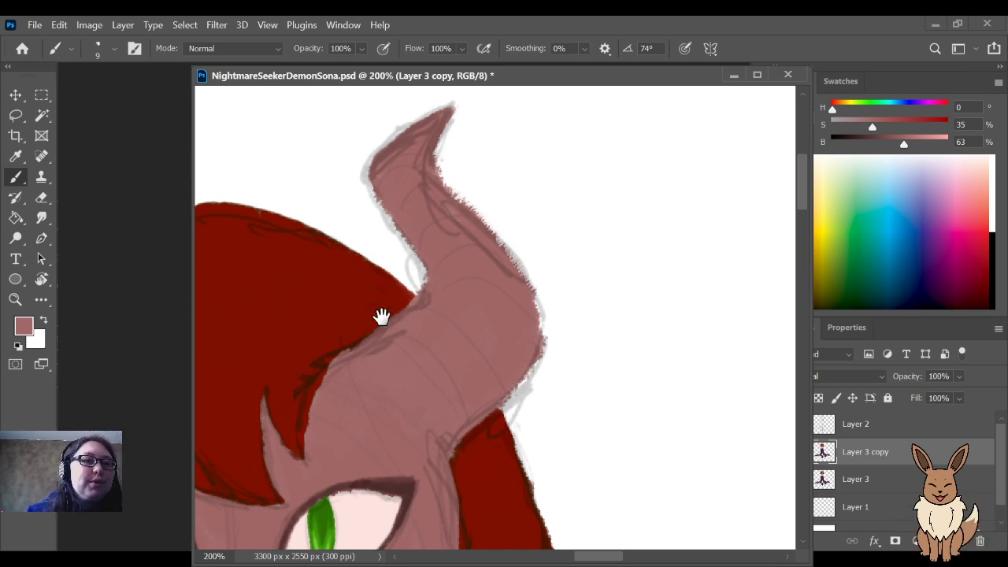
# Step: Set the brush color to teal with hue 174, saturation 52% and brightness 68% for the face markings
pyautogui.moveTo(356, 354); pyautogui.dragTo(680, 299)
pyautogui.moveTo(462, 254); pyautogui.dragTo(495, 209)
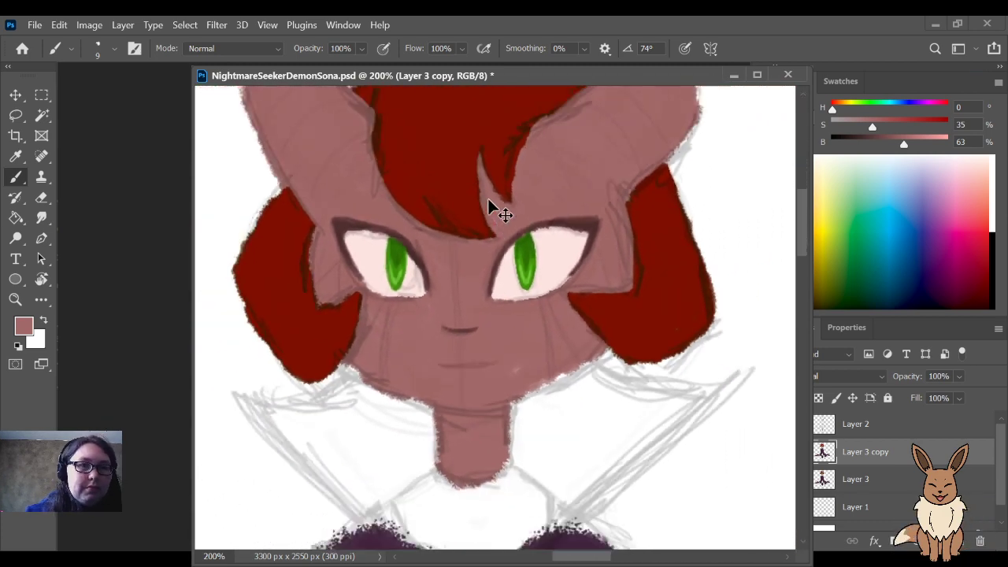
pyautogui.hotkey('ctrl', '-')
pyautogui.hotkey('ctrl', '-')
pyautogui.hotkey('ctrl', '-')
pyautogui.hotkey('ctrl', '+')
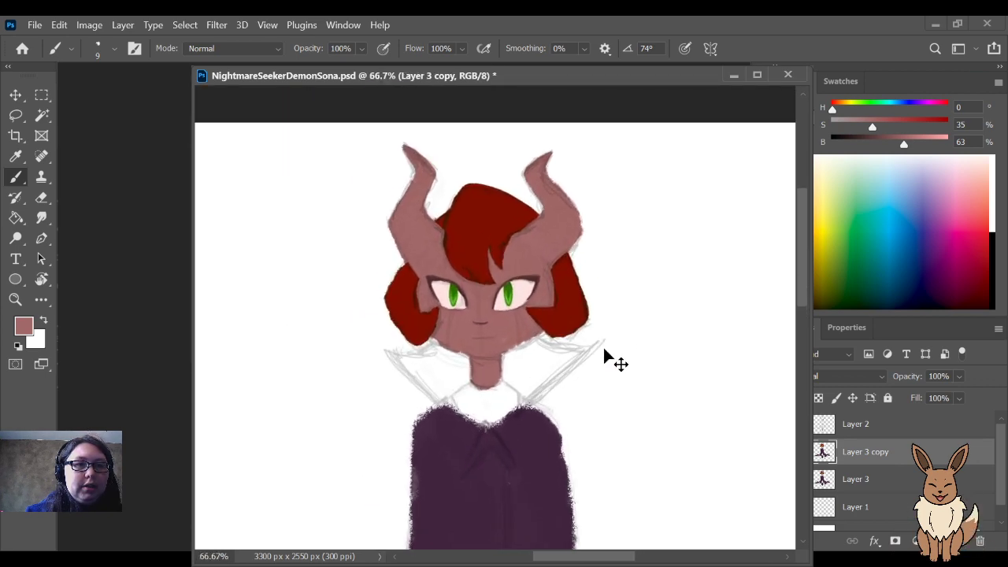
pyautogui.hotkey('ctrl', '+')
pyautogui.hotkey('ctrl', '+')
pyautogui.hotkey('ctrl', '+')
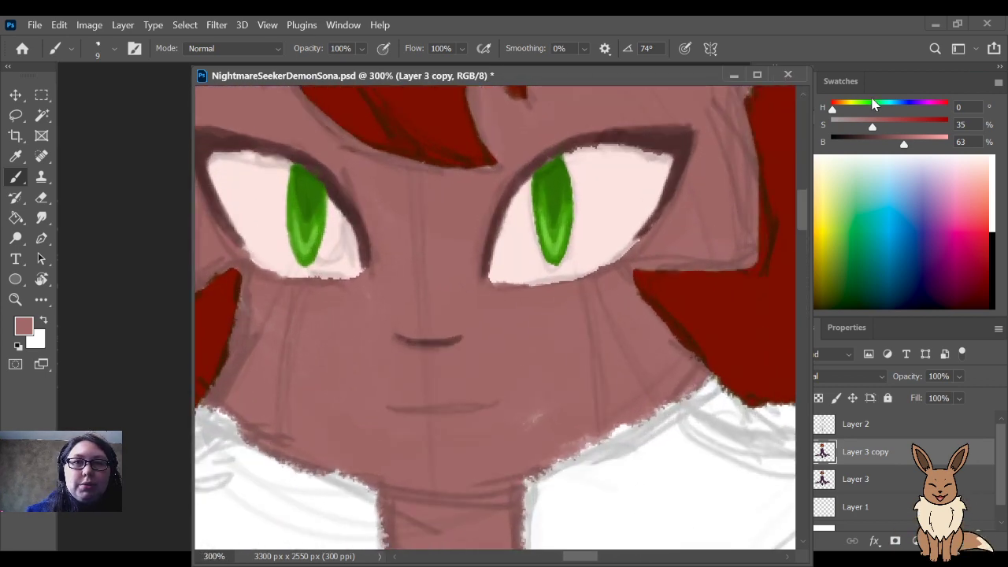
pyautogui.click(888, 109)
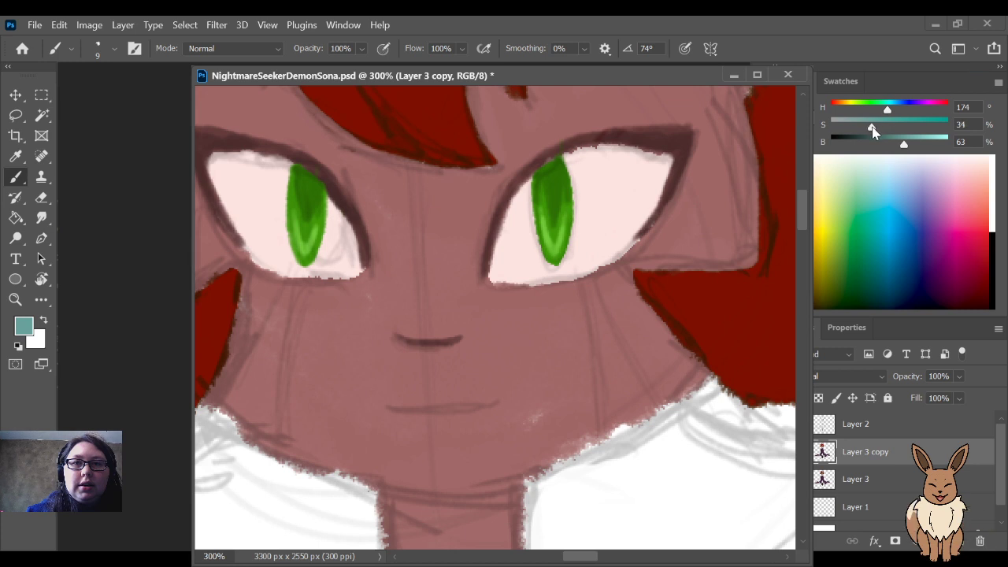
pyautogui.moveTo(872, 126)
pyautogui.mouseDown()
pyautogui.moveTo(909, 145)
pyautogui.moveTo(891, 126)
pyautogui.mouseUp()
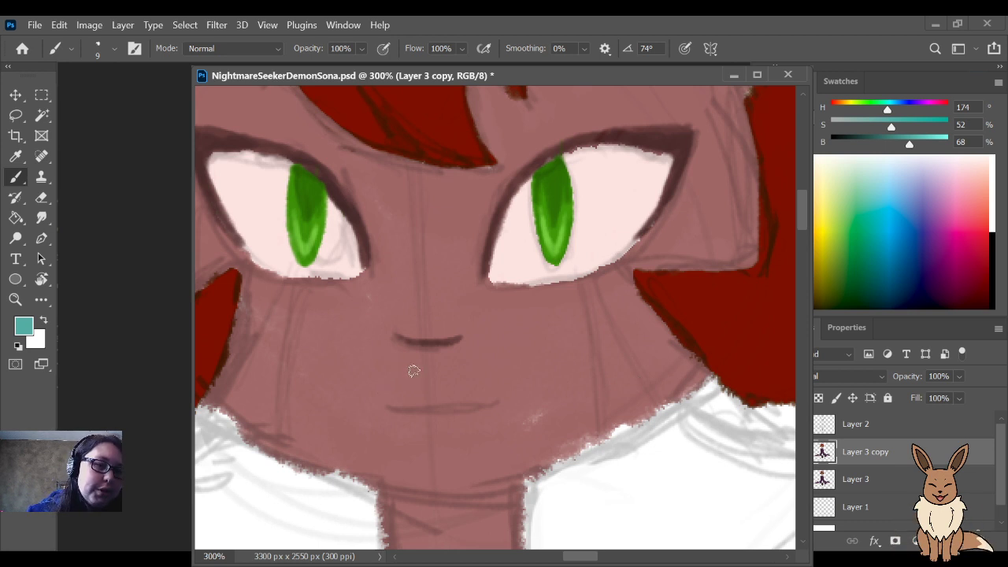
# Step: Paint a solid teal stripe that widens from beneath the right eye down to the jawline, following the sketch lines
pyautogui.moveTo(590, 282); pyautogui.dragTo(612, 352)
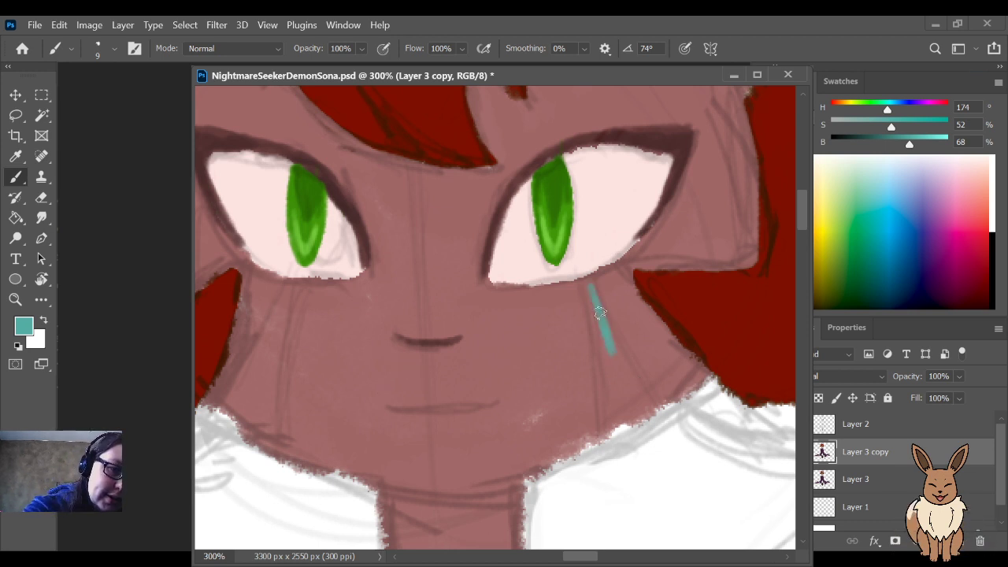
pyautogui.moveTo(590, 278); pyautogui.dragTo(611, 362)
pyautogui.moveTo(597, 325); pyautogui.dragTo(608, 397)
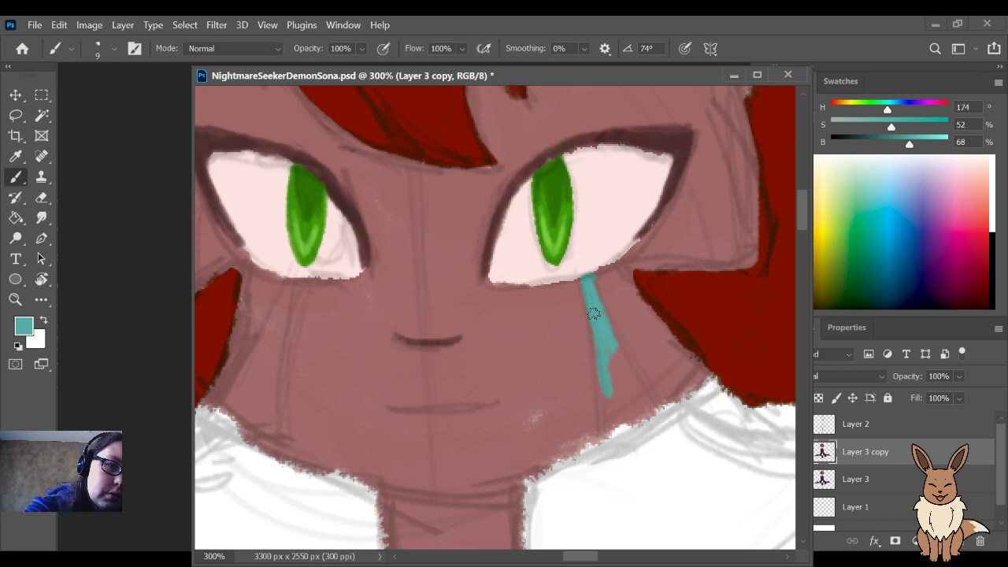
pyautogui.moveTo(593, 313); pyautogui.dragTo(603, 429)
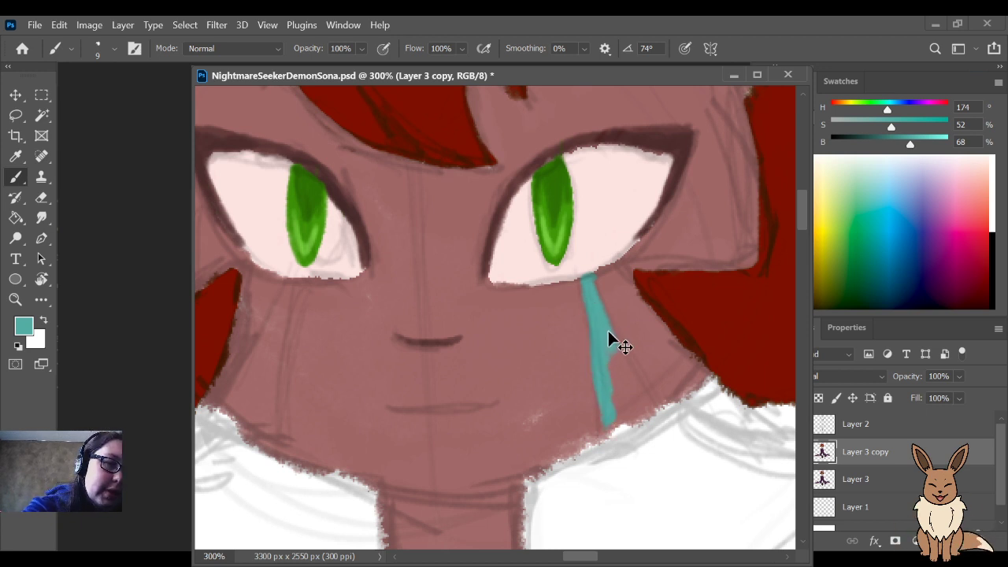
pyautogui.hotkey('ctrl', 'z')
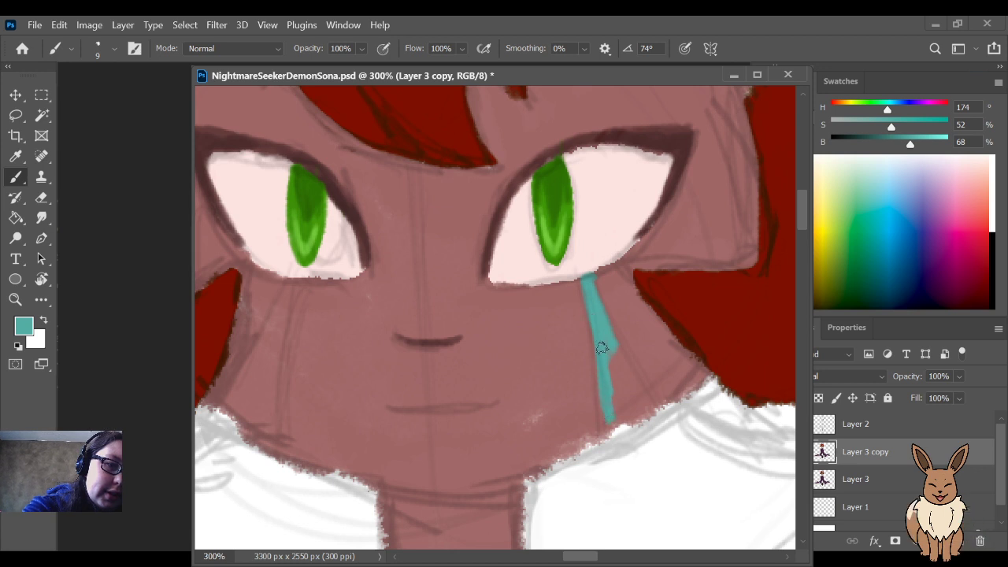
pyautogui.moveTo(600, 348); pyautogui.dragTo(609, 430)
pyautogui.moveTo(608, 346); pyautogui.dragTo(644, 405)
pyautogui.moveTo(616, 353)
pyautogui.mouseDown()
pyautogui.moveTo(653, 407)
pyautogui.moveTo(614, 339)
pyautogui.moveTo(649, 405)
pyautogui.moveTo(614, 425)
pyautogui.moveTo(608, 363)
pyautogui.moveTo(634, 398)
pyautogui.mouseUp()
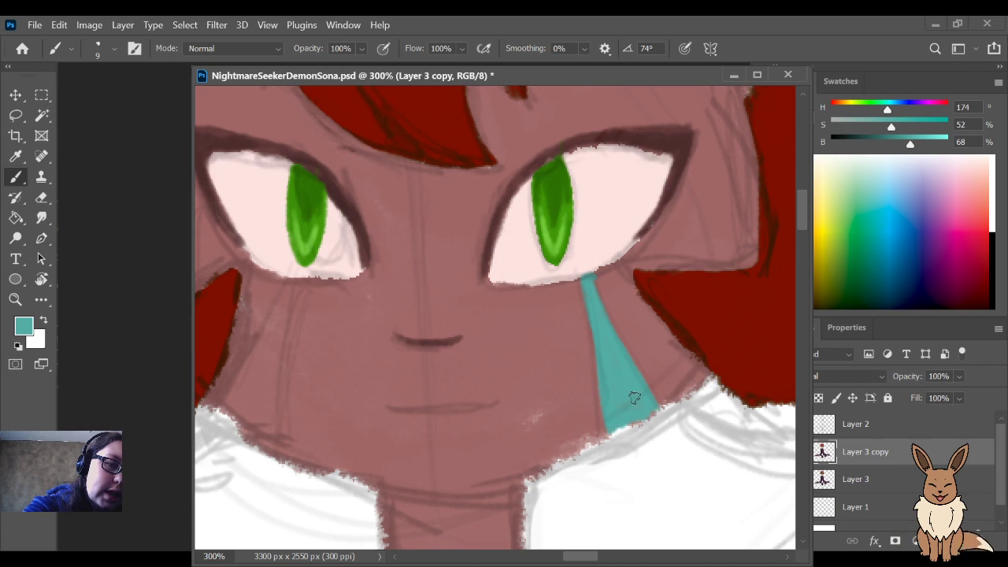
pyautogui.scroll(-4, 627, 318)
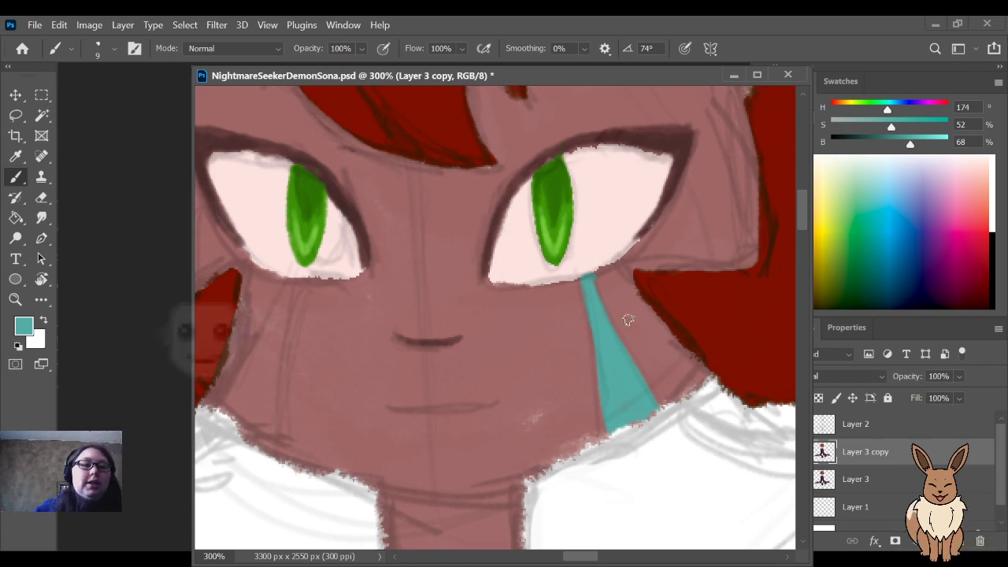
pyautogui.scroll(4, 511, 422)
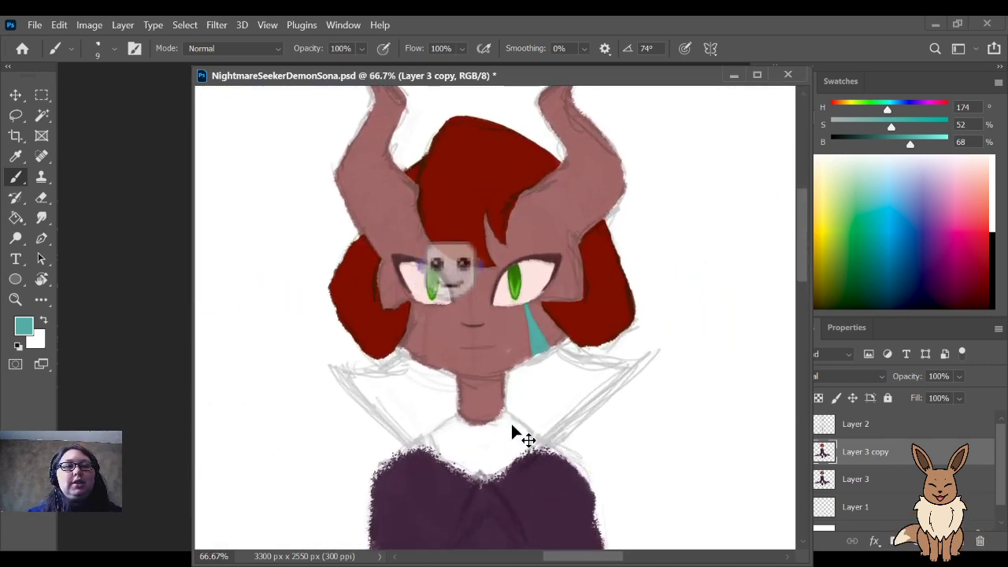
pyautogui.moveTo(400, 356)
pyautogui.mouseDown()
pyautogui.moveTo(566, 308)
pyautogui.moveTo(601, 320)
pyautogui.mouseUp()
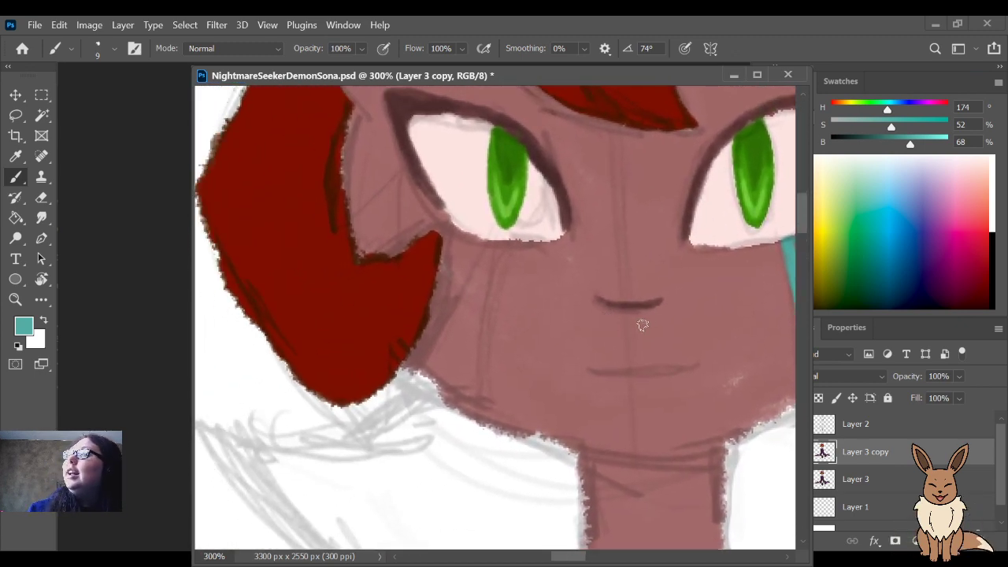
pyautogui.moveTo(569, 363); pyautogui.dragTo(524, 330)
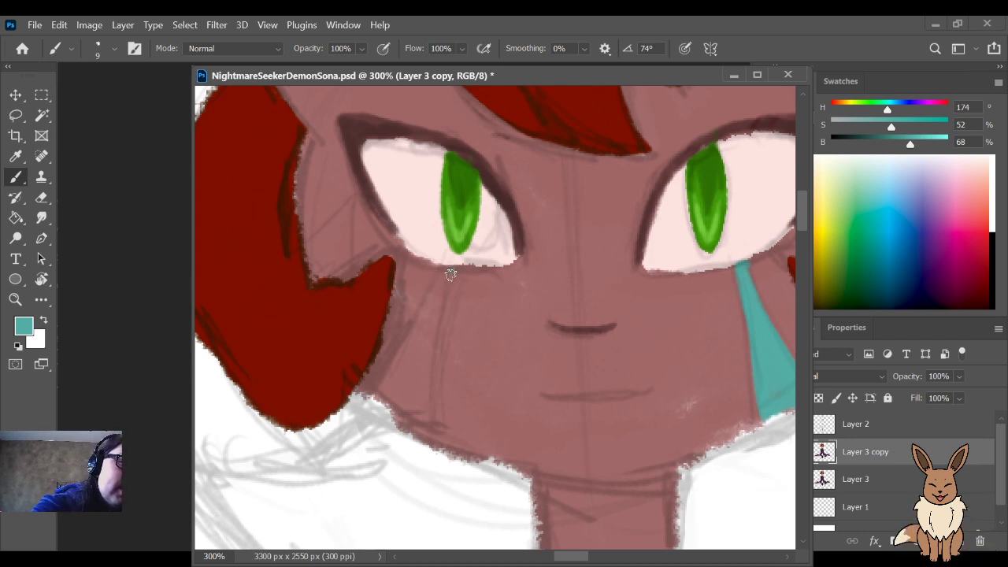
pyautogui.moveTo(450, 274); pyautogui.dragTo(428, 405)
pyautogui.hotkey('ctrl', 'z')
pyautogui.moveTo(450, 272); pyautogui.dragTo(427, 368)
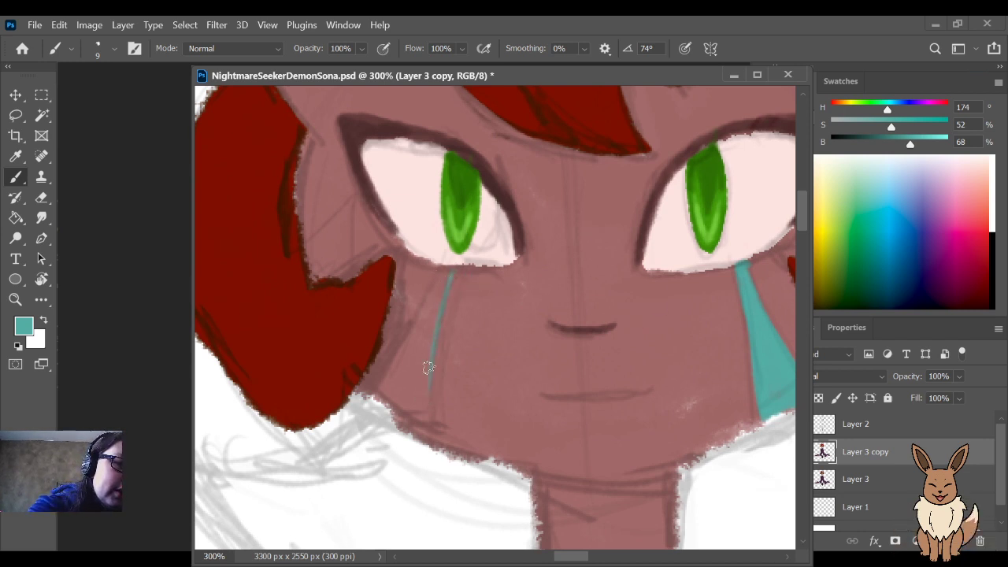
pyautogui.hotkey('ctrl', 'z')
pyautogui.moveTo(453, 272); pyautogui.dragTo(416, 405)
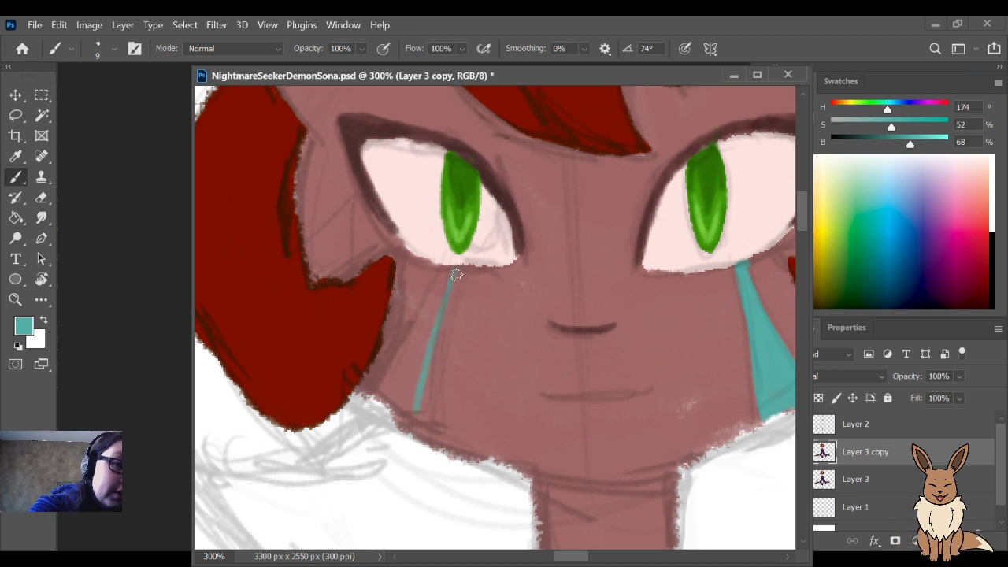
pyautogui.hotkey('ctrl', 'z')
# Step: Paint a matching teal stripe that widens from beneath the left eye down to the jawline
pyautogui.moveTo(454, 269); pyautogui.dragTo(431, 439)
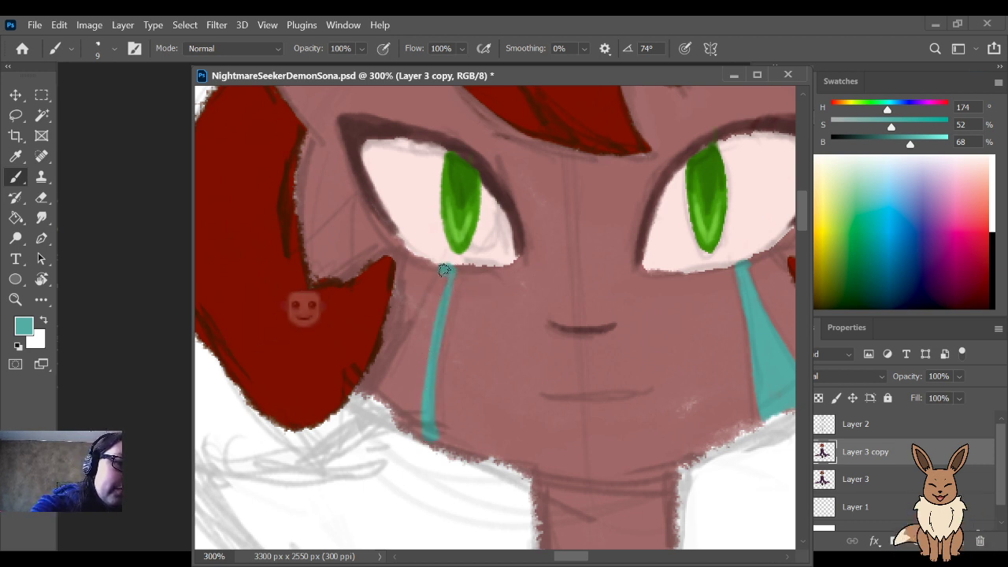
pyautogui.moveTo(389, 386); pyautogui.dragTo(445, 272)
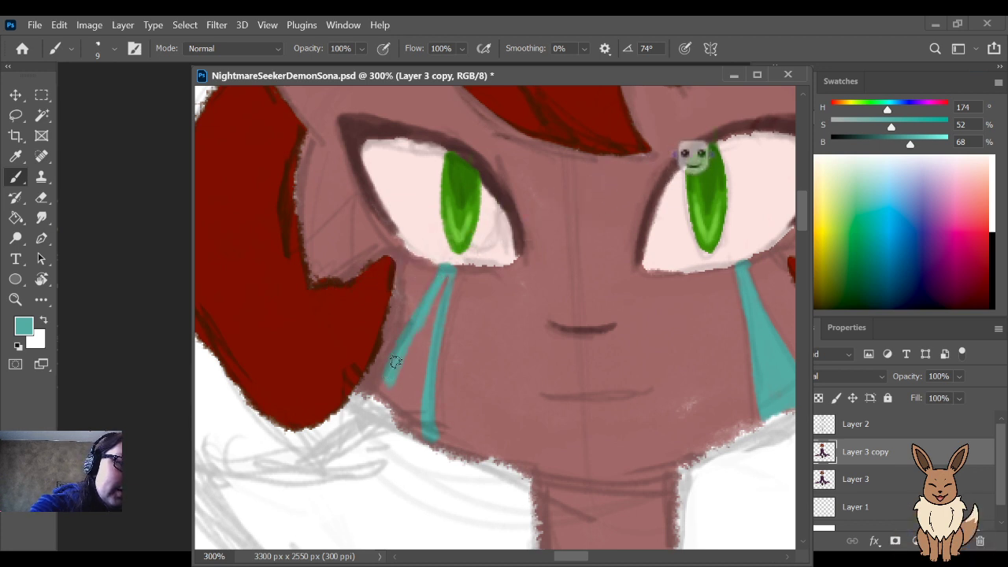
pyautogui.hotkey('ctrl', 'z')
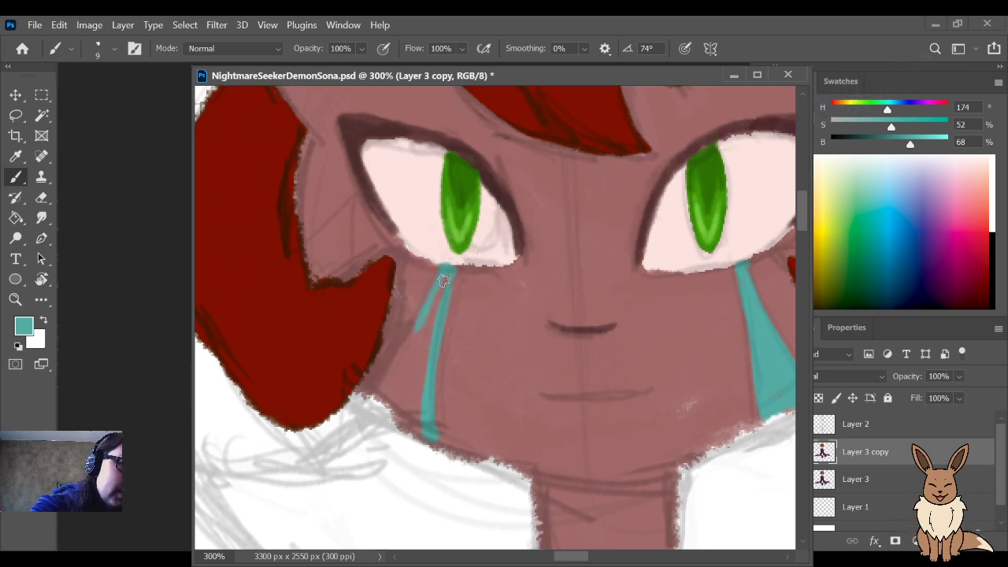
pyautogui.moveTo(417, 321); pyautogui.dragTo(390, 400)
pyautogui.moveTo(433, 294)
pyautogui.mouseDown()
pyautogui.moveTo(387, 394)
pyautogui.moveTo(416, 334)
pyautogui.moveTo(389, 397)
pyautogui.moveTo(396, 417)
pyautogui.moveTo(391, 409)
pyautogui.moveTo(422, 432)
pyautogui.moveTo(398, 403)
pyautogui.moveTo(416, 412)
pyautogui.moveTo(425, 325)
pyautogui.moveTo(413, 366)
pyautogui.moveTo(444, 280)
pyautogui.moveTo(416, 319)
pyautogui.mouseUp()
# Step: Examine the whole colored figure and the rough pixel edge along the right side of the purple cloak
pyautogui.hotkey('ctrl', '-')
pyautogui.hotkey('ctrl', '-')
pyautogui.hotkey('ctrl', '-')
pyautogui.hotkey('ctrl', '-')
pyautogui.hotkey('ctrl', '-')
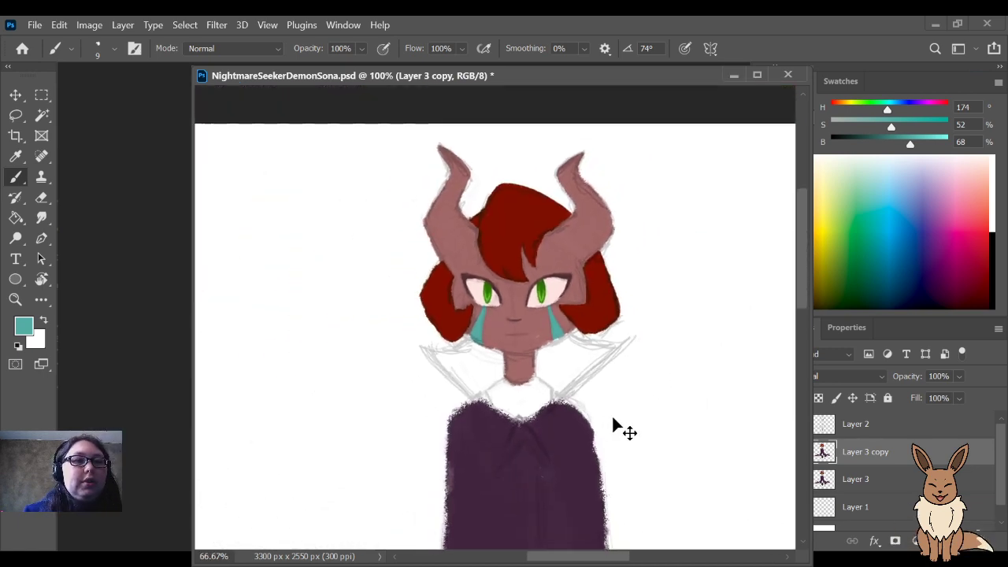
pyautogui.moveTo(625, 429); pyautogui.dragTo(646, 353)
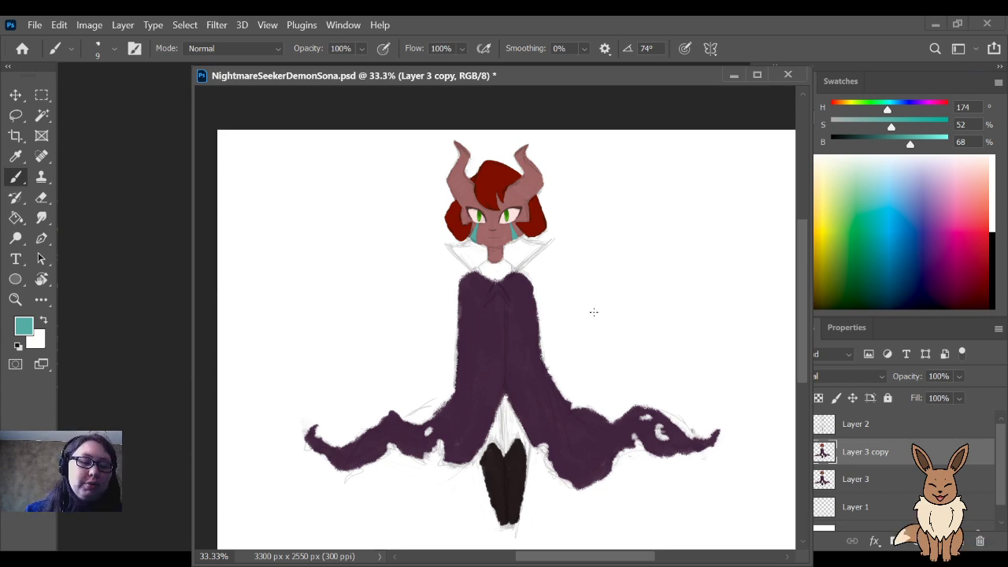
pyautogui.hotkey('ctrl', '+')
pyautogui.hotkey('ctrl', '+')
pyautogui.hotkey('ctrl', '+')
pyautogui.hotkey('ctrl', '+')
pyautogui.hotkey('ctrl', '+')
pyautogui.hotkey('ctrl', '+')
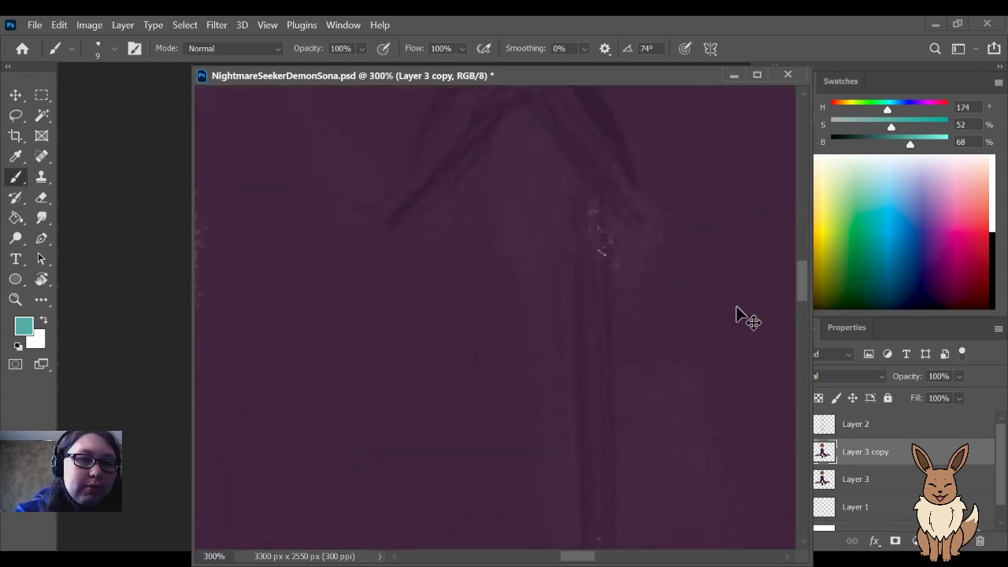
pyautogui.moveTo(726, 256); pyautogui.dragTo(585, 330)
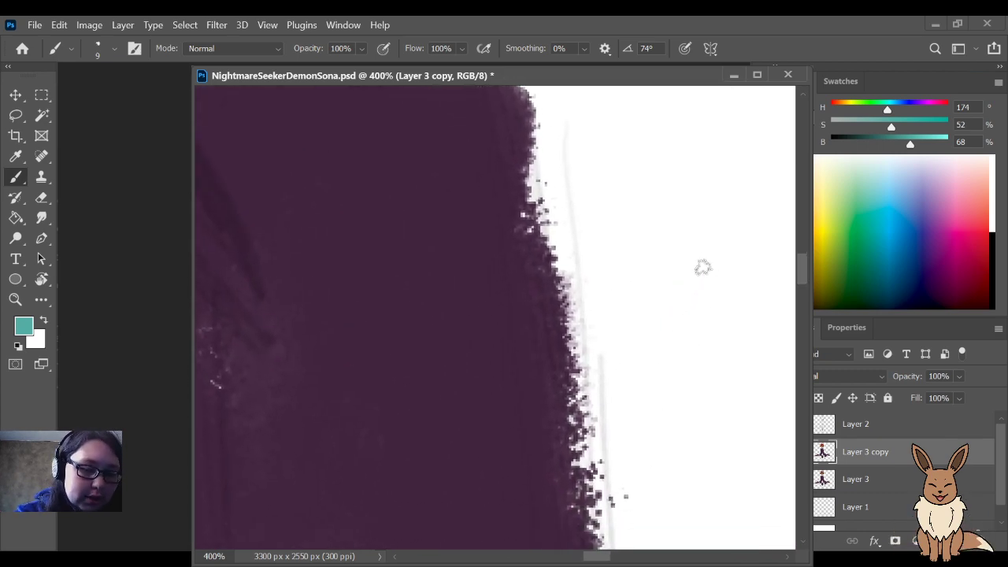
pyautogui.hotkey('ctrl', '+')
pyautogui.hotkey('ctrl', '+')
pyautogui.hotkey('ctrl', '+')
pyautogui.hotkey('ctrl', '+')
pyautogui.hotkey('ctrl', '+')
pyautogui.hotkey('ctrl', '+')
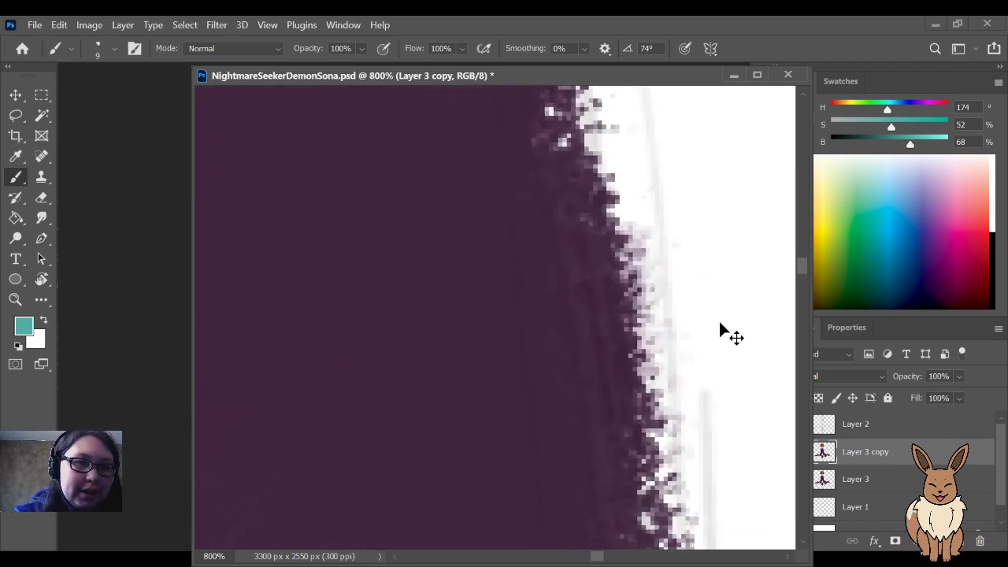
pyautogui.moveTo(724, 285); pyautogui.dragTo(636, 319)
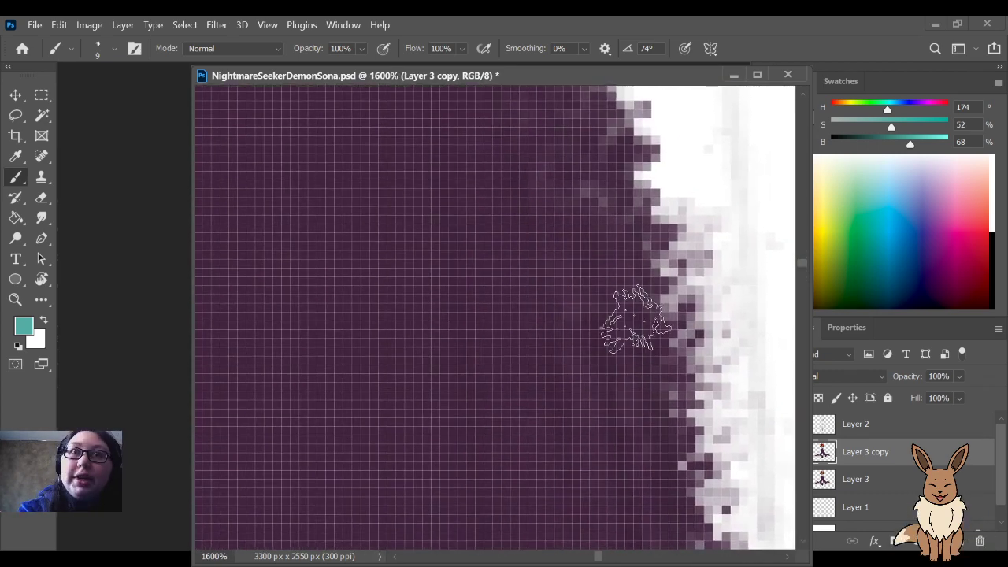
pyautogui.hotkey('ctrl', '-')
pyautogui.hotkey('ctrl', '-')
pyautogui.hotkey('ctrl', '-')
pyautogui.hotkey('ctrl', '-')
pyautogui.hotkey('ctrl', '-')
pyautogui.hotkey('ctrl', '-')
pyautogui.hotkey('ctrl', '-')
pyautogui.hotkey('ctrl', '-')
pyautogui.hotkey('ctrl', '-')
pyautogui.hotkey('ctrl', '-')
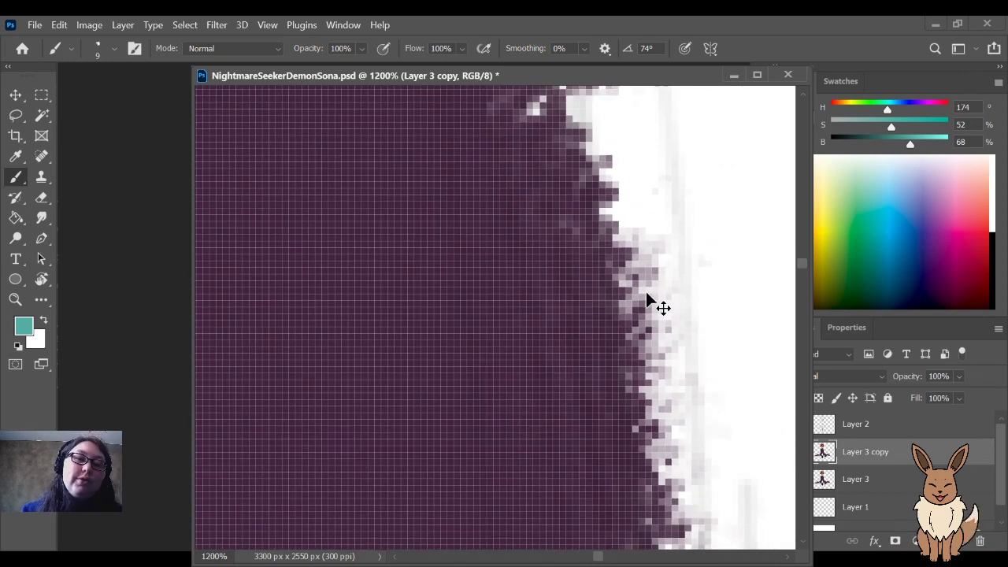
pyautogui.hotkey('ctrl', '-')
pyautogui.hotkey('ctrl', '-')
pyautogui.hotkey('ctrl', '-')
pyautogui.hotkey('ctrl', '-')
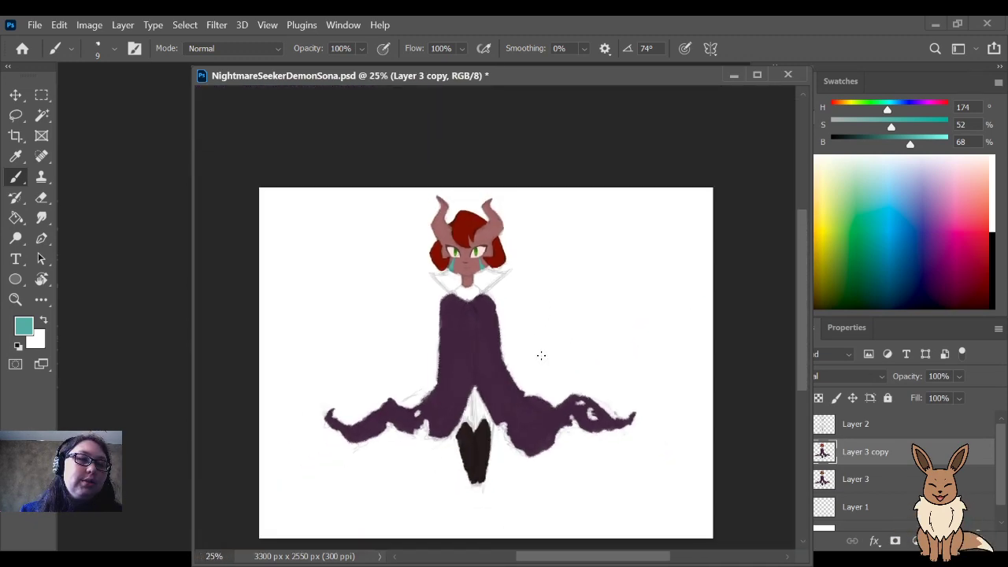
# Step: Sample the cloak purple (hue 308, saturation 43%, brightness 27%) and smooth the cloak's shoulder contour with a size 15 brush
pyautogui.hotkey('ctrl', '+')
pyautogui.moveTo(555, 367); pyautogui.dragTo(590, 365)
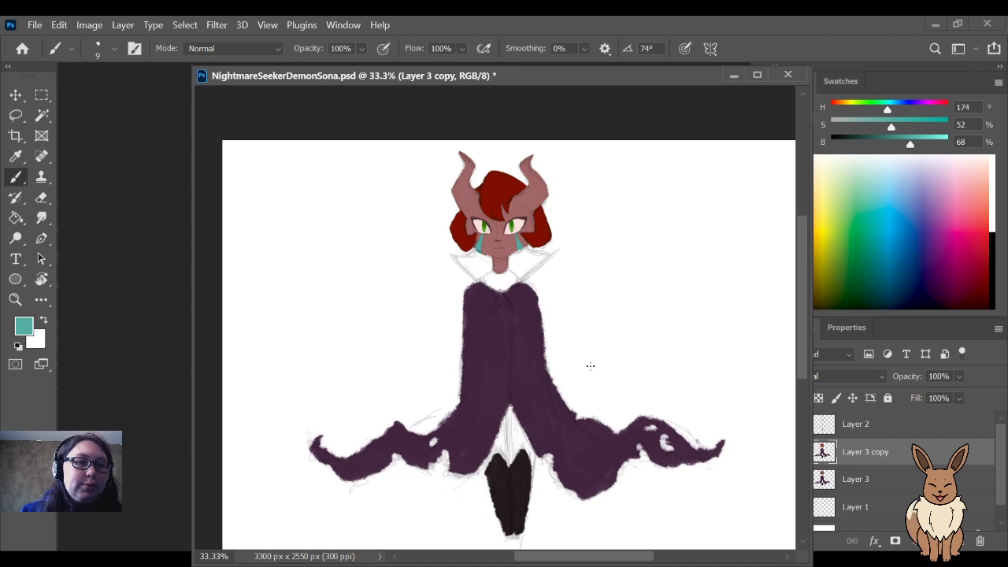
pyautogui.hotkey('ctrl', '+')
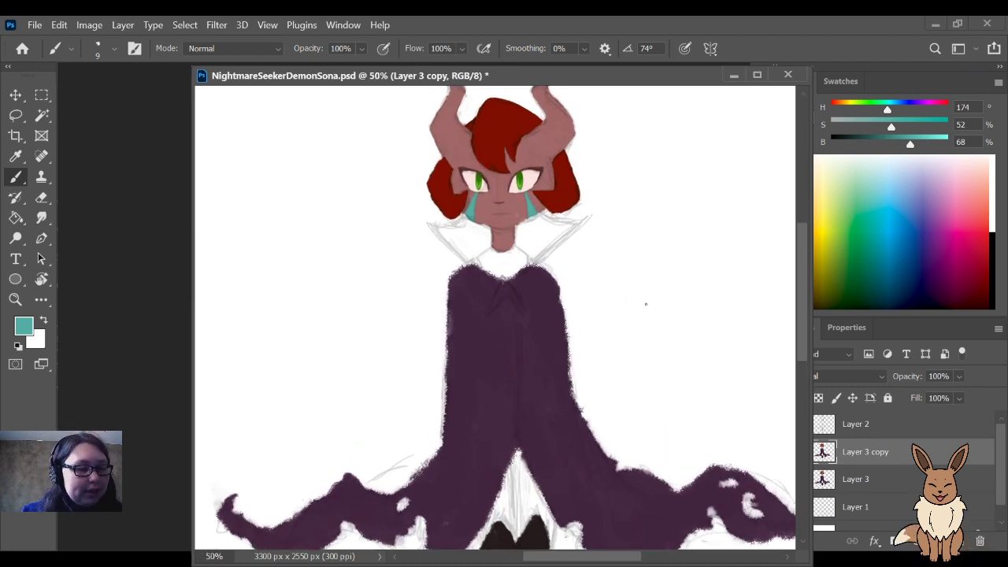
pyautogui.keyDown('alt'); pyautogui.click(542, 347); pyautogui.keyUp('alt')
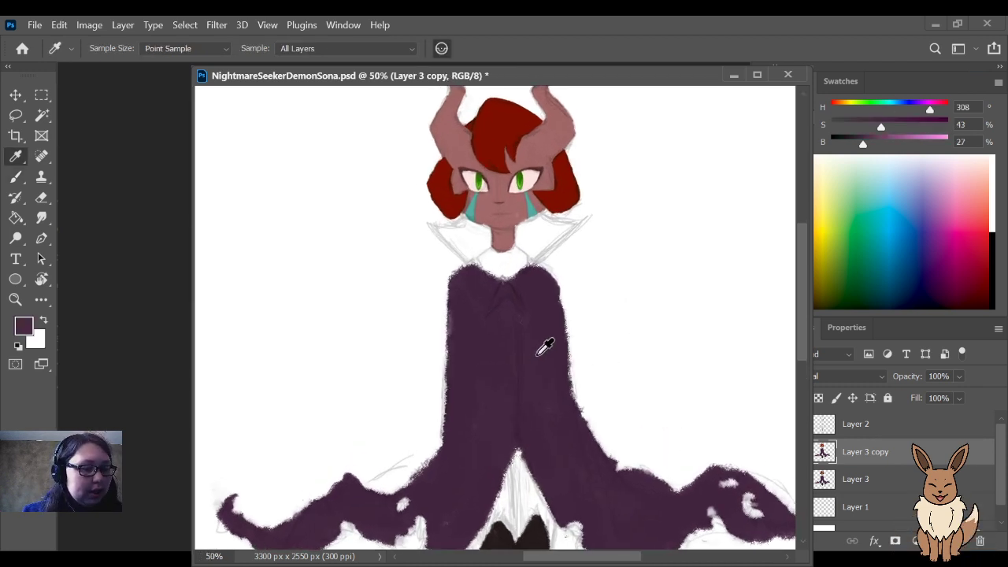
pyautogui.hotkey('ctrl', '+')
pyautogui.hotkey('ctrl', '+')
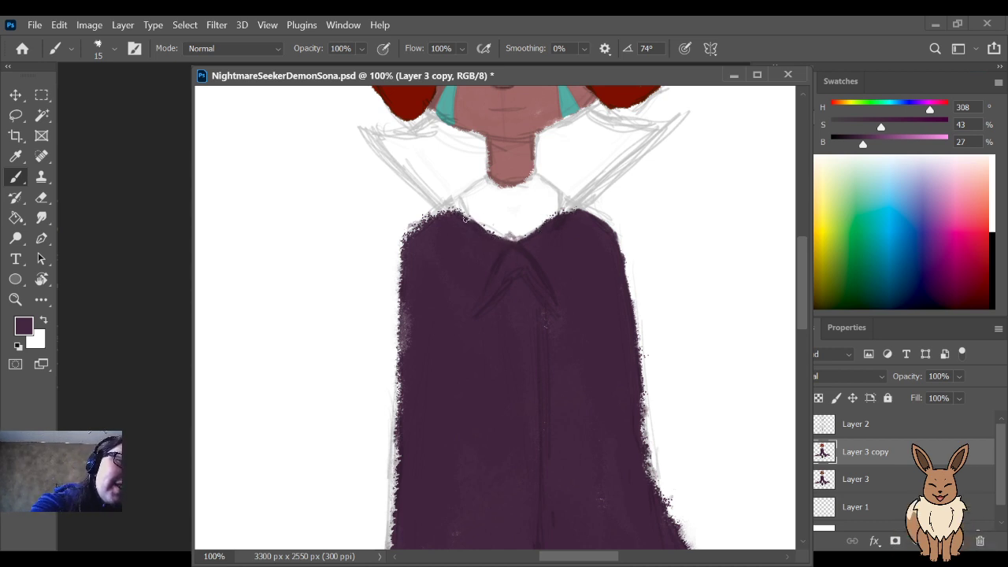
pyautogui.moveTo(443, 209); pyautogui.dragTo(425, 221)
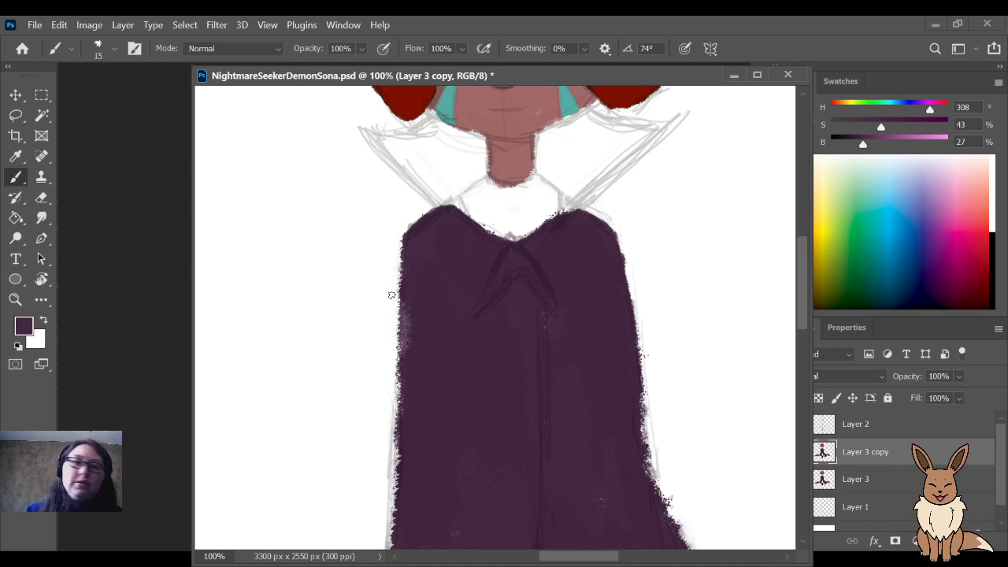
# Step: Erase the rough pixels along the cloak's upper left side with a size 8 eraser, and try trimming its upper right side
pyautogui.press('e')
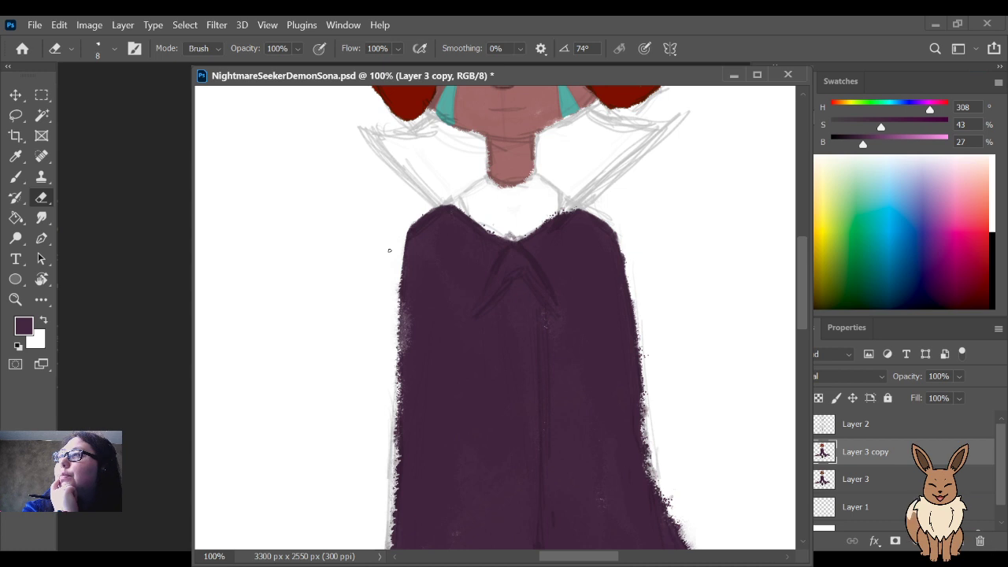
pyautogui.moveTo(626, 253); pyautogui.dragTo(631, 348)
pyautogui.hotkey('ctrl', 'z')
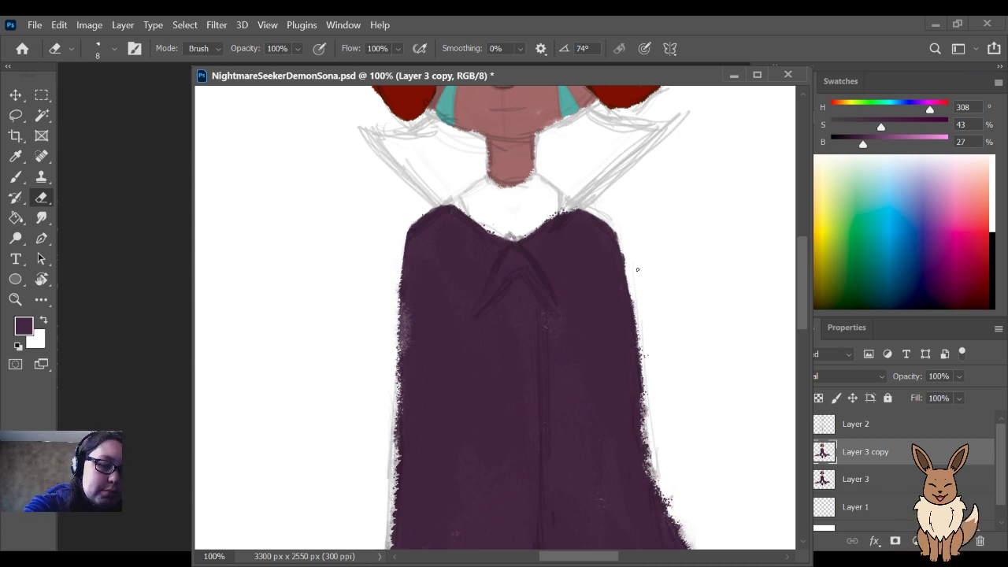
# Step: Switch from erasing to the Brush tool with the brush size set to 15
pyautogui.press(']')
pyautogui.press(']')
pyautogui.press(']')
pyautogui.press(']')
pyautogui.press('b')
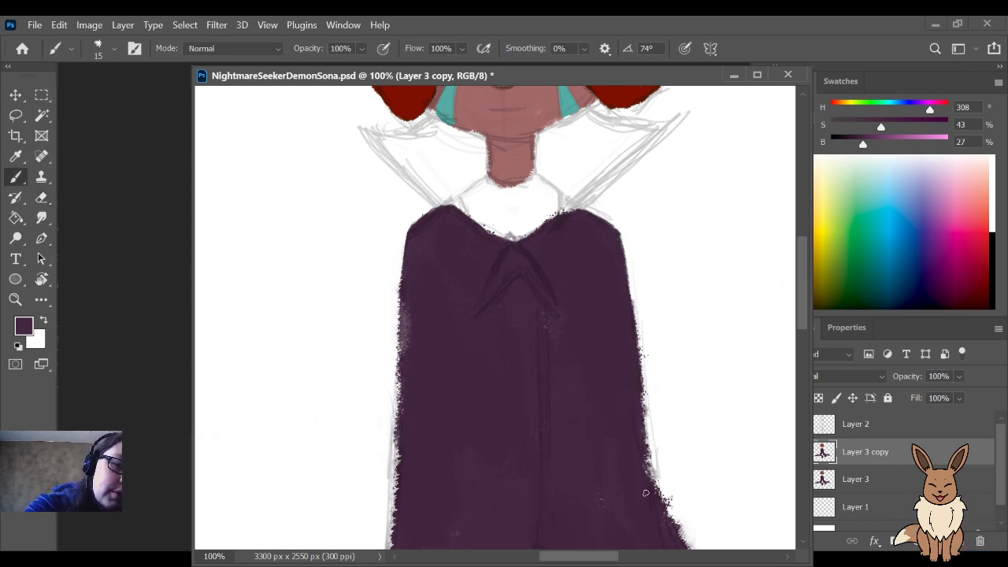
# Step: Sample the dark brown eyeliner at the character's eye as the foreground colour
pyautogui.scroll(-1, 622, 437)
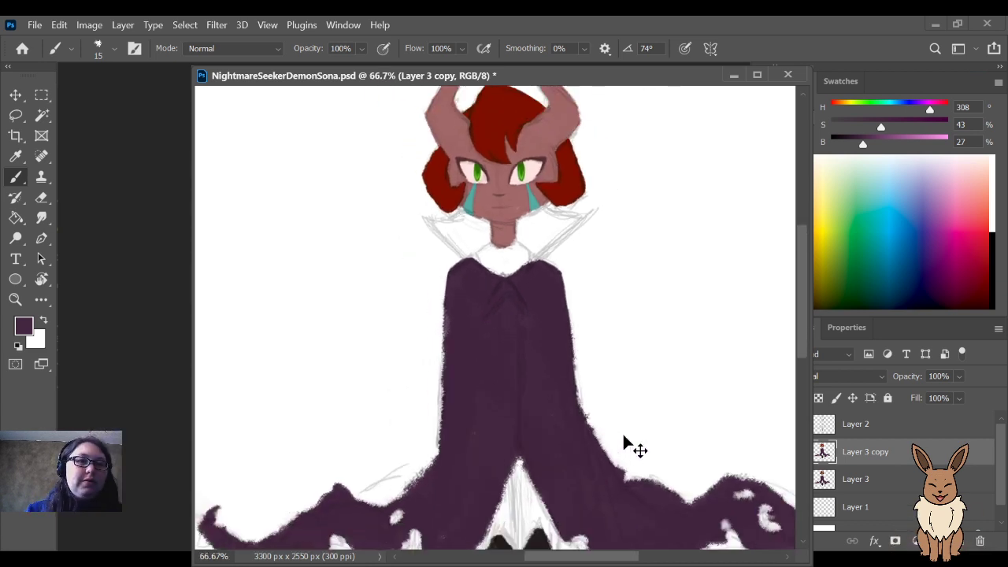
pyautogui.scroll(-2, 622, 431)
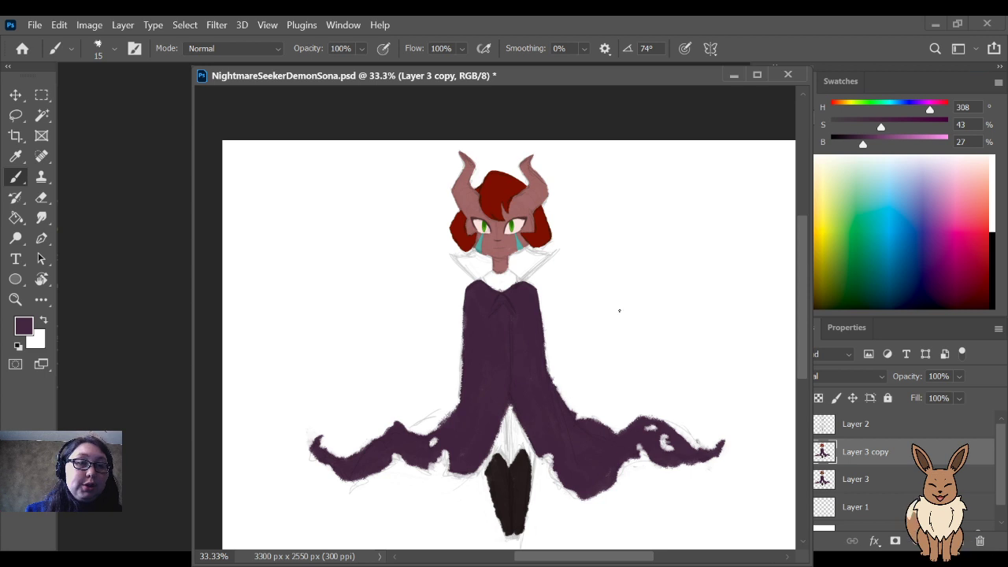
pyautogui.press('space')
pyautogui.moveTo(609, 282); pyautogui.dragTo(630, 274)
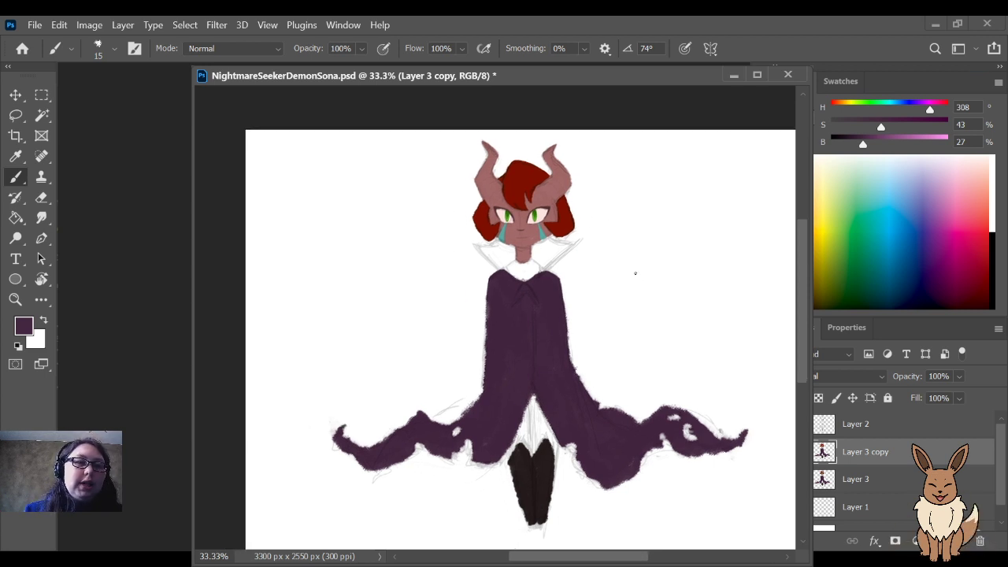
pyautogui.hotkey('ctrl', '+')
pyautogui.hotkey('ctrl', '+')
pyautogui.hotkey('ctrl', '+')
pyautogui.hotkey('ctrl', '+')
pyautogui.press('space')
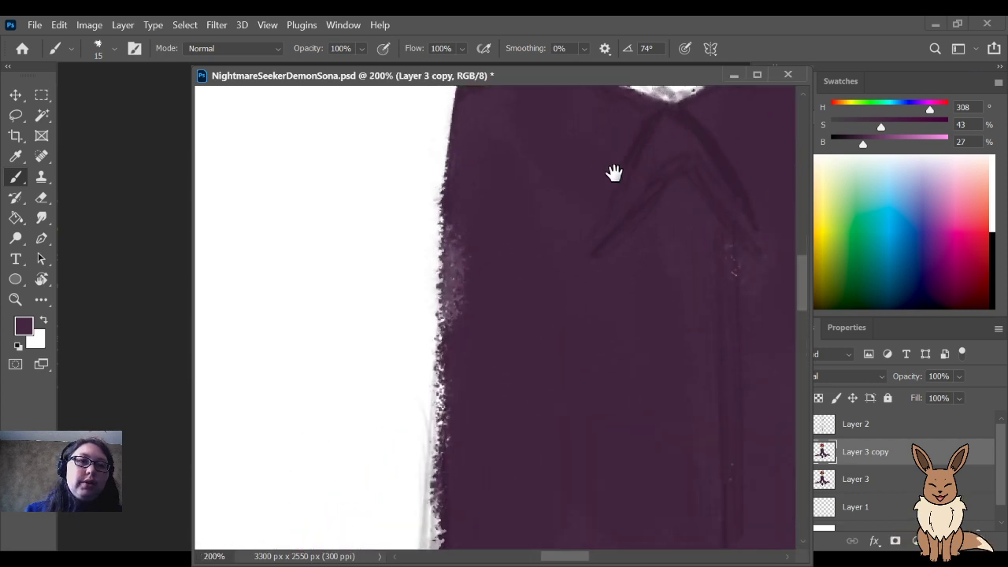
pyautogui.moveTo(614, 170); pyautogui.dragTo(596, 333)
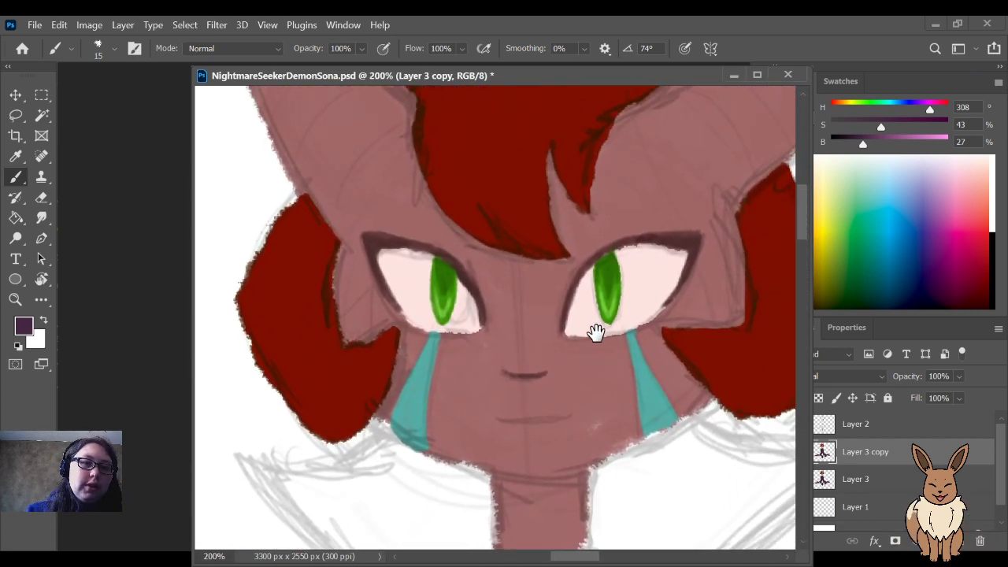
pyautogui.press('i')
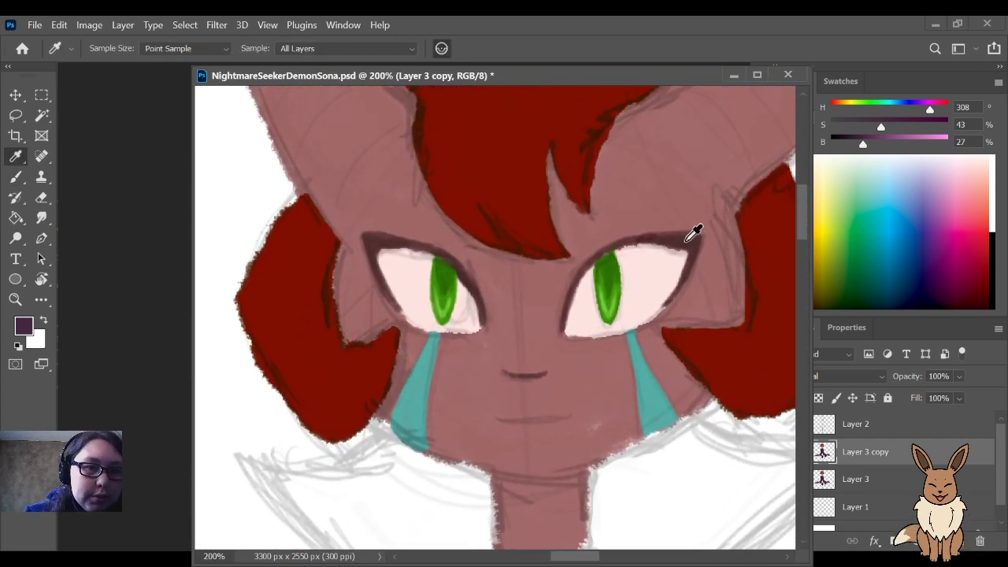
pyautogui.click(680, 243)
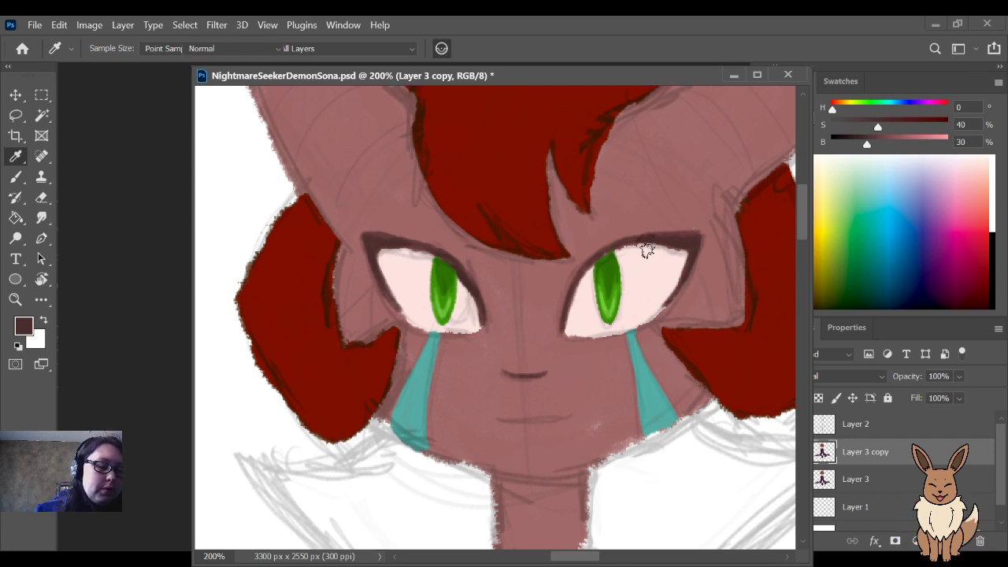
# Step: Try to paint the mouth line over its sketch in dark brown at brush sizes 15 and 9
pyautogui.press('b')
pyautogui.moveTo(499, 420); pyautogui.dragTo(567, 417)
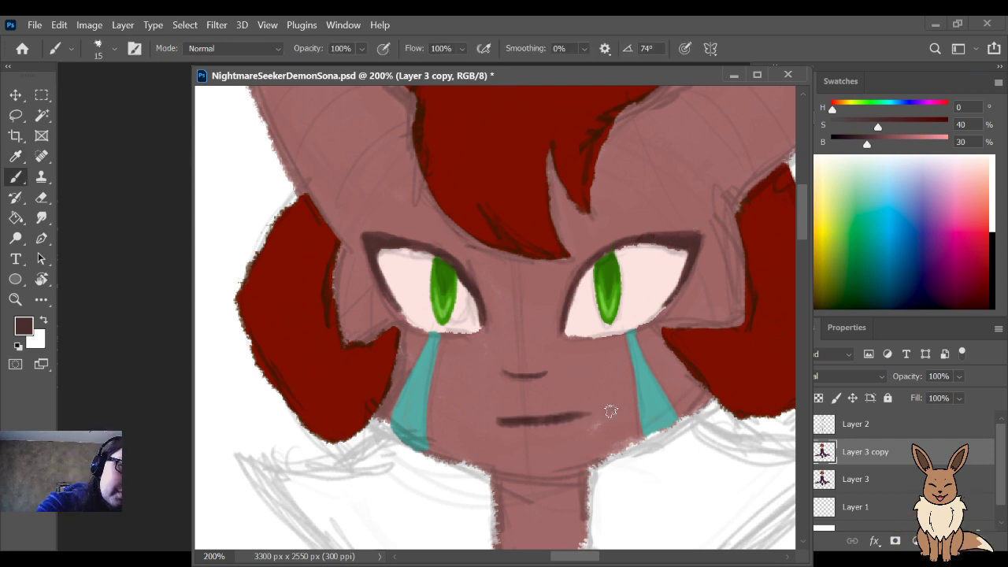
pyautogui.press('[')
pyautogui.press('[')
pyautogui.moveTo(496, 421); pyautogui.dragTo(561, 419)
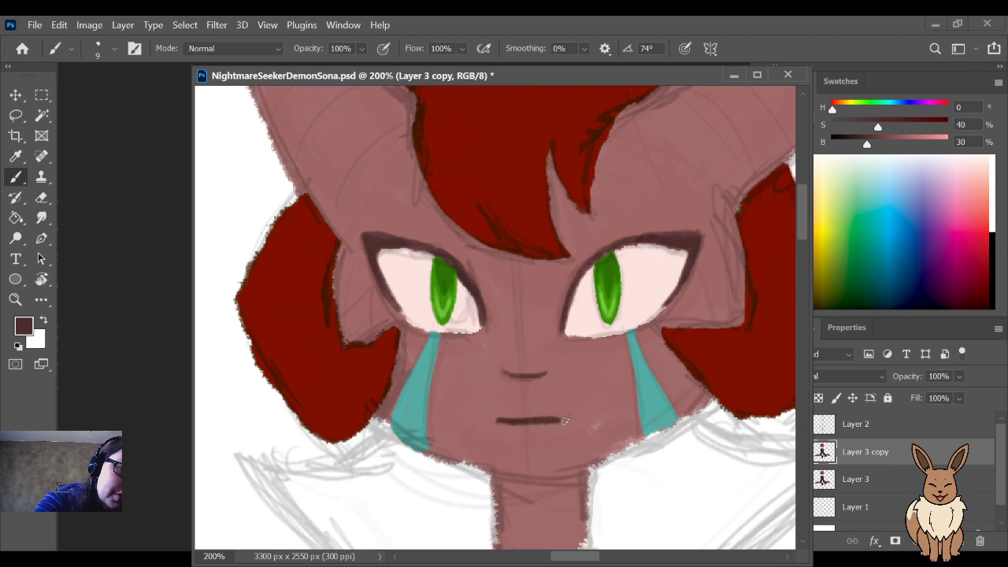
pyautogui.hotkey('ctrl', 'z')
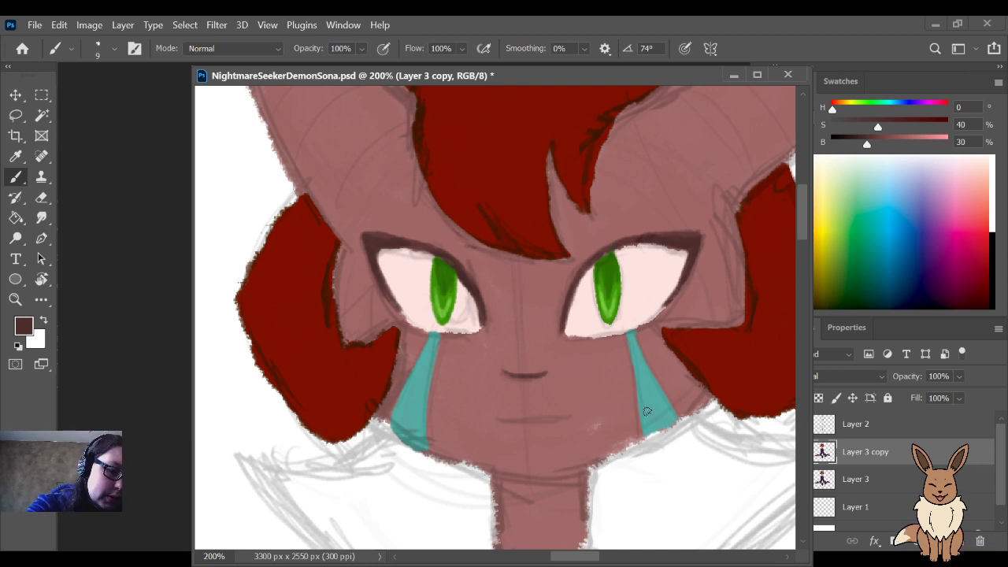
# Step: Try several straight and curved versions of the mouth line at brush size 7, undoing each one
pyautogui.moveTo(494, 420); pyautogui.dragTo(570, 418)
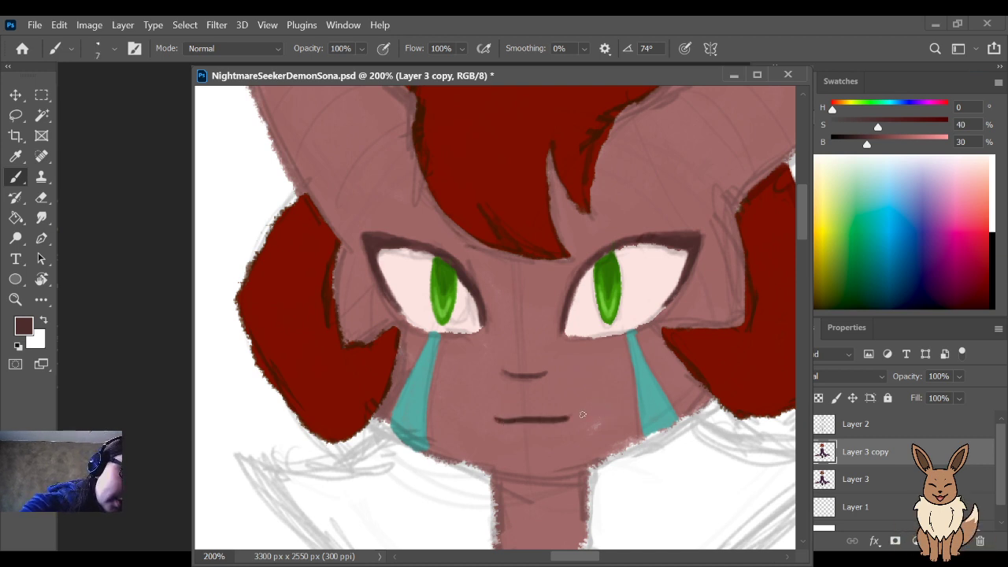
pyautogui.hotkey('ctrl', 'z')
pyautogui.moveTo(490, 420); pyautogui.dragTo(590, 402)
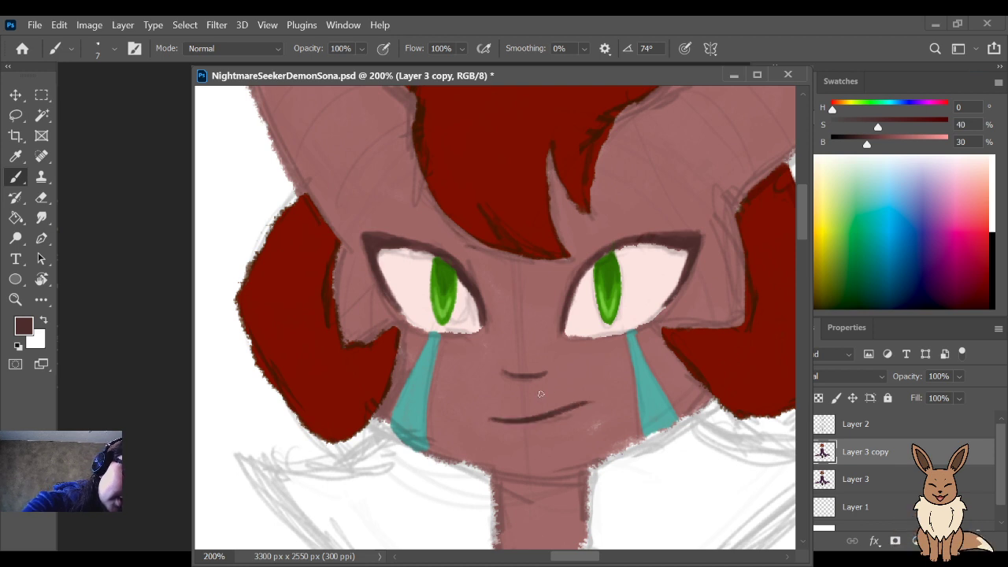
pyautogui.hotkey('ctrl', 'z')
pyautogui.moveTo(495, 420); pyautogui.dragTo(573, 413)
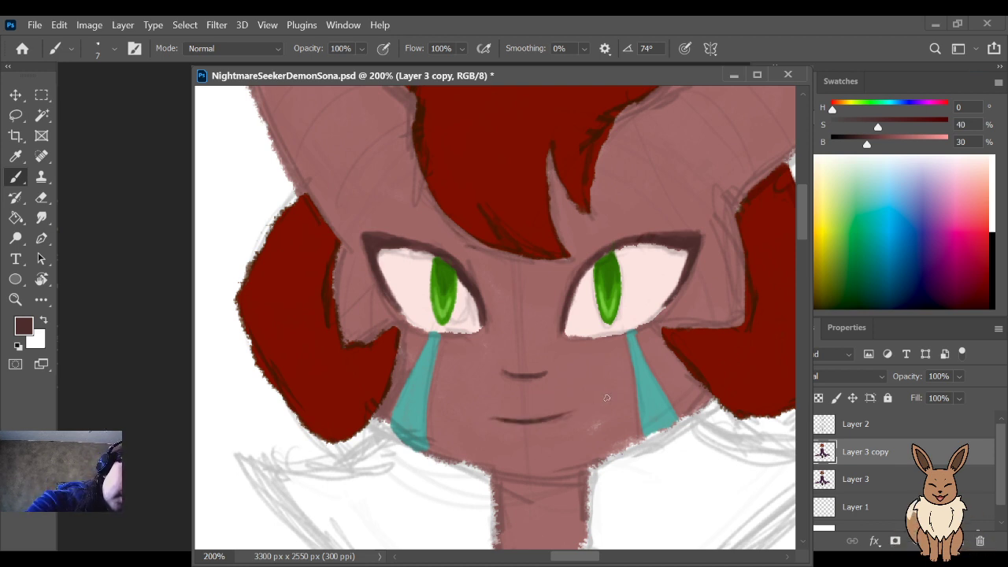
pyautogui.hotkey('ctrl', 'z')
pyautogui.moveTo(496, 421); pyautogui.dragTo(571, 416)
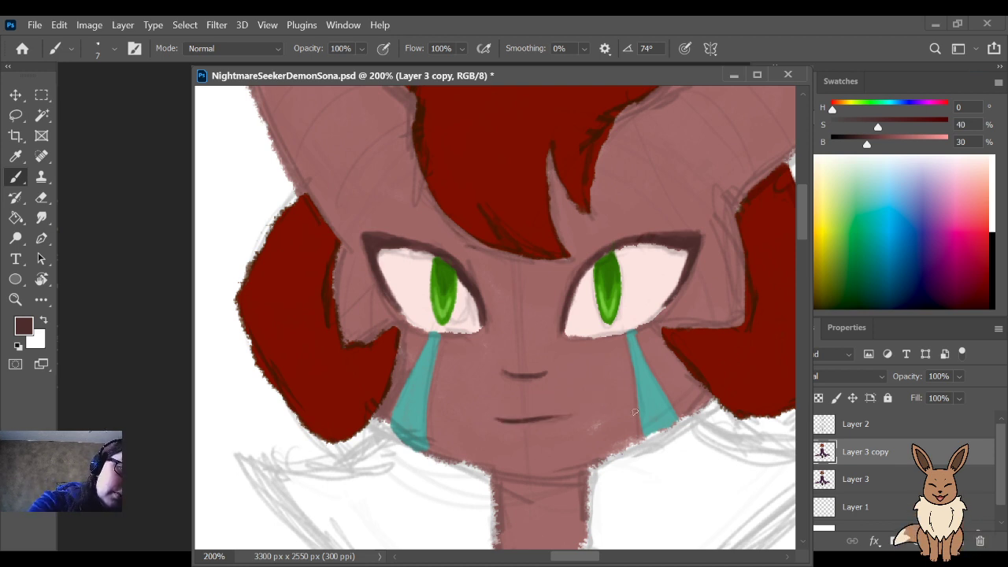
pyautogui.hotkey('ctrl', 'z')
pyautogui.moveTo(497, 420); pyautogui.dragTo(586, 419)
pyautogui.hotkey('ctrl', 'z')
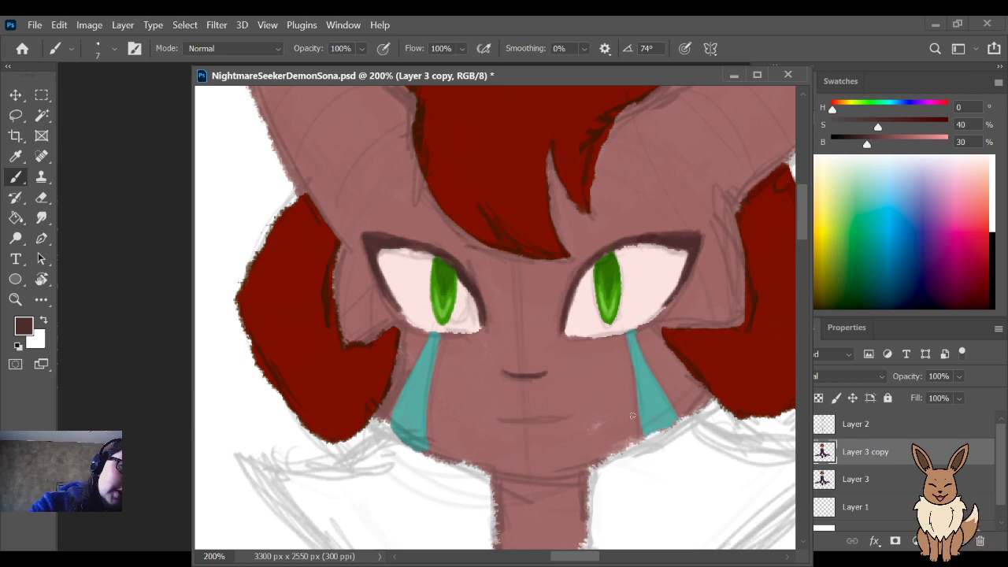
# Step: Paint the thin dark brown mouth line along its sketch with the canvas rotated to -82°, and reset the rotation
pyautogui.press('r')
pyautogui.moveTo(682, 512)
pyautogui.mouseDown()
pyautogui.moveTo(733, 292)
pyautogui.moveTo(740, 150)
pyautogui.moveTo(670, 223)
pyautogui.moveTo(611, 205)
pyautogui.mouseUp()
pyautogui.press('b')
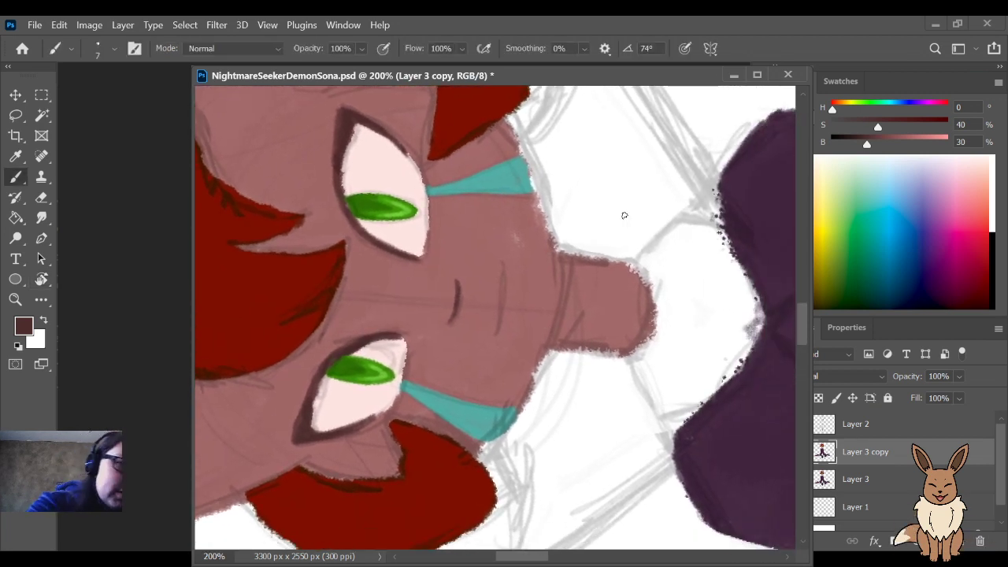
pyautogui.moveTo(502, 253); pyautogui.dragTo(497, 333)
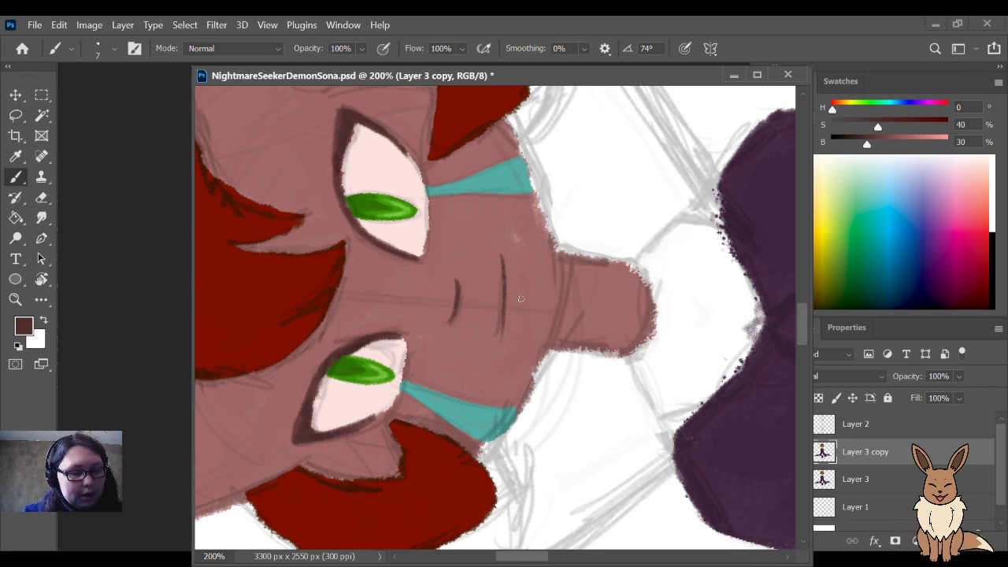
pyautogui.press('r')
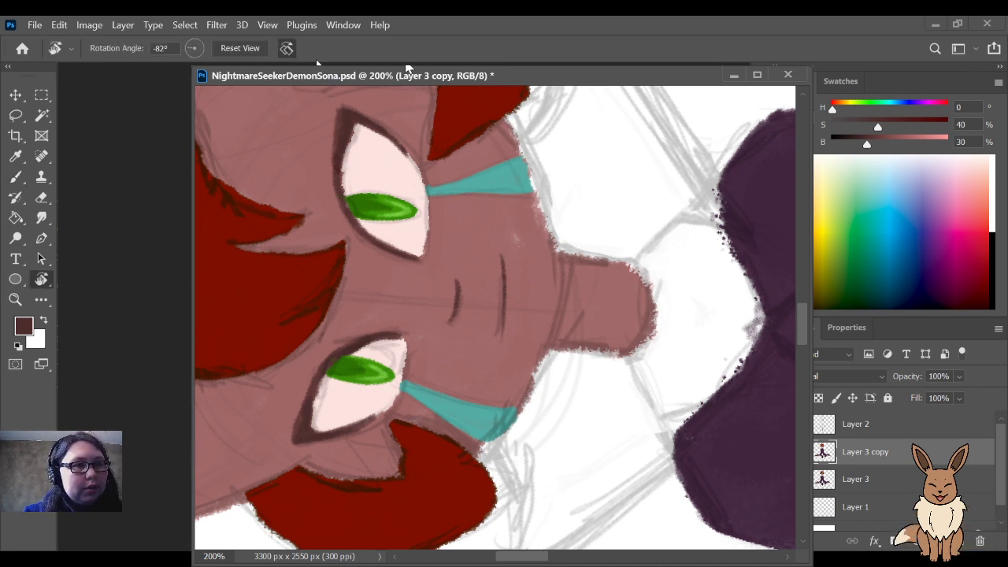
pyautogui.click(240, 48)
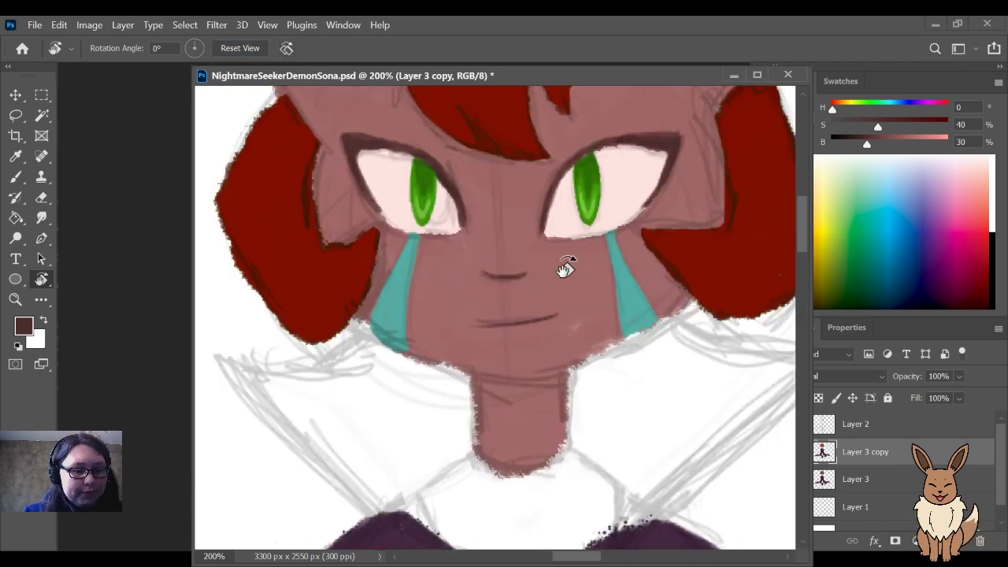
pyautogui.press('b')
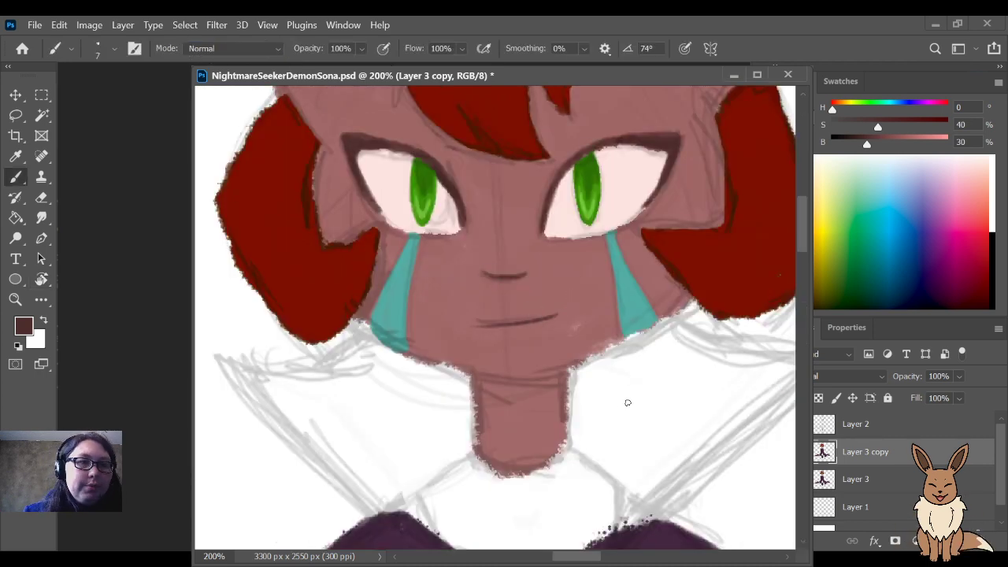
# Step: Examine the whole character from the horns down to the cape and boots
pyautogui.hotkey('ctrl', '-')
pyautogui.hotkey('ctrl', '-')
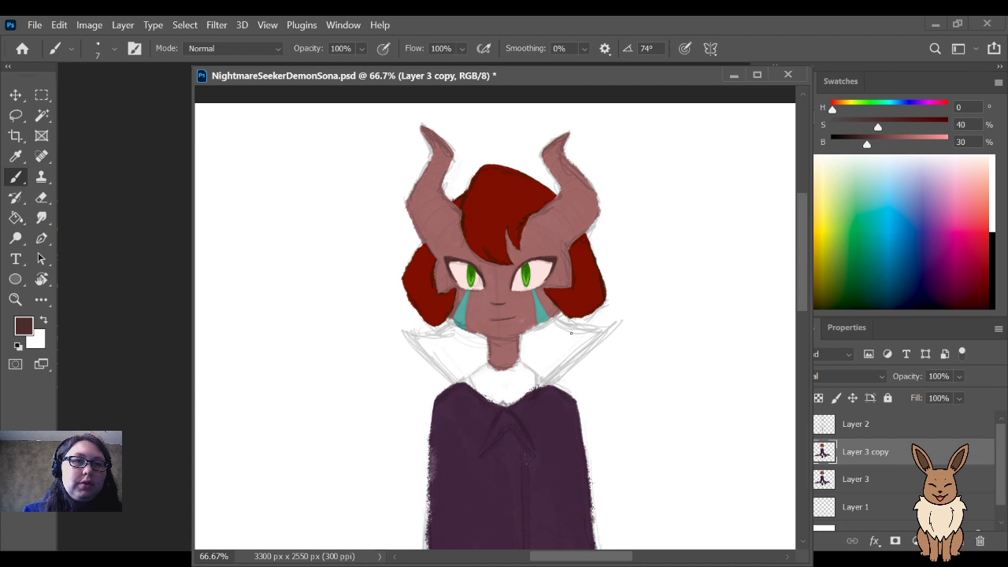
pyautogui.moveTo(599, 346)
pyautogui.mouseDown()
pyautogui.moveTo(596, 223)
pyautogui.moveTo(606, 416)
pyautogui.moveTo(610, 213)
pyautogui.mouseUp()
pyautogui.moveTo(587, 527); pyautogui.dragTo(577, 225)
pyautogui.hotkey('ctrl', '-')
pyautogui.hotkey('ctrl', '-')
pyautogui.hotkey('ctrl', '-')
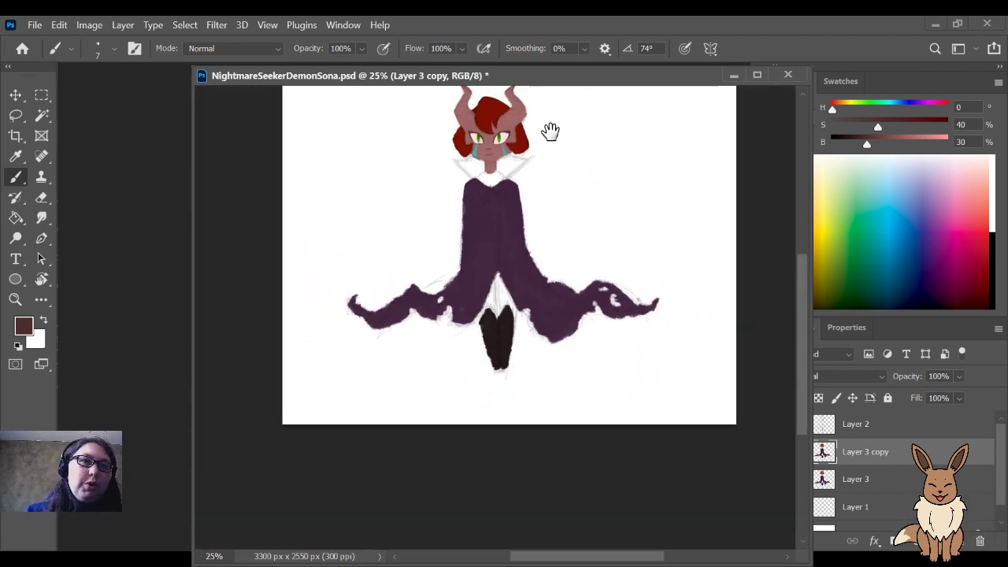
pyautogui.moveTo(551, 131); pyautogui.dragTo(554, 226)
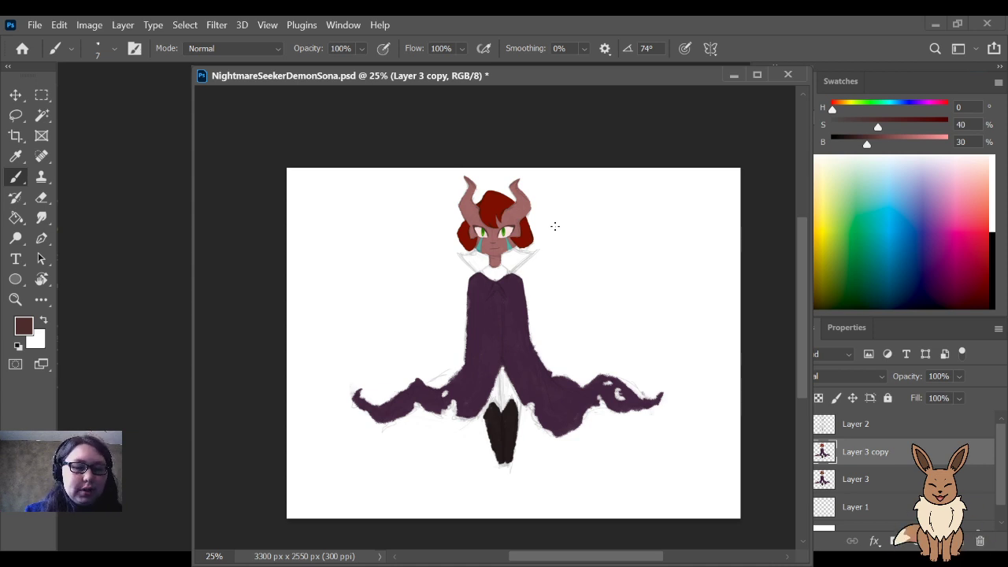
# Step: Sample the cape's purple as the foreground colour and lower its brightness to 12%
pyautogui.scroll(3, 554, 225)
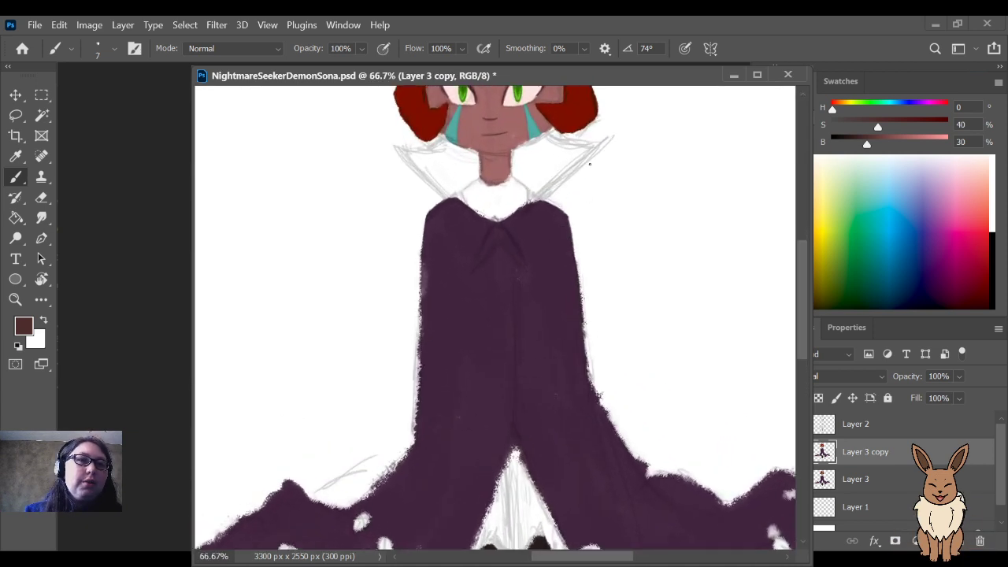
pyautogui.scroll(1, 582, 205)
pyautogui.moveTo(596, 175); pyautogui.dragTo(585, 309)
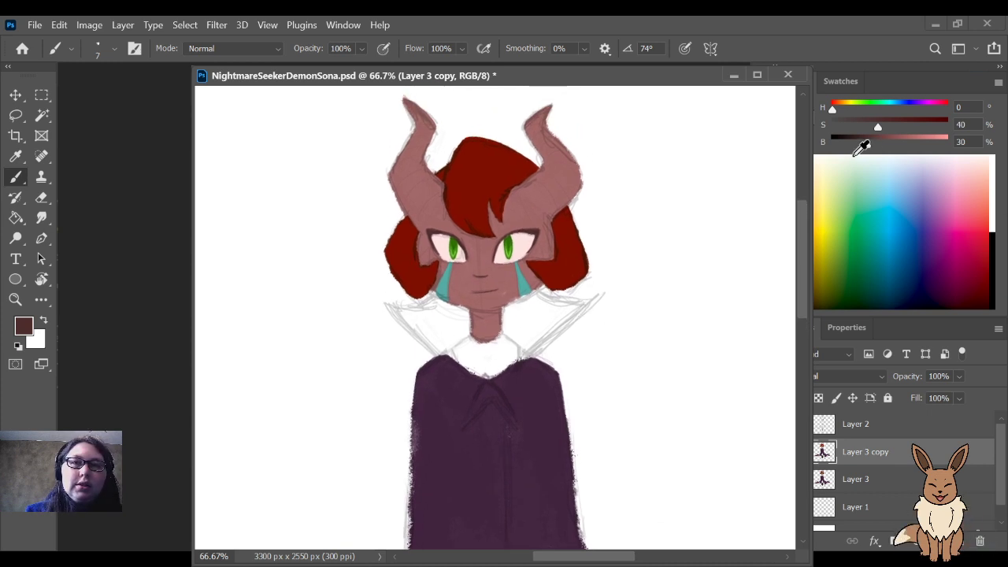
pyautogui.moveTo(866, 143)
pyautogui.mouseDown()
pyautogui.moveTo(849, 144)
pyautogui.moveTo(855, 129)
pyautogui.mouseUp()
pyautogui.press('i')
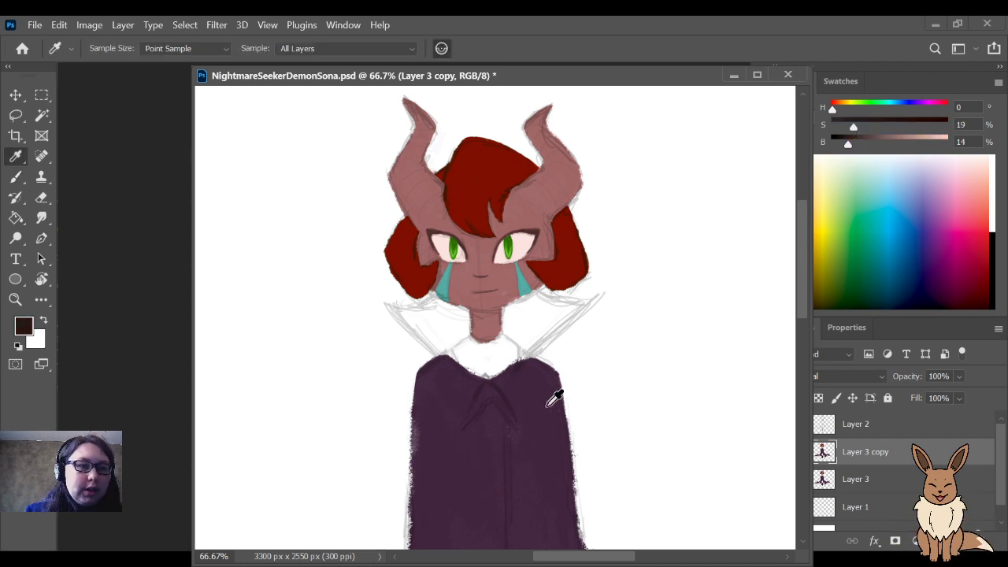
pyautogui.click(531, 400)
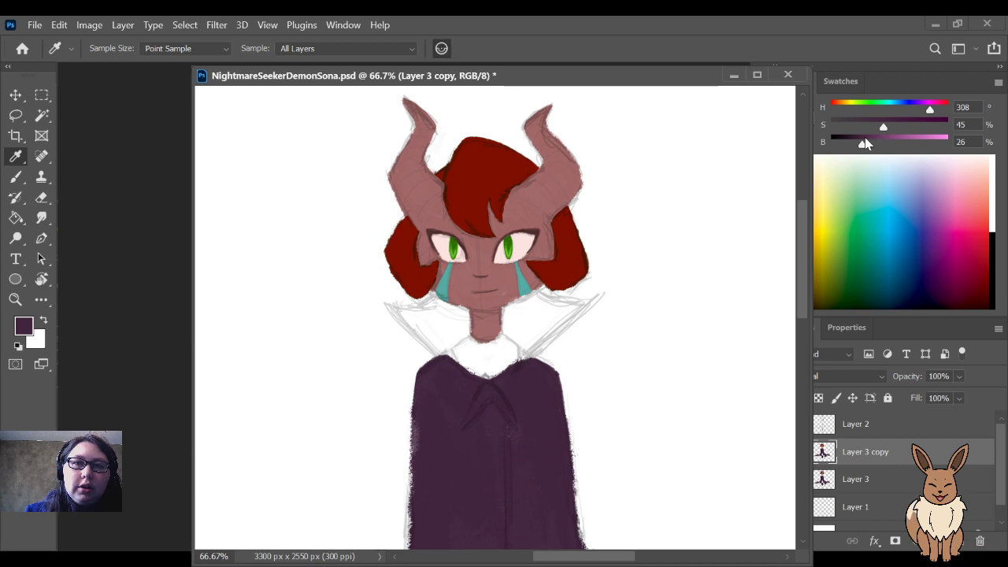
pyautogui.moveTo(862, 143); pyautogui.dragTo(847, 144)
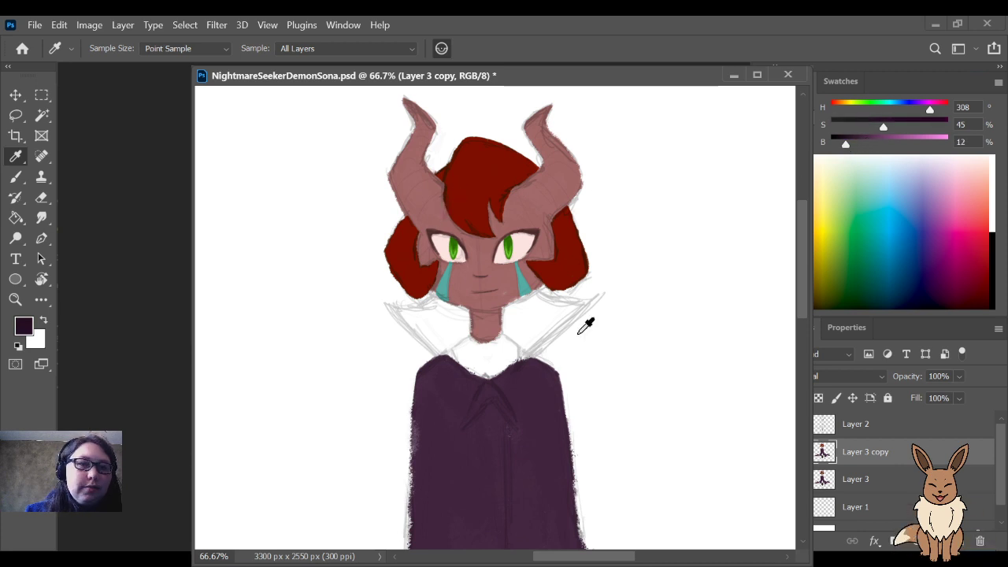
# Step: Add a new layer directly above Layer 3 for the collar
pyautogui.hotkey('ctrl', '+')
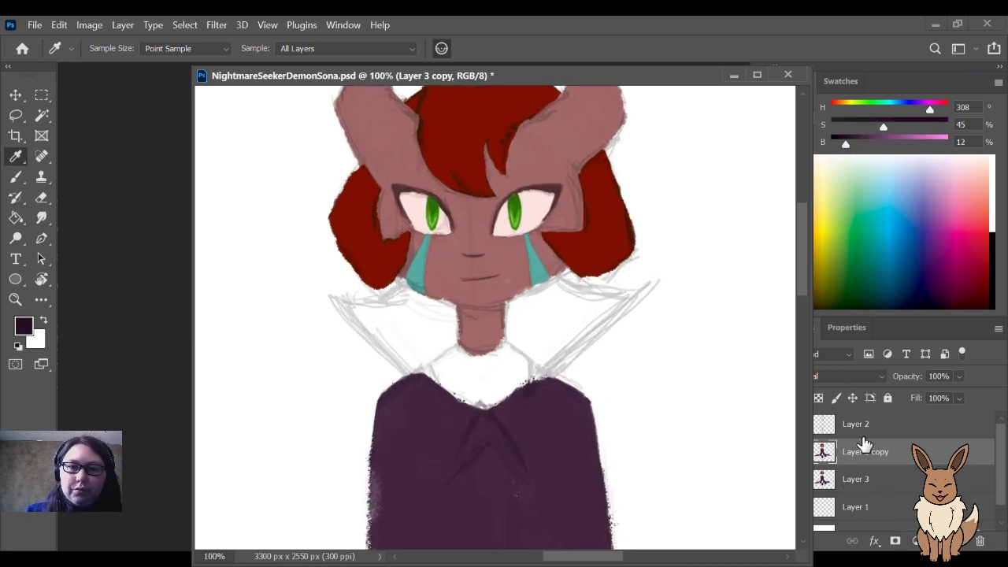
pyautogui.click(897, 478)
pyautogui.click(959, 540)
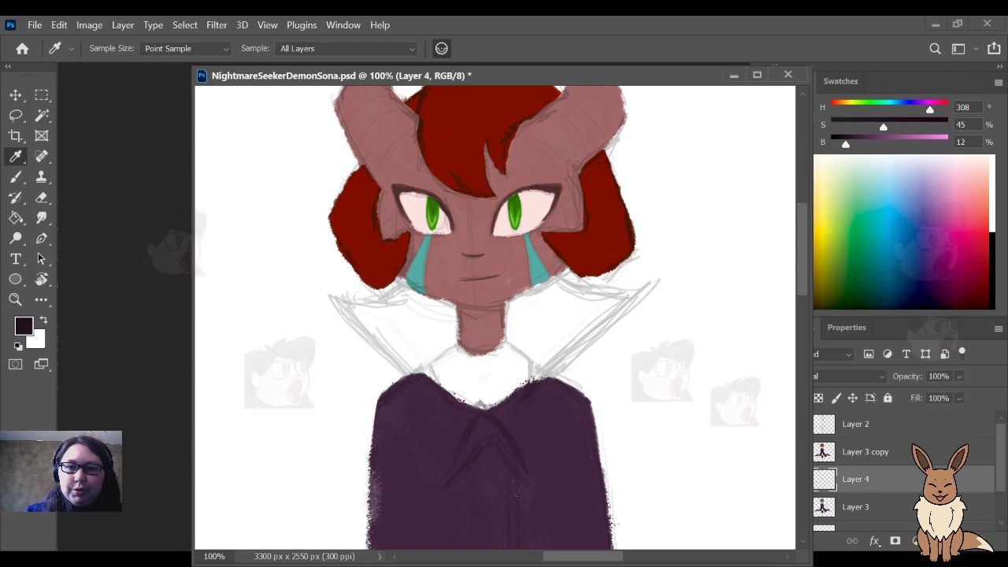
# Step: Outline the cape's raised collar along its sketch with the dark purple 9 px brush, and fill the enclosed area with the same colour
pyautogui.moveTo(625, 288)
pyautogui.mouseDown()
pyautogui.moveTo(607, 342)
pyautogui.moveTo(528, 425)
pyautogui.mouseUp()
pyautogui.press('b')
pyautogui.hotkey('ctrl', 'z')
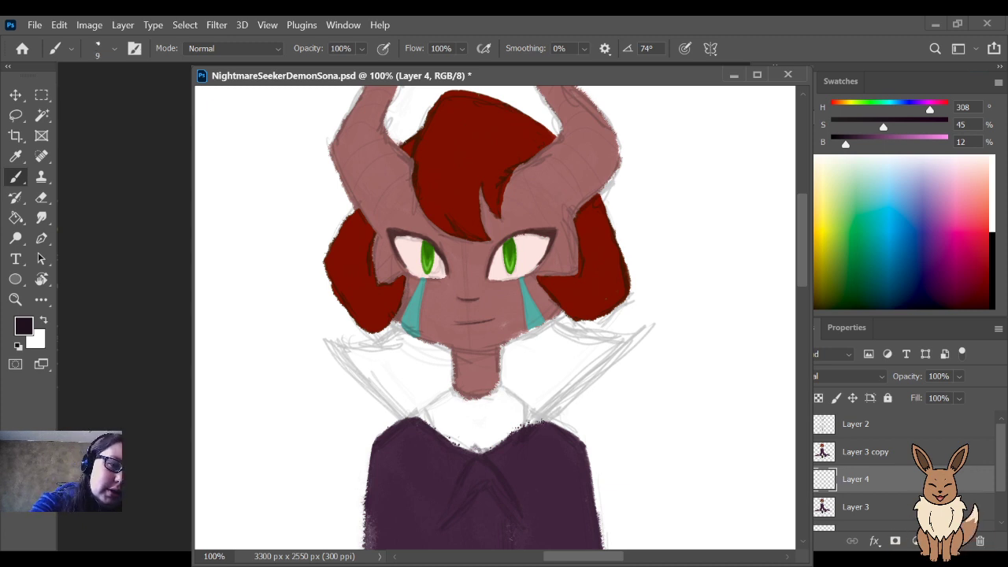
pyautogui.moveTo(542, 423); pyautogui.dragTo(644, 326)
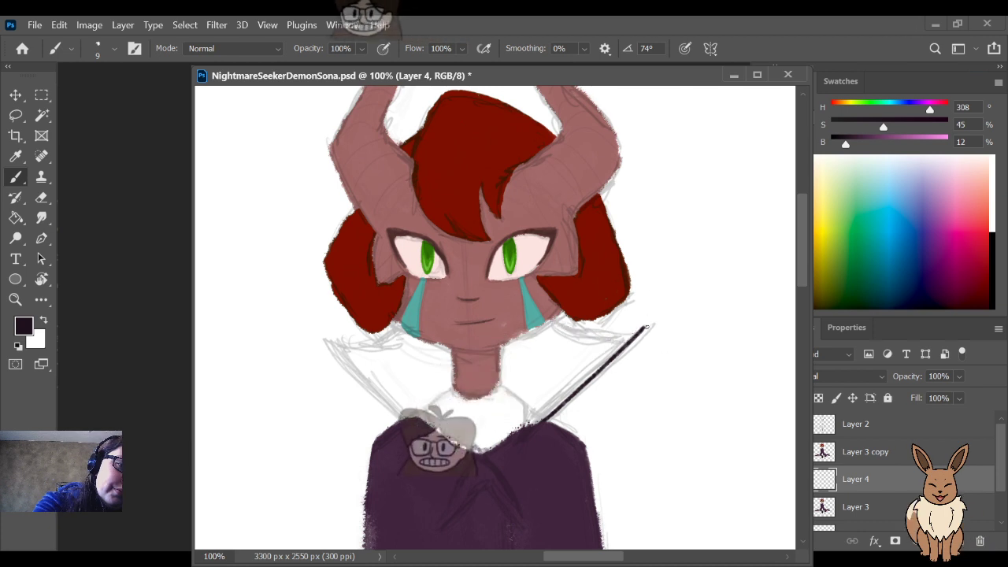
pyautogui.moveTo(643, 329); pyautogui.dragTo(555, 319)
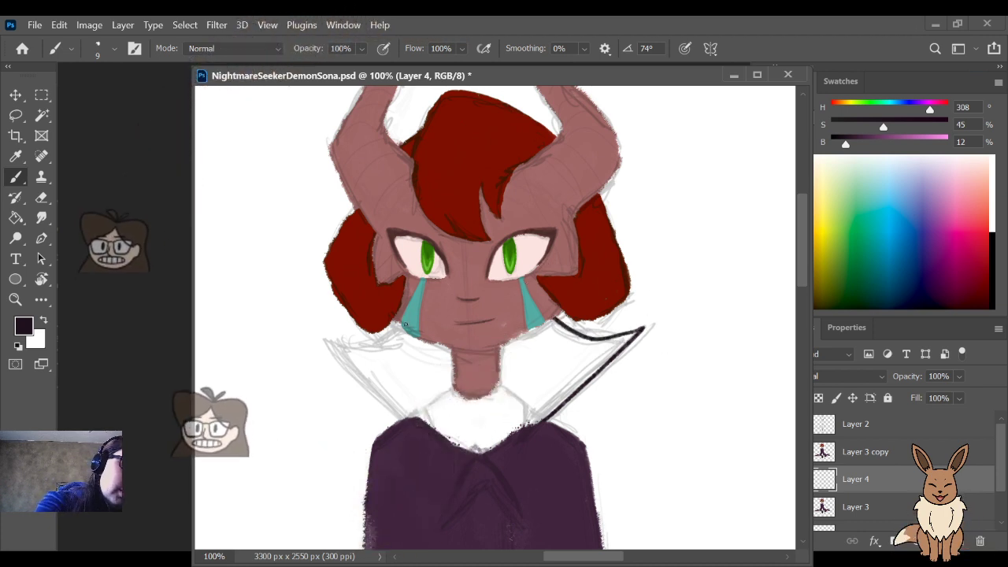
pyautogui.moveTo(402, 331)
pyautogui.mouseDown()
pyautogui.moveTo(358, 343)
pyautogui.moveTo(324, 341)
pyautogui.mouseUp()
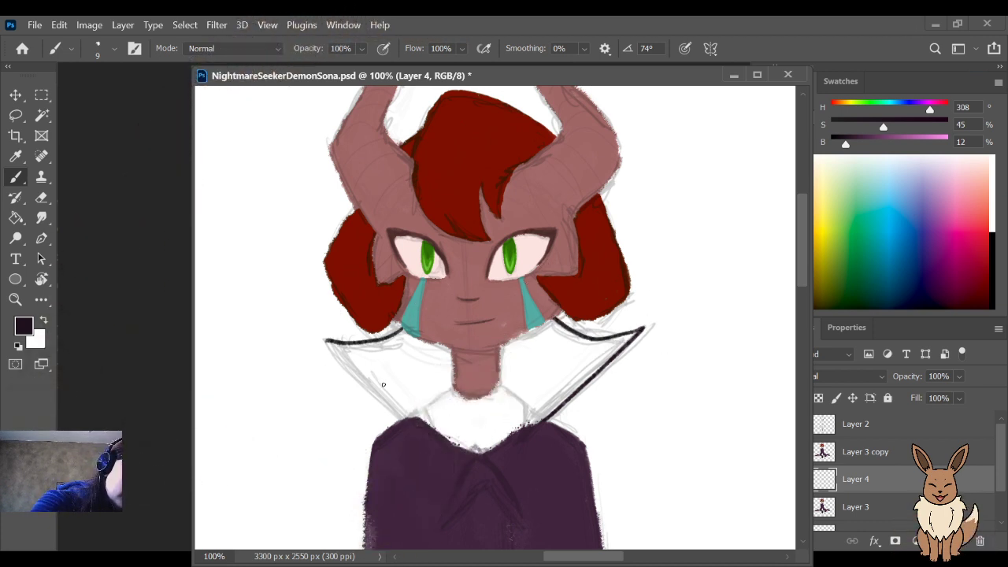
pyautogui.moveTo(409, 417); pyautogui.dragTo(357, 374)
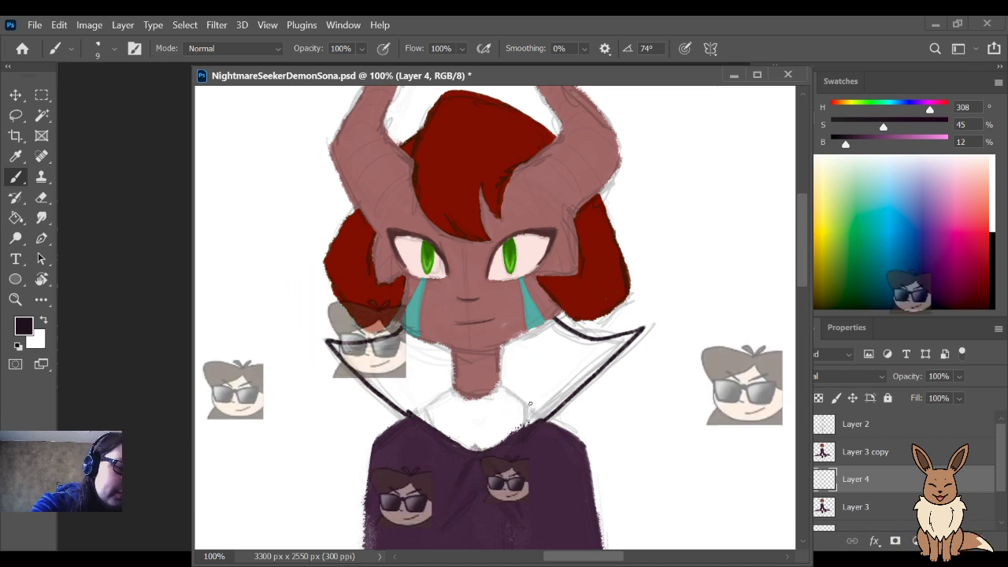
pyautogui.press('g')
pyautogui.click(533, 373)
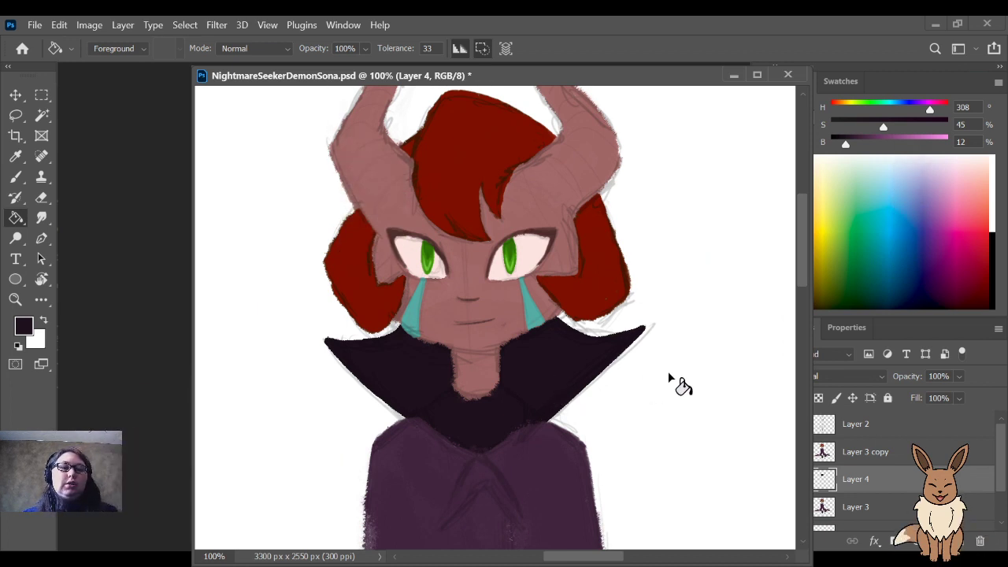
# Step: Merge Layer 3 copy down into the collar's Layer 4
pyautogui.hotkey('ctrl', '-')
pyautogui.hotkey('ctrl', '-')
pyautogui.hotkey('ctrl', '-')
pyautogui.hotkey('ctrl', '-')
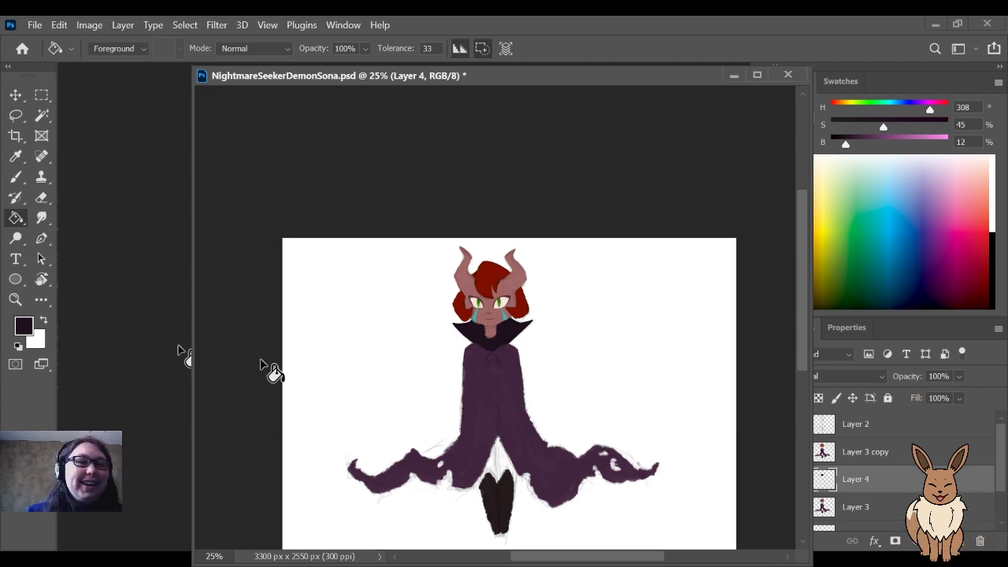
pyautogui.hotkey('ctrl', '+')
pyautogui.hotkey('ctrl', '+')
pyautogui.hotkey('ctrl', '+')
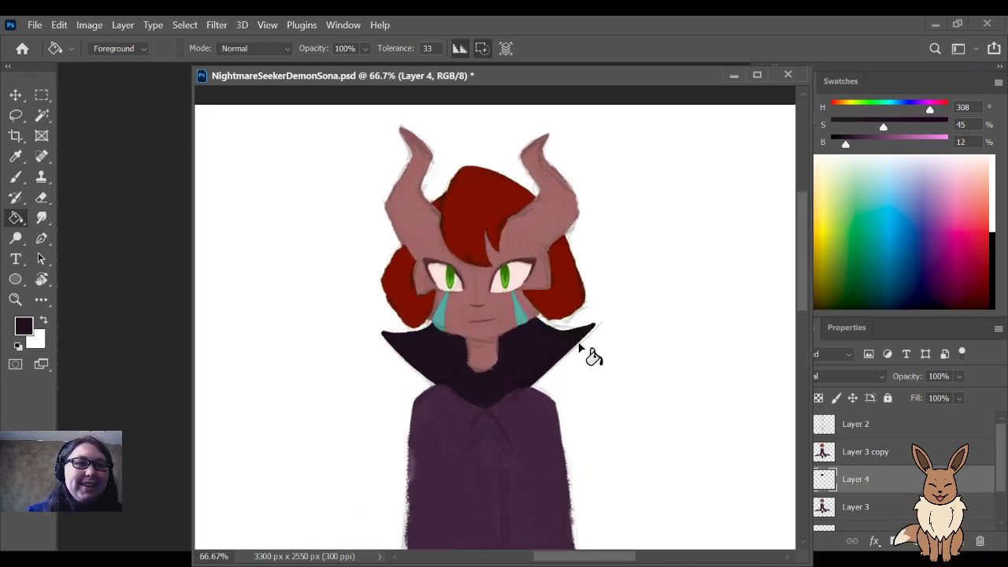
pyautogui.moveTo(596, 399)
pyautogui.mouseDown()
pyautogui.moveTo(632, 367)
pyautogui.moveTo(603, 283)
pyautogui.moveTo(615, 396)
pyautogui.mouseUp()
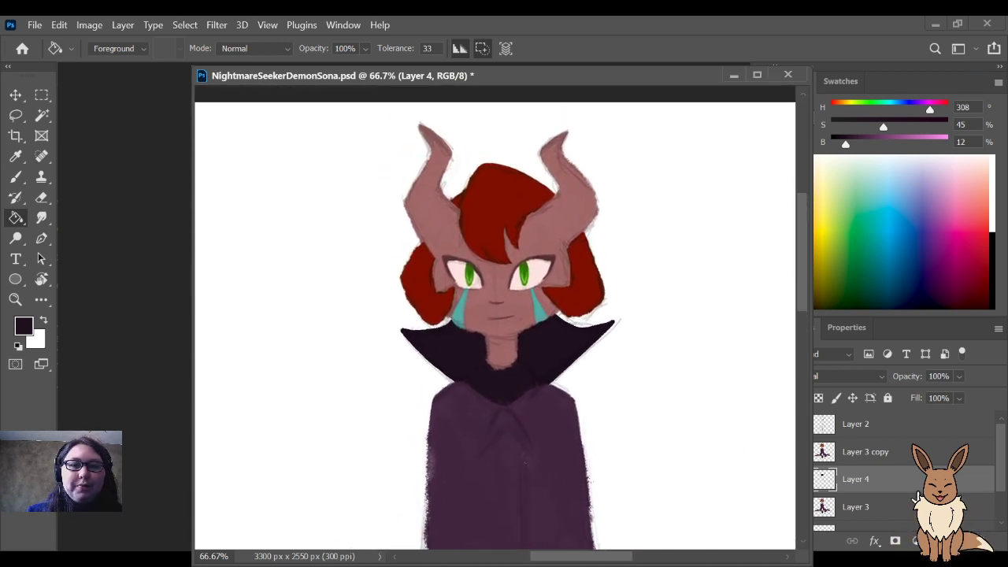
pyautogui.click(874, 454)
pyautogui.press('Delete')
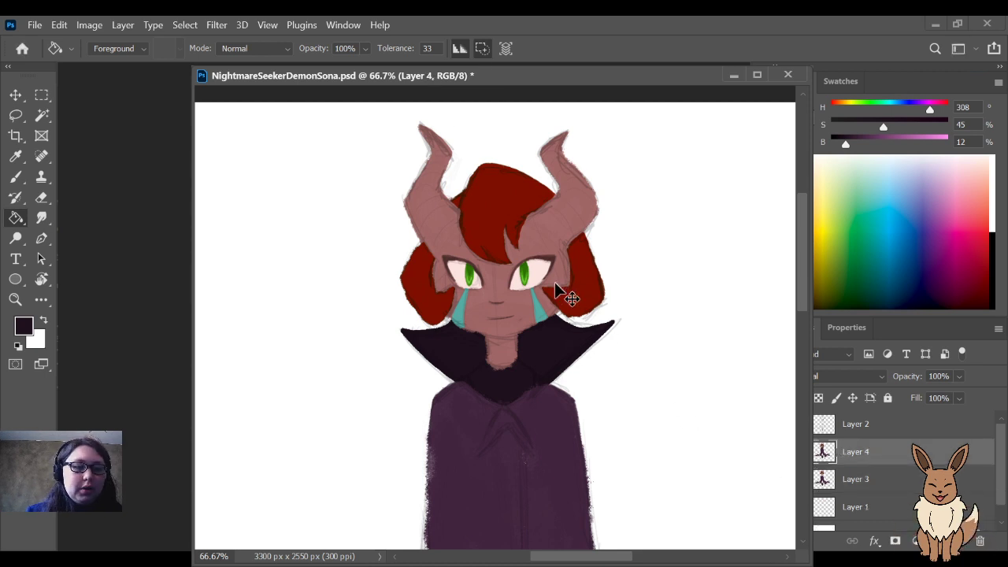
# Step: Sample the collar's dark purple and clean up its ragged edges along both sides of the neck and below the jaw
pyautogui.hotkey('ctrl', '+')
pyautogui.hotkey('ctrl', '+')
pyautogui.press('i')
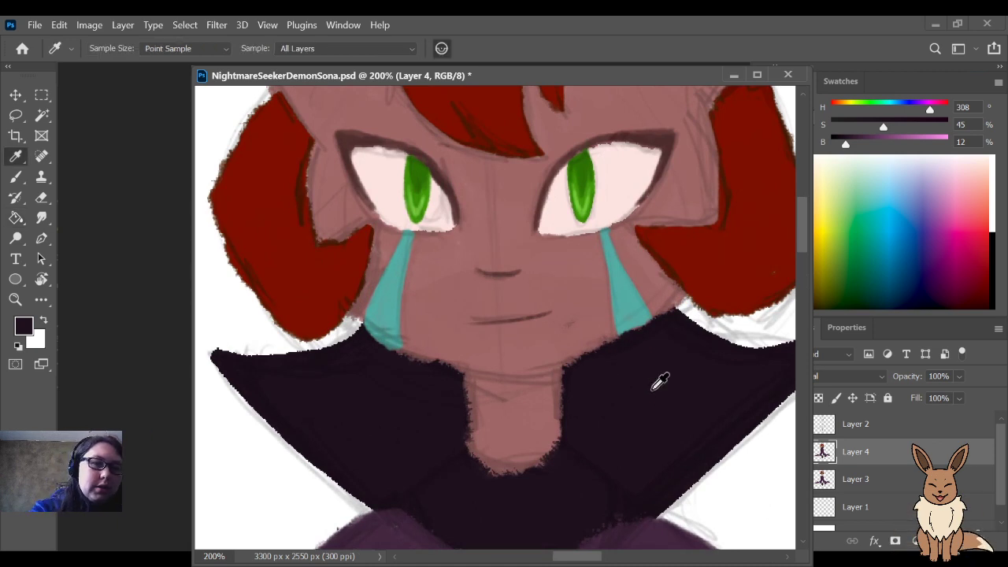
pyautogui.click(606, 418)
pyautogui.press('b')
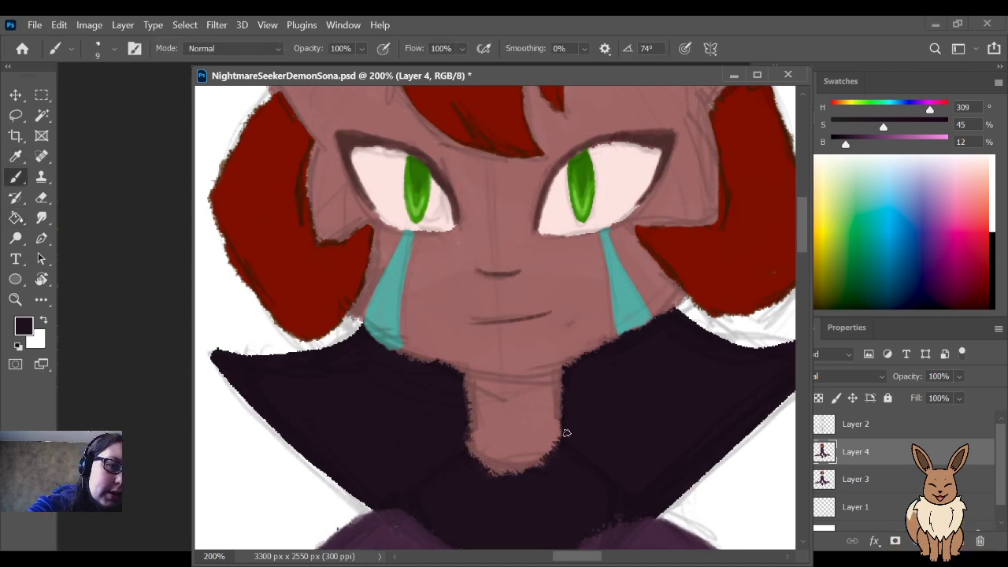
pyautogui.moveTo(564, 430); pyautogui.dragTo(568, 398)
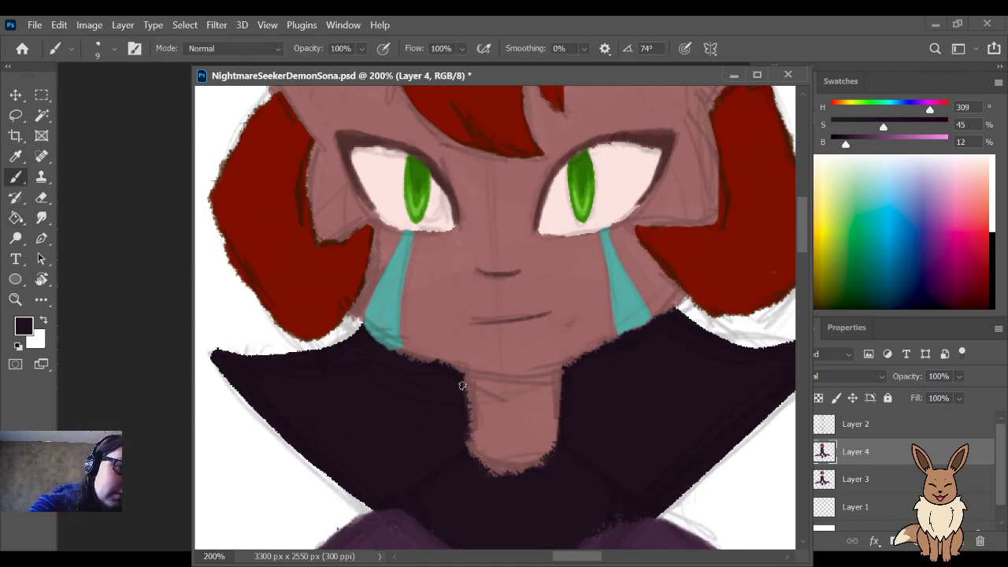
pyautogui.moveTo(466, 383); pyautogui.dragTo(464, 453)
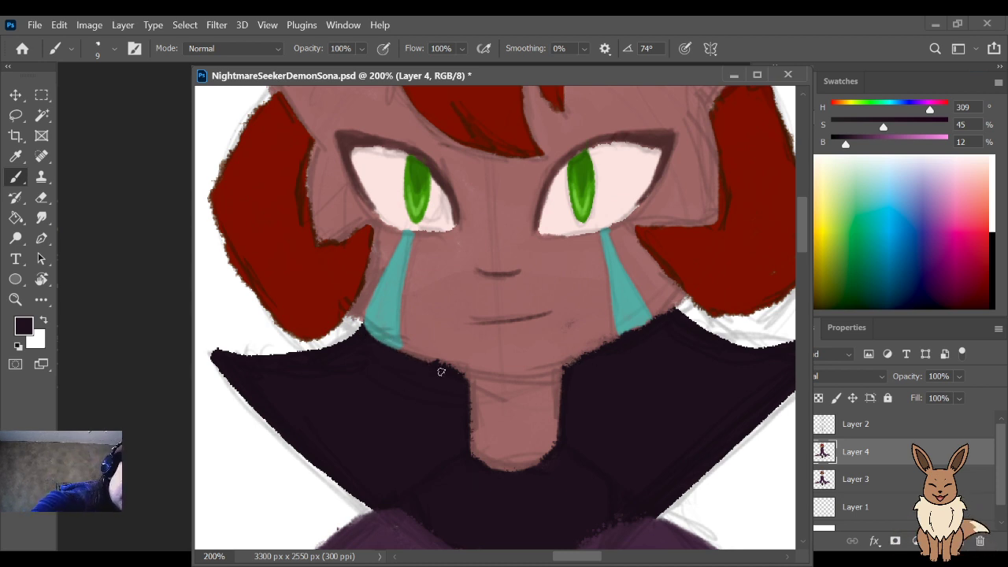
# Step: Sample the hair's dark red and paint over the rough sketch edges around the side locks and the top of the hair
pyautogui.scroll(-4, 440, 371)
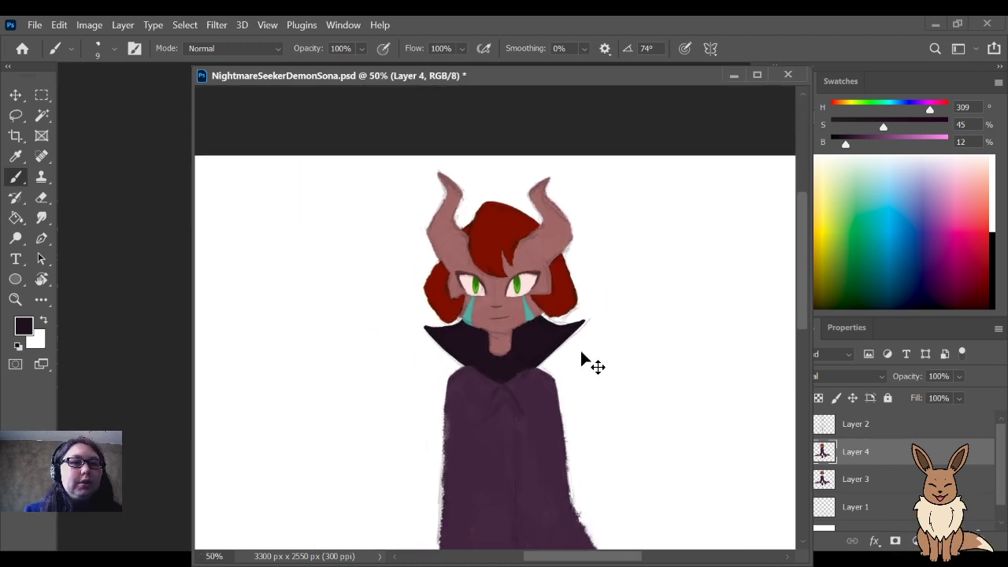
pyautogui.scroll(2, 579, 347)
pyautogui.scroll(3, 417, 263)
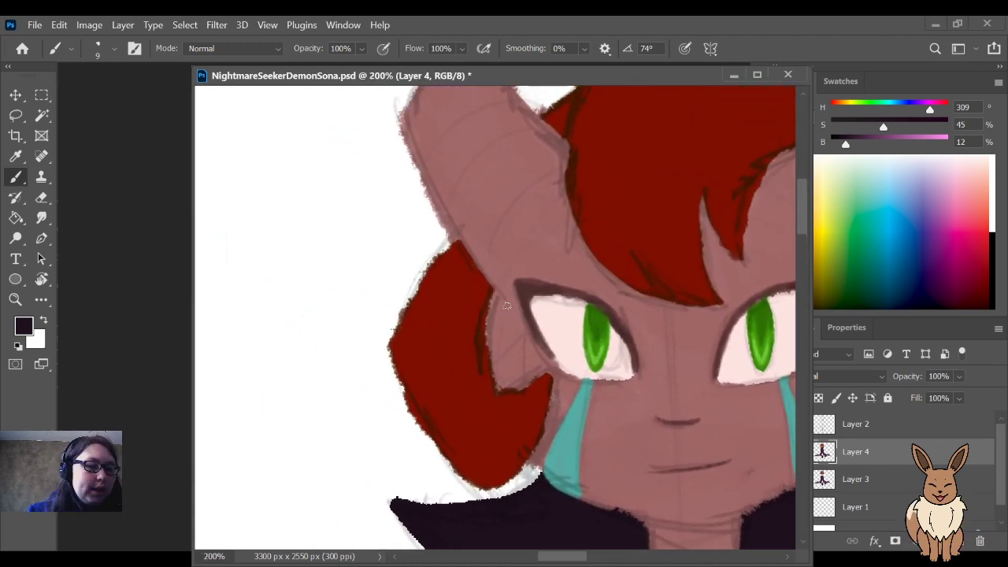
pyautogui.press('i')
pyautogui.click(427, 331)
pyautogui.press('b')
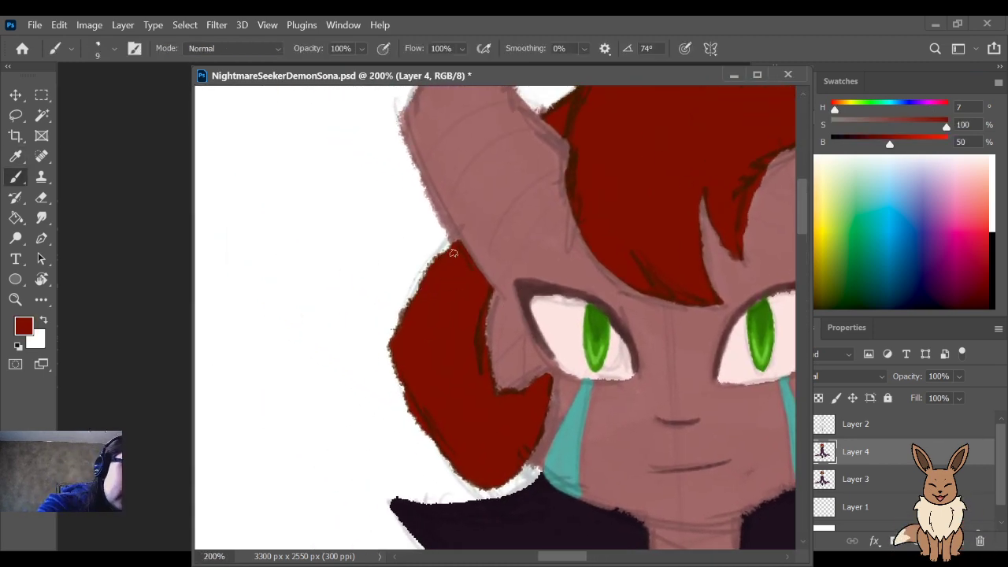
pyautogui.moveTo(452, 241)
pyautogui.mouseDown()
pyautogui.moveTo(401, 316)
pyautogui.moveTo(449, 246)
pyautogui.moveTo(389, 343)
pyautogui.moveTo(417, 283)
pyautogui.mouseUp()
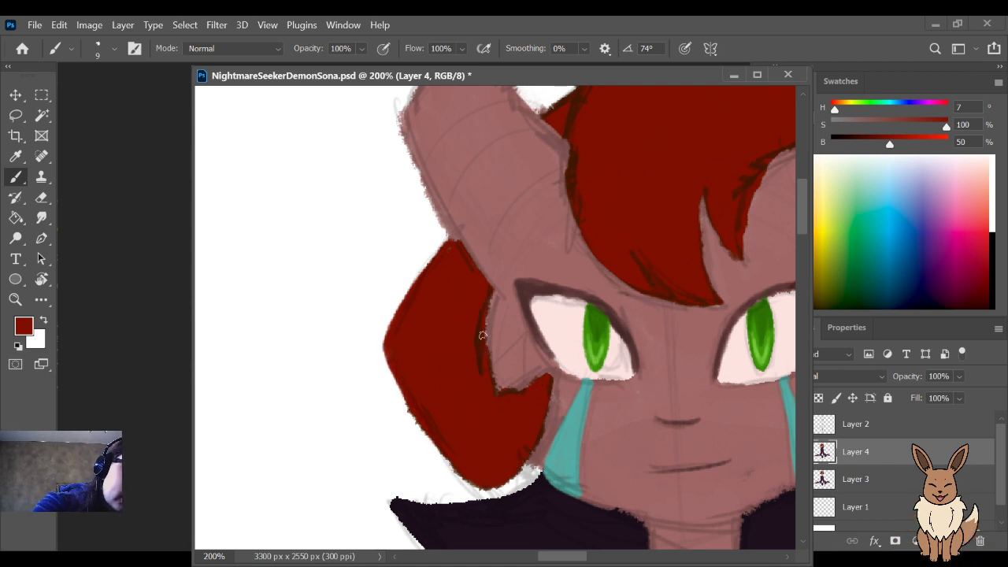
pyautogui.moveTo(491, 270); pyautogui.dragTo(440, 327)
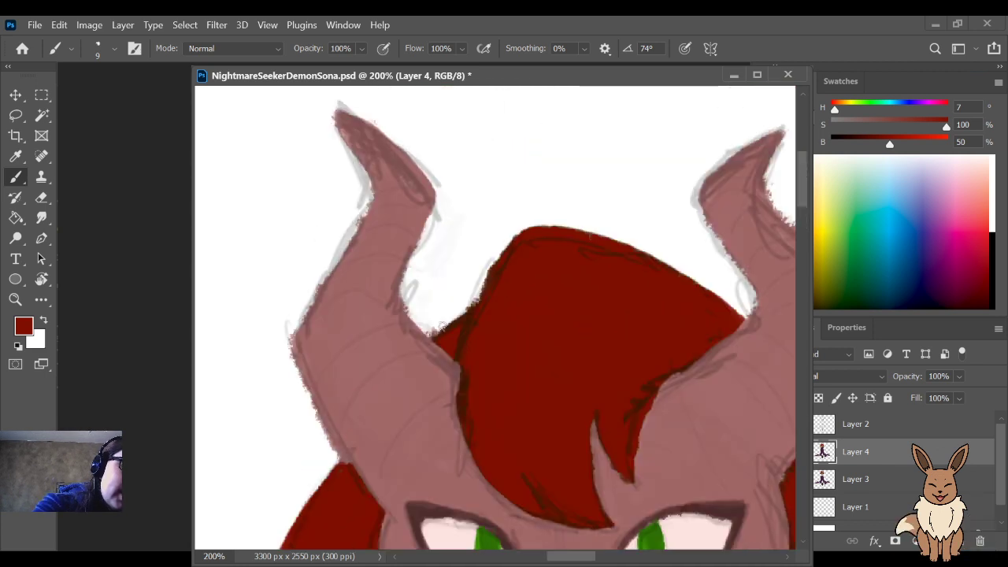
pyautogui.moveTo(705, 462)
pyautogui.mouseDown()
pyautogui.moveTo(670, 438)
pyautogui.moveTo(547, 435)
pyautogui.mouseUp()
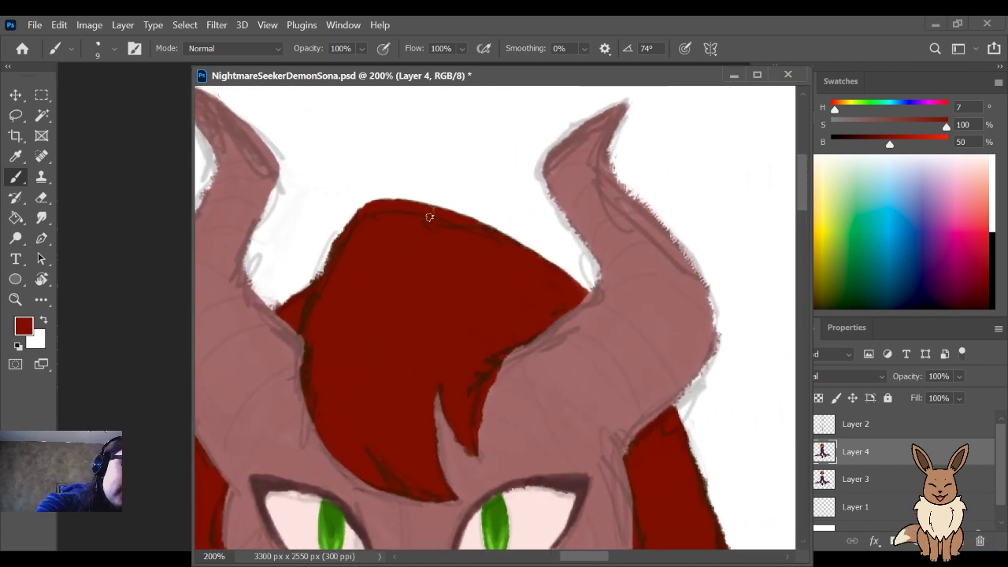
pyautogui.moveTo(679, 456); pyautogui.dragTo(650, 247)
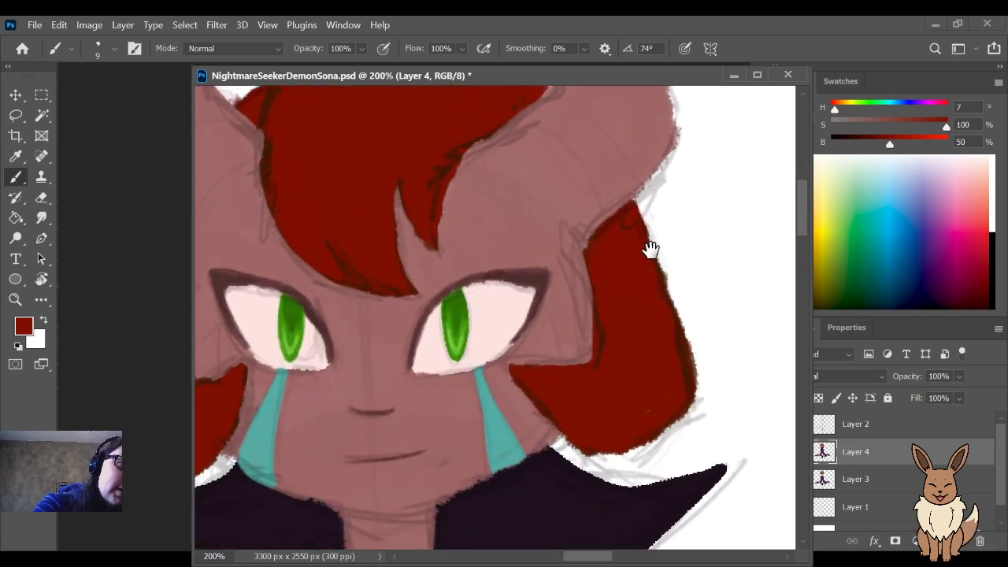
pyautogui.moveTo(586, 247); pyautogui.dragTo(628, 209)
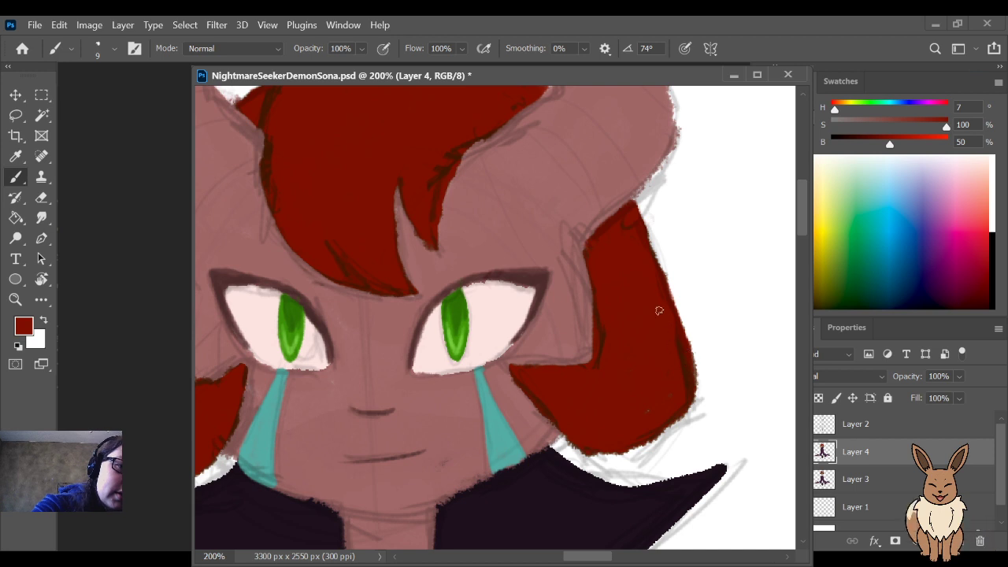
# Step: Examine the whole character from horns to boots, and the cape around the collar
pyautogui.hotkey('ctrl', '-')
pyautogui.hotkey('ctrl', '-')
pyautogui.hotkey('ctrl', '-')
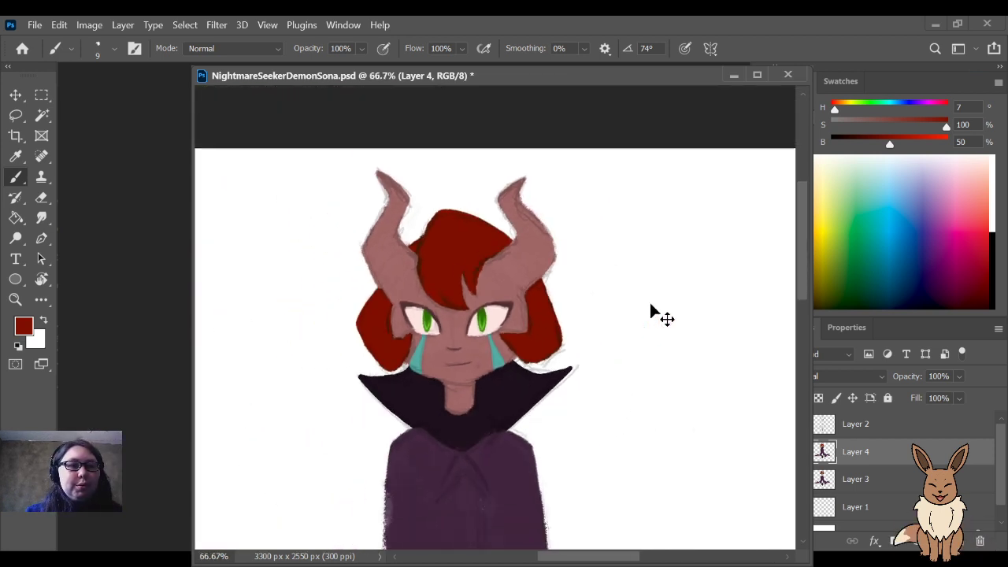
pyautogui.hotkey('ctrl', '-')
pyautogui.moveTo(570, 457); pyautogui.dragTo(590, 268)
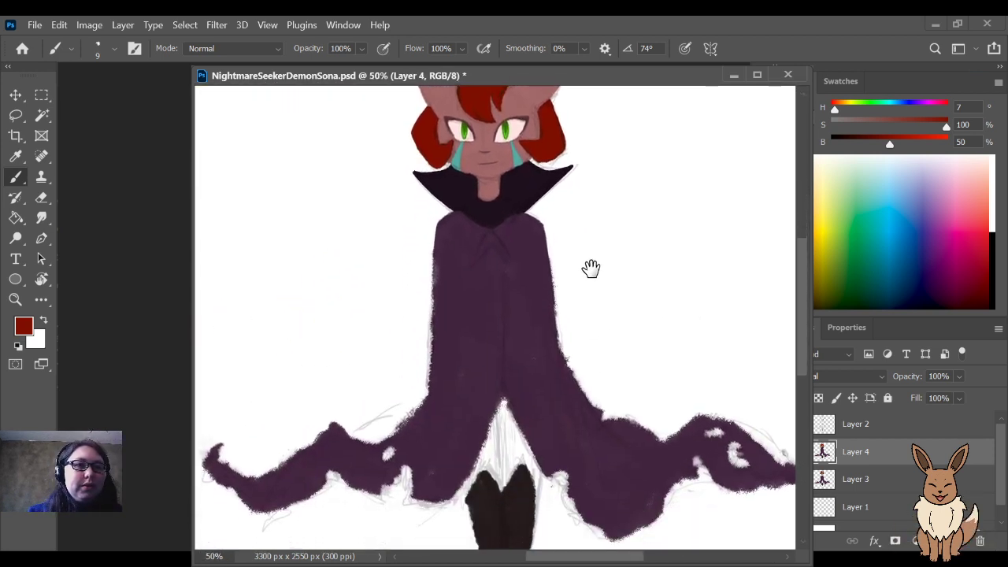
pyautogui.hotkey('ctrl', '-')
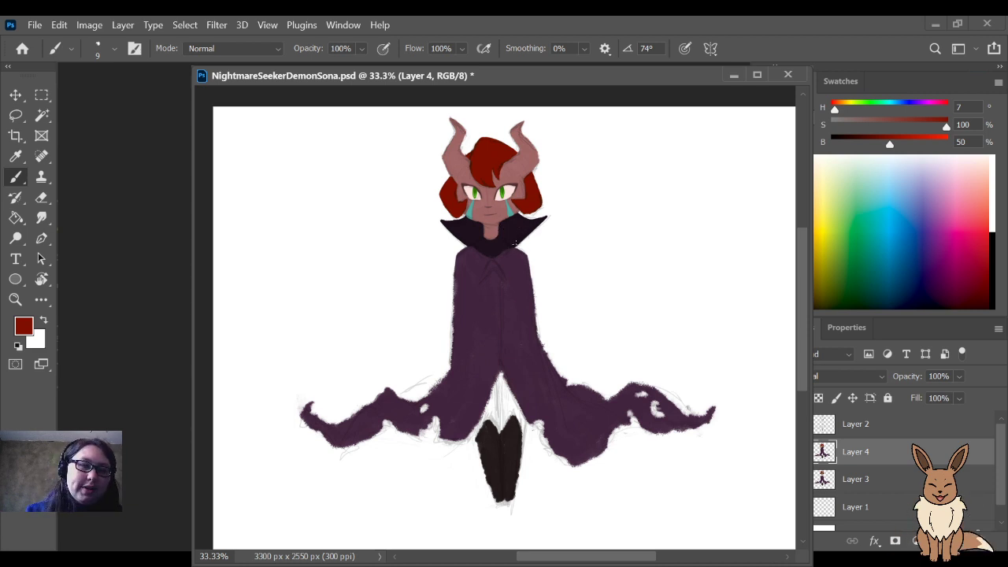
pyautogui.scroll(5, 573, 239)
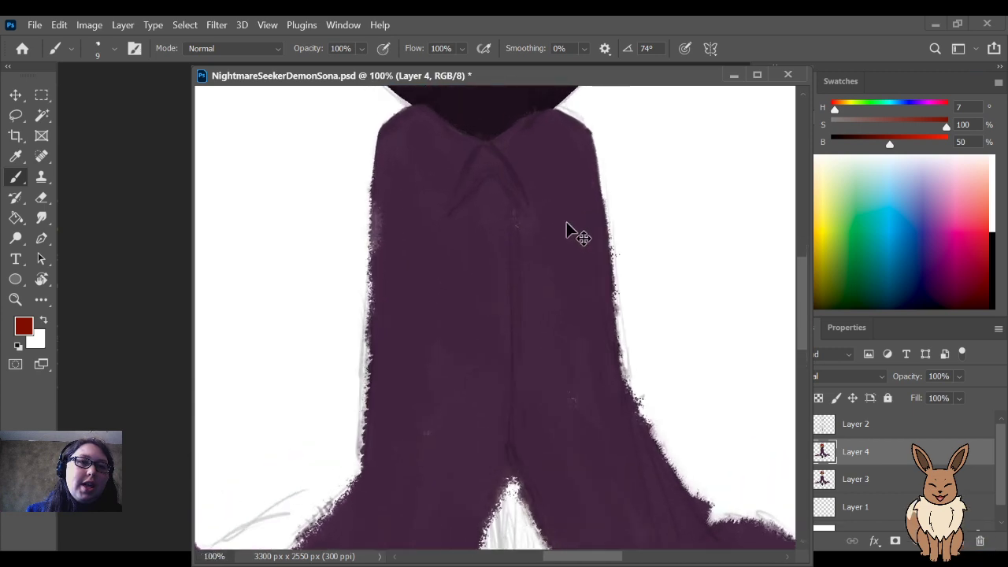
pyautogui.moveTo(535, 131); pyautogui.dragTo(593, 526)
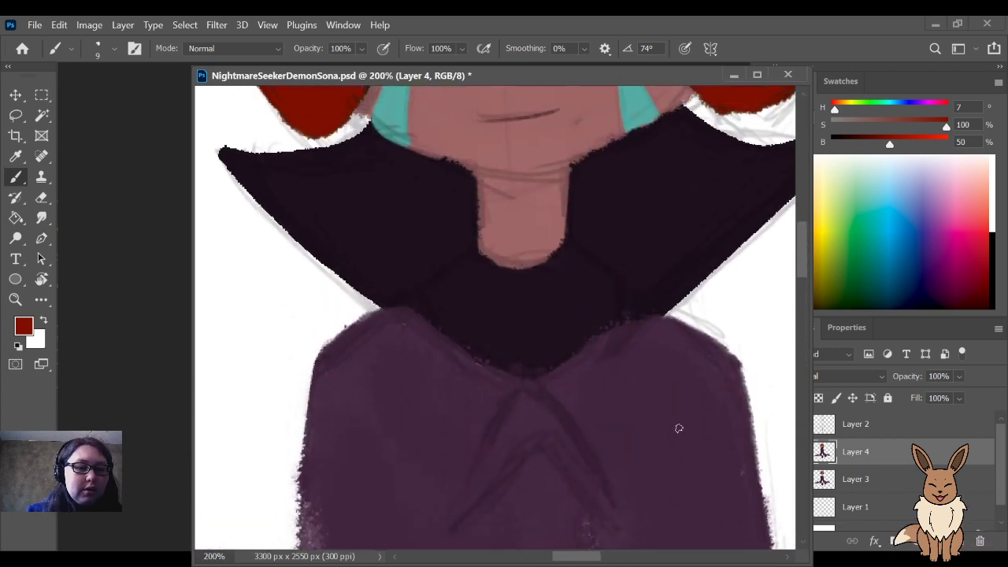
# Step: Sample the cape's purple as the foreground colour, and set its brightness to 45% and saturation to 12%
pyautogui.press('i')
pyautogui.click(551, 270)
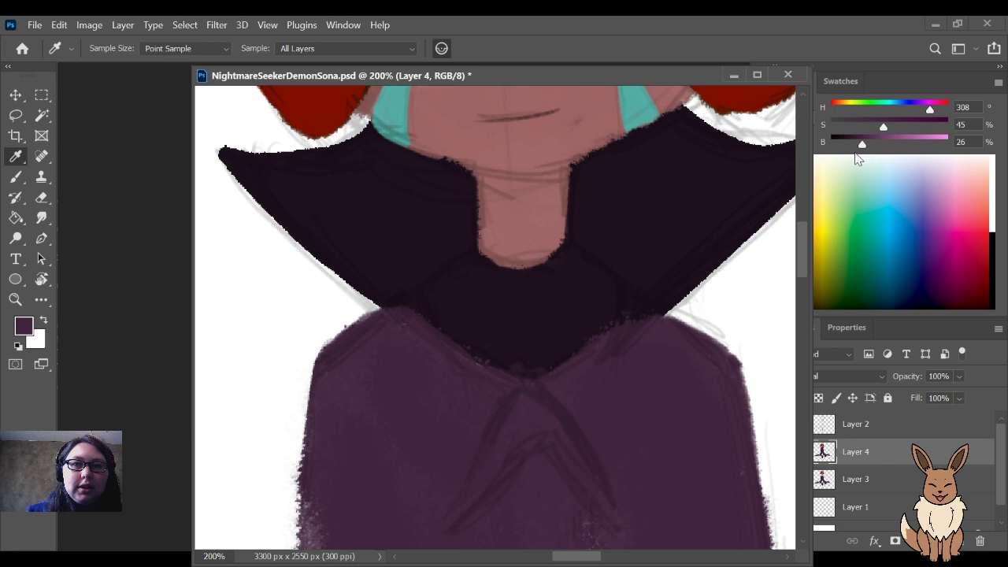
pyautogui.moveTo(861, 143); pyautogui.dragTo(876, 142)
pyautogui.moveTo(882, 126); pyautogui.dragTo(847, 128)
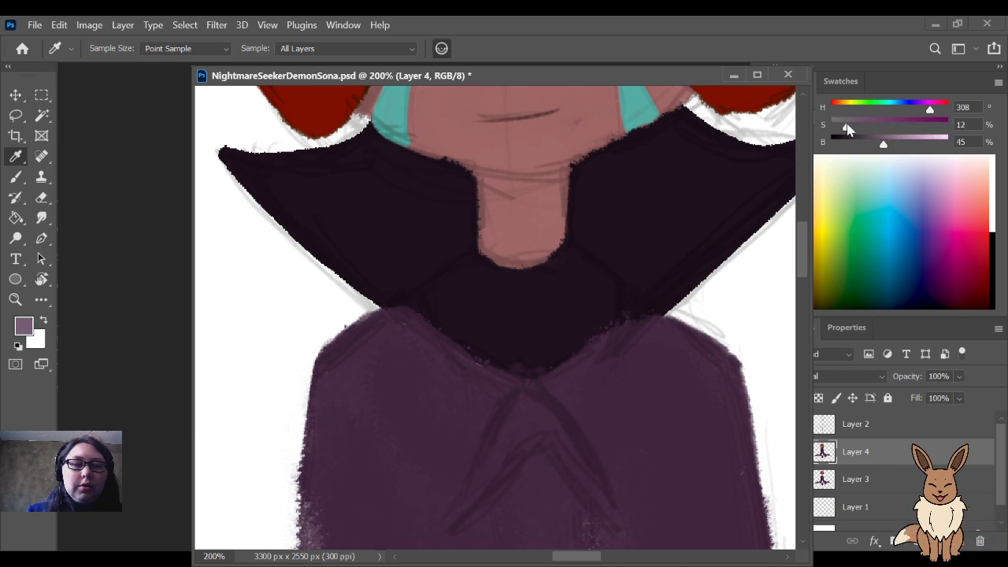
pyautogui.press('b')
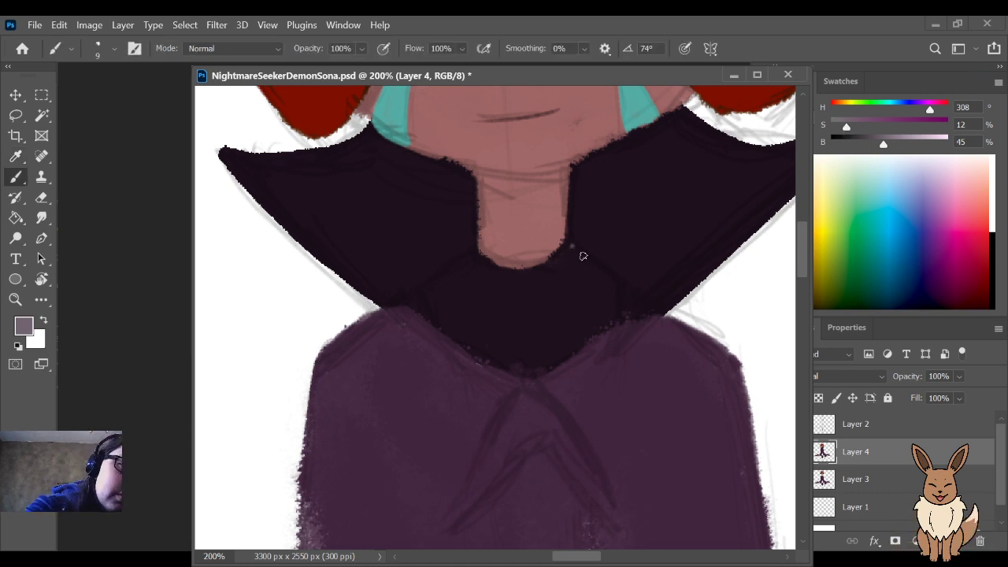
# Step: Outline the panel between the neck and the cape in the greyish purple, and fill its interior with the Paint Bucket
pyautogui.moveTo(580, 254)
pyautogui.mouseDown()
pyautogui.moveTo(605, 278)
pyautogui.moveTo(575, 248)
pyautogui.moveTo(632, 296)
pyautogui.mouseUp()
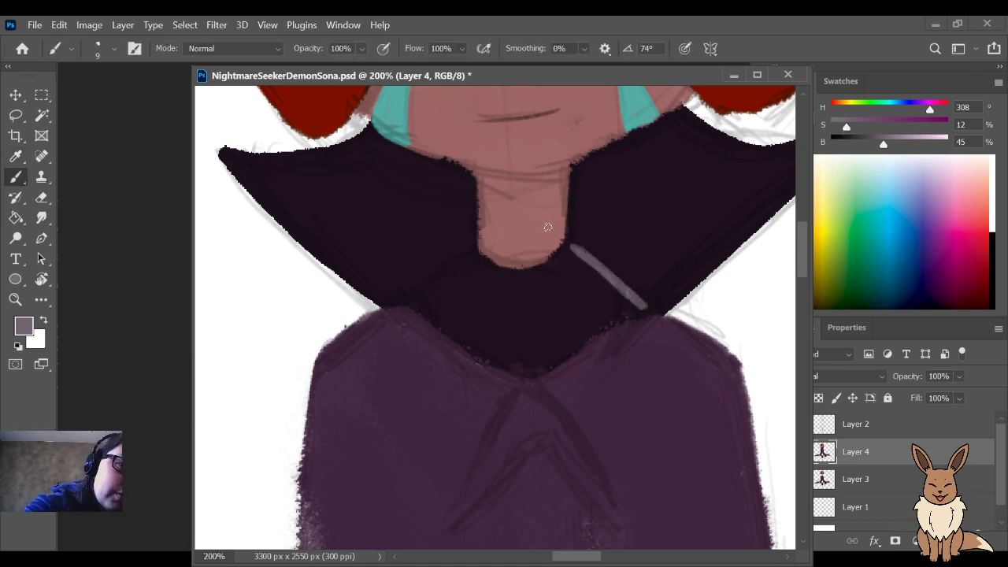
pyautogui.moveTo(571, 240); pyautogui.dragTo(569, 246)
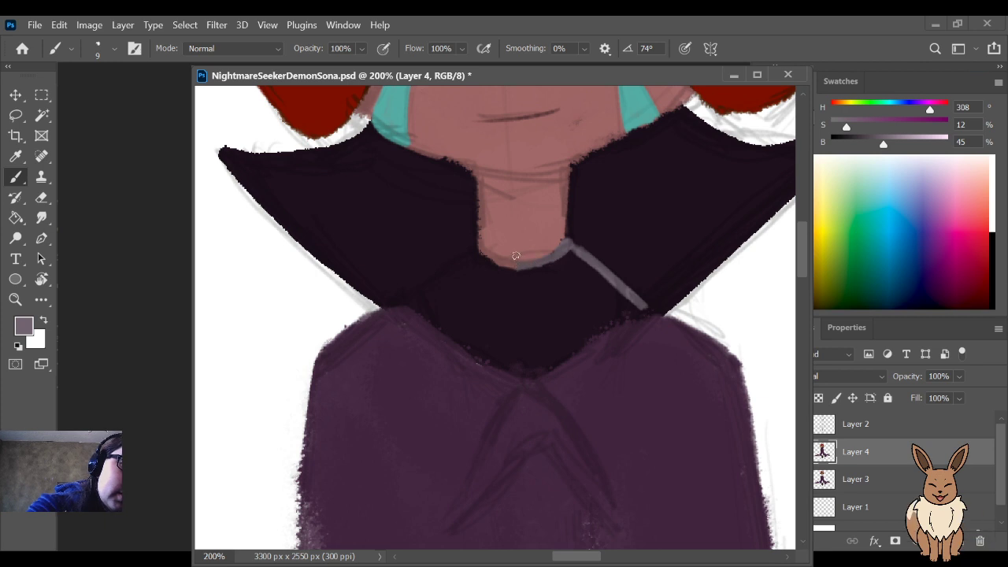
pyautogui.moveTo(474, 252)
pyautogui.mouseDown()
pyautogui.moveTo(509, 269)
pyautogui.moveTo(472, 257)
pyautogui.moveTo(446, 274)
pyautogui.moveTo(457, 261)
pyautogui.moveTo(400, 301)
pyautogui.mouseUp()
pyautogui.press('e')
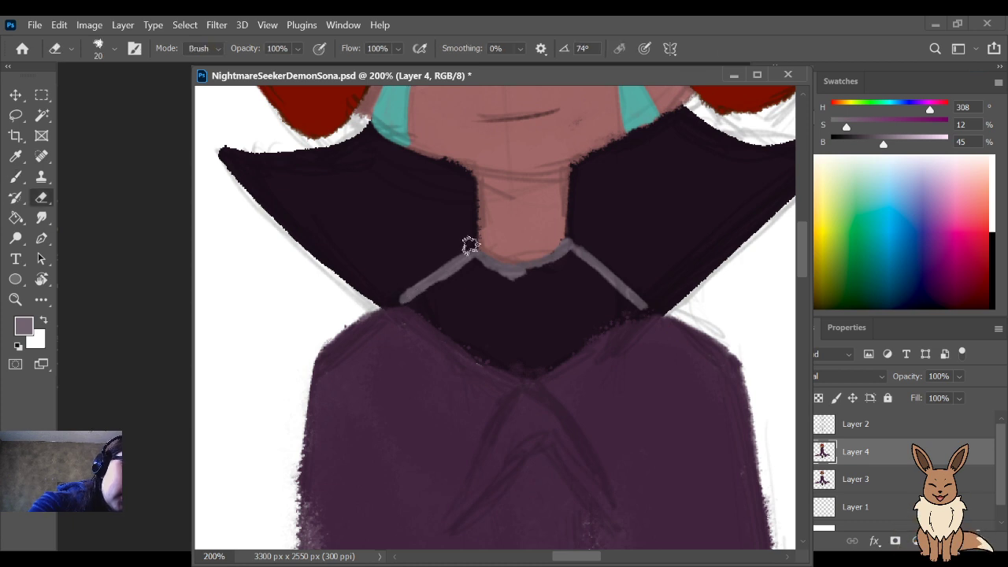
pyautogui.press('b')
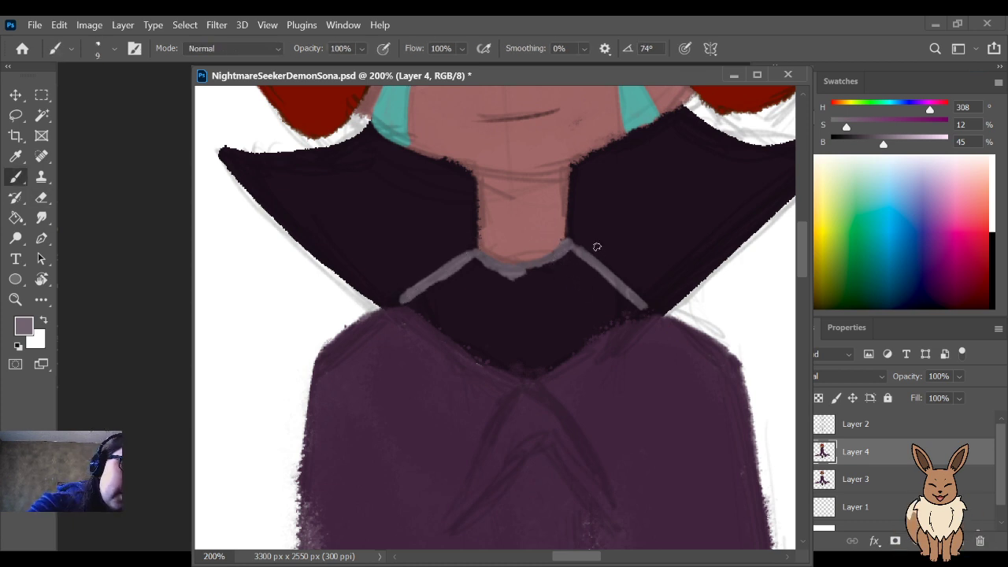
pyautogui.moveTo(571, 247)
pyautogui.mouseDown()
pyautogui.moveTo(647, 311)
pyautogui.moveTo(522, 375)
pyautogui.mouseUp()
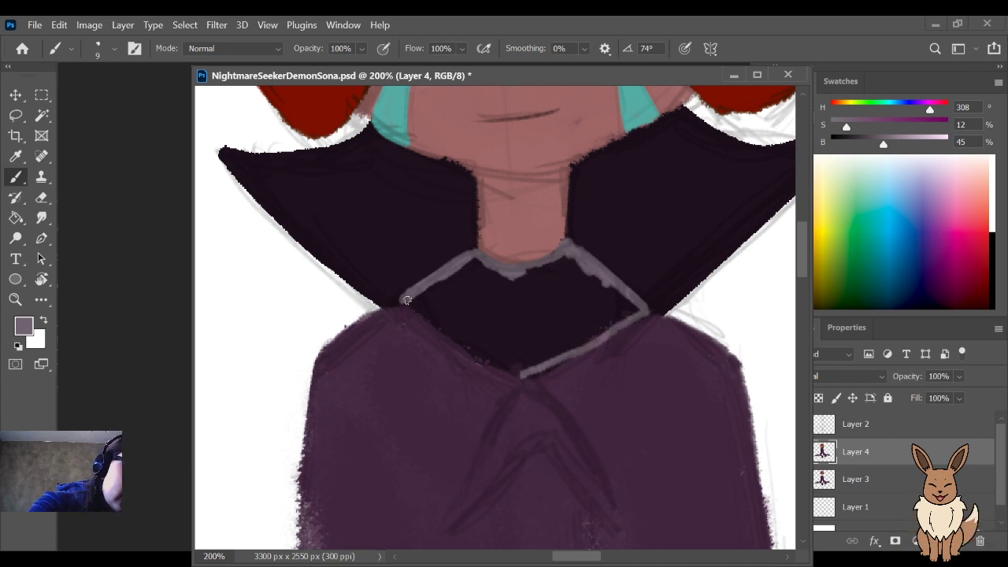
pyautogui.moveTo(403, 300); pyautogui.dragTo(518, 375)
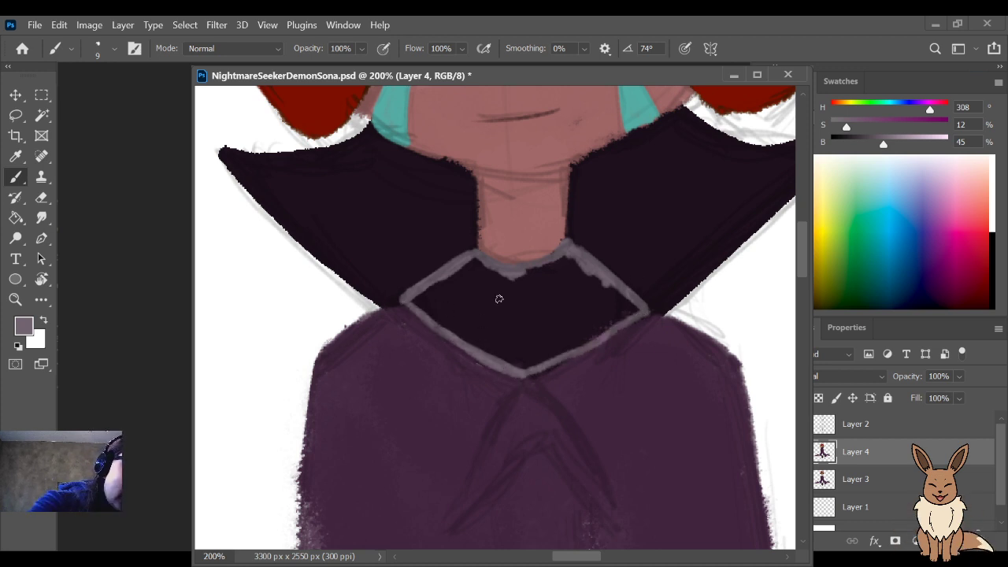
pyautogui.press('g')
pyautogui.click(548, 317)
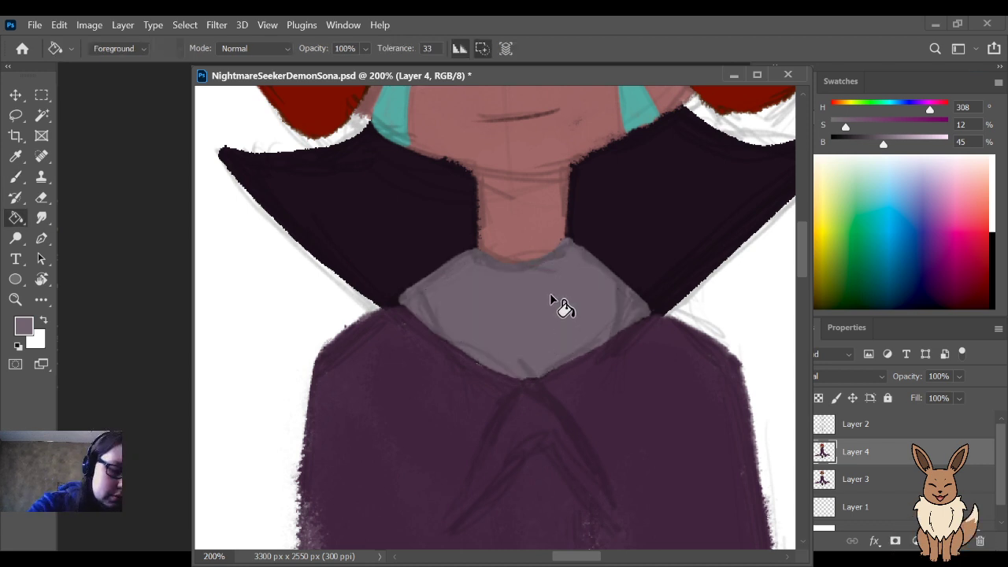
# Step: Examine the whole character, then the cape's body, tattered hem, front opening and boots
pyautogui.hotkey('ctrl', '-')
pyautogui.hotkey('ctrl', '-')
pyautogui.hotkey('ctrl', '-')
pyautogui.hotkey('ctrl', '-')
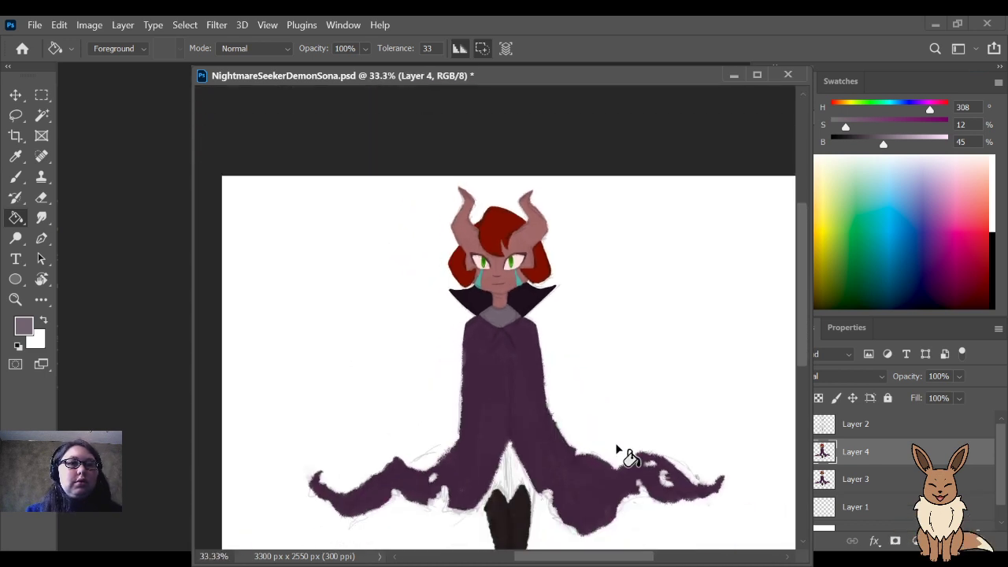
pyautogui.moveTo(616, 448); pyautogui.dragTo(626, 332)
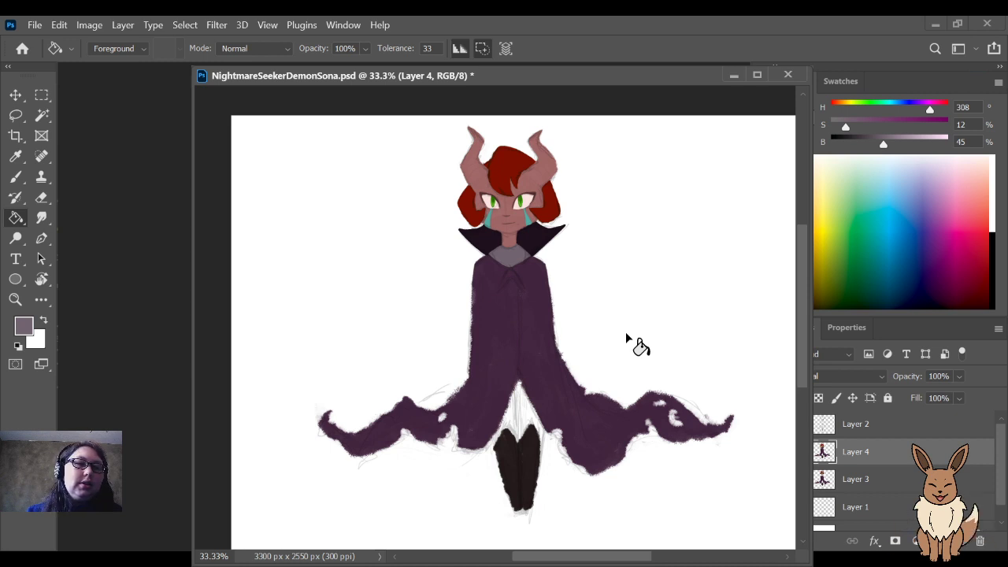
pyautogui.hotkey('ctrl', '+')
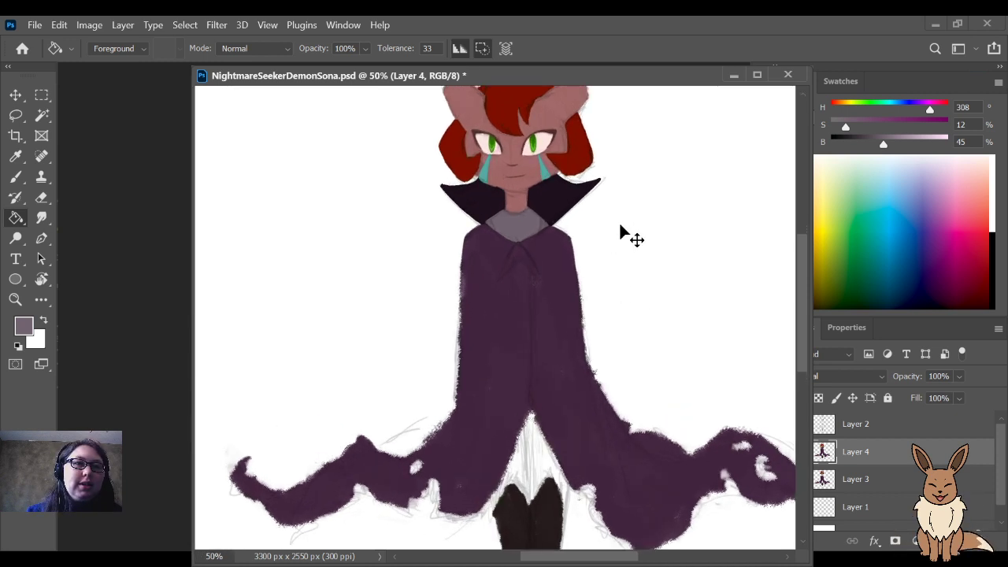
pyautogui.moveTo(635, 132); pyautogui.dragTo(648, 221)
pyautogui.hotkey('ctrl', '-')
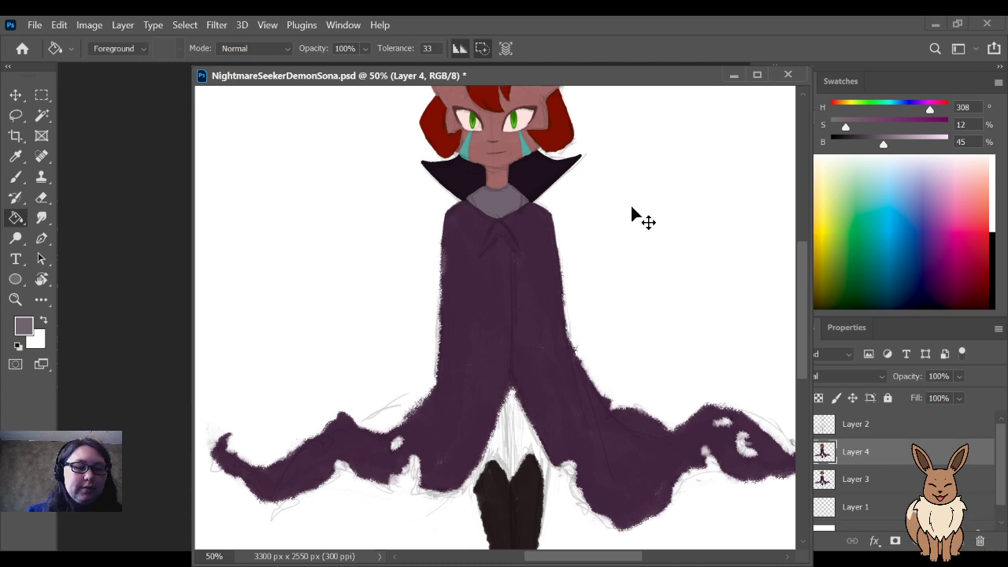
pyautogui.hotkey('ctrl', '+')
pyautogui.hotkey('ctrl', '+')
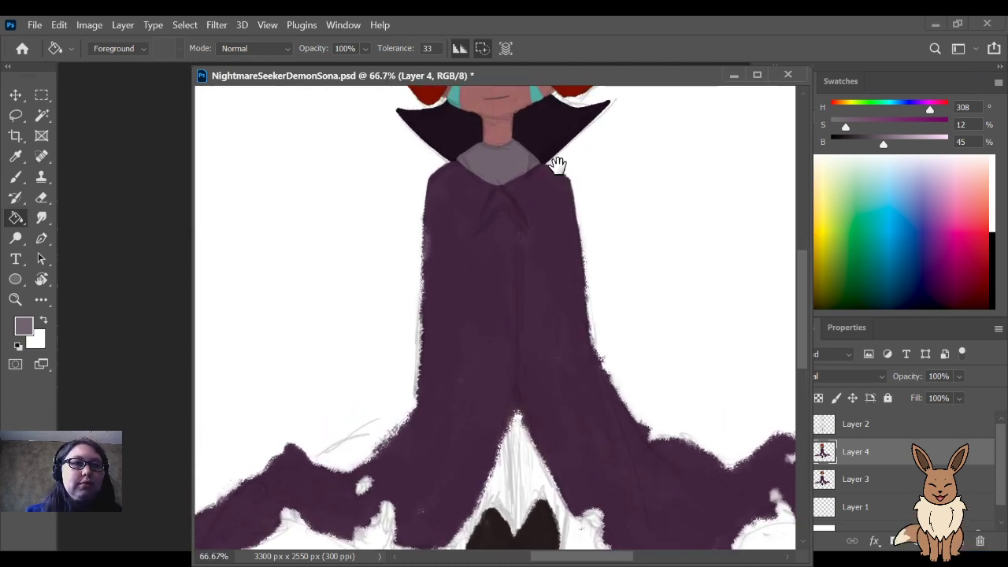
pyautogui.moveTo(558, 162); pyautogui.dragTo(532, 73)
pyautogui.scroll(-2, 612, 364)
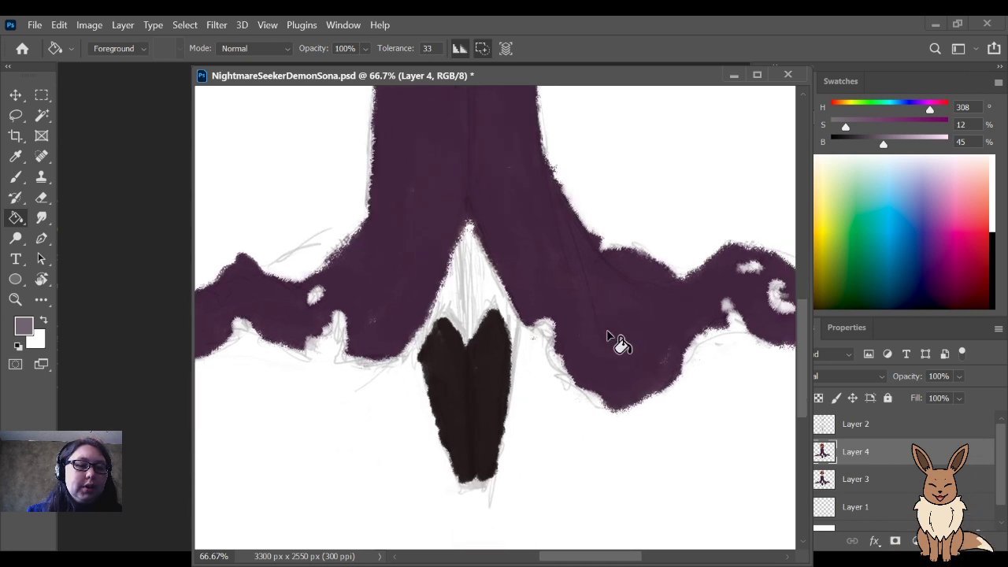
pyautogui.hotkey('ctrl', '-')
pyautogui.hotkey('ctrl', '-')
pyautogui.hotkey('ctrl', '-')
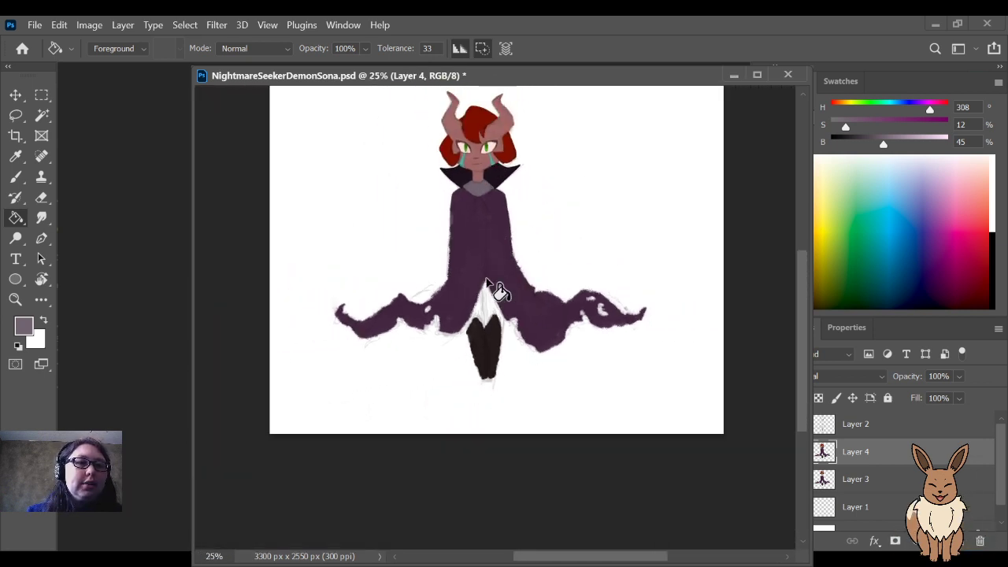
# Step: Add a new layer directly above Layer 3 for painting the cape's front opening with the brush
pyautogui.click(900, 479)
pyautogui.click(958, 541)
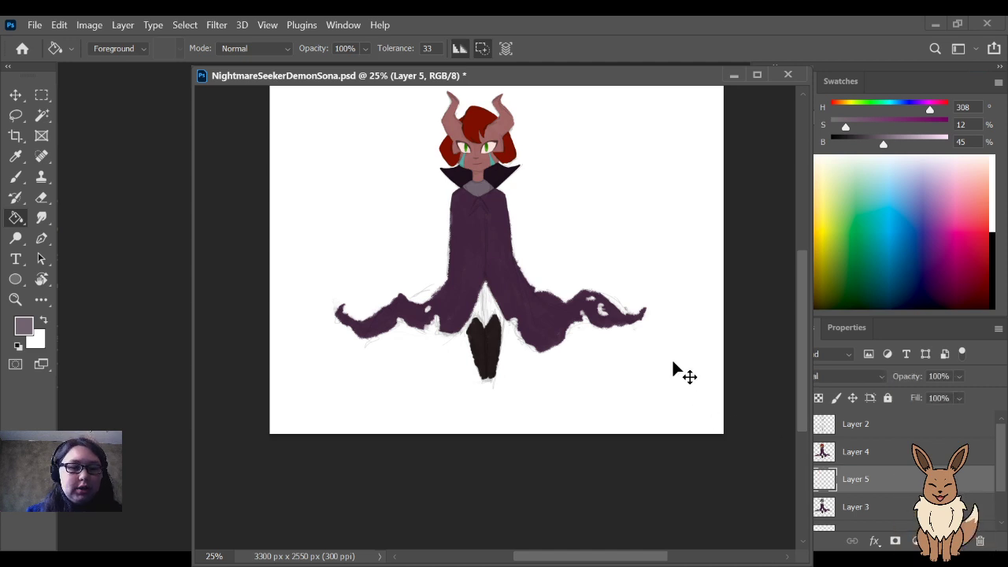
pyautogui.hotkey('ctrl', '+')
pyautogui.hotkey('ctrl', '+')
pyautogui.hotkey('ctrl', '+')
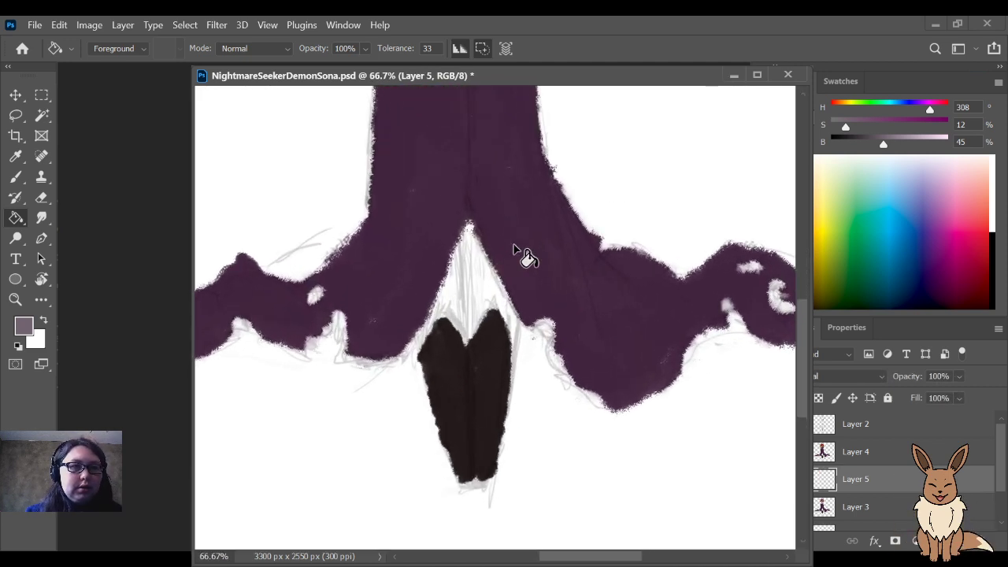
pyautogui.press('b')
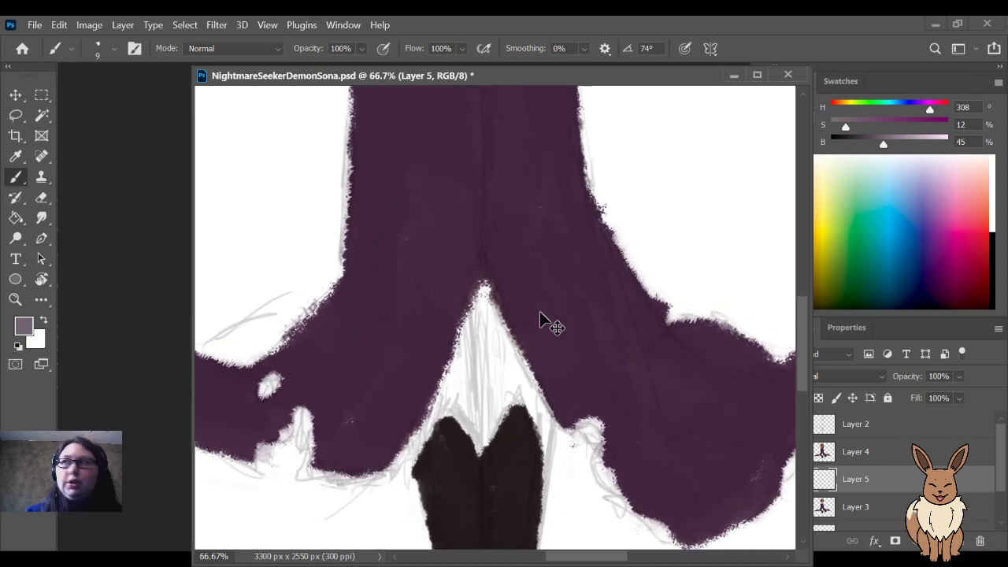
pyautogui.hotkey('ctrl', '+')
pyautogui.hotkey('ctrl', '+')
pyautogui.moveTo(553, 331); pyautogui.dragTo(545, 169)
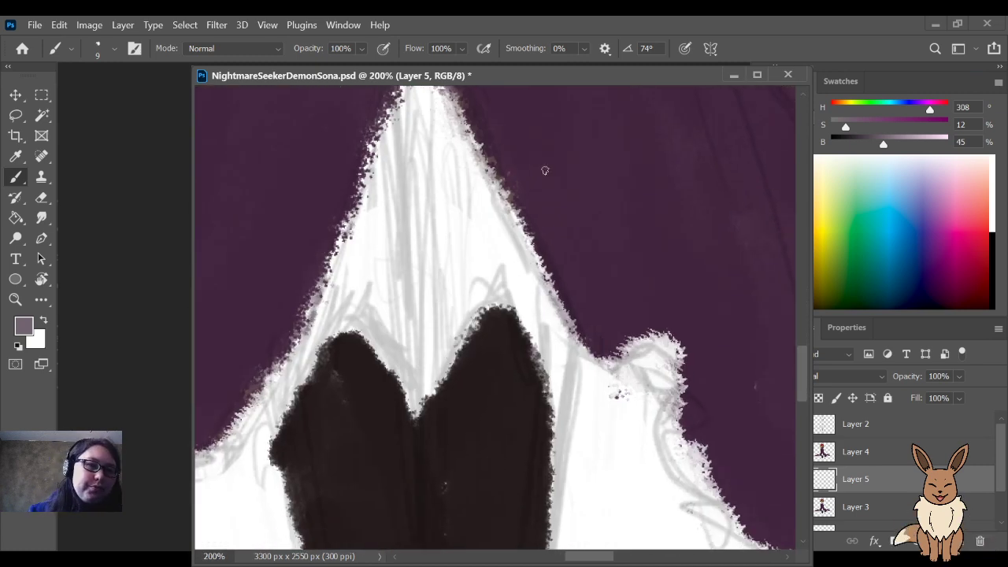
pyautogui.moveTo(570, 311); pyautogui.dragTo(553, 395)
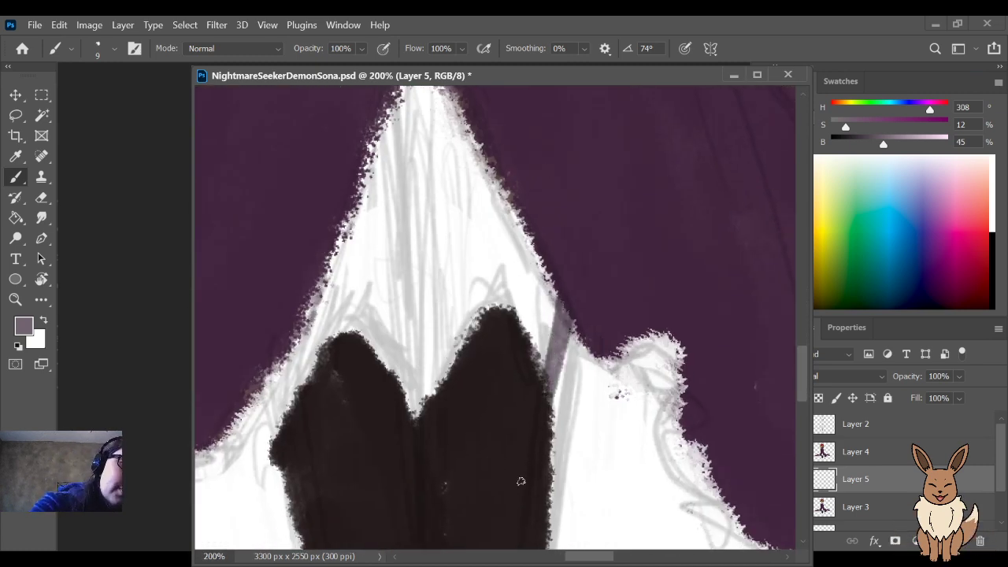
pyautogui.hotkey('ctrl', 'z')
pyautogui.hotkey('ctrl', 'z')
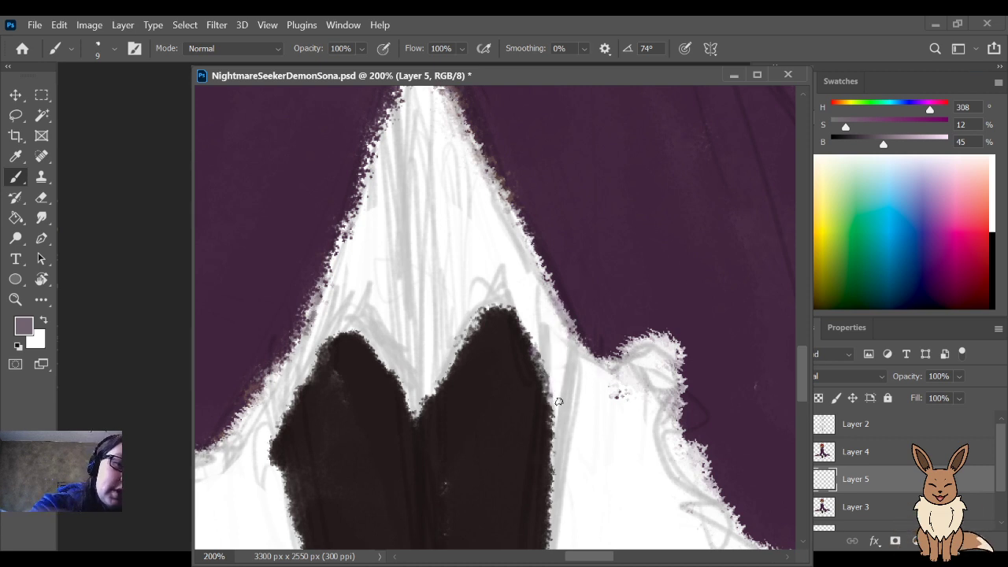
# Step: Close the gaps beside both boot tops, enlarging the brush to size 25, and fill the cape's front opening with the greyish purple
pyautogui.moveTo(570, 323)
pyautogui.mouseDown()
pyautogui.moveTo(554, 402)
pyautogui.moveTo(564, 298)
pyautogui.moveTo(551, 465)
pyautogui.mouseUp()
pyautogui.press(']')
pyautogui.press(']')
pyautogui.press(']')
pyautogui.press(']')
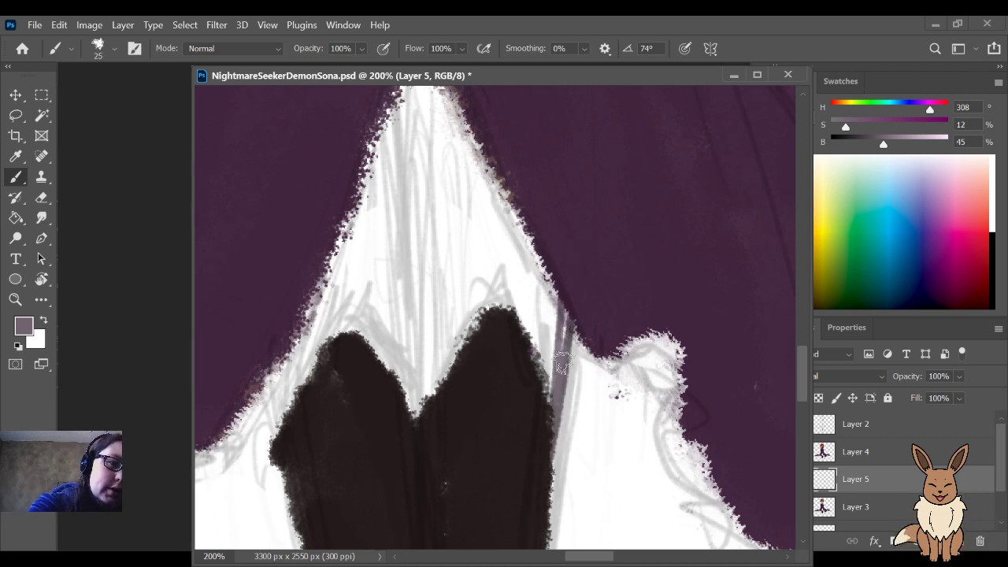
pyautogui.moveTo(553, 405); pyautogui.dragTo(567, 303)
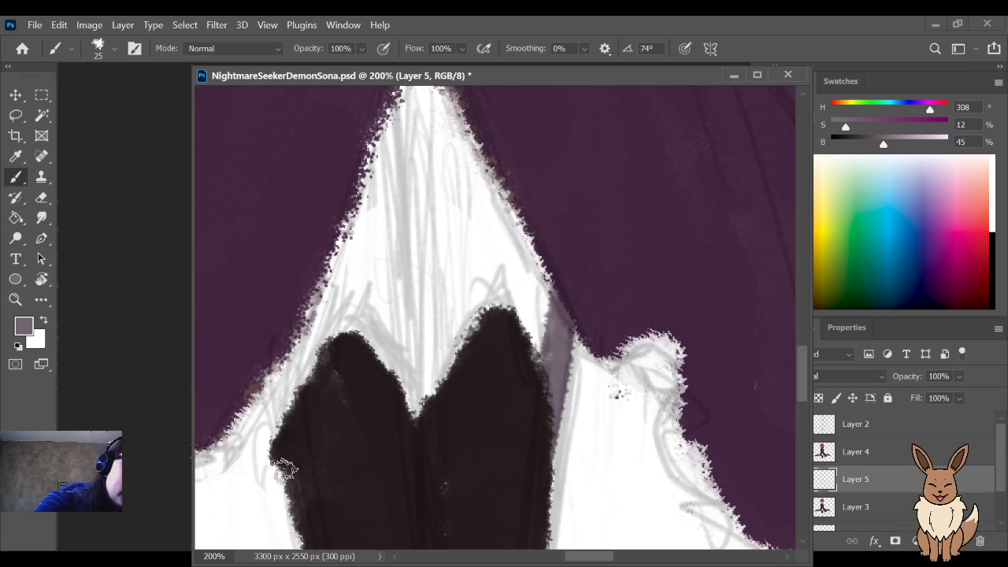
pyautogui.moveTo(284, 437)
pyautogui.mouseDown()
pyautogui.moveTo(268, 358)
pyautogui.moveTo(293, 427)
pyautogui.mouseUp()
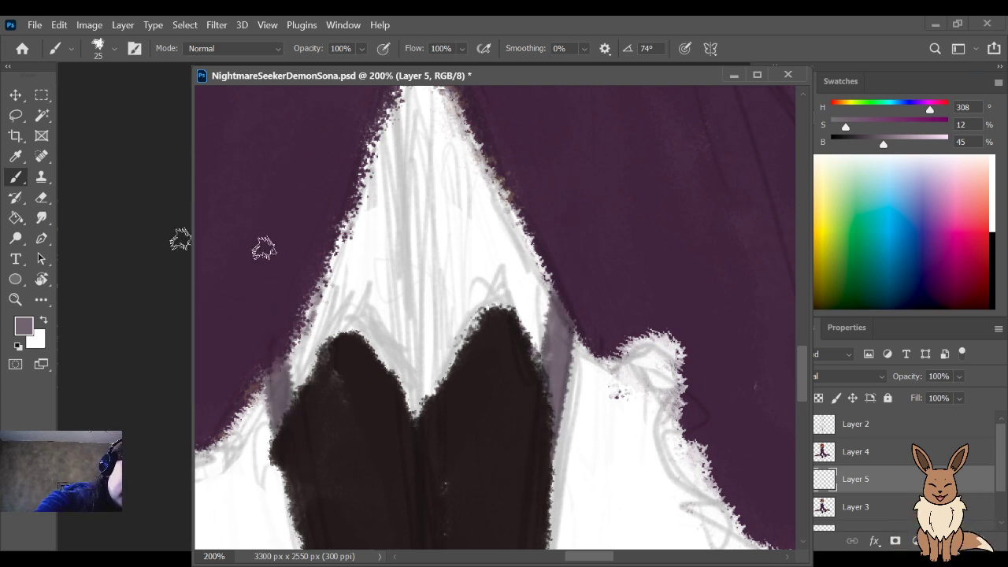
pyautogui.moveTo(263, 246); pyautogui.dragTo(304, 261)
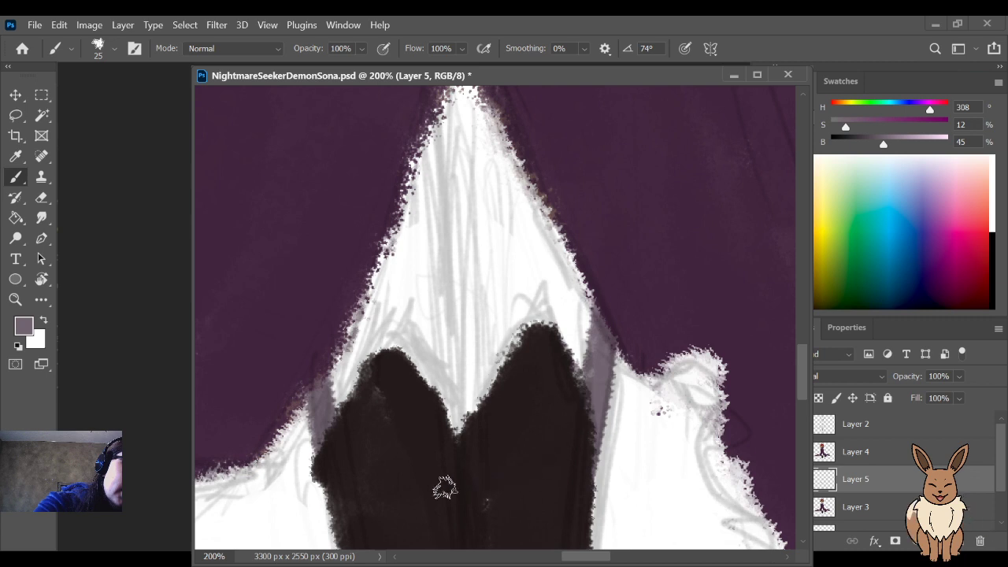
pyautogui.moveTo(603, 302); pyautogui.dragTo(619, 414)
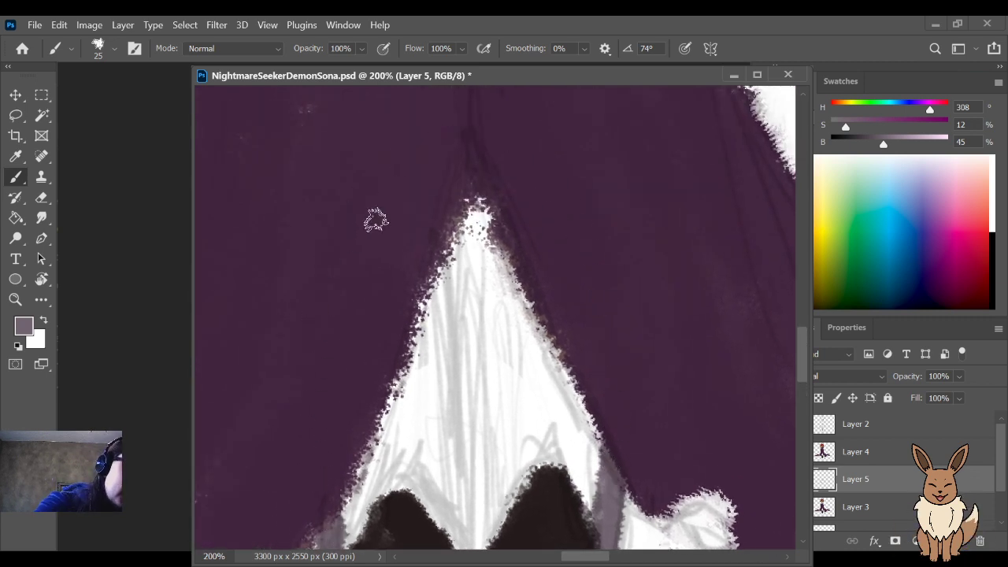
pyautogui.press('g')
pyautogui.click(514, 381)
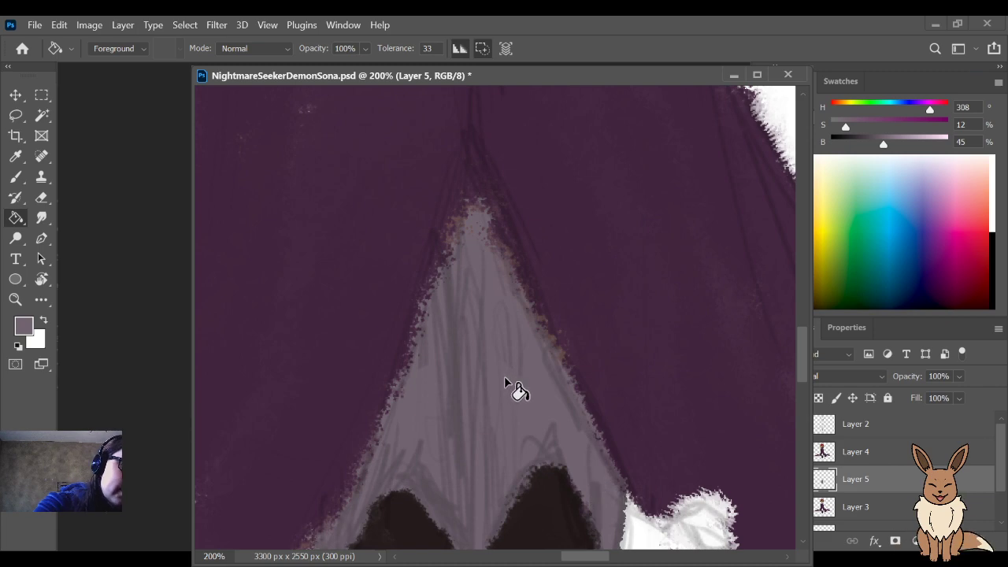
# Step: Erase the greyish purple overhang beside the left-hand boot's top, and merge Layer 4 down into Layer 5
pyautogui.hotkey('ctrl', '-')
pyautogui.hotkey('ctrl', '-')
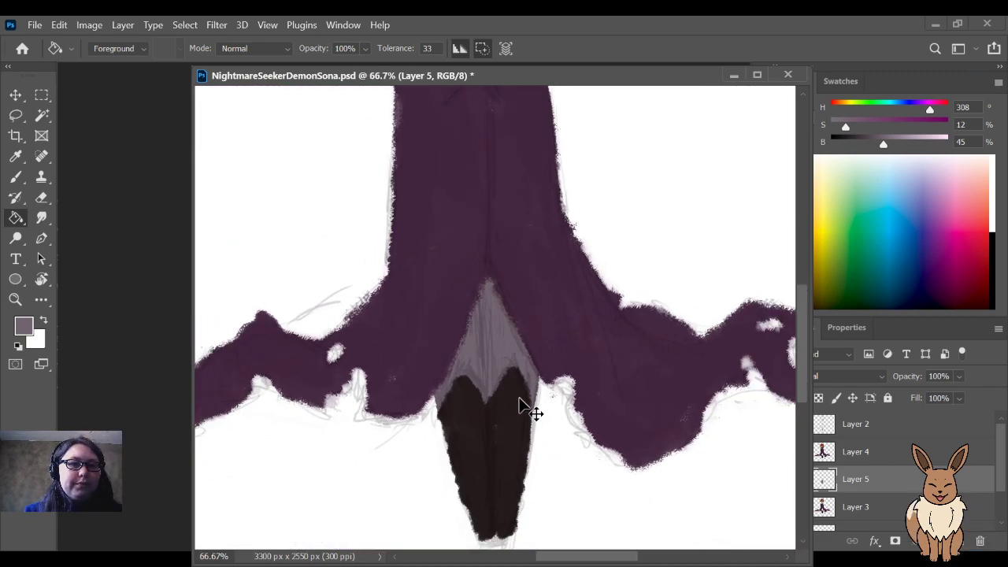
pyautogui.hotkey('ctrl', '+')
pyautogui.moveTo(603, 427)
pyautogui.mouseDown()
pyautogui.moveTo(606, 399)
pyautogui.moveTo(562, 432)
pyautogui.moveTo(556, 362)
pyautogui.mouseUp()
pyautogui.press('e')
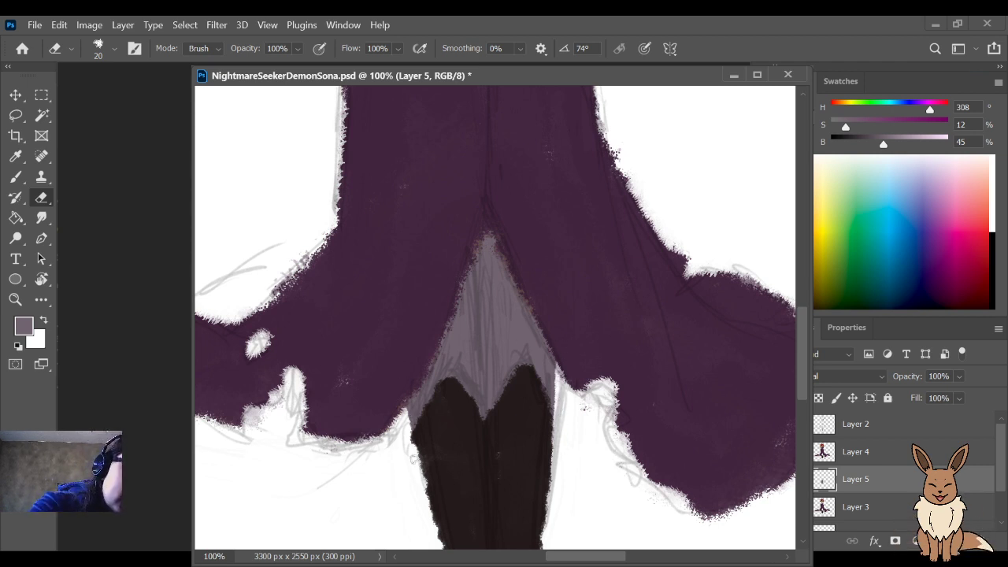
pyautogui.moveTo(412, 433)
pyautogui.mouseDown()
pyautogui.moveTo(403, 392)
pyautogui.moveTo(422, 495)
pyautogui.mouseUp()
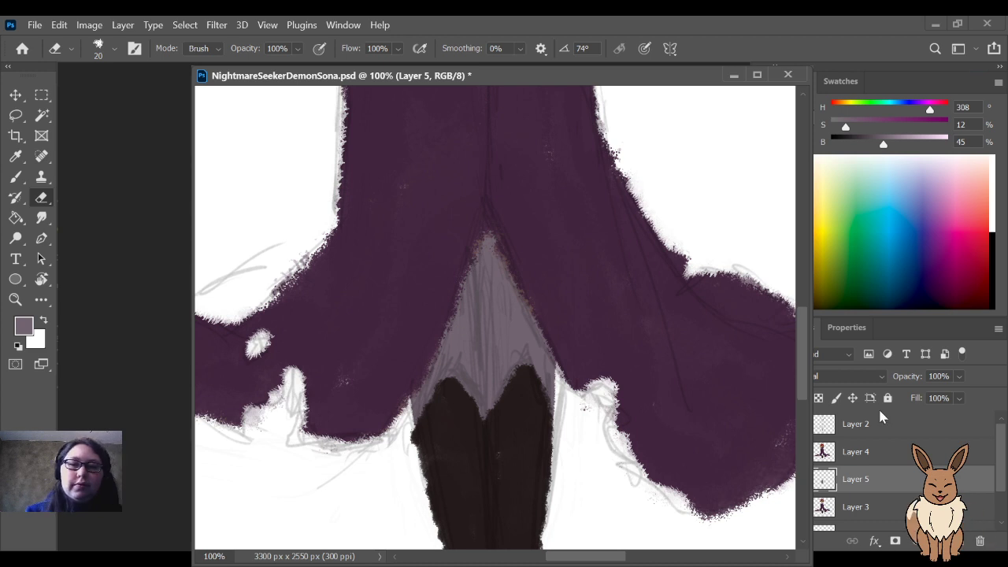
pyautogui.click(877, 452)
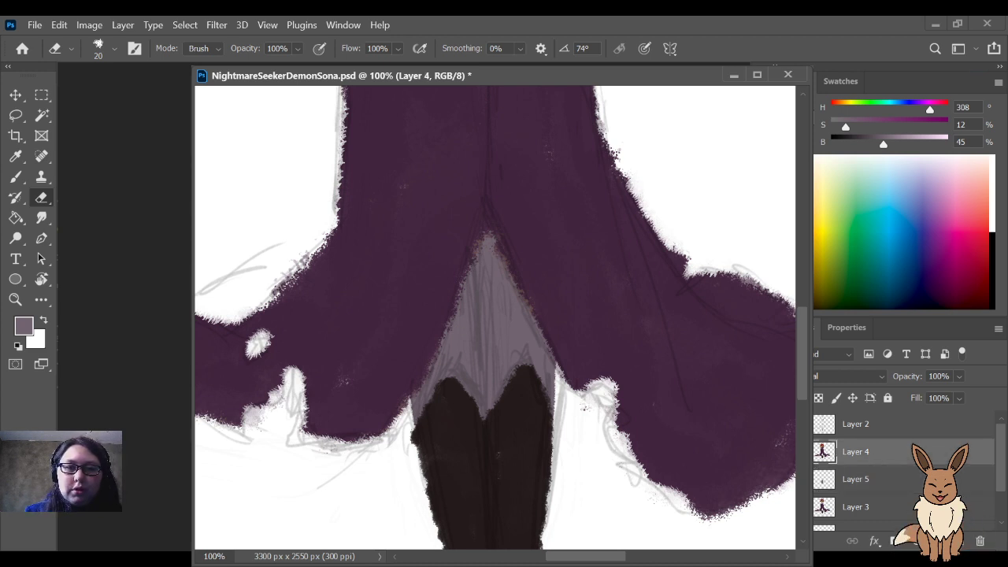
pyautogui.hotkey('ctrl', 'e')
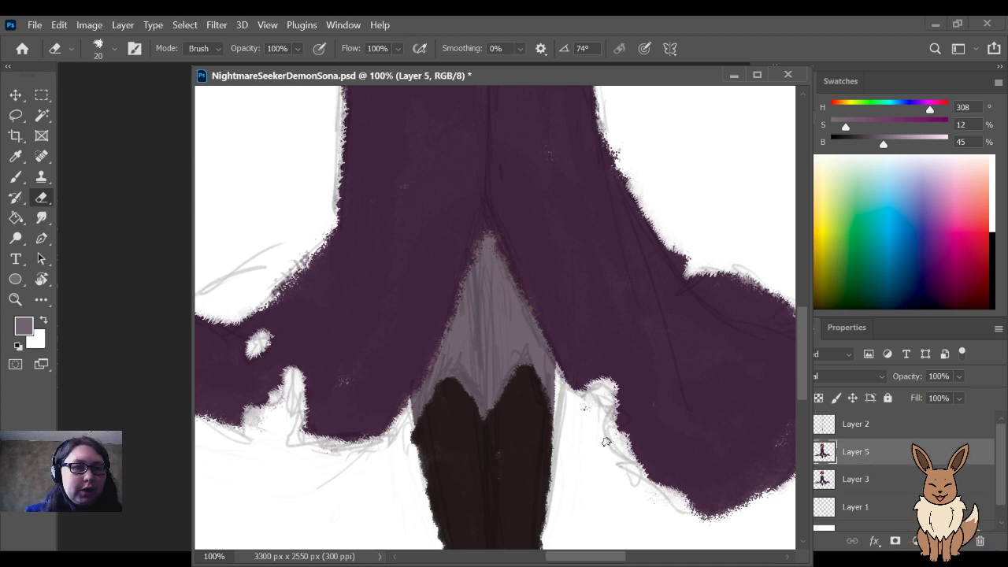
# Step: Erase the ragged outer edges of both boots from their tops down to the toes
pyautogui.moveTo(601, 468); pyautogui.dragTo(607, 370)
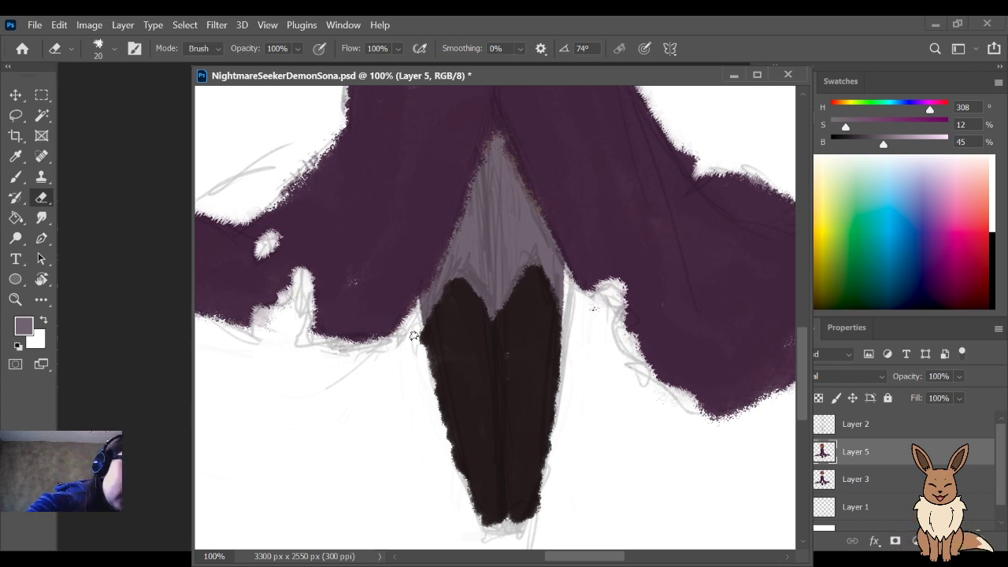
pyautogui.moveTo(413, 336)
pyautogui.mouseDown()
pyautogui.moveTo(449, 436)
pyautogui.moveTo(425, 377)
pyautogui.moveTo(436, 421)
pyautogui.moveTo(480, 512)
pyautogui.mouseUp()
pyautogui.moveTo(419, 331); pyautogui.dragTo(467, 505)
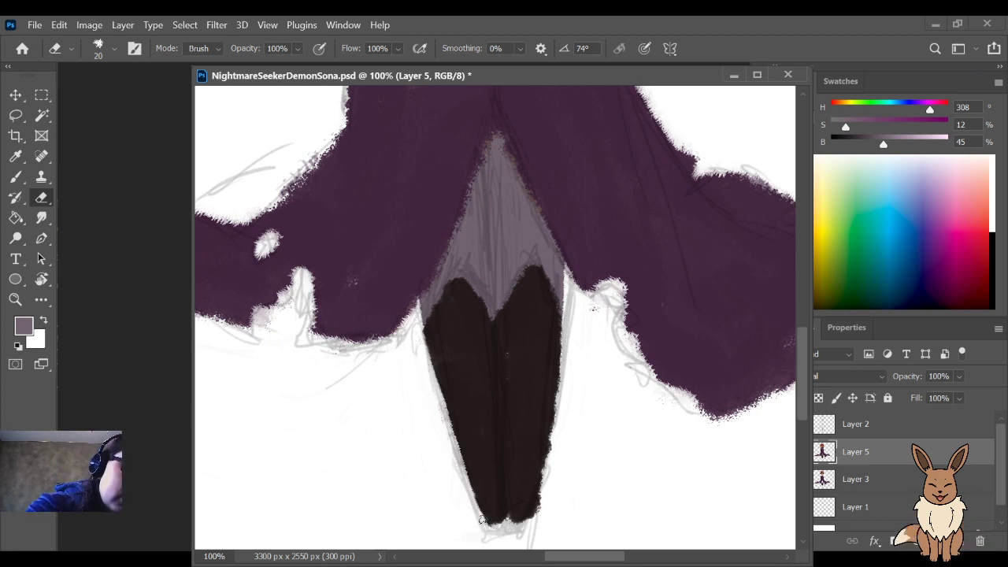
pyautogui.moveTo(567, 333); pyautogui.dragTo(537, 510)
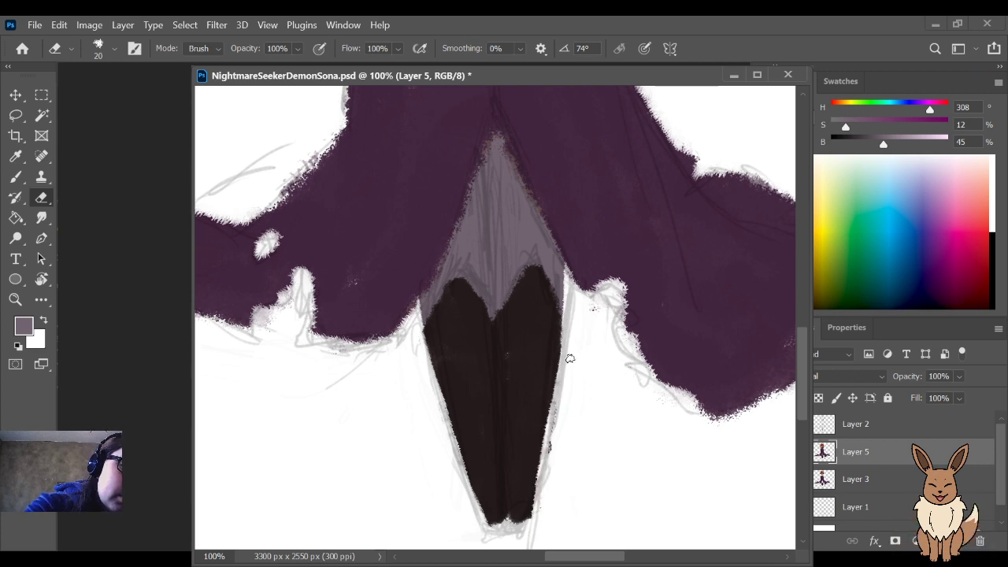
pyautogui.moveTo(570, 358)
pyautogui.mouseDown()
pyautogui.moveTo(536, 505)
pyautogui.moveTo(546, 426)
pyautogui.mouseUp()
pyautogui.hotkey('ctrl', 'z')
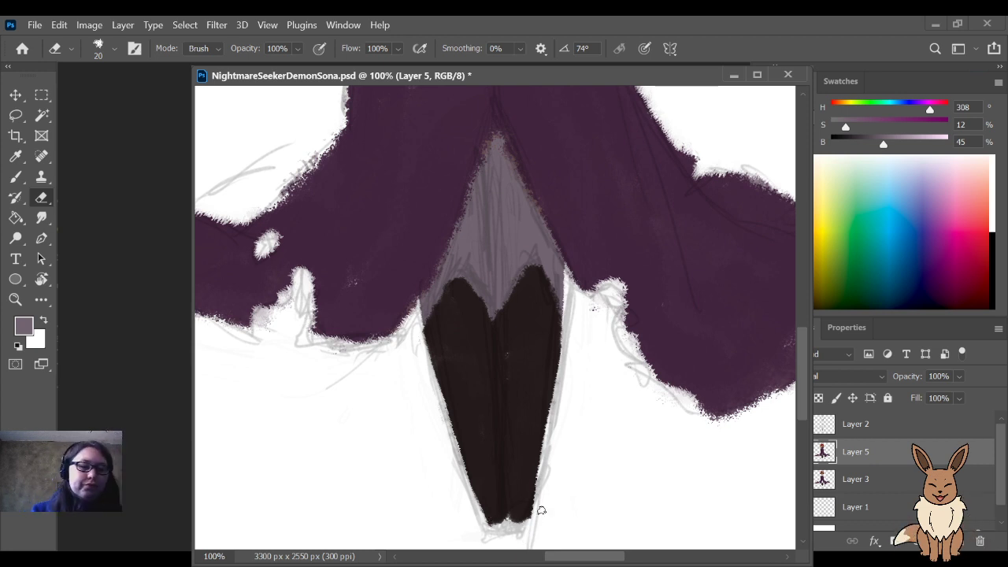
# Step: Sample the cape's dark purple and brush it over the ragged outer edge of the cape's left-hand side and left-hand tail
pyautogui.hotkey('ctrl', '-')
pyautogui.hotkey('ctrl', '-')
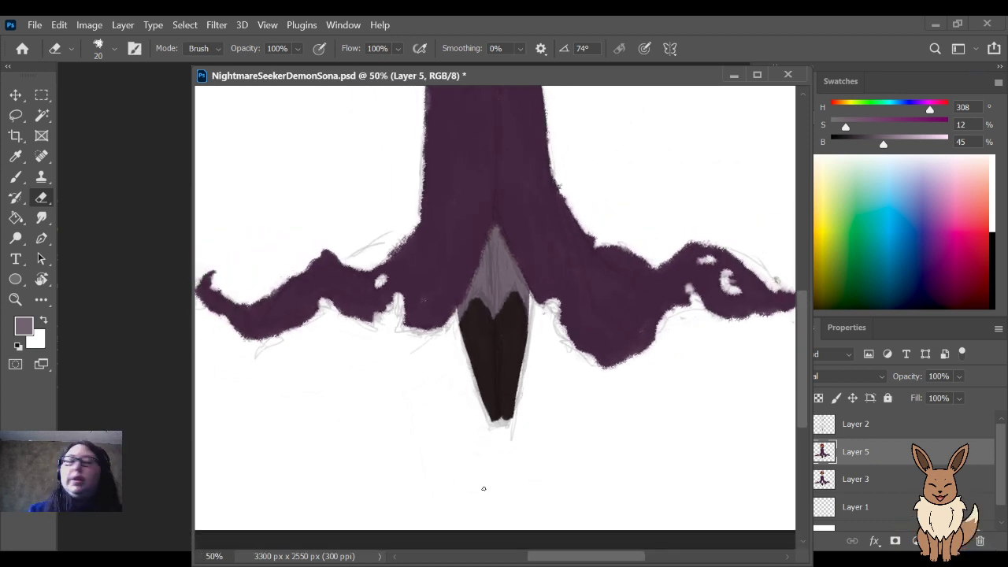
pyautogui.moveTo(518, 220); pyautogui.dragTo(548, 393)
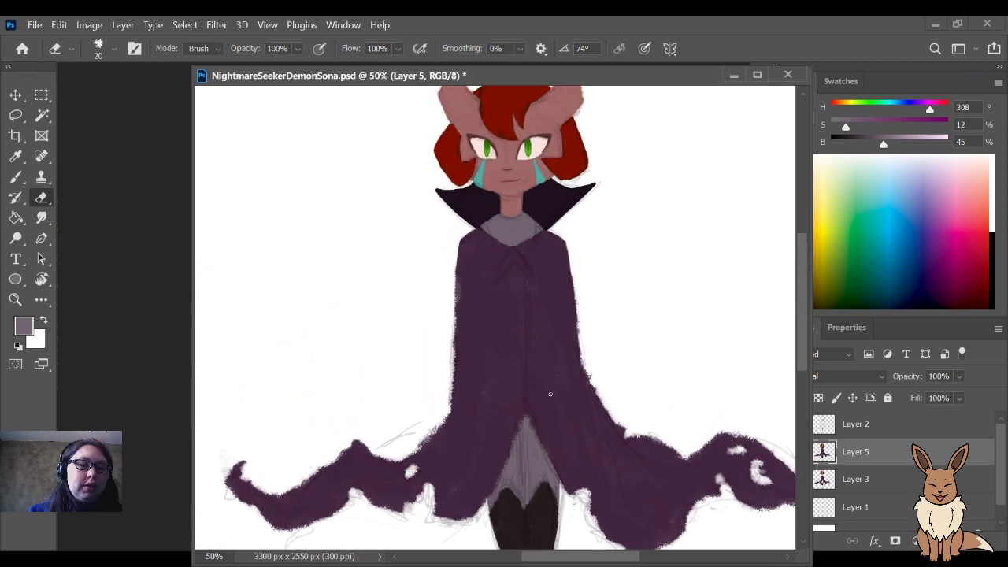
pyautogui.hotkey('ctrl', '-')
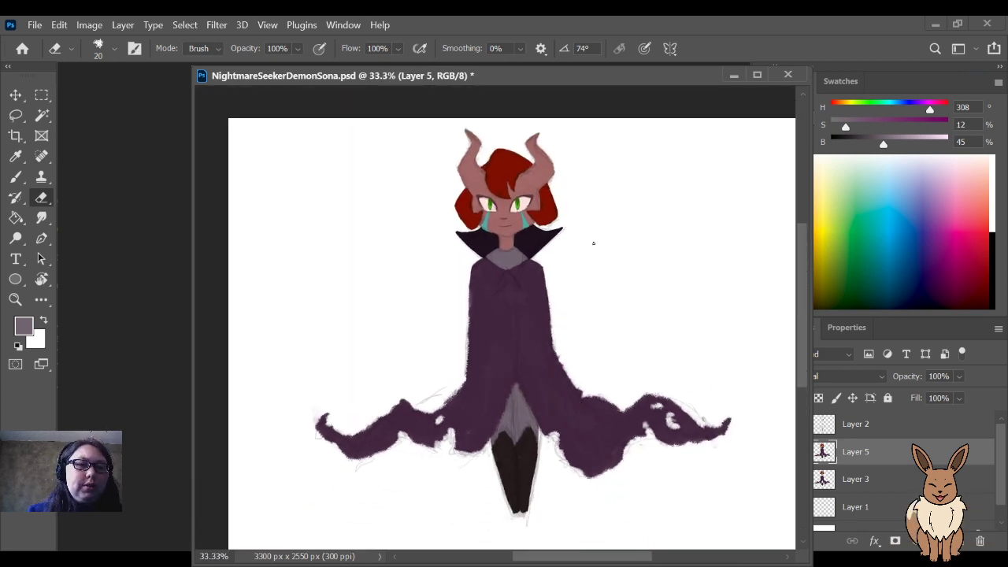
pyautogui.moveTo(591, 228)
pyautogui.mouseDown()
pyautogui.moveTo(609, 250)
pyautogui.moveTo(606, 319)
pyautogui.mouseUp()
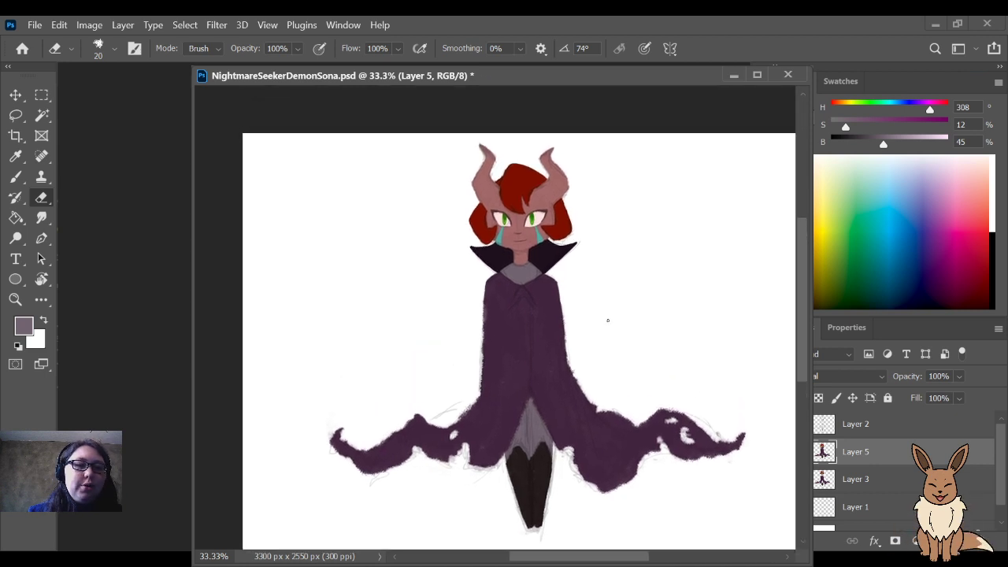
pyautogui.hotkey('ctrl', '+')
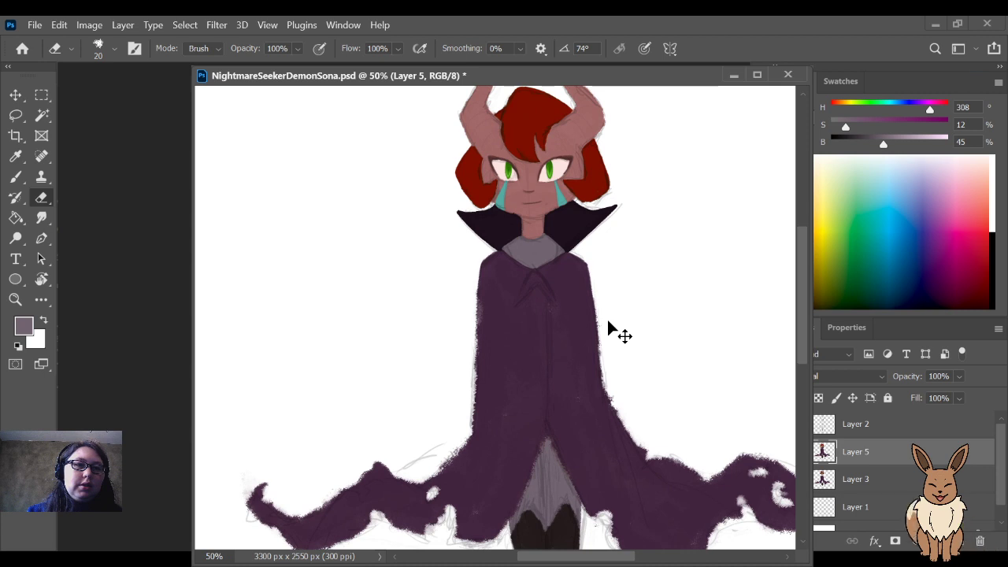
pyautogui.hotkey('ctrl', '+')
pyautogui.moveTo(543, 370); pyautogui.dragTo(560, 325)
pyautogui.press('i')
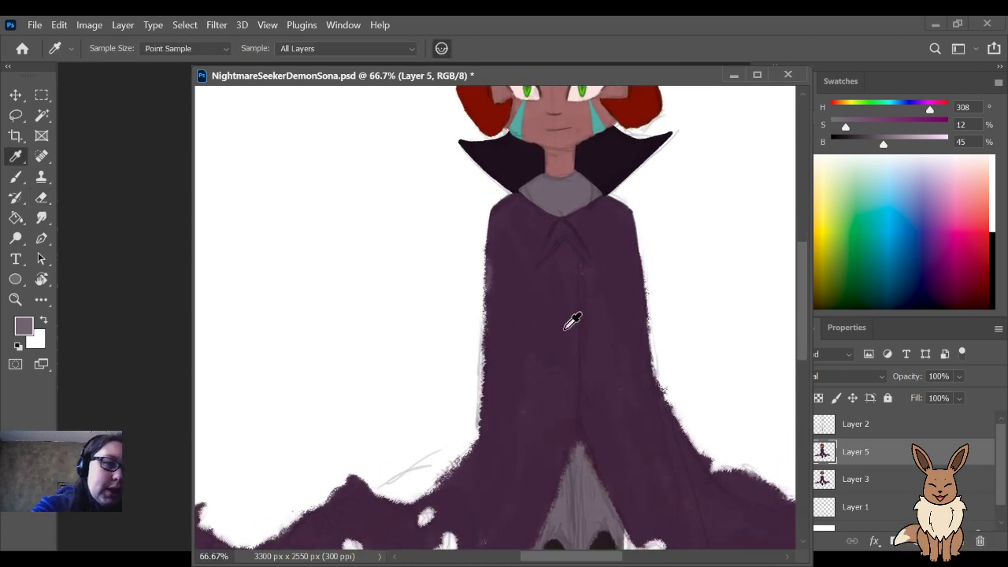
pyautogui.click(508, 308)
pyautogui.press('b')
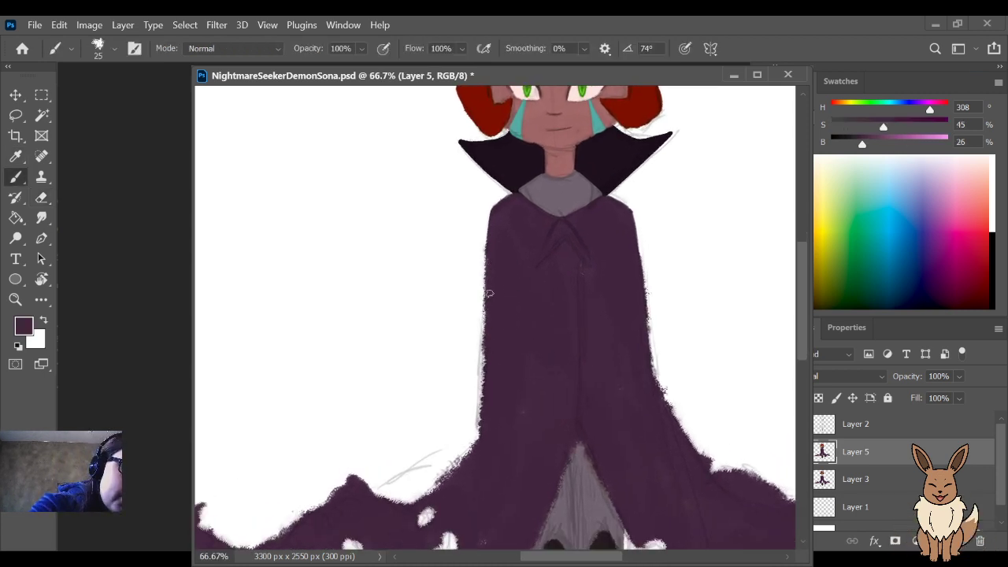
pyautogui.moveTo(482, 378); pyautogui.dragTo(482, 407)
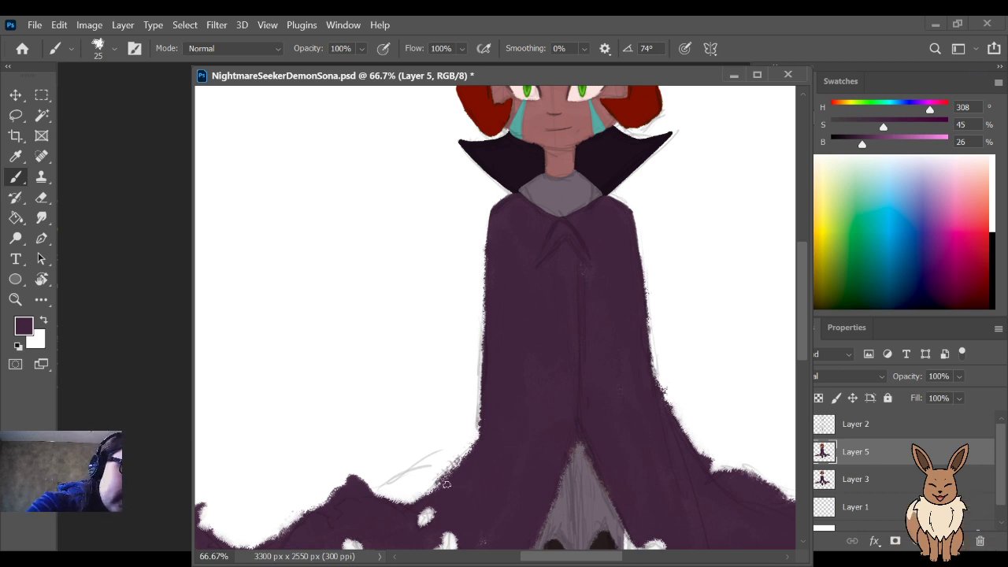
pyautogui.moveTo(446, 484)
pyautogui.mouseDown()
pyautogui.moveTo(489, 415)
pyautogui.moveTo(600, 331)
pyautogui.mouseUp()
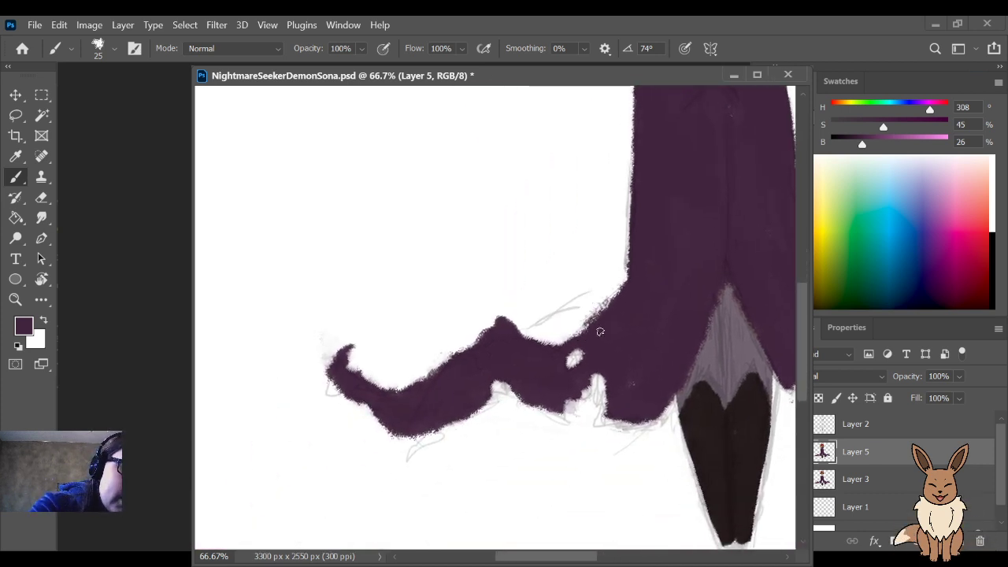
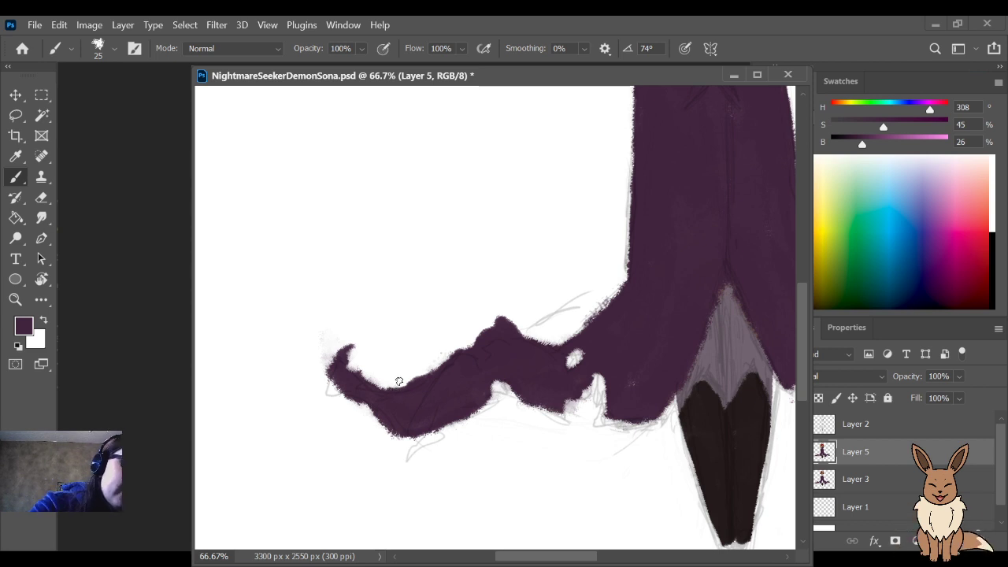
# Step: Erase the stray purple along both sides of the cape where it flares out into the tails
pyautogui.press('e')
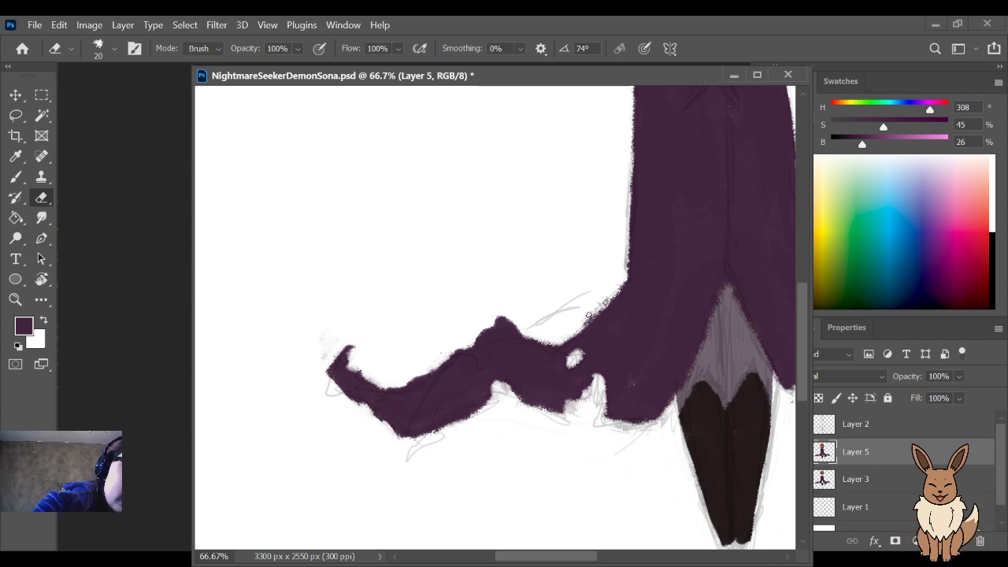
pyautogui.moveTo(618, 265)
pyautogui.mouseDown()
pyautogui.moveTo(607, 349)
pyautogui.moveTo(472, 341)
pyautogui.moveTo(419, 297)
pyautogui.mouseUp()
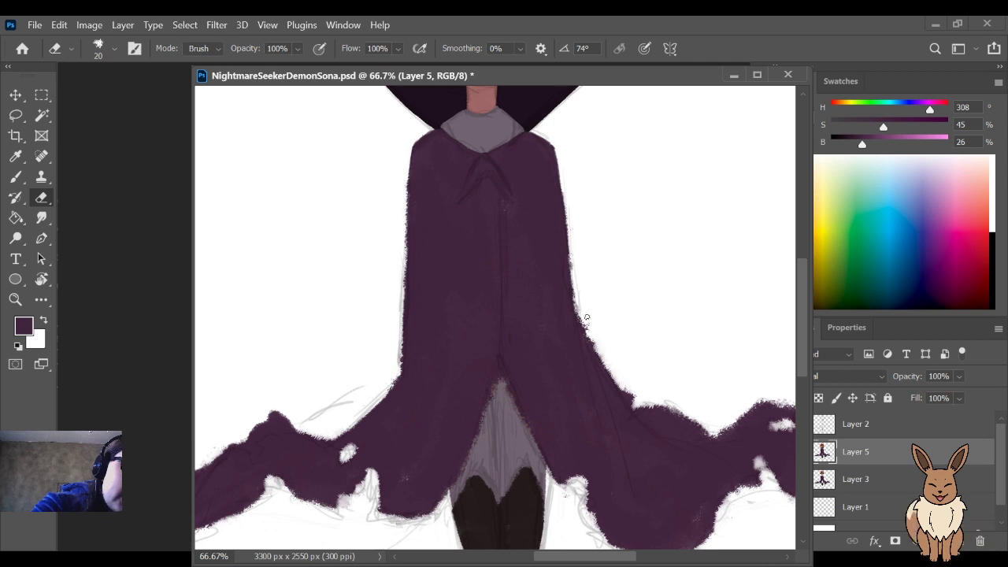
pyautogui.moveTo(654, 378); pyautogui.dragTo(565, 308)
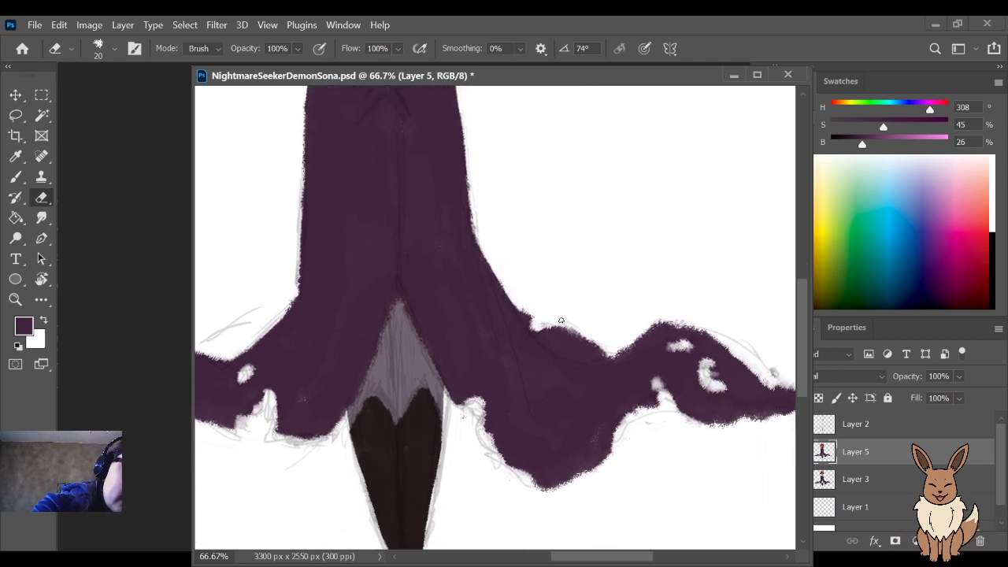
pyautogui.hotkey('ctrl', 's')
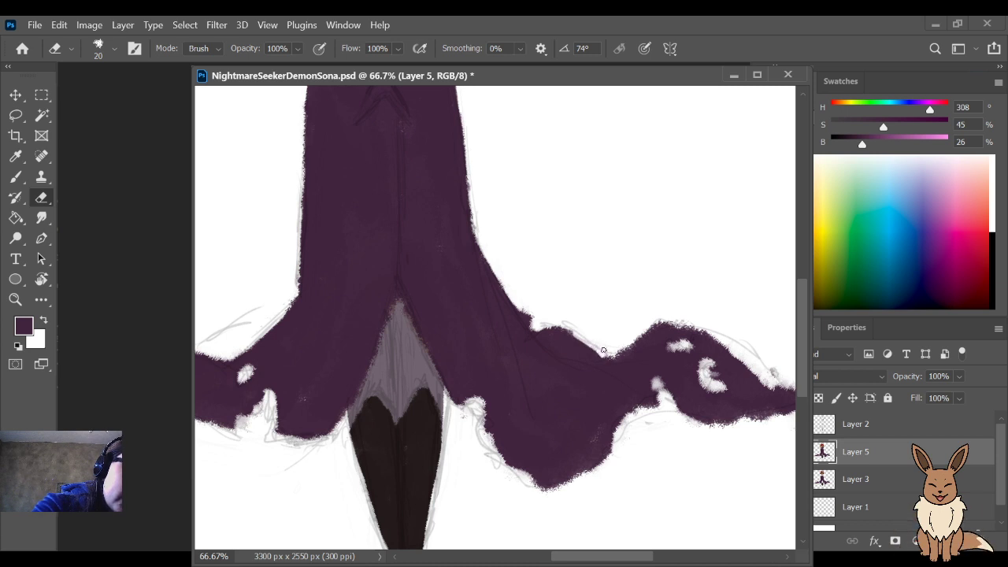
# Step: Erase the ragged upper and lower edges of the cape's right-hand tail out to its tip
pyautogui.moveTo(603, 320); pyautogui.dragTo(607, 353)
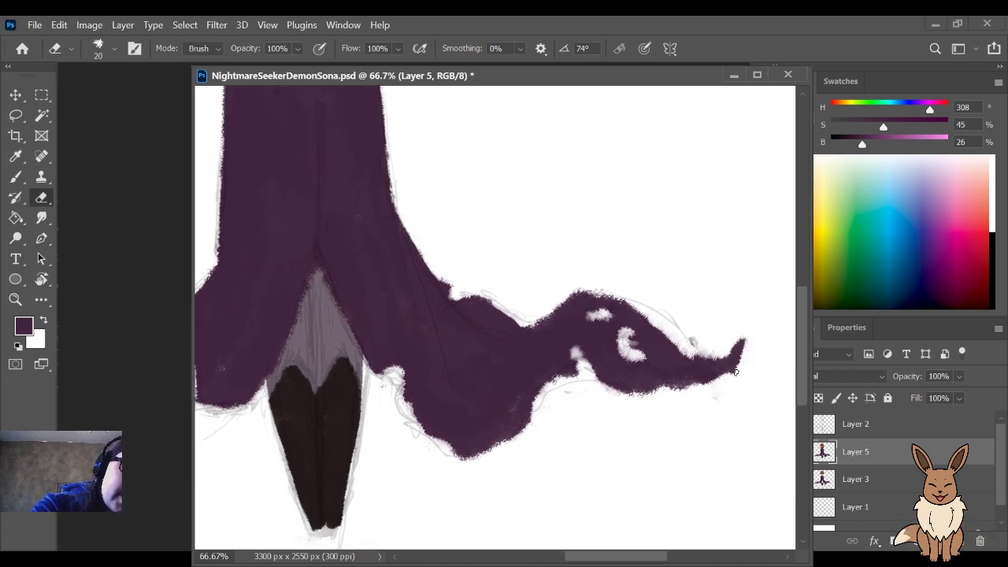
pyautogui.moveTo(716, 381); pyautogui.dragTo(627, 398)
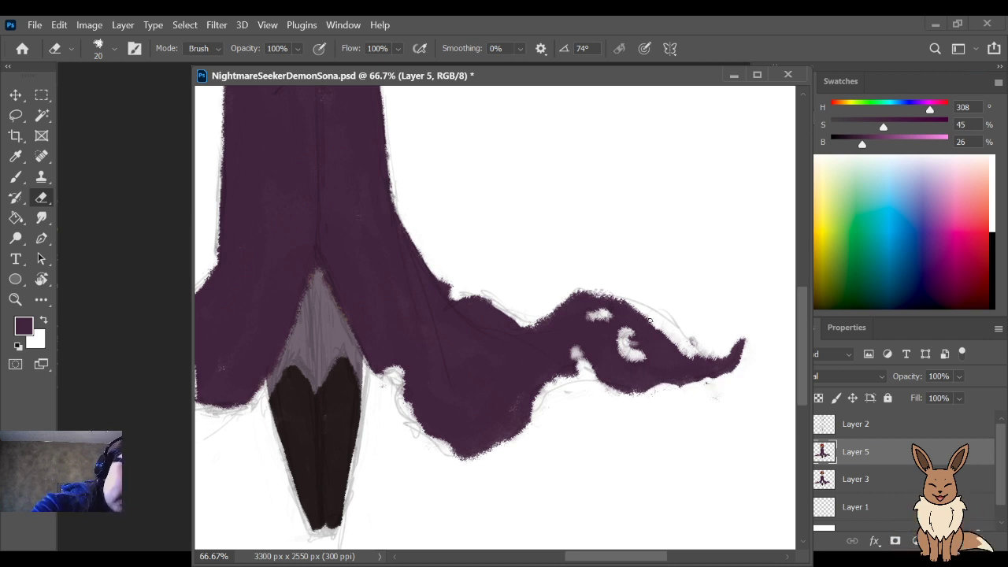
pyautogui.hotkey('ctrl', 's')
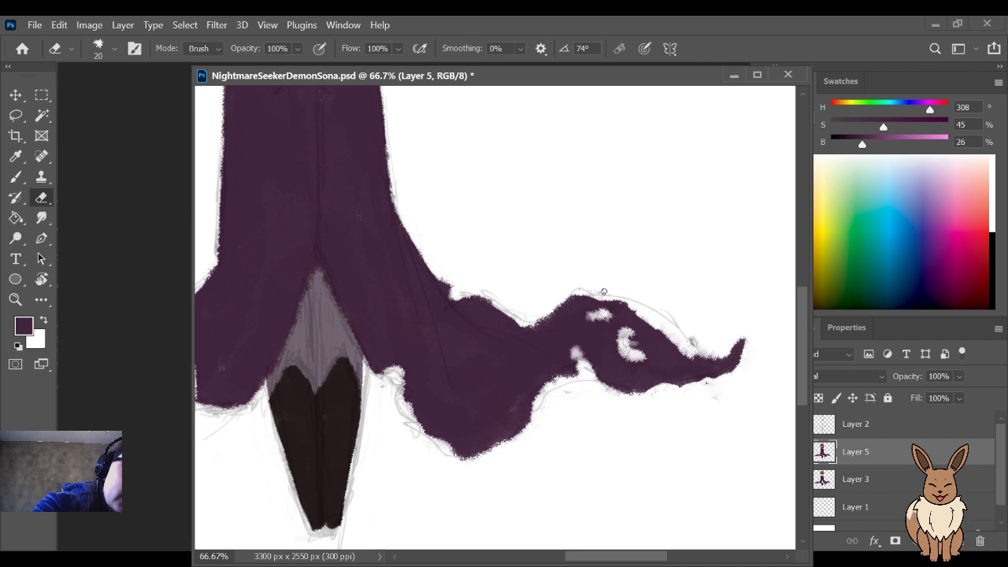
pyautogui.hotkey('ctrl', 's')
pyautogui.hotkey('ctrl', 's')
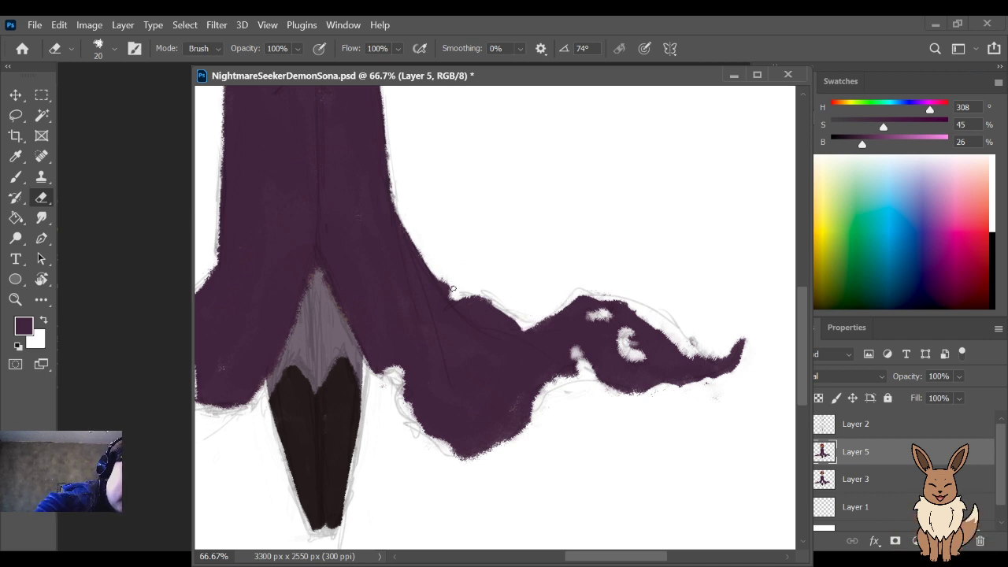
# Step: Clean up the two holes and the notch in the cape's right-hand tail, painting over their edges with the cape's dark purple
pyautogui.hotkey('ctrl', '-')
pyautogui.hotkey('ctrl', '-')
pyautogui.hotkey('ctrl', '-')
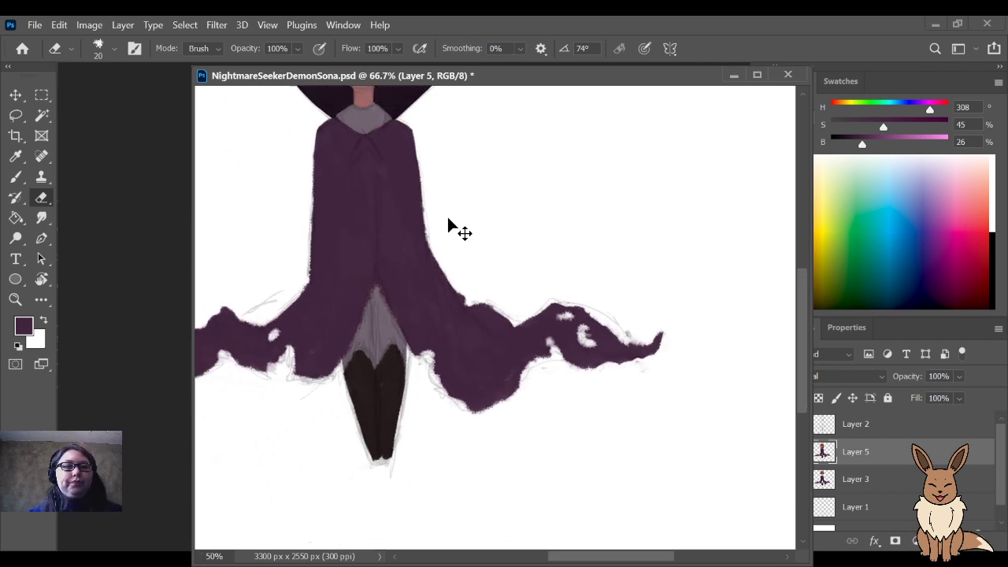
pyautogui.moveTo(465, 209); pyautogui.dragTo(528, 281)
pyautogui.hotkey('ctrl', '+')
pyautogui.hotkey('ctrl', '+')
pyautogui.hotkey('ctrl', '+')
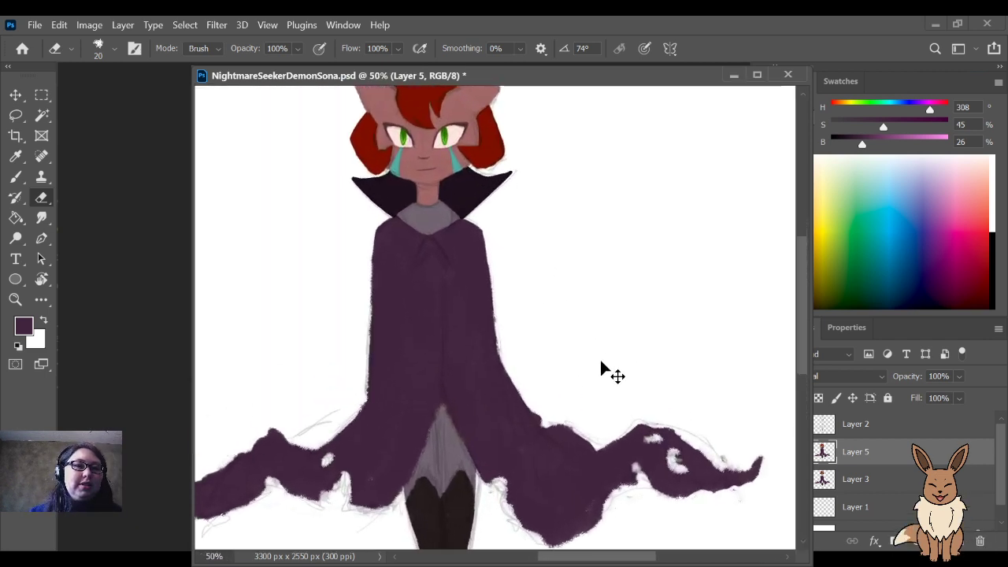
pyautogui.hotkey('ctrl', '+')
pyautogui.moveTo(562, 322); pyautogui.dragTo(369, 181)
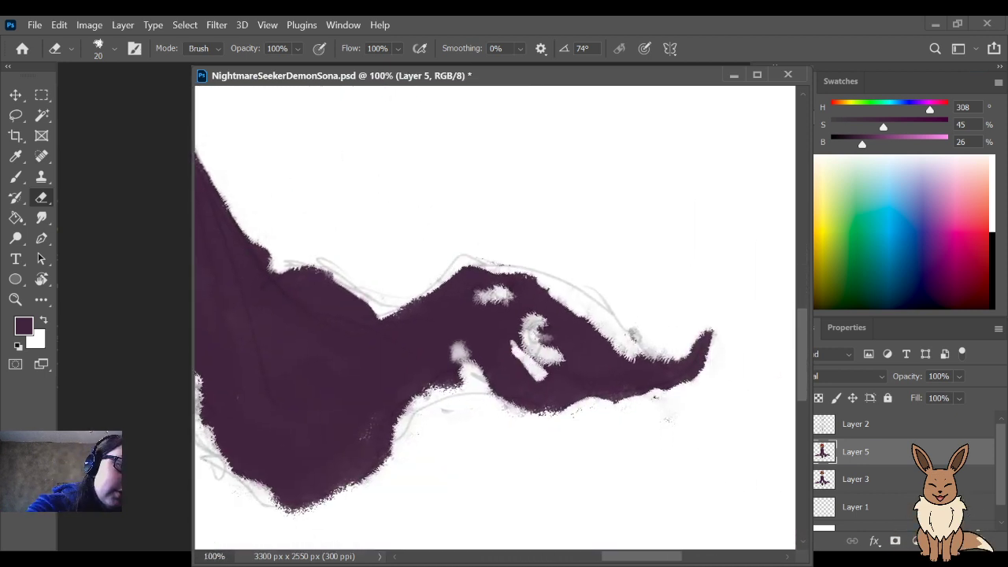
pyautogui.press('b')
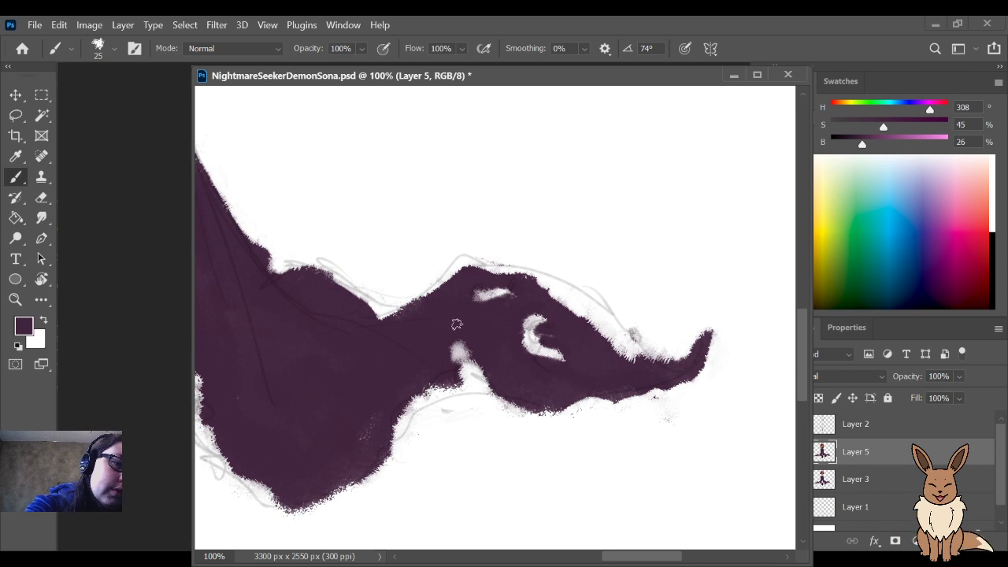
pyautogui.moveTo(461, 333); pyautogui.dragTo(475, 346)
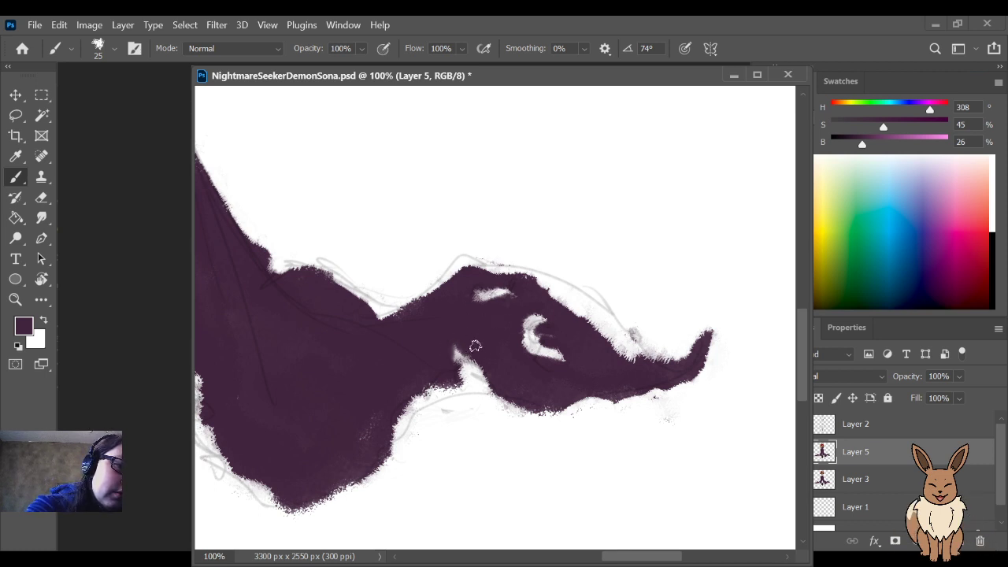
# Step: Add a new layer directly above Layer 5 and name it basicdeets
pyautogui.scroll(-4, 481, 324)
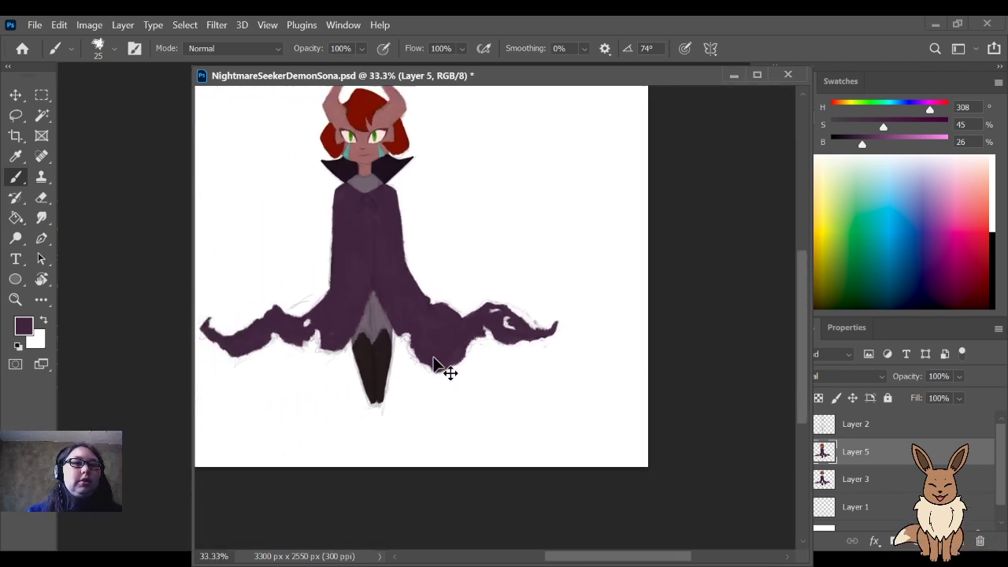
pyautogui.moveTo(404, 248); pyautogui.dragTo(536, 310)
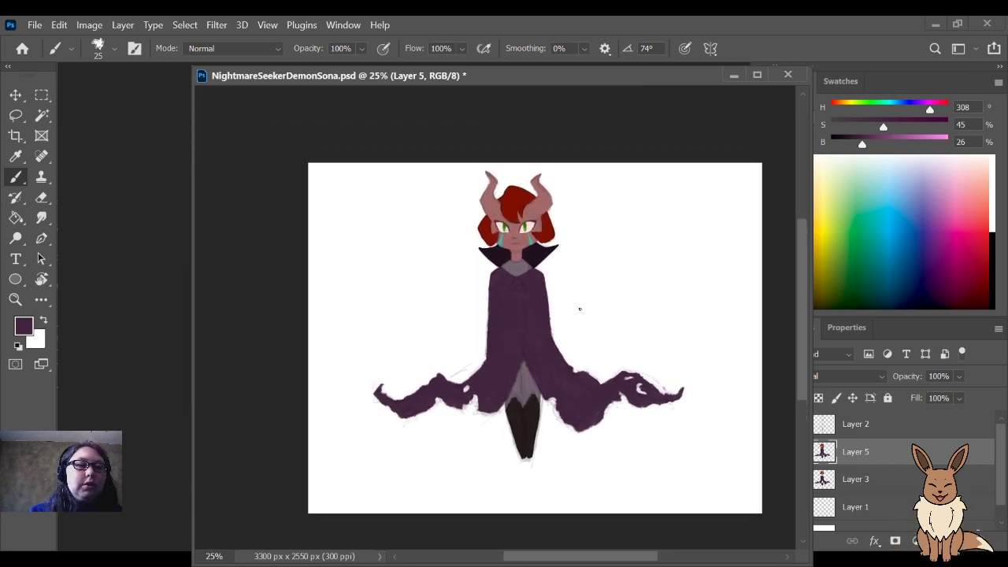
pyautogui.moveTo(559, 276); pyautogui.dragTo(562, 297)
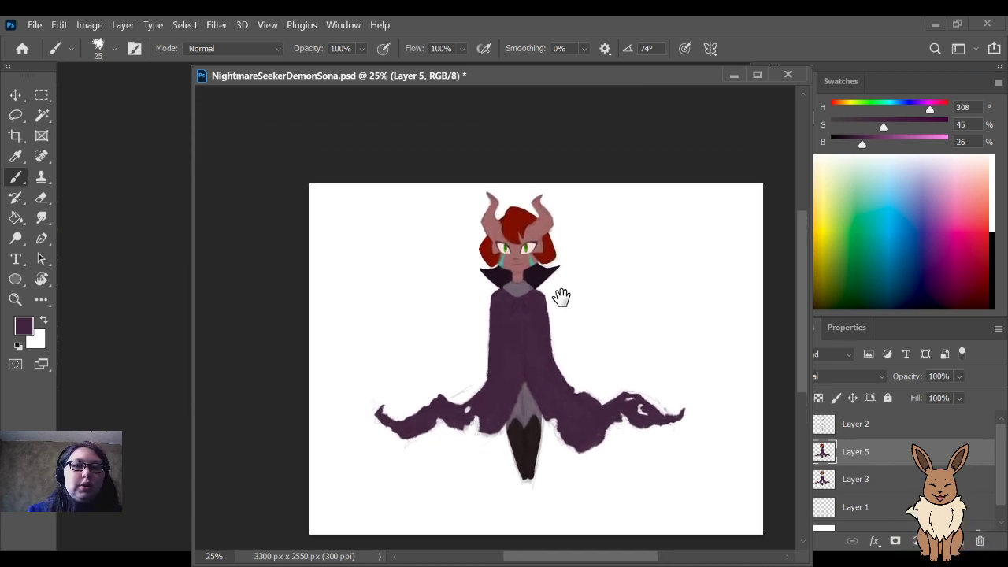
pyautogui.click(965, 541)
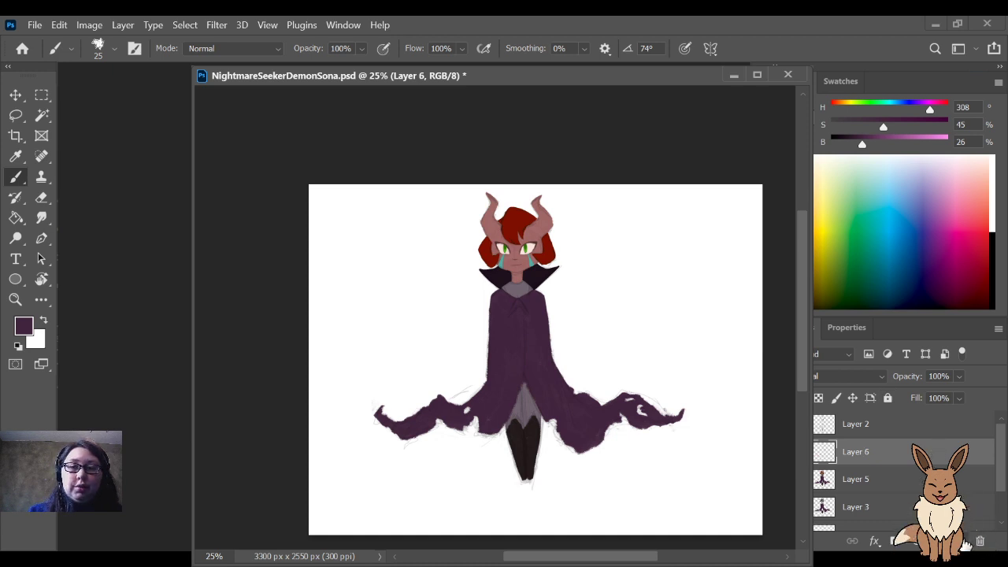
pyautogui.doubleClick(857, 452)
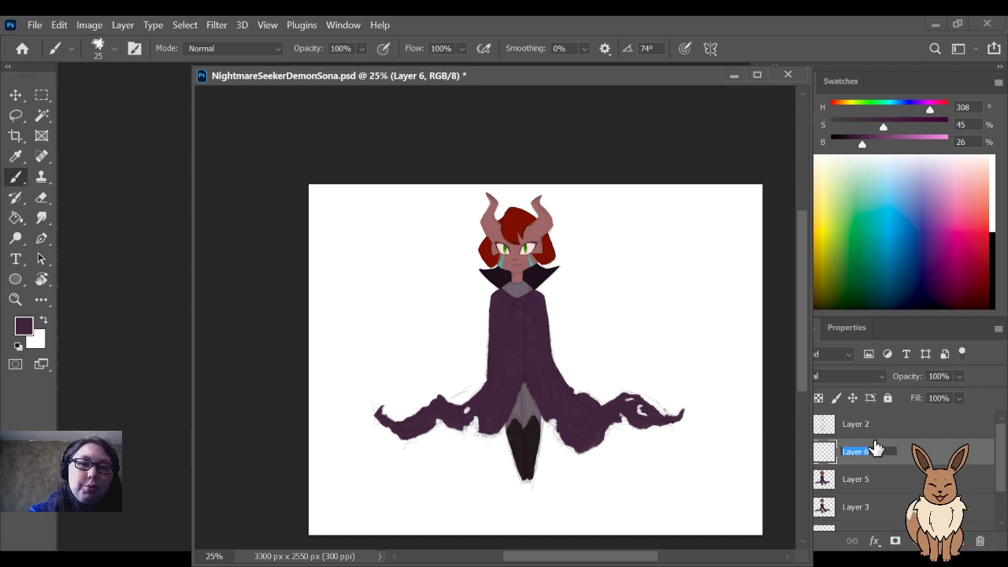
pyautogui.write('basic')
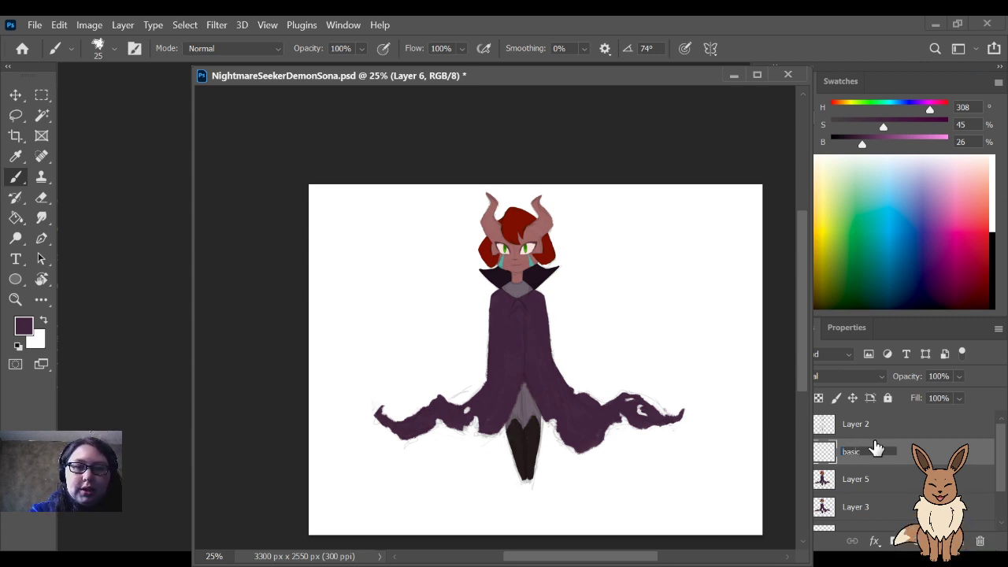
pyautogui.write('deets')
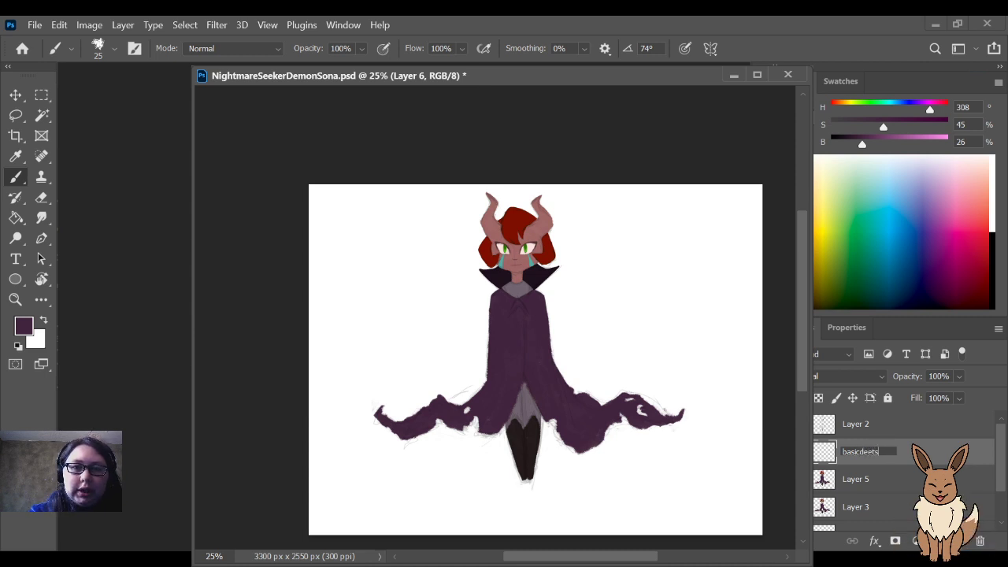
pyautogui.press('Return')
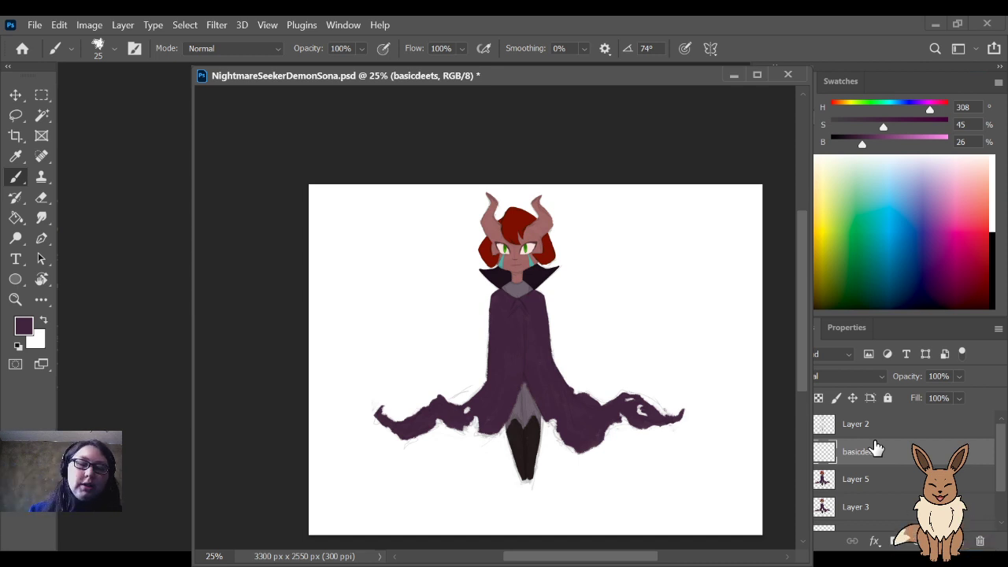
# Step: Sample the hair's red and darken it to about 83% saturation and 34% brightness
pyautogui.hotkey('ctrl', '+')
pyautogui.hotkey('ctrl', '+')
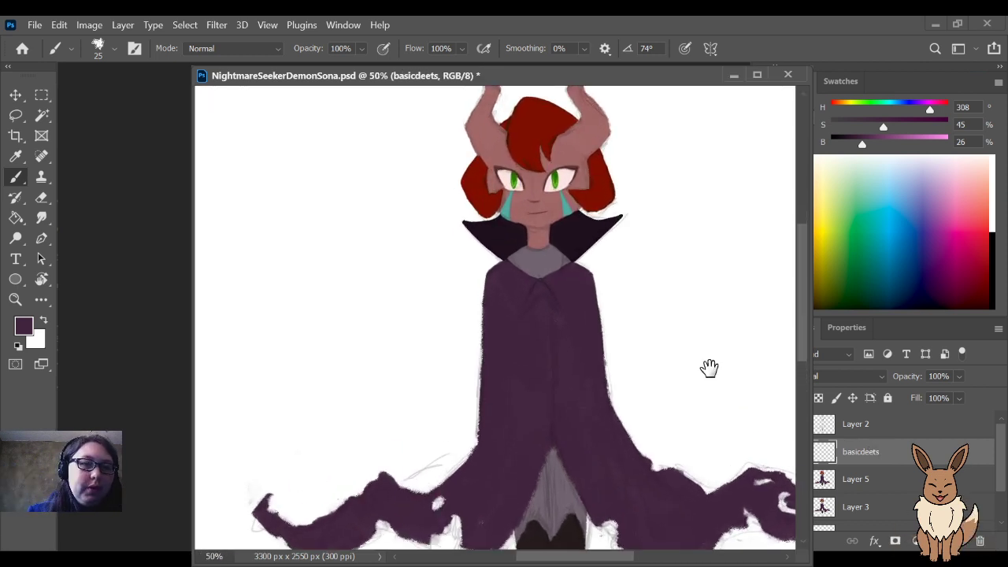
pyautogui.moveTo(695, 248); pyautogui.dragTo(636, 422)
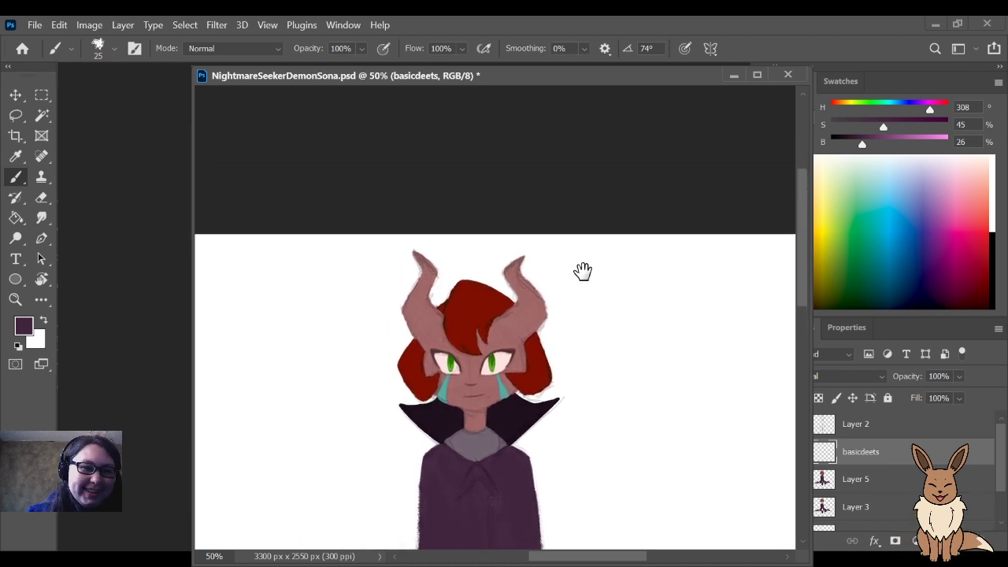
pyautogui.moveTo(580, 272); pyautogui.dragTo(608, 325)
pyautogui.hotkey('ctrl', '+')
pyautogui.hotkey('ctrl', '+')
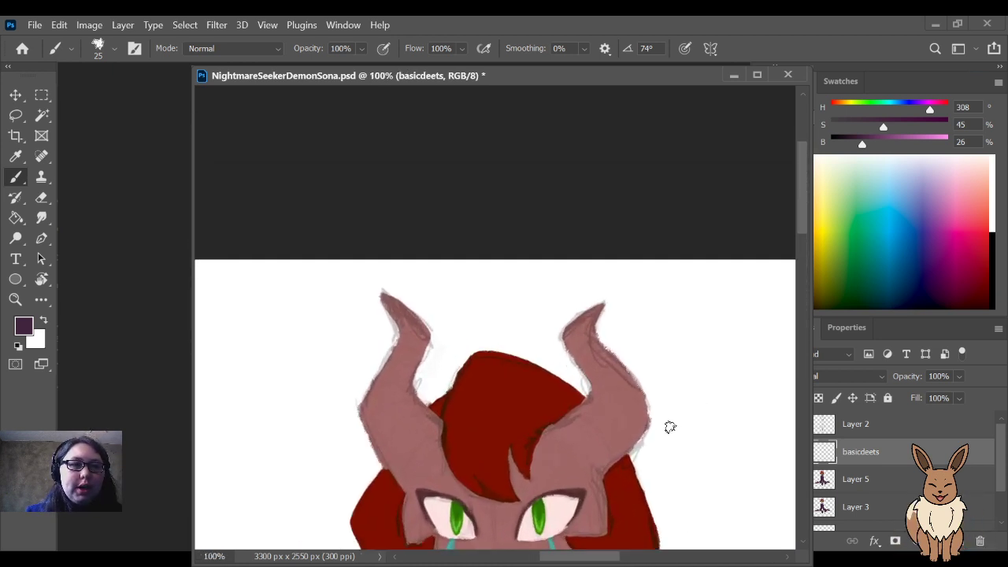
pyautogui.press('i')
pyautogui.click(492, 322)
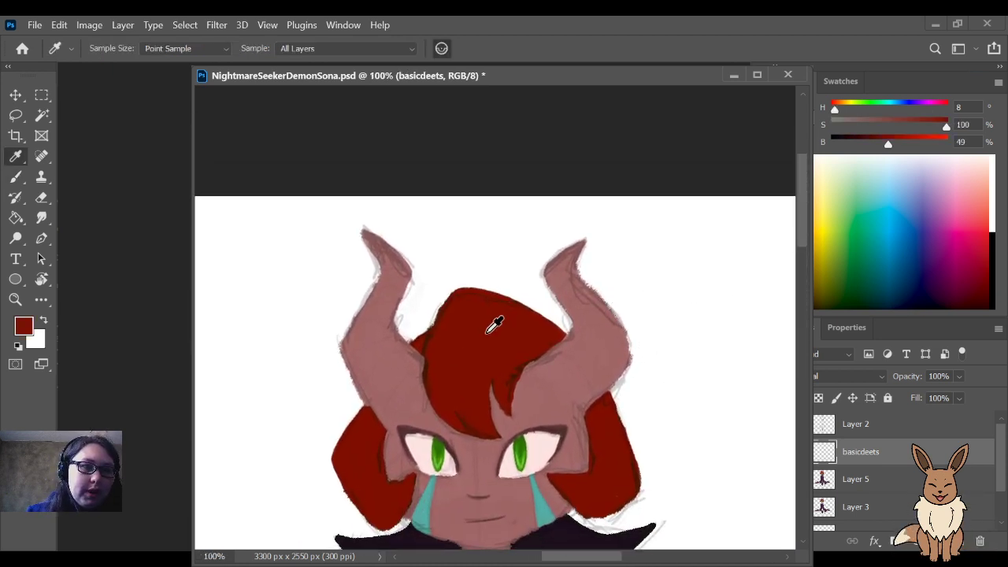
pyautogui.click(875, 143)
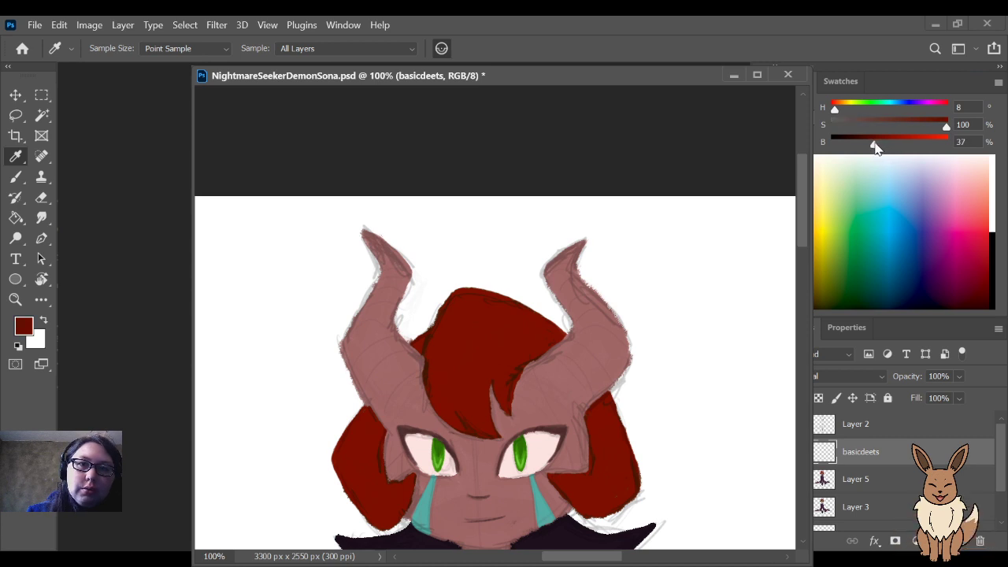
pyautogui.moveTo(874, 147); pyautogui.dragTo(872, 146)
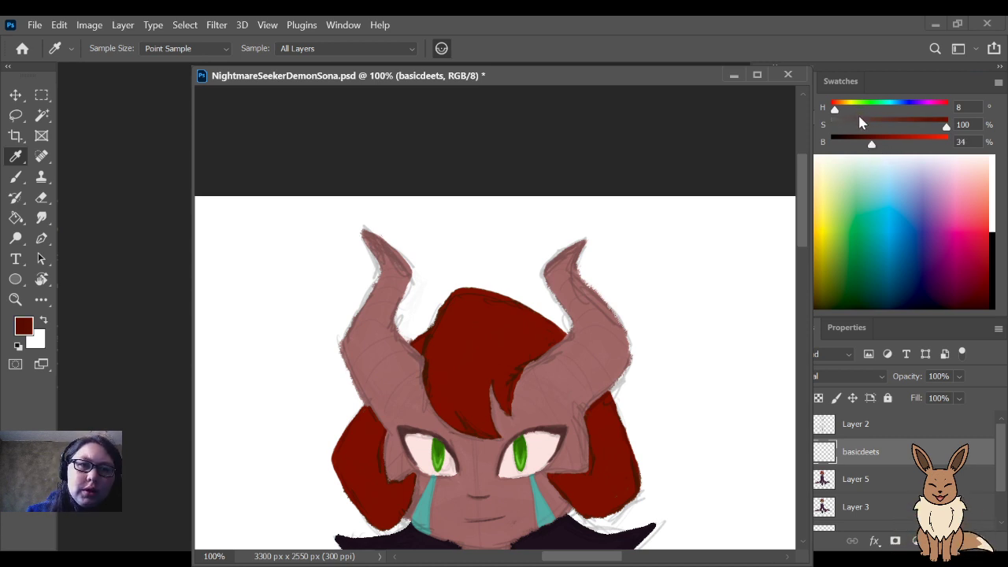
pyautogui.moveTo(663, 378); pyautogui.dragTo(630, 332)
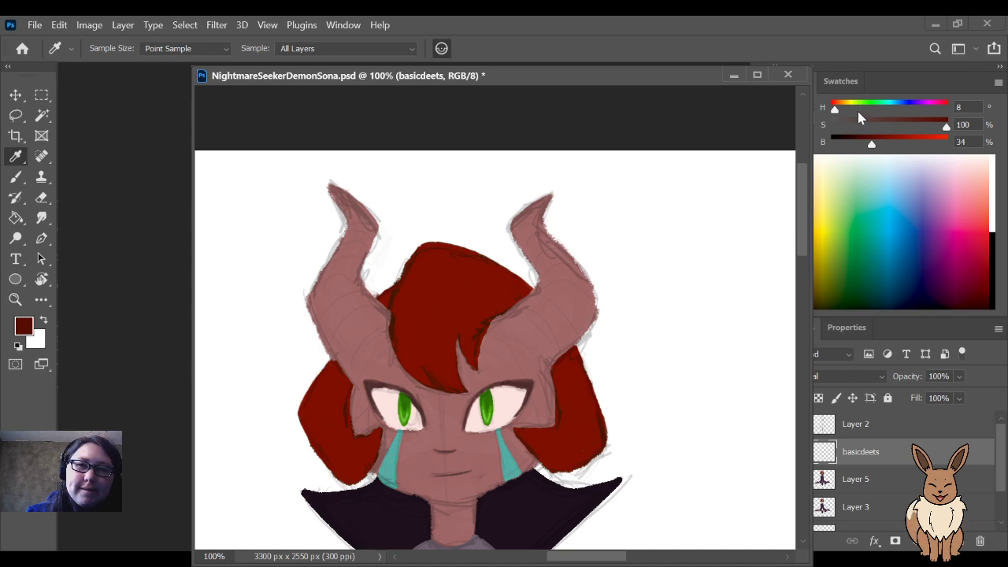
pyautogui.click(918, 124)
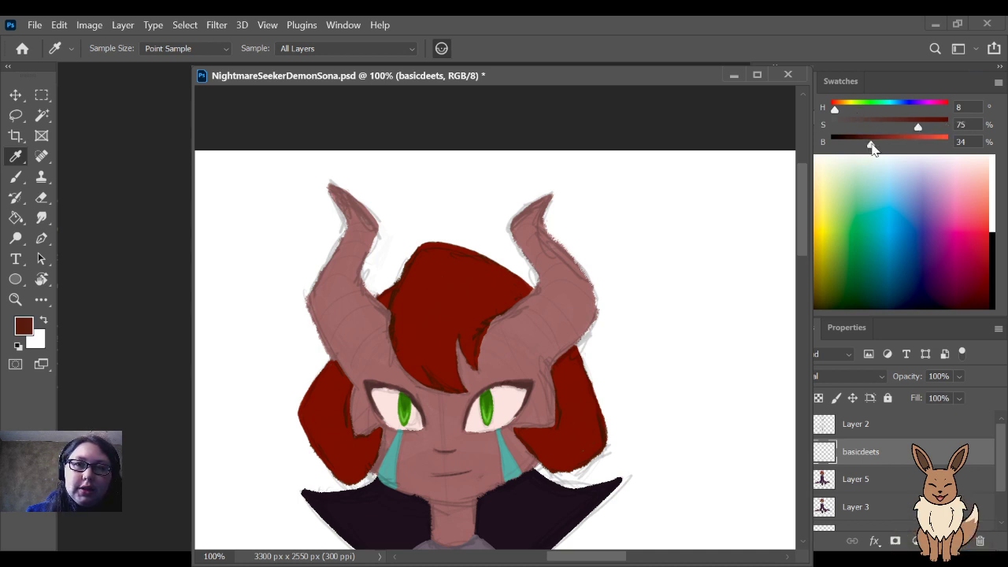
pyautogui.moveTo(921, 126); pyautogui.dragTo(927, 126)
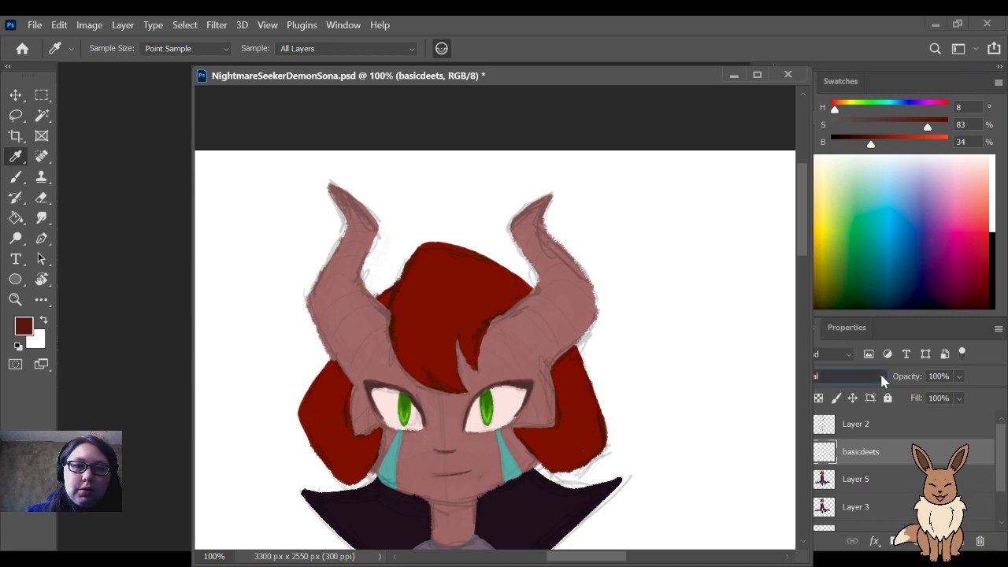
# Step: Set the basicdeets layer's blend mode to Multiply, keeping its opacity at 100%
pyautogui.scroll(1, 866, 376)
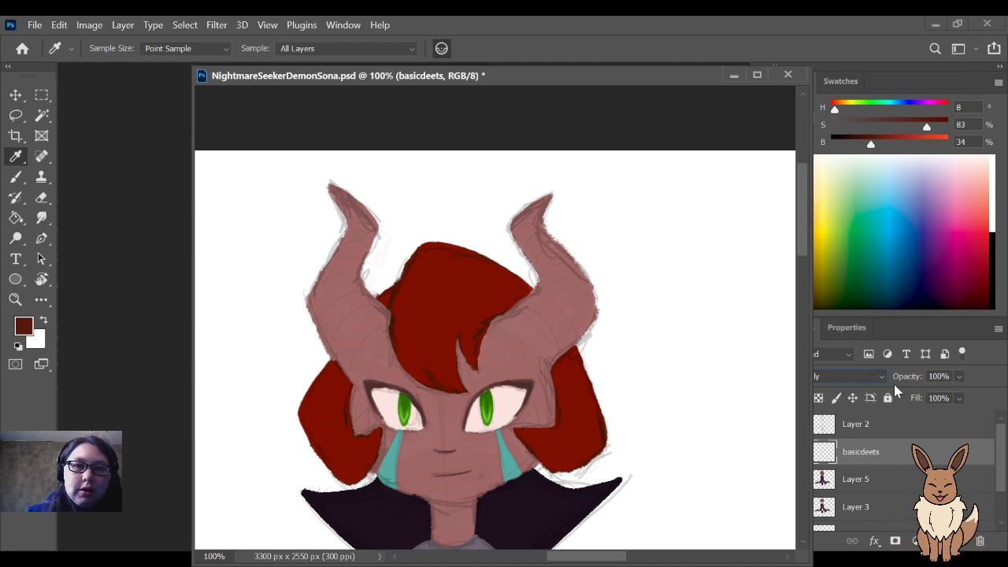
pyautogui.moveTo(903, 379); pyautogui.dragTo(1004, 398)
pyautogui.moveTo(903, 381); pyautogui.dragTo(1005, 377)
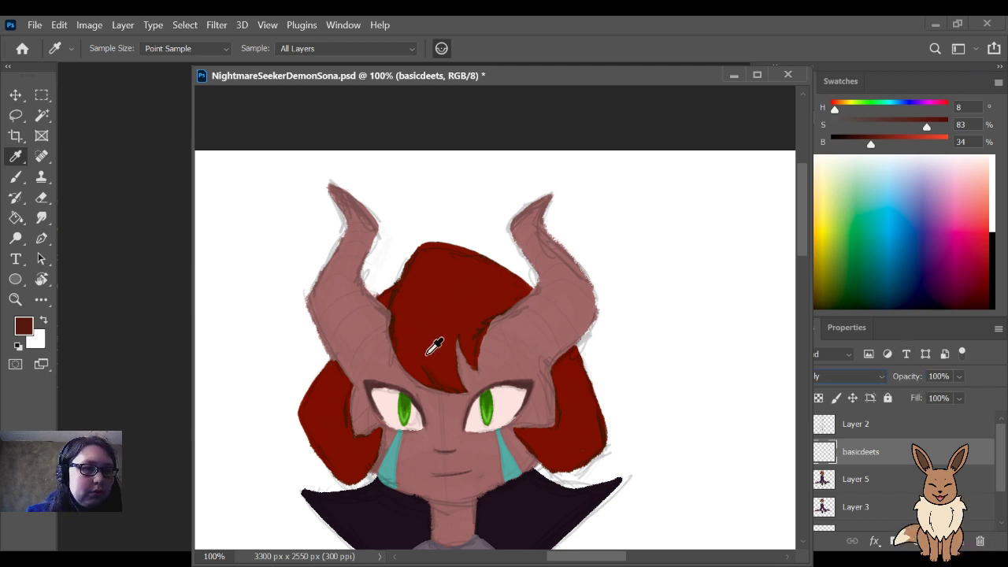
# Step: Resample the hair's red and mute it to 65% saturation and 28% brightness for brushing details on the fringe
pyautogui.click(429, 343)
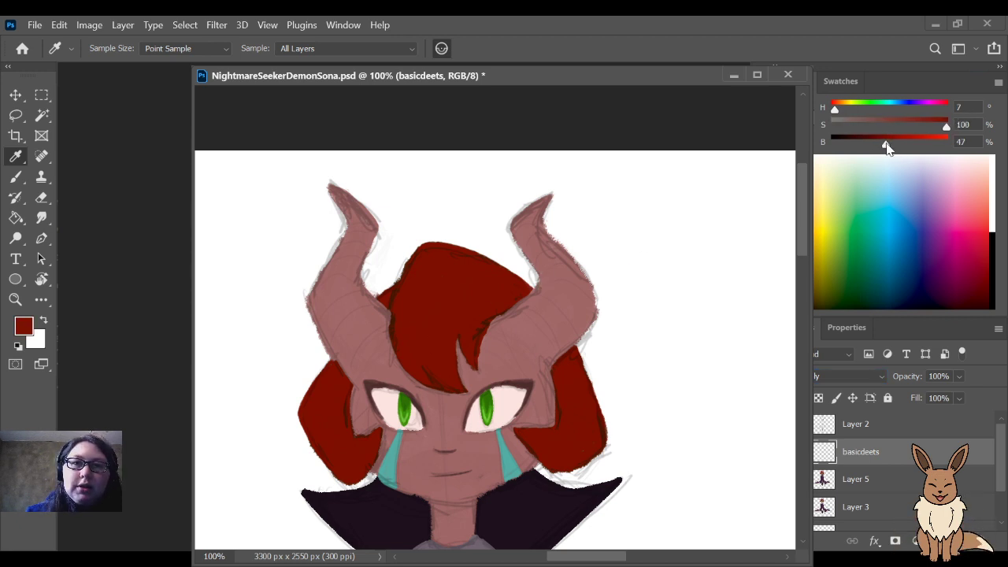
pyautogui.moveTo(885, 144); pyautogui.dragTo(866, 148)
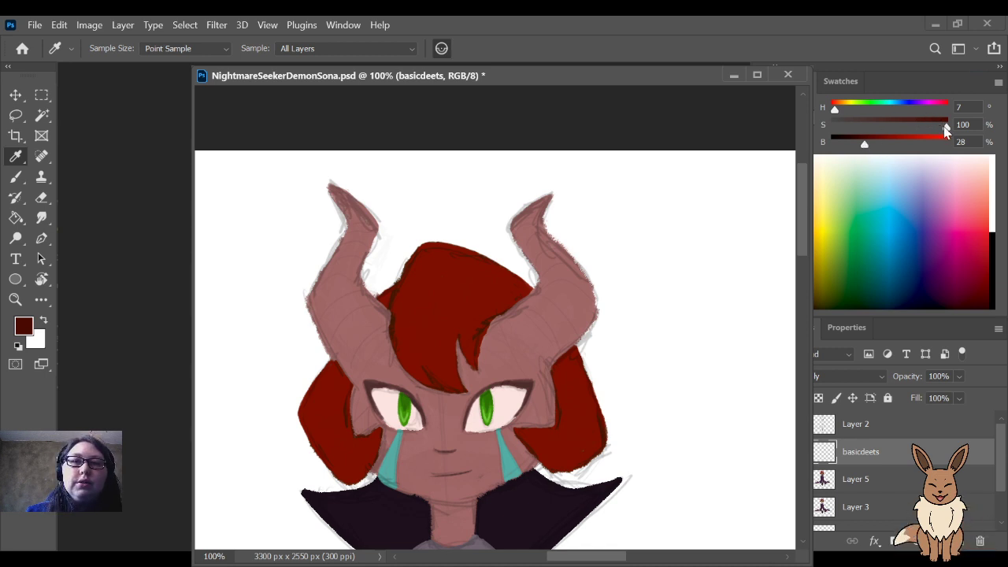
pyautogui.moveTo(943, 128); pyautogui.dragTo(908, 130)
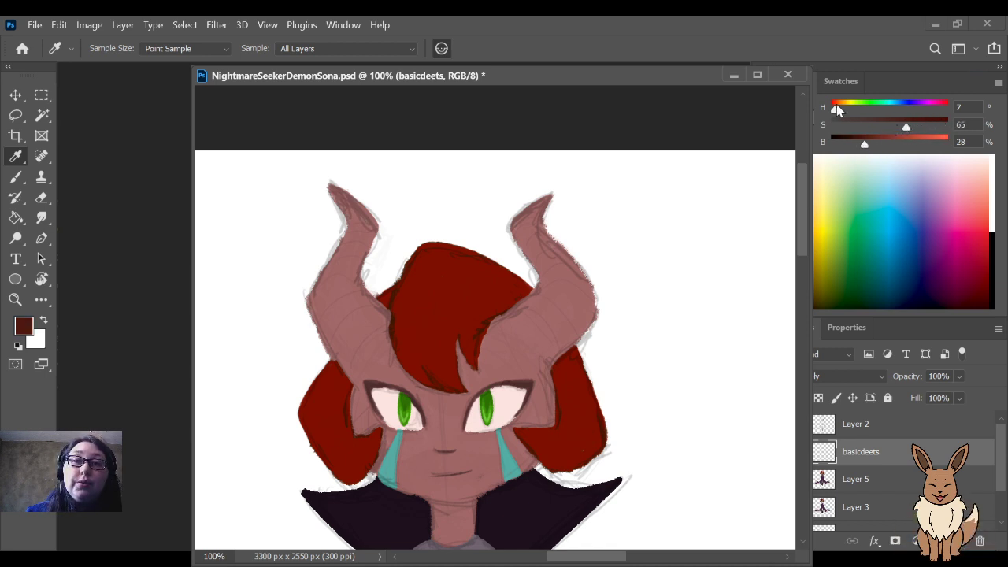
pyautogui.press('b')
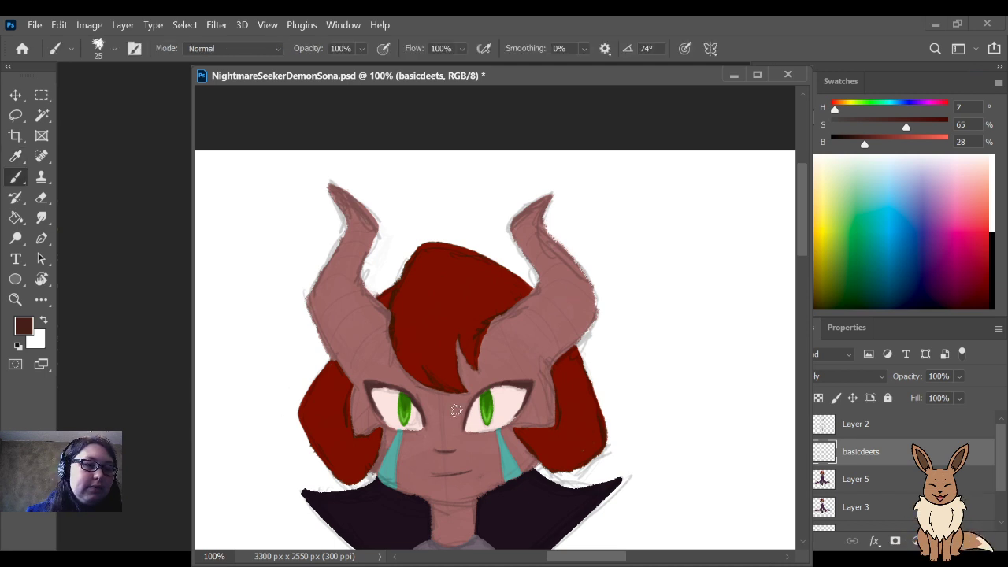
pyautogui.hotkey('ctrl', '+')
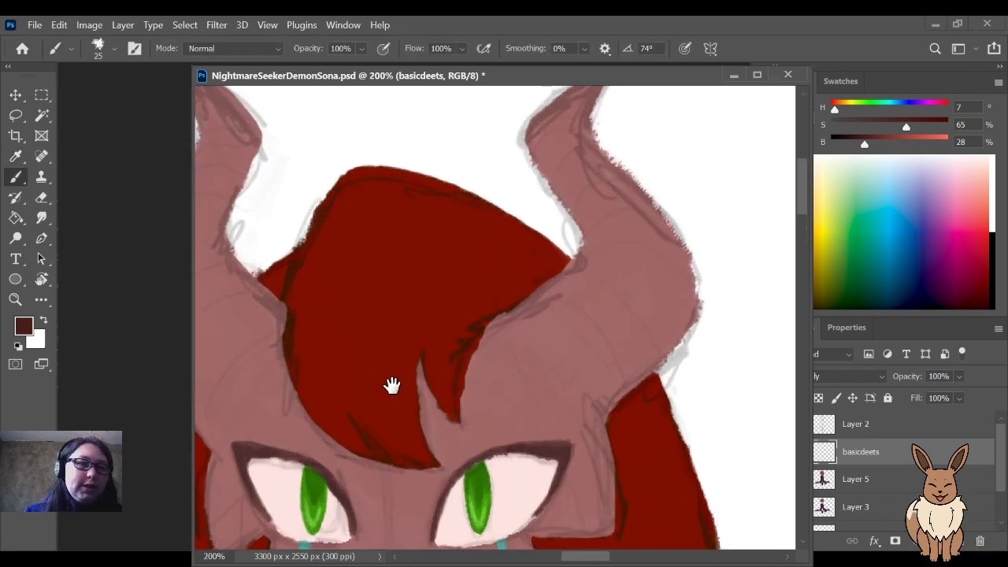
pyautogui.moveTo(389, 386); pyautogui.dragTo(486, 373)
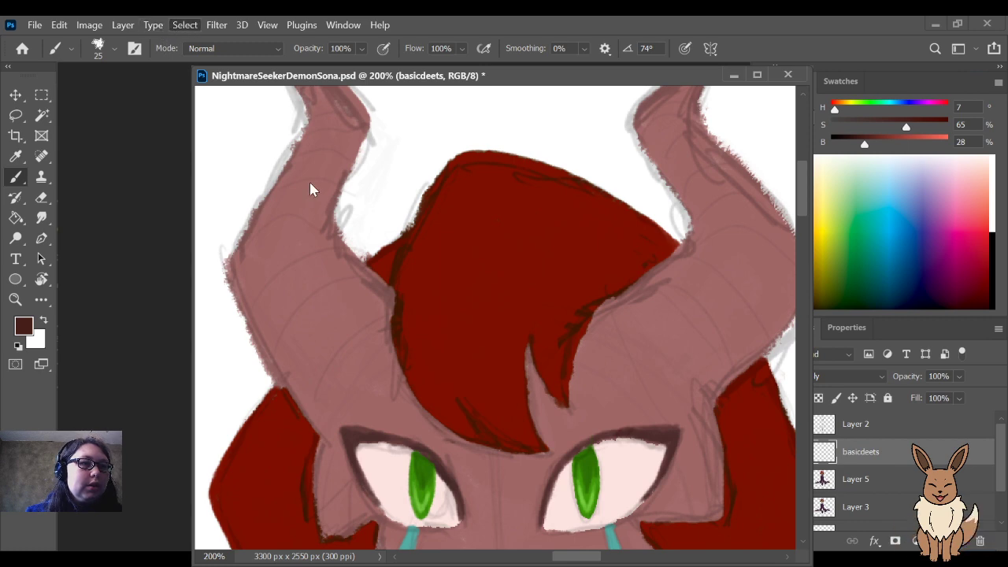
# Step: Try selecting the hair by its sampled red with Color Range, and clear the selection
pyautogui.press('i')
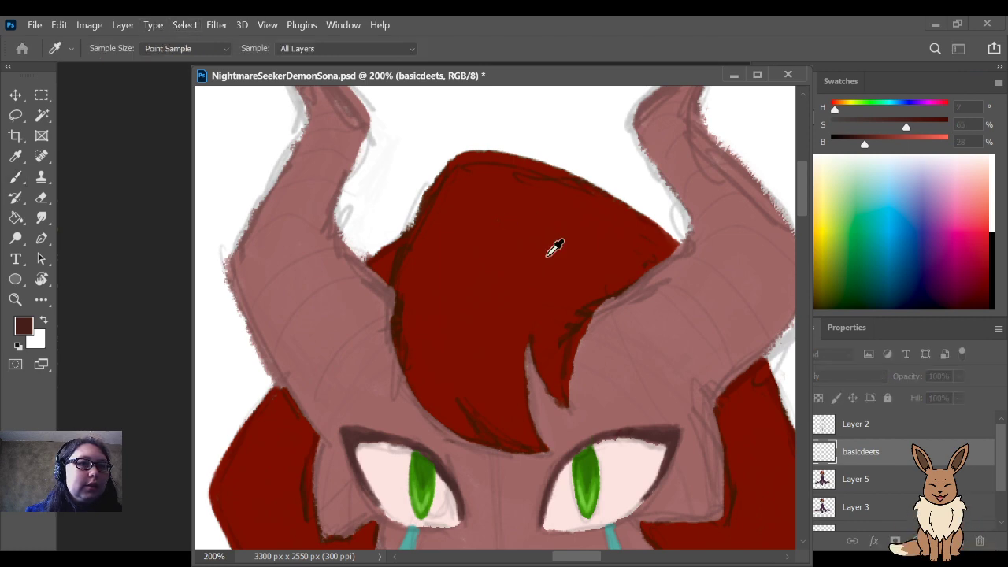
pyautogui.click(555, 248)
pyautogui.press('b')
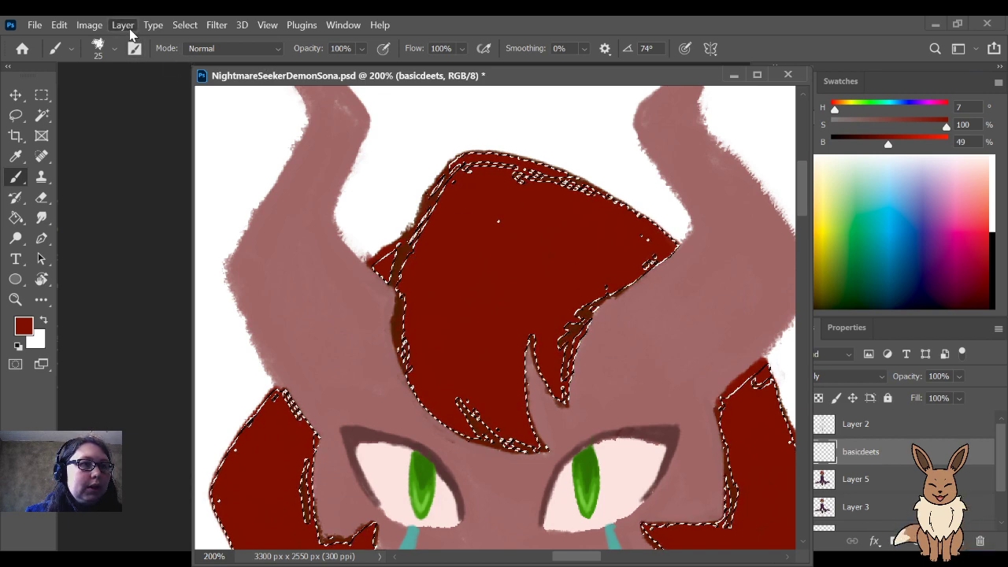
pyautogui.hotkey('ctrl', 'z')
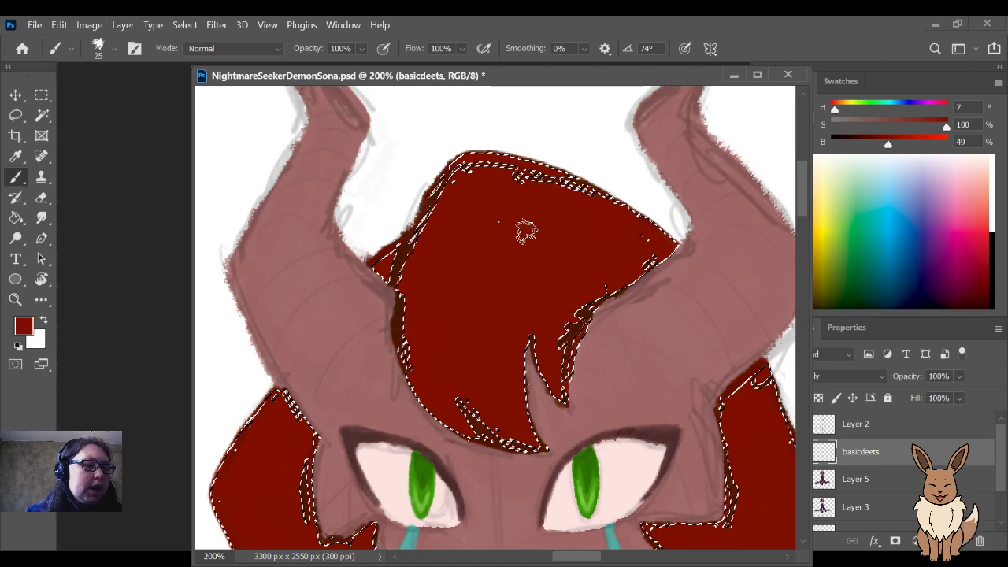
pyautogui.press('l')
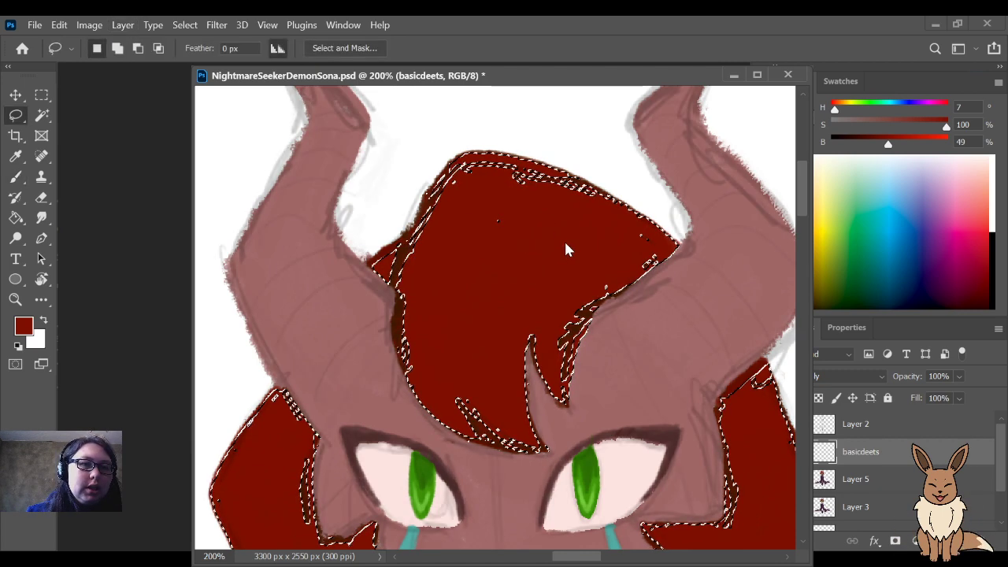
pyautogui.hotkey('ctrl', 'd')
pyautogui.press('b')
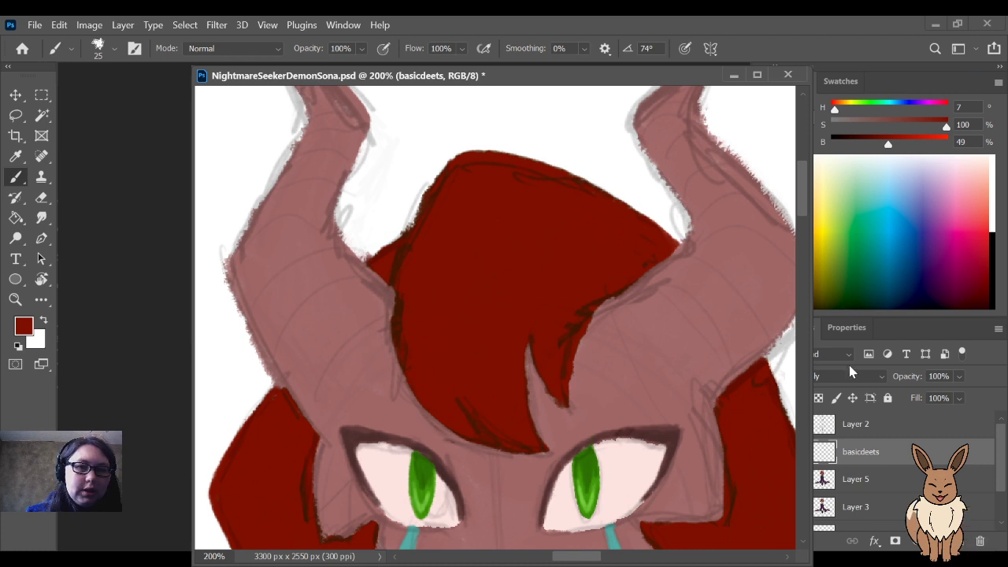
# Step: Try a darker strand at the lower tip of the fringe on the basicdeets layer with the hair's red
pyautogui.click(879, 430)
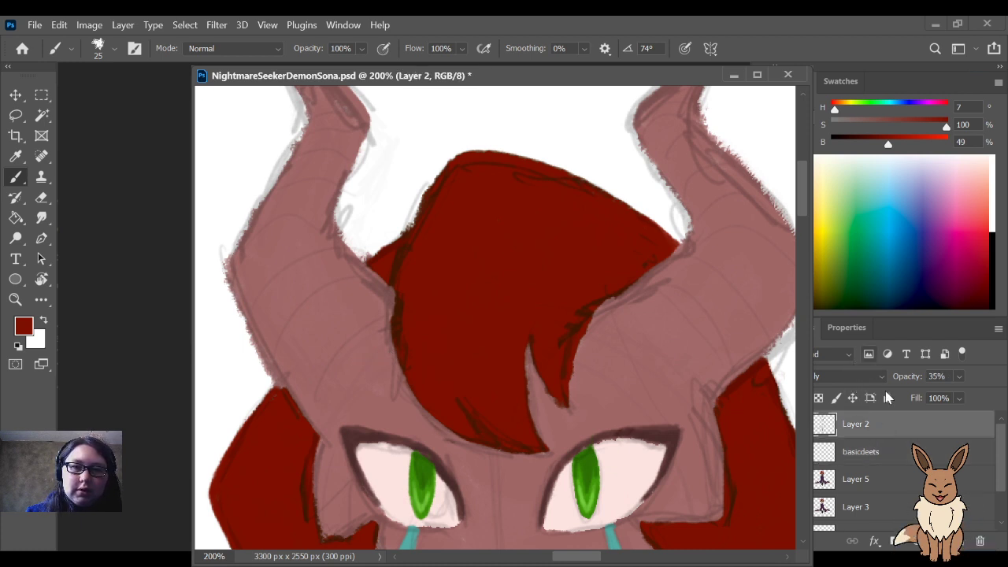
pyautogui.click(898, 455)
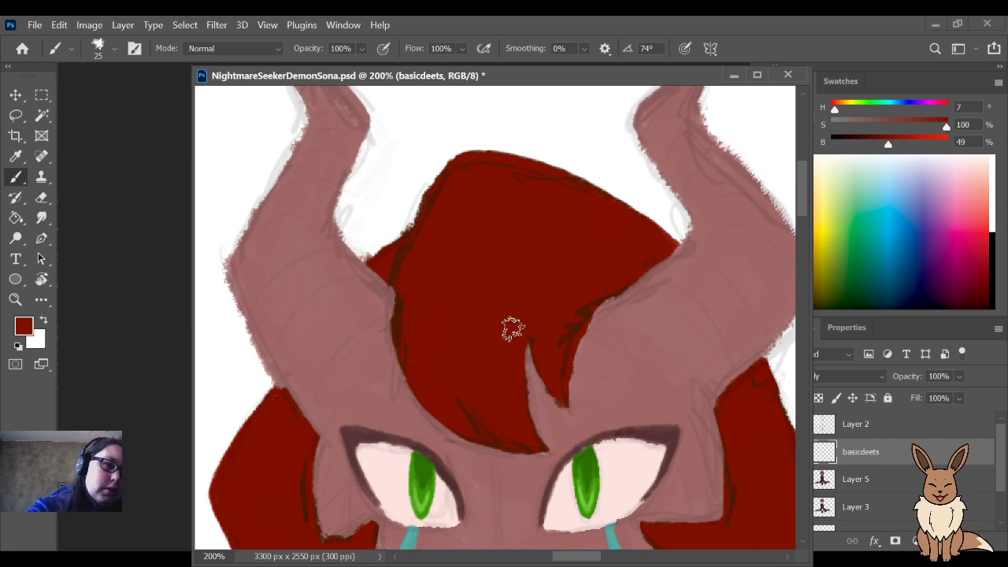
pyautogui.moveTo(480, 405)
pyautogui.mouseDown()
pyautogui.moveTo(529, 443)
pyautogui.moveTo(470, 398)
pyautogui.mouseUp()
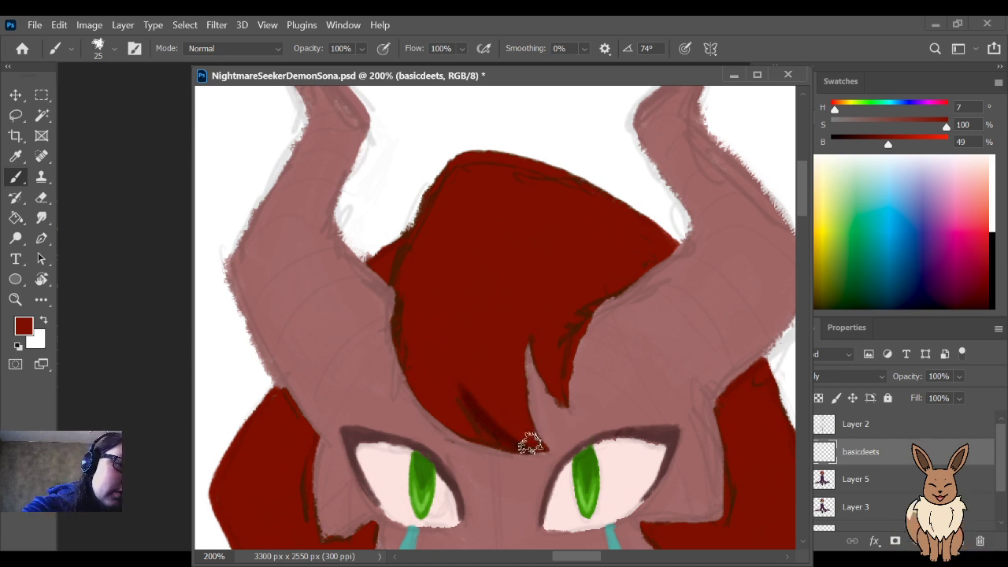
pyautogui.moveTo(529, 443)
pyautogui.mouseDown()
pyautogui.moveTo(491, 407)
pyautogui.moveTo(462, 339)
pyautogui.mouseUp()
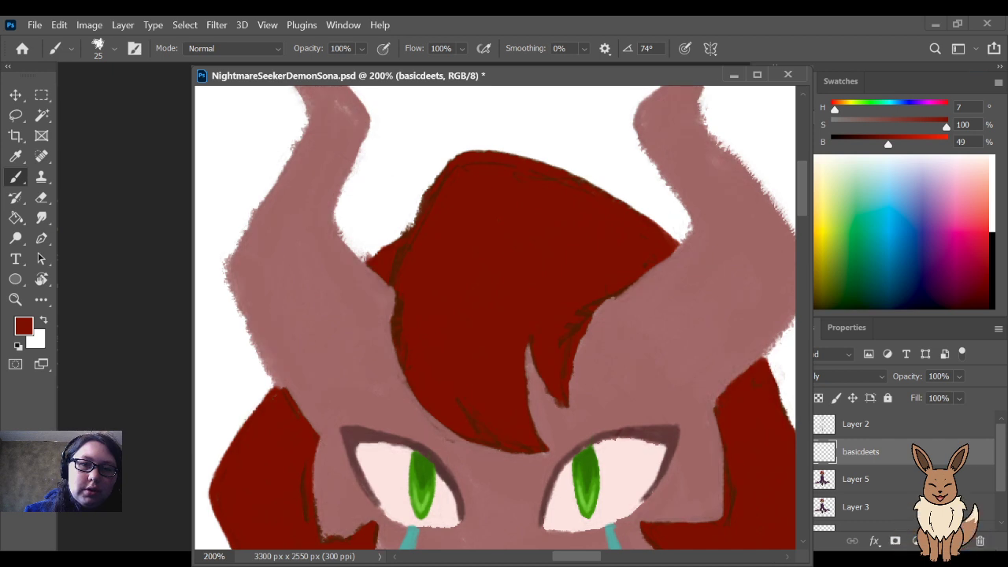
# Step: On Layer 5, paint over the dark sketch lines inside the fringe with the hair's sampled red, using a size 9 brush
pyautogui.click(900, 487)
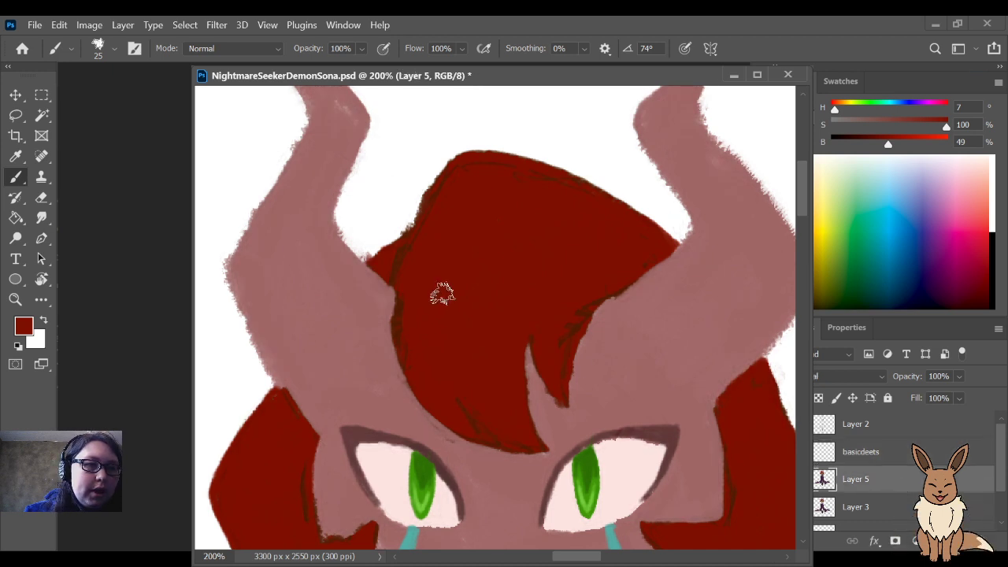
pyautogui.press('i')
pyautogui.click(487, 275)
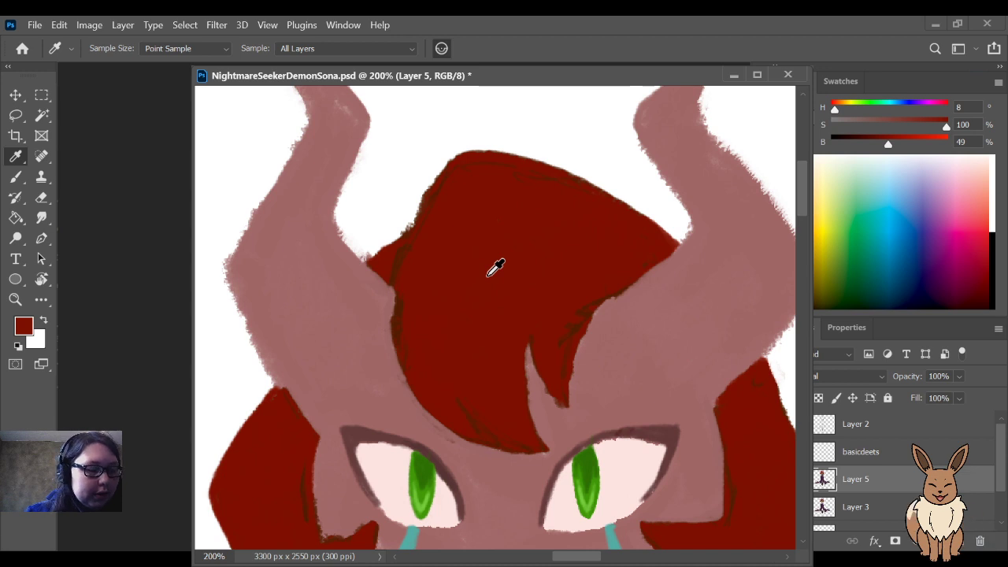
pyautogui.press('b')
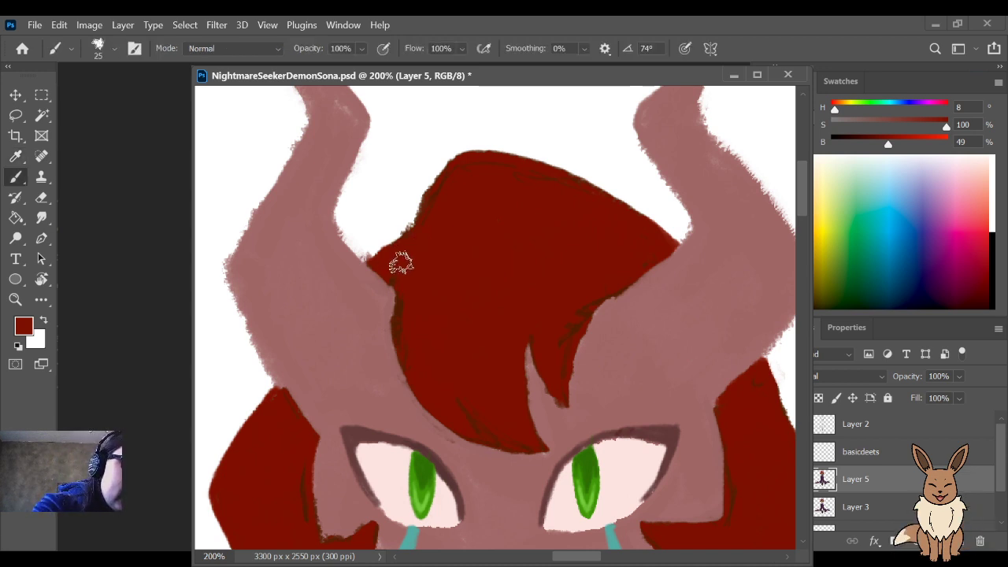
pyautogui.press('[')
pyautogui.press('[')
pyautogui.press('[')
pyautogui.press('[')
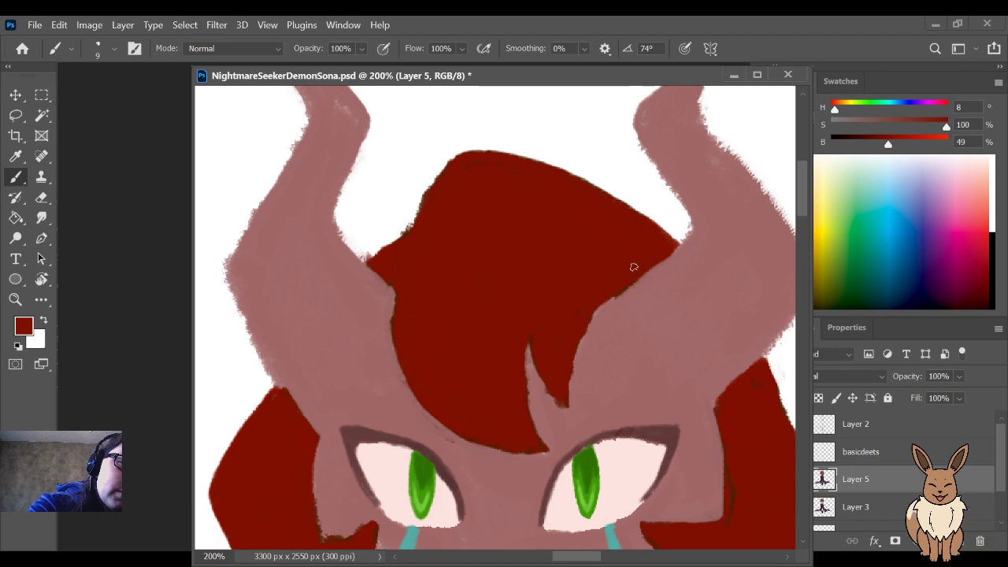
# Step: Paint over the dark sketch lines in both side locks of hair with the same red, and make basicdeets the active layer
pyautogui.moveTo(735, 471); pyautogui.dragTo(698, 299)
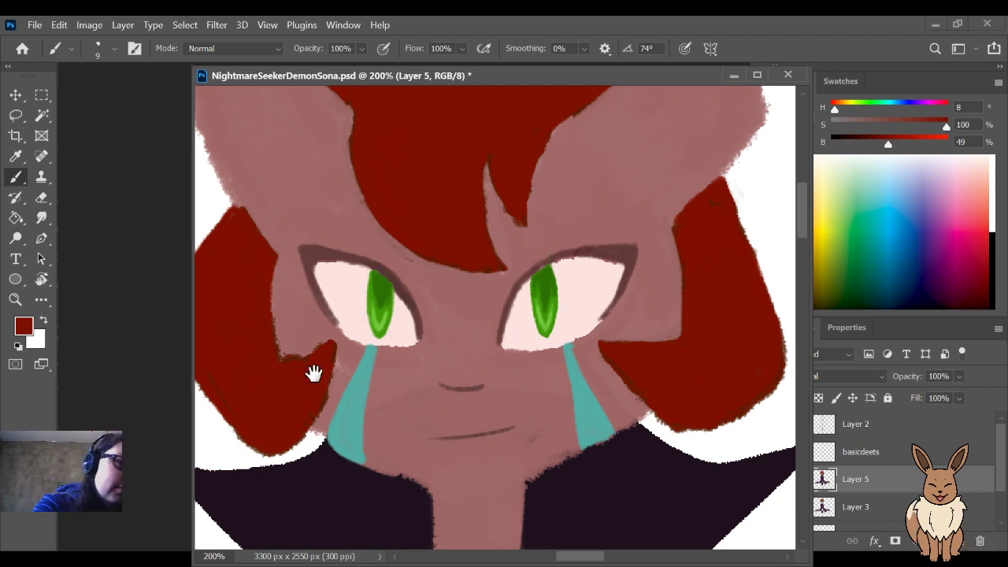
pyautogui.moveTo(314, 373); pyautogui.dragTo(469, 358)
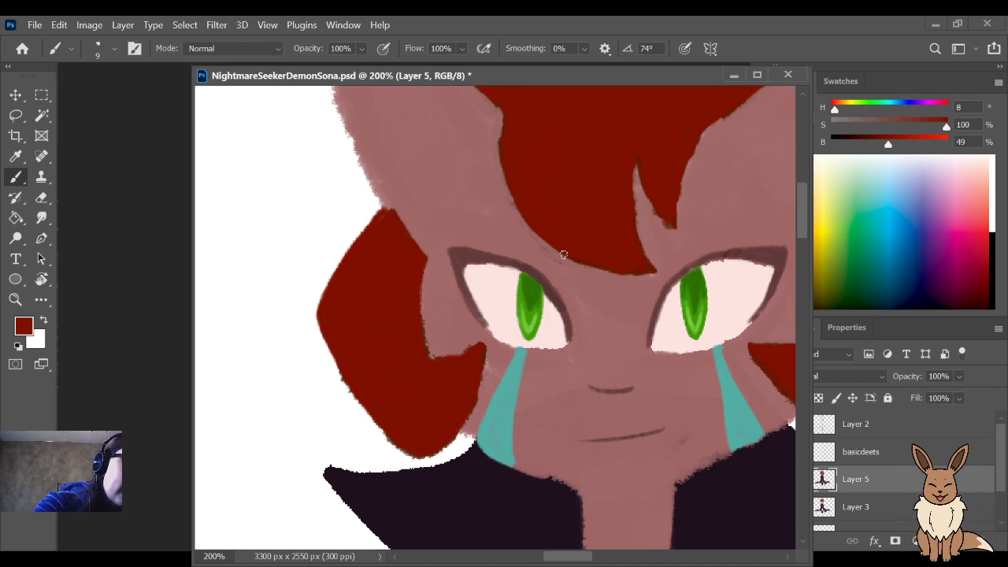
pyautogui.moveTo(563, 254); pyautogui.dragTo(475, 385)
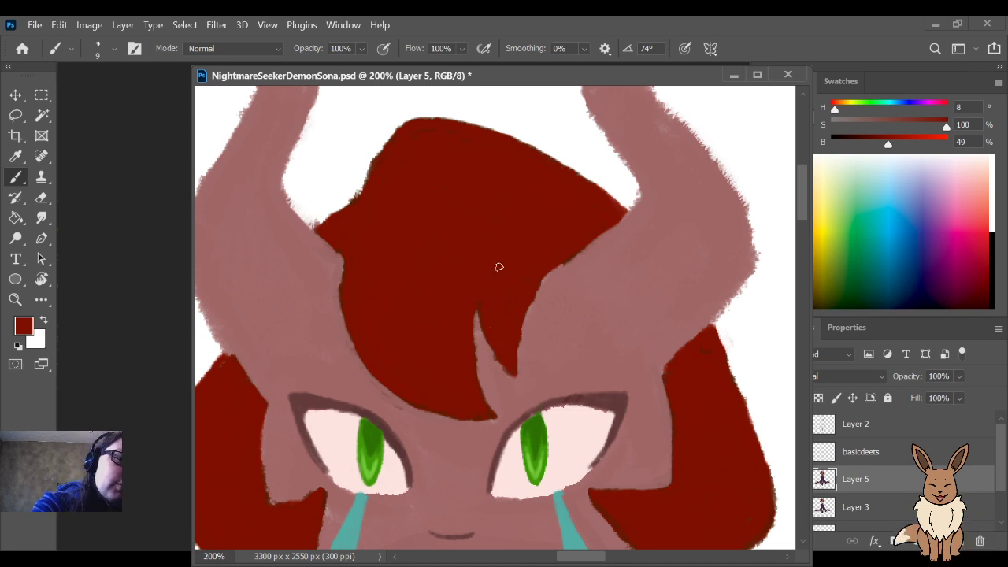
pyautogui.click(904, 455)
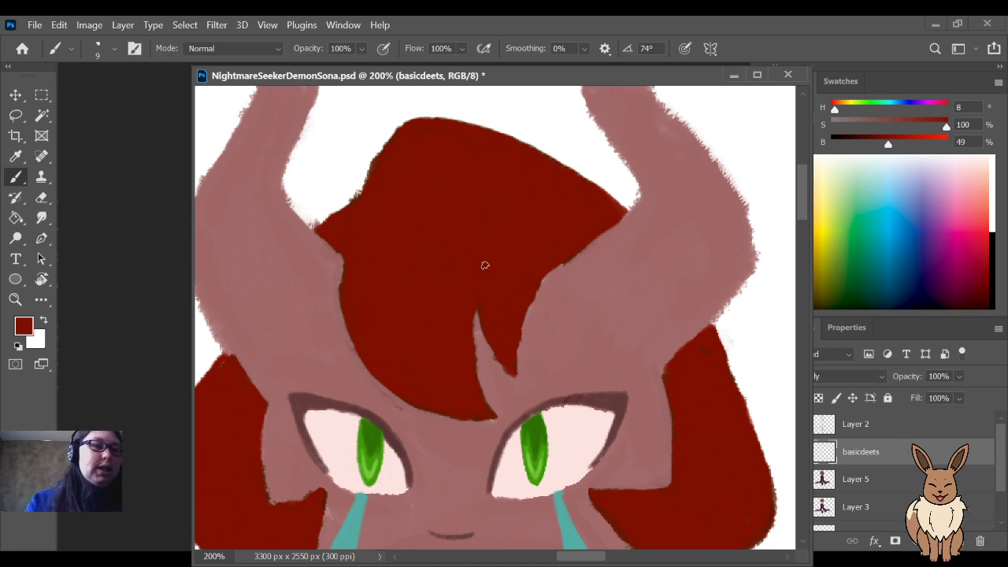
pyautogui.scroll(1, 485, 265)
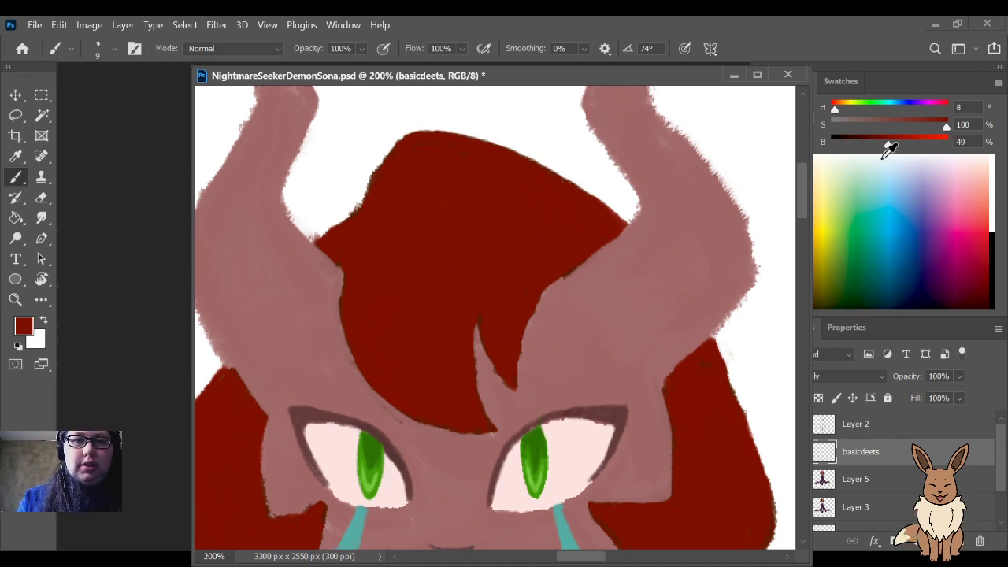
# Step: Lower the brush red's brightness to 45% and try a thin dark strand in the lower fringe
pyautogui.moveTo(883, 150)
pyautogui.mouseDown()
pyautogui.moveTo(855, 149)
pyautogui.moveTo(874, 150)
pyautogui.mouseUp()
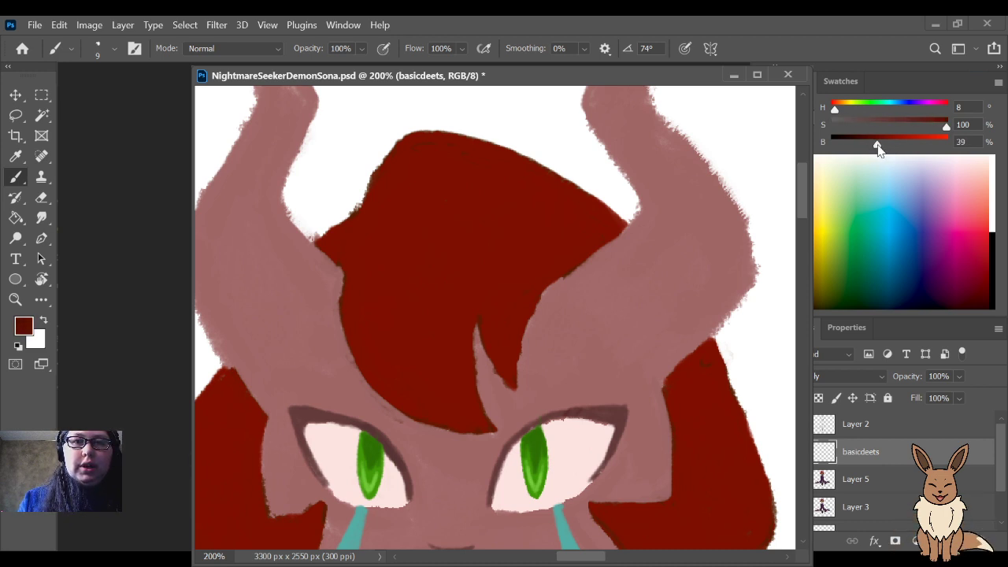
pyautogui.moveTo(876, 148); pyautogui.dragTo(878, 148)
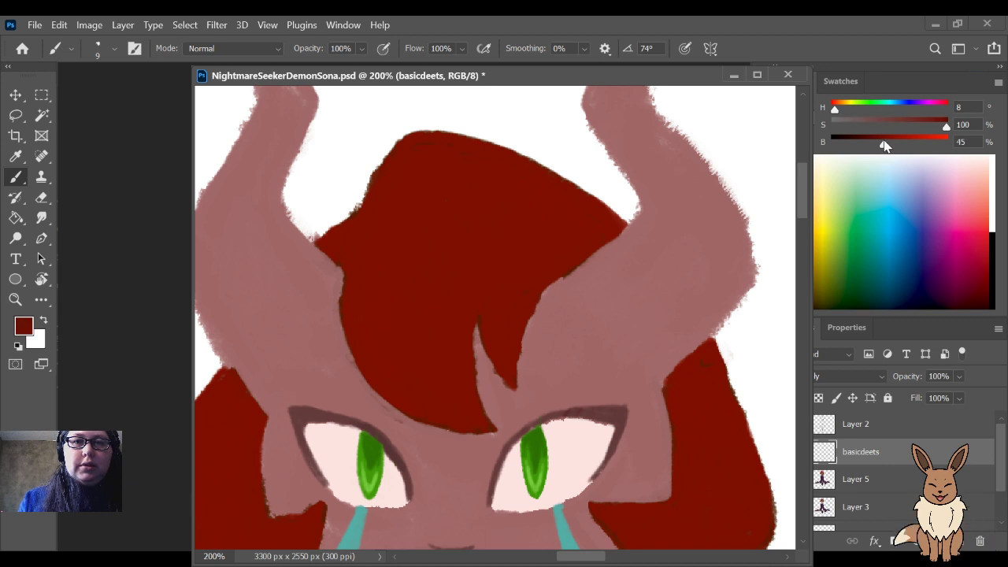
pyautogui.moveTo(472, 425); pyautogui.dragTo(425, 351)
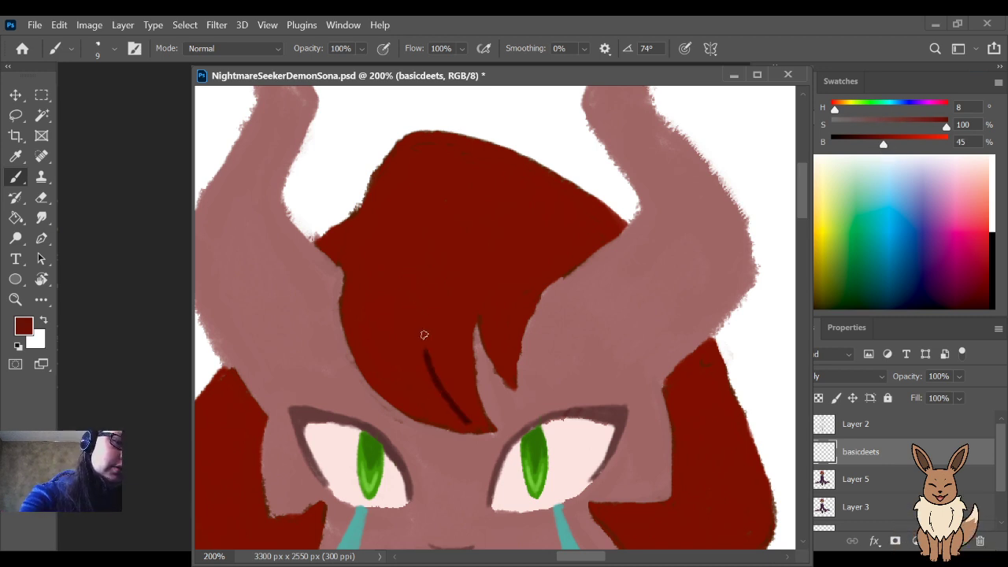
pyautogui.hotkey('ctrl', 'z')
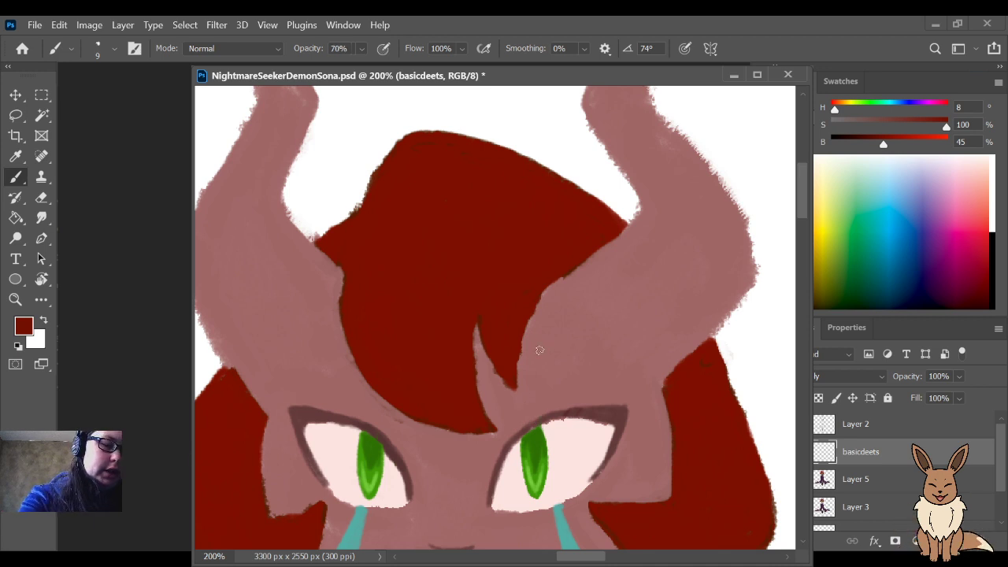
# Step: With a size 25 brush at 70% opacity, paint soft dark strands curving up from the fringe's lower tip
pyautogui.press(']')
pyautogui.press(']')
pyautogui.press(']')
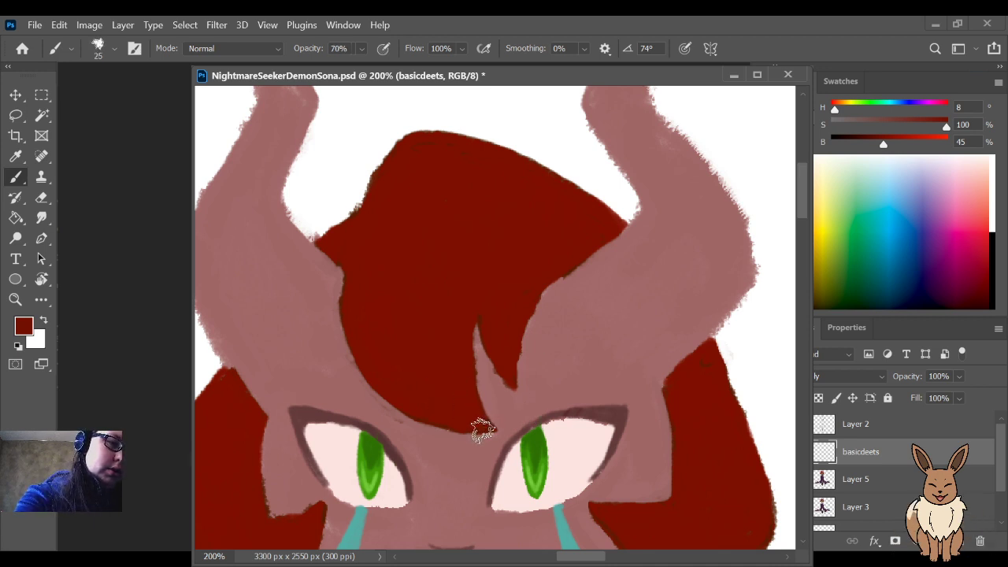
pyautogui.moveTo(481, 427); pyautogui.dragTo(409, 329)
pyautogui.hotkey('ctrl', 'z')
pyautogui.moveTo(479, 420); pyautogui.dragTo(406, 309)
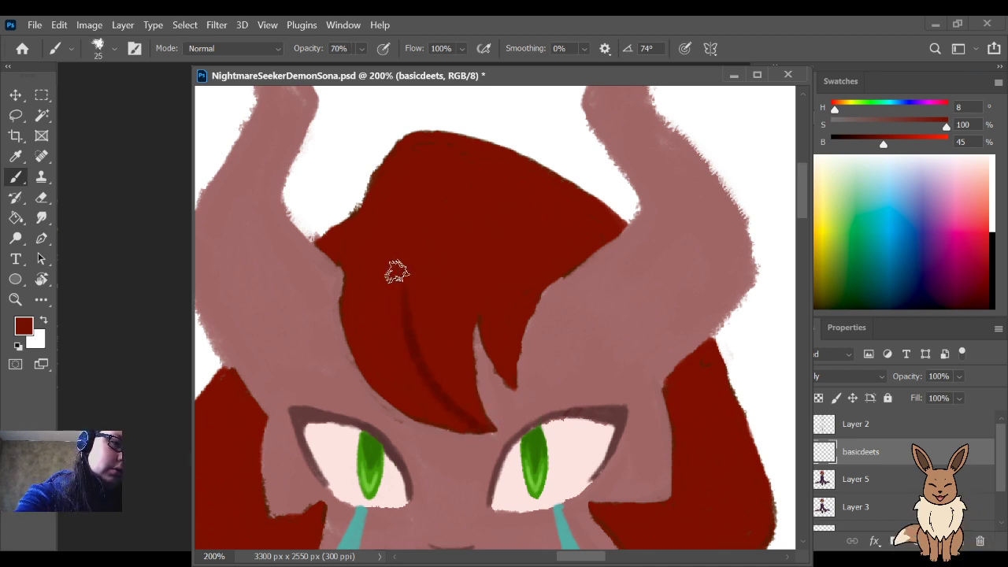
pyautogui.moveTo(481, 428); pyautogui.dragTo(392, 307)
pyautogui.hotkey('ctrl', 'z')
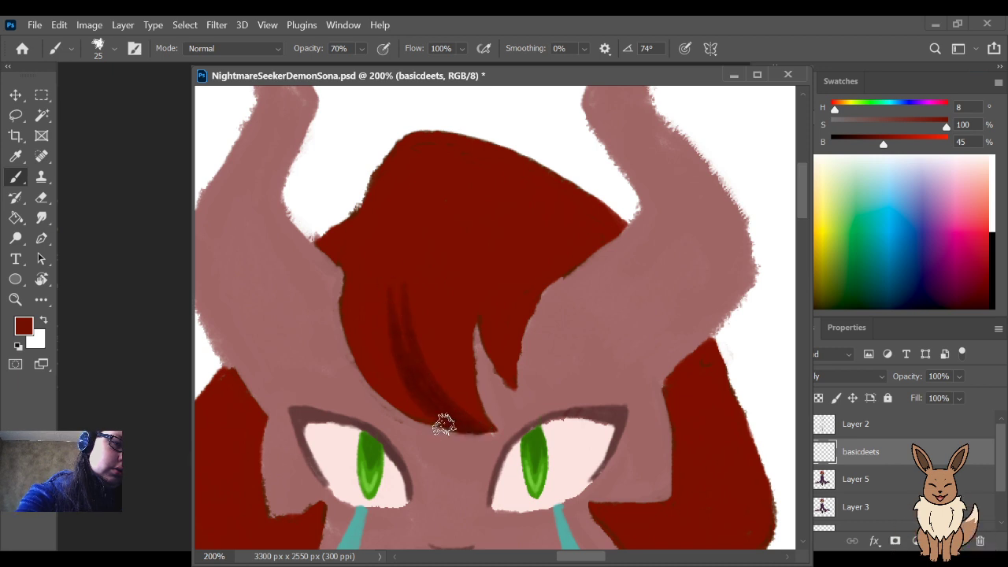
# Step: Shade the fringe's lower edge with dark strands sweeping from the tip up toward the horn on the left
pyautogui.moveTo(444, 422); pyautogui.dragTo(353, 295)
pyautogui.hotkey('ctrl', 'z')
pyautogui.moveTo(450, 421); pyautogui.dragTo(366, 360)
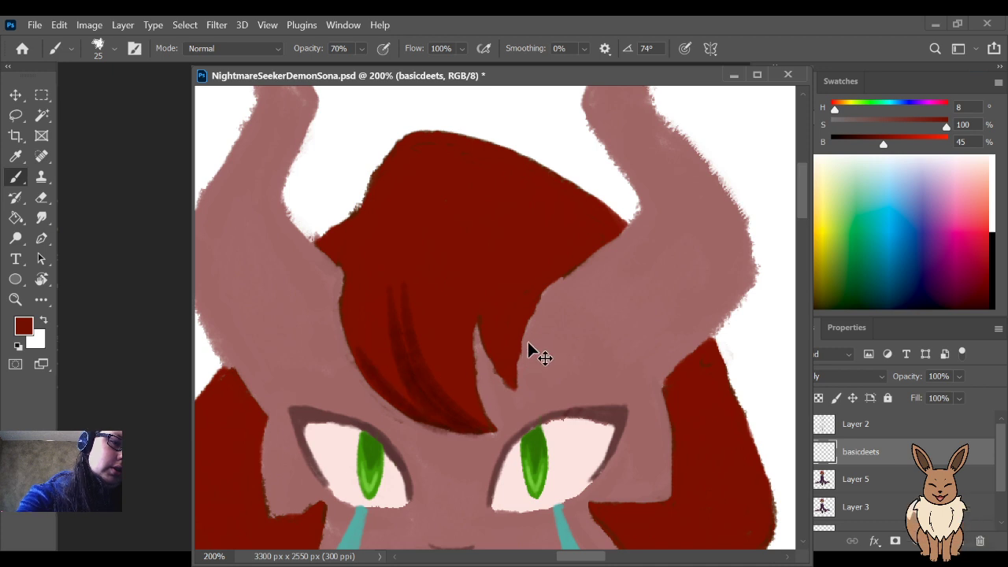
pyautogui.hotkey('ctrl', 'z')
pyautogui.moveTo(463, 406); pyautogui.dragTo(403, 350)
pyautogui.moveTo(445, 429); pyautogui.dragTo(405, 338)
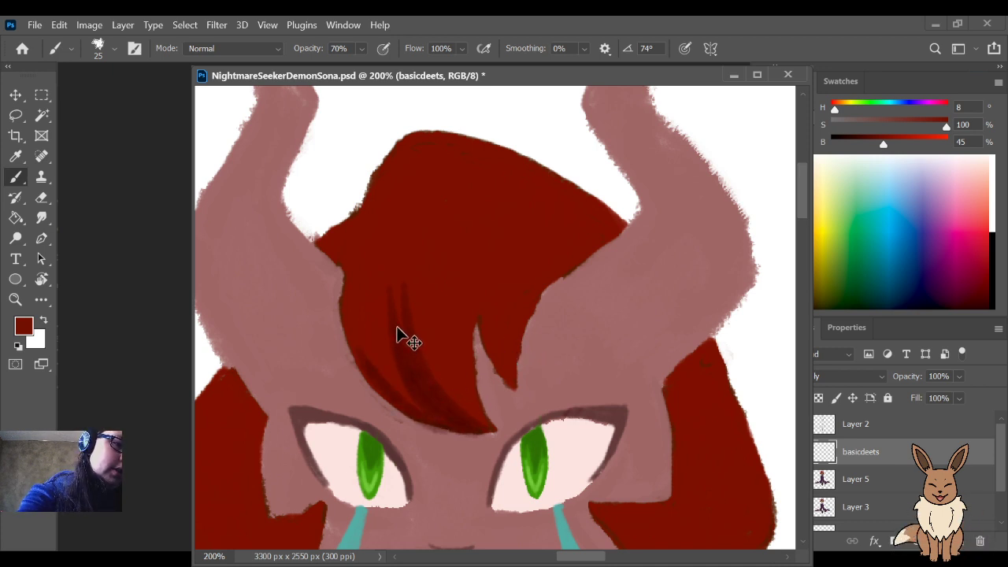
pyautogui.hotkey('ctrl', 'z')
pyautogui.moveTo(465, 430); pyautogui.dragTo(349, 330)
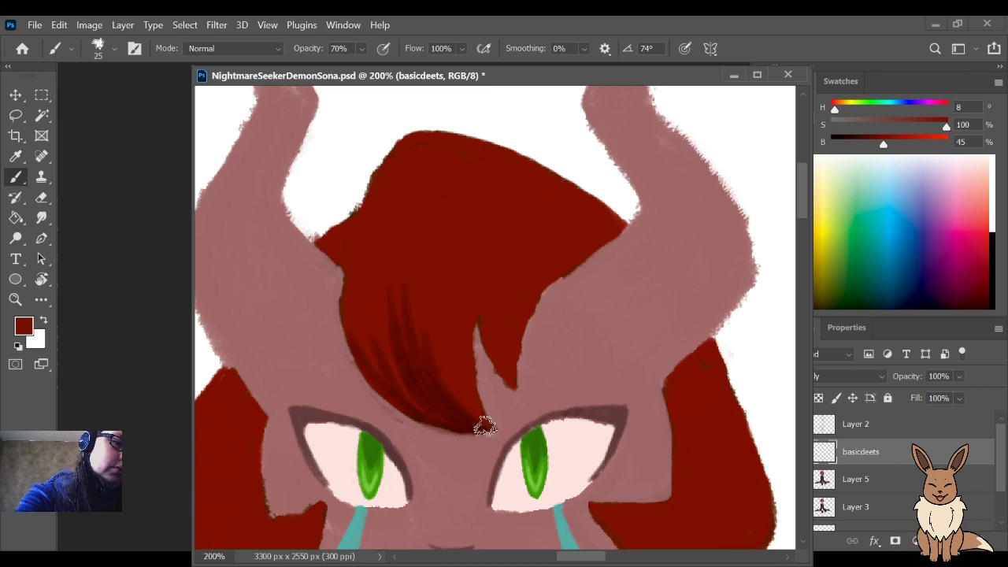
# Step: Add dark strands beside the notch in the fringe and along the fringe's outer left edge up to the hairline
pyautogui.moveTo(478, 422); pyautogui.dragTo(457, 330)
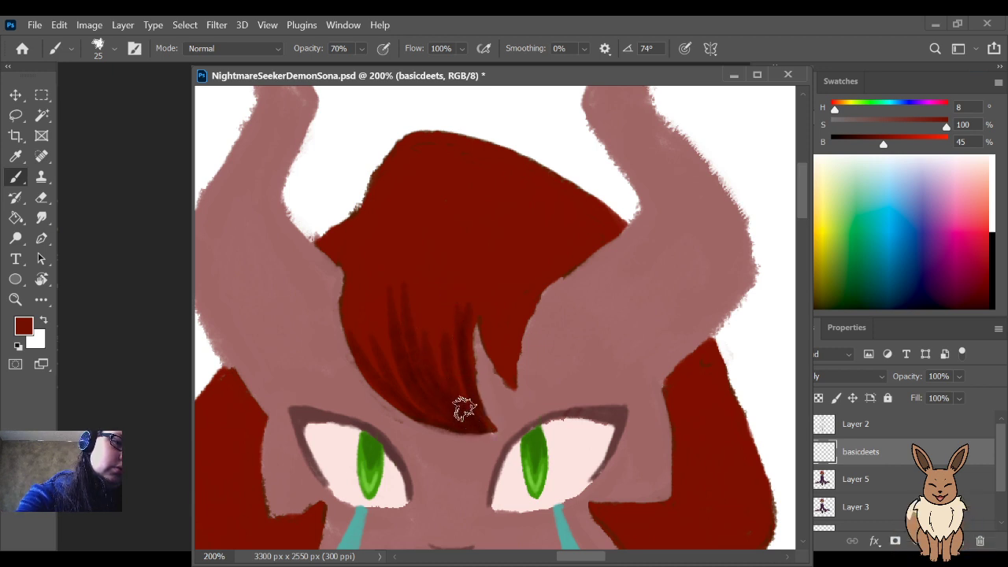
pyautogui.moveTo(464, 407); pyautogui.dragTo(451, 349)
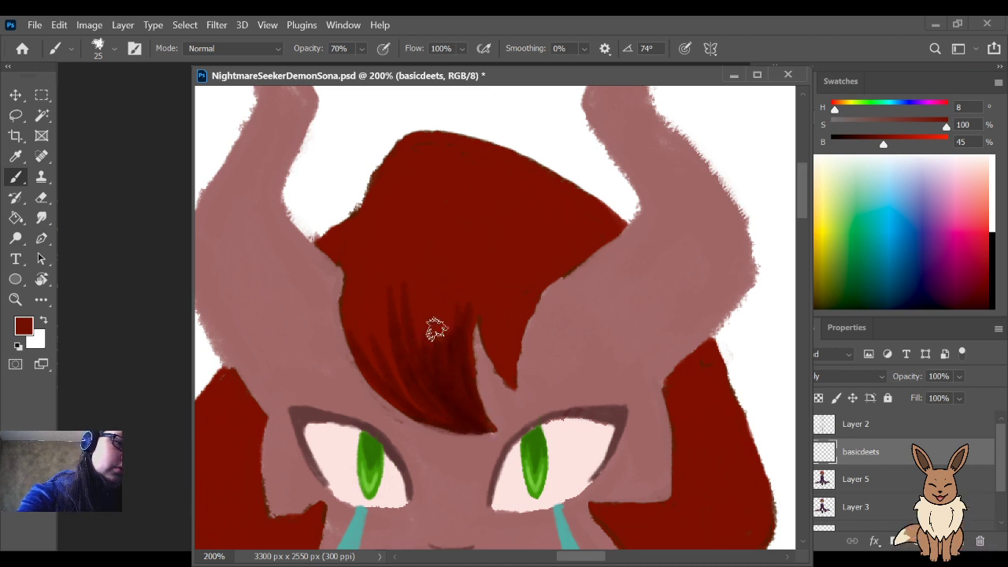
pyautogui.moveTo(430, 414)
pyautogui.mouseDown()
pyautogui.moveTo(384, 352)
pyautogui.moveTo(425, 413)
pyautogui.moveTo(369, 358)
pyautogui.moveTo(353, 286)
pyautogui.moveTo(355, 225)
pyautogui.mouseUp()
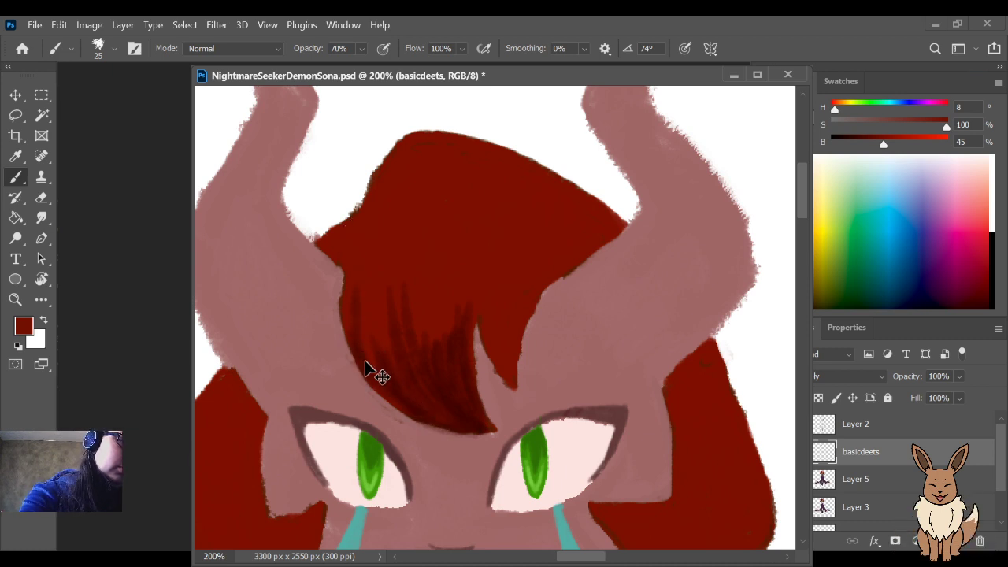
pyautogui.moveTo(352, 338); pyautogui.dragTo(357, 218)
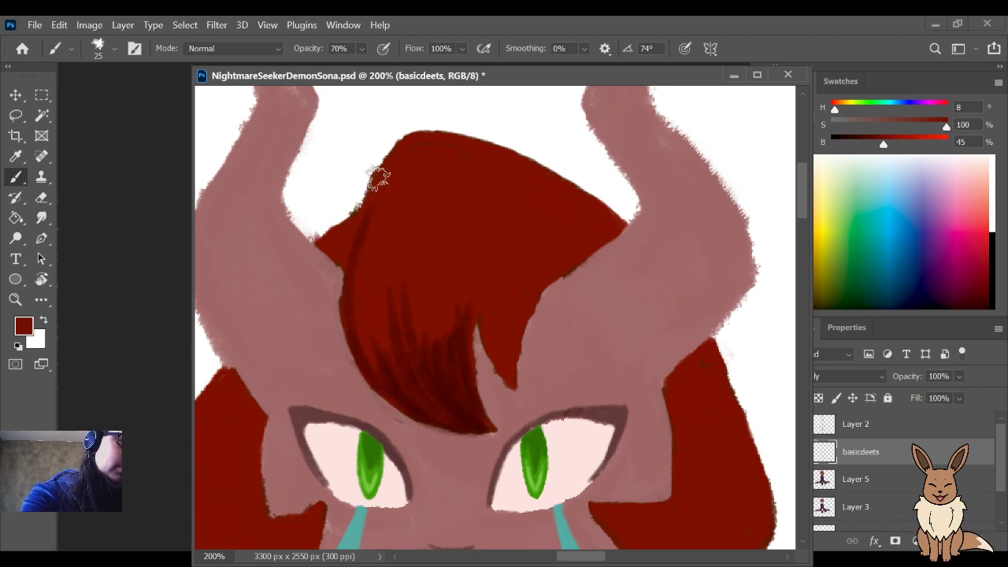
# Step: Paint dark strands in the upper part of the left side lock, beneath the horn and beside the ear
pyautogui.moveTo(614, 488)
pyautogui.mouseDown()
pyautogui.moveTo(607, 445)
pyautogui.moveTo(656, 276)
pyautogui.moveTo(664, 393)
pyautogui.moveTo(666, 343)
pyautogui.mouseUp()
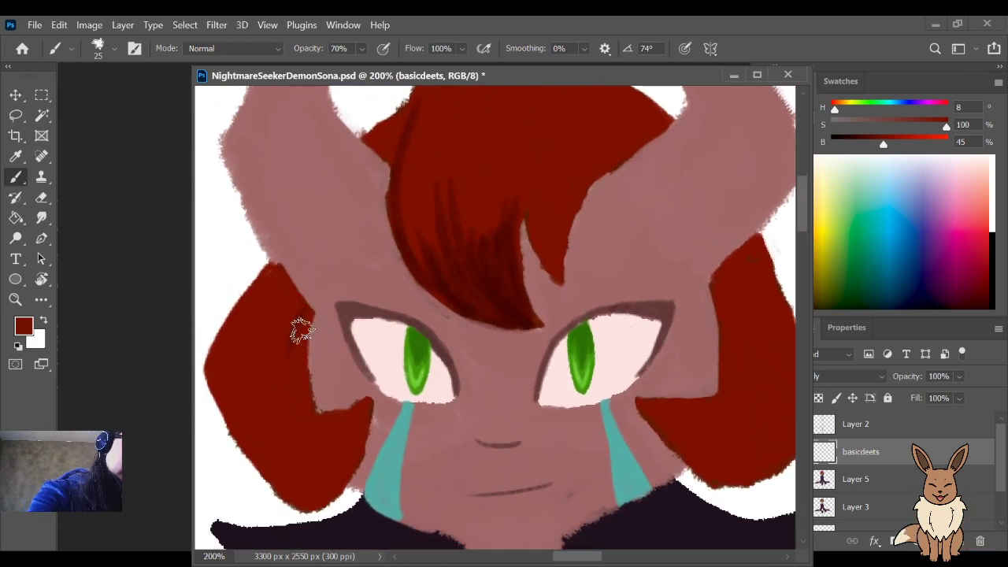
pyautogui.moveTo(303, 367)
pyautogui.mouseDown()
pyautogui.moveTo(297, 286)
pyautogui.moveTo(274, 275)
pyautogui.moveTo(253, 305)
pyautogui.moveTo(282, 274)
pyautogui.moveTo(304, 401)
pyautogui.moveTo(328, 449)
pyautogui.mouseUp()
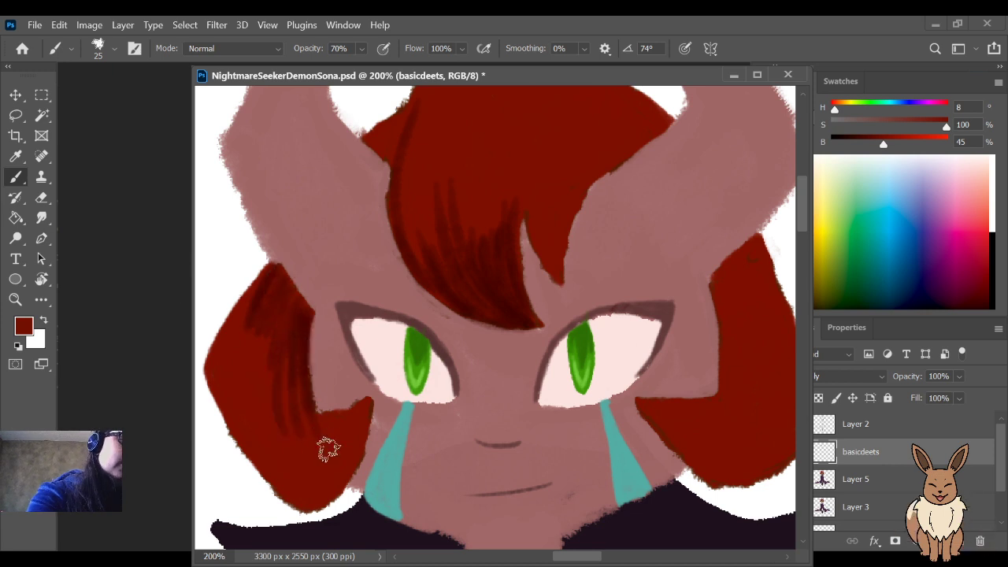
pyautogui.press('e')
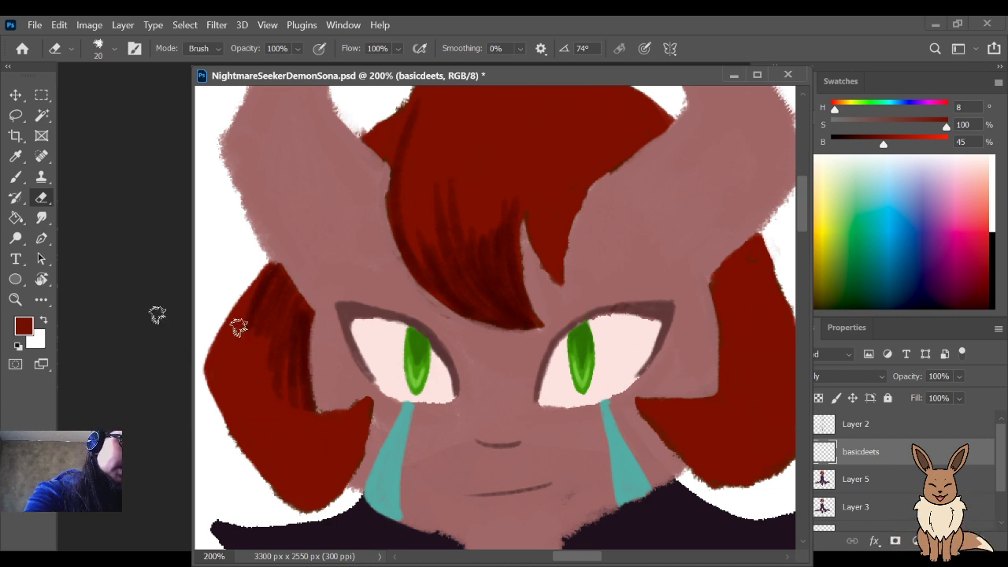
pyautogui.press('v')
pyautogui.moveTo(283, 238)
pyautogui.mouseDown()
pyautogui.moveTo(315, 304)
pyautogui.moveTo(292, 256)
pyautogui.moveTo(310, 250)
pyautogui.mouseUp()
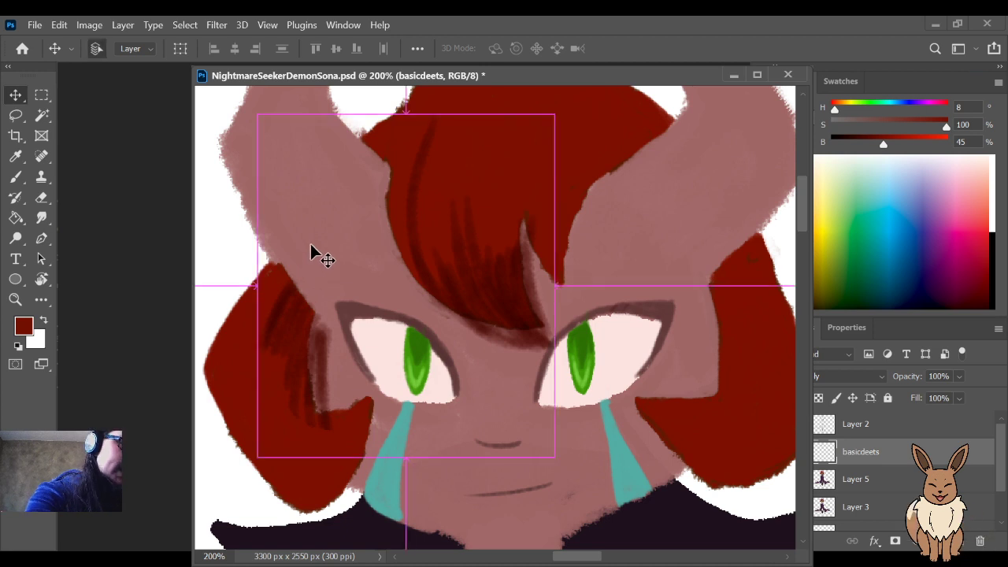
pyautogui.hotkey('ctrl', 'z')
pyautogui.press('e')
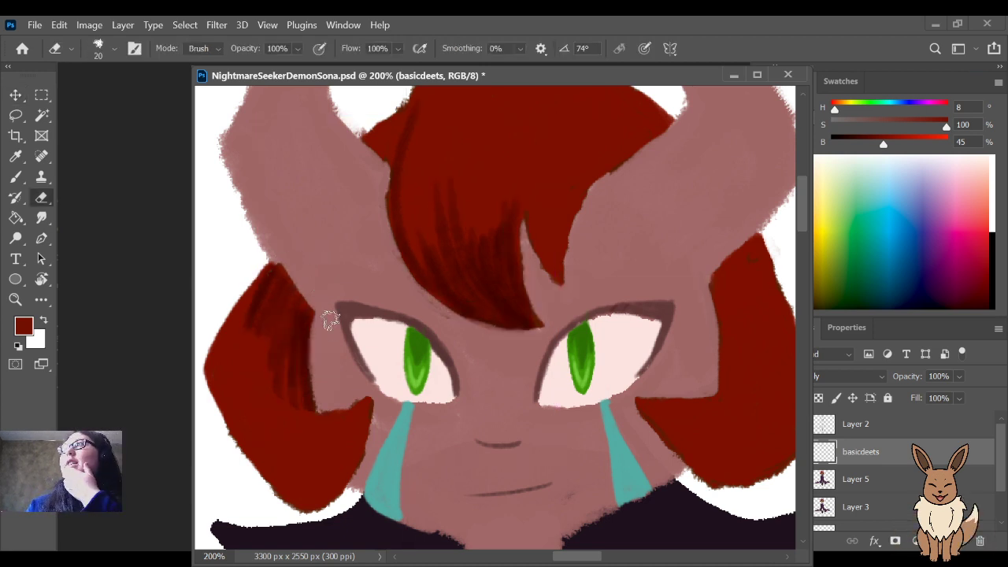
# Step: Reduce the basicdeets layer's opacity to 73%
pyautogui.moveTo(627, 261); pyautogui.dragTo(532, 286)
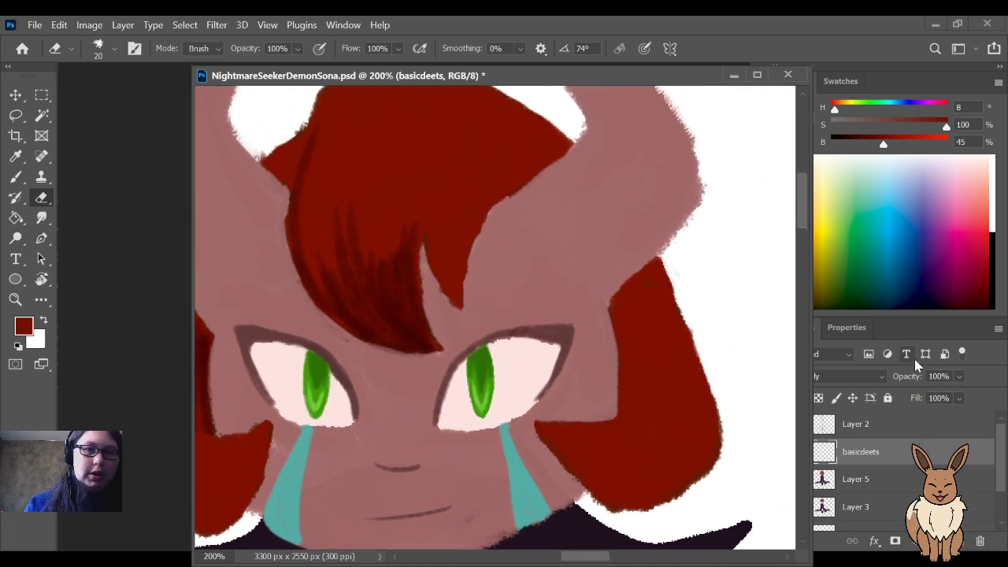
pyautogui.moveTo(913, 378); pyautogui.dragTo(906, 383)
pyautogui.moveTo(427, 367); pyautogui.dragTo(528, 337)
# Step: Brush dark strands along the bottom and top of the right side lock and in the fringe's smaller right point
pyautogui.press('b')
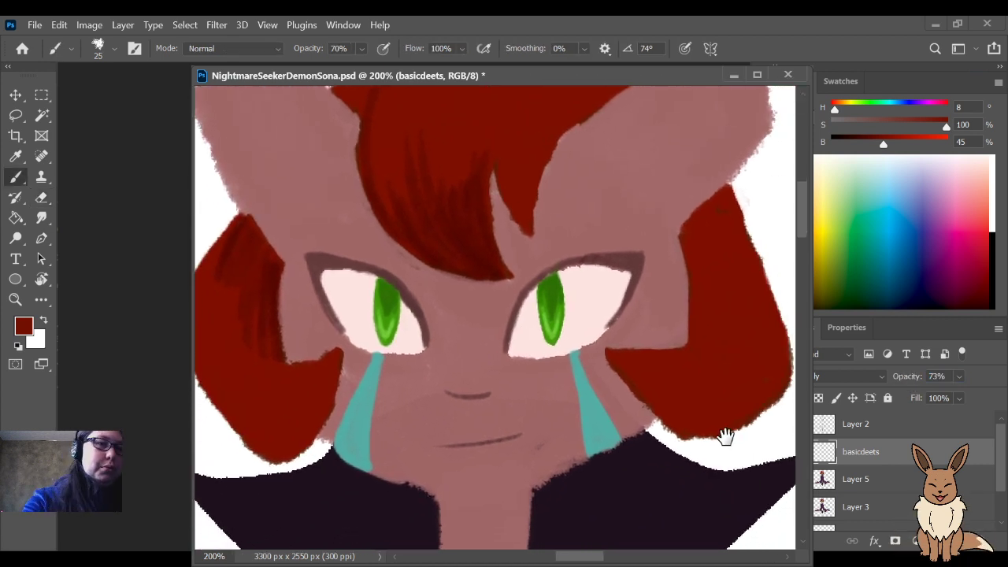
pyautogui.moveTo(720, 433)
pyautogui.mouseDown()
pyautogui.moveTo(590, 373)
pyautogui.moveTo(598, 379)
pyautogui.mouseUp()
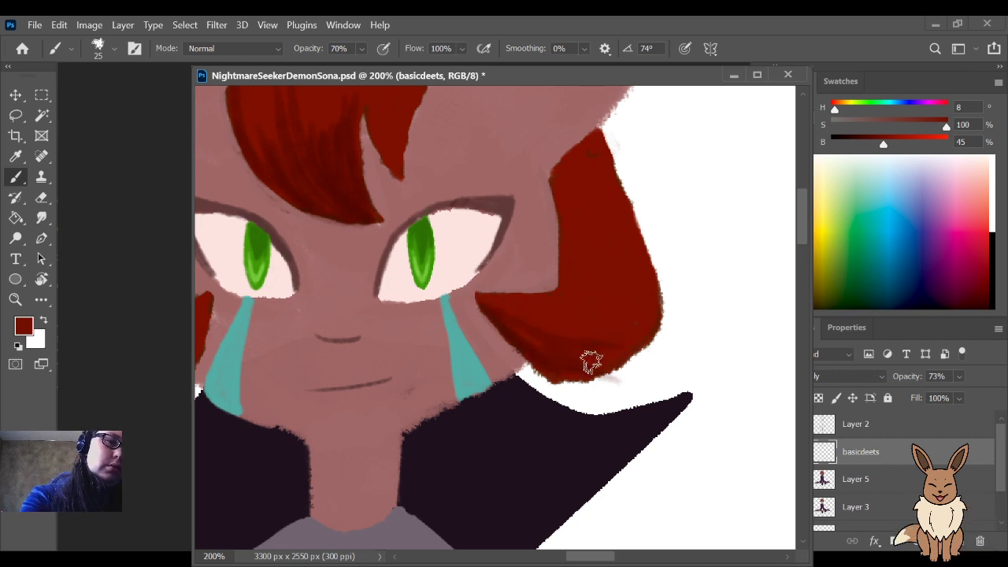
pyautogui.moveTo(598, 187); pyautogui.dragTo(603, 265)
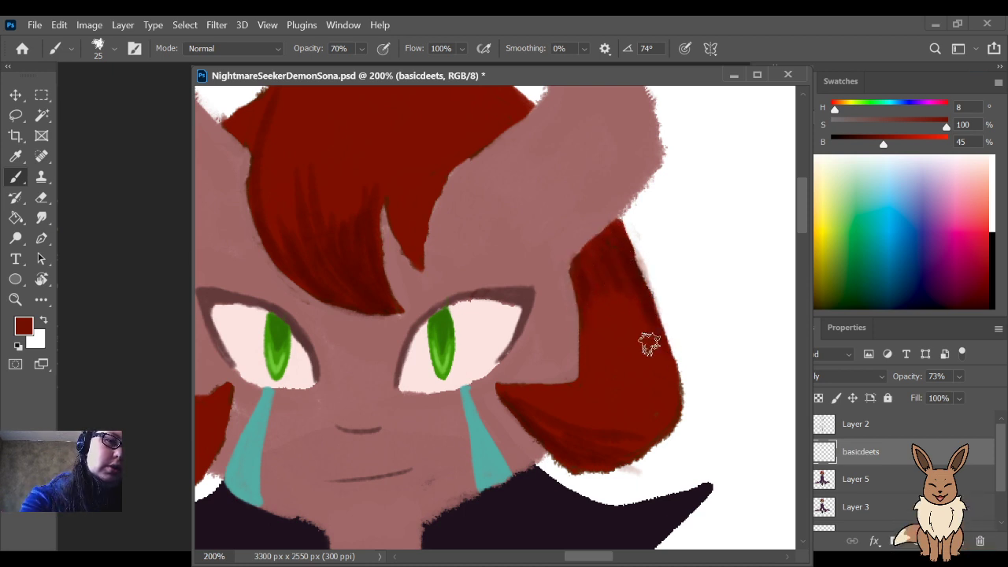
pyautogui.moveTo(474, 273); pyautogui.dragTo(651, 376)
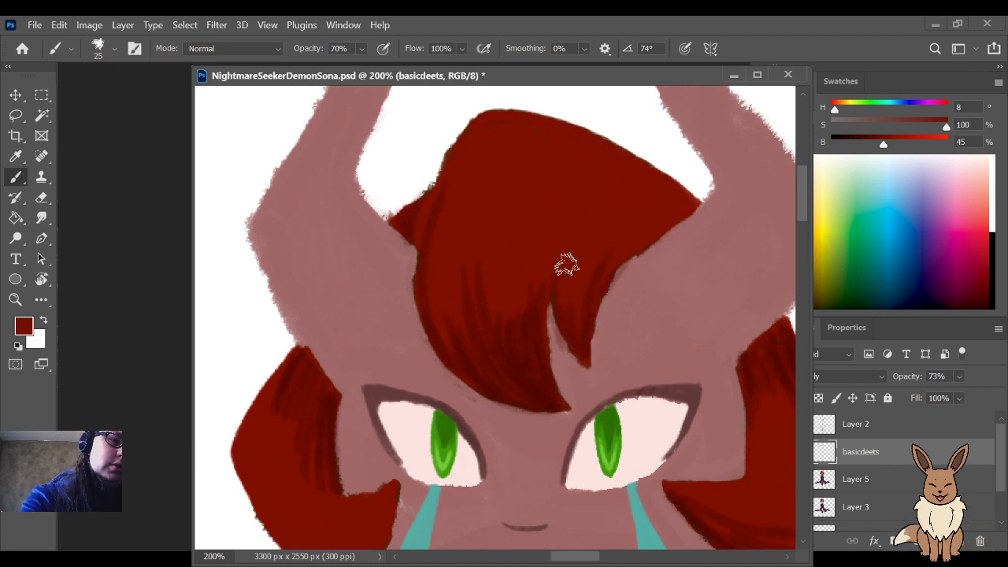
# Step: Paint dark strands in the left side lock's lower part, from the inner point beside the eye down its edge
pyautogui.hotkey('ctrl', '-')
pyautogui.hotkey('ctrl', '-')
pyautogui.scroll(-2, 625, 288)
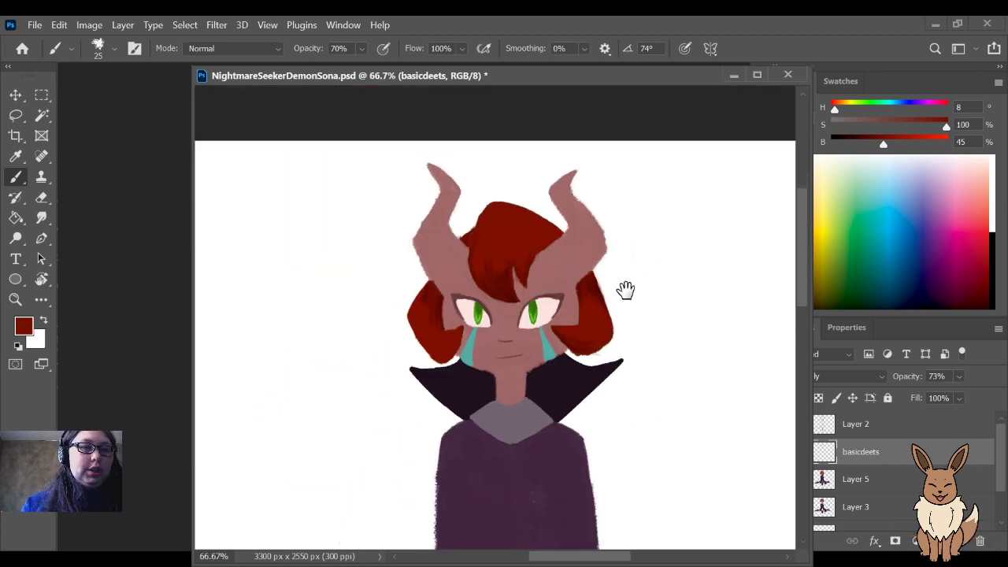
pyautogui.hotkey('ctrl', '+')
pyautogui.hotkey('ctrl', '+')
pyautogui.hotkey('ctrl', '+')
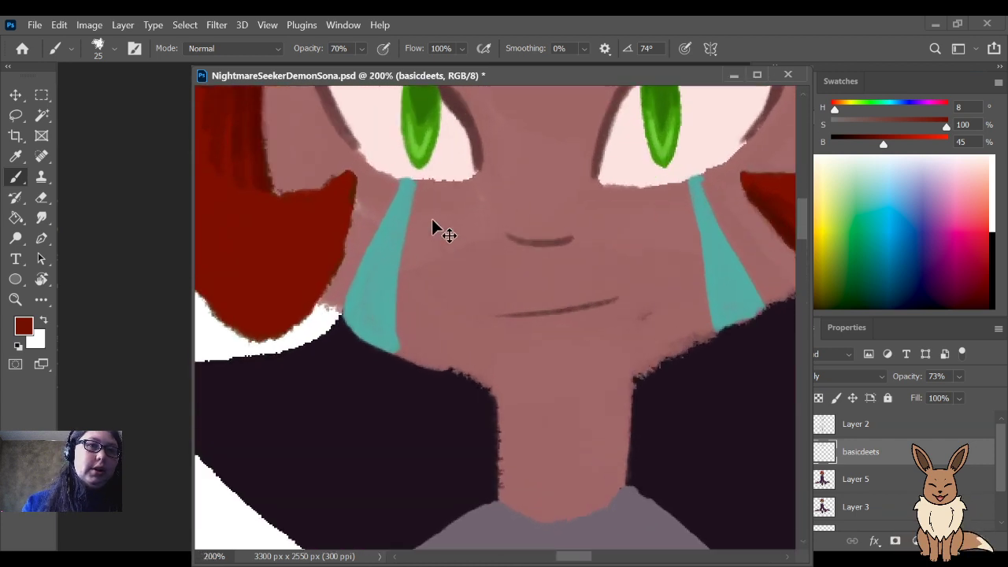
pyautogui.moveTo(516, 207)
pyautogui.mouseDown()
pyautogui.moveTo(598, 228)
pyautogui.moveTo(590, 235)
pyautogui.mouseUp()
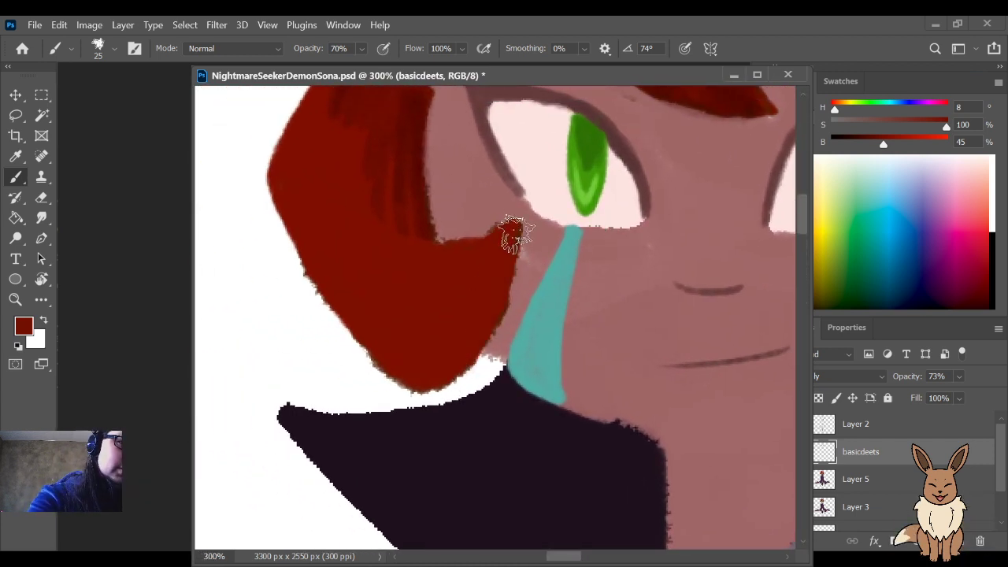
pyautogui.moveTo(515, 234)
pyautogui.mouseDown()
pyautogui.moveTo(453, 310)
pyautogui.moveTo(509, 234)
pyautogui.moveTo(511, 255)
pyautogui.moveTo(456, 323)
pyautogui.moveTo(515, 228)
pyautogui.moveTo(419, 326)
pyautogui.moveTo(506, 230)
pyautogui.mouseUp()
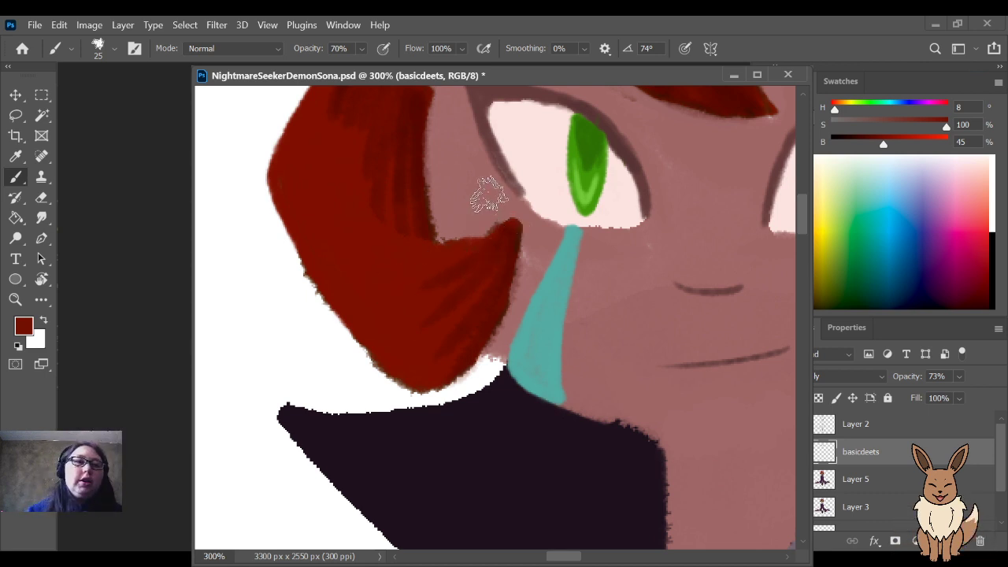
# Step: Add a new layer named basighhighlight above basicdeets and set its blend mode to Color Dodge
pyautogui.hotkey('ctrl', '-')
pyautogui.hotkey('ctrl', '-')
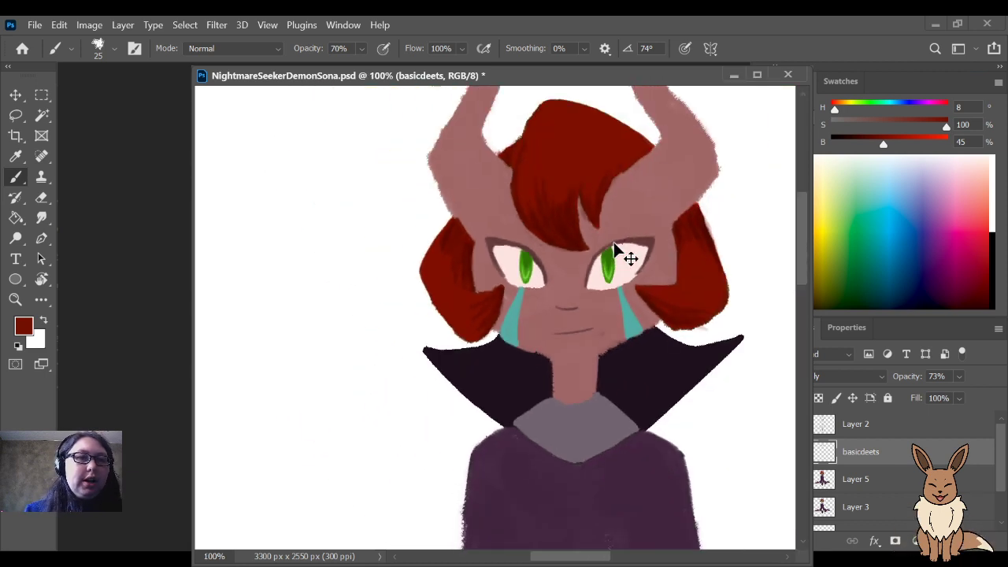
pyautogui.moveTo(697, 169); pyautogui.dragTo(619, 254)
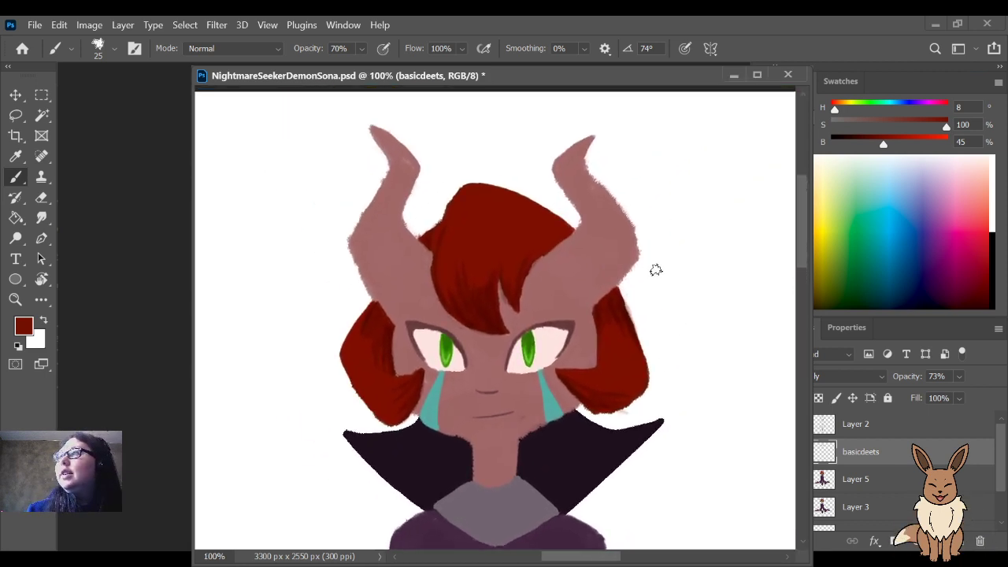
pyautogui.moveTo(647, 339); pyautogui.dragTo(661, 375)
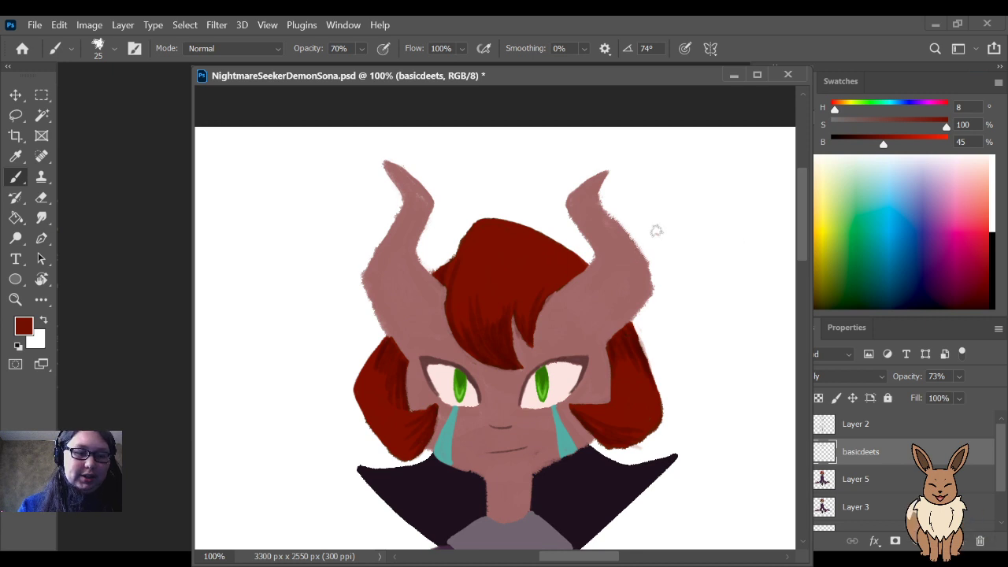
pyautogui.press('i')
pyautogui.hotkey('ctrl', 'shift', 'alt', 'n')
pyautogui.doubleClick(871, 451)
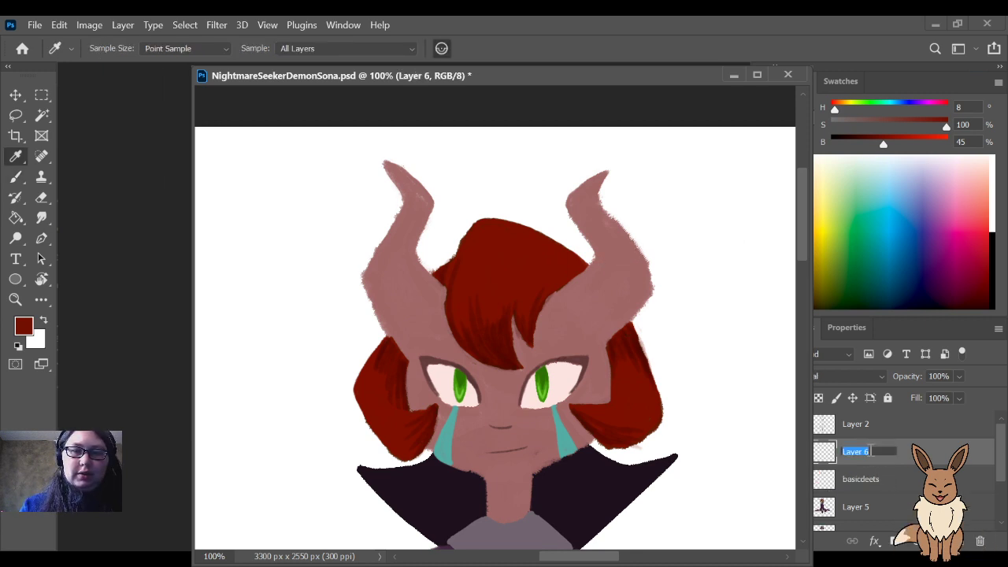
pyautogui.write('basichigh')
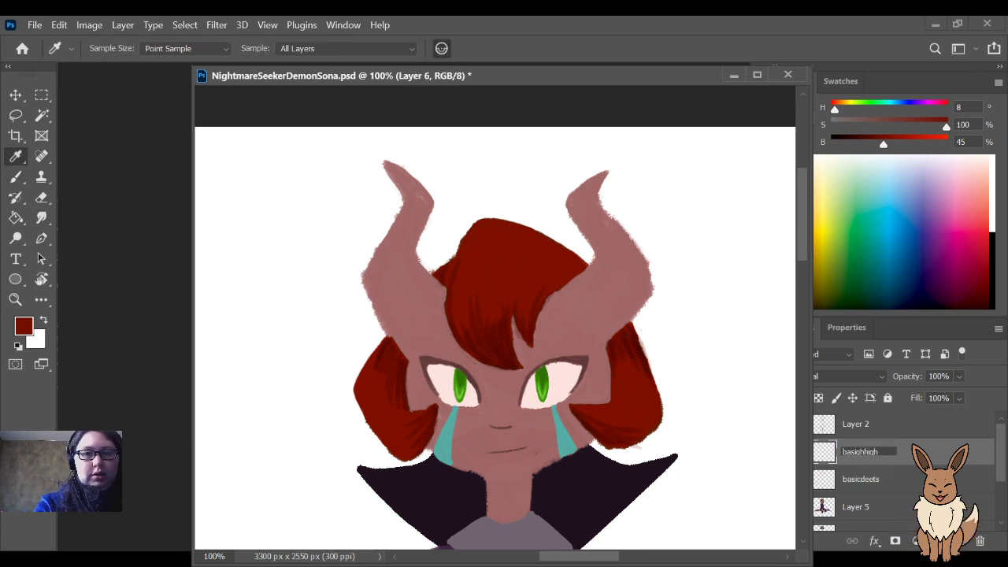
pyautogui.write('light')
pyautogui.press('Return')
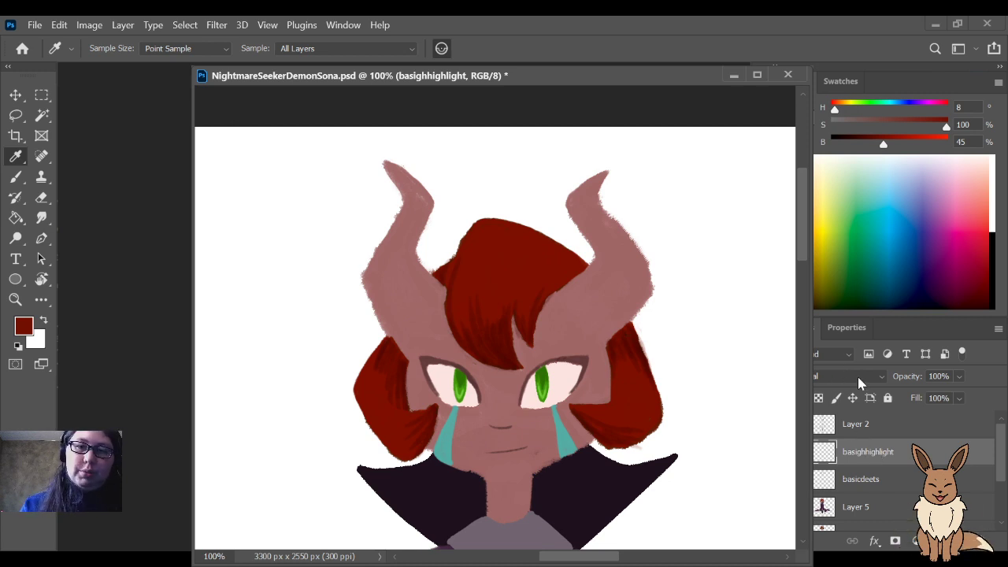
pyautogui.scroll(-13, 856, 375)
pyautogui.scroll(1, 861, 385)
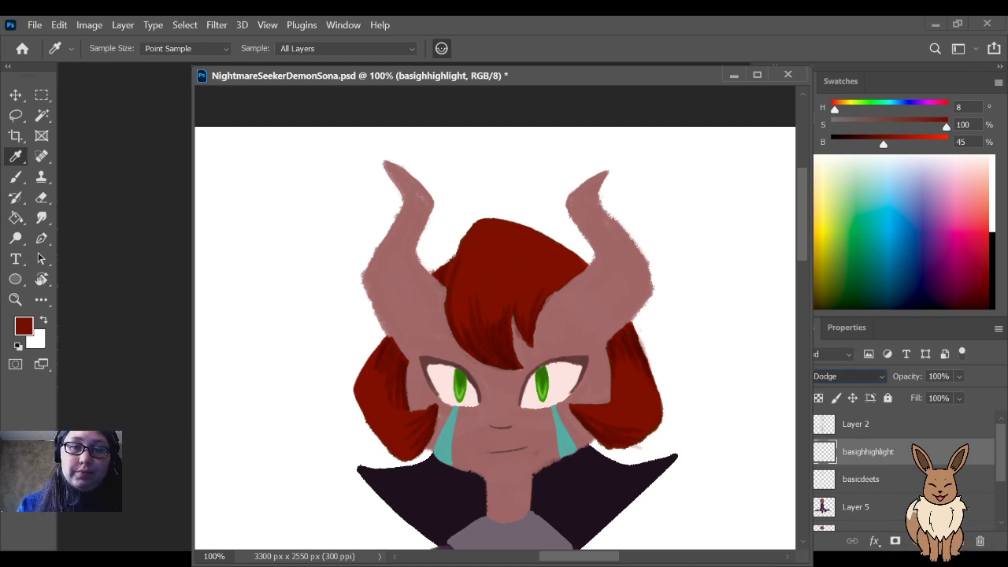
pyautogui.hotkey('shift', 'alt', 'n')
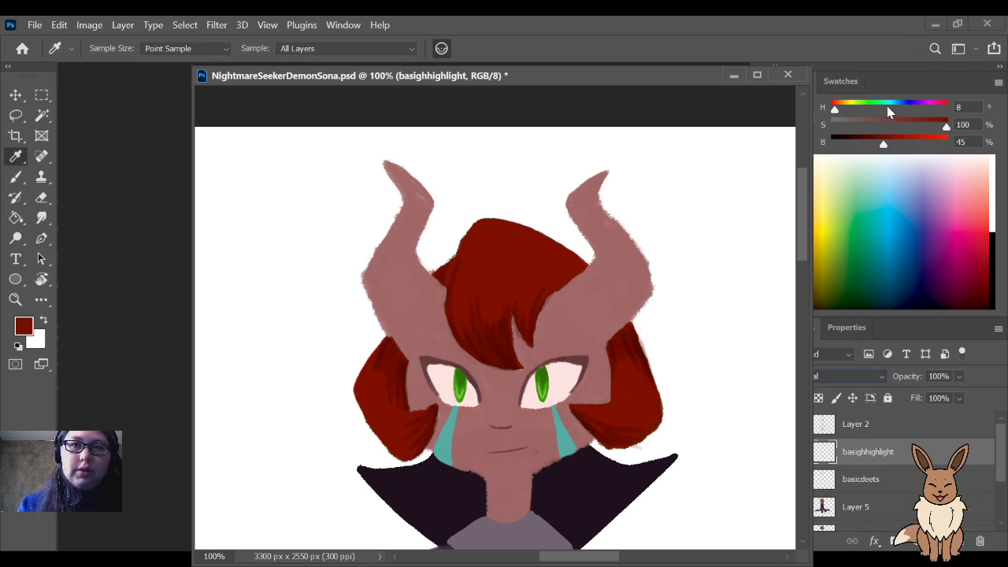
pyautogui.click(858, 104)
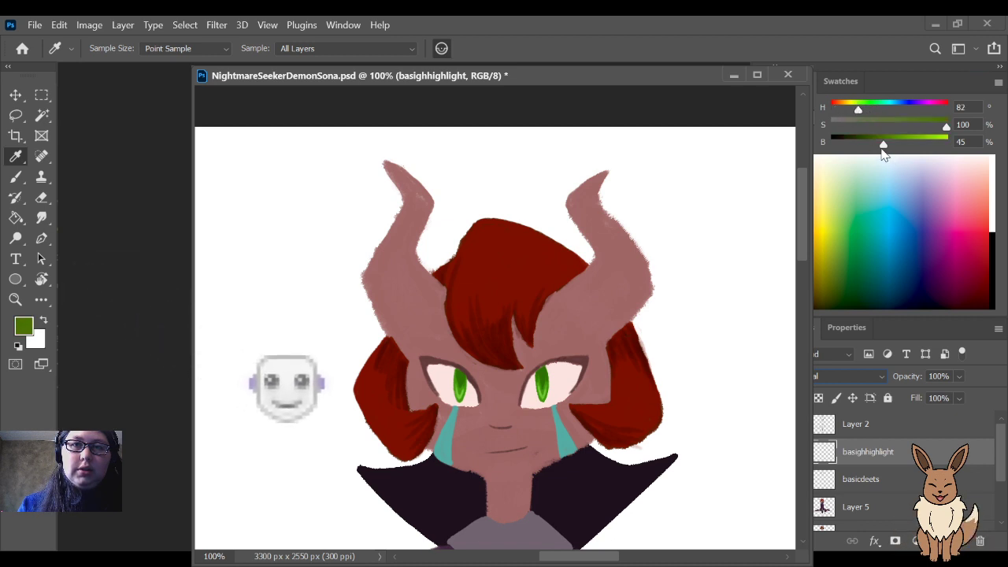
pyautogui.moveTo(883, 148); pyautogui.dragTo(910, 146)
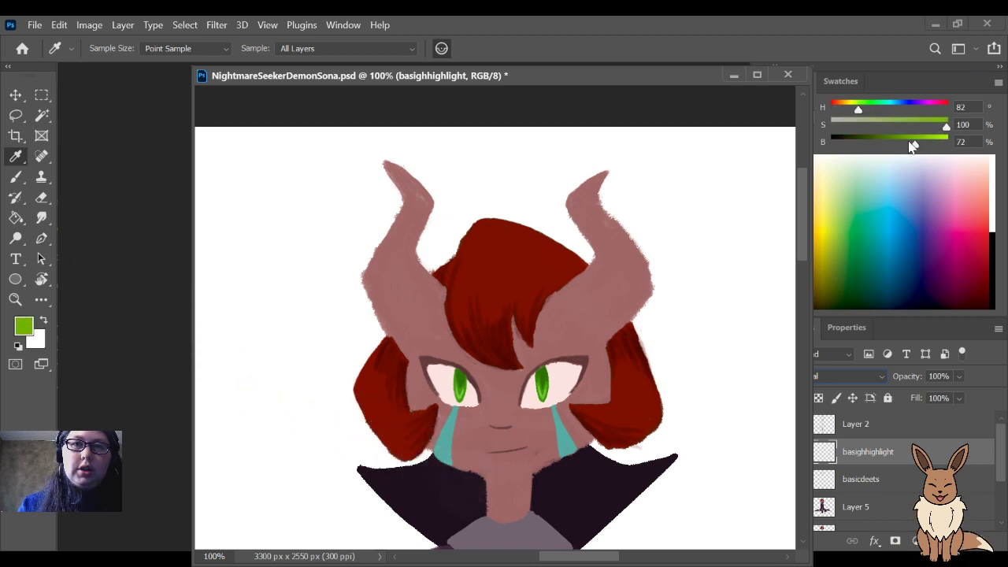
# Step: Sample the hair's red, shift it to hue 57 at 61% brightness, and set basighhighlight's blend mode to Overlay
pyautogui.click(520, 253)
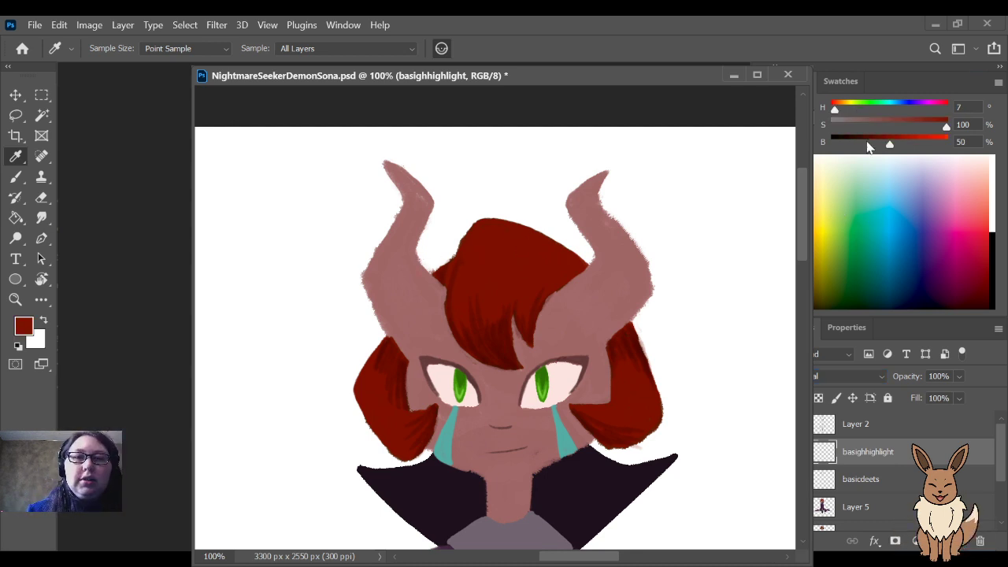
pyautogui.moveTo(890, 145); pyautogui.dragTo(903, 146)
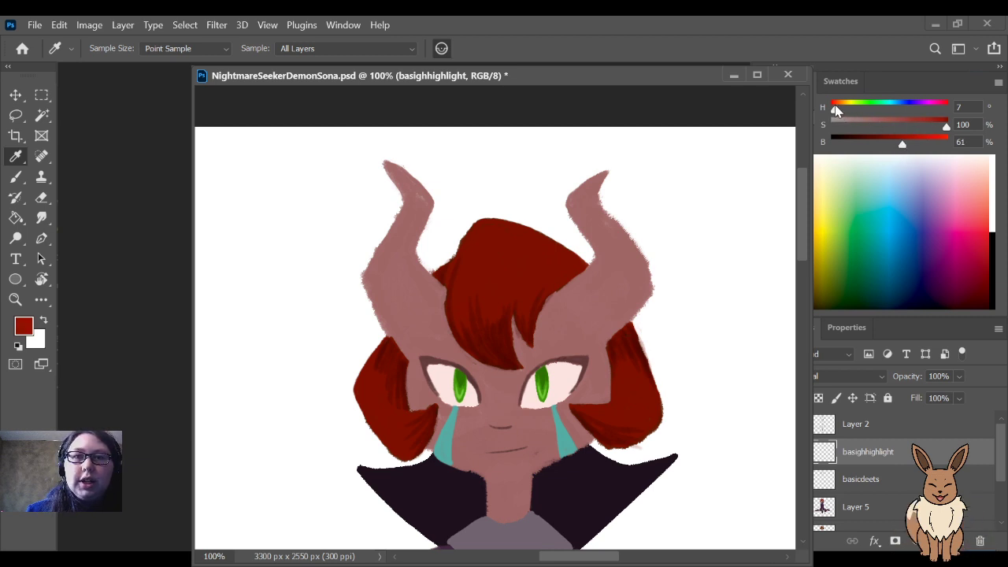
pyautogui.moveTo(836, 110); pyautogui.dragTo(850, 111)
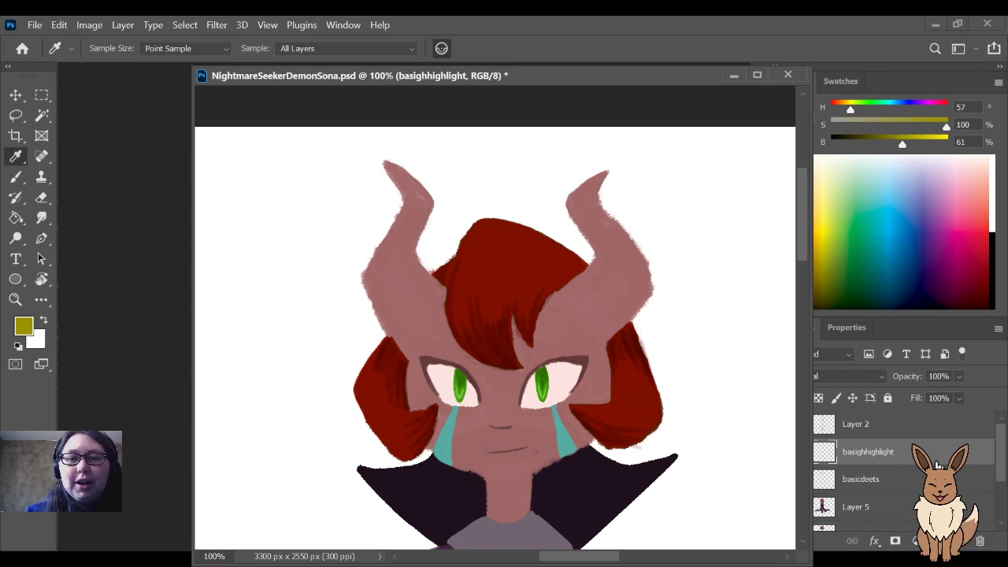
pyautogui.scroll(-13, 846, 376)
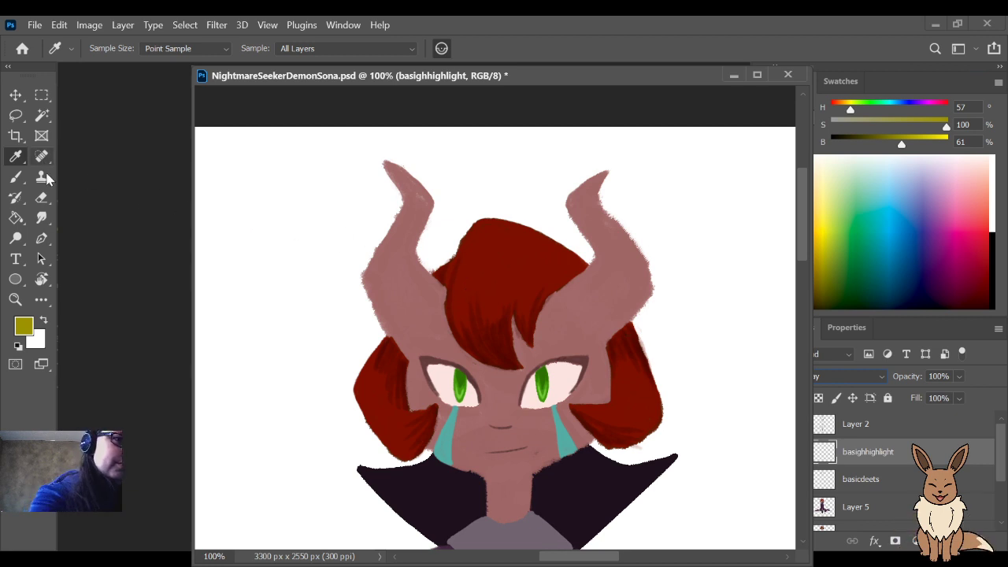
# Step: Brush light strands through the fringe and both side locks, reducing the brush to size 10 for the fine strands
pyautogui.click(15, 176)
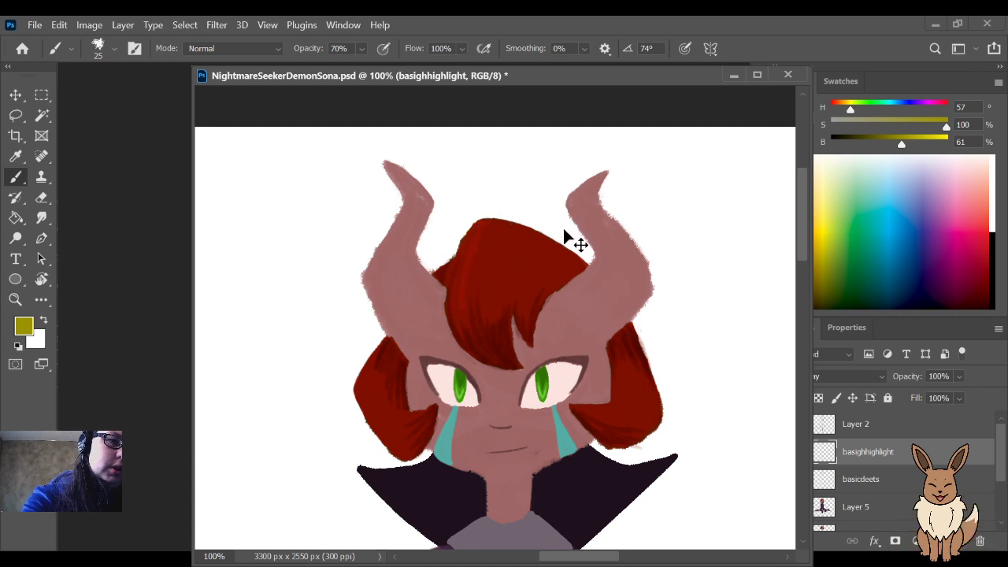
pyautogui.press(']')
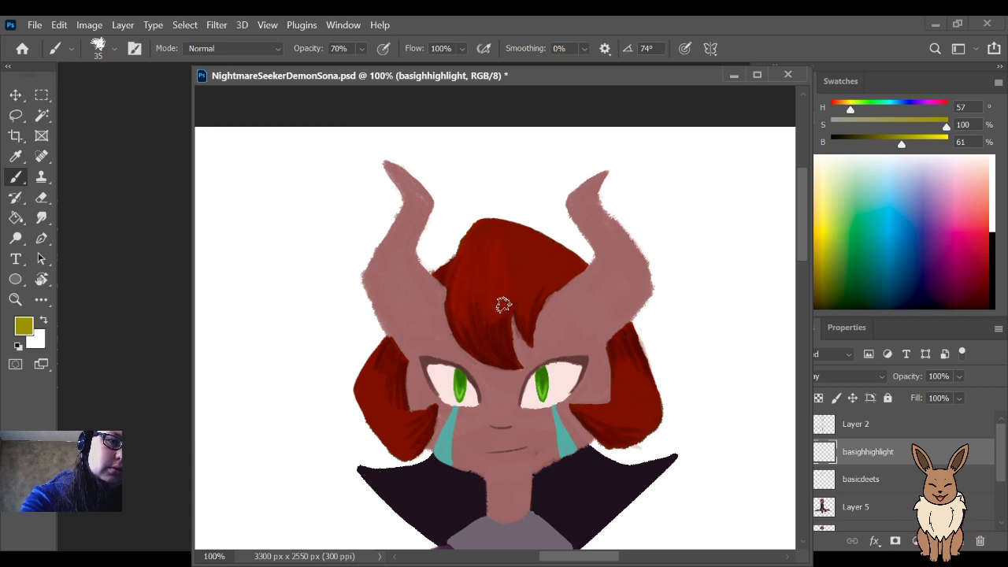
pyautogui.press('[')
pyautogui.press('[')
pyautogui.press('[')
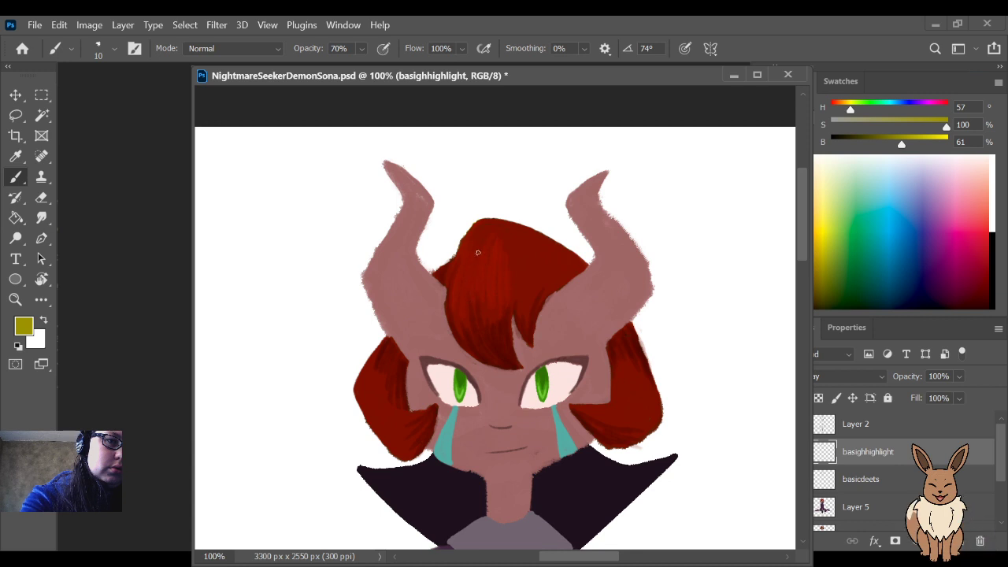
pyautogui.hotkey('ctrl', '-')
pyautogui.hotkey('ctrl', '-')
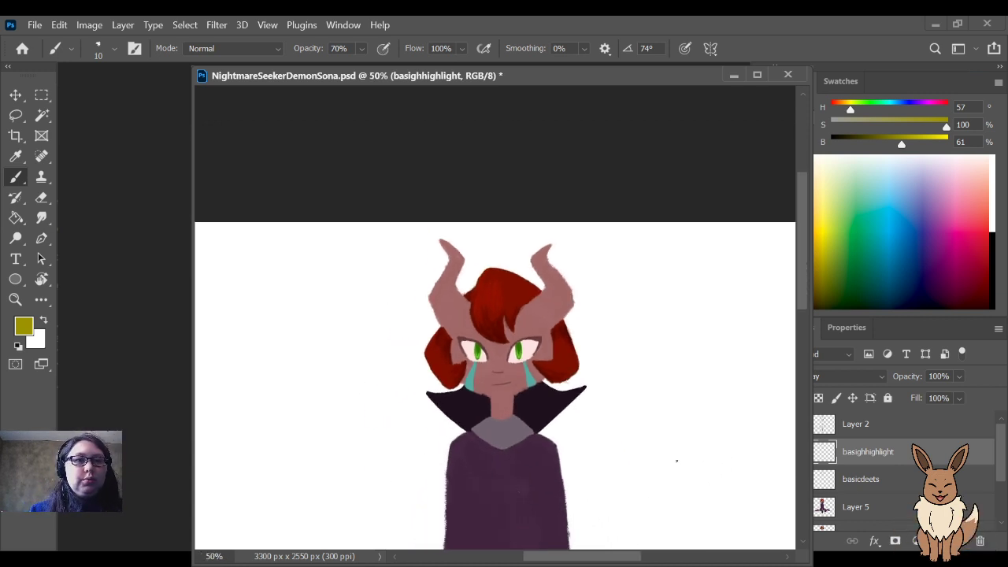
pyautogui.hotkey('ctrl', '+')
pyautogui.hotkey('ctrl', '+')
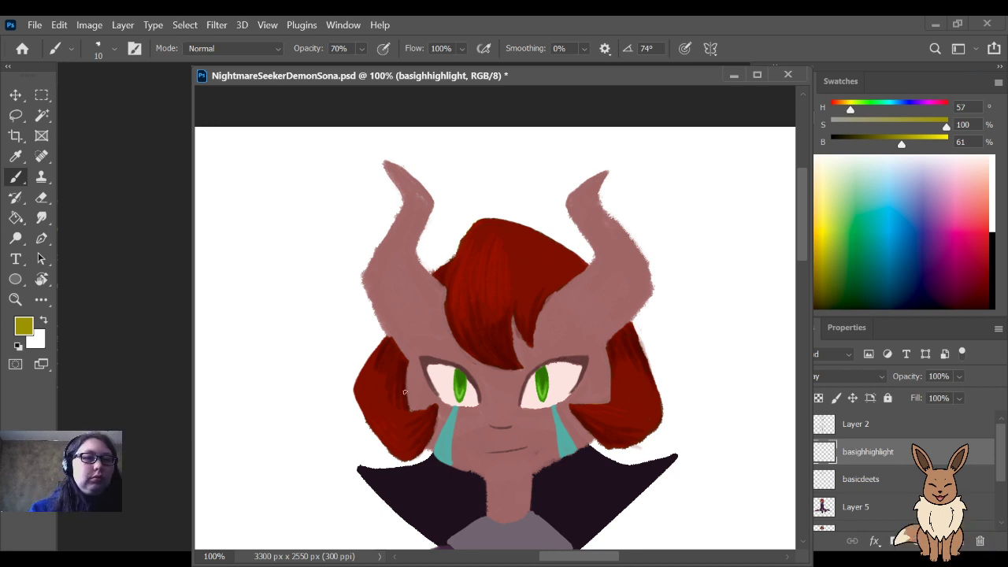
# Step: Select the basicdeets layer and mix a dark red by sampling the hair and lowering its brightness to 41%
pyautogui.moveTo(705, 418)
pyautogui.mouseDown()
pyautogui.moveTo(709, 303)
pyautogui.moveTo(692, 310)
pyautogui.moveTo(669, 412)
pyautogui.mouseUp()
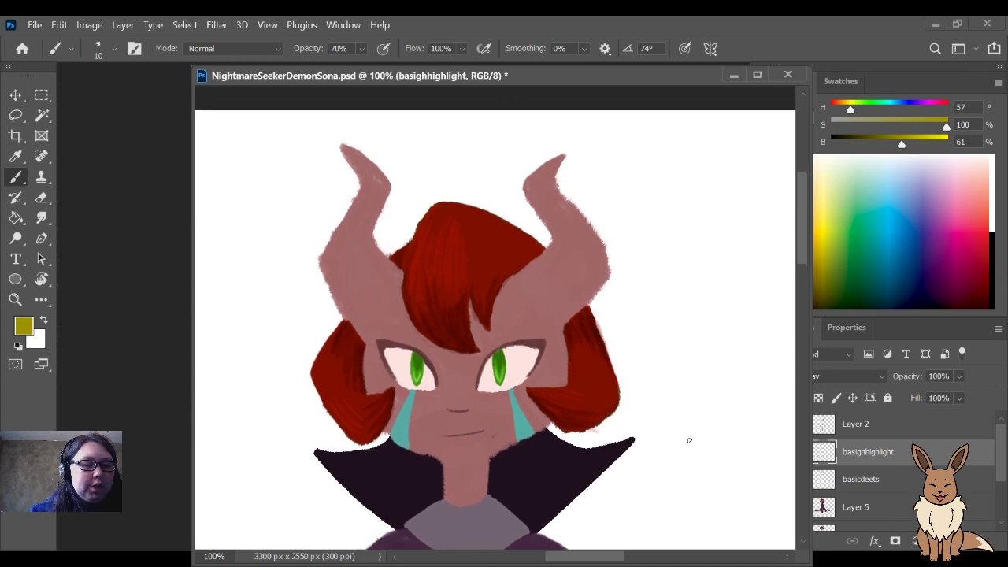
pyautogui.press('alt')
pyautogui.press('i')
pyautogui.click(540, 275)
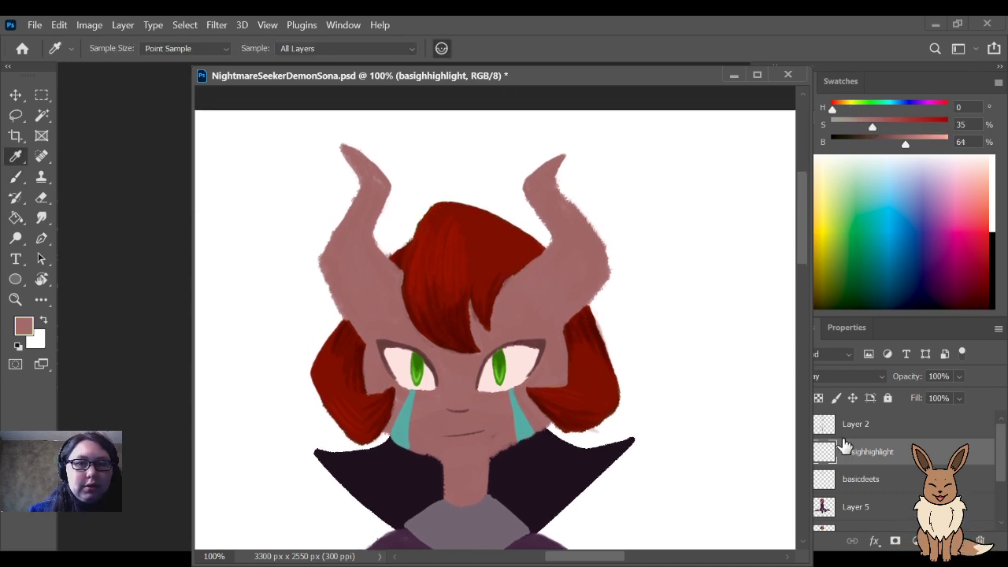
pyautogui.click(906, 478)
pyautogui.press('b')
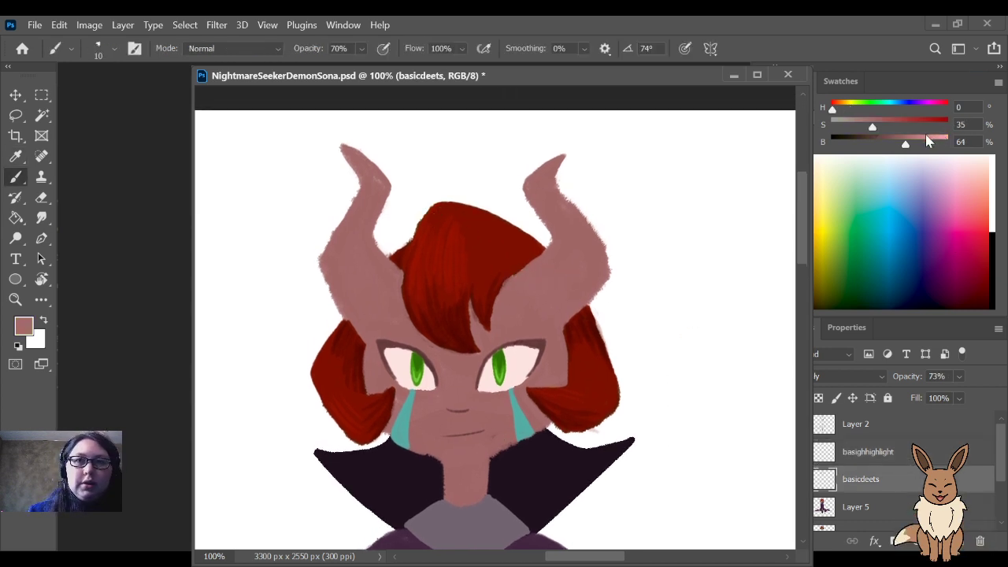
pyautogui.press('i')
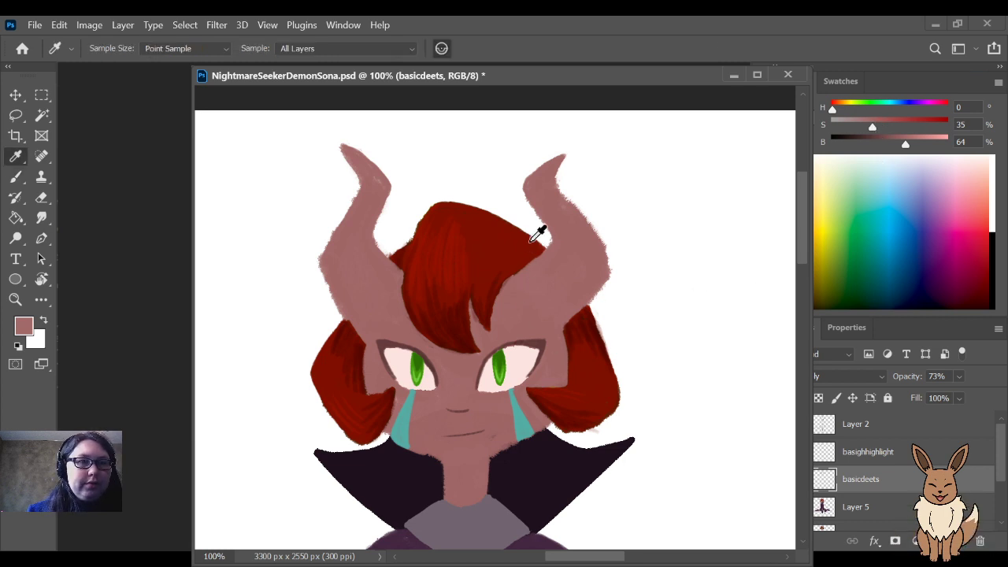
pyautogui.click(525, 227)
pyautogui.moveTo(890, 146); pyautogui.dragTo(879, 146)
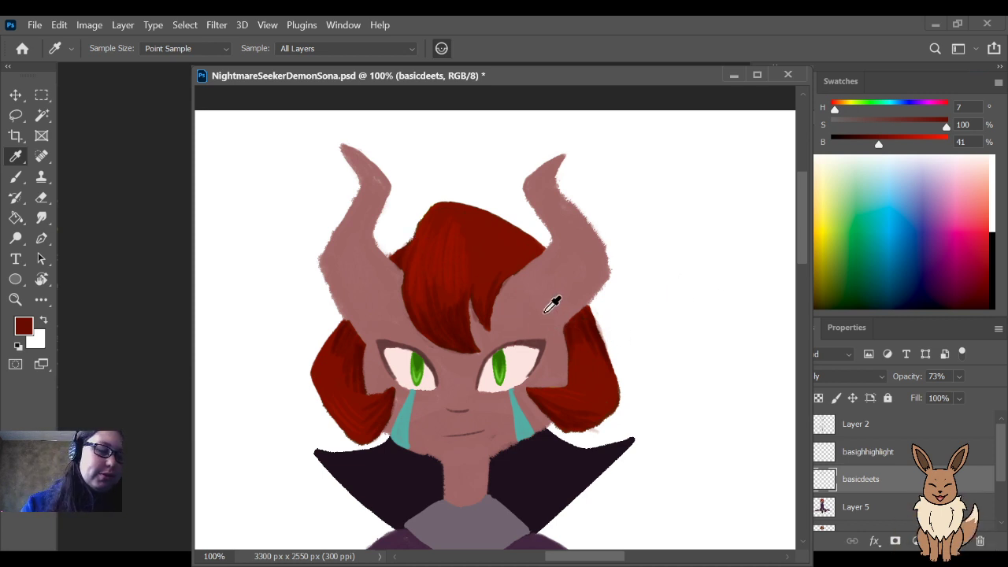
# Step: Enlarge the brush to size 35 and try a dark stroke across the base of the right horn
pyautogui.press('b')
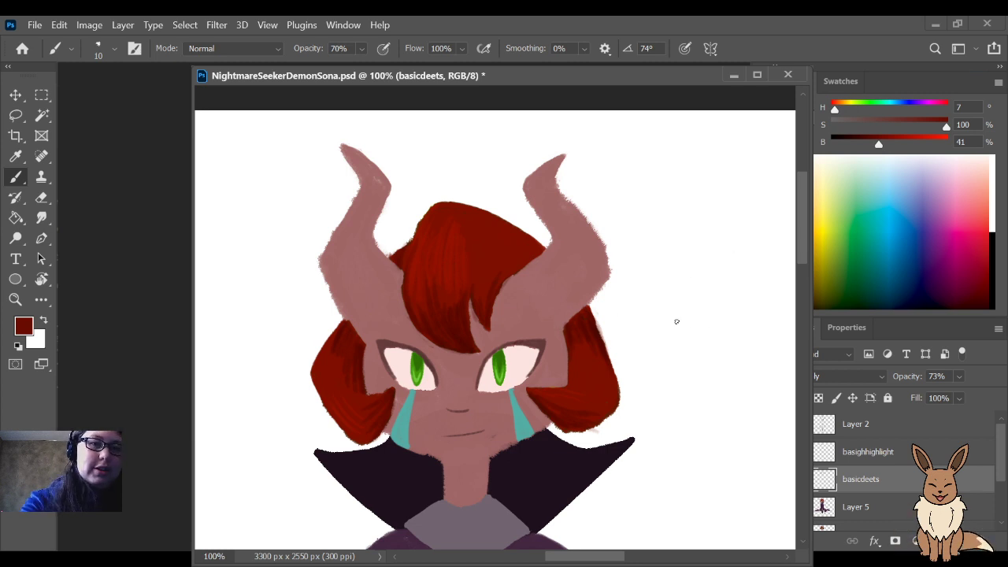
pyautogui.press(']')
pyautogui.press(']')
pyautogui.press(']')
pyautogui.press(']')
pyautogui.press(']')
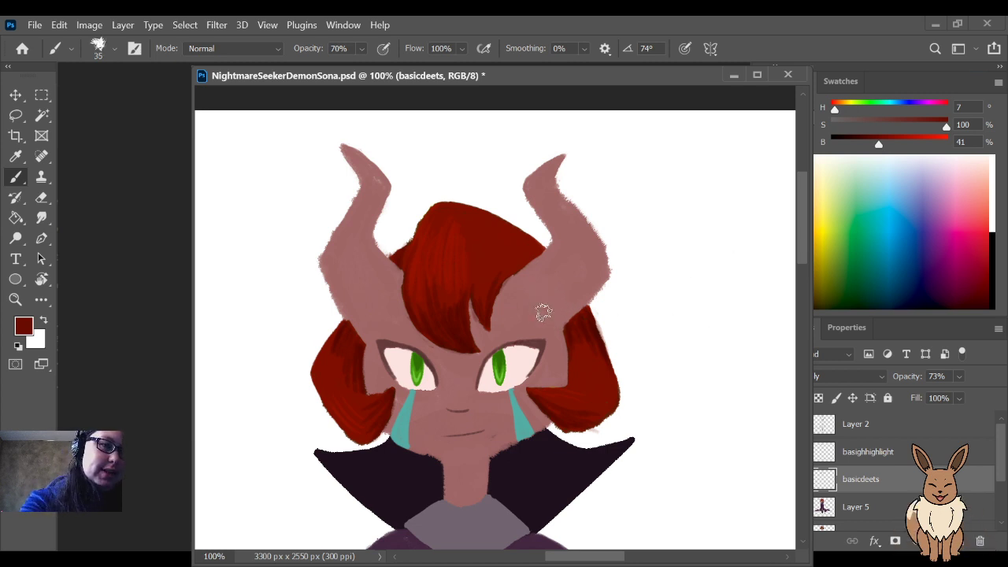
pyautogui.moveTo(512, 293); pyautogui.dragTo(563, 320)
pyautogui.hotkey('ctrl', 'z')
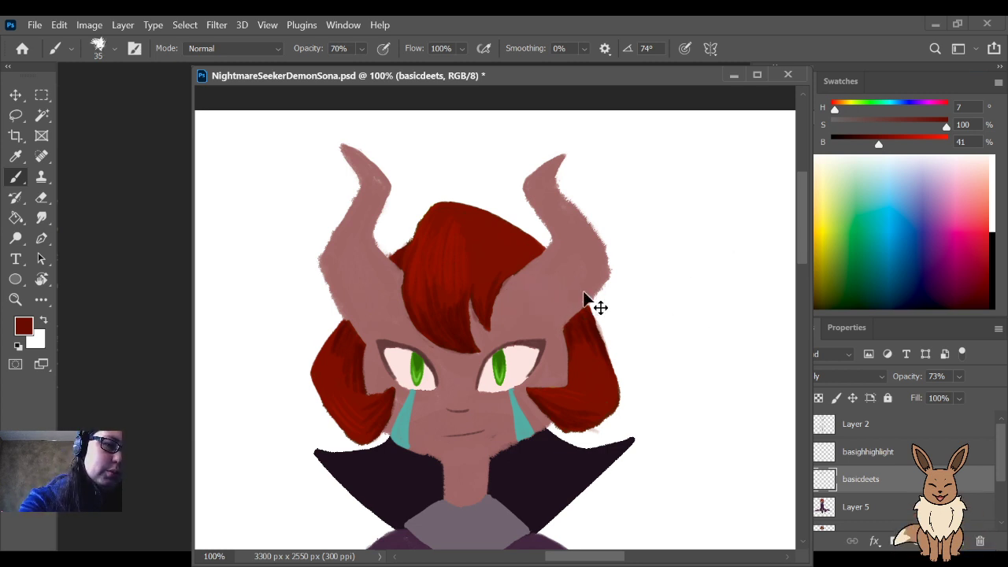
# Step: Clip the basicdeets layer to Layer 5 and test a dark stroke at the right horn's base
pyautogui.scroll(1, 580, 289)
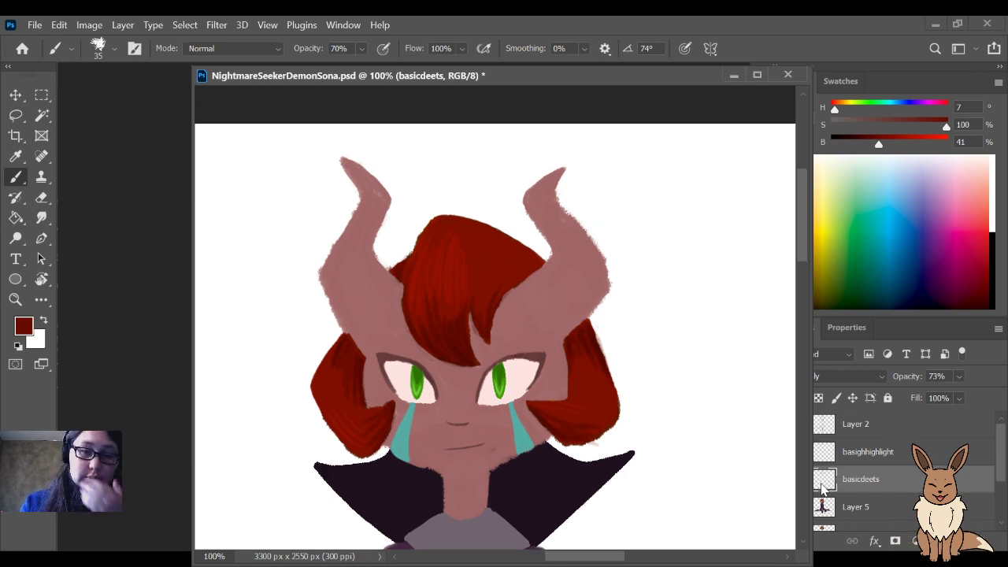
pyautogui.keyDown('alt'); pyautogui.click(823, 491); pyautogui.keyUp('alt')
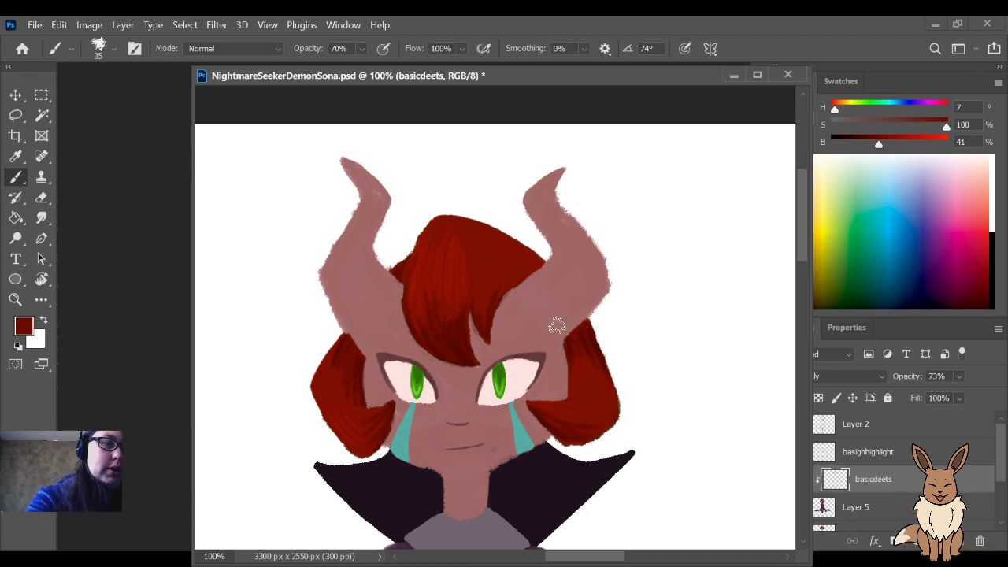
pyautogui.moveTo(553, 333); pyautogui.dragTo(589, 288)
# Step: Try shading the right horn's bend and the forehead below it at 30% brush opacity
pyautogui.press('5')
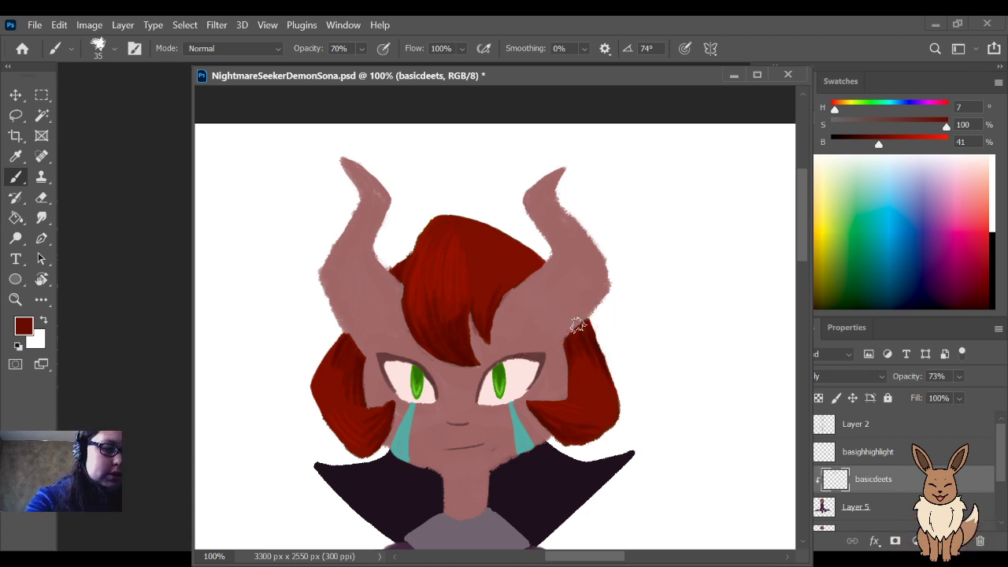
pyautogui.press('3')
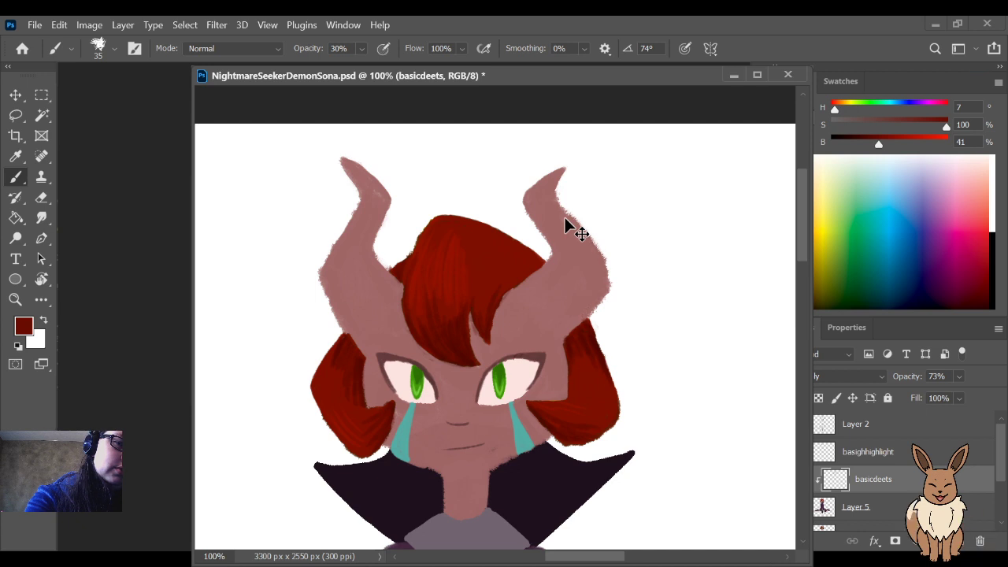
pyautogui.moveTo(536, 277)
pyautogui.mouseDown()
pyautogui.moveTo(550, 298)
pyautogui.moveTo(599, 277)
pyautogui.moveTo(607, 228)
pyautogui.moveTo(585, 306)
pyautogui.moveTo(561, 320)
pyautogui.moveTo(533, 284)
pyautogui.moveTo(535, 298)
pyautogui.moveTo(580, 319)
pyautogui.moveTo(611, 278)
pyautogui.moveTo(555, 310)
pyautogui.moveTo(572, 311)
pyautogui.moveTo(564, 326)
pyautogui.moveTo(527, 304)
pyautogui.moveTo(526, 283)
pyautogui.moveTo(505, 300)
pyautogui.mouseUp()
pyautogui.moveTo(518, 301)
pyautogui.mouseDown()
pyautogui.moveTo(524, 322)
pyautogui.moveTo(557, 346)
pyautogui.mouseUp()
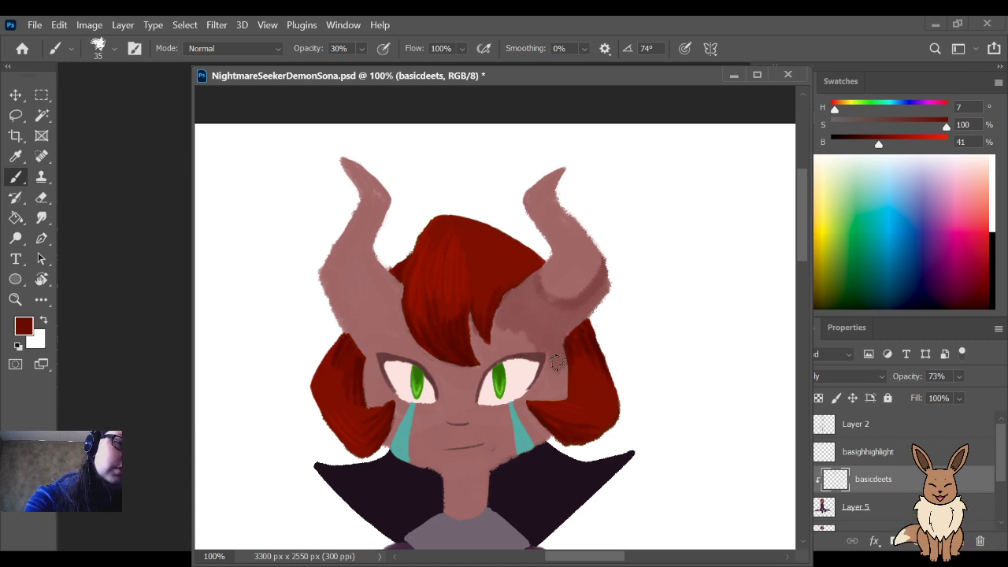
pyautogui.hotkey('ctrl', 'z')
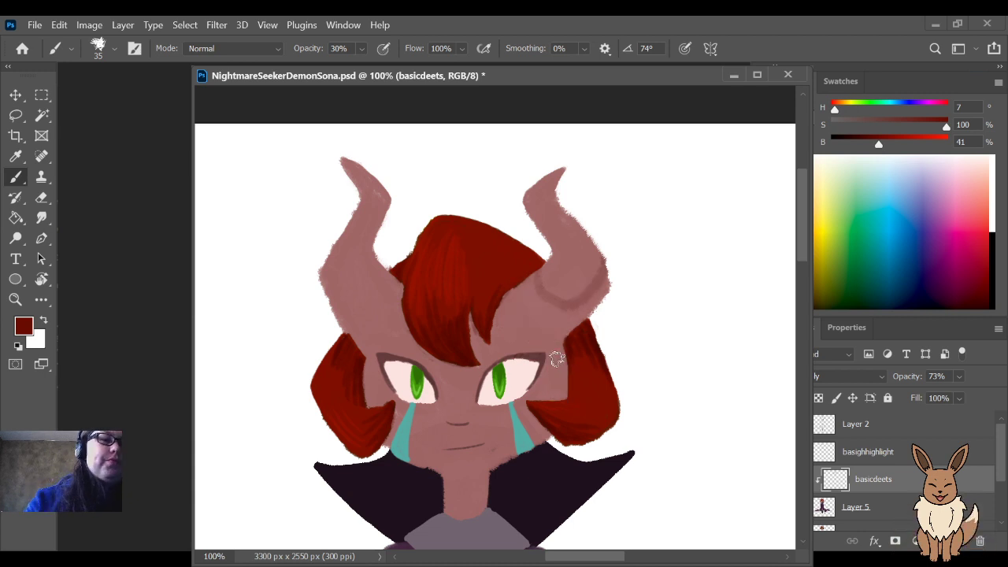
pyautogui.hotkey('ctrl', 'z')
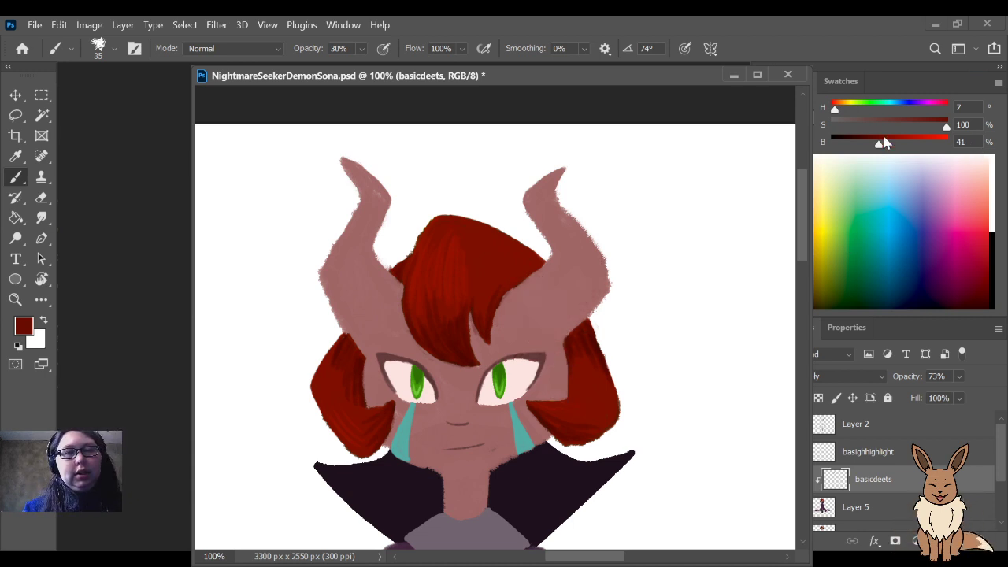
# Step: Add a clipped Multiply layer at 66% opacity above basicdeets and raise the brush opacity to 100%
pyautogui.click(959, 541)
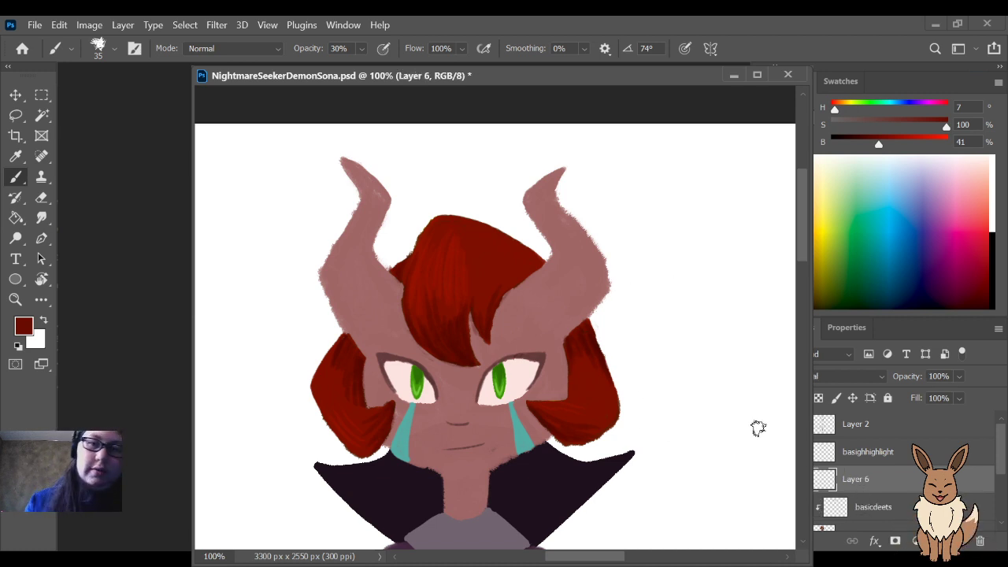
pyautogui.scroll(-4, 882, 382)
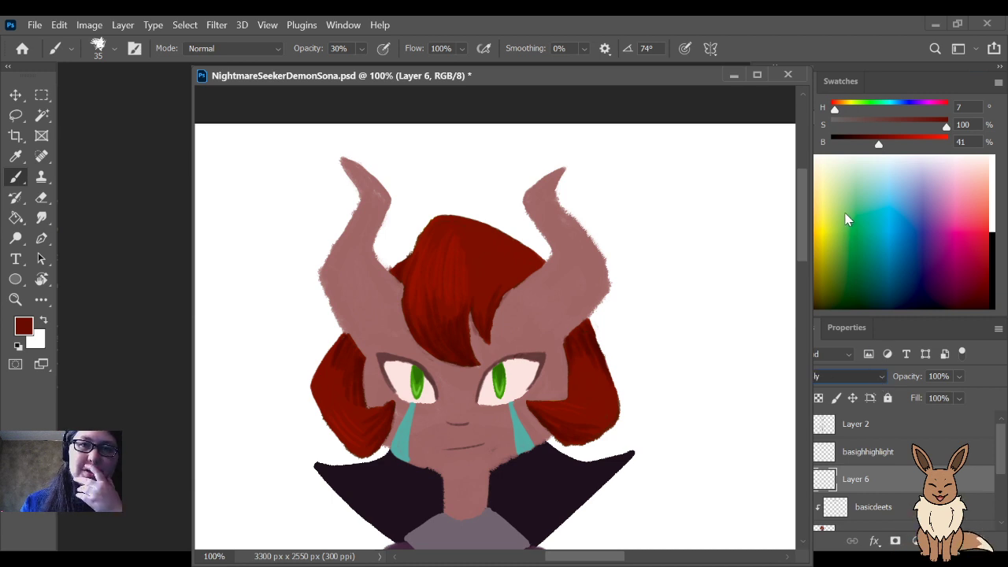
pyautogui.moveTo(921, 382); pyautogui.dragTo(890, 386)
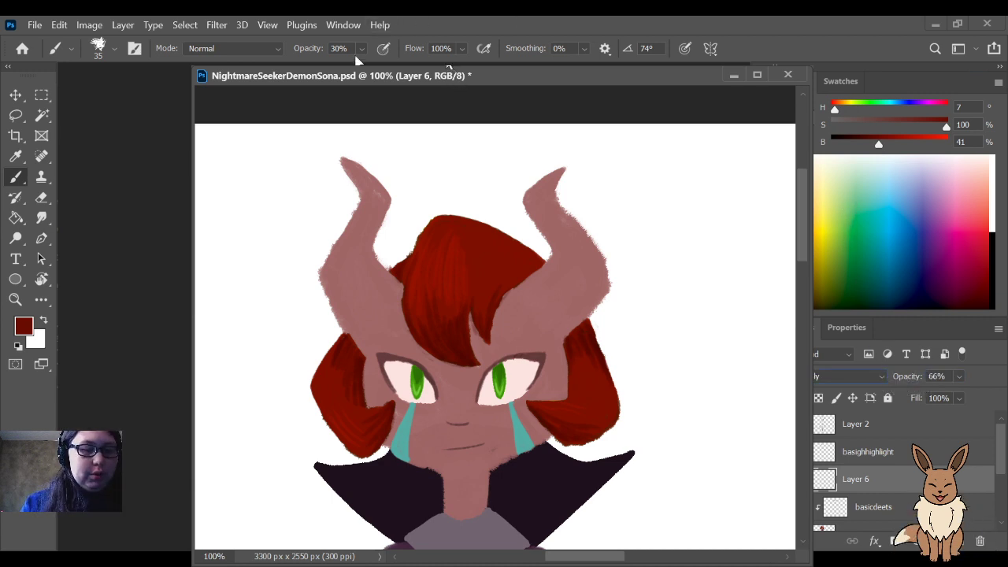
pyautogui.moveTo(305, 55); pyautogui.dragTo(656, 57)
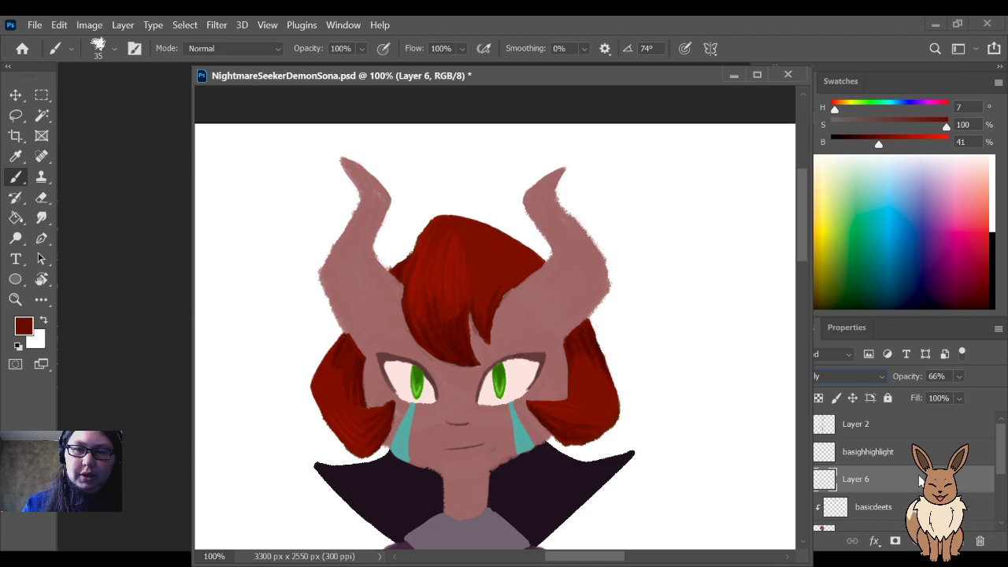
pyautogui.hotkey('ctrl', 'alt', 'g')
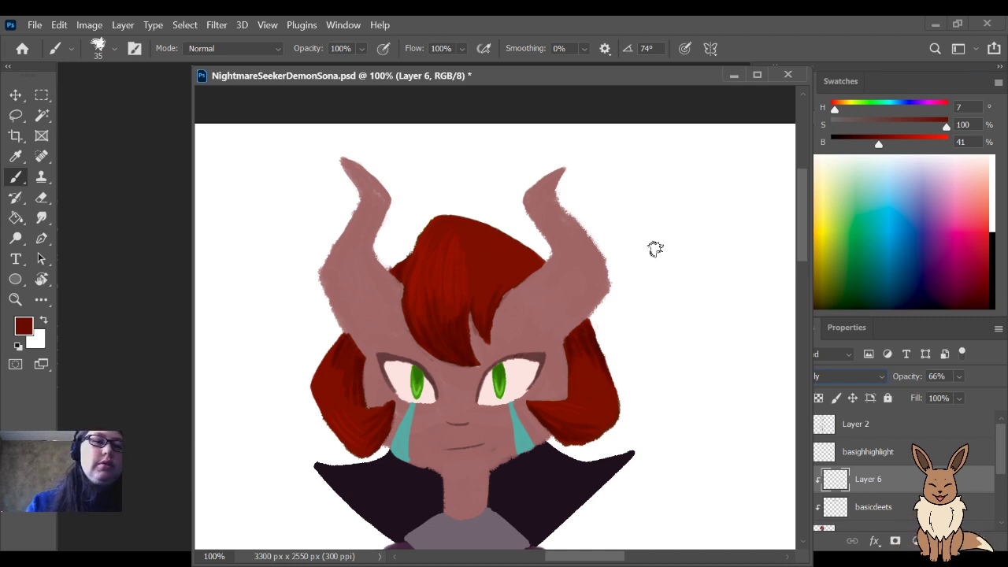
# Step: Try a shadow stroke along the right horn's lower edge, and reduce the new Multiply layer's opacity to 15%
pyautogui.moveTo(558, 336); pyautogui.dragTo(592, 317)
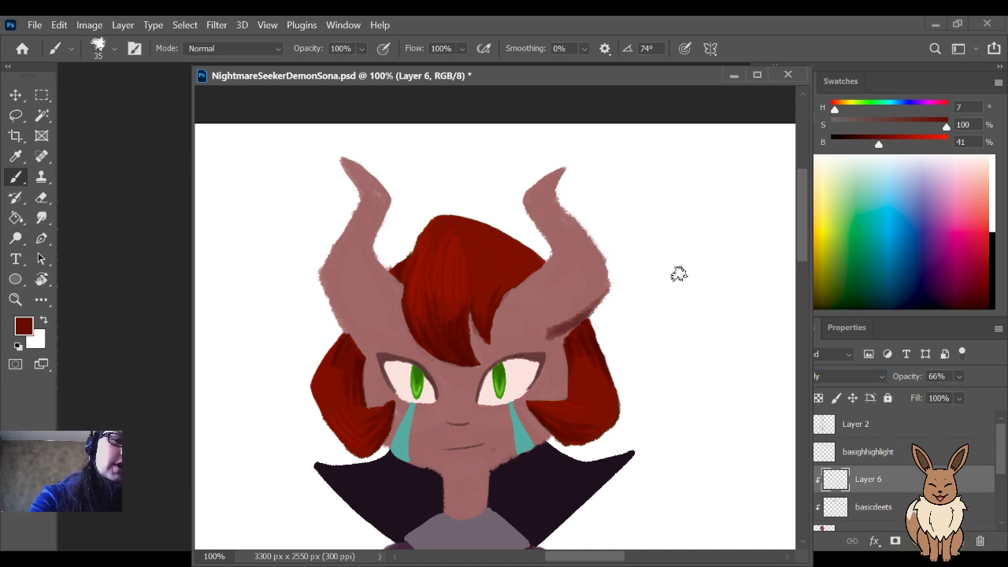
pyautogui.hotkey('ctrl', 'z')
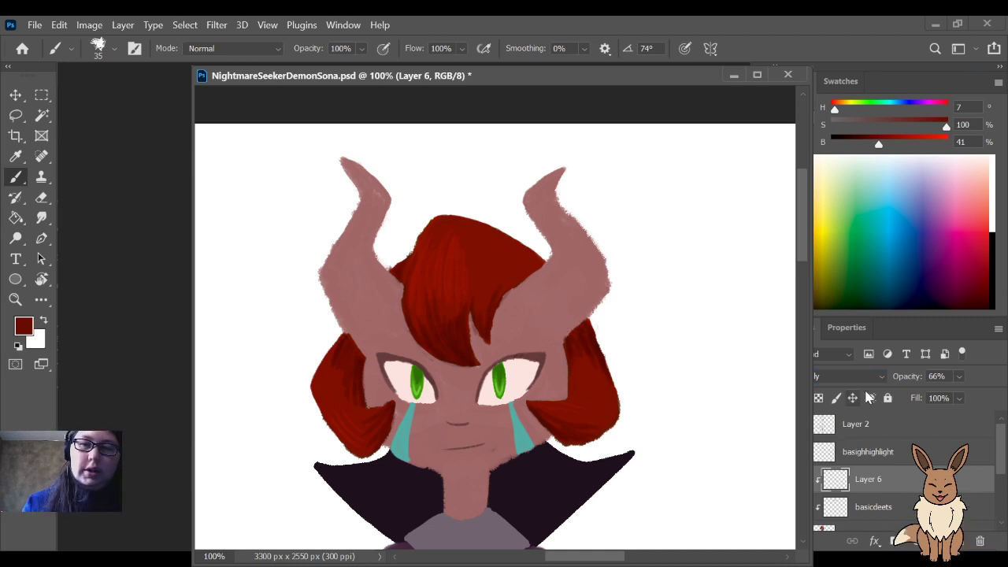
pyautogui.moveTo(910, 378); pyautogui.dragTo(869, 387)
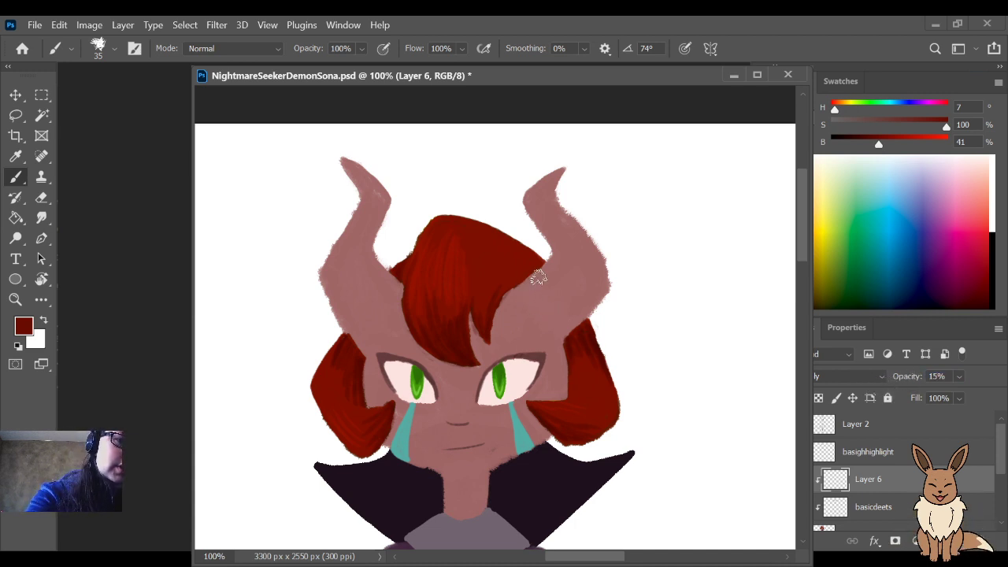
# Step: Paint dark red shadows on Layer 6 over the right horn's lower curve, the left horn's base, the forehead and the neck
pyautogui.moveTo(537, 267); pyautogui.dragTo(605, 302)
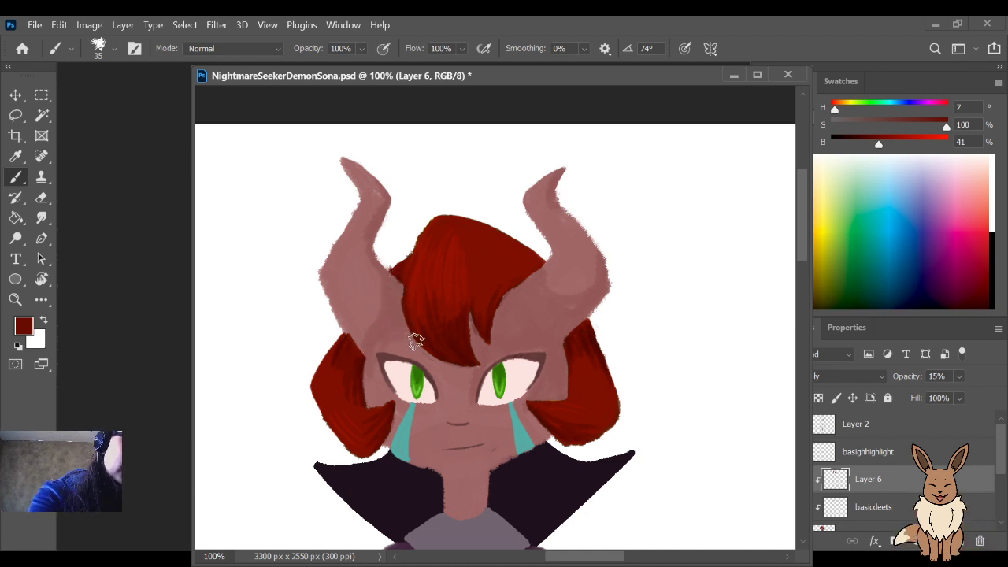
pyautogui.press('e')
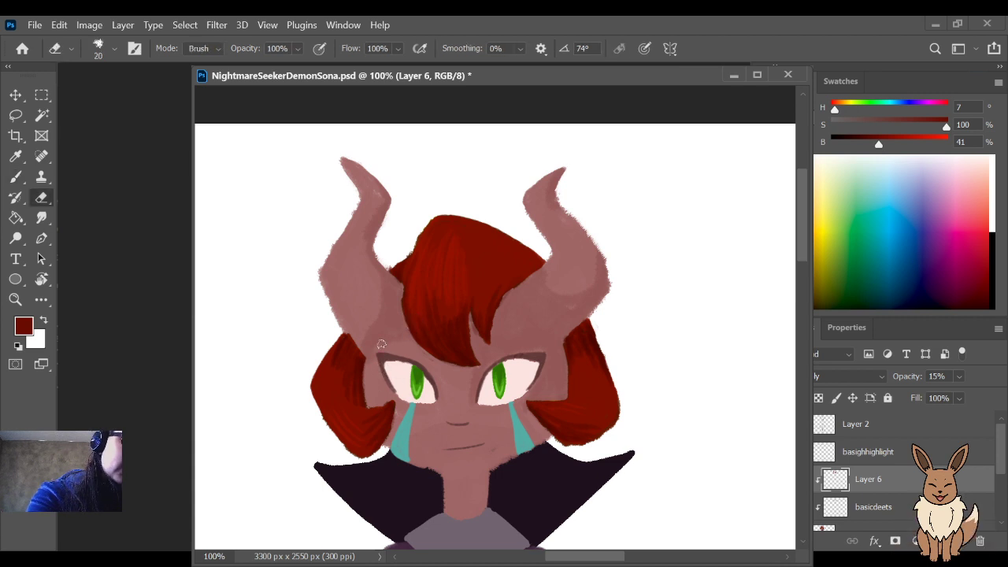
pyautogui.press('b')
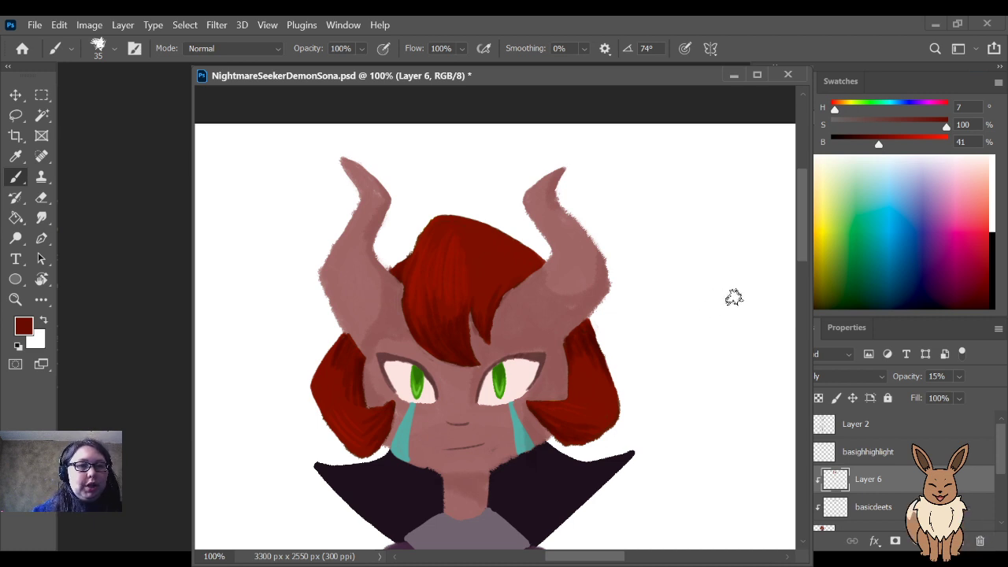
# Step: Select the basighhighlight layer, mix a teal with hue 171, saturation 100% and brightness 66%, and try a stroke on the right horn
pyautogui.click(876, 457)
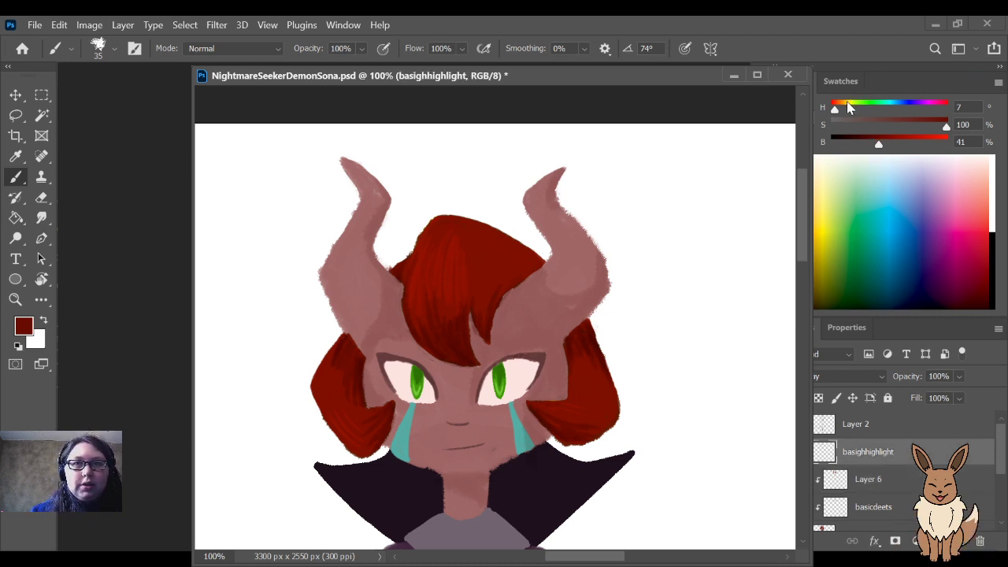
pyautogui.moveTo(849, 108); pyautogui.dragTo(854, 107)
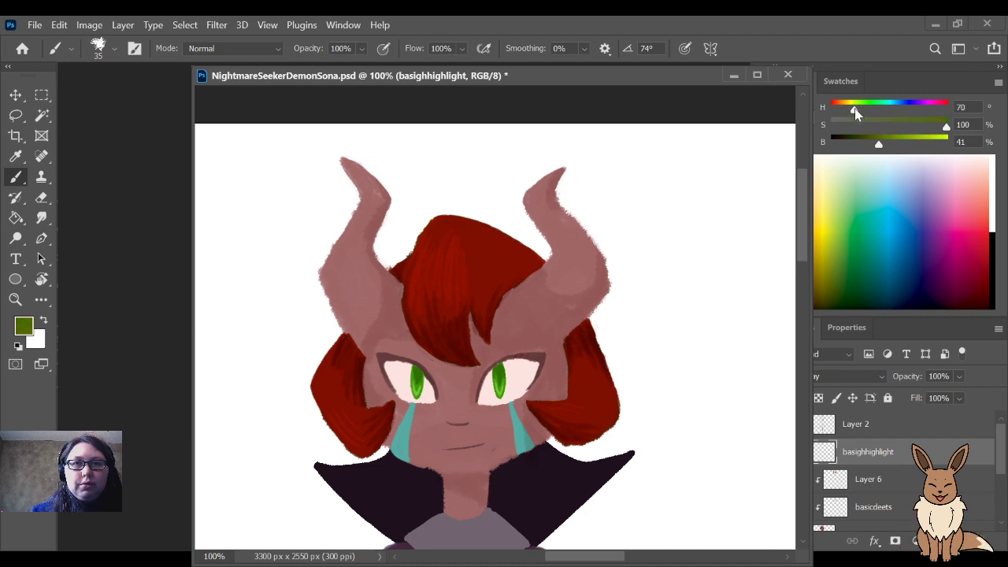
pyautogui.moveTo(880, 142); pyautogui.dragTo(907, 148)
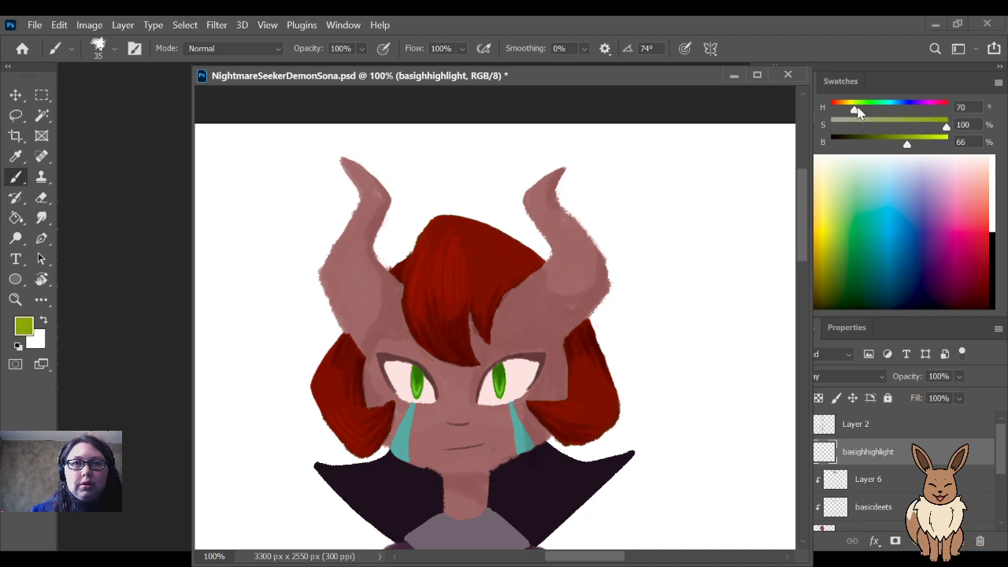
pyautogui.moveTo(859, 112); pyautogui.dragTo(886, 116)
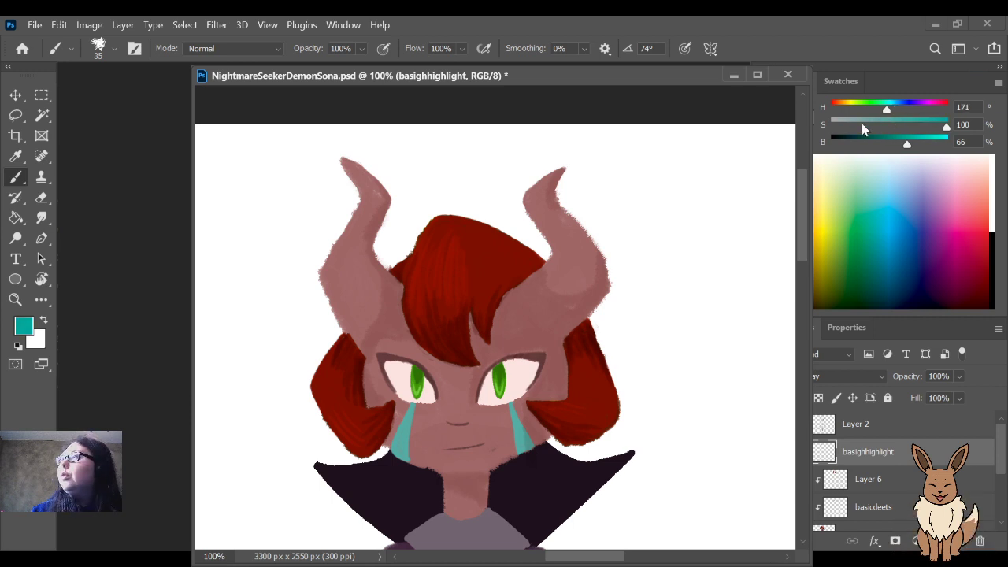
pyautogui.moveTo(562, 241); pyautogui.dragTo(549, 268)
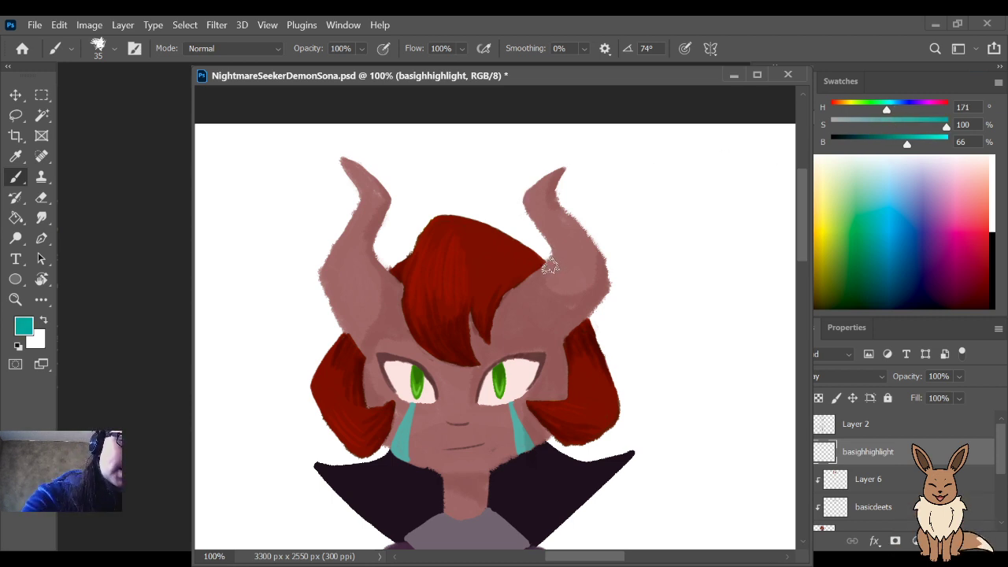
pyautogui.hotkey('ctrl', 'z')
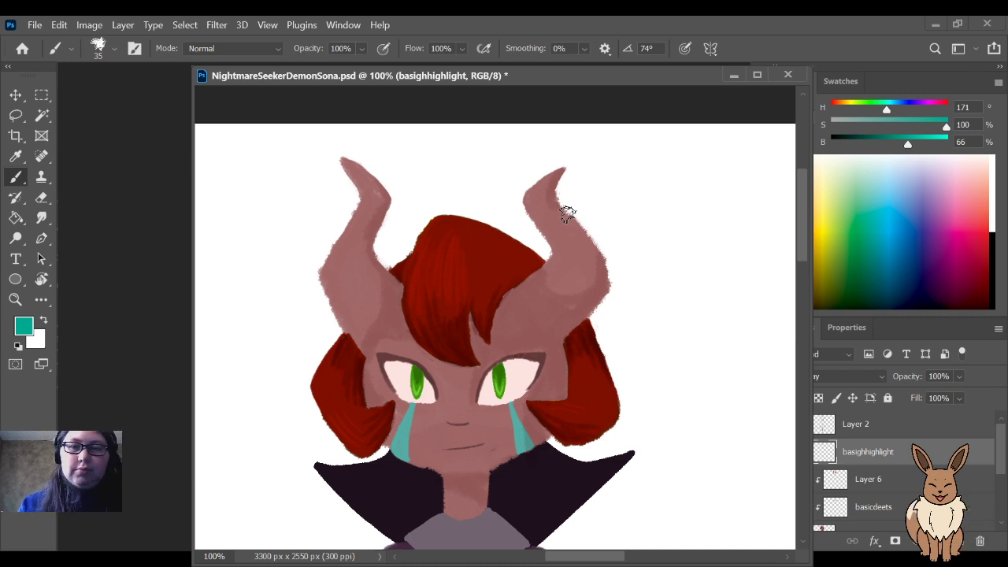
# Step: Add a light-blending layer at 51% opacity above basighhighlight and lighten the teal to 50% saturation and 88% brightness
pyautogui.click(957, 541)
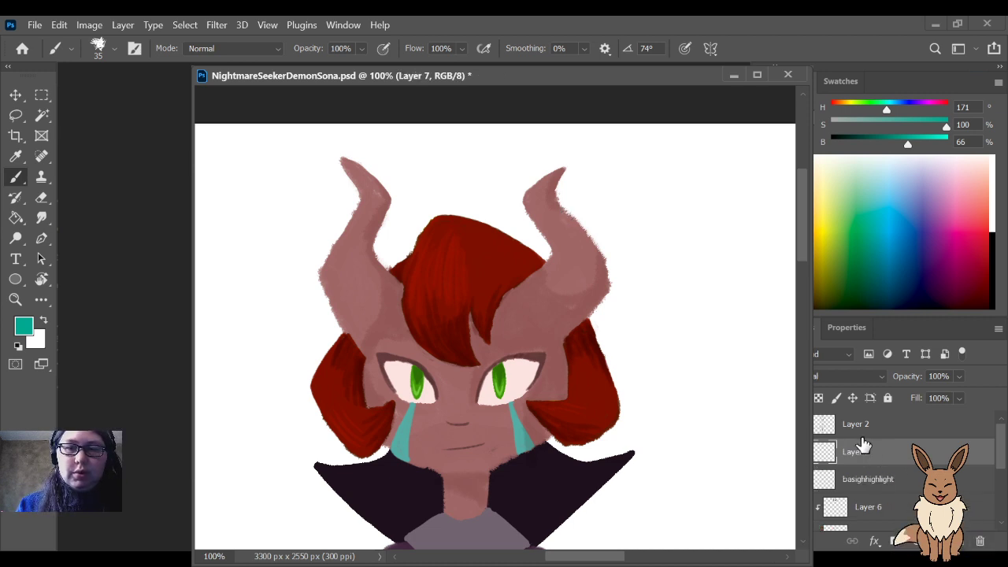
pyautogui.scroll(-13, 870, 381)
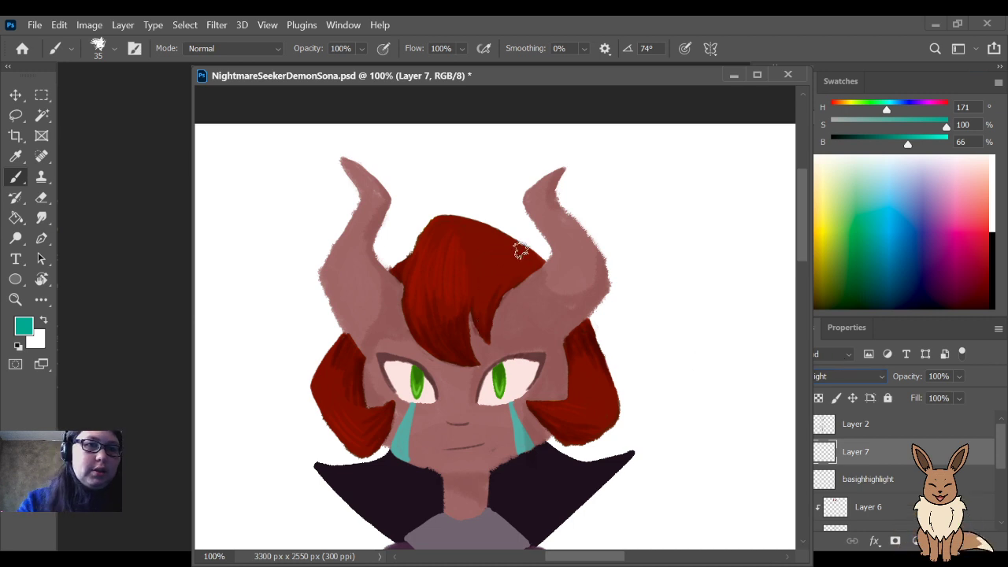
pyautogui.moveTo(526, 192); pyautogui.dragTo(546, 233)
pyautogui.hotkey('ctrl', 'z')
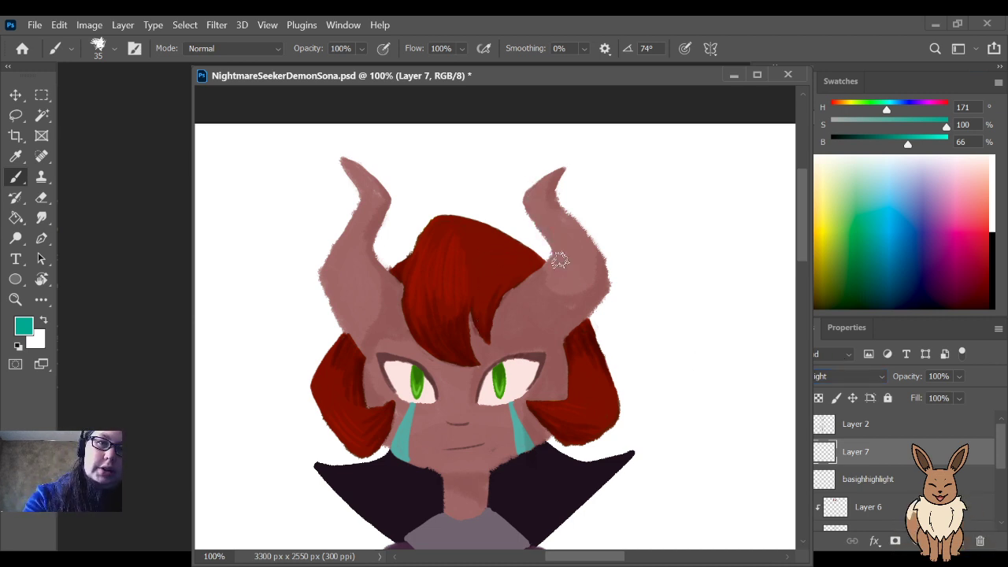
pyautogui.moveTo(909, 146); pyautogui.dragTo(905, 126)
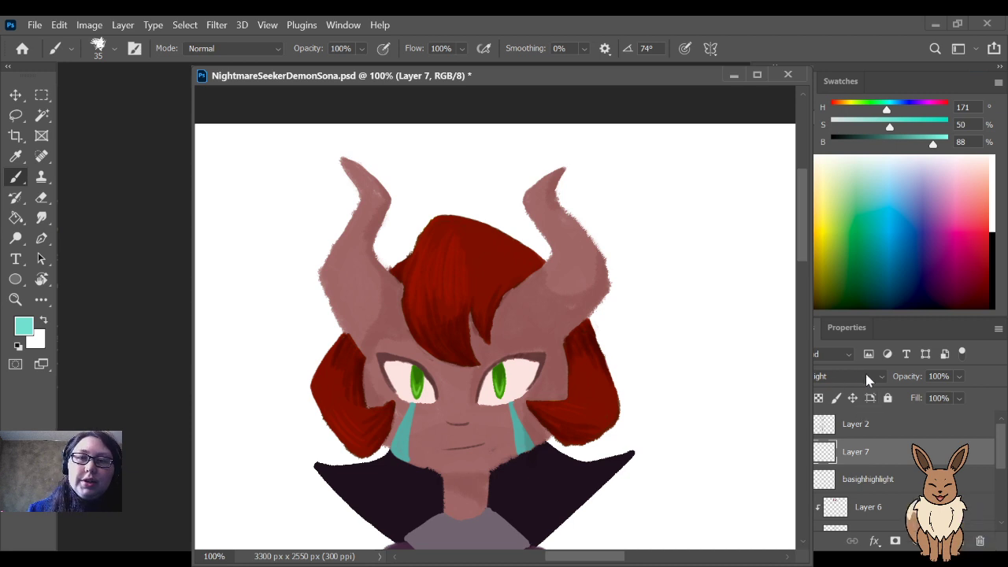
pyautogui.moveTo(905, 377); pyautogui.dragTo(864, 376)
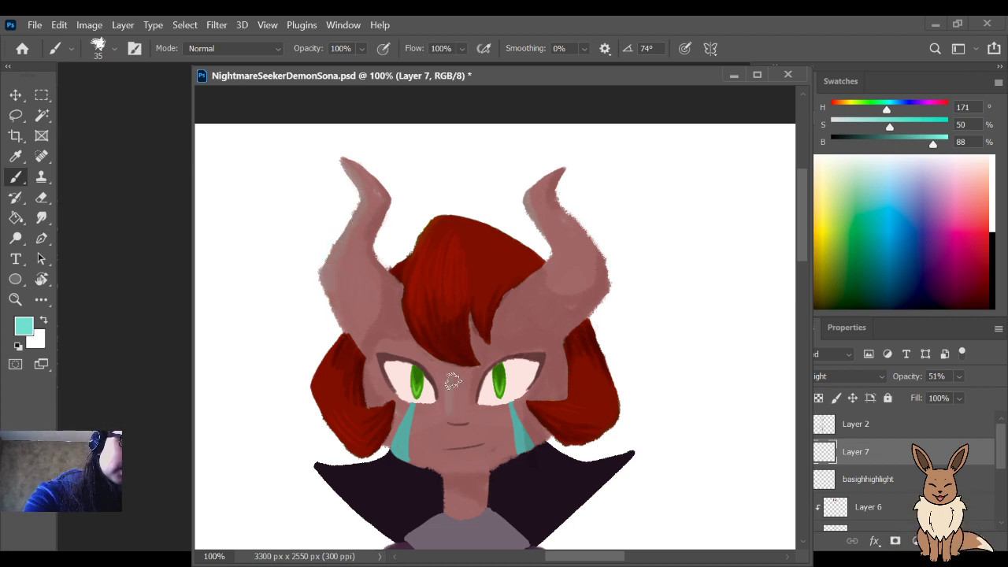
# Step: Paint pale teal highlights along the left horn's outer edge, down the nose, and on the forehead around the left eye
pyautogui.moveTo(447, 422); pyautogui.dragTo(470, 423)
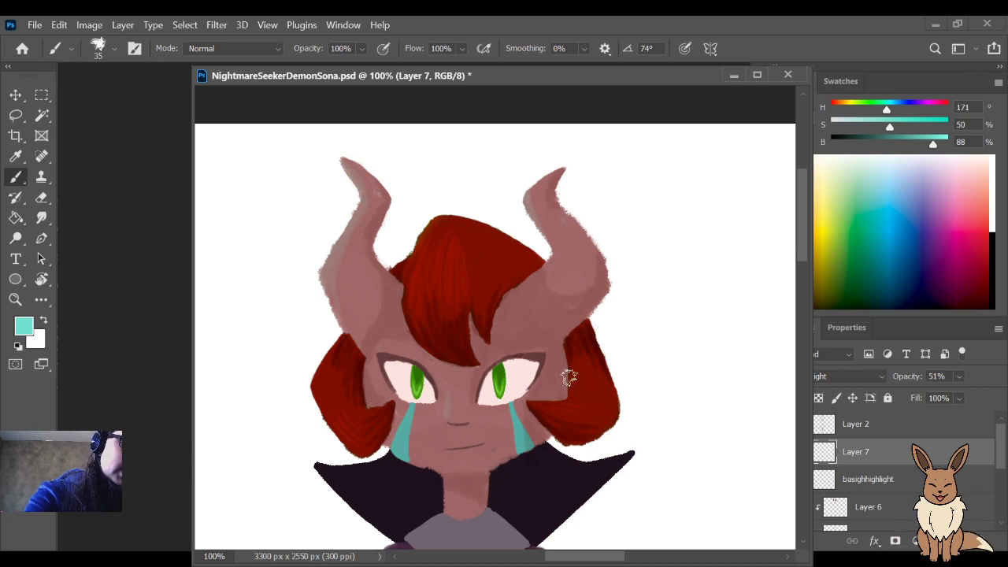
pyautogui.moveTo(566, 378); pyautogui.dragTo(500, 240)
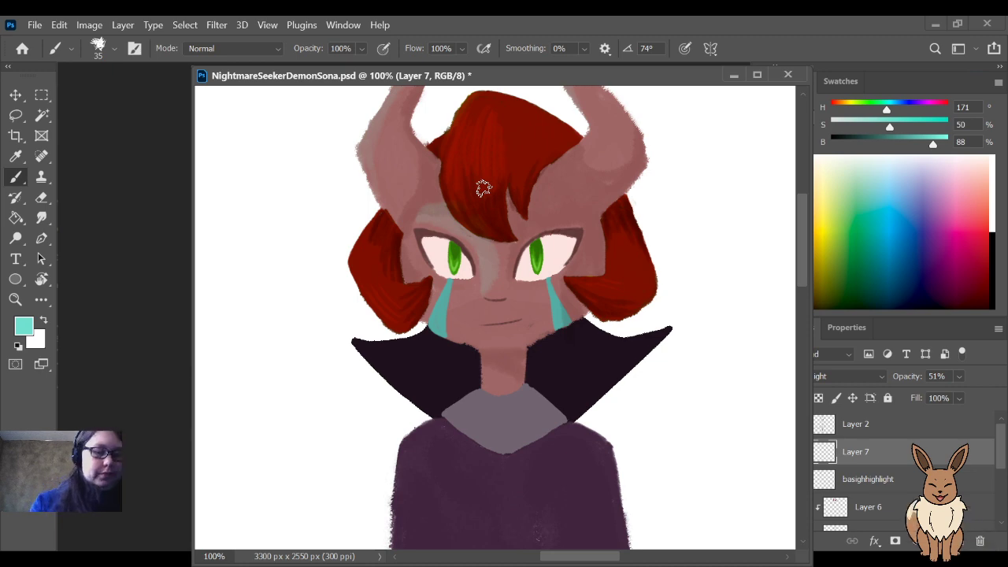
pyautogui.hotkey('ctrl', '-')
pyautogui.hotkey('ctrl', '-')
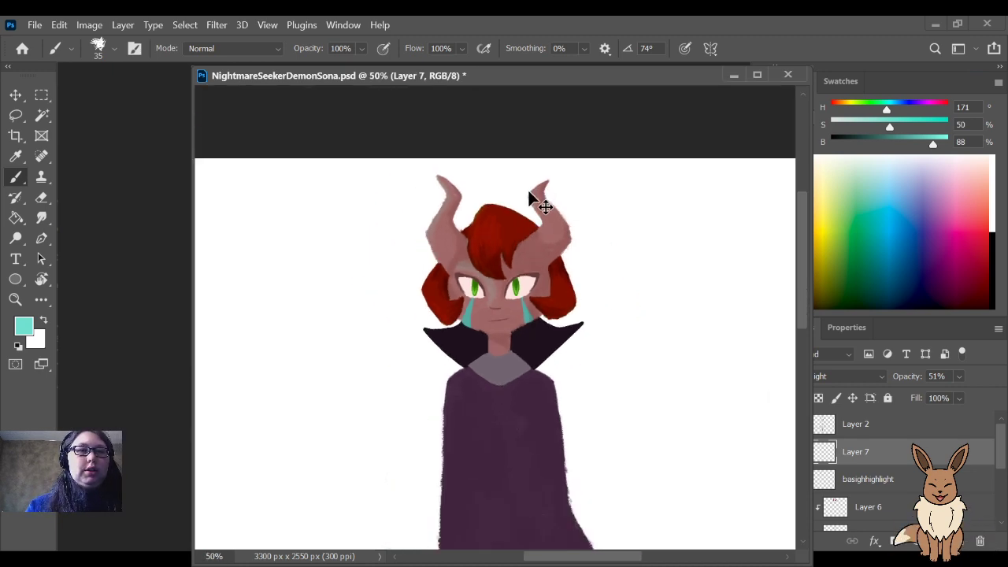
pyautogui.hotkey('ctrl', '+')
pyautogui.hotkey('ctrl', '+')
pyautogui.hotkey('ctrl', '+')
pyautogui.hotkey('ctrl', '-')
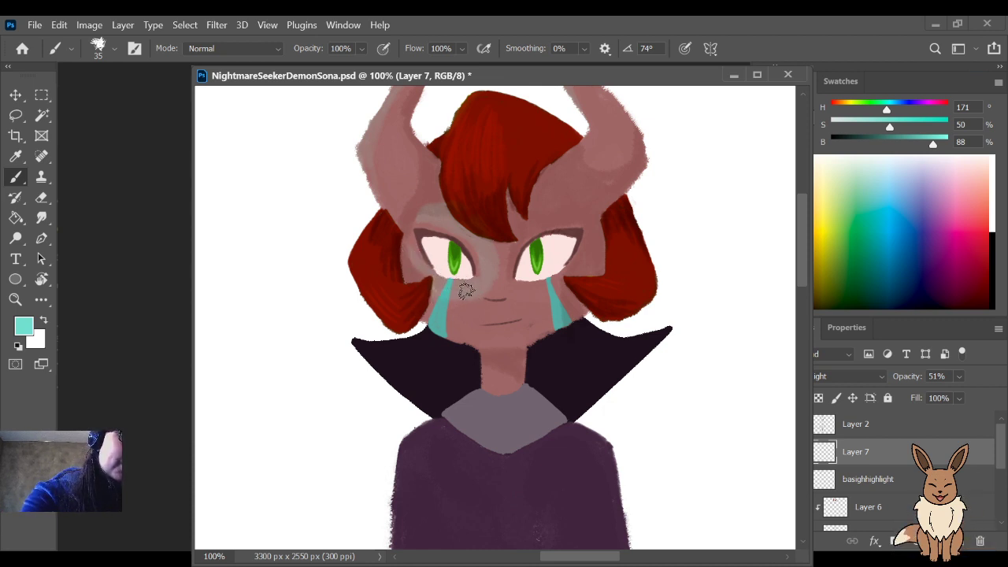
# Step: Erase the excess teal highlight around the left eye and nose, and check the whole figure
pyautogui.press('e')
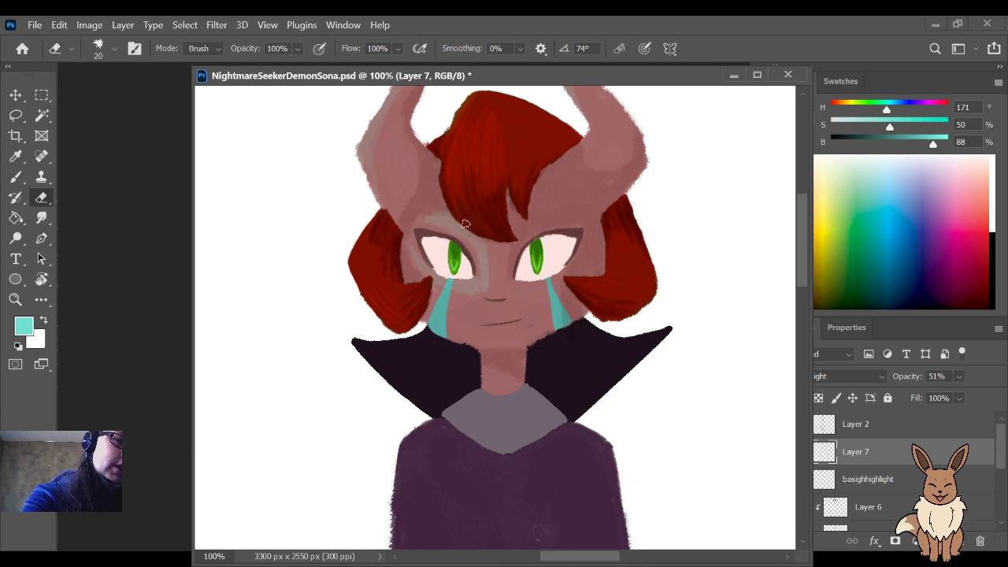
pyautogui.hotkey('ctrl', '-')
pyautogui.hotkey('ctrl', '-')
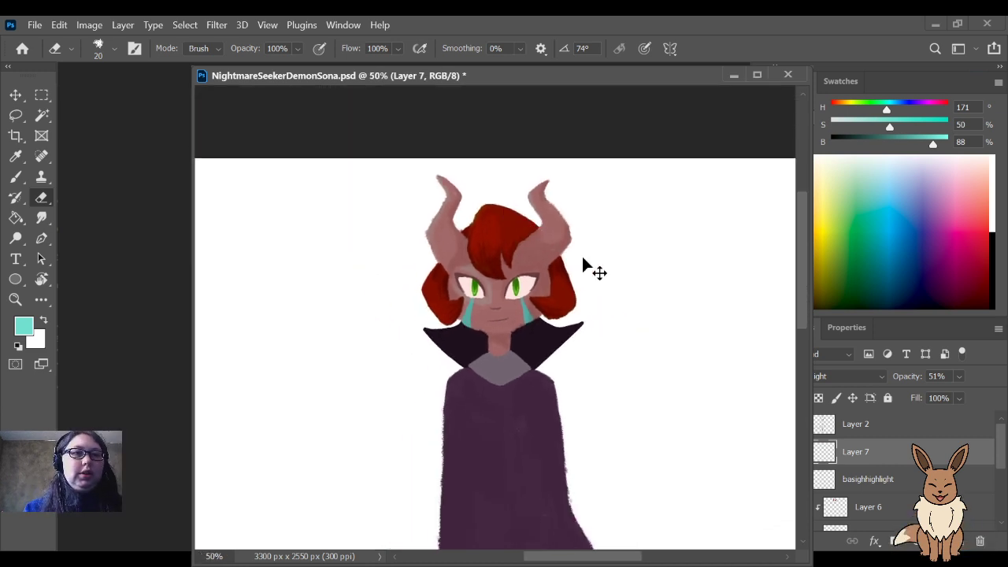
pyautogui.hotkey('ctrl', '-')
pyautogui.scroll(-2, 612, 344)
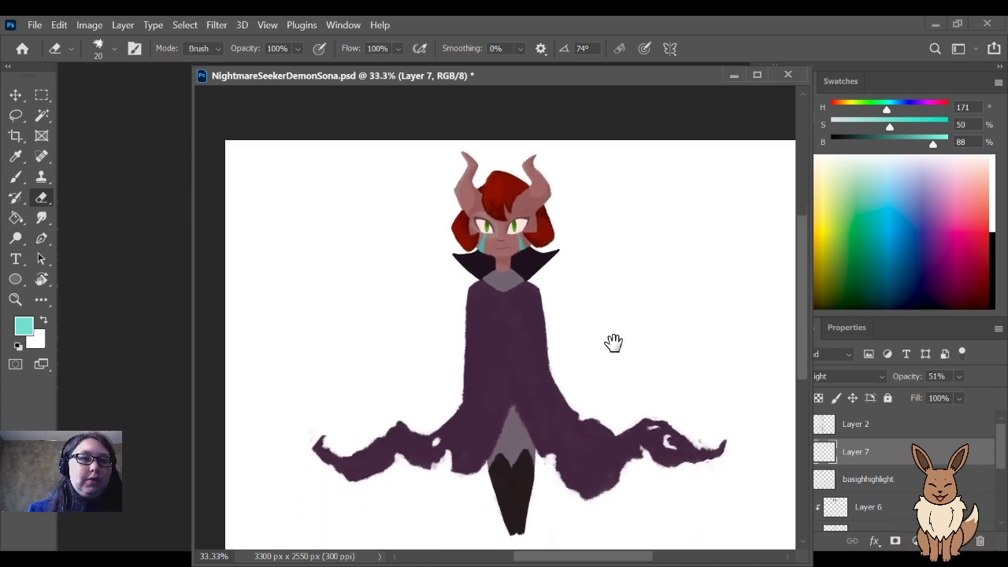
pyautogui.hotkey('ctrl', '+')
pyautogui.hotkey('ctrl', '+')
pyautogui.hotkey('ctrl', '+')
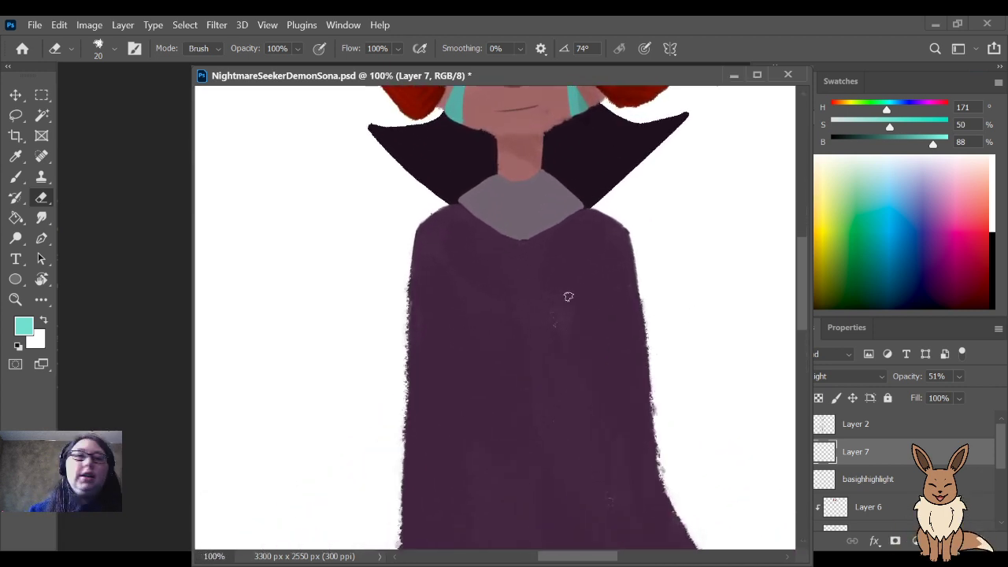
pyautogui.scroll(2, 573, 314)
pyautogui.moveTo(573, 315); pyautogui.dragTo(579, 457)
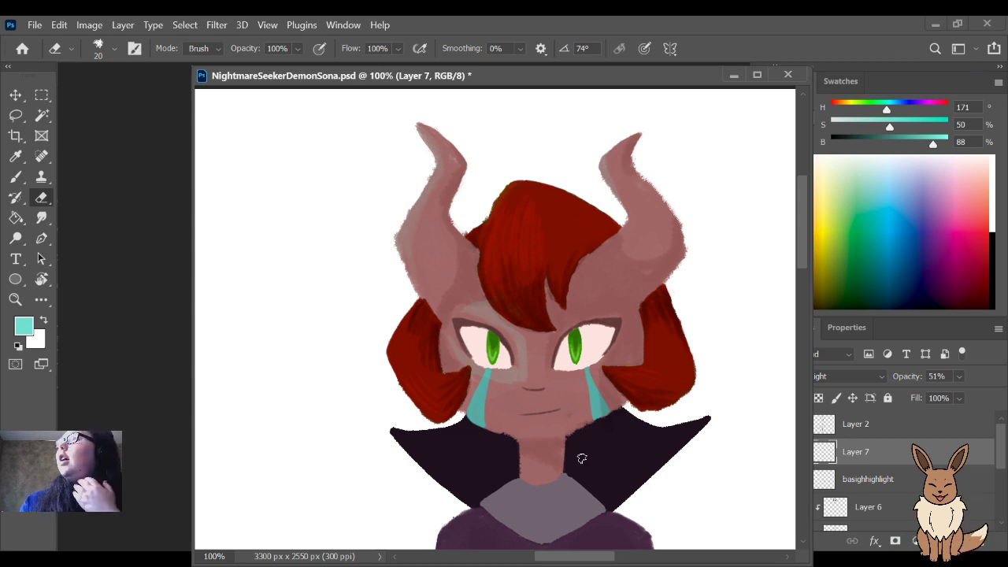
# Step: Soften the highlights around the left eye and forehead with a size 40 eraser at 40% opacity
pyautogui.press(']')
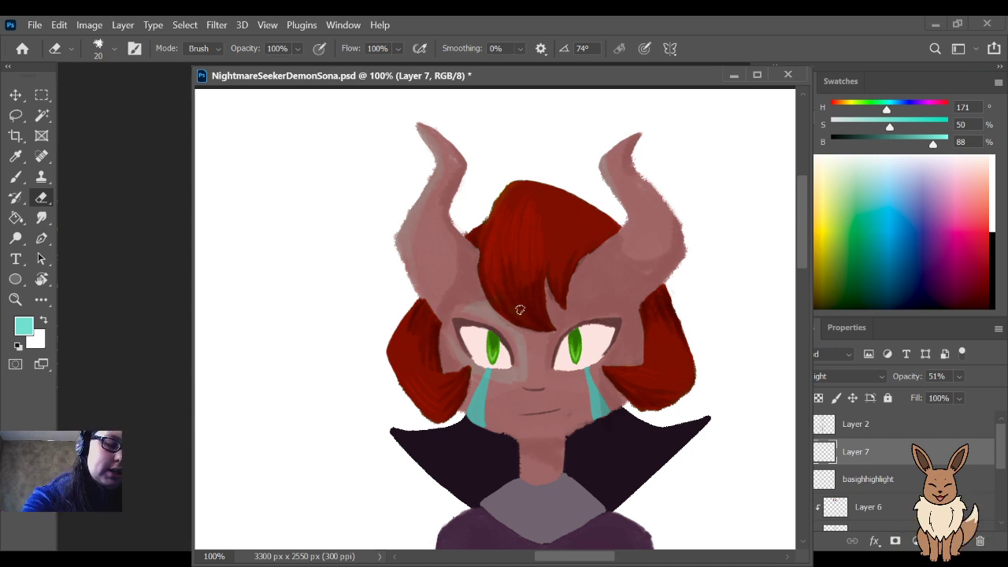
pyautogui.press(']')
pyautogui.press('4')
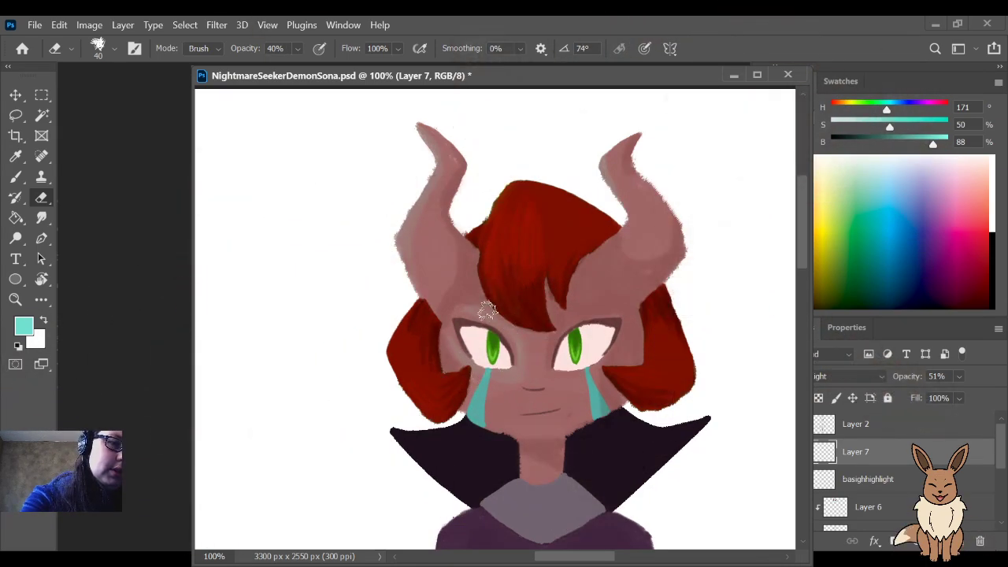
# Step: Paint teal highlights down the cloak's left side from the shoulder and along the grey collar's lower left edge
pyautogui.moveTo(648, 367); pyautogui.dragTo(664, 299)
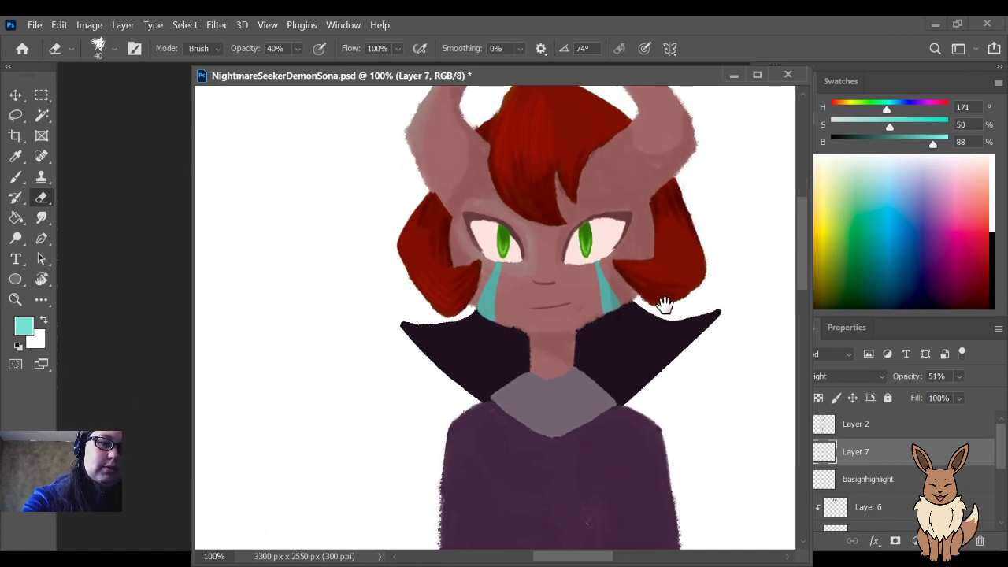
pyautogui.press('b')
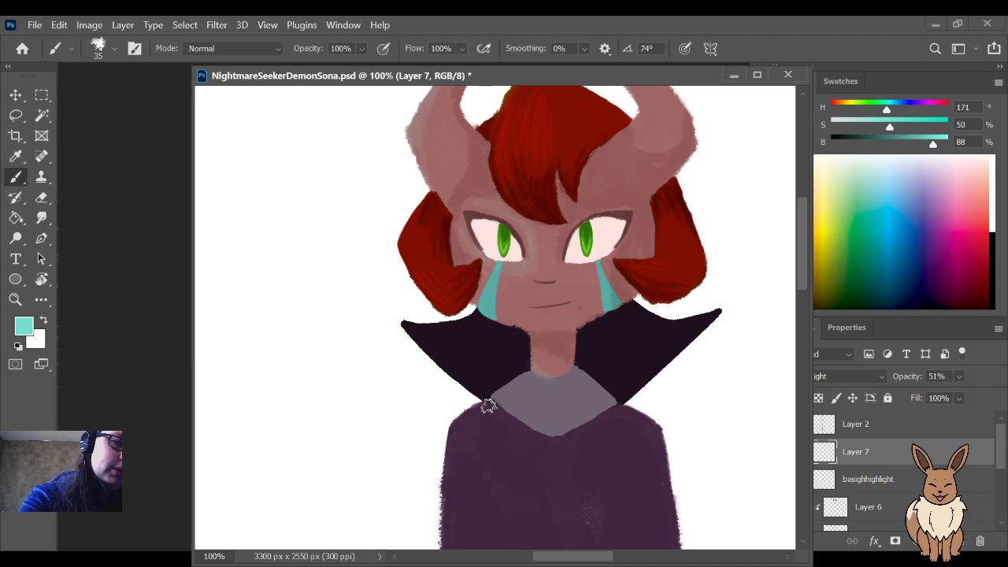
pyautogui.moveTo(489, 427); pyautogui.dragTo(562, 294)
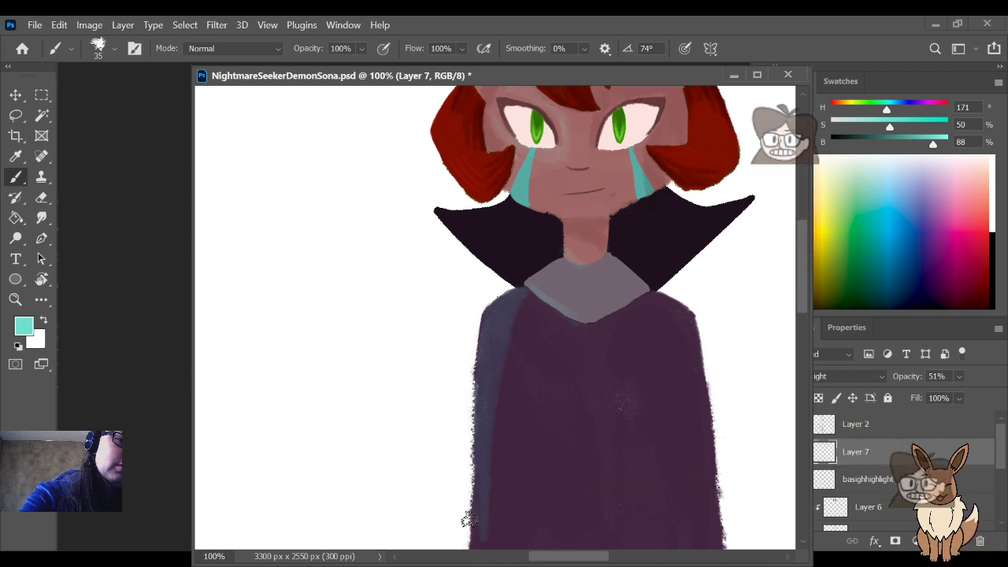
pyautogui.hotkey('ctrl', '-')
pyautogui.hotkey('ctrl', '-')
pyautogui.hotkey('ctrl', '-')
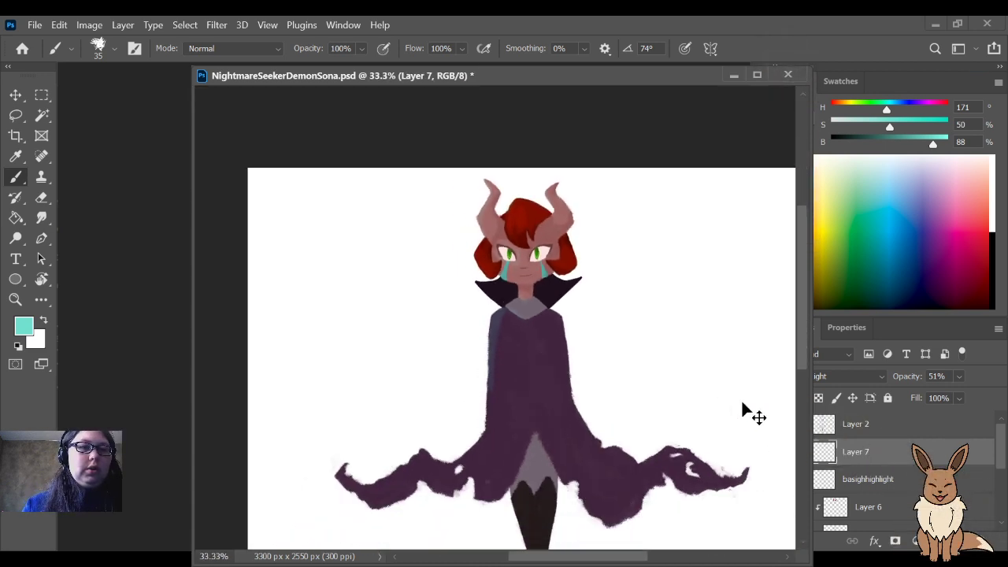
pyautogui.hotkey('ctrl', '+')
pyautogui.hotkey('ctrl', '-')
pyautogui.hotkey('ctrl', '-')
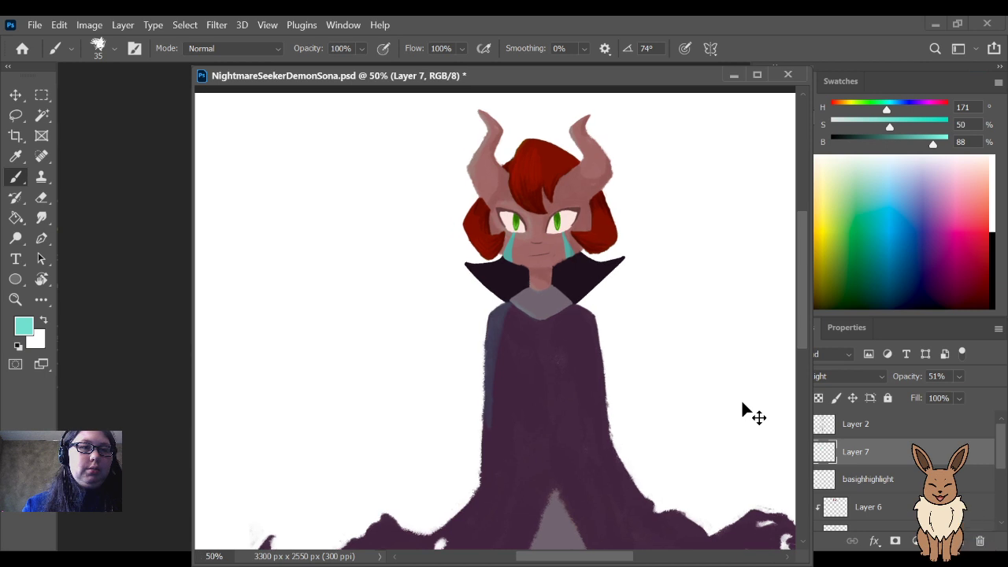
# Step: Move Layer 7 below basighhighlight and clip it to the layers underneath
pyautogui.hotkey('ctrl', '+')
pyautogui.hotkey('ctrl', '+')
pyautogui.moveTo(589, 472)
pyautogui.mouseDown()
pyautogui.moveTo(625, 389)
pyautogui.moveTo(618, 364)
pyautogui.mouseUp()
pyautogui.hotkey('ctrl', '+')
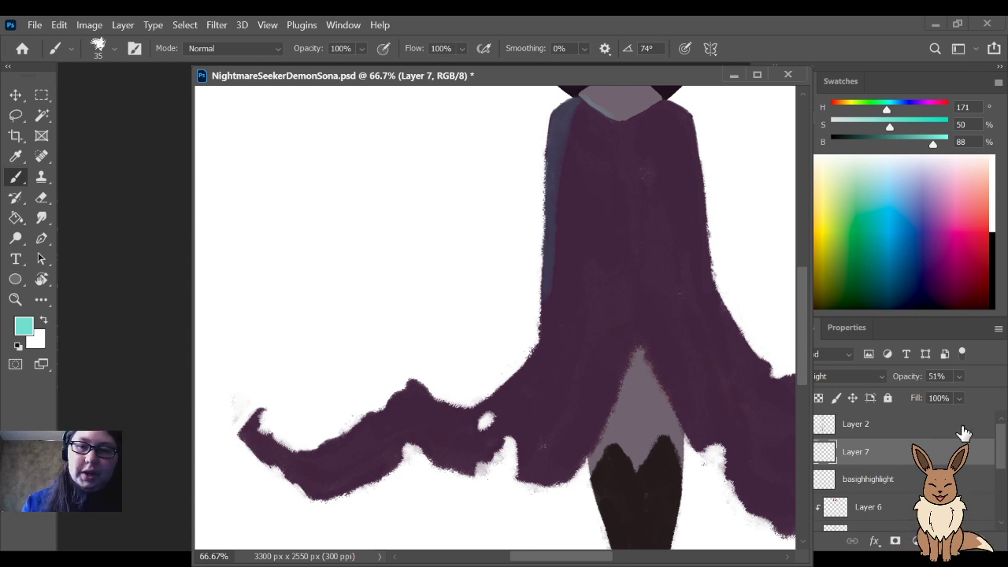
pyautogui.moveTo(847, 467); pyautogui.dragTo(893, 480)
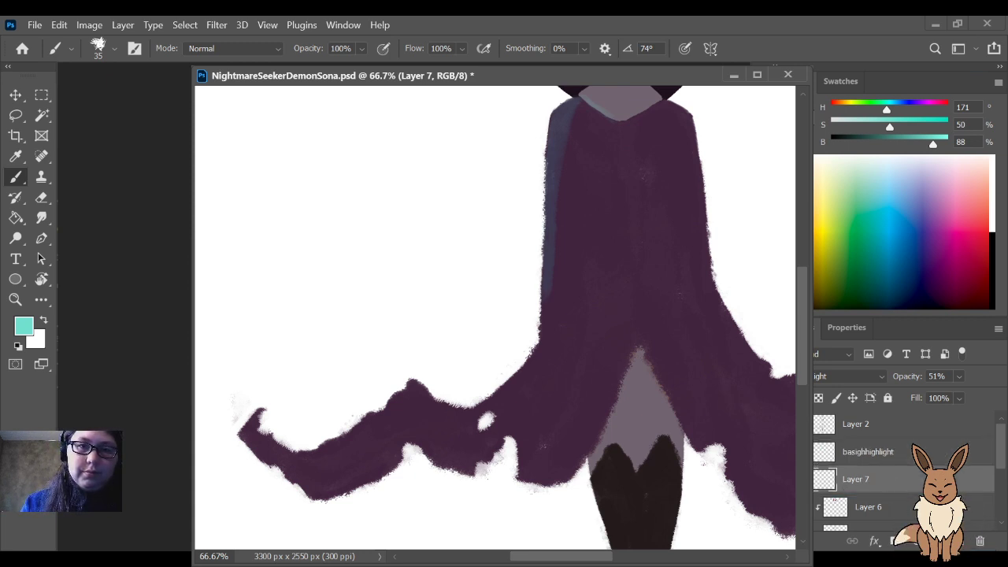
pyautogui.hotkey('ctrl', 'alt', 'g')
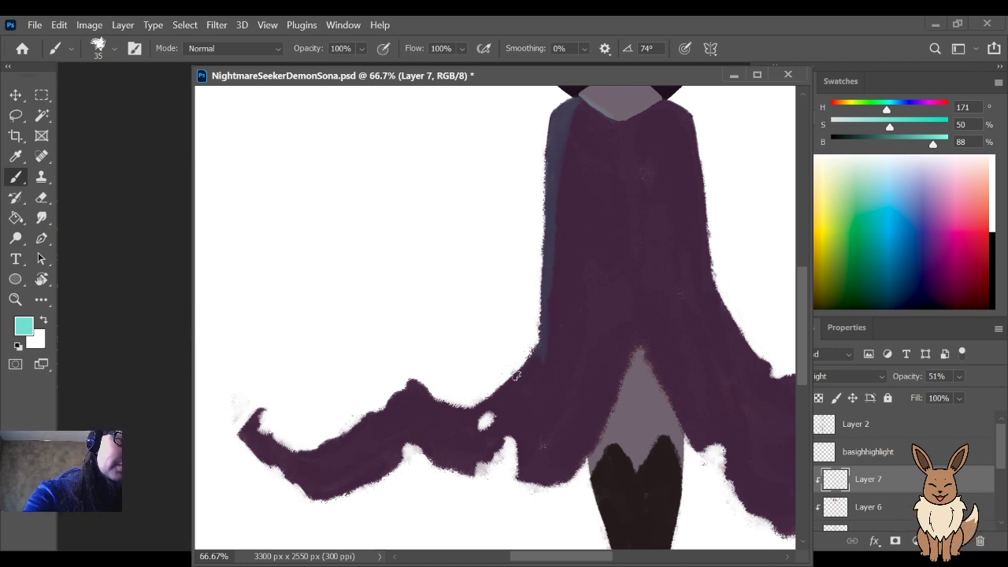
# Step: Try painting teal highlights along the edges and folds of the cloak's flowing left hem with a size 45 brush
pyautogui.press(']')
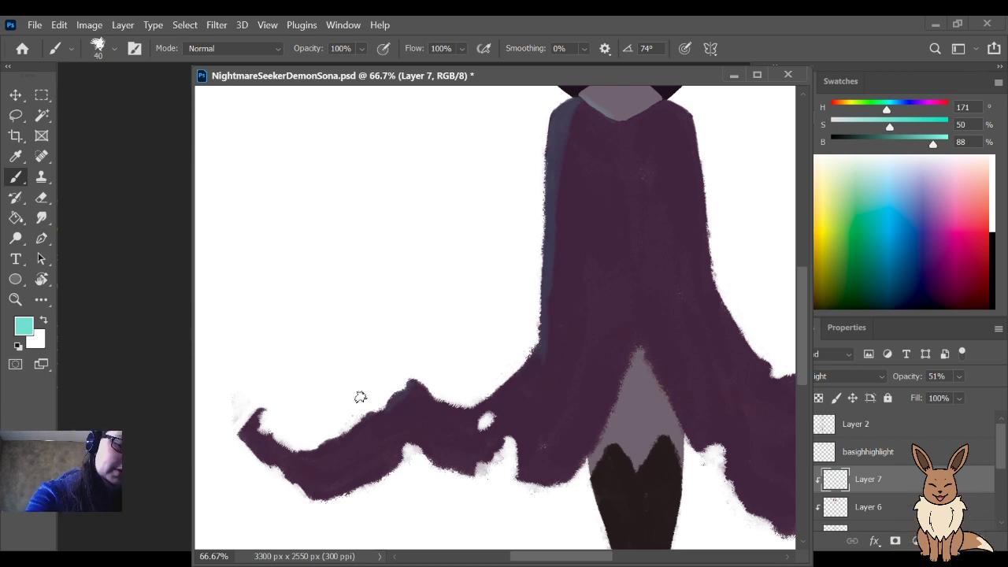
pyautogui.moveTo(367, 407)
pyautogui.mouseDown()
pyautogui.moveTo(422, 420)
pyautogui.moveTo(394, 453)
pyautogui.moveTo(414, 416)
pyautogui.moveTo(397, 446)
pyautogui.mouseUp()
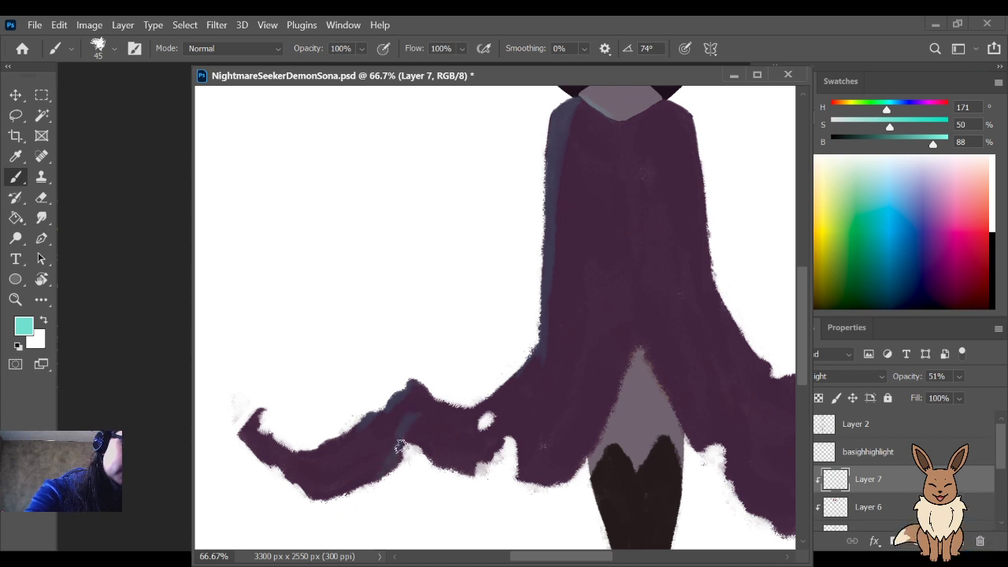
pyautogui.moveTo(238, 429)
pyautogui.mouseDown()
pyautogui.moveTo(251, 454)
pyautogui.moveTo(237, 451)
pyautogui.moveTo(245, 433)
pyautogui.moveTo(288, 449)
pyautogui.mouseUp()
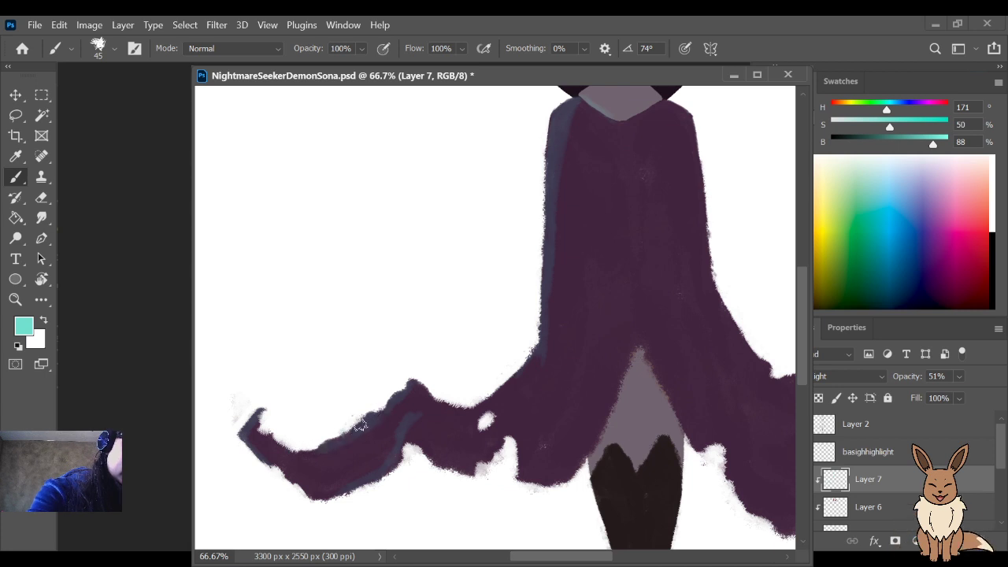
pyautogui.moveTo(359, 442)
pyautogui.mouseDown()
pyautogui.moveTo(397, 415)
pyautogui.moveTo(429, 420)
pyautogui.moveTo(340, 444)
pyautogui.moveTo(350, 455)
pyautogui.moveTo(307, 495)
pyautogui.mouseUp()
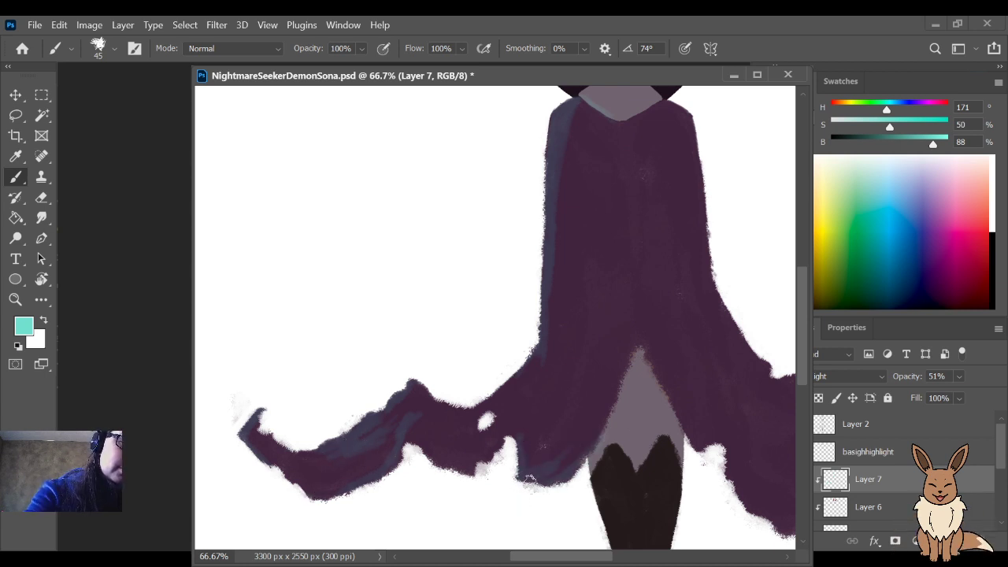
pyautogui.moveTo(560, 448); pyautogui.dragTo(589, 387)
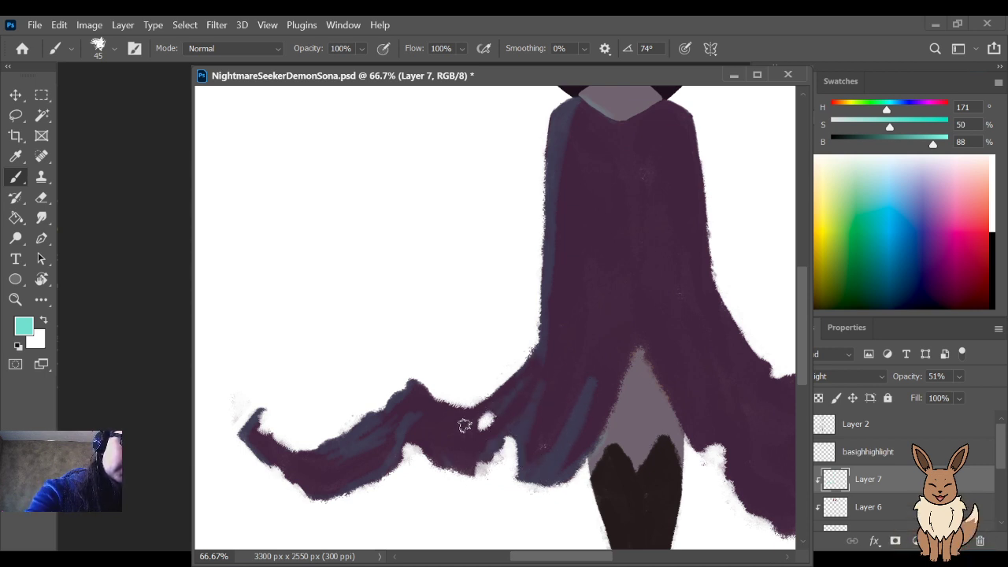
# Step: Undo the teal highlight strokes on the cloak's left hem and save the document
pyautogui.hotkey('ctrl', '-')
pyautogui.hotkey('ctrl', '-')
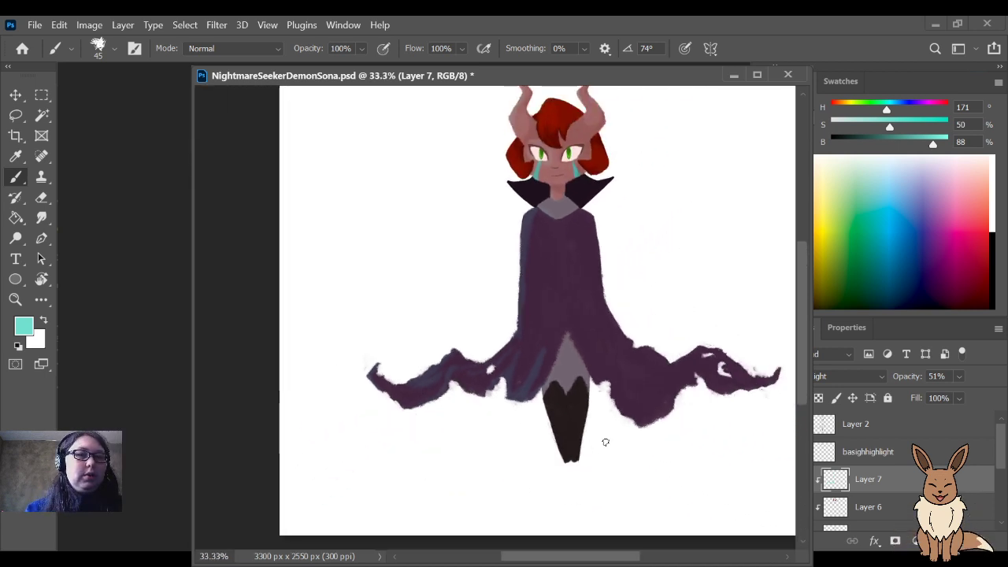
pyautogui.hscroll(1, 589, 405)
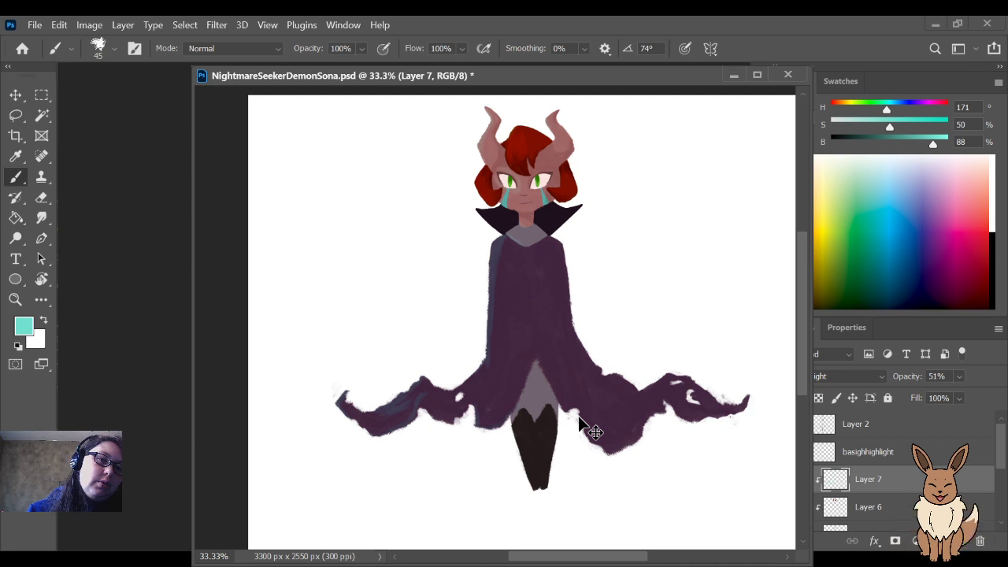
pyautogui.moveTo(540, 417); pyautogui.dragTo(531, 421)
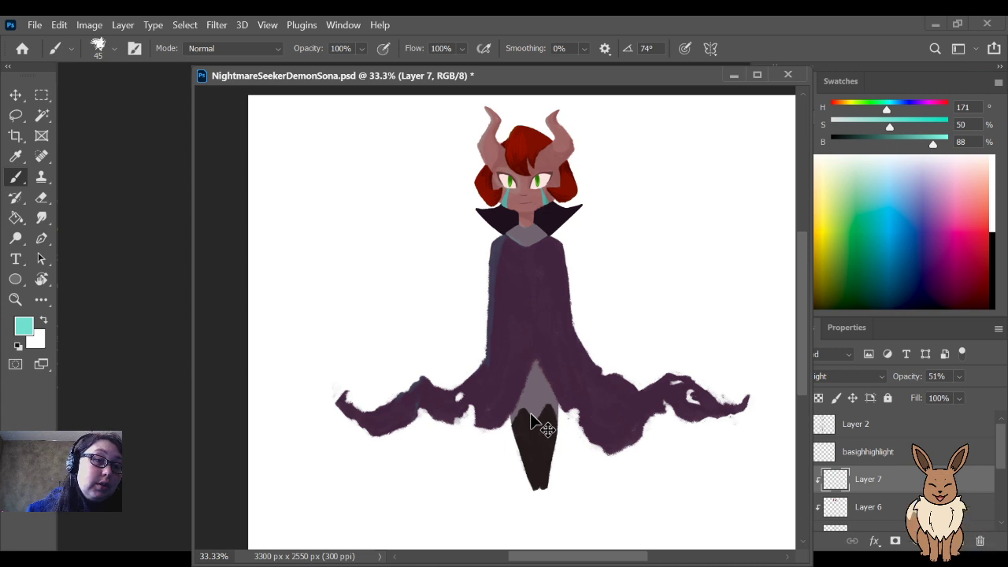
pyautogui.hotkey('ctrl', 's')
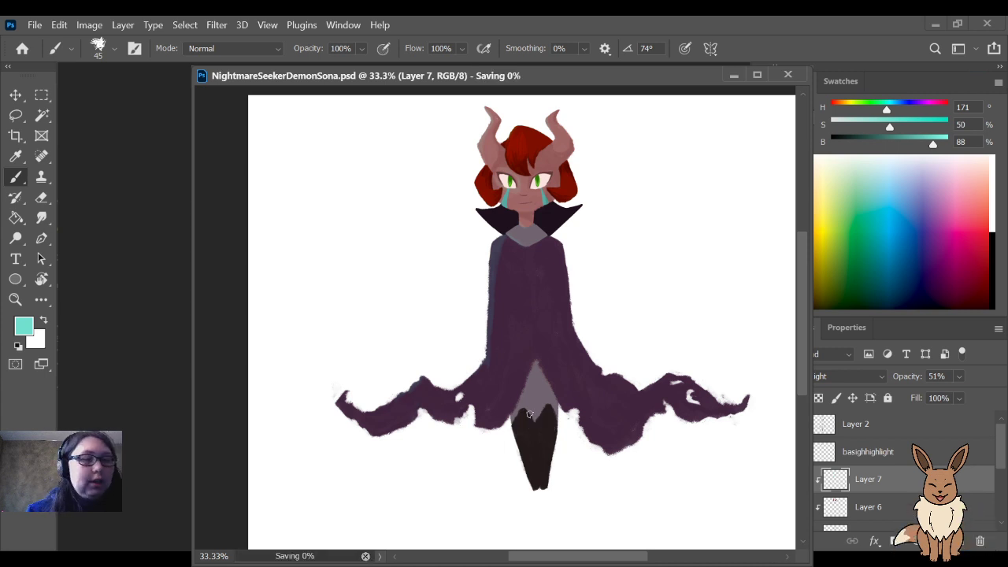